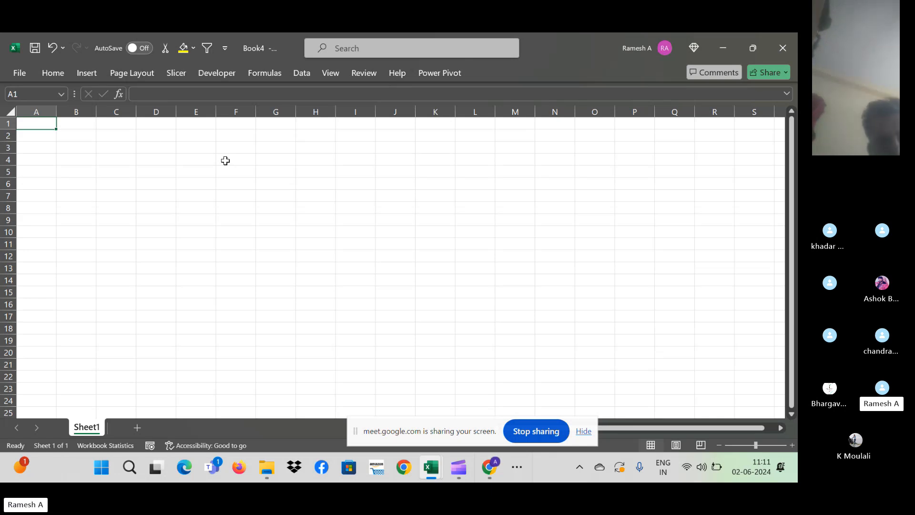
# - View the Office account and product information from the File menu
pyautogui.click(23, 77)
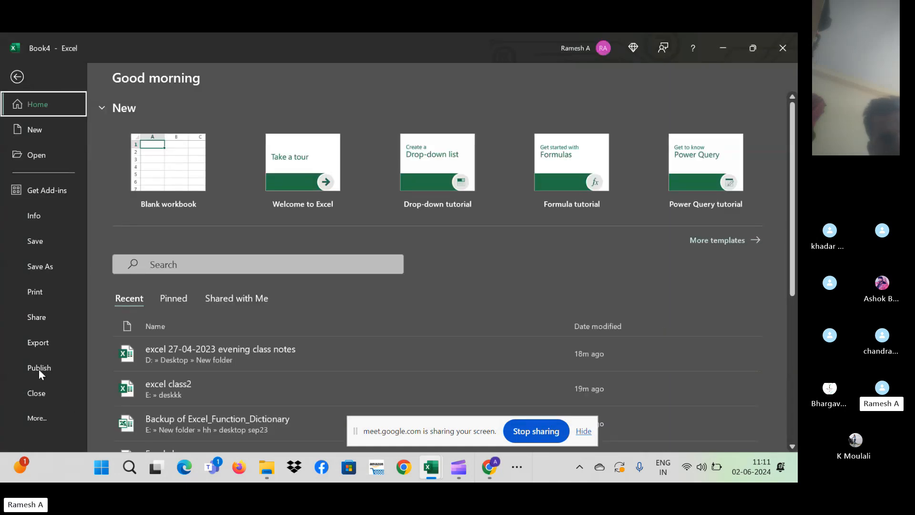
pyautogui.click(37, 419)
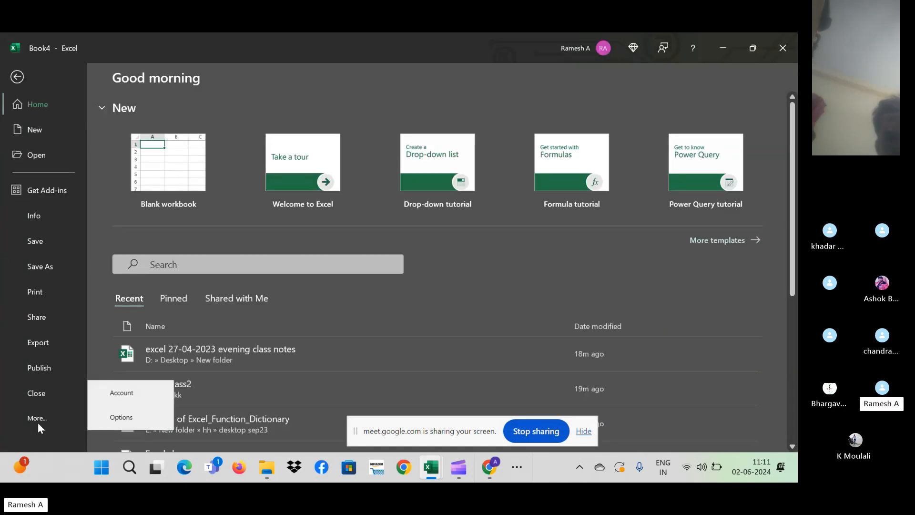
pyautogui.click(141, 393)
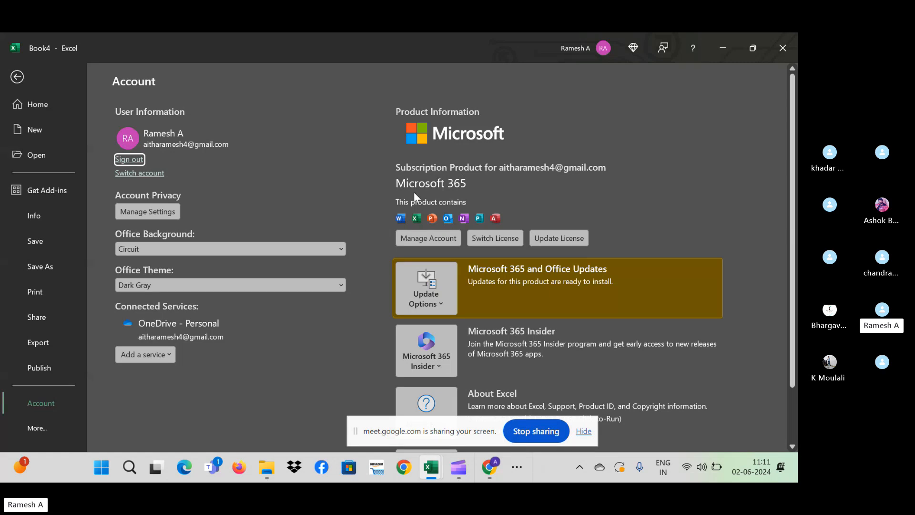
# - Return to the blank worksheet, then bring up the window list to reach the excell Vlookup workbook
pyautogui.click(19, 79)
pyautogui.click(188, 197)
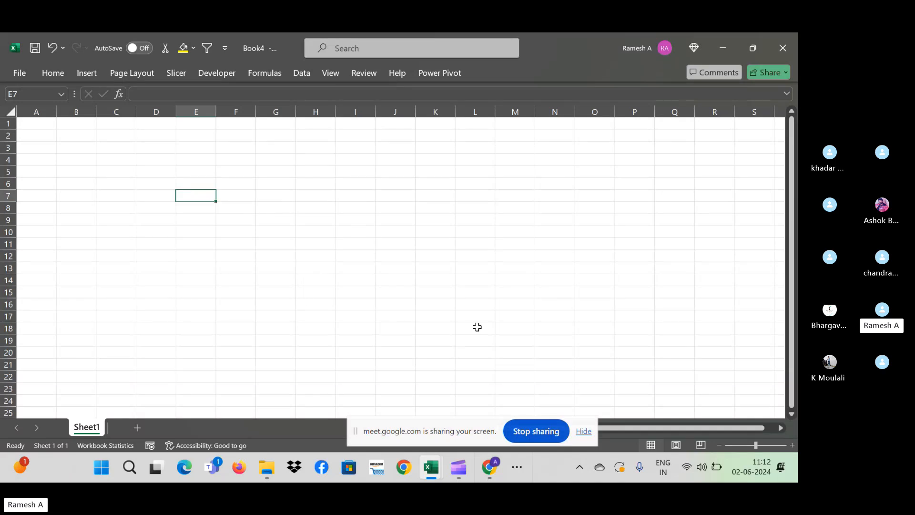
pyautogui.click(327, 312)
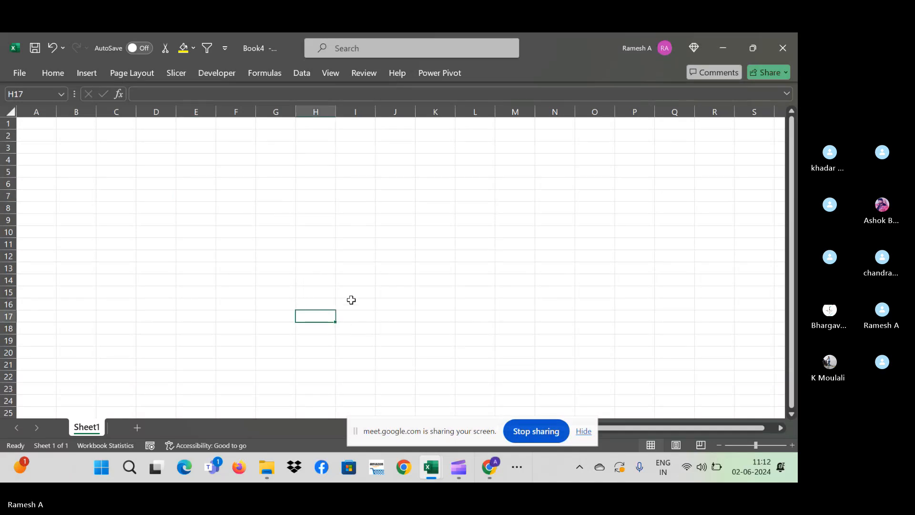
pyautogui.hotkey('alt', 'Tab')
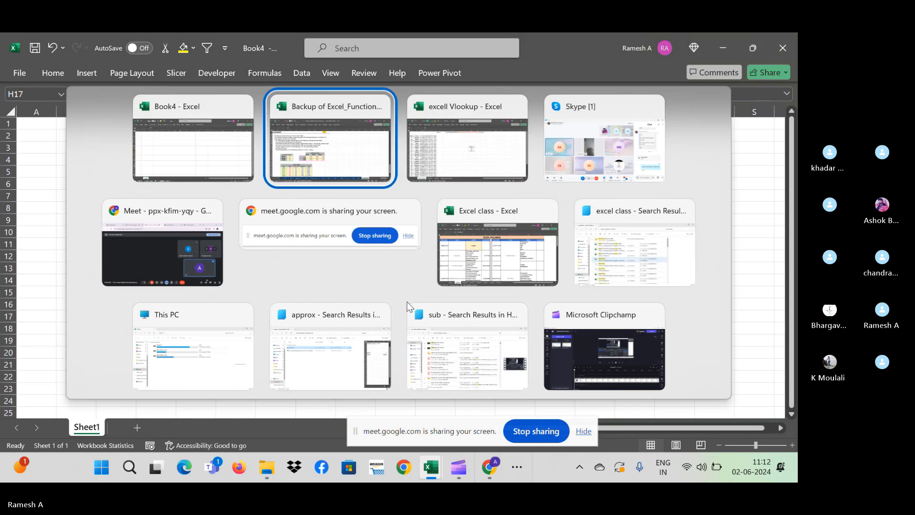
pyautogui.hotkey('alt', 'Tab')
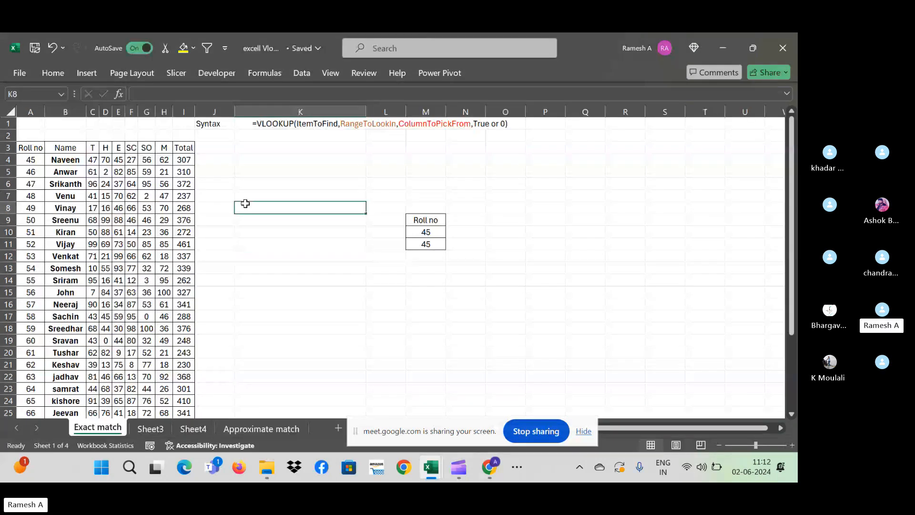
pyautogui.hotkey('ctrl', 'Up')
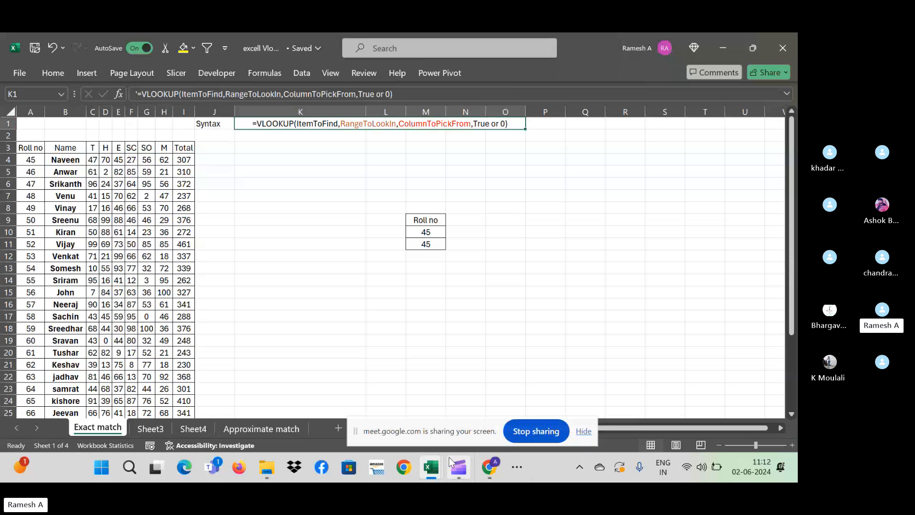
pyautogui.moveTo(479, 467)
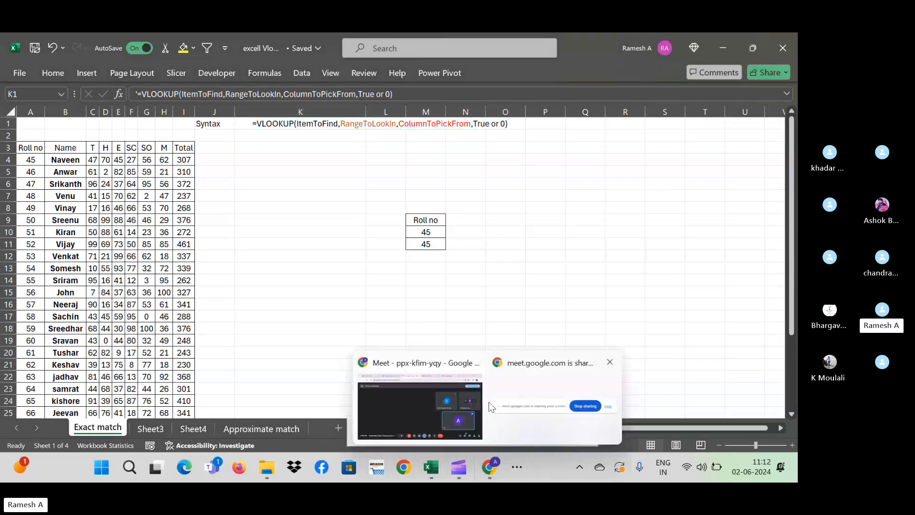
pyautogui.click(407, 383)
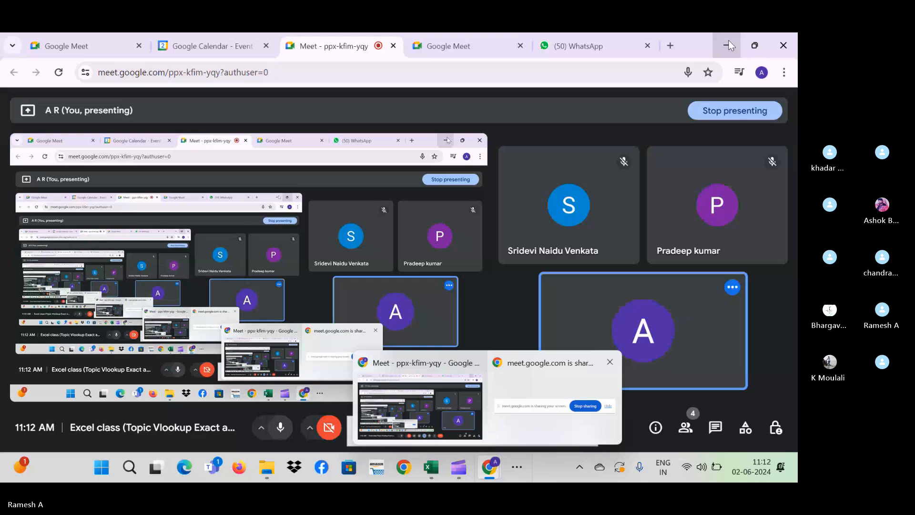
pyautogui.click(431, 467)
pyautogui.click(323, 363)
pyautogui.click(300, 219)
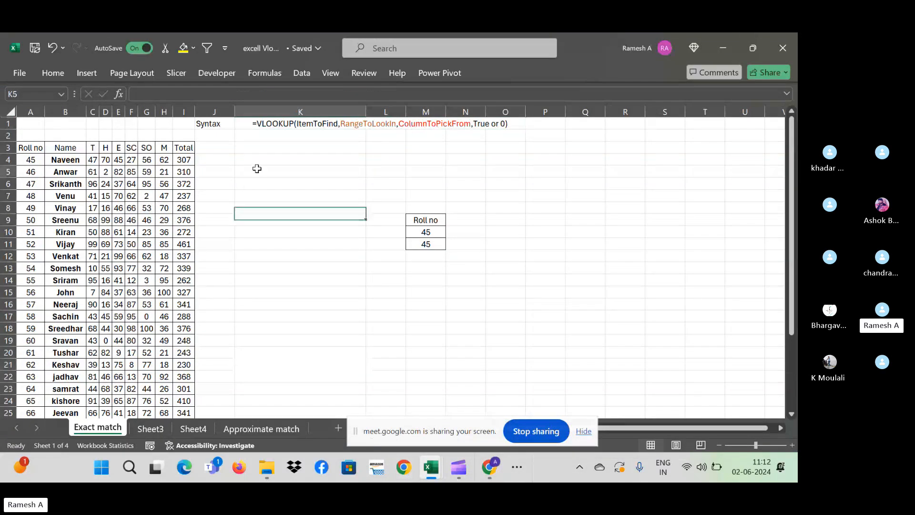
pyautogui.click(255, 171)
pyautogui.press('Down')
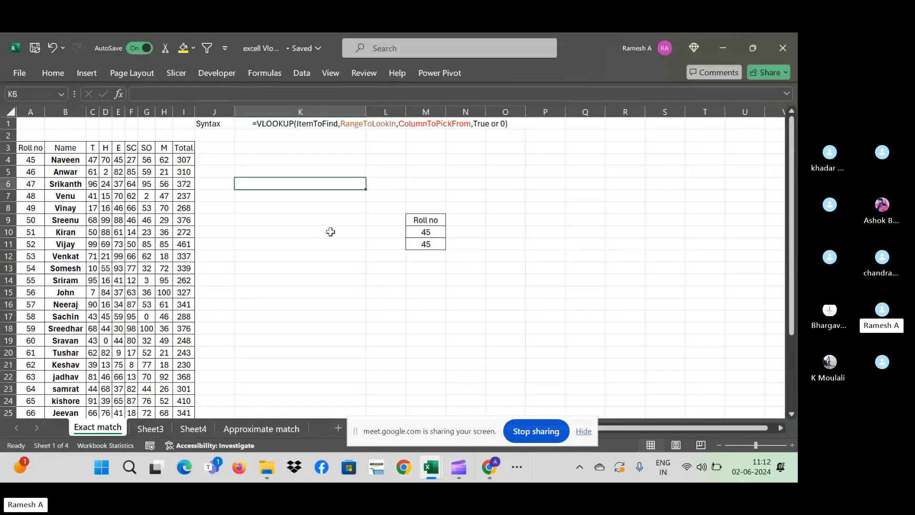
pyautogui.hotkey('ctrl', 'Left')
pyautogui.hotkey('ctrl', 'Left')
pyautogui.press('Up')
pyautogui.press('Up')
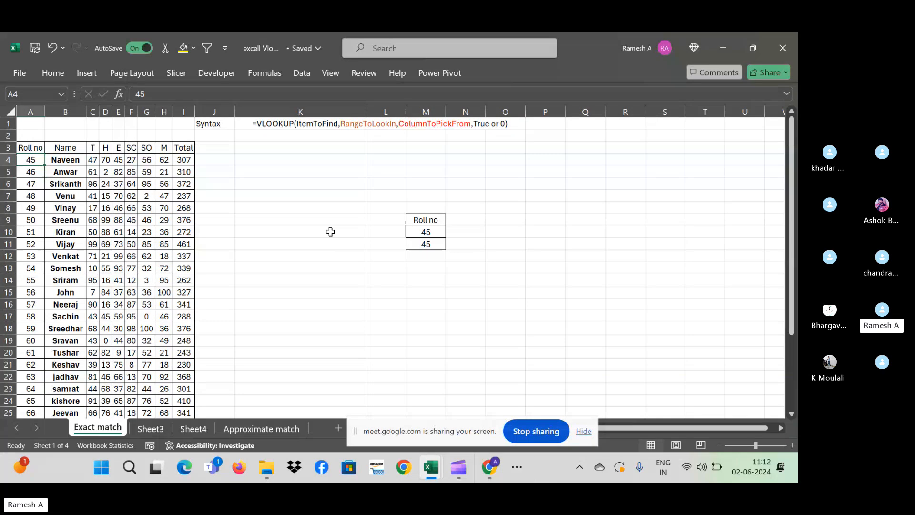
pyautogui.press('Down')
pyautogui.press('Down')
pyautogui.press('Down')
pyautogui.press('Down')
pyautogui.press('Down')
pyautogui.press('Down')
pyautogui.press('Down')
pyautogui.press('Up')
pyautogui.press('Up')
pyautogui.press('Up')
pyautogui.press('Up')
pyautogui.press('Up')
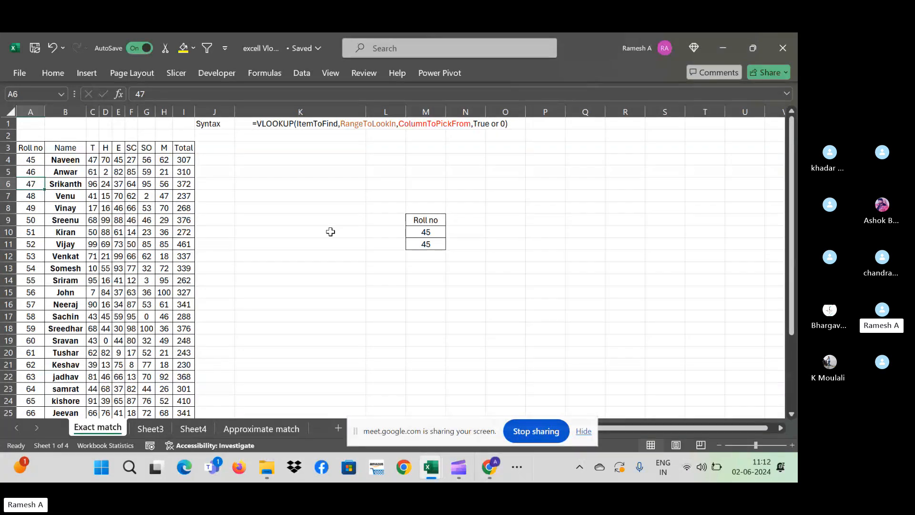
pyautogui.press('Up')
pyautogui.press('Up')
pyautogui.press('Up')
pyautogui.press('Down')
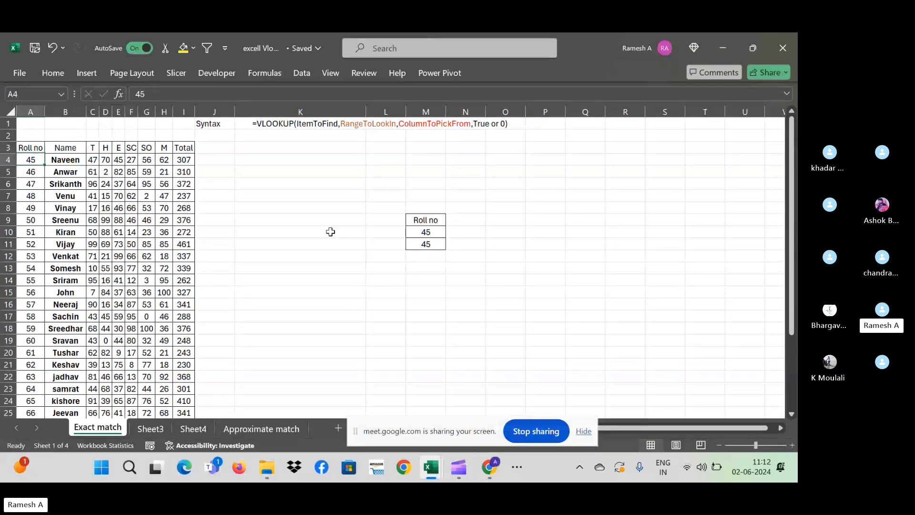
pyautogui.press('Right')
pyautogui.press('Right')
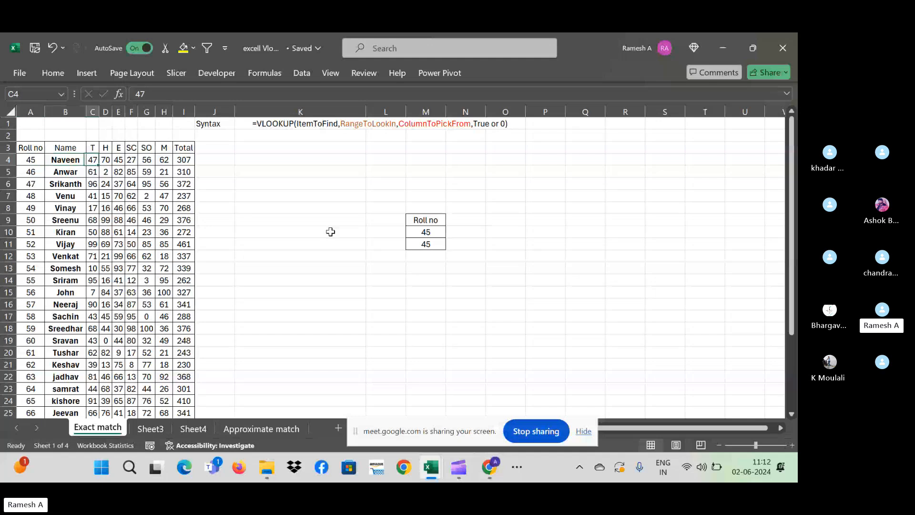
pyautogui.press('Right')
pyautogui.press('Right')
pyautogui.press('Right')
pyautogui.press('Right')
pyautogui.press('Right')
pyautogui.press('Right')
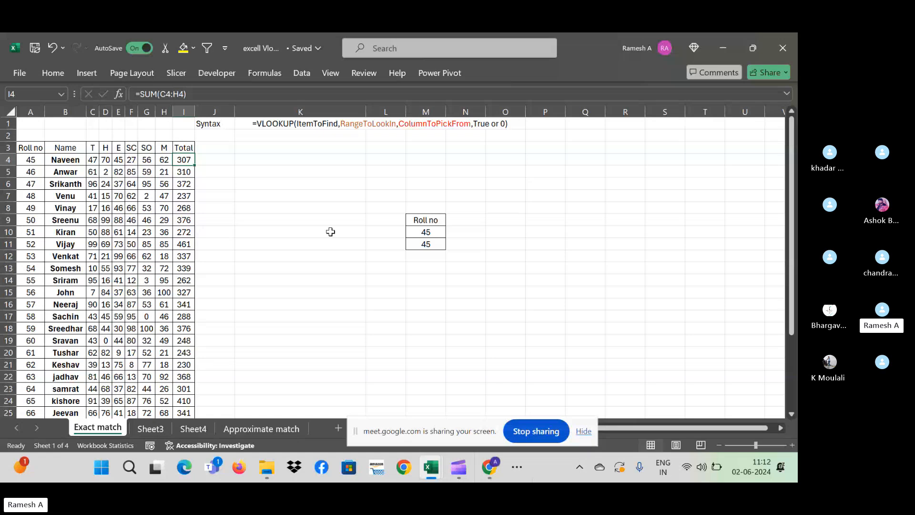
pyautogui.press('Left')
pyautogui.press('Left')
pyautogui.press('Left')
pyautogui.press('Left')
pyautogui.press('Left')
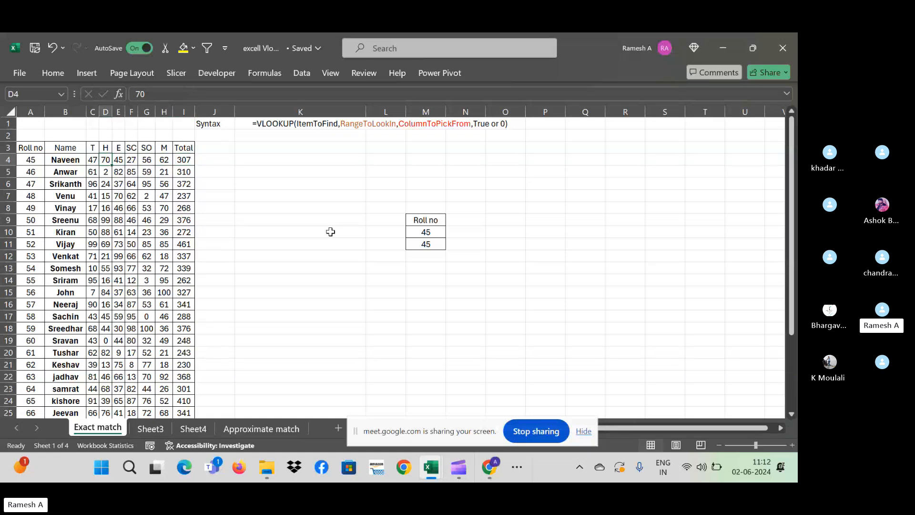
pyautogui.press('Home')
pyautogui.press('Down')
pyautogui.press('Down')
pyautogui.press('Down')
pyautogui.press('Down')
pyautogui.press('Down')
pyautogui.press('Down')
pyautogui.press('Down')
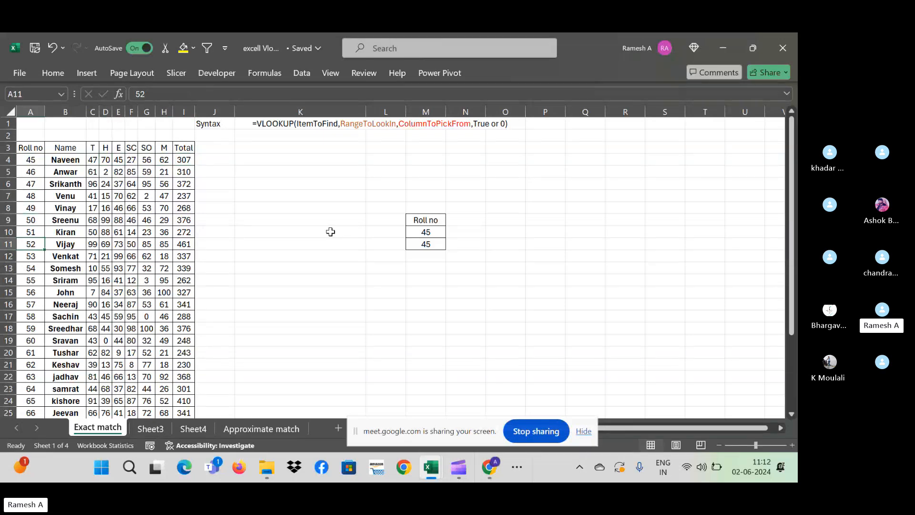
pyautogui.press('Right')
pyautogui.press('Down')
pyautogui.press('Down')
pyautogui.press('Down')
pyautogui.press('Down')
pyautogui.press('Down')
pyautogui.press('Down')
pyautogui.press('Down')
pyautogui.press('Down')
pyautogui.press('Down')
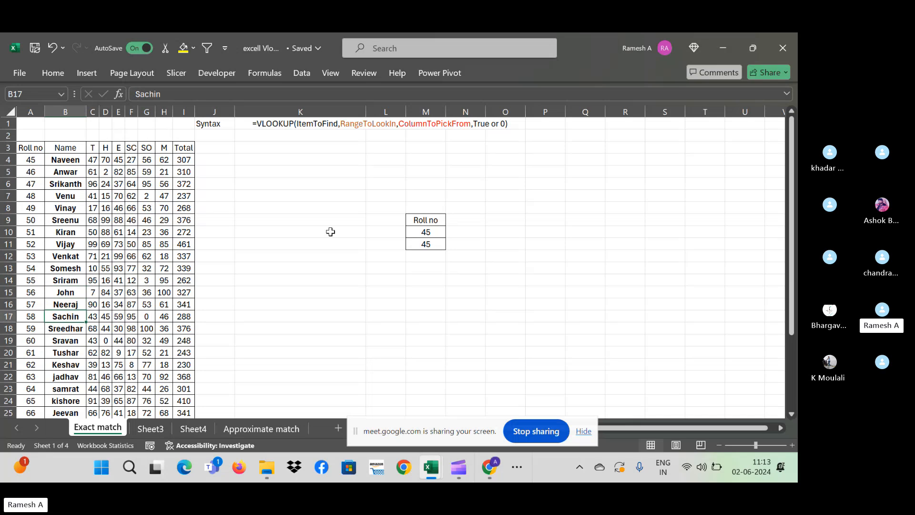
pyautogui.press('Left')
pyautogui.press('Right')
pyautogui.press('Right')
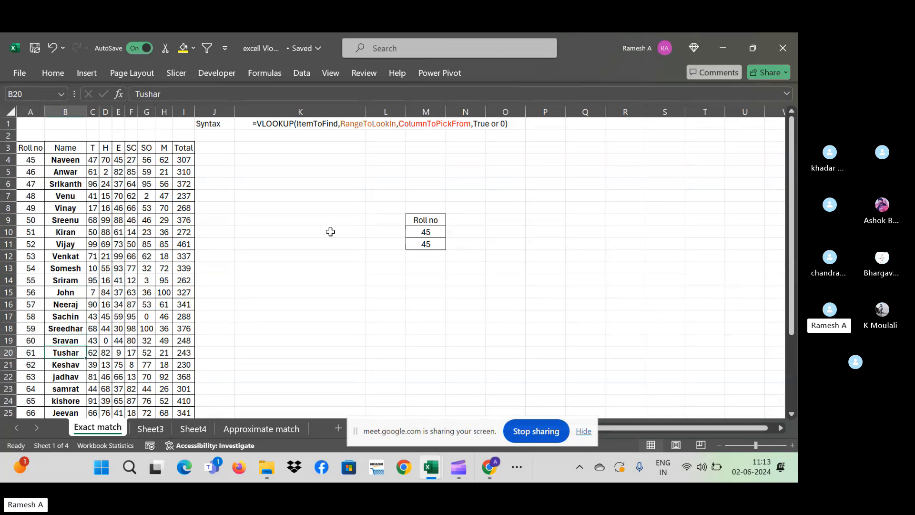
pyautogui.press('Right')
pyautogui.press('Right')
pyautogui.press('Right')
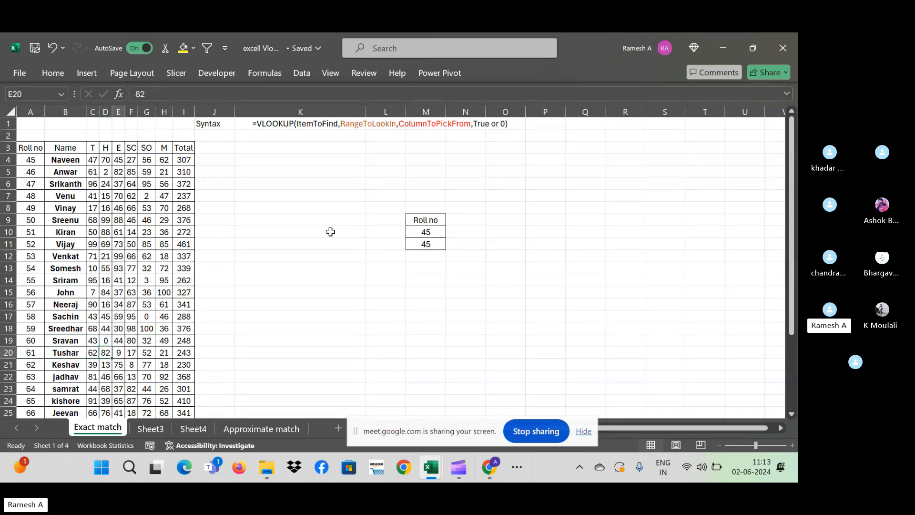
pyautogui.press('Down')
pyautogui.press('Down')
pyautogui.press('Down')
pyautogui.press('Down')
pyautogui.press('Down')
pyautogui.press('Down')
pyautogui.press('Down')
pyautogui.press('Down')
pyautogui.press('Down')
pyautogui.press('Down')
pyautogui.press('Down')
pyautogui.press('Down')
pyautogui.press('Down')
pyautogui.press('Down')
pyautogui.press('Down')
pyautogui.press('Down')
pyautogui.press('Down')
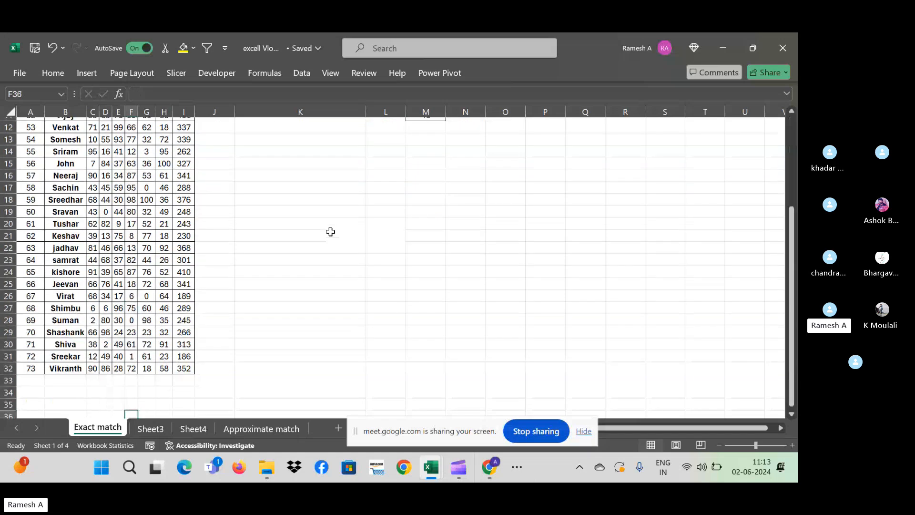
pyautogui.press('Left')
pyautogui.press('Left')
pyautogui.hotkey('ctrl', 'Up')
pyautogui.hotkey('ctrl', 'Up')
pyautogui.hotkey('ctrl', 'Up')
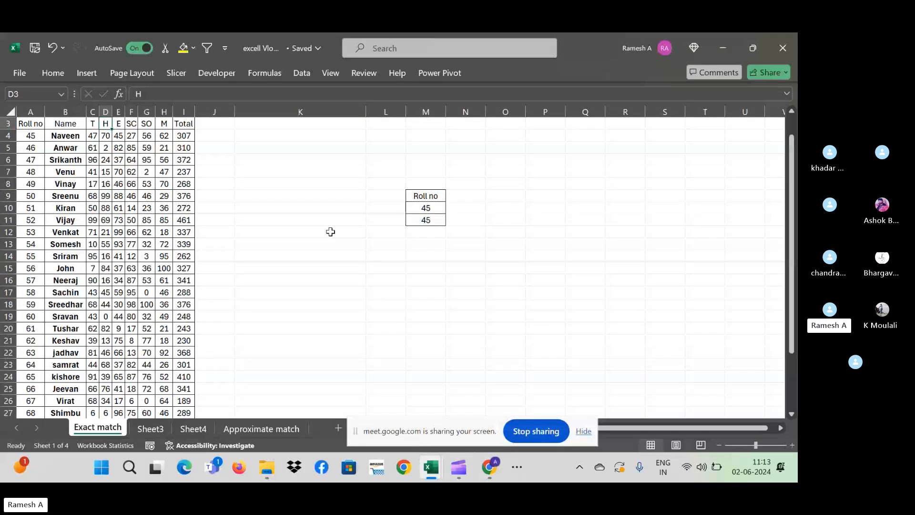
pyautogui.press('Down')
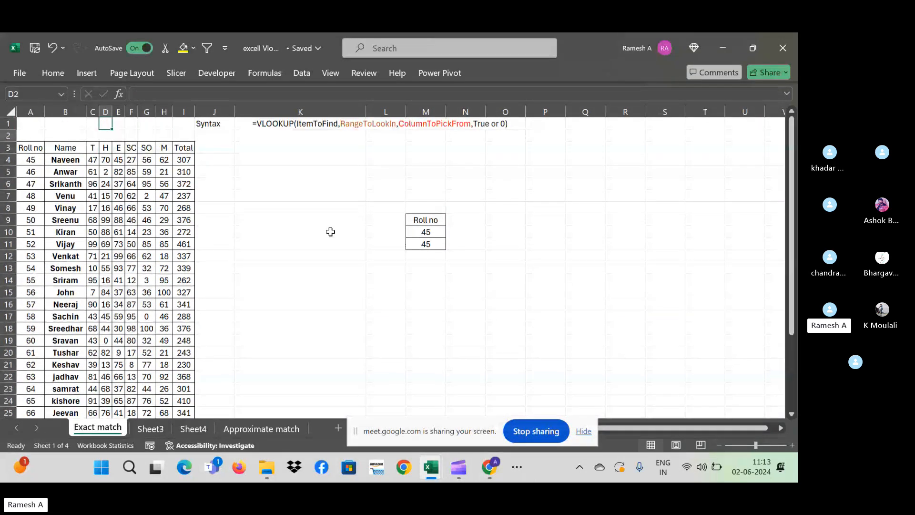
pyautogui.press('Down')
pyautogui.press('Down')
pyautogui.press('Left')
pyautogui.press('Left')
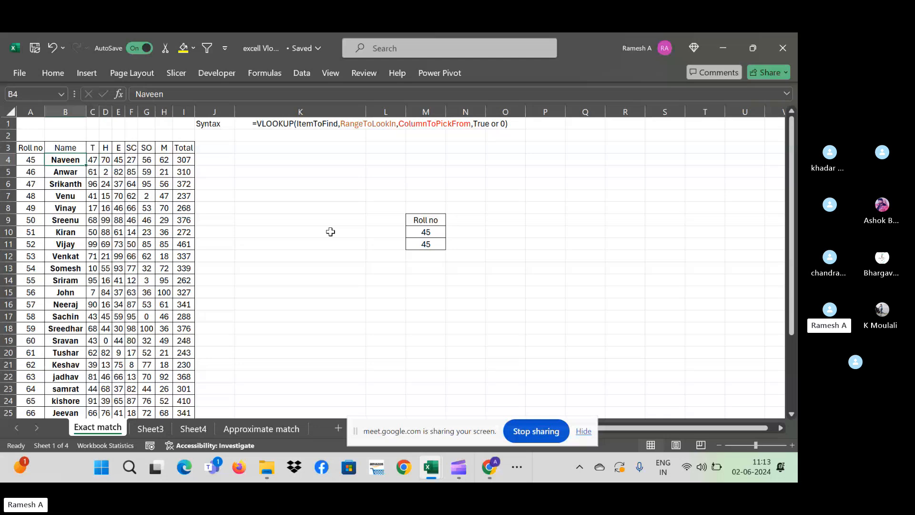
pyautogui.press('Left')
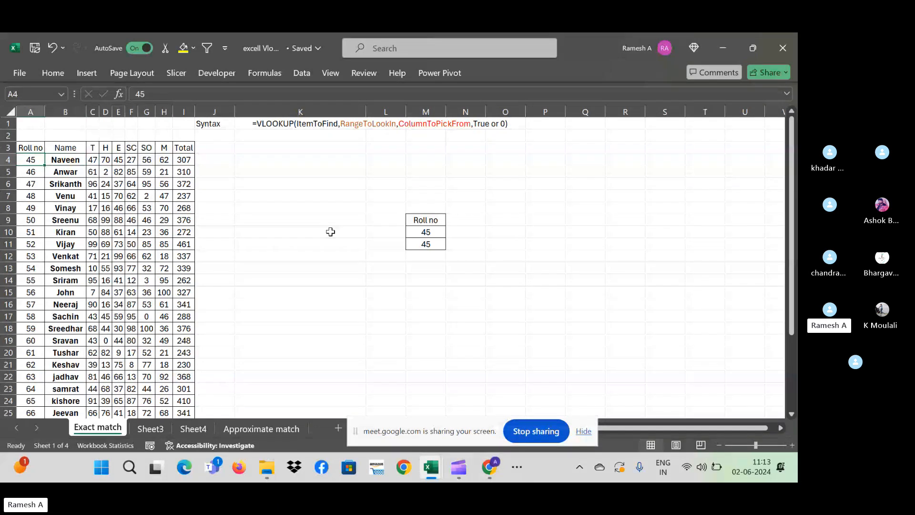
pyautogui.press('Right')
pyautogui.press('Right')
pyautogui.press('Down')
pyautogui.press('Down')
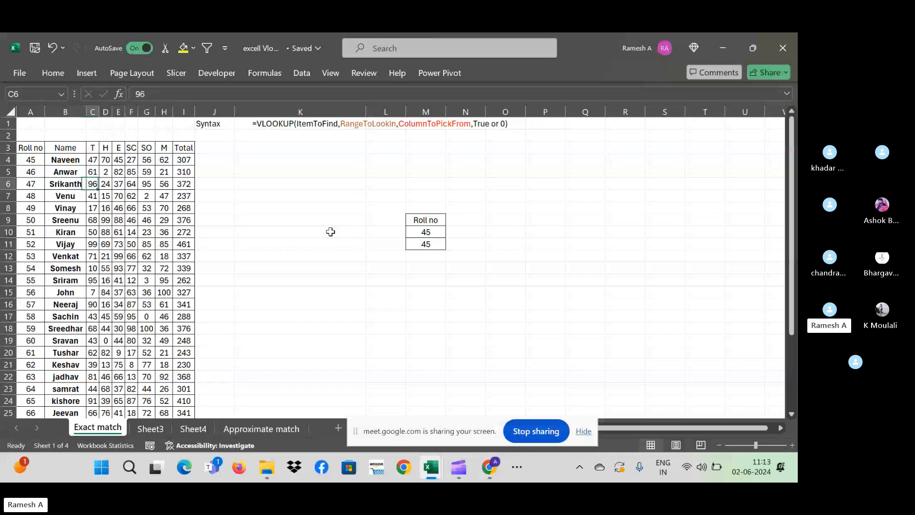
pyautogui.press('Right')
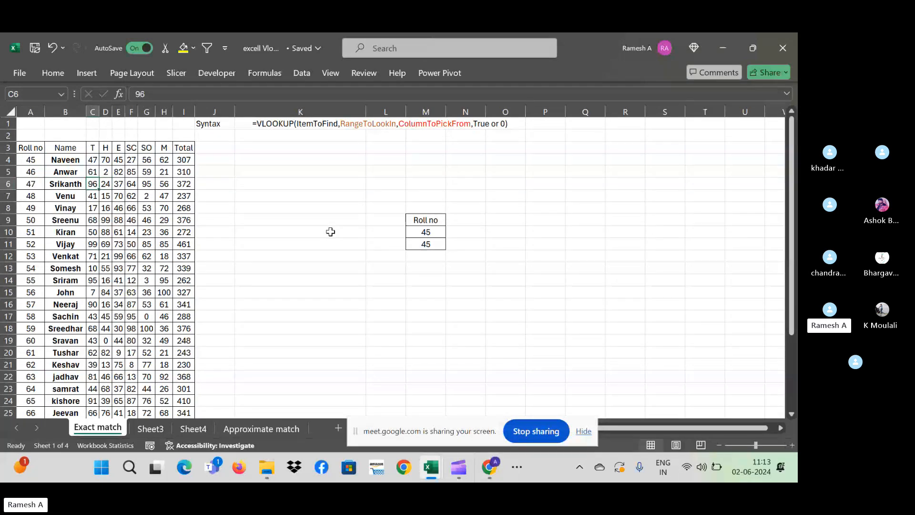
pyautogui.press('Right')
pyautogui.press('Down')
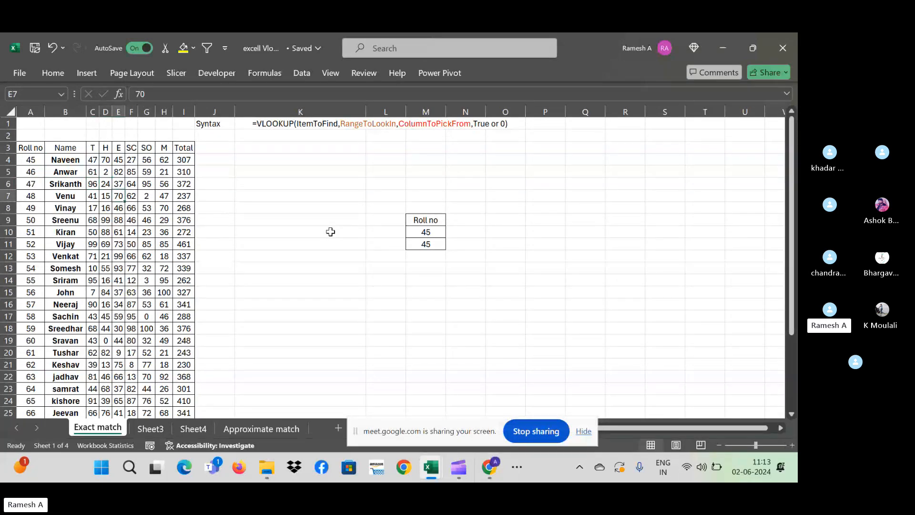
pyautogui.press('Down')
pyautogui.press('Down')
pyautogui.press('Down')
pyautogui.press('Down')
pyautogui.press('Down')
pyautogui.press('Down')
pyautogui.press('Down')
pyautogui.press('Down')
pyautogui.press('Right')
pyautogui.press('Right')
pyautogui.press('Right')
pyautogui.press('Right')
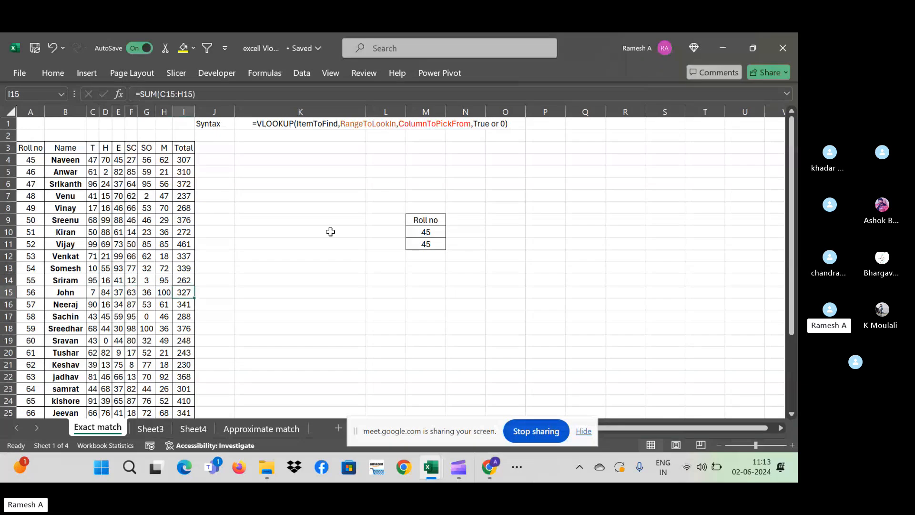
pyautogui.press('Up')
pyautogui.press('Up')
pyautogui.press('Up')
pyautogui.press('Up')
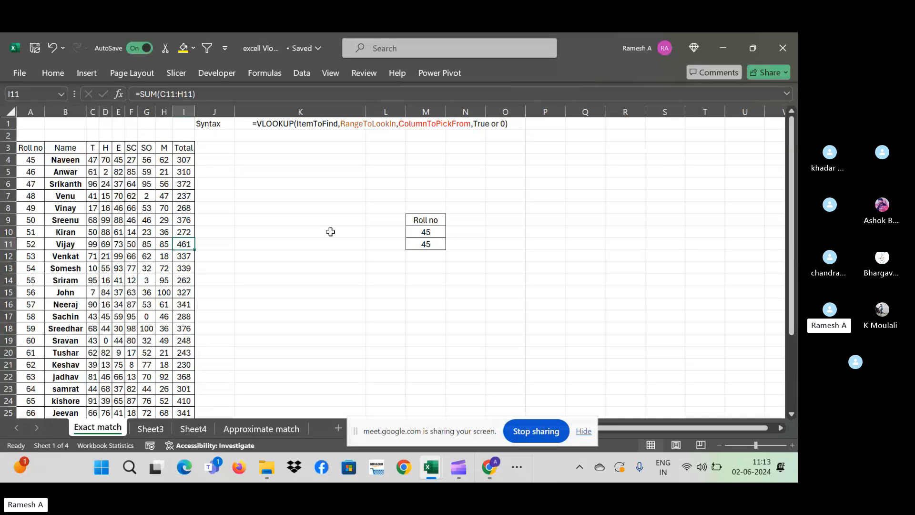
pyautogui.press('Up')
pyautogui.press('Left')
pyautogui.press('Left')
pyautogui.press('Left')
pyautogui.press('Left')
pyautogui.press('Left')
pyautogui.press('Left')
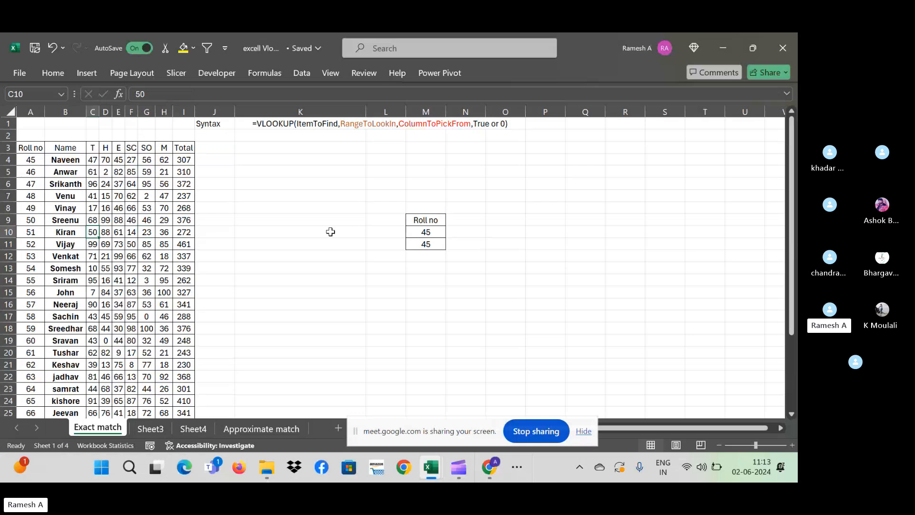
# - Enter 53 as the roll number to look up in M10
pyautogui.press('Right')
pyautogui.press('Right')
pyautogui.press('Right')
pyautogui.press('Right')
pyautogui.press('Right')
pyautogui.press('Right')
pyautogui.press('Right')
pyautogui.press('Right')
pyautogui.press('Right')
pyautogui.press('Right')
pyautogui.press('Right')
pyautogui.press('Left')
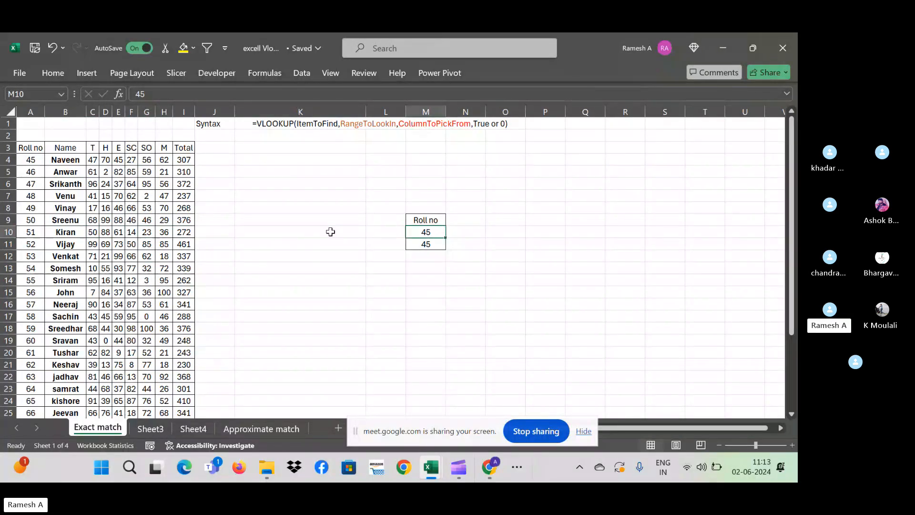
pyautogui.press('Right')
pyautogui.press('Right')
pyautogui.press('Right')
pyautogui.press('Right')
pyautogui.press('Right')
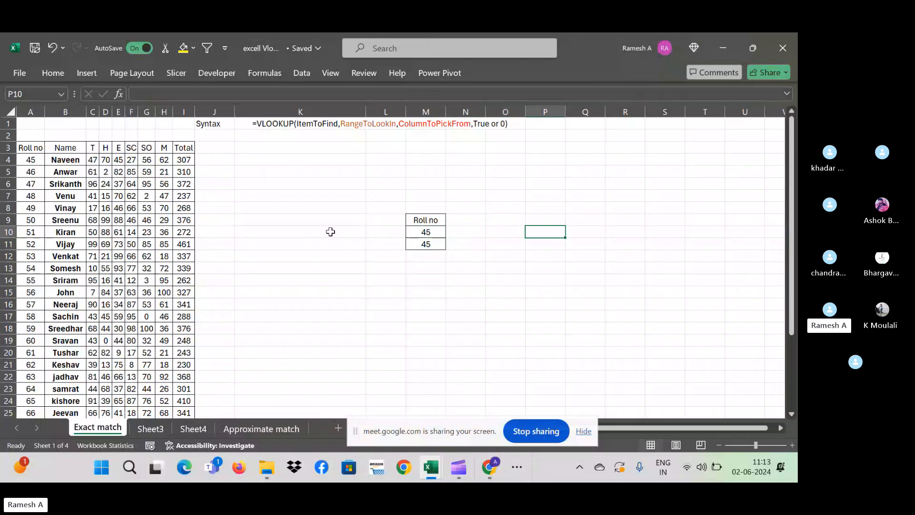
pyautogui.press('Left')
pyautogui.press('Left')
pyautogui.press('Left')
pyautogui.press('Left')
pyautogui.press('Left')
pyautogui.press('Right')
pyautogui.press('Right')
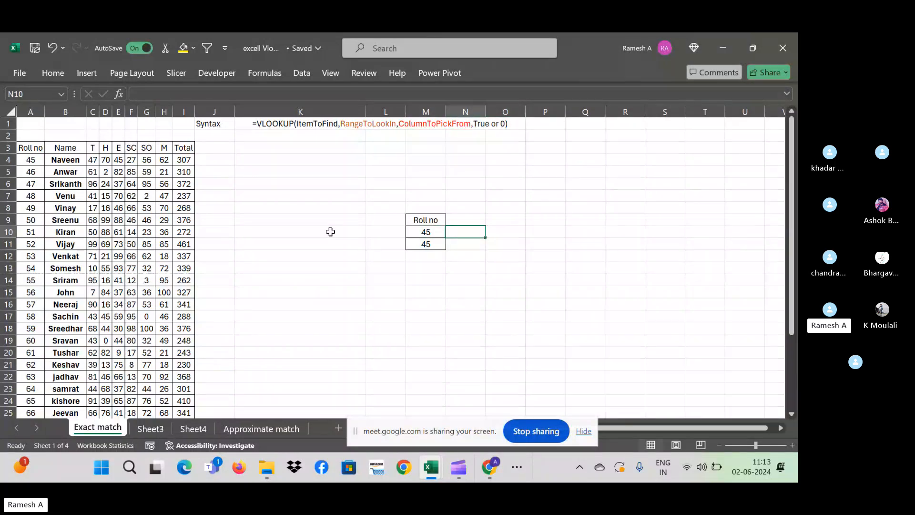
pyautogui.press('Right')
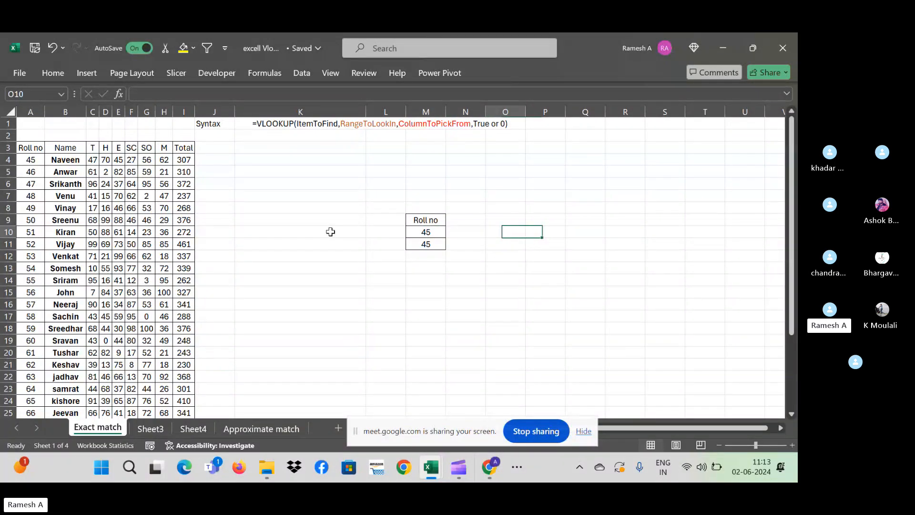
pyautogui.press('Left')
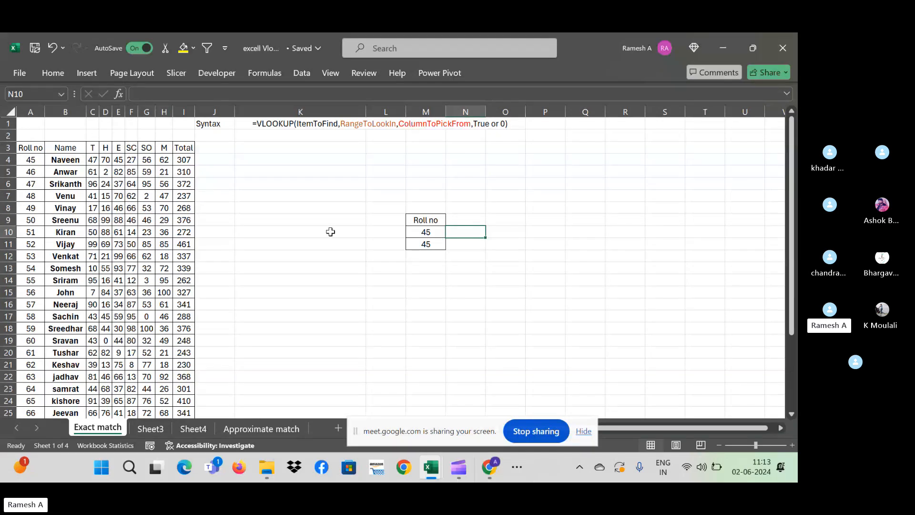
pyautogui.press('Right')
pyautogui.press('Left')
pyautogui.press('Right')
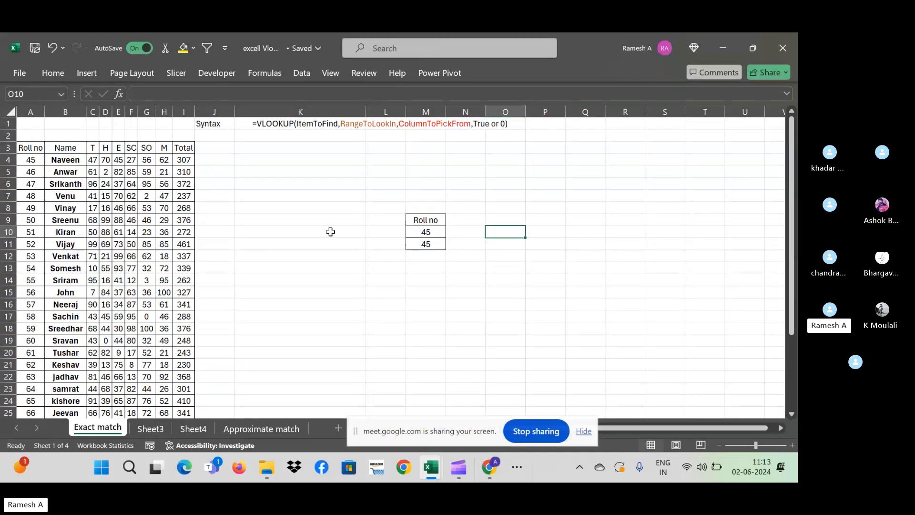
pyautogui.press('Left')
pyautogui.press('Left')
pyautogui.press('Down')
pyautogui.press('Up')
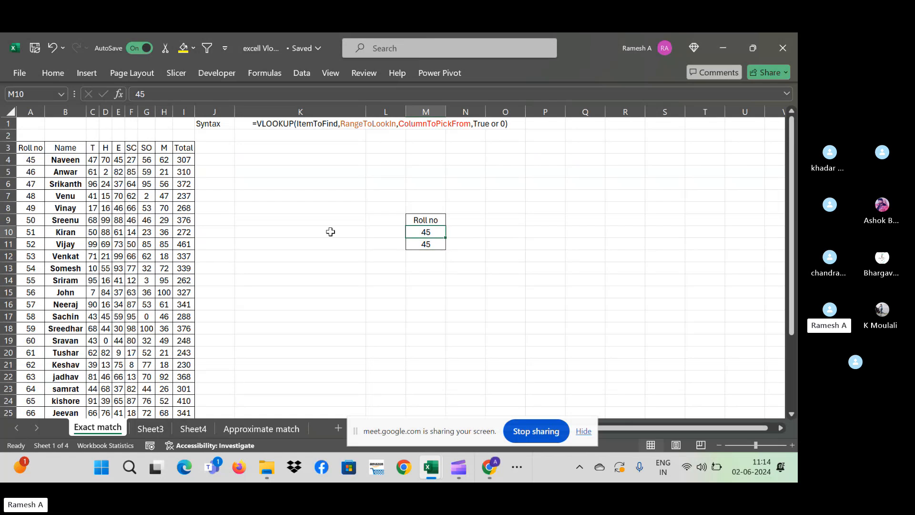
pyautogui.write('53')
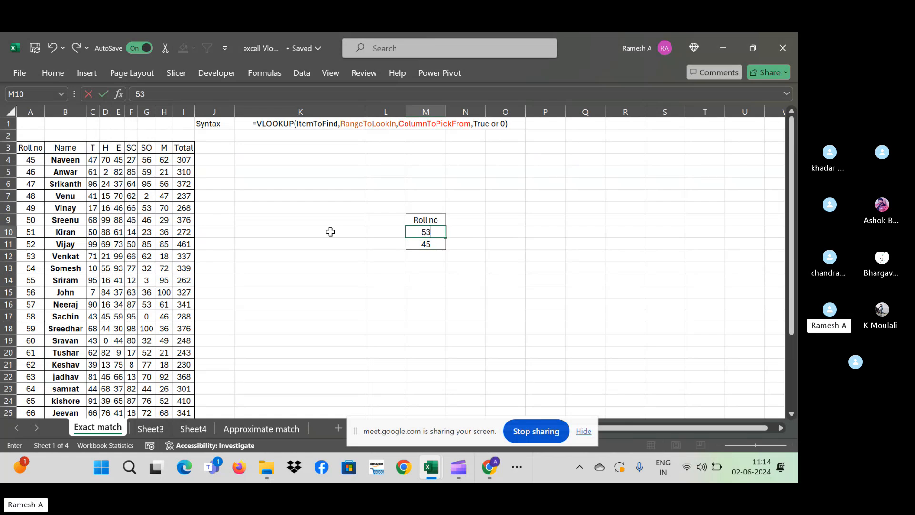
pyautogui.press('Return')
# - Clear the duplicate 45 from M11 below roll number 53
pyautogui.press('Down')
pyautogui.press('Up')
pyautogui.press('Delete')
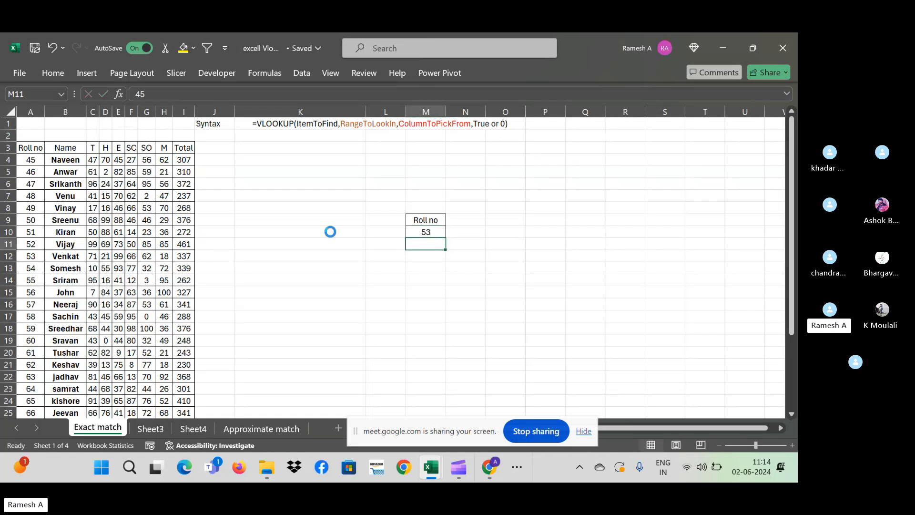
pyautogui.press('Up')
pyautogui.press('Right')
pyautogui.press('Left')
pyautogui.press('Right')
pyautogui.press('Left')
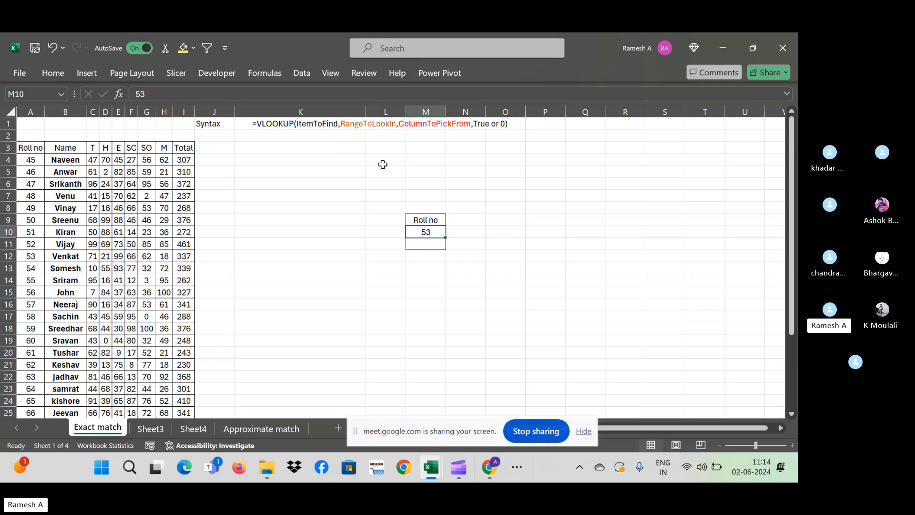
# - Copy the headings T through Total and paste them beside the Roll no heading
pyautogui.click(91, 147)
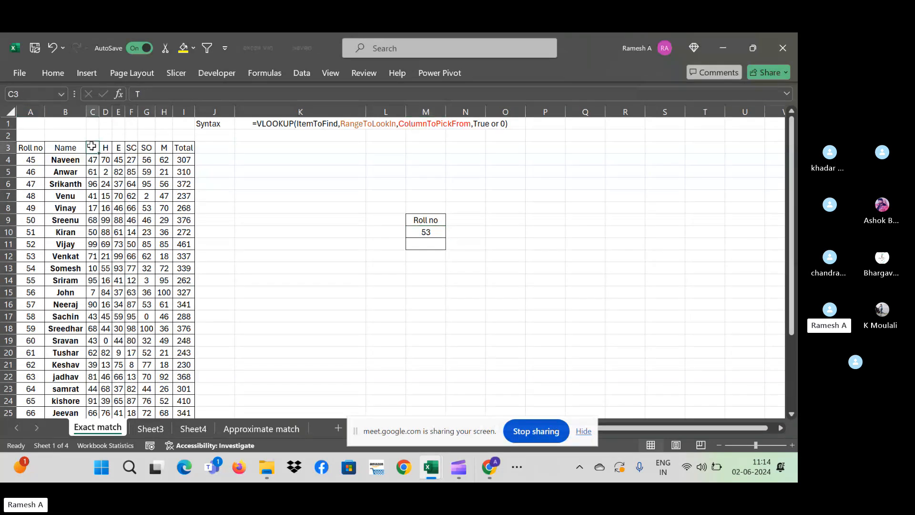
pyautogui.moveTo(91, 147); pyautogui.dragTo(187, 148)
pyautogui.hotkey('ctrl', 'c')
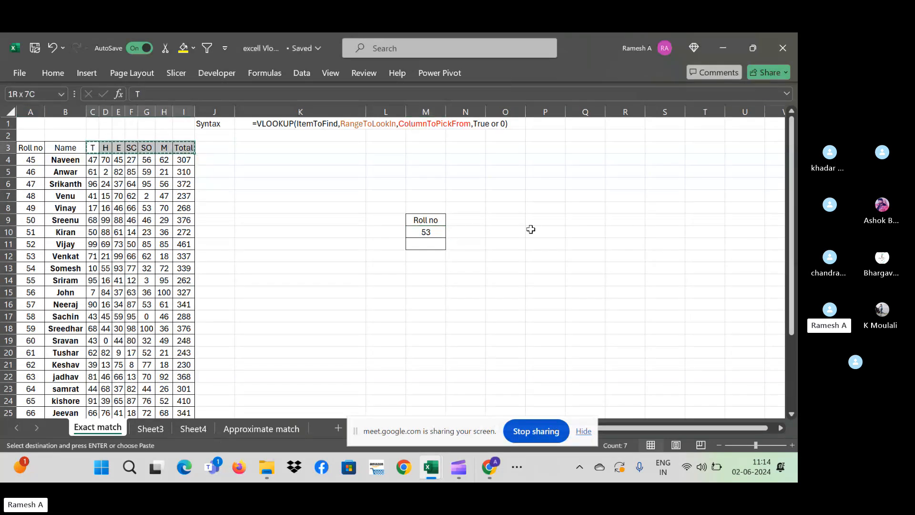
pyautogui.click(455, 220)
pyautogui.hotkey('ctrl', 'v')
pyautogui.click(585, 244)
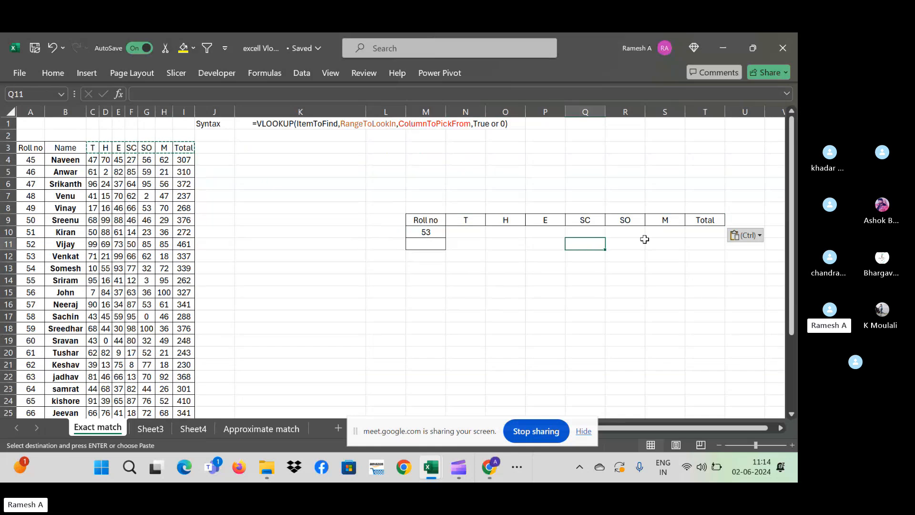
# - Copy roll number 53 from lookup cell M10
pyautogui.click(471, 234)
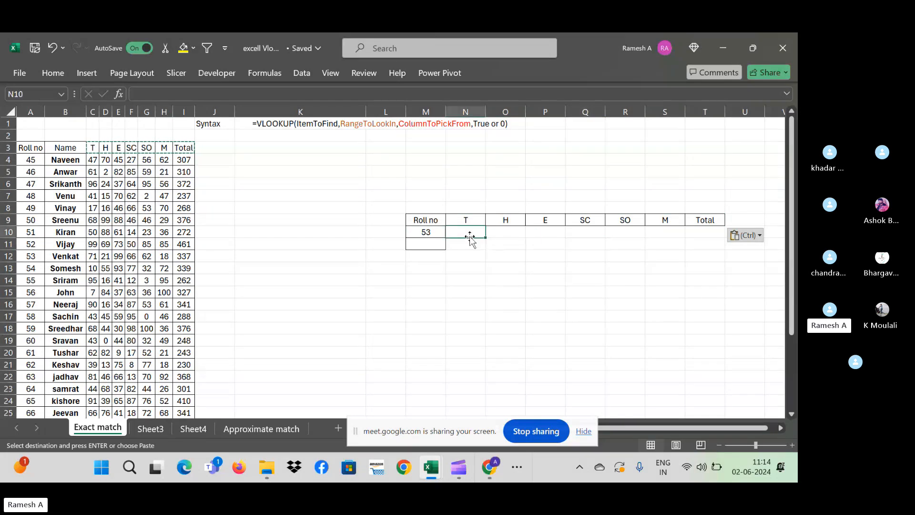
pyautogui.click(423, 235)
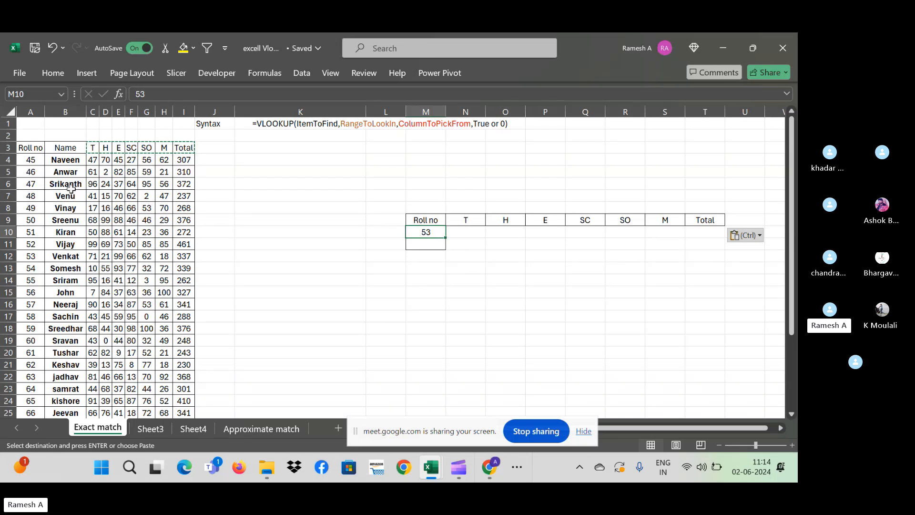
pyautogui.press('Escape')
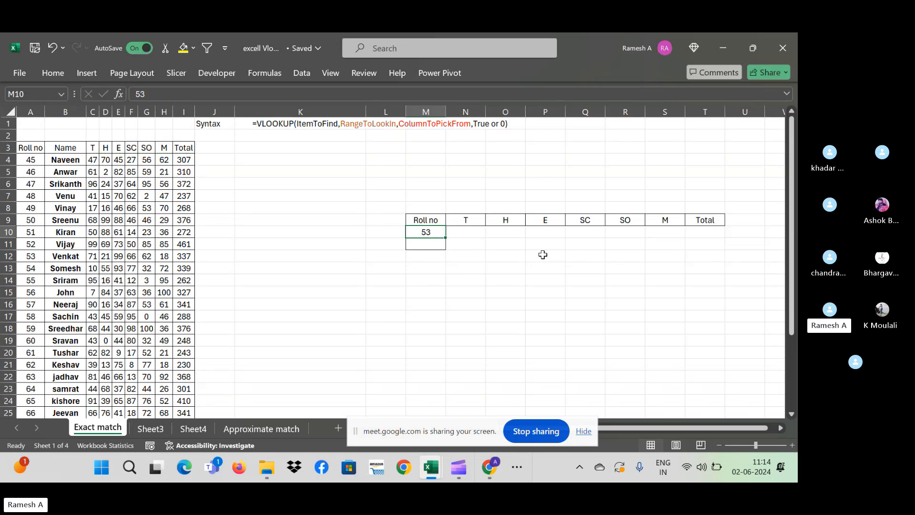
pyautogui.hotkey('ctrl', 'c')
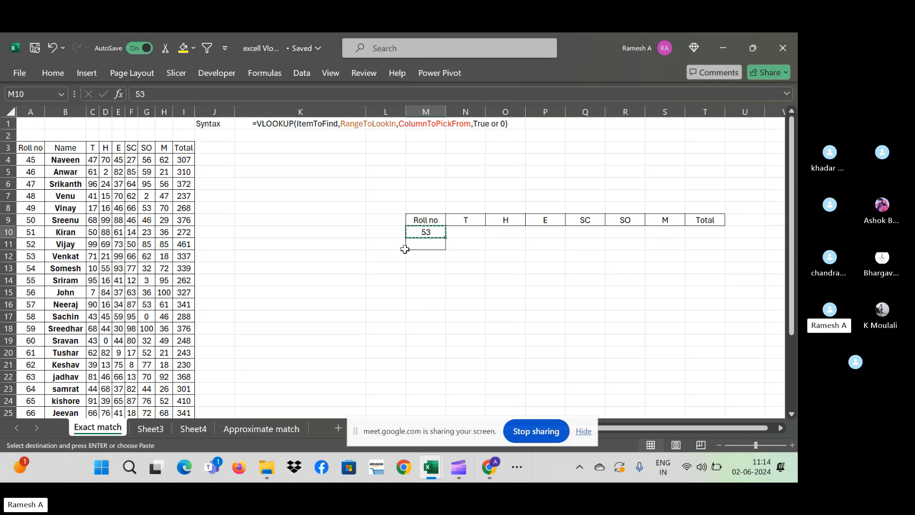
# - Search for 53 with Find, stepping through its matches on the sheet
pyautogui.click(104, 195)
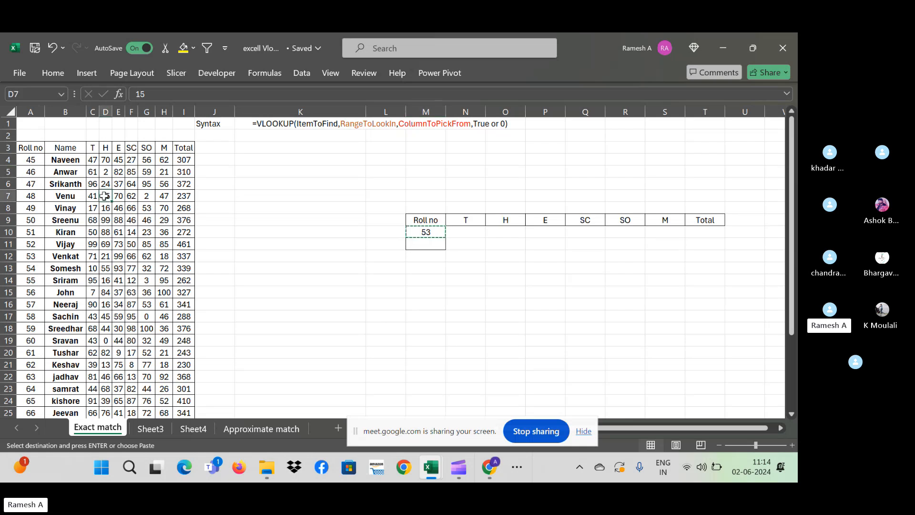
pyautogui.hotkey('ctrl', 'f')
pyautogui.press('Return')
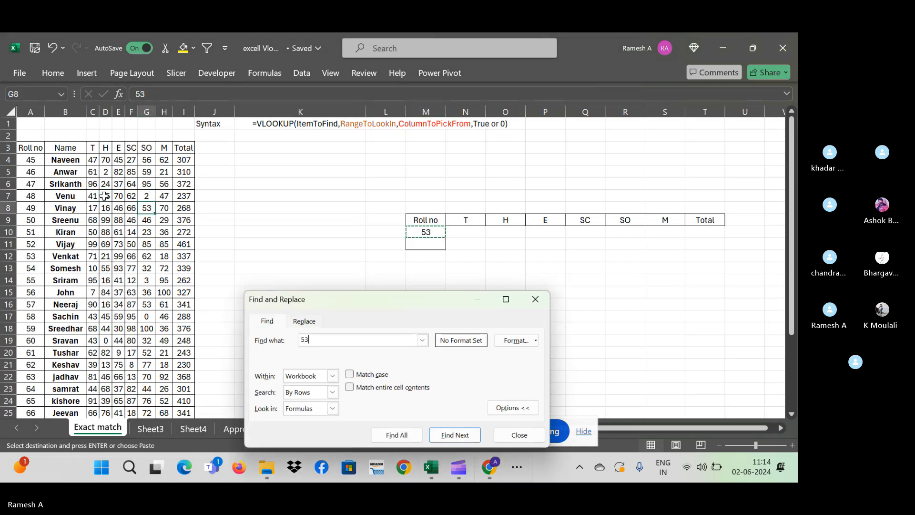
pyautogui.press('Return')
pyautogui.press('Return')
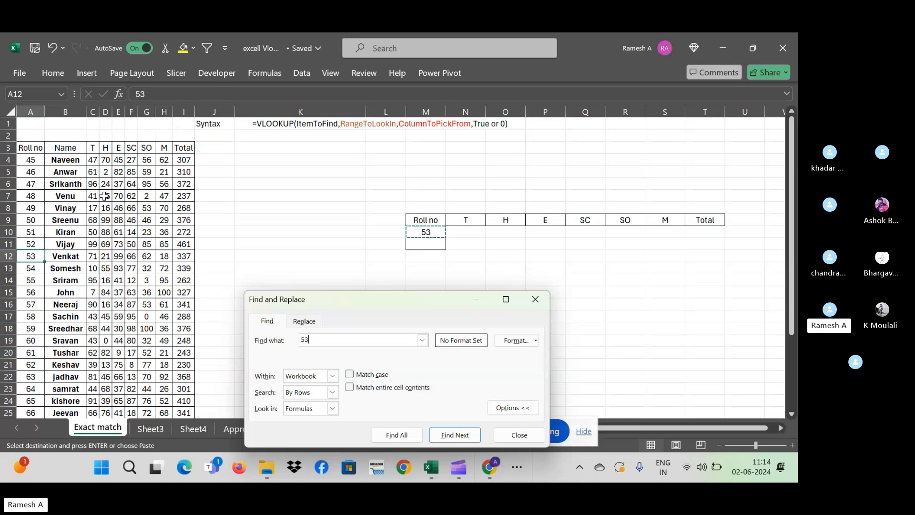
pyautogui.press('Return')
pyautogui.press('Escape')
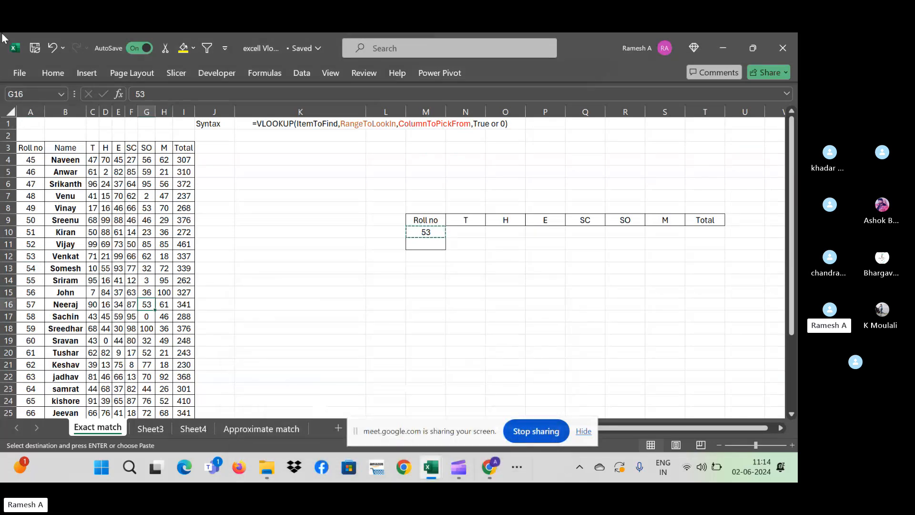
# - Search for 53 again with Within set to Sheet, landing on roll 53 in row 12
pyautogui.click(31, 111)
pyautogui.hotkey('ctrl', 'f')
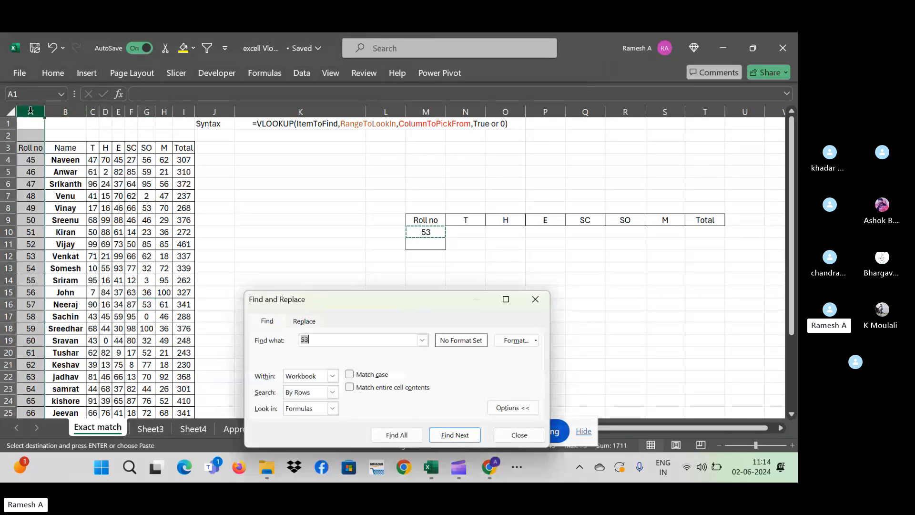
pyautogui.press('Return')
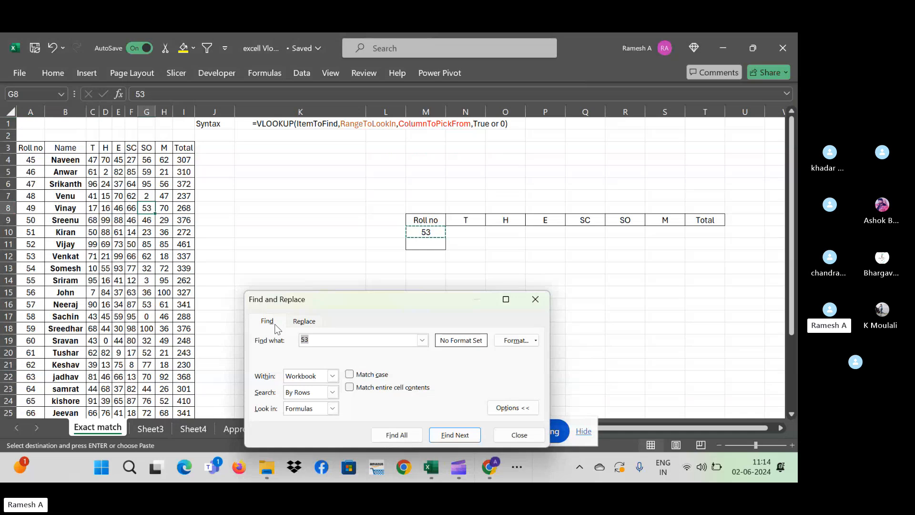
pyautogui.click(333, 375)
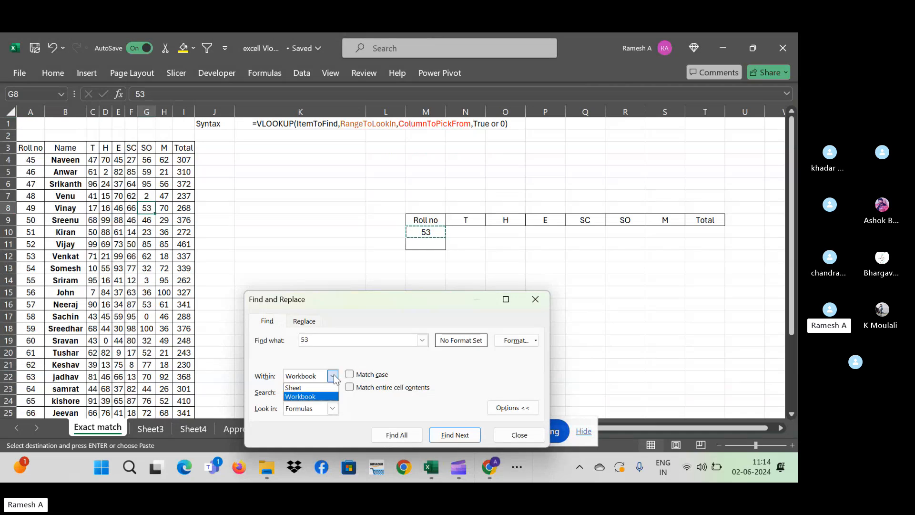
pyautogui.click(322, 387)
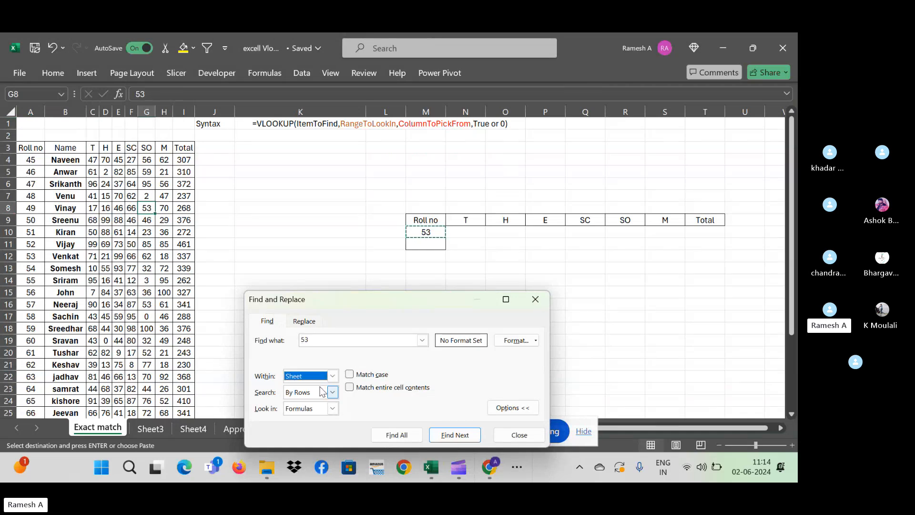
pyautogui.press('Return')
pyautogui.press('Escape')
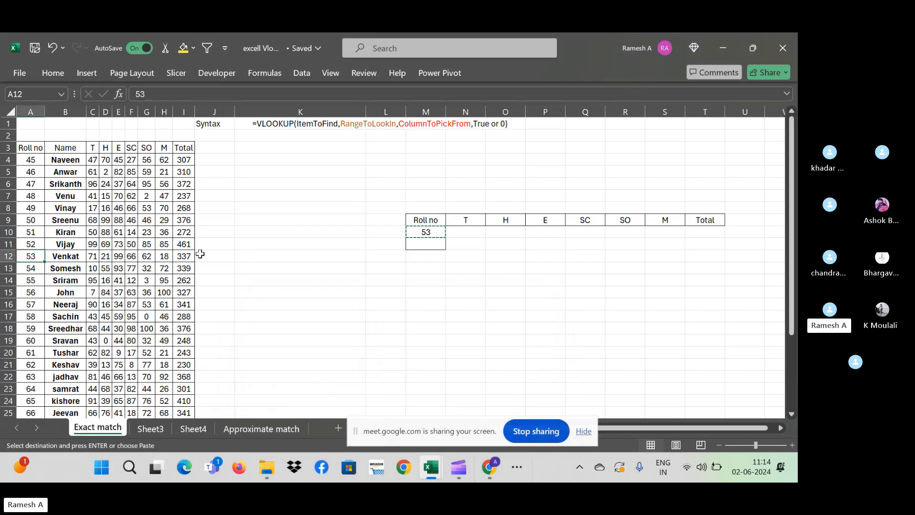
# - Copy roll 53's marks C12:I12 (71, 21, 99, 66, 62, 18, total 337) into lookup row N10
pyautogui.click(183, 256)
pyautogui.click(92, 256)
pyautogui.moveTo(92, 255); pyautogui.dragTo(211, 257)
pyautogui.hotkey('ctrl', 'c')
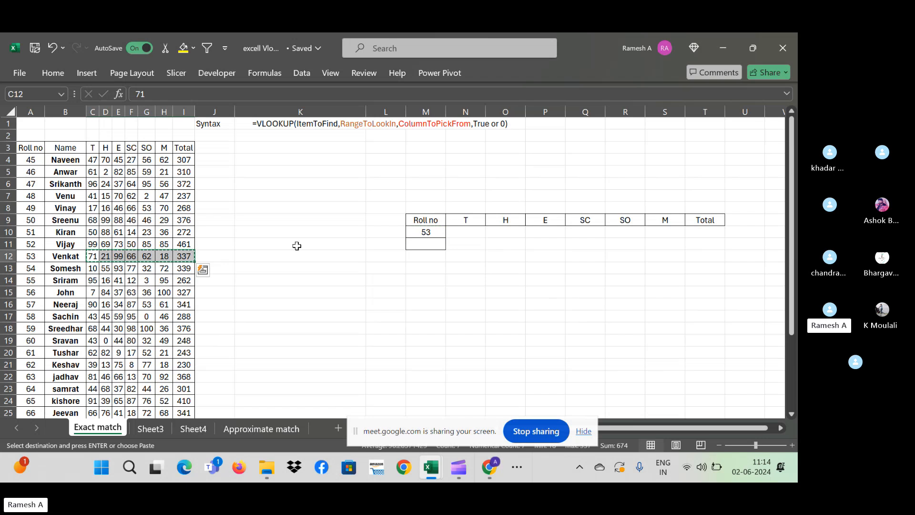
pyautogui.click(448, 222)
pyautogui.click(482, 235)
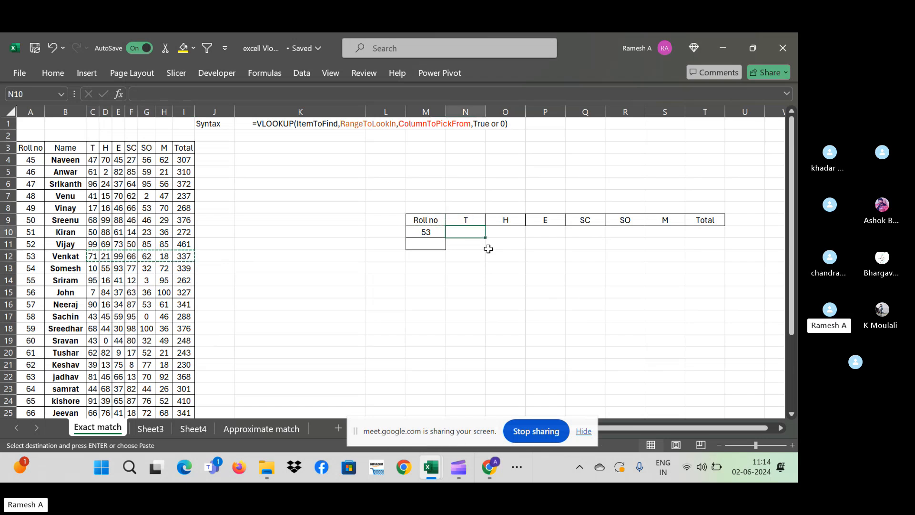
pyautogui.hotkey('ctrl', 'v')
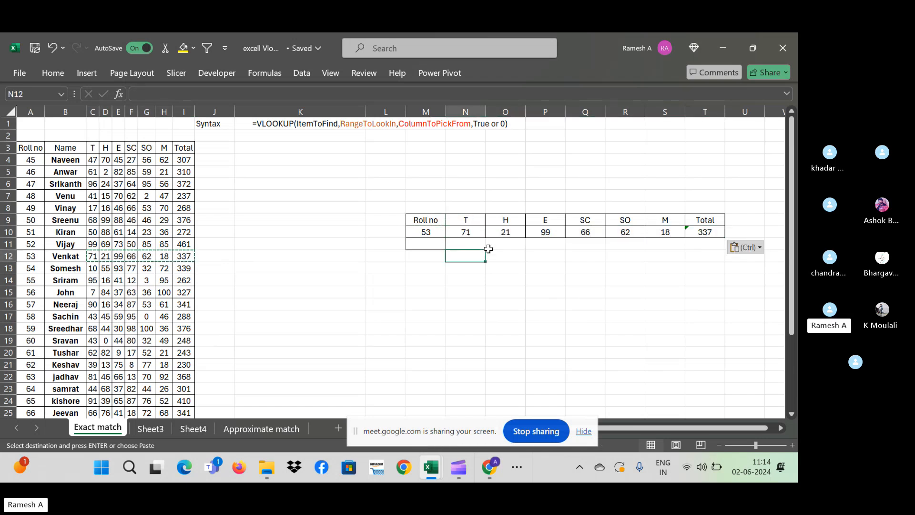
pyautogui.press('Left')
pyautogui.press('Up')
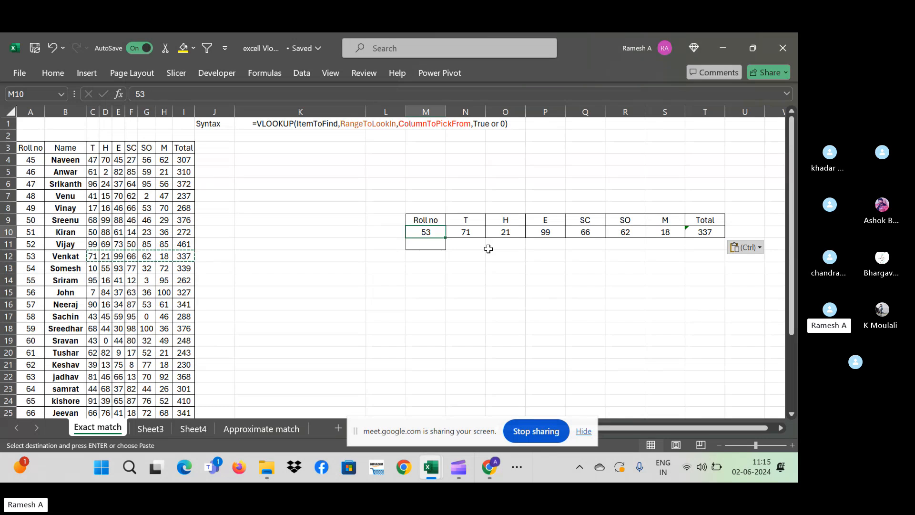
pyautogui.press('Right')
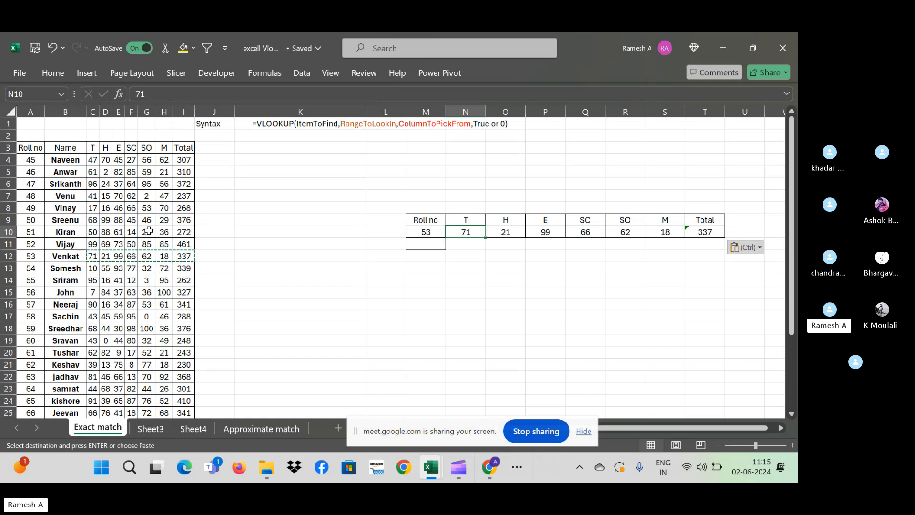
pyautogui.press('Escape')
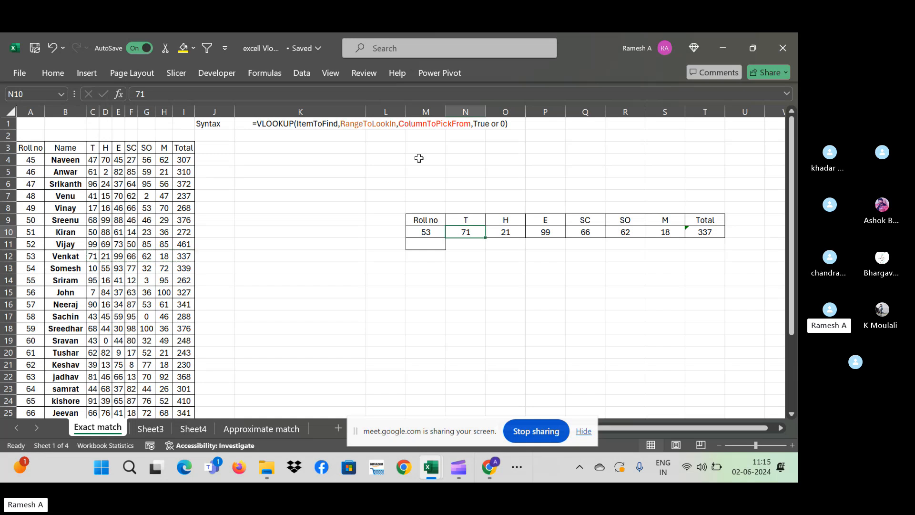
# - Copy roll numbers 59–65 from A18:A24 and paste them under 53 in column M
pyautogui.click(39, 329)
pyautogui.hotkey('ctrl', 'c')
pyautogui.press('Right')
pyautogui.press('Right')
pyautogui.press('Right')
pyautogui.press('Right')
pyautogui.press('Right')
pyautogui.press('Right')
pyautogui.press('Right')
pyautogui.press('Right')
pyautogui.press('Right')
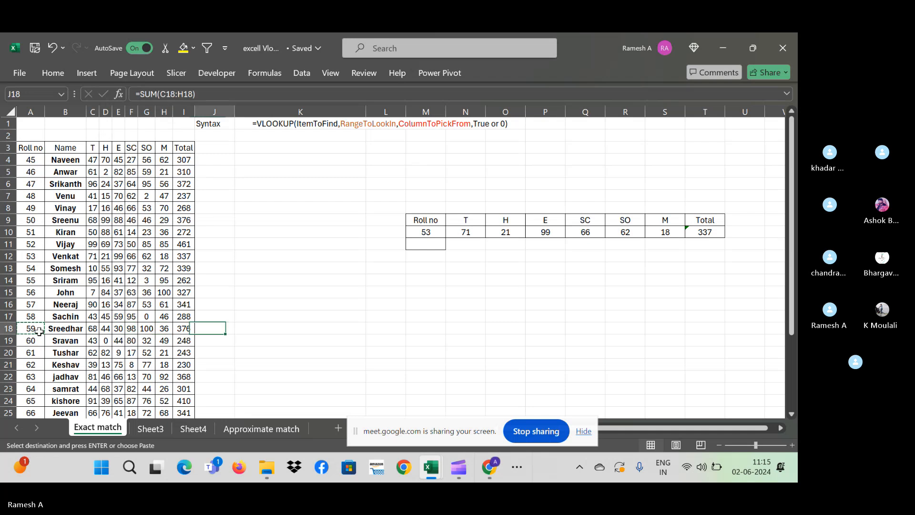
pyautogui.press('Left')
pyautogui.press('Left')
pyautogui.press('Left')
pyautogui.press('Left')
pyautogui.press('Left')
pyautogui.press('Left')
pyautogui.press('Left')
pyautogui.press('Left')
pyautogui.press('Left')
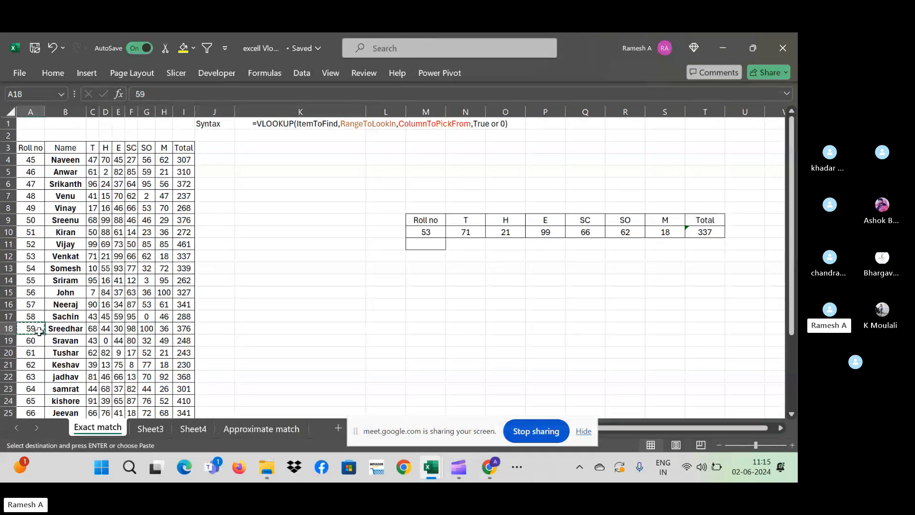
pyautogui.hotkey('shift', 'Down')
pyautogui.hotkey('shift', 'Down')
pyautogui.hotkey('shift', 'Down')
pyautogui.hotkey('shift', 'Down')
pyautogui.hotkey('shift', 'Down')
pyautogui.hotkey('shift', 'Down')
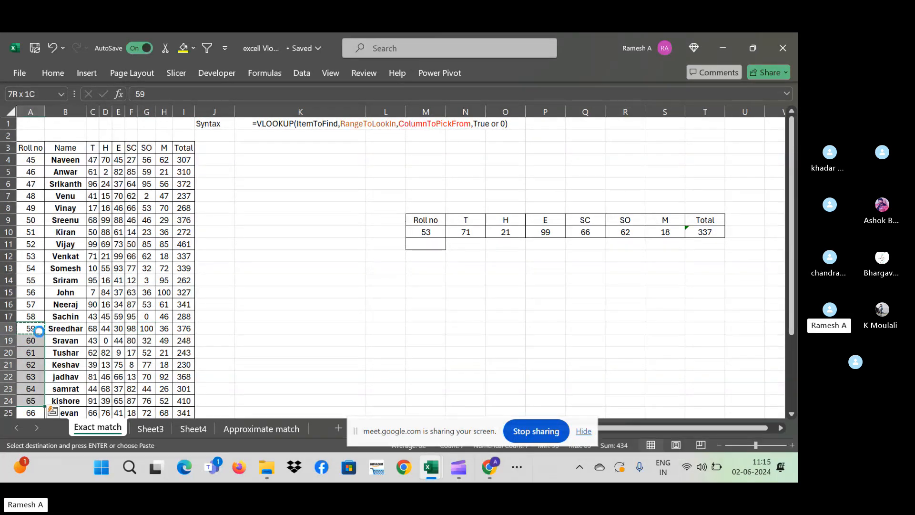
pyautogui.hotkey('ctrl', 'c')
pyautogui.click(428, 242)
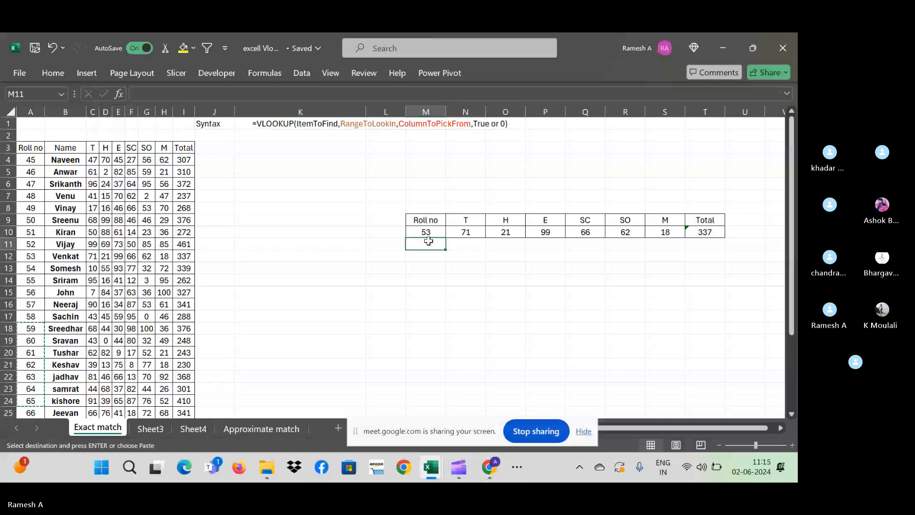
pyautogui.hotkey('ctrl', 'v')
# - Copy the pasted roll number 59 and move back to column A
pyautogui.press('Right')
pyautogui.click(432, 244)
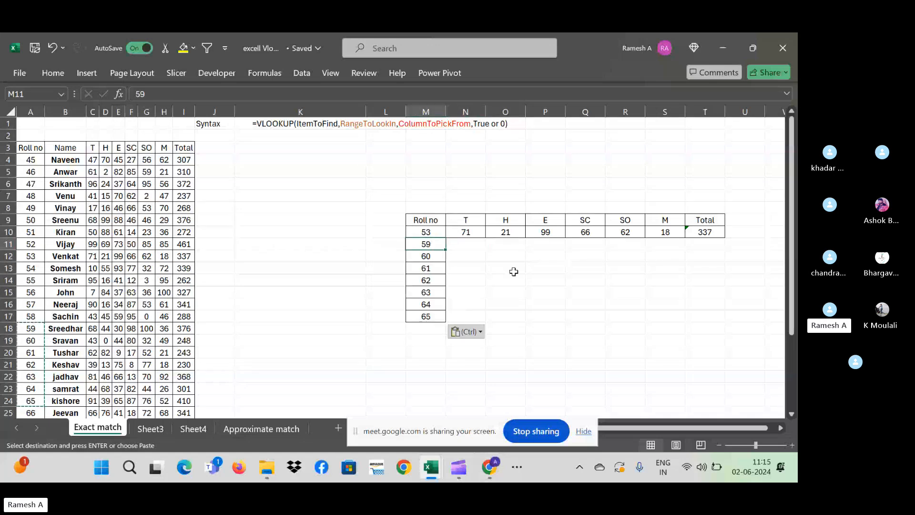
pyautogui.hotkey('ctrl', 'c')
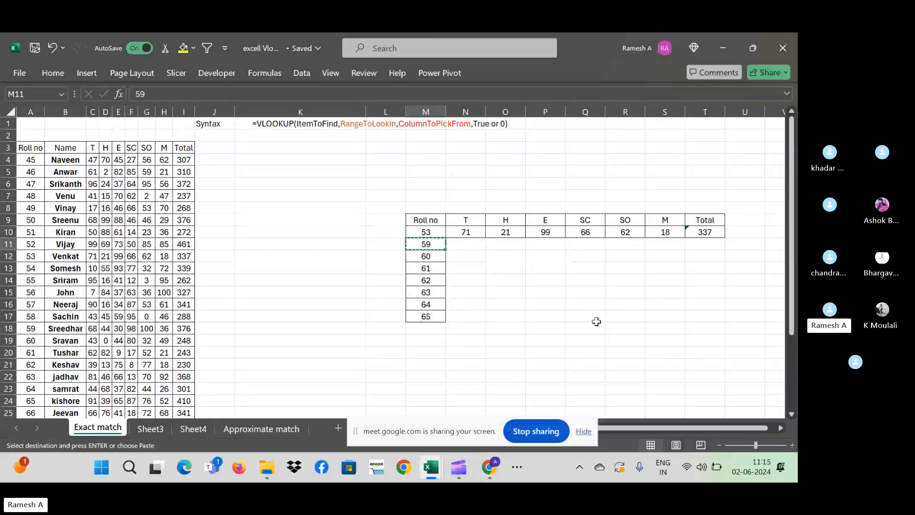
pyautogui.press('Left')
pyautogui.press('Left')
pyautogui.press('Left')
pyautogui.press('Left')
pyautogui.hotkey('ctrl', 'Left')
pyautogui.hotkey('ctrl', 'space')
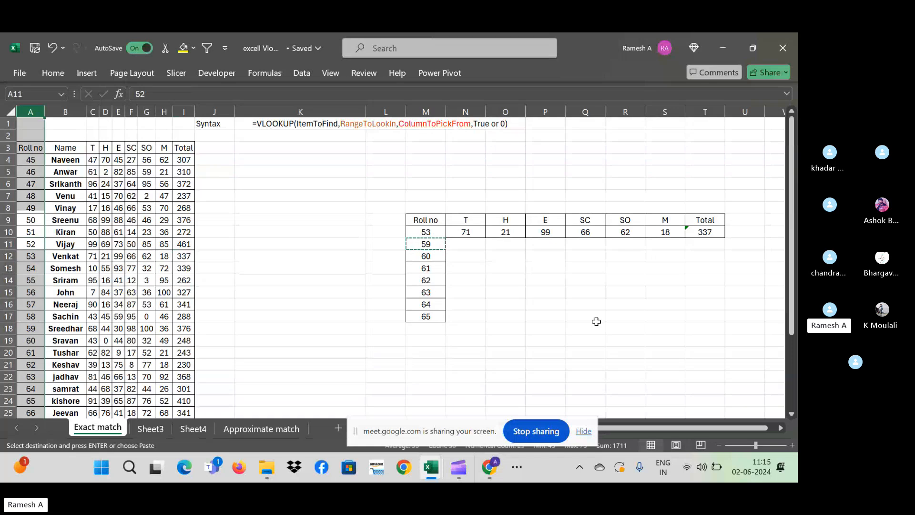
pyautogui.hotkey('ctrl', 'f')
pyautogui.press('Return')
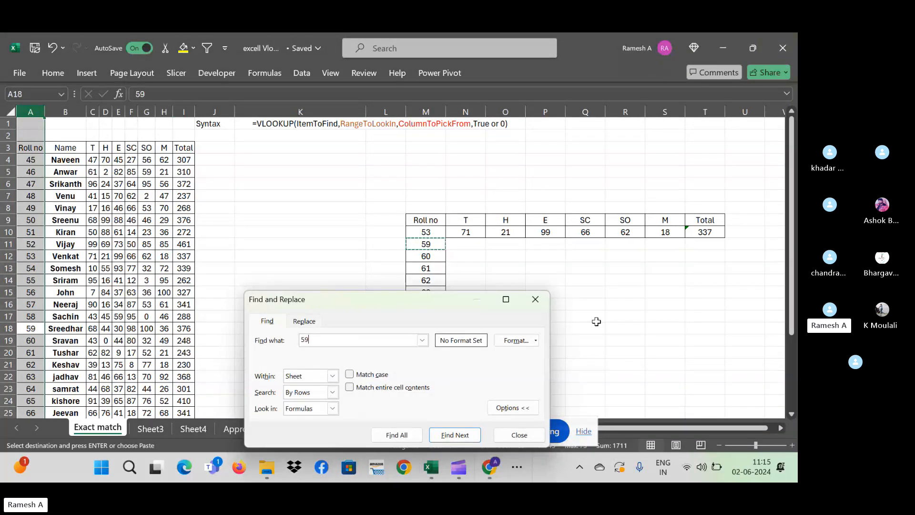
pyautogui.press('Escape')
pyautogui.press('Right')
pyautogui.press('Right')
pyautogui.press('Right')
pyautogui.press('Right')
pyautogui.press('Right')
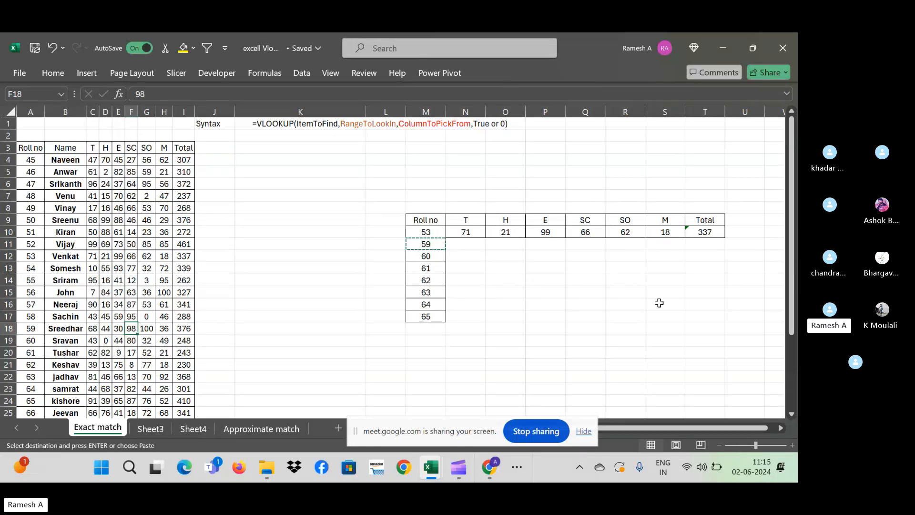
pyautogui.click(439, 340)
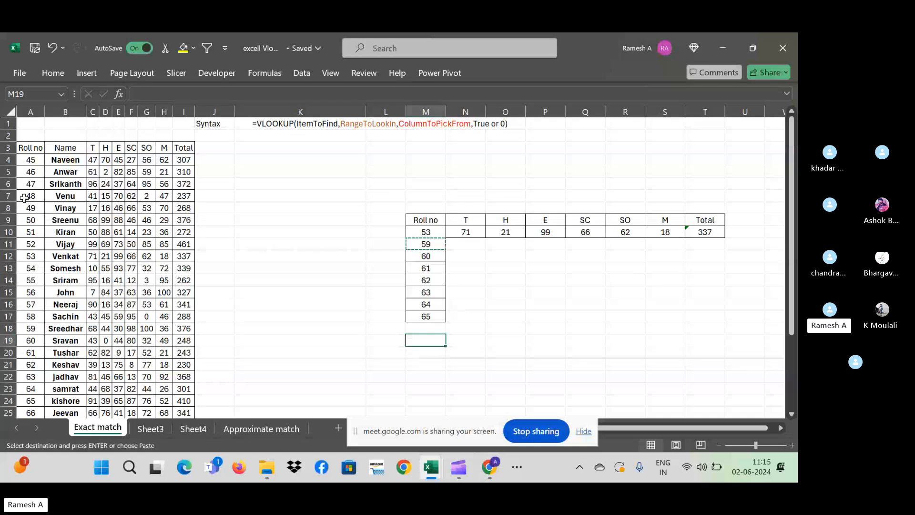
pyautogui.click(506, 270)
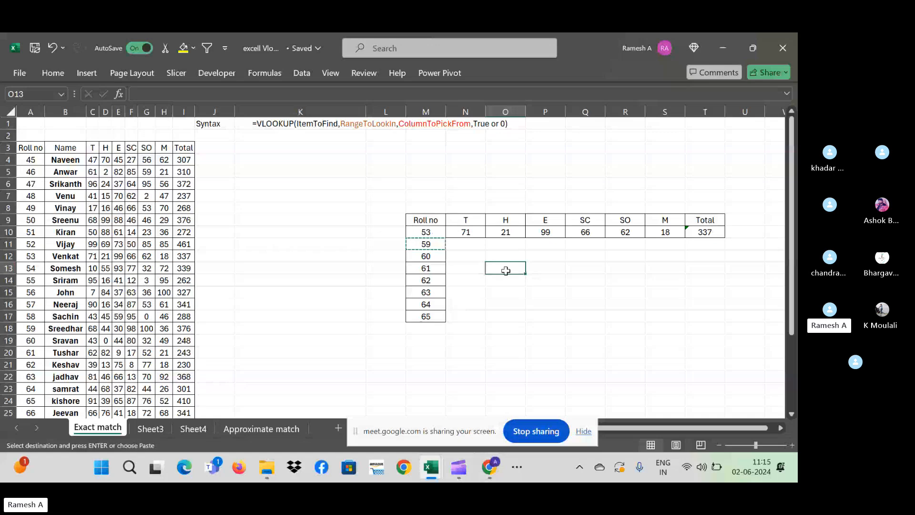
# - Delete roll 53's pasted marks and total from N10:T10
pyautogui.press('Left')
pyautogui.press('Up')
pyautogui.press('Up')
pyautogui.press('Up')
pyautogui.press('Escape')
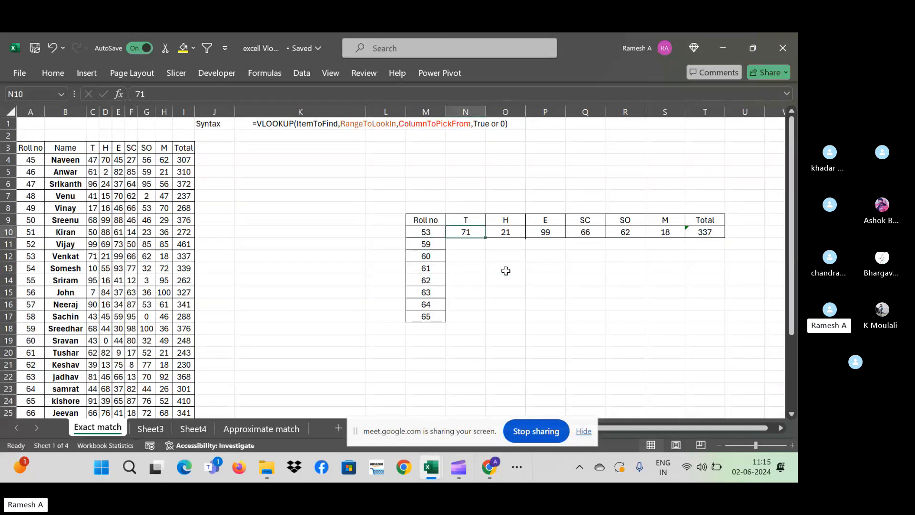
pyautogui.hotkey('ctrl', 'shift', 'Right')
pyautogui.press('Delete')
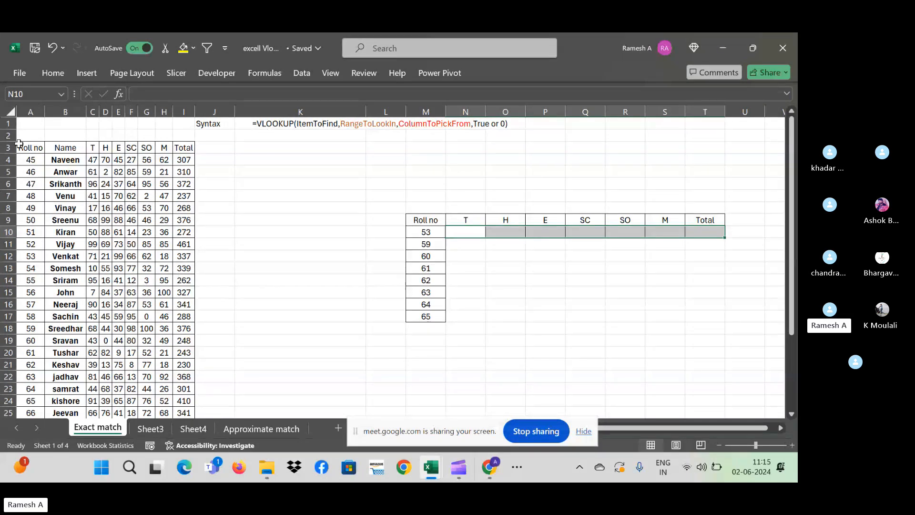
# - Compare roll 53 in the lookup table with its row A12:I12 in the marks table
pyautogui.click(30, 112)
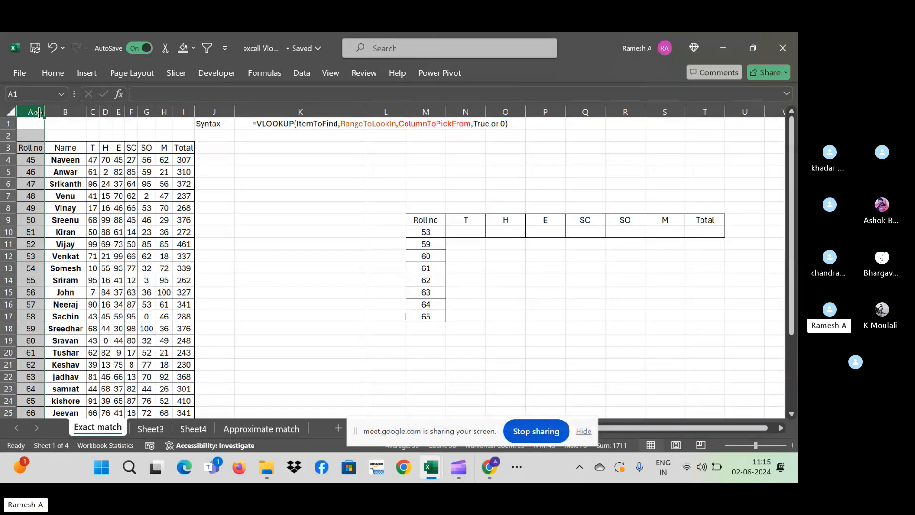
pyautogui.click(430, 233)
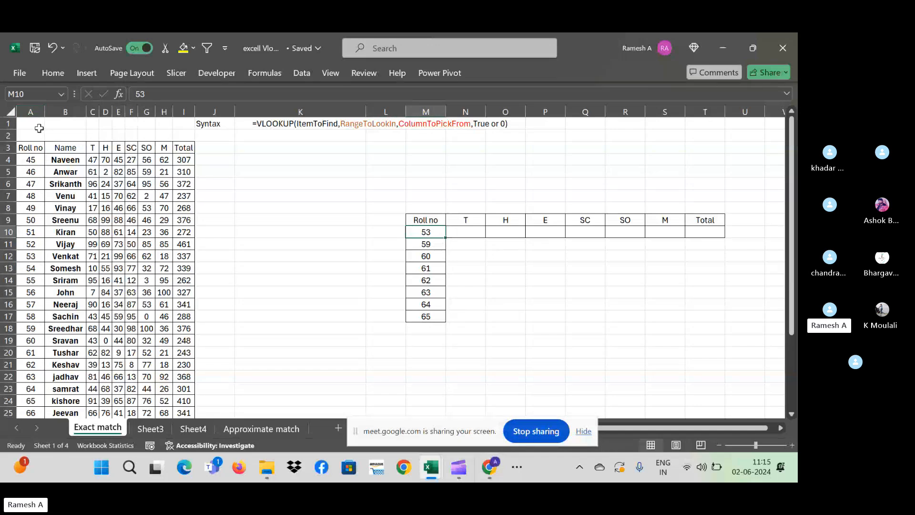
pyautogui.click(30, 103)
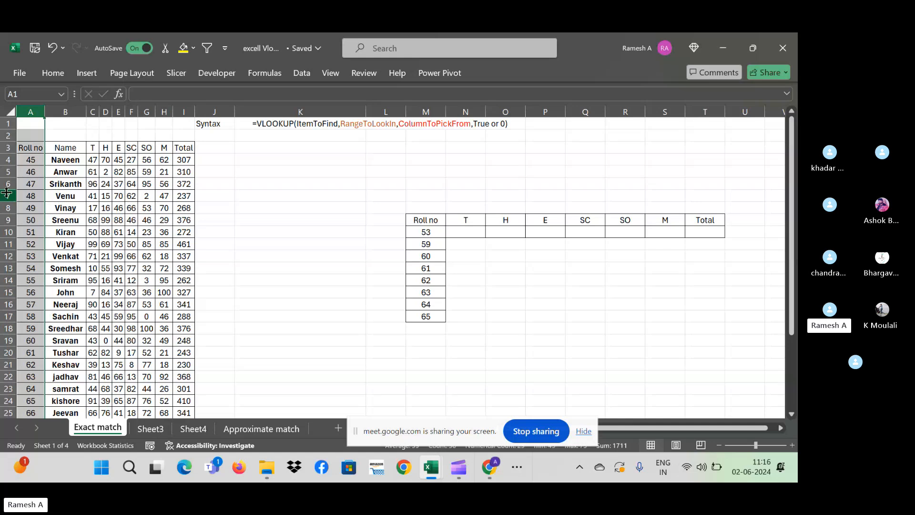
pyautogui.click(7, 184)
pyautogui.click(34, 108)
pyautogui.click(434, 233)
pyautogui.click(32, 256)
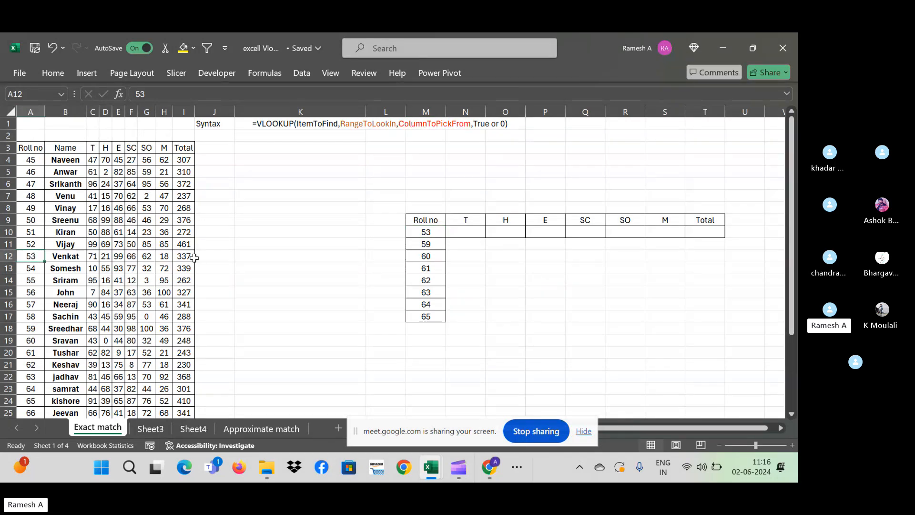
pyautogui.moveTo(194, 257); pyautogui.dragTo(35, 258)
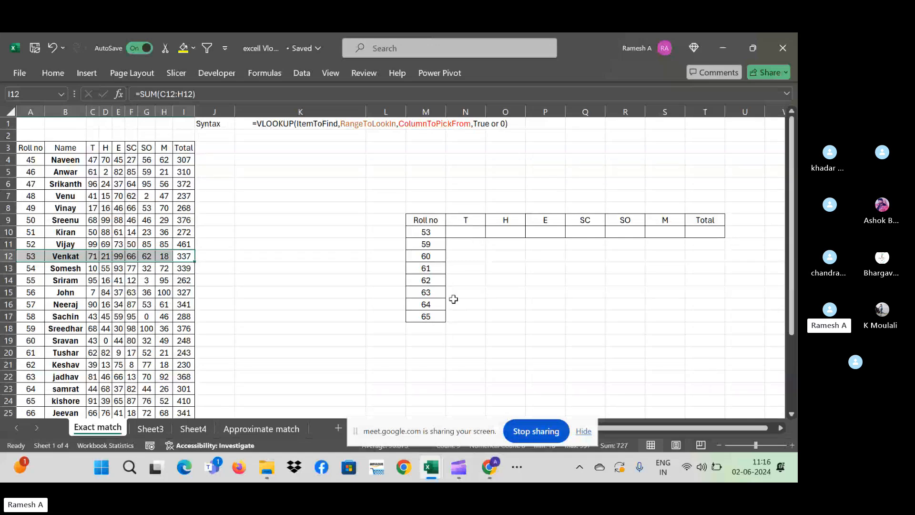
pyautogui.click(465, 267)
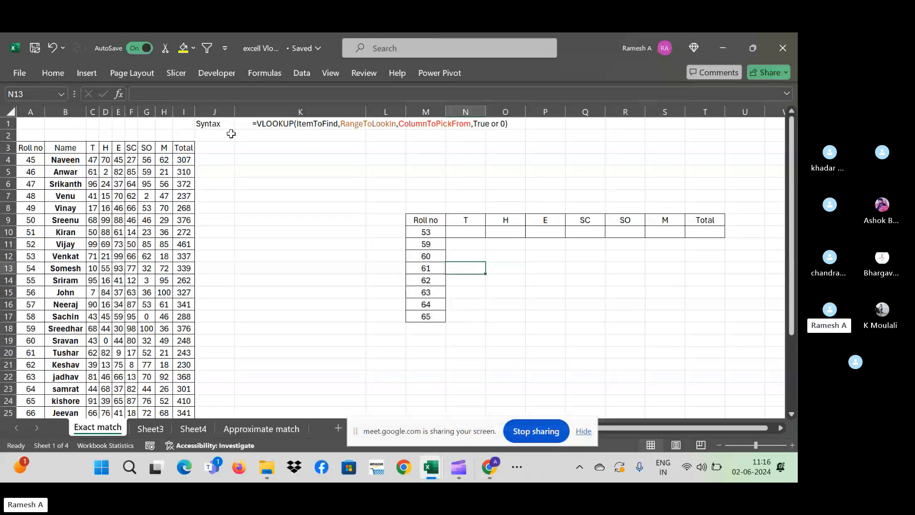
# - Review the VLOOKUP syntax text above the marks table
pyautogui.click(279, 124)
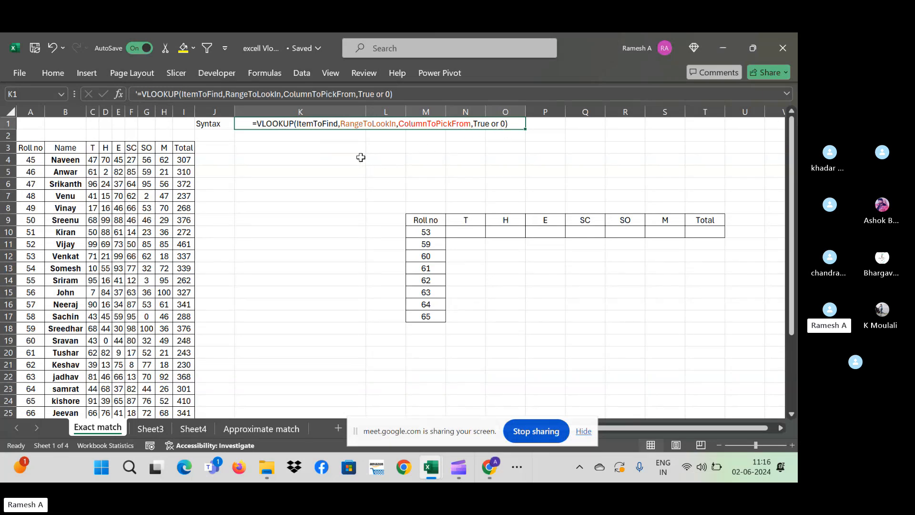
pyautogui.click(242, 147)
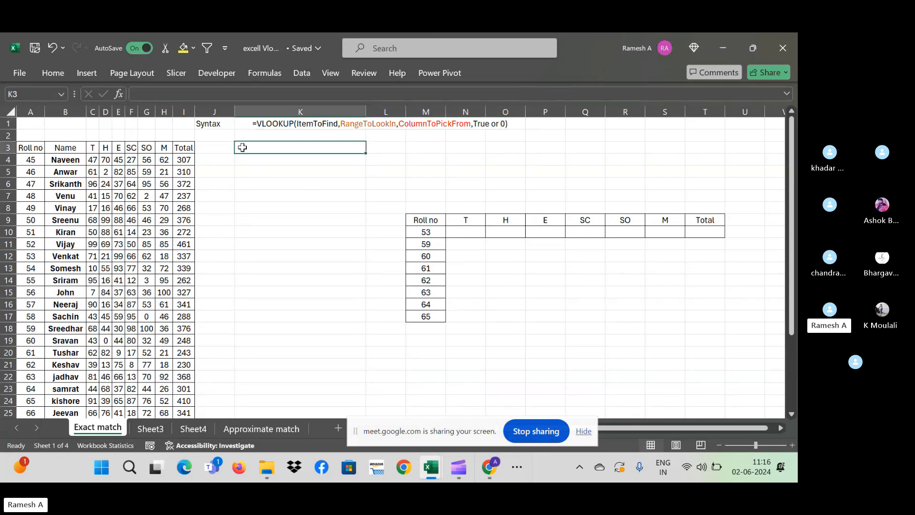
pyautogui.click(119, 124)
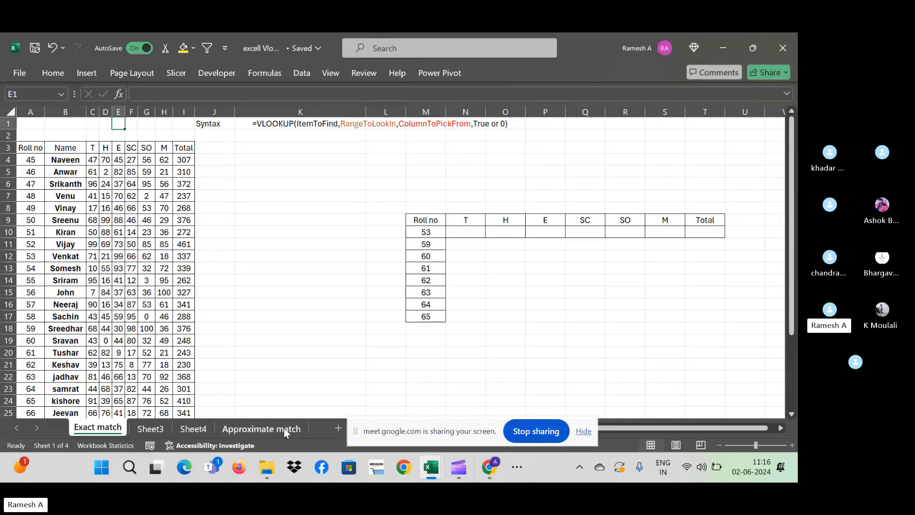
pyautogui.click(315, 188)
pyautogui.click(298, 134)
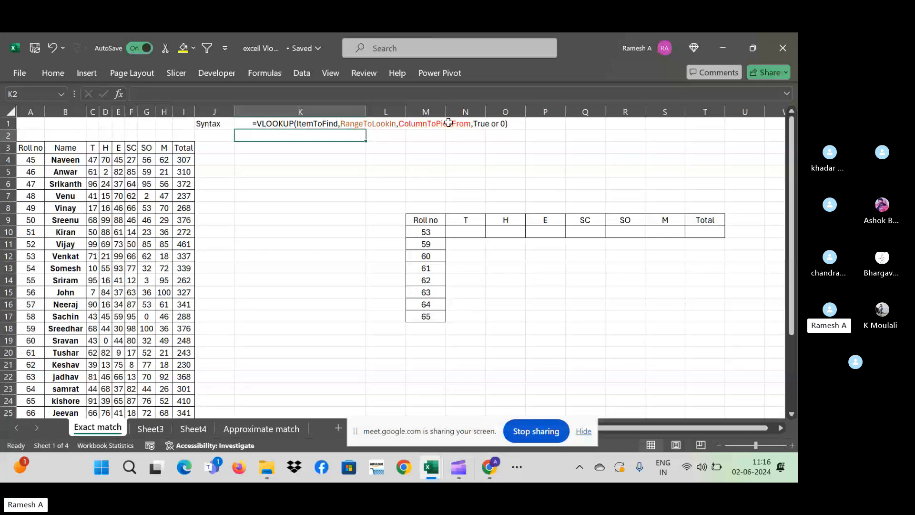
pyautogui.click(330, 124)
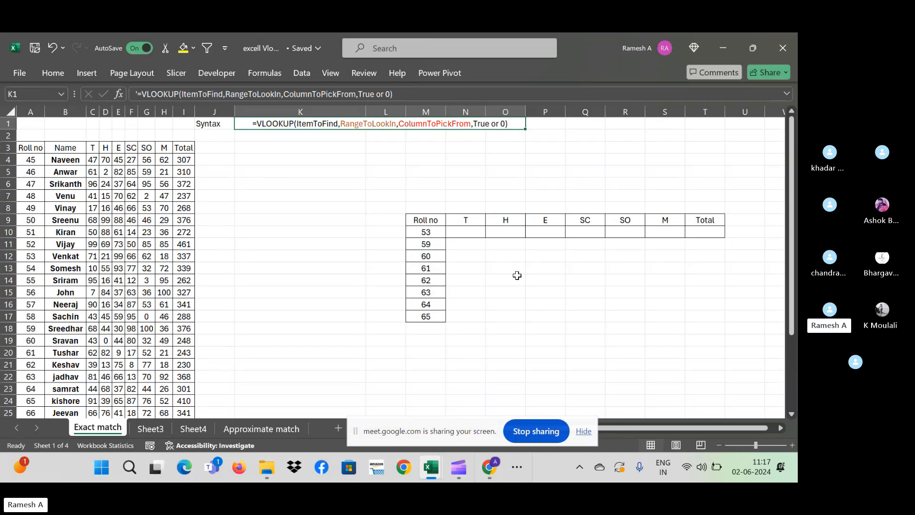
# - Move along lookup row 10 and settle on N10, the T cell for roll 53
pyautogui.click(471, 243)
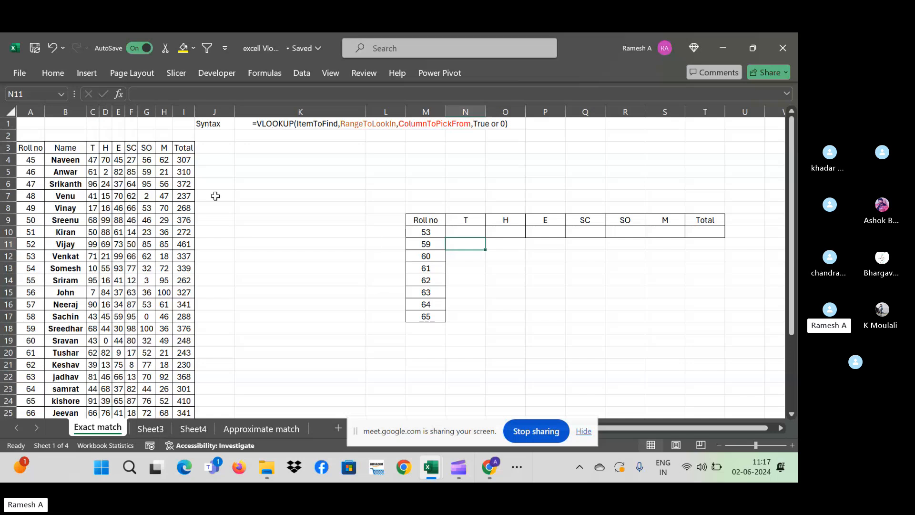
pyautogui.click(462, 230)
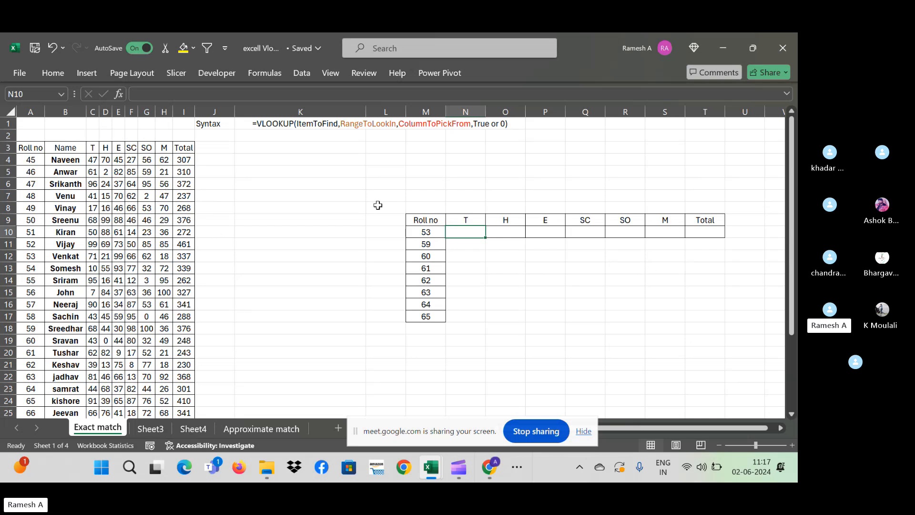
pyautogui.click(466, 256)
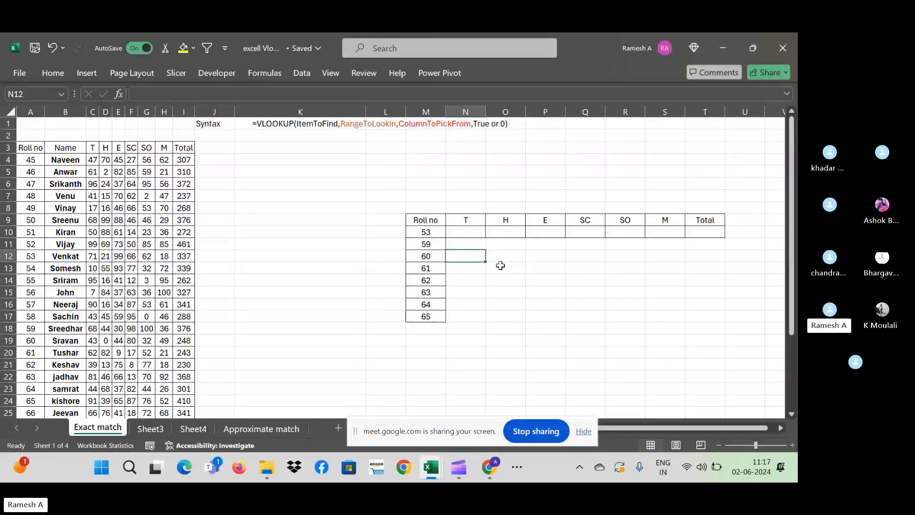
pyautogui.press('Up')
pyautogui.press('Up')
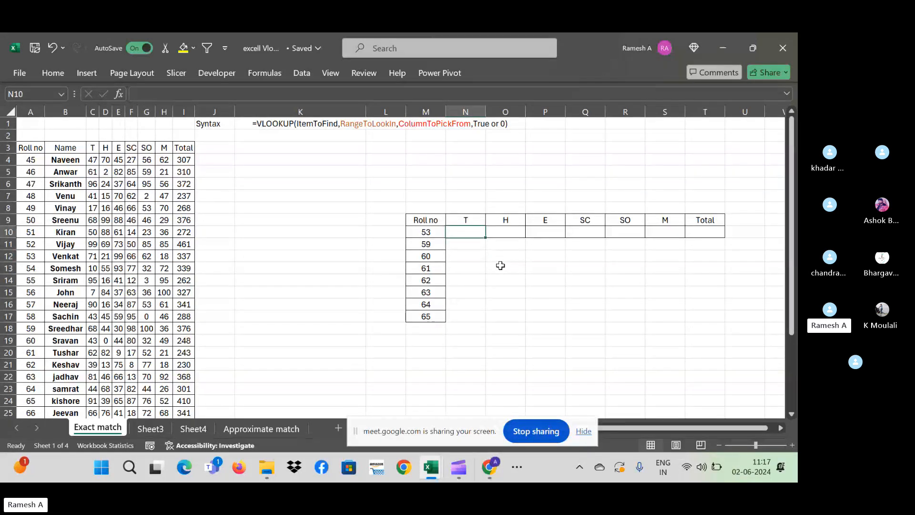
pyautogui.press('Left')
pyautogui.hotkey('shift', 'Right')
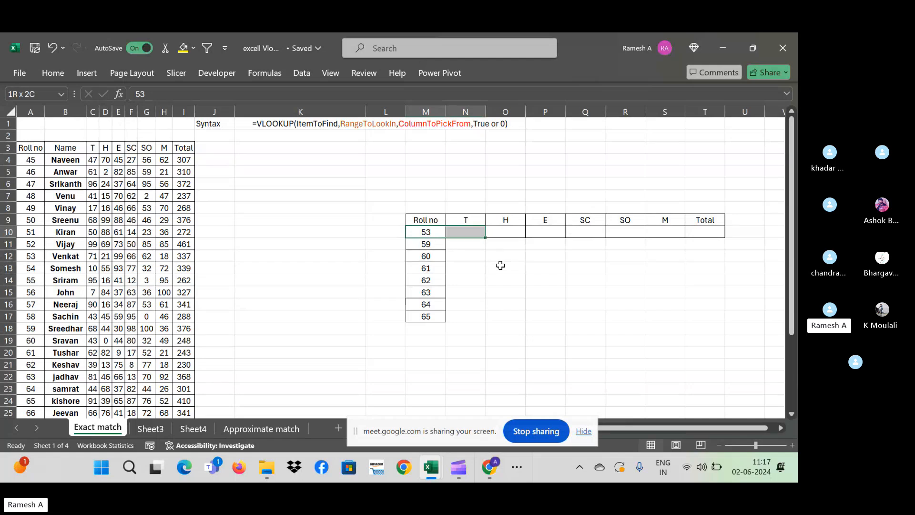
pyautogui.press('Right')
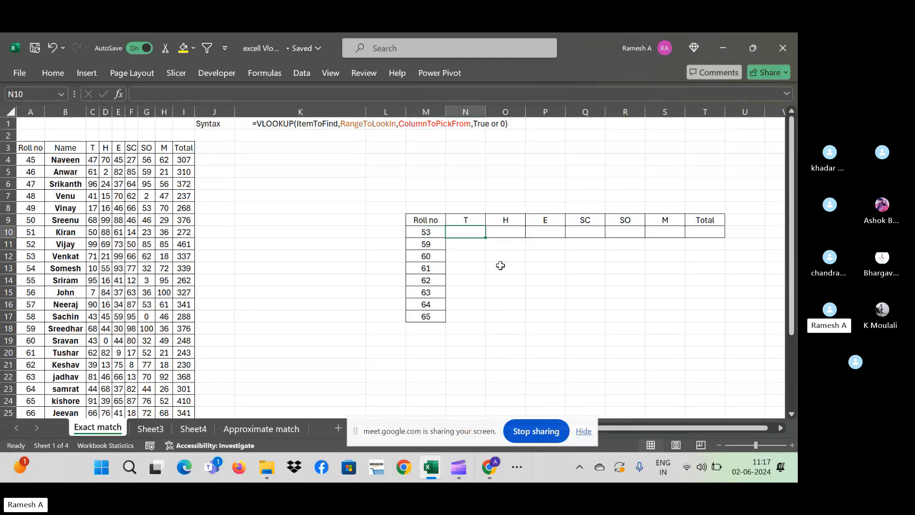
pyautogui.press('Right')
pyautogui.press('Right')
pyautogui.press('Right')
pyautogui.press('Right')
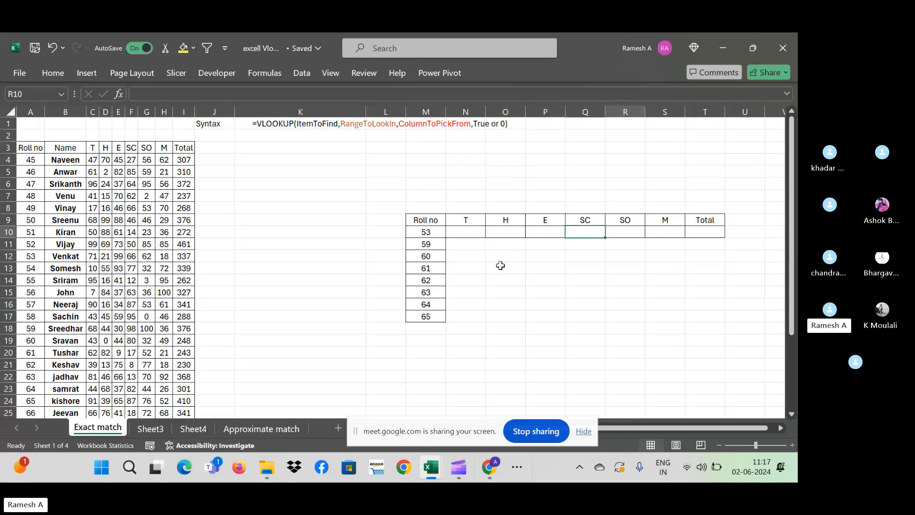
pyautogui.press('Left')
pyautogui.press('Left')
pyautogui.press('Left')
pyautogui.press('Left')
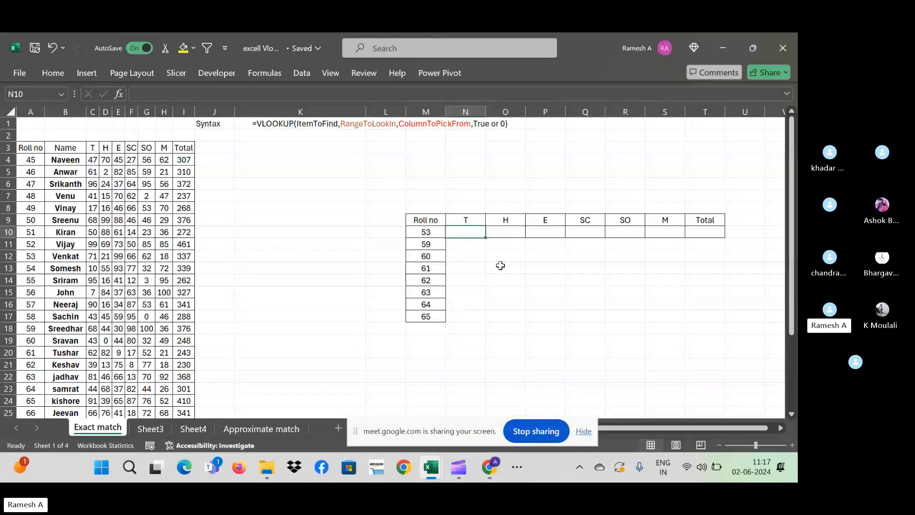
pyautogui.press('Right')
pyautogui.press('Right')
pyautogui.press('Right')
pyautogui.press('Right')
pyautogui.press('Right')
pyautogui.press('Right')
pyautogui.press('Right')
pyautogui.press('Left')
pyautogui.press('Left')
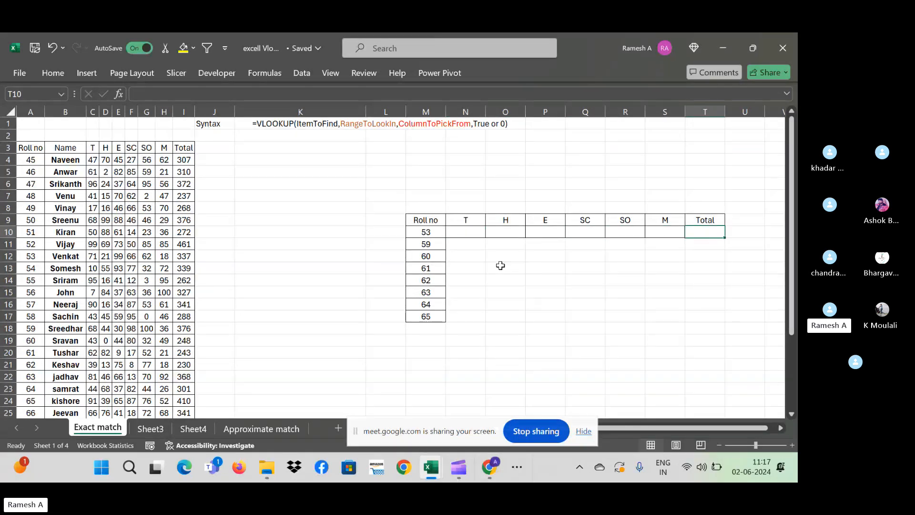
pyautogui.press('Left')
pyautogui.press('Left')
pyautogui.press('Left')
pyautogui.press('Left')
pyautogui.press('Left')
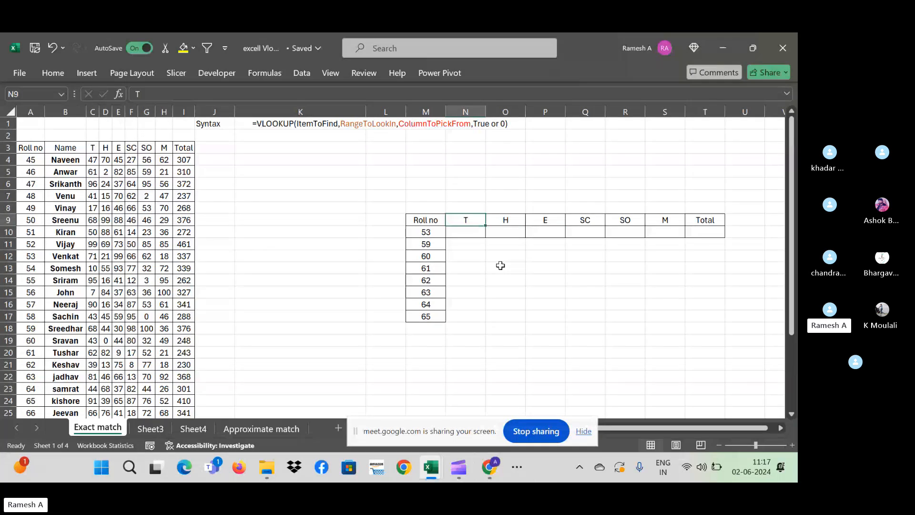
pyautogui.press('Left')
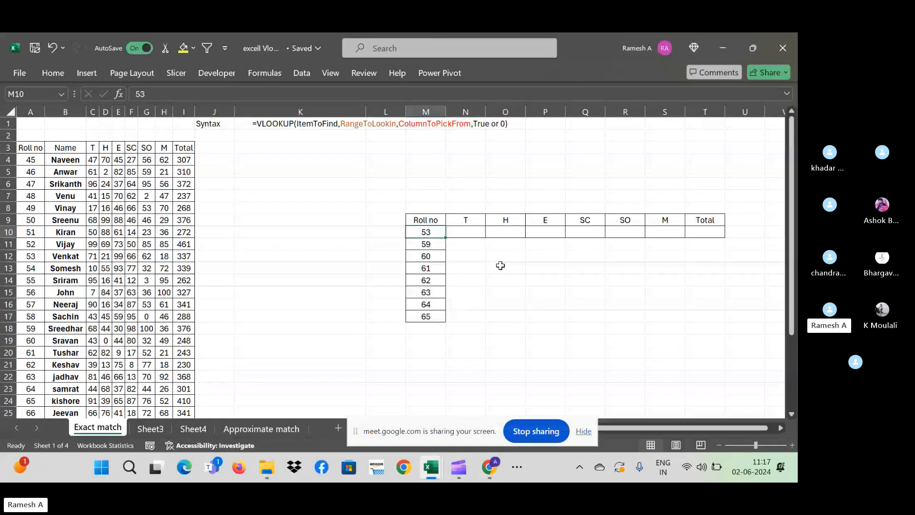
pyautogui.press('Right')
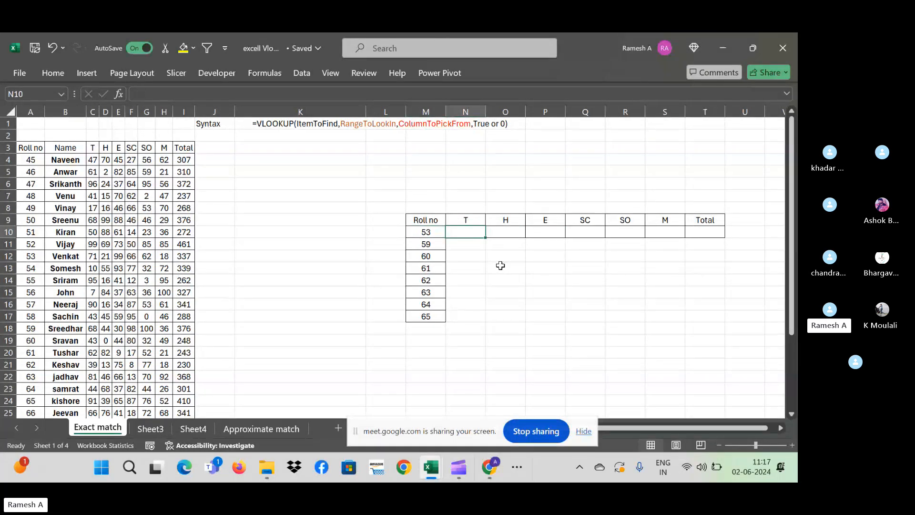
# - Draft =vlookup(M10,K:O in N10, then cancel the unfinished formula
pyautogui.write('=')
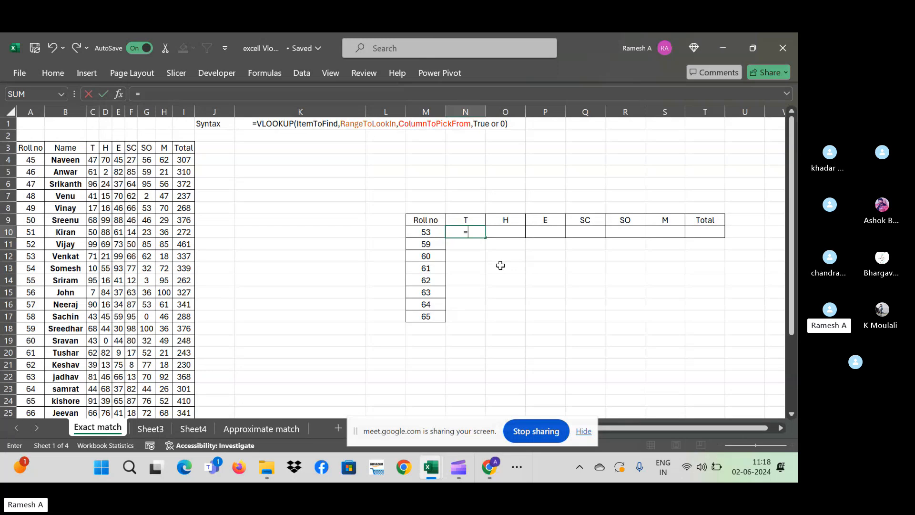
pyautogui.write('v')
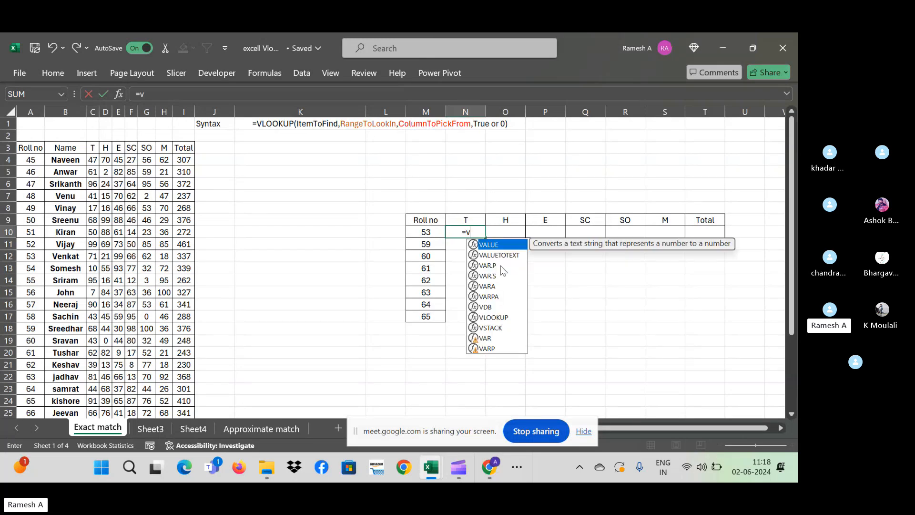
pyautogui.write('lookup')
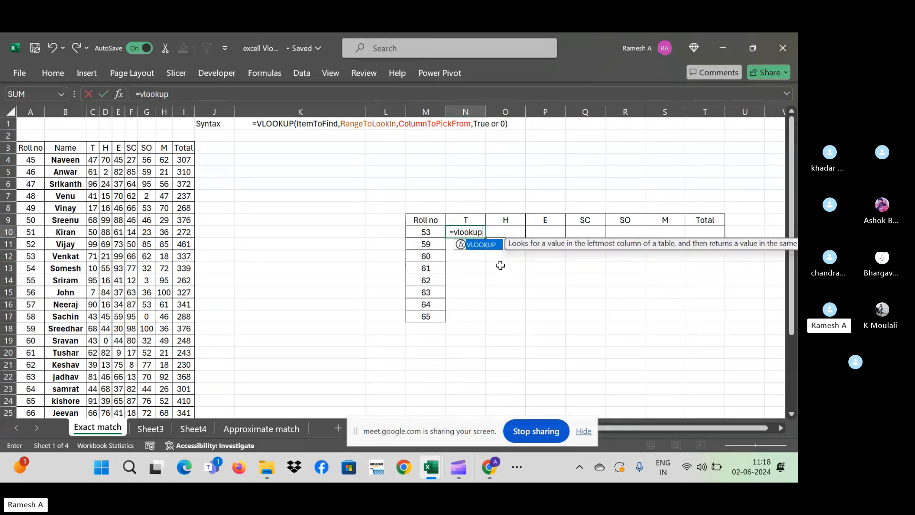
pyautogui.write('(')
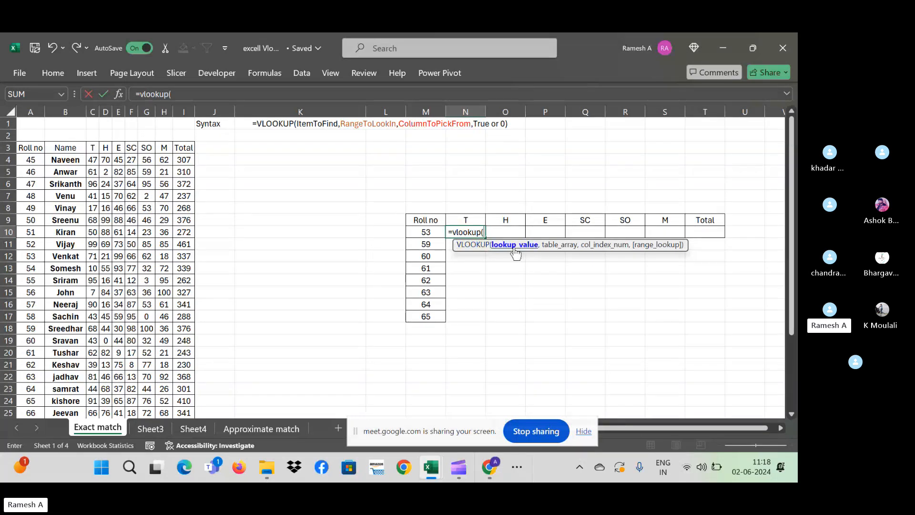
pyautogui.click(417, 232)
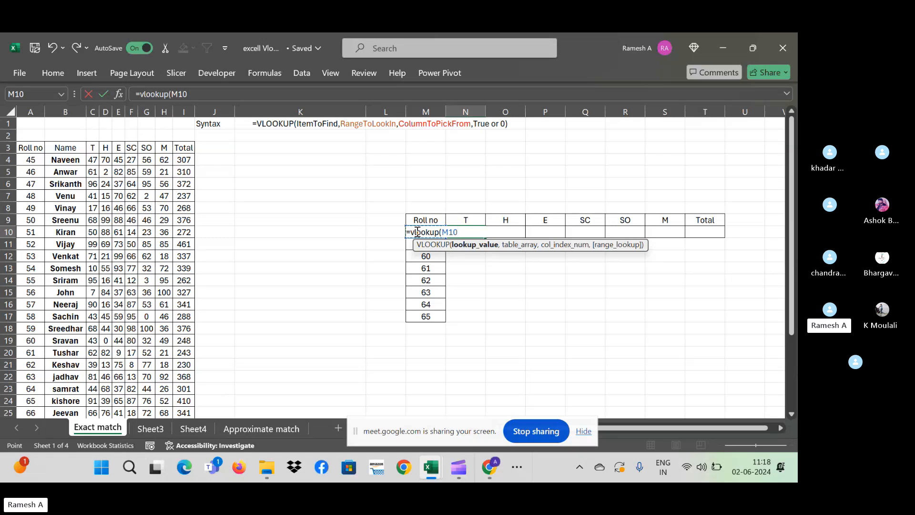
pyautogui.write(',')
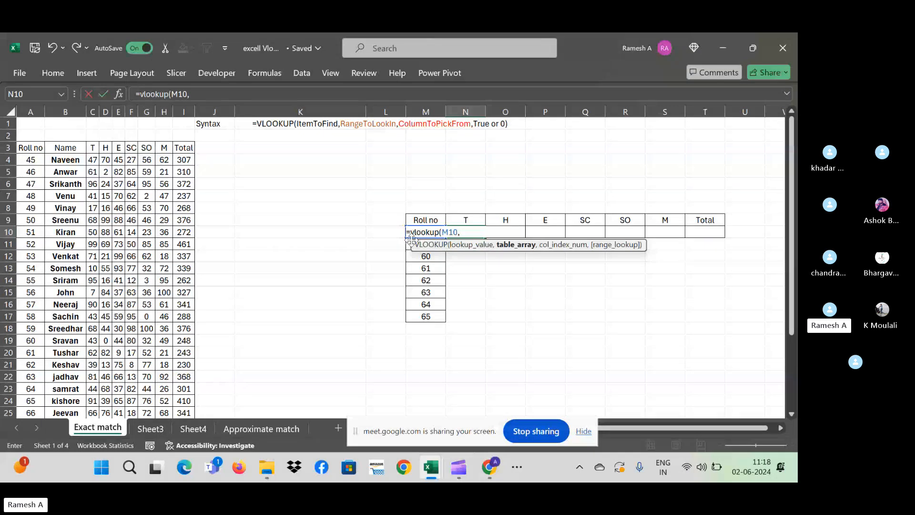
pyautogui.moveTo(423, 245); pyautogui.dragTo(518, 303)
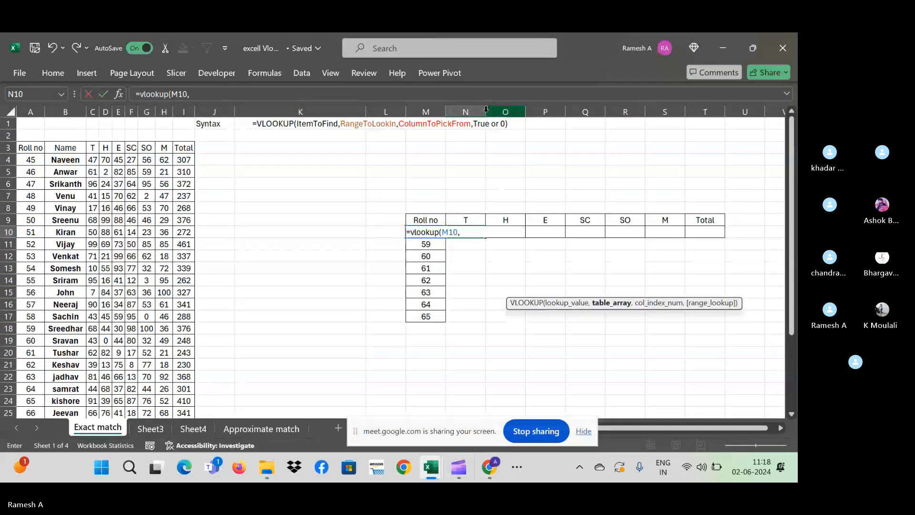
pyautogui.write('K:O')
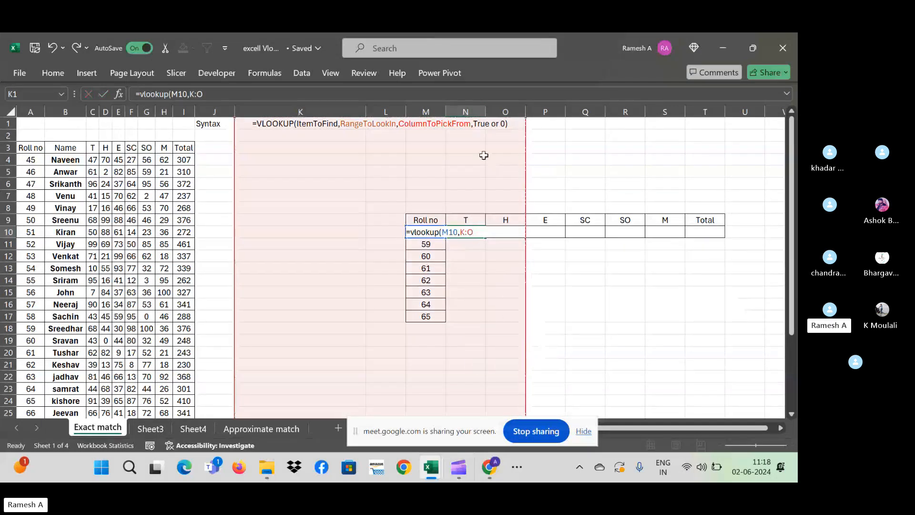
pyautogui.press('Escape')
pyautogui.click(521, 168)
# - Widen column N and re-enter =vlookup(M10, in N10 with the range starting at A3
pyautogui.moveTo(485, 113); pyautogui.dragTo(579, 113)
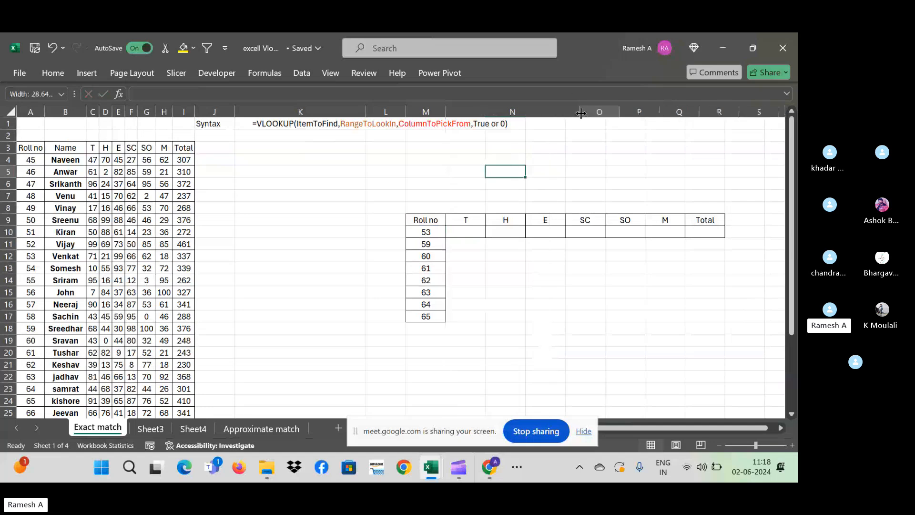
pyautogui.click(465, 232)
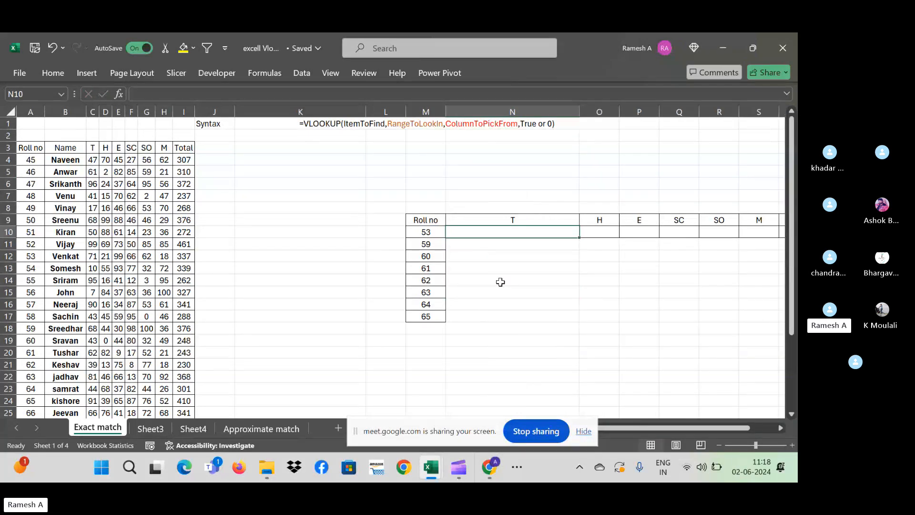
pyautogui.write('=vl')
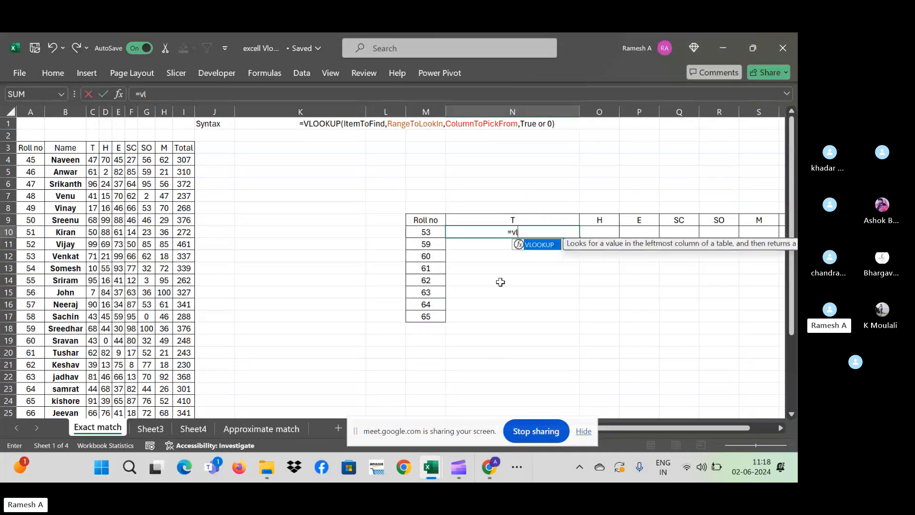
pyautogui.write('ookup(')
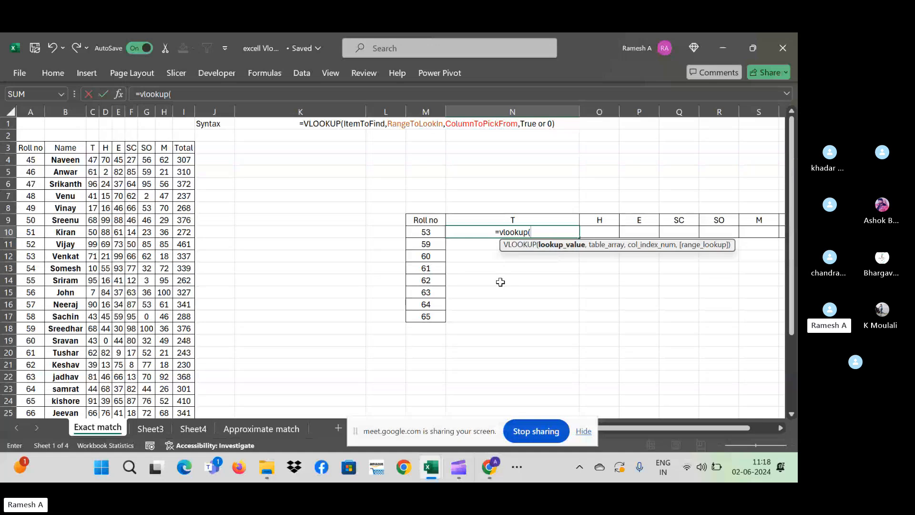
pyautogui.click(433, 233)
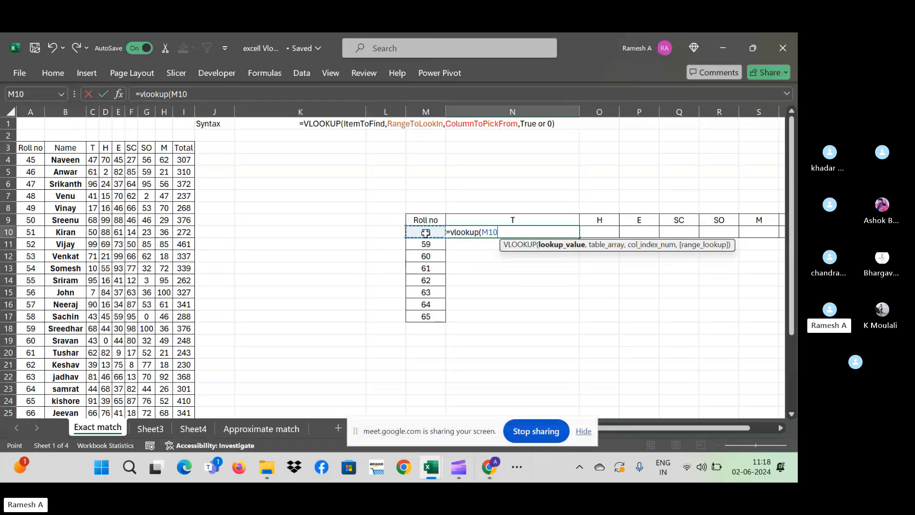
pyautogui.press('BackSpace')
pyautogui.press('BackSpace')
pyautogui.press('BackSpace')
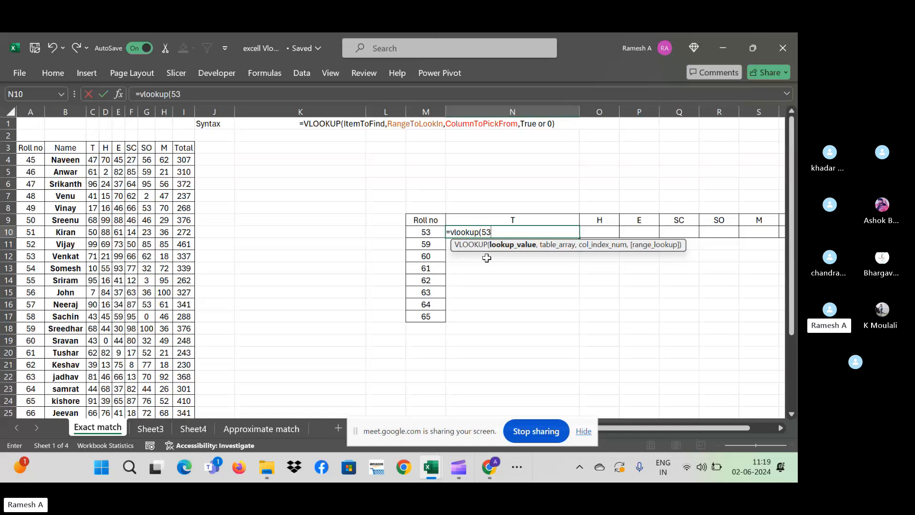
pyautogui.write('53,')
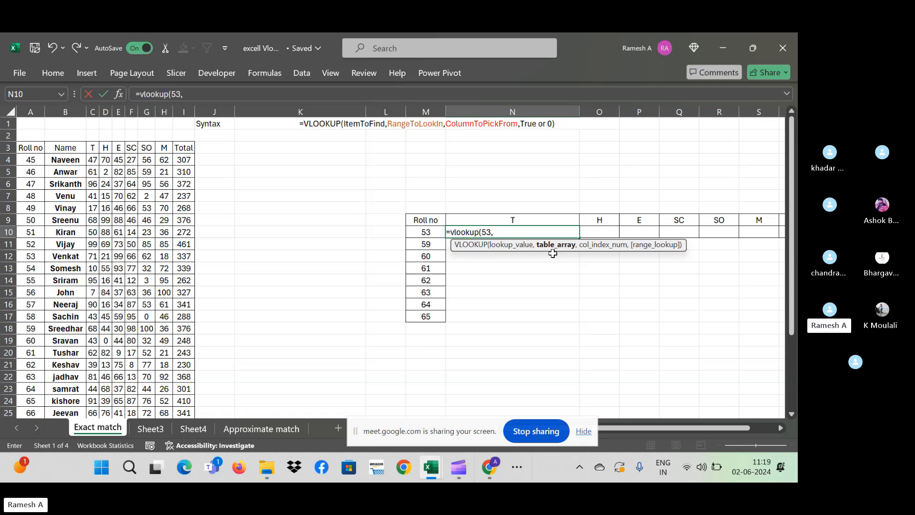
pyautogui.press('BackSpace')
pyautogui.press('BackSpace')
pyautogui.press('BackSpace')
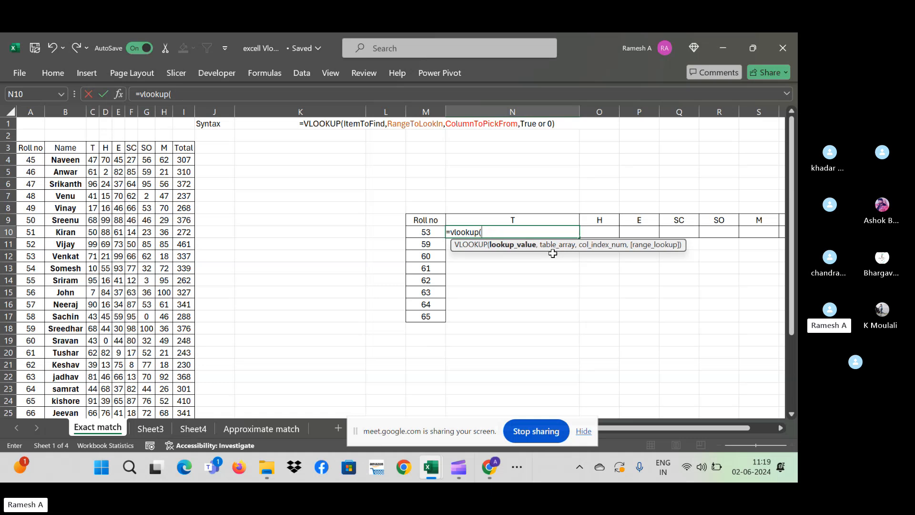
pyautogui.click(415, 231)
pyautogui.write(',')
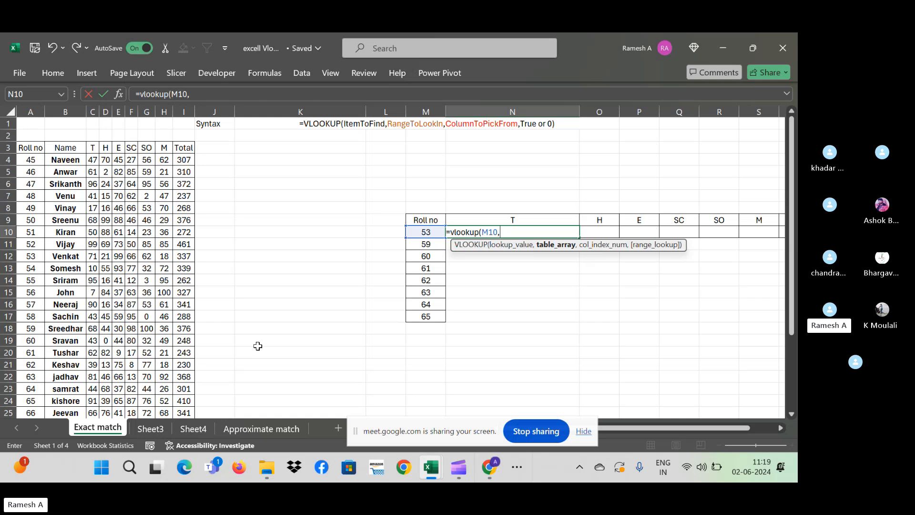
pyautogui.click(26, 147)
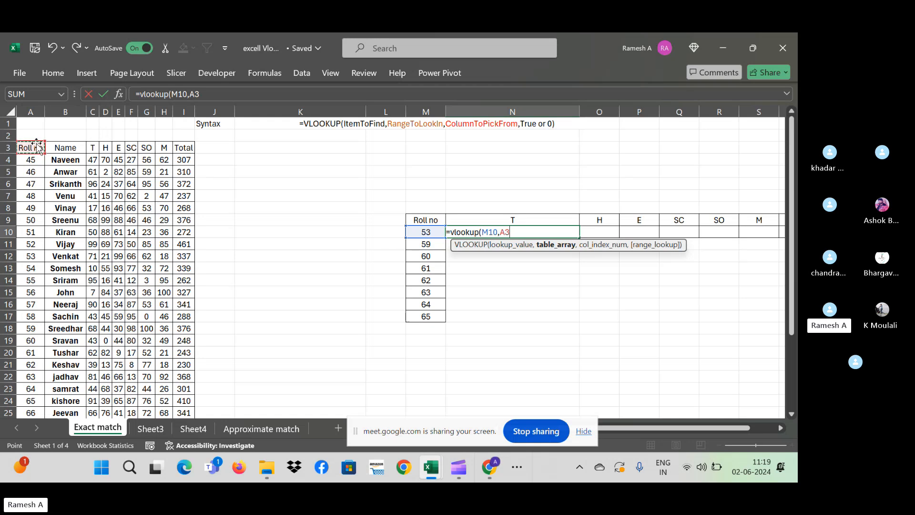
# - Cancel the unfinished lookup in N10 and move the Roll no column in front of Total
pyautogui.press('Escape')
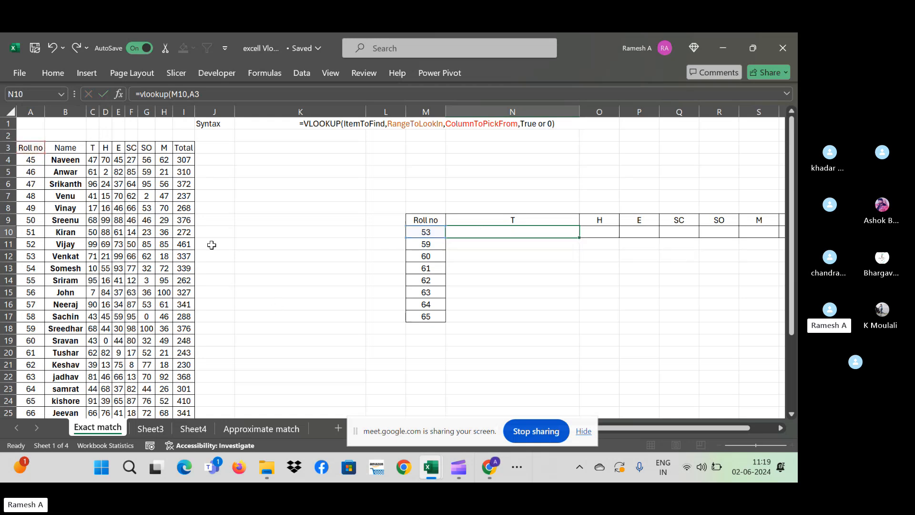
pyautogui.click(33, 110)
pyautogui.hotkey('ctrl', 'c')
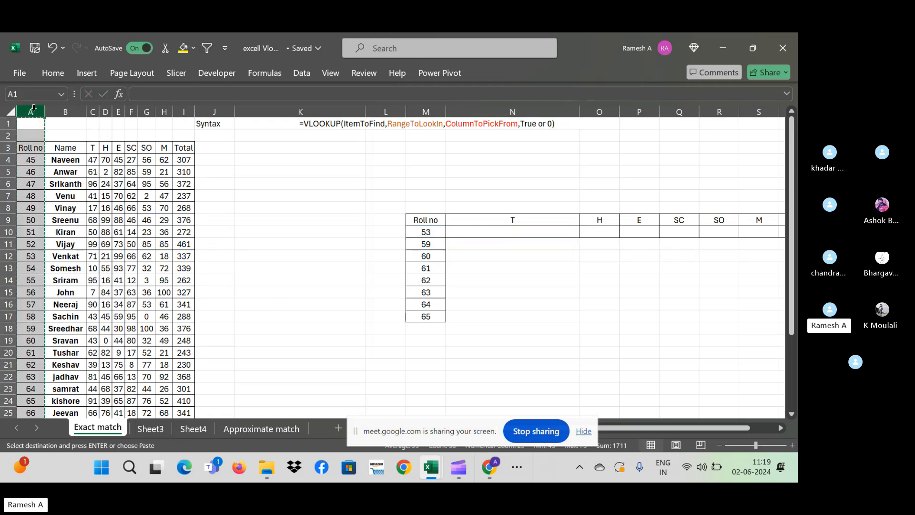
pyautogui.press('Right')
pyautogui.press('Right')
pyautogui.press('Right')
pyautogui.press('Right')
pyautogui.press('Right')
pyautogui.press('Right')
pyautogui.press('Right')
pyautogui.press('Right')
pyautogui.hotkey('ctrl', 'space')
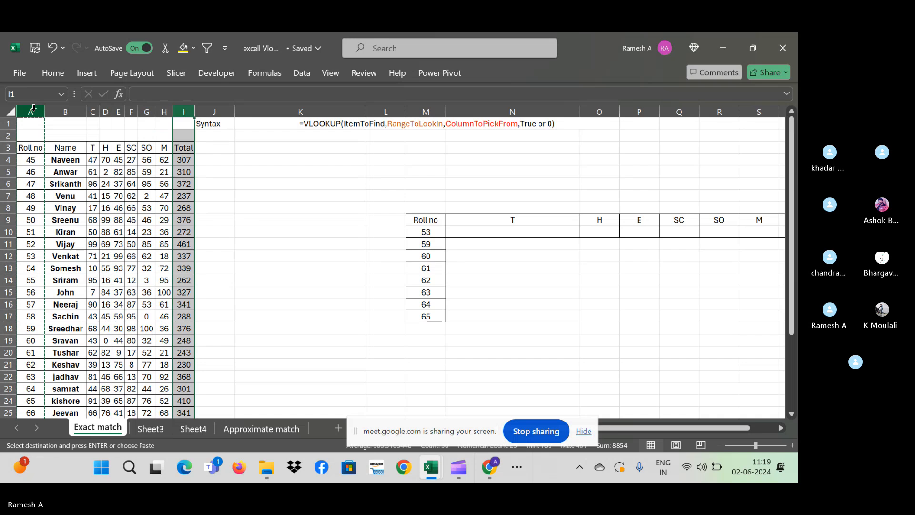
pyautogui.hotkey('ctrl', '+')
pyautogui.press('Down')
pyautogui.press('Down')
pyautogui.press('Down')
pyautogui.press('Down')
pyautogui.press('Down')
pyautogui.press('Down')
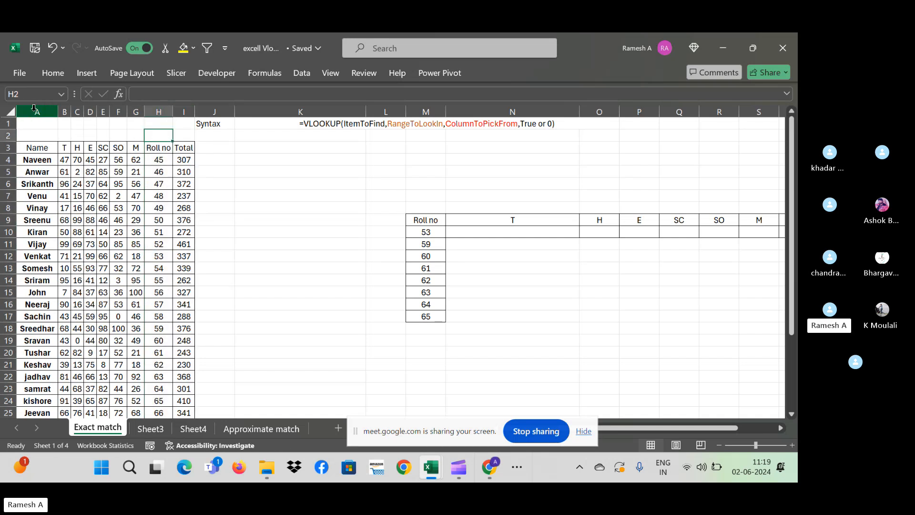
pyautogui.press('Down')
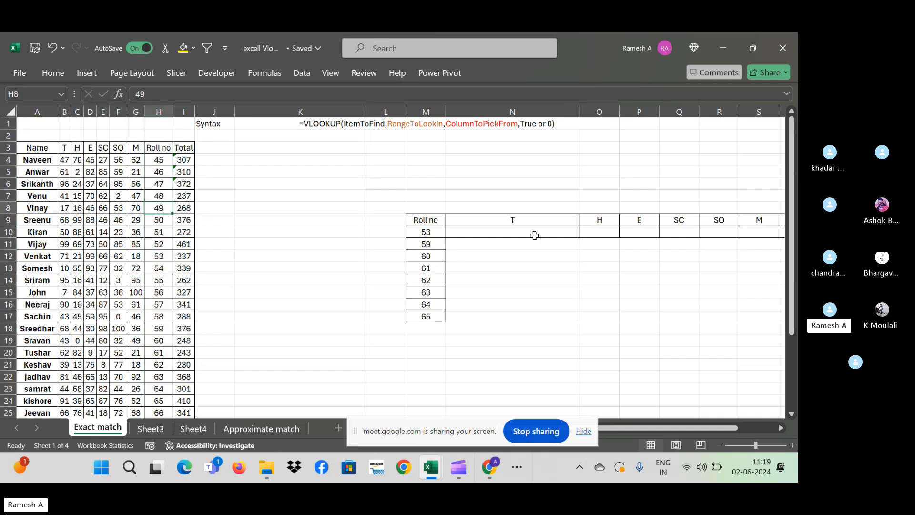
pyautogui.click(534, 242)
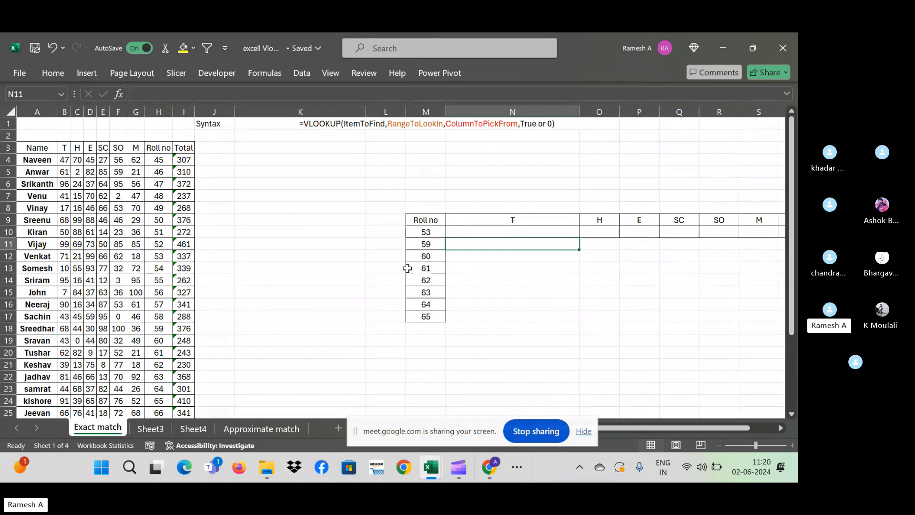
pyautogui.click(429, 234)
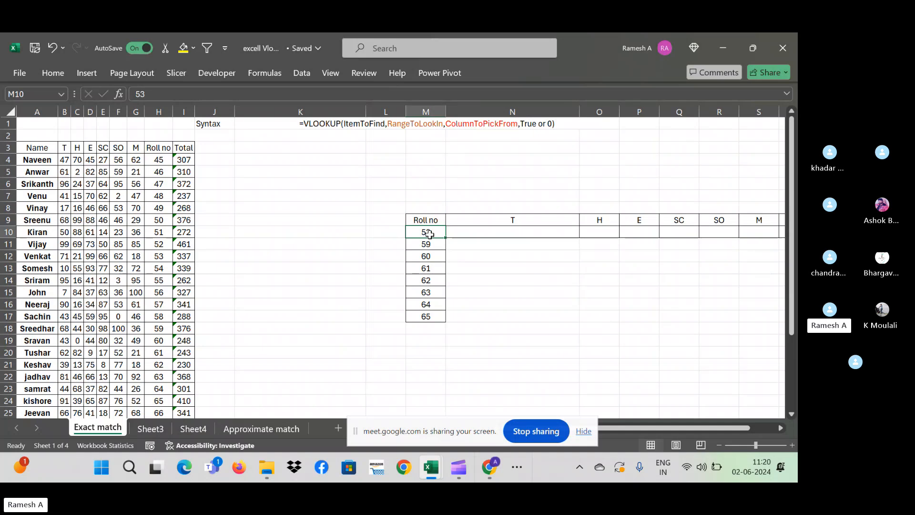
# - Move the Roll no column from column H back to column A, ahead of Name
pyautogui.click(158, 111)
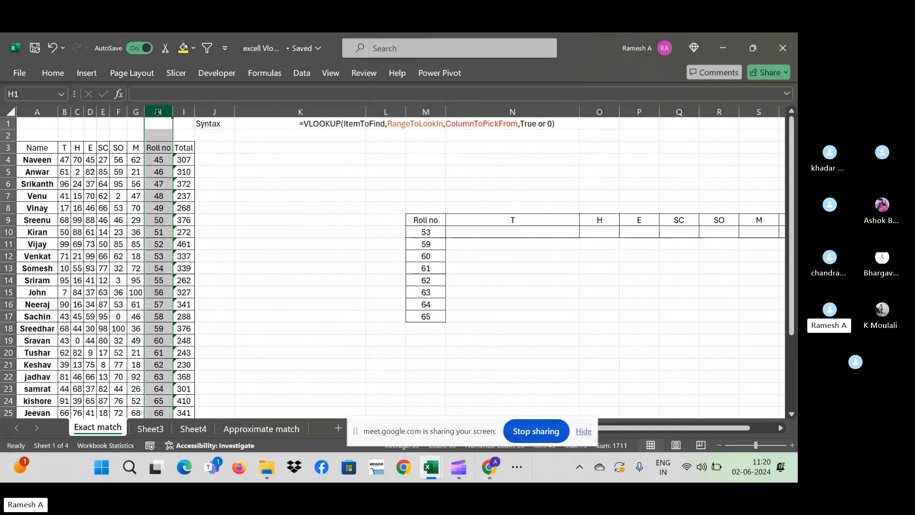
pyautogui.hotkey('ctrl', 'c')
pyautogui.hotkey('ctrl', 'Home')
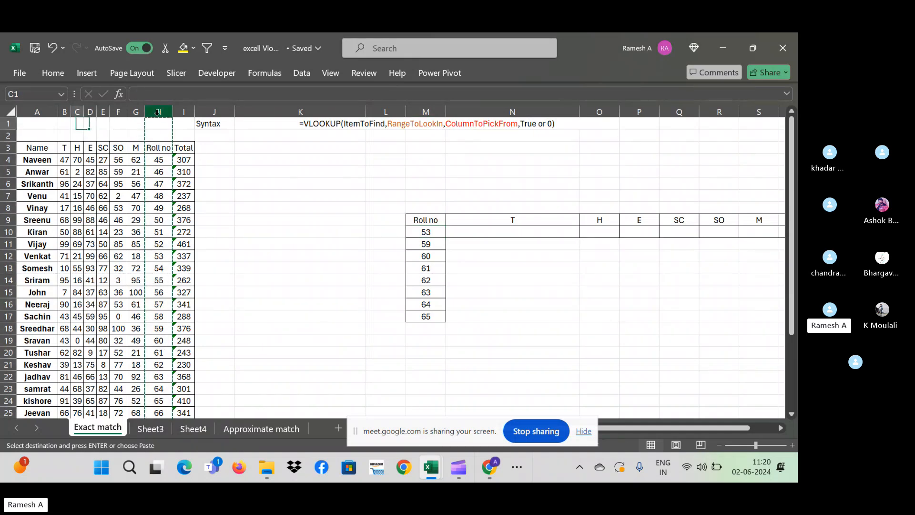
pyautogui.hotkey('ctrl', 'space')
pyautogui.hotkey('ctrl', '+')
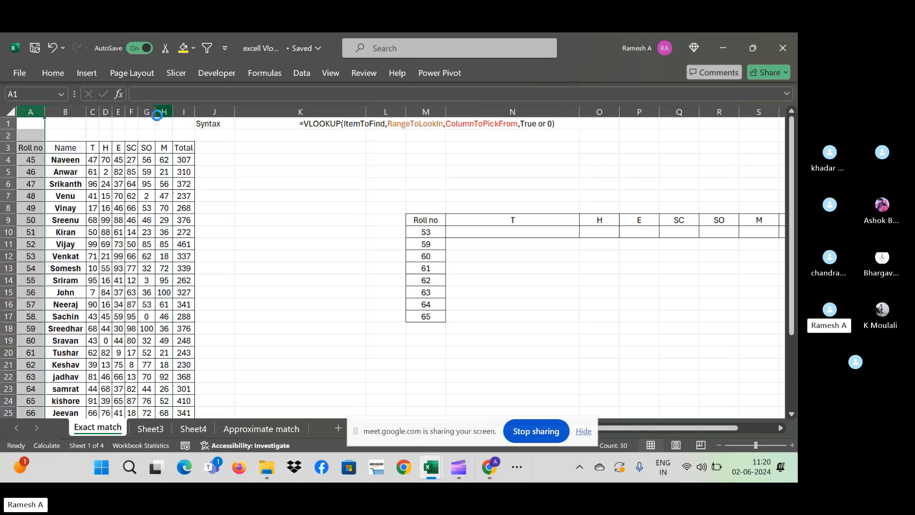
pyautogui.press('Down')
pyautogui.press('Down')
pyautogui.press('Down')
pyautogui.press('Right')
pyautogui.press('Right')
pyautogui.press('Right')
pyautogui.press('Right')
pyautogui.press('Right')
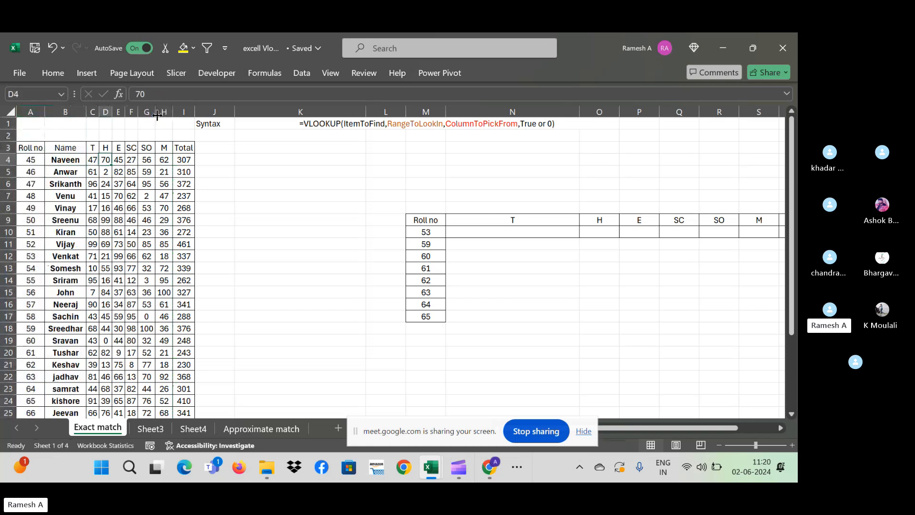
pyautogui.press('Right')
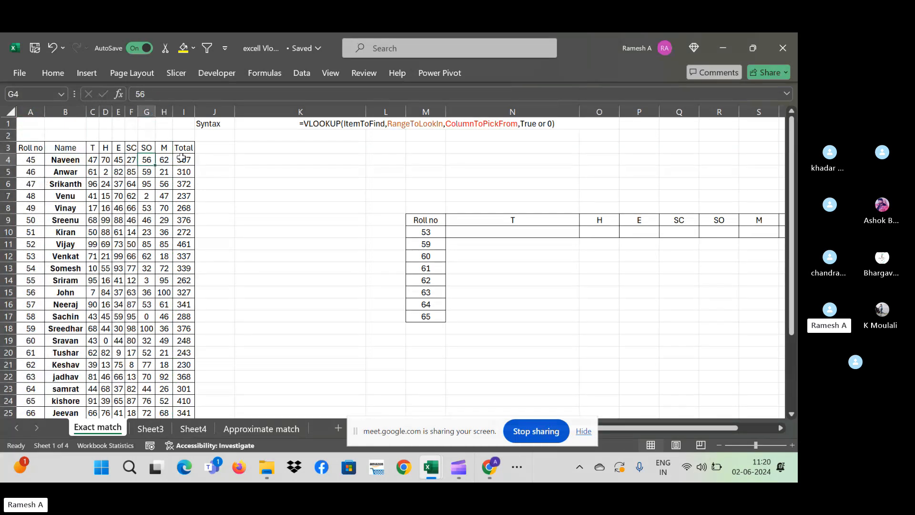
pyautogui.click(485, 236)
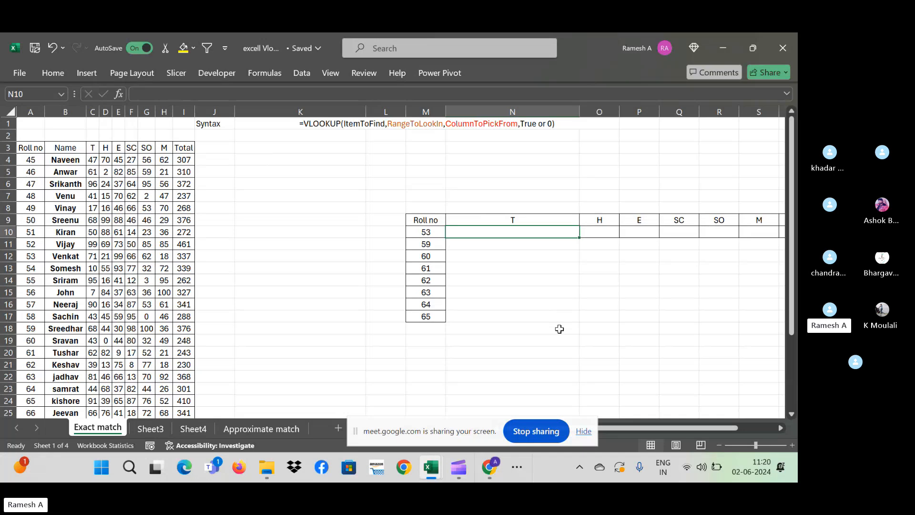
# - Begin =VLOOKUP(M10,$A$3:$I$32, in N10, locking the A3:I32 marks range as absolute
pyautogui.write('=vlook')
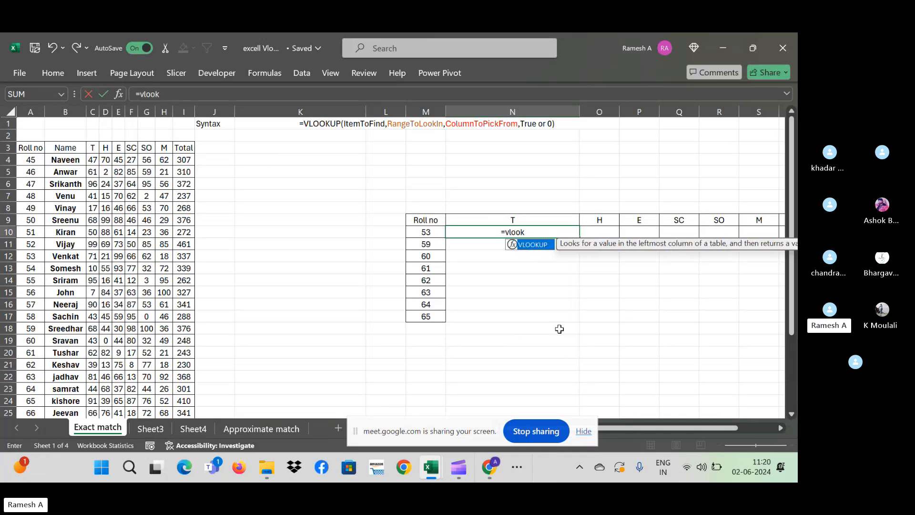
pyautogui.write('up(')
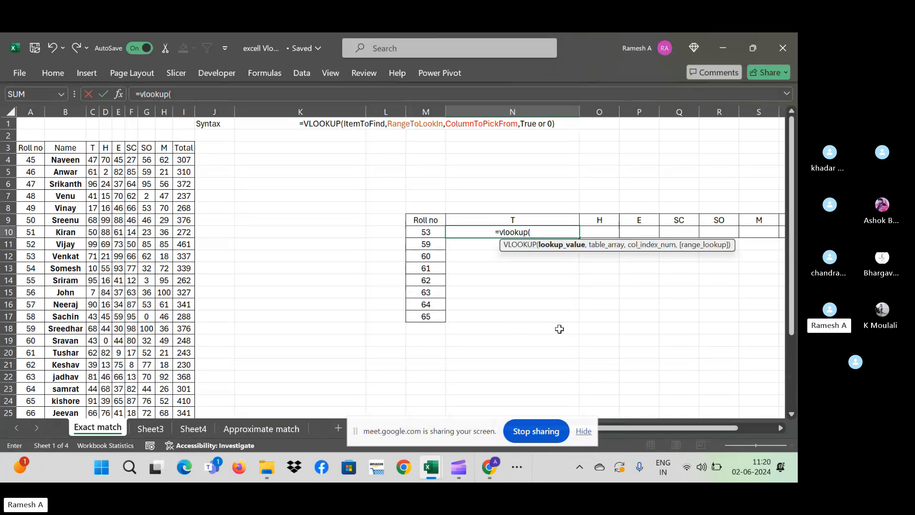
pyautogui.click(431, 229)
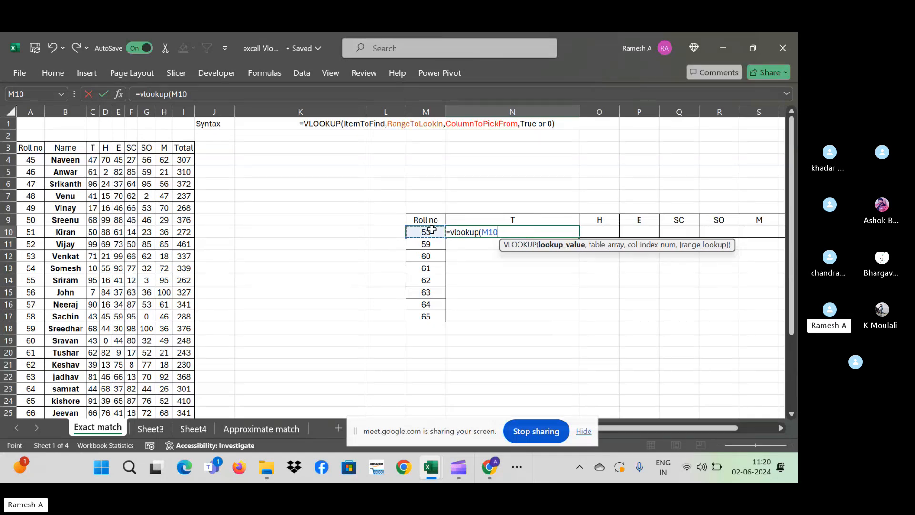
pyautogui.write(',')
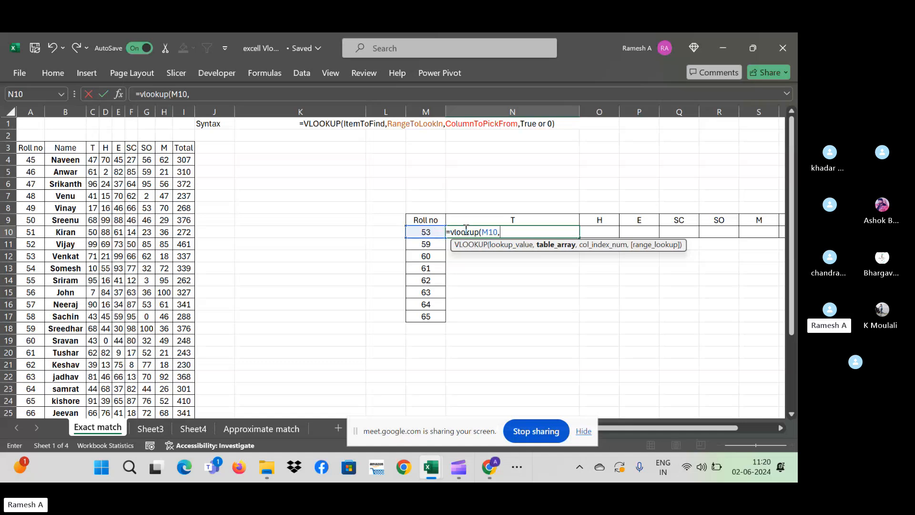
pyautogui.click(29, 157)
pyautogui.click(29, 148)
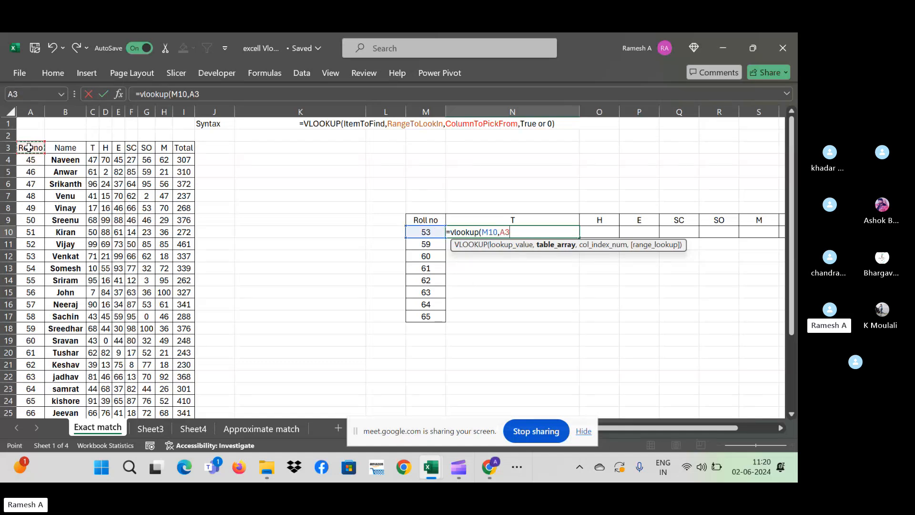
pyautogui.hotkey('ctrl', 'shift', 'Right')
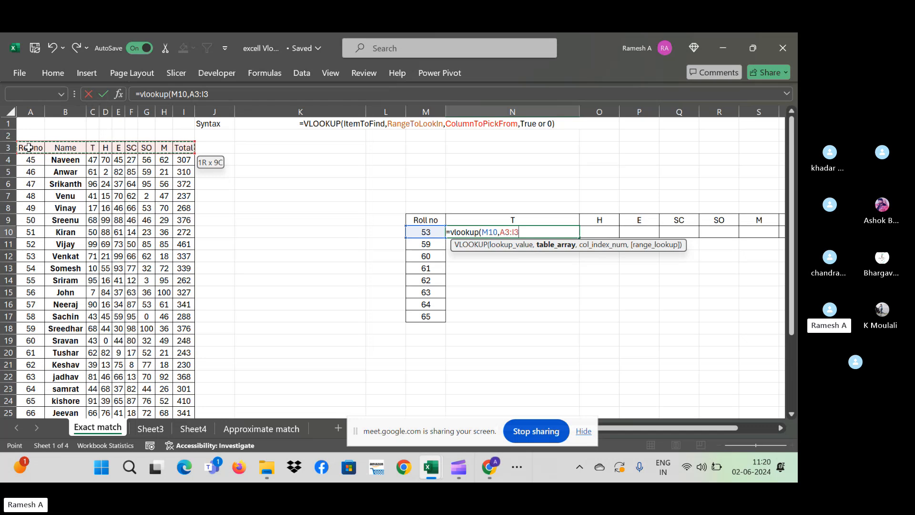
pyautogui.hotkey('ctrl', 'shift', 'Down')
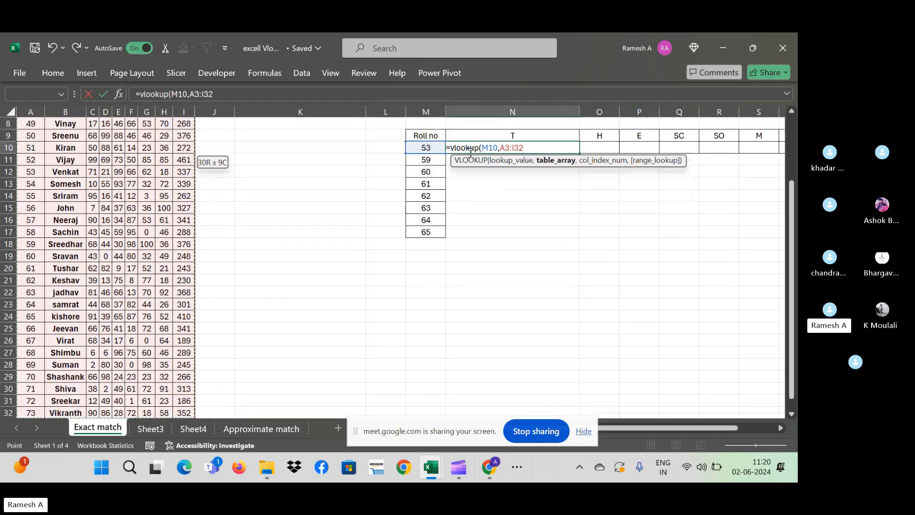
pyautogui.scroll(3, 791, 110)
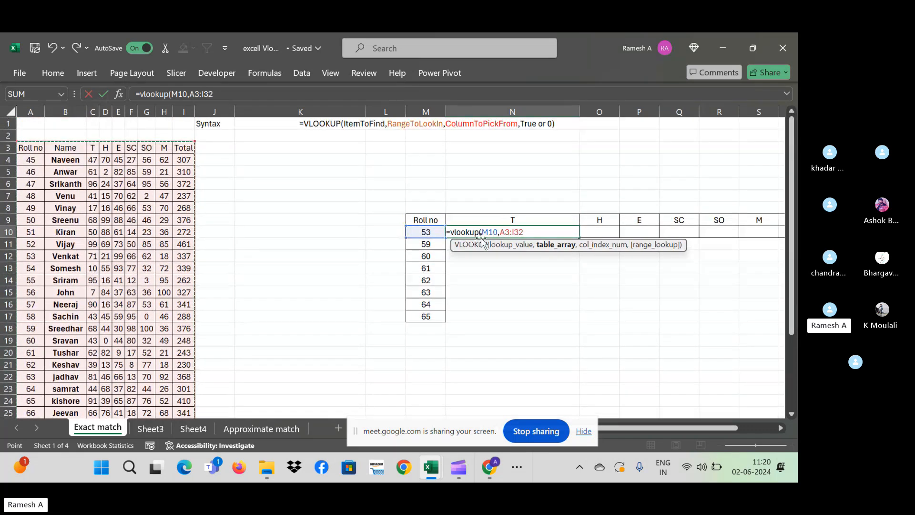
pyautogui.moveTo(532, 232); pyautogui.dragTo(499, 232)
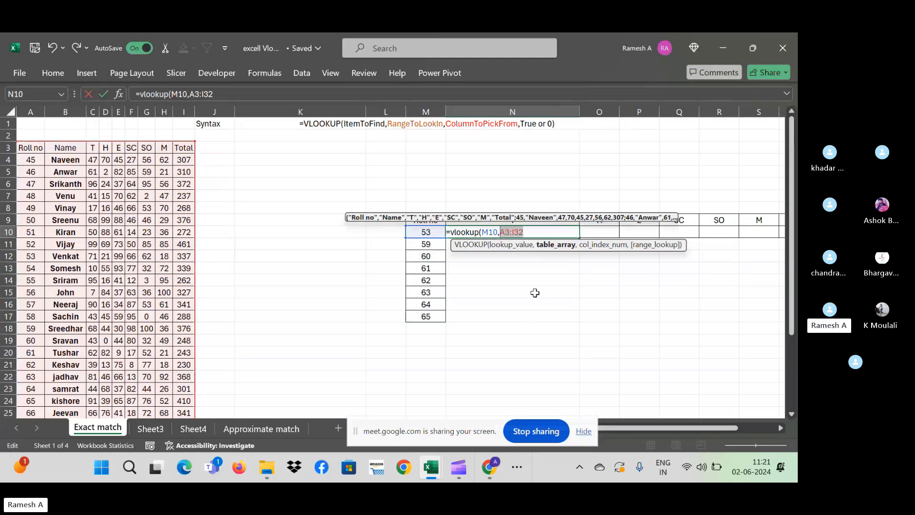
pyautogui.press('F4')
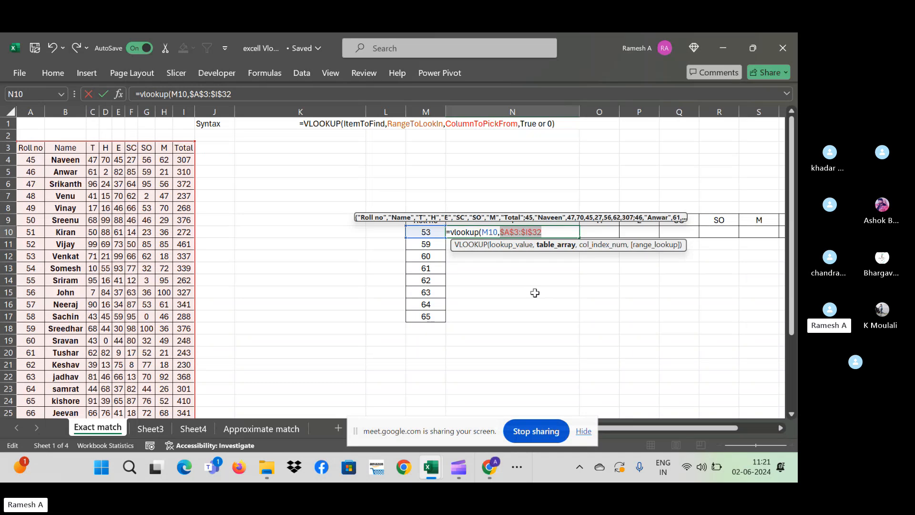
pyautogui.press('Right')
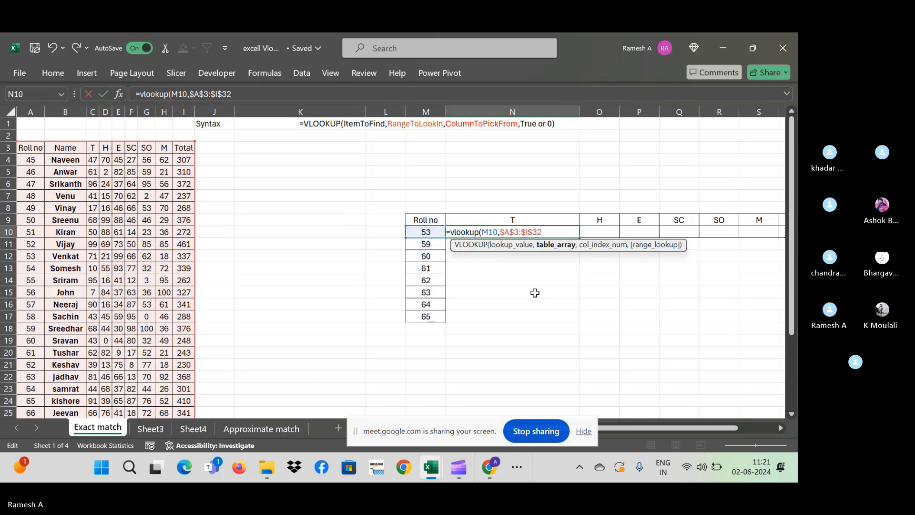
# - Complete N10 as =VLOOKUP(M10,$A$3:$I$32,3,0), returning 71 for roll 53
pyautogui.write(',3')
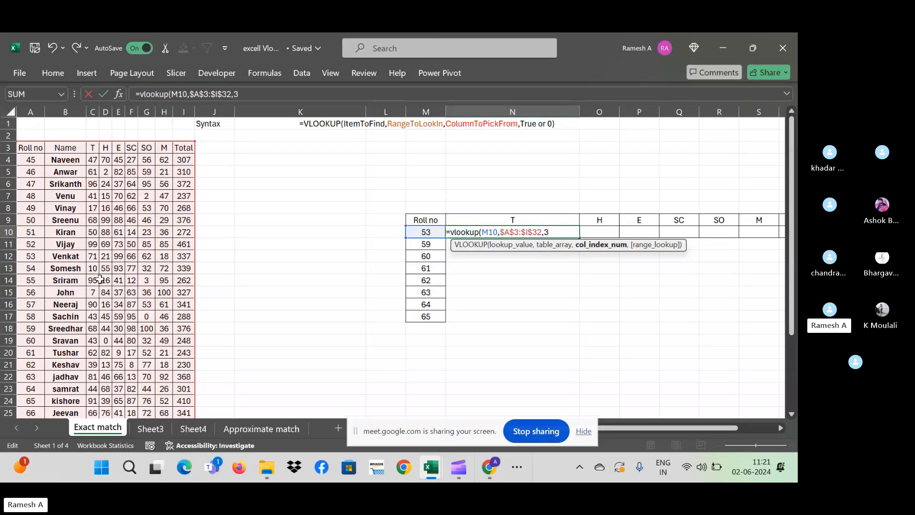
pyautogui.write(',0')
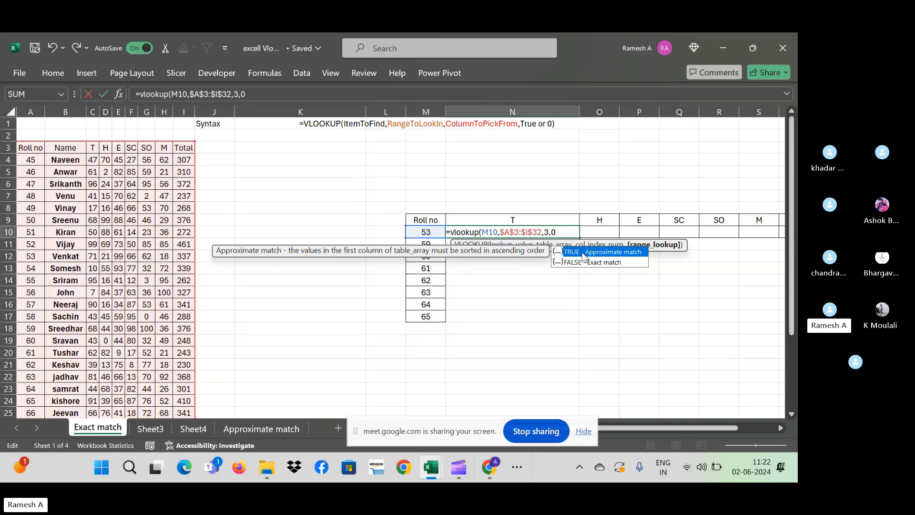
pyautogui.write(')')
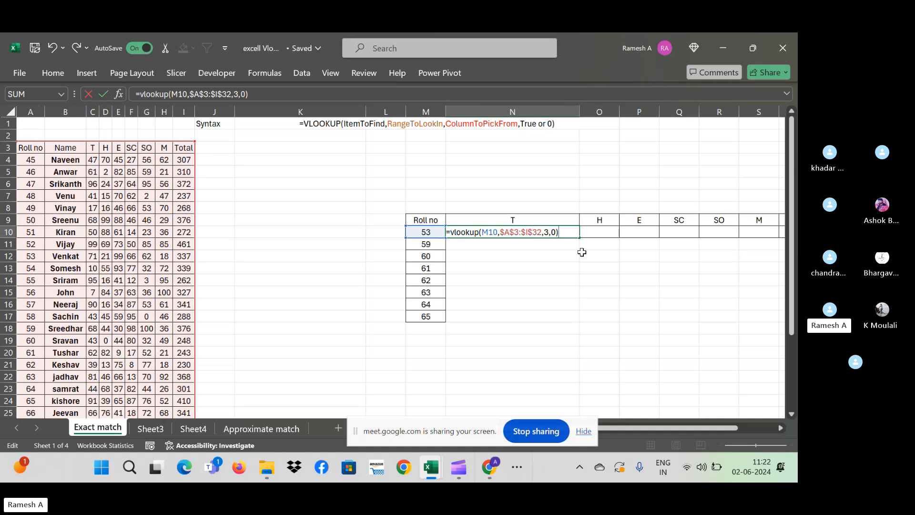
pyautogui.press('Return')
pyautogui.press('Up')
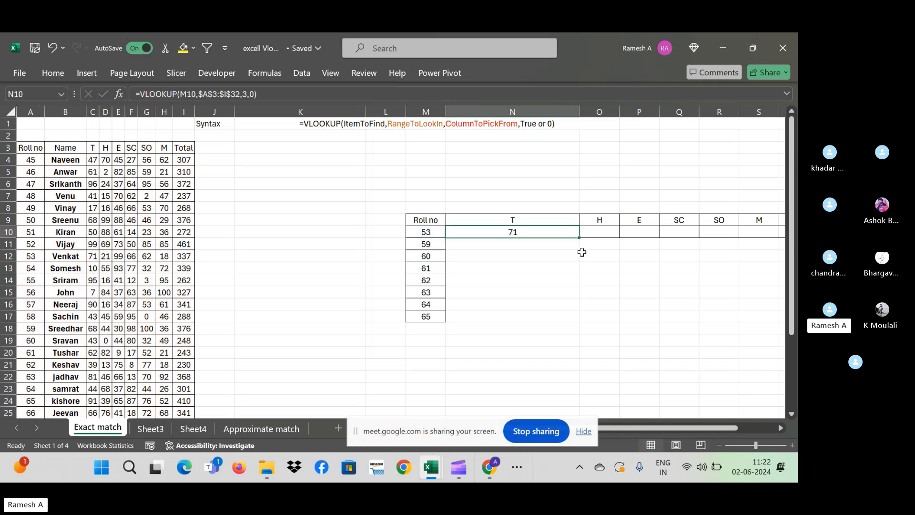
# - Confirm roll 53's T mark of 71 and fill the T lookup down to row 17
pyautogui.click(27, 254)
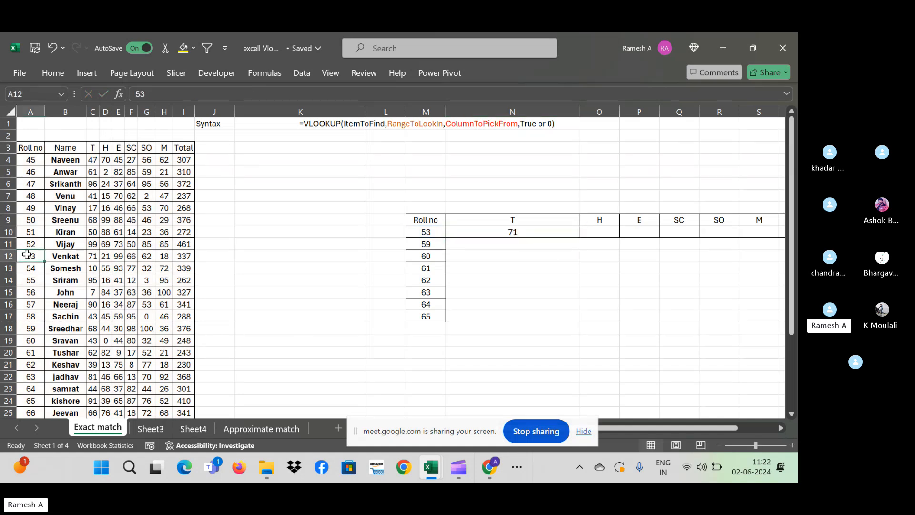
pyautogui.click(95, 254)
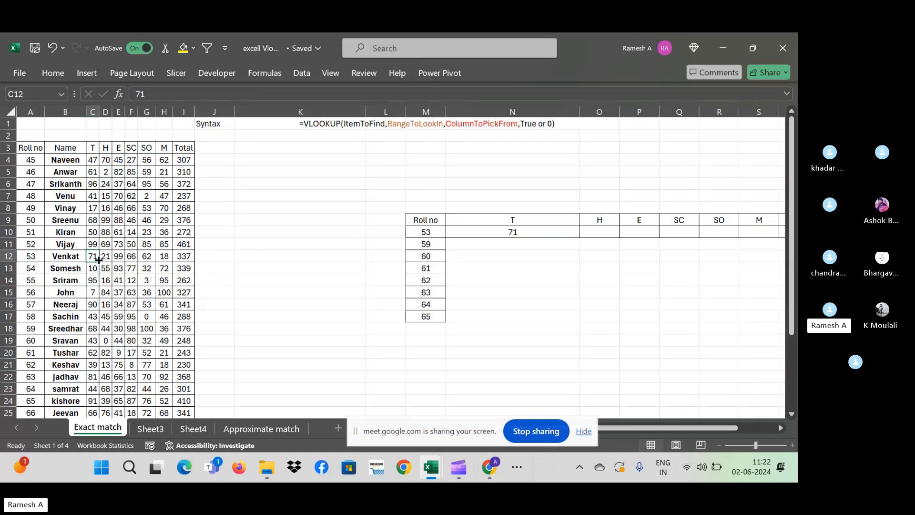
pyautogui.click(516, 232)
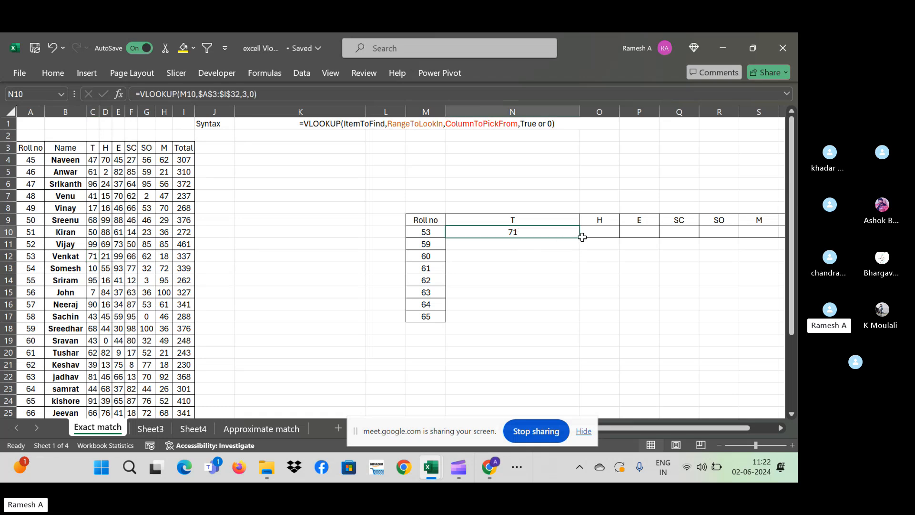
pyautogui.moveTo(578, 237); pyautogui.dragTo(578, 319)
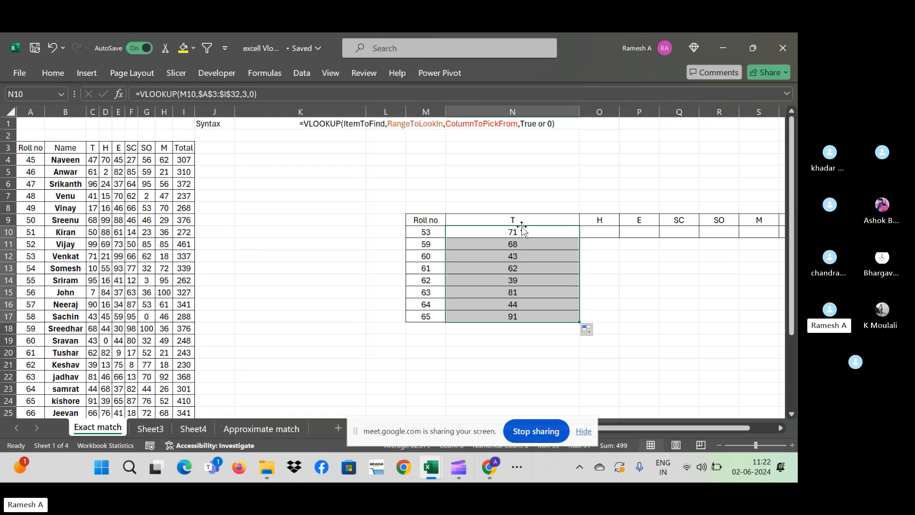
# - Spot-check roll 60's T mark of 43 against the marks table and refill down to row 17
pyautogui.click(425, 259)
pyautogui.click(499, 256)
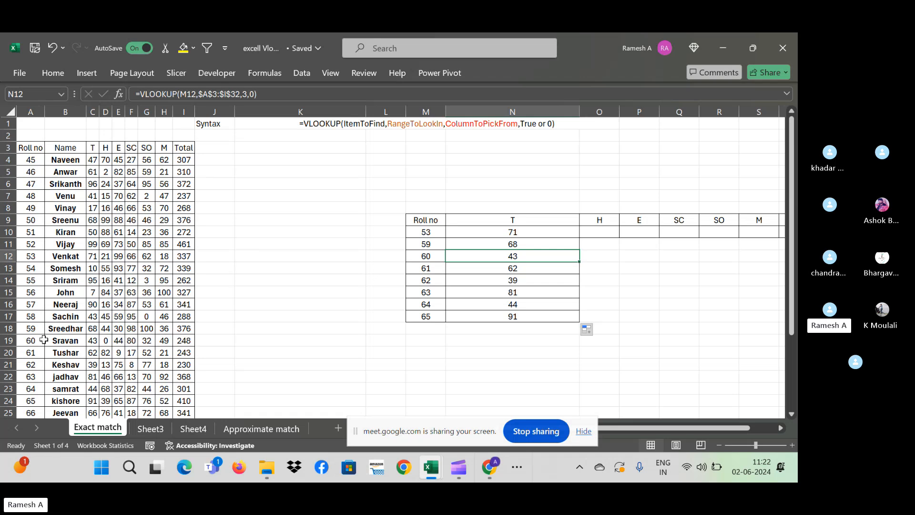
pyautogui.click(43, 341)
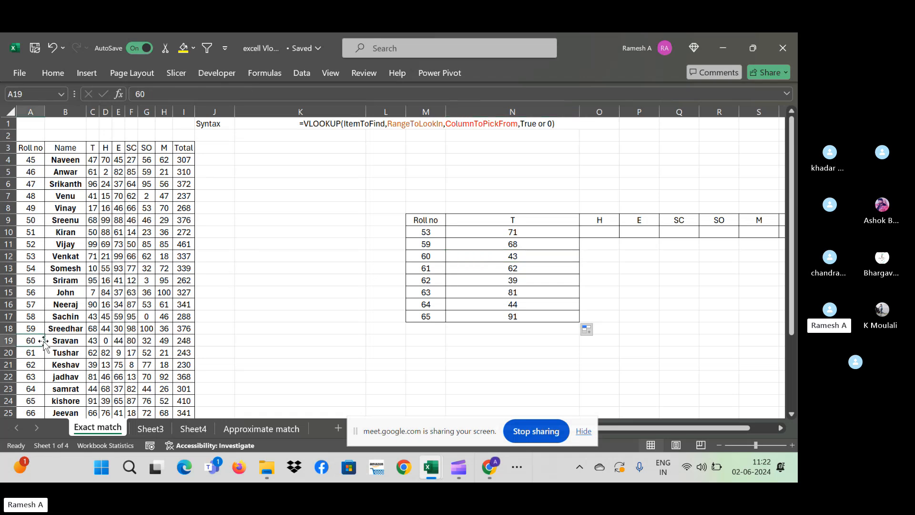
pyautogui.click(91, 340)
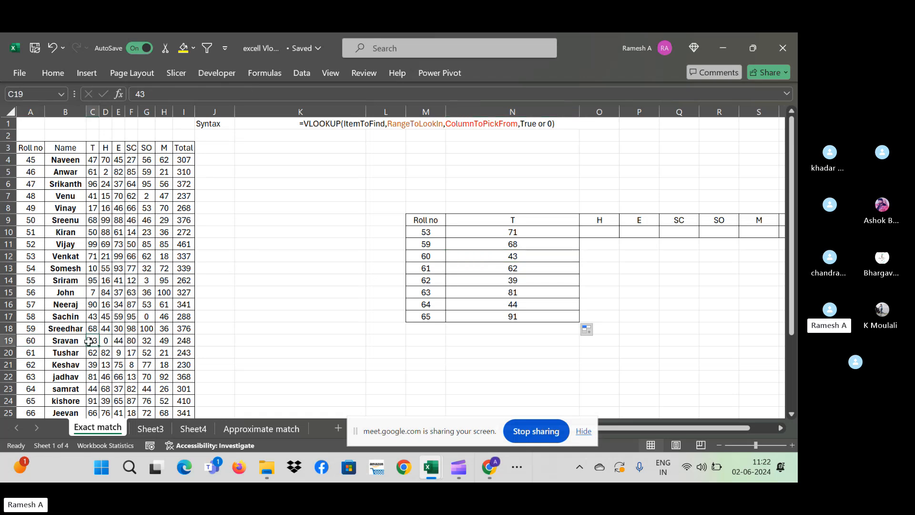
pyautogui.click(532, 233)
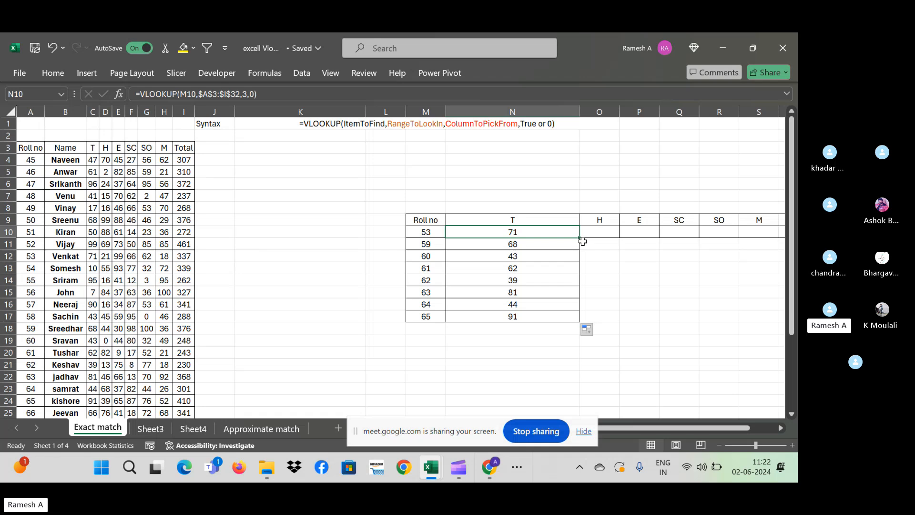
pyautogui.moveTo(580, 239)
pyautogui.mouseDown()
pyautogui.moveTo(586, 334)
pyautogui.moveTo(580, 322)
pyautogui.mouseUp()
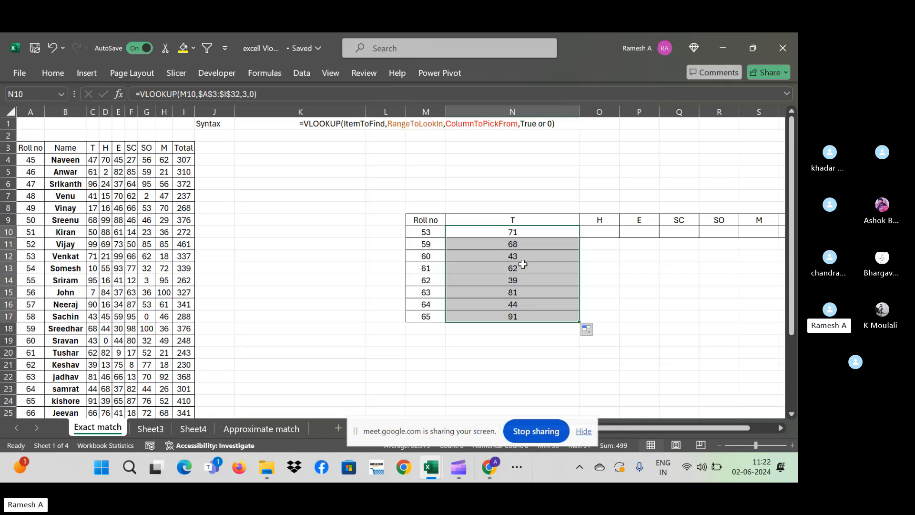
pyautogui.click(524, 235)
# - Enter =VLOOKUP(M10,$A$3:$I$32,4,0) in O10, returning roll 53's H mark of 21
pyautogui.click(596, 237)
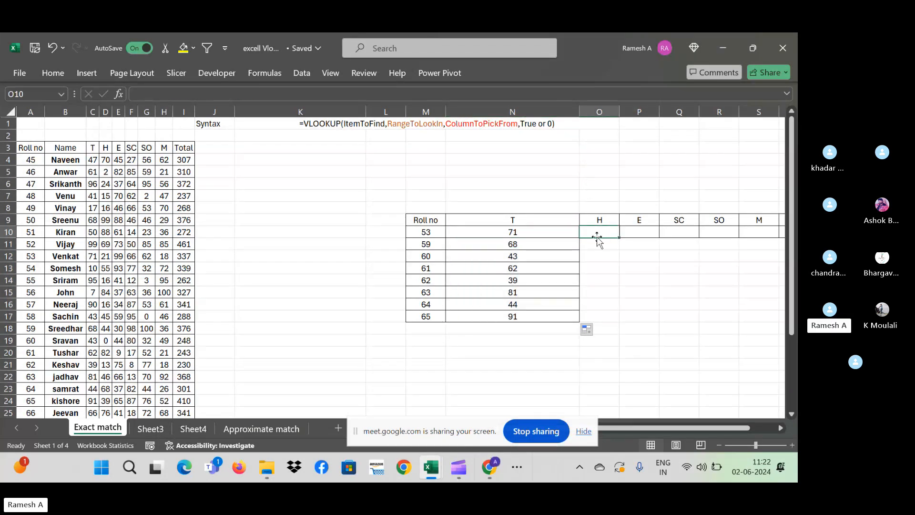
pyautogui.write('=')
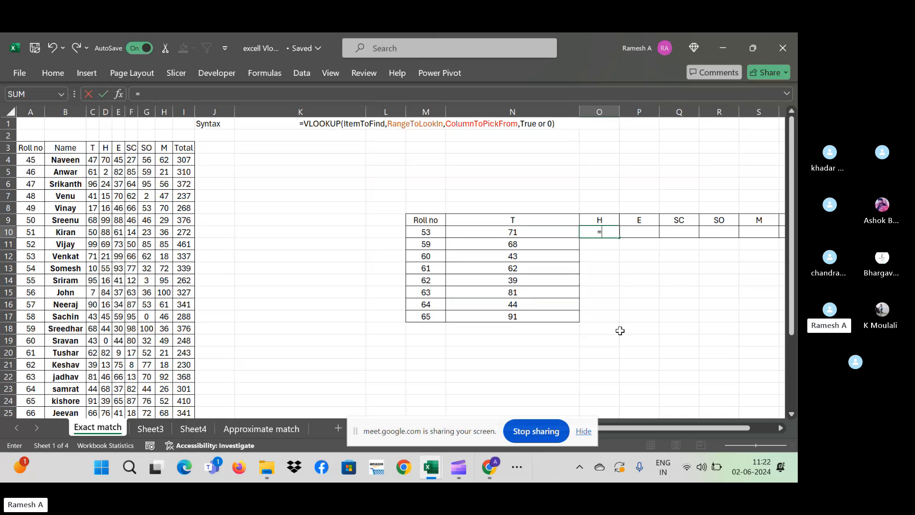
pyautogui.write('vlookup')
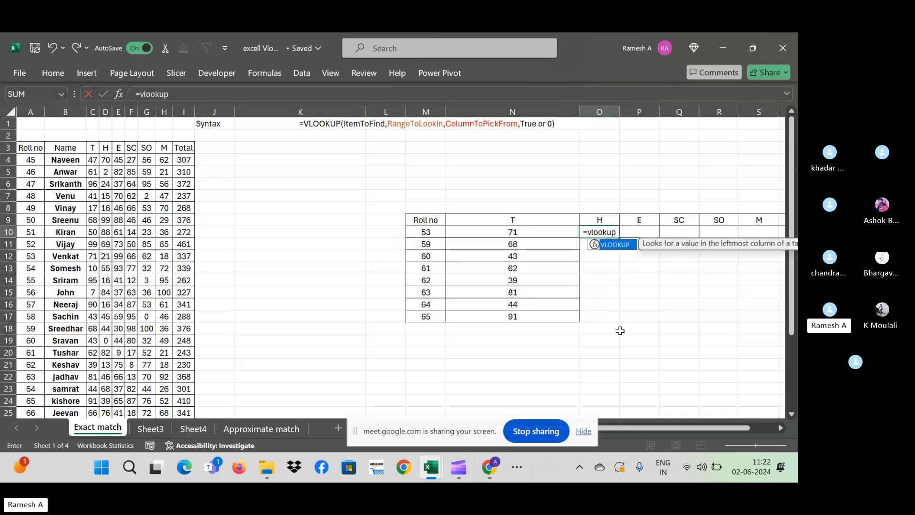
pyautogui.write('(')
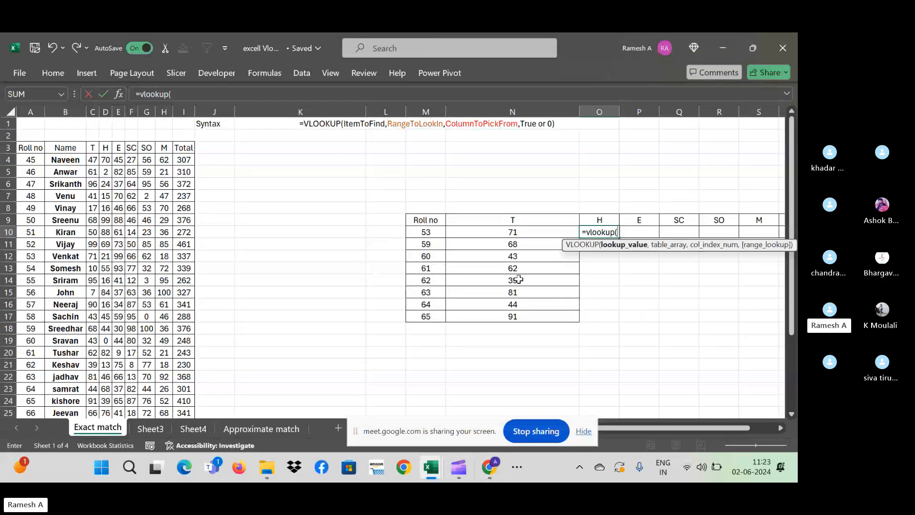
pyautogui.click(422, 231)
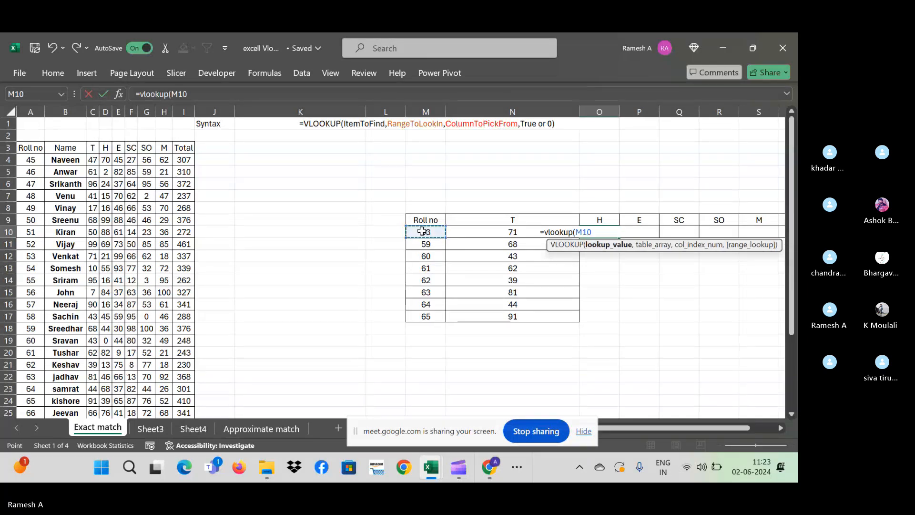
pyautogui.write(',')
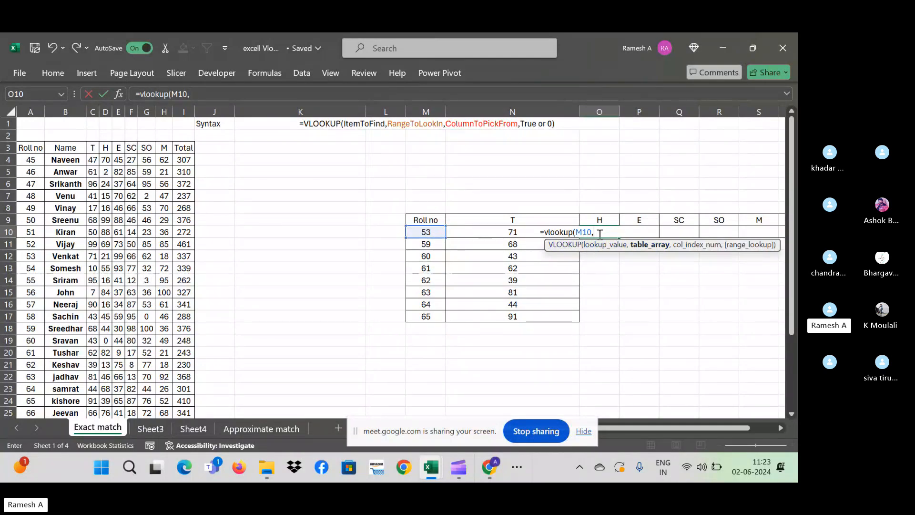
pyautogui.click(27, 148)
pyautogui.hotkey('ctrl', 'shift', 'Right')
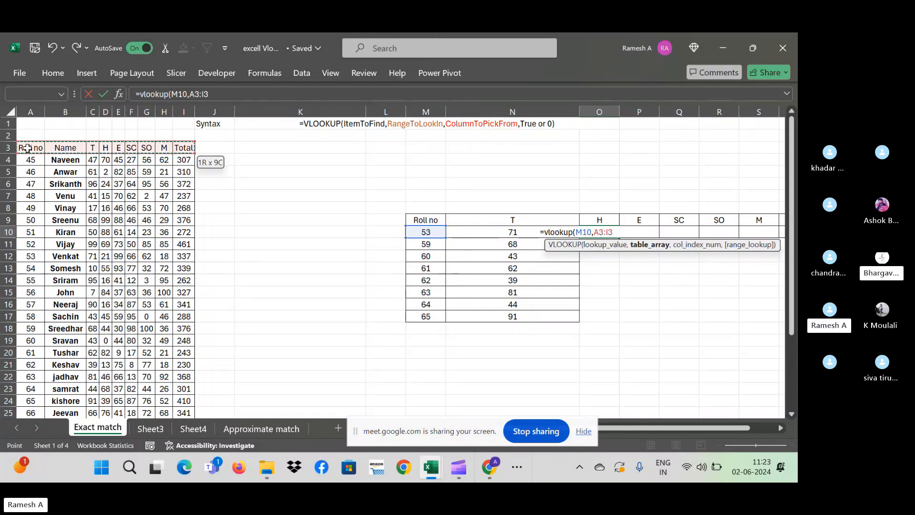
pyautogui.hotkey('ctrl', 'shift', 'Down')
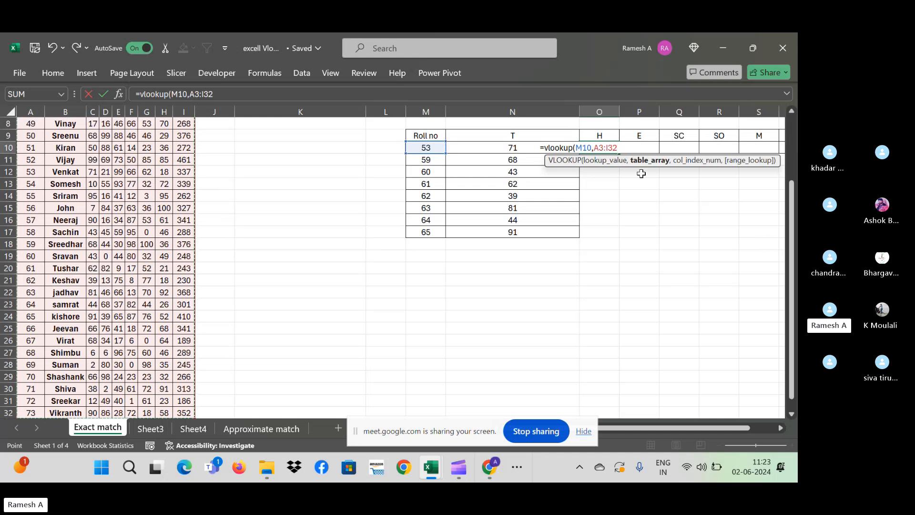
pyautogui.click(790, 117)
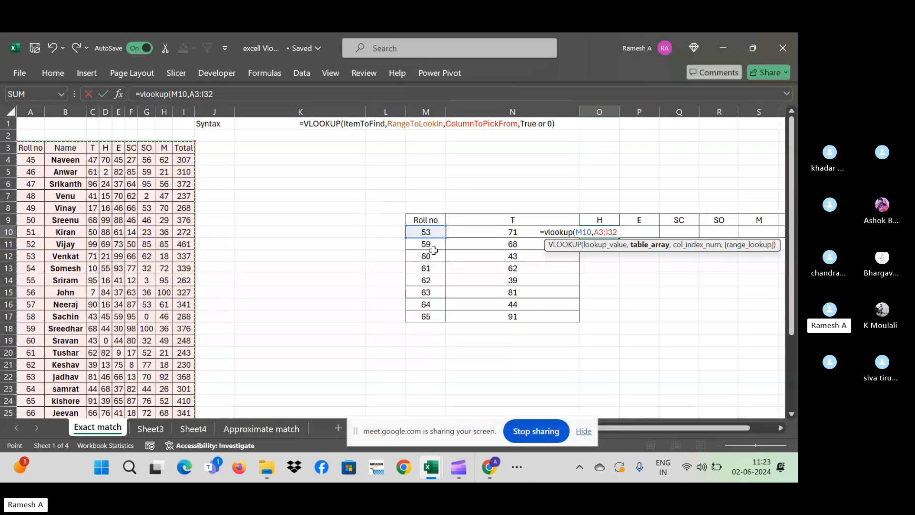
pyautogui.press('F4')
pyautogui.write(',')
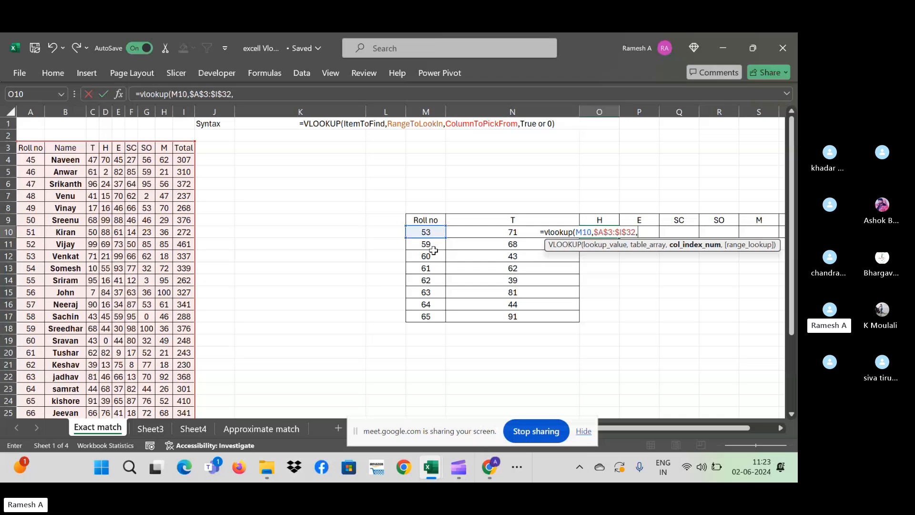
pyautogui.write(',0')
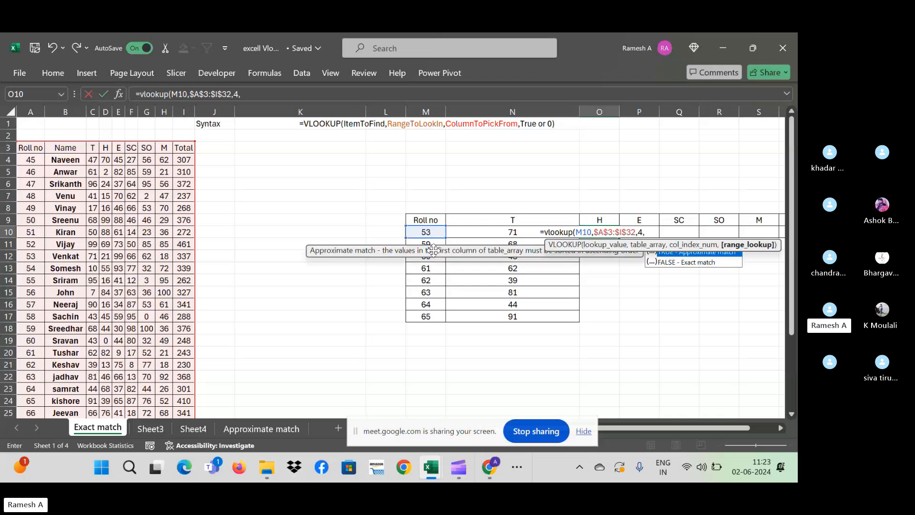
pyautogui.write(')')
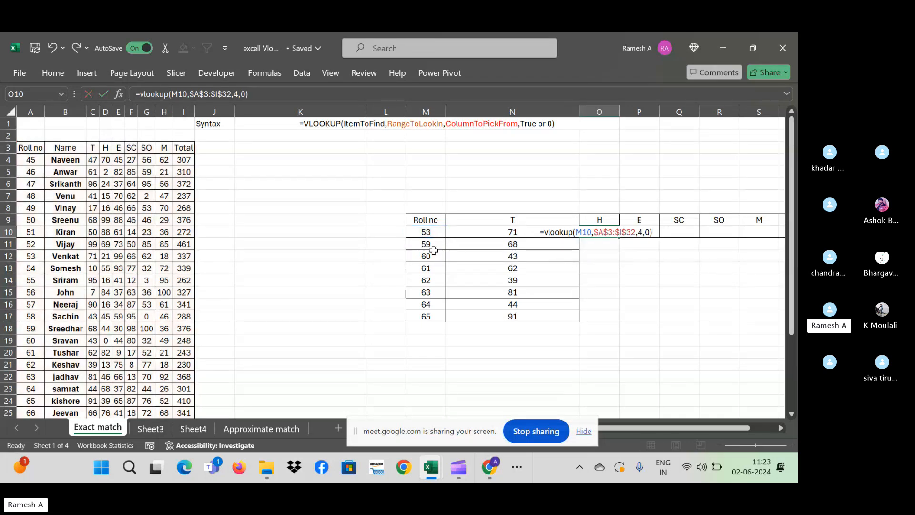
pyautogui.press('Return')
pyautogui.press('Up')
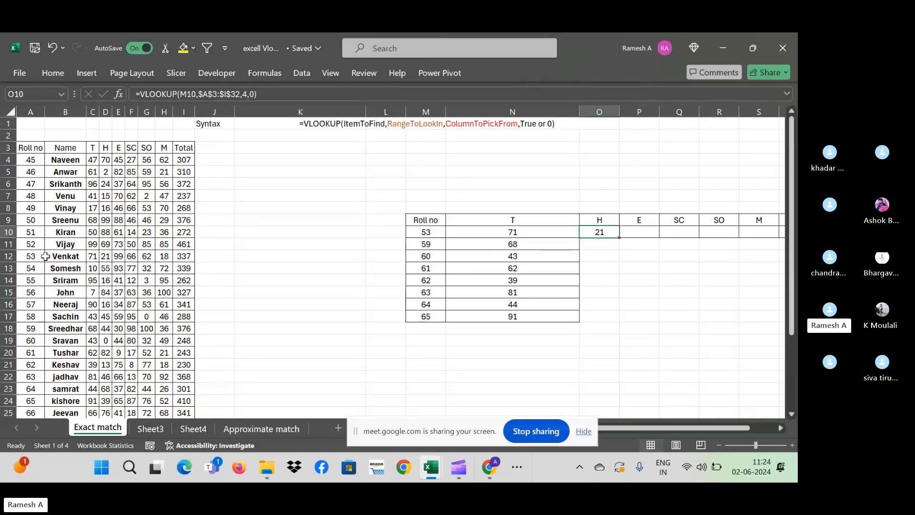
pyautogui.click(110, 256)
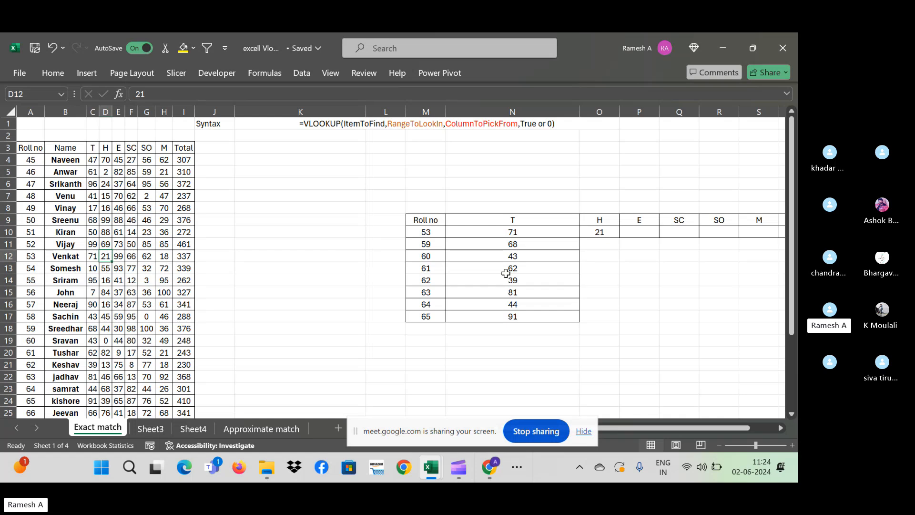
pyautogui.click(609, 232)
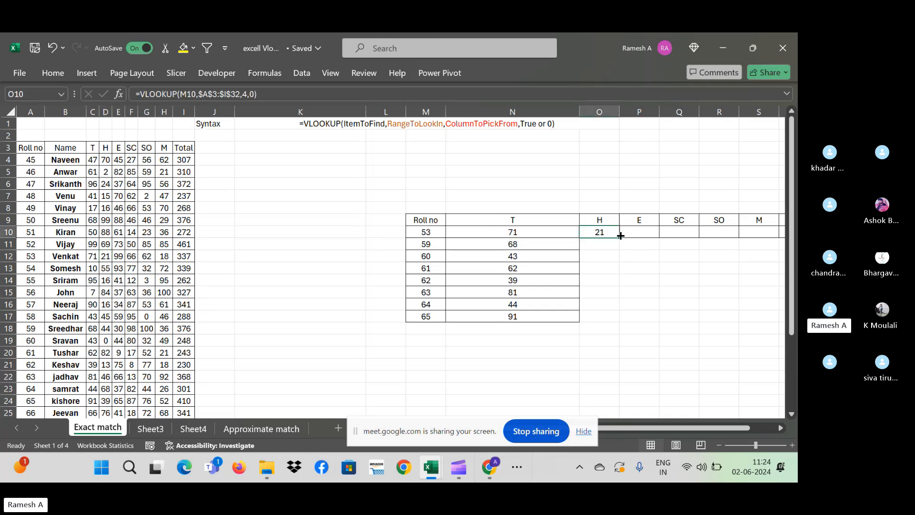
pyautogui.click(644, 229)
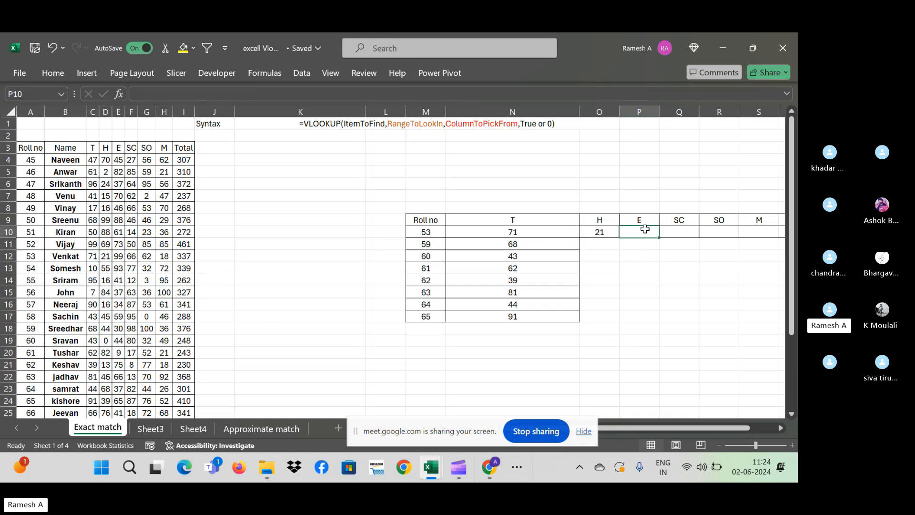
pyautogui.press('Right')
pyautogui.press('Right')
pyautogui.press('Right')
pyautogui.press('Right')
pyautogui.press('Right')
pyautogui.press('Left')
pyautogui.press('Left')
pyautogui.press('Left')
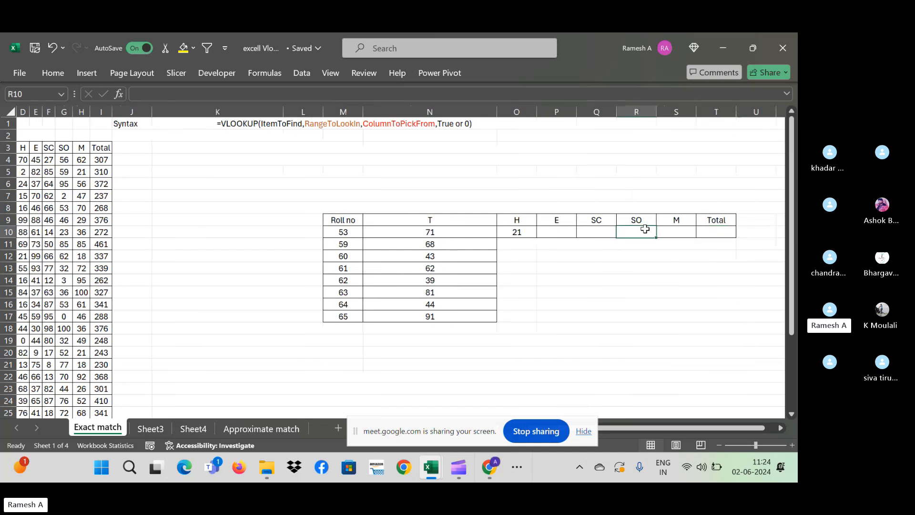
pyautogui.press('Left')
pyautogui.press('Left')
pyautogui.press('Left')
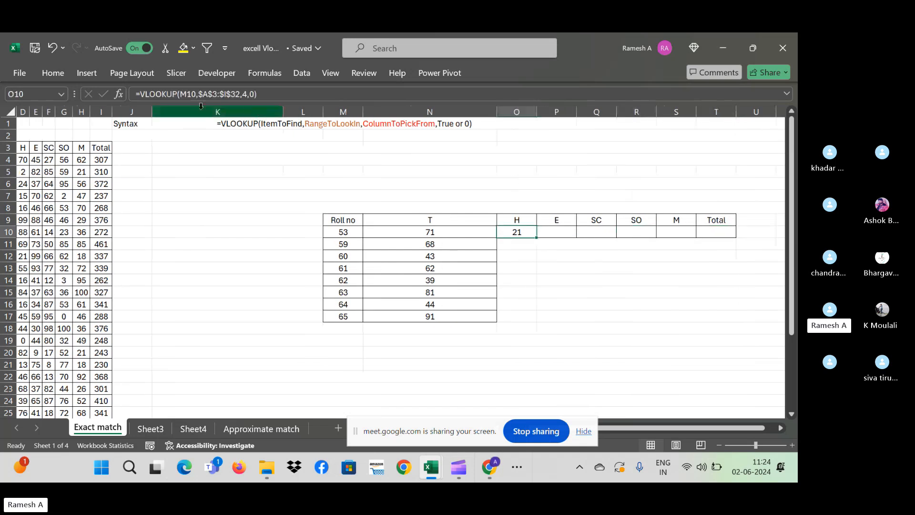
pyautogui.click(292, 94)
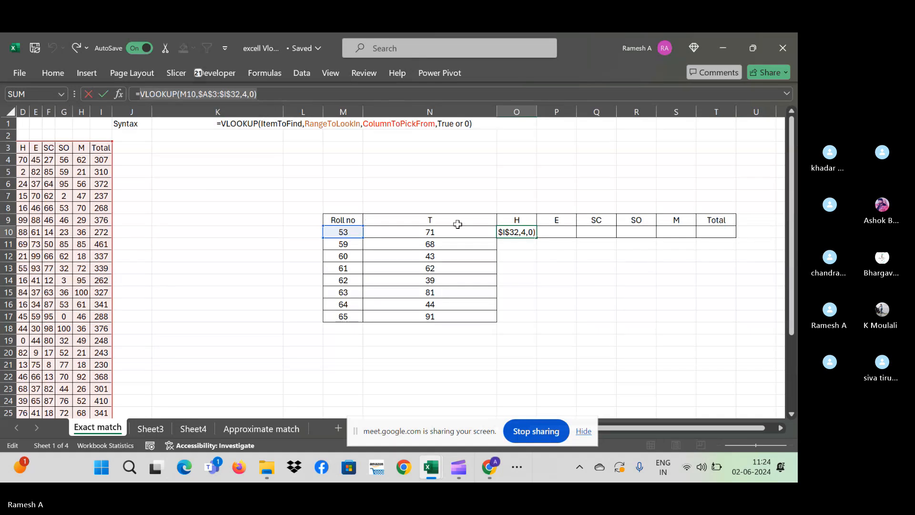
pyautogui.press('Escape')
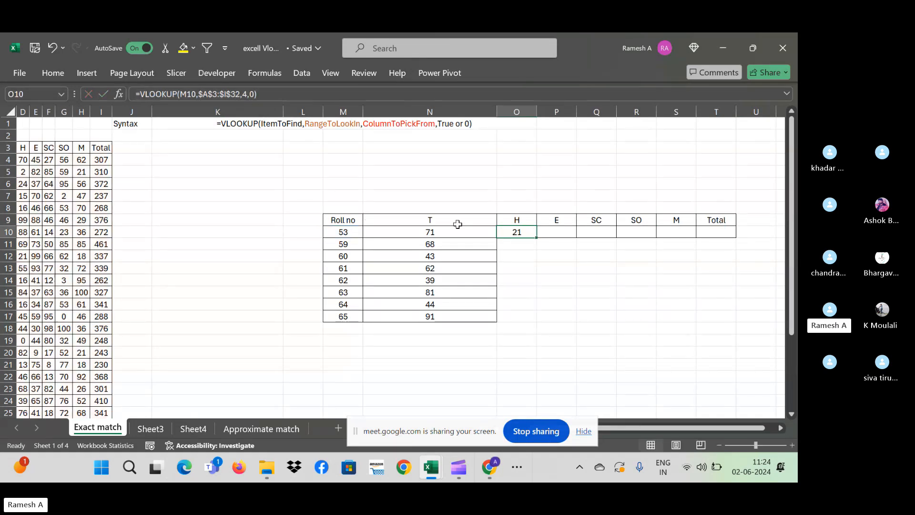
pyautogui.press('Right')
pyautogui.write('=VLOOKUP(M10,$A$3:$I$32,4,0)')
pyautogui.press('Right')
pyautogui.hotkey('ctrl', 'v')
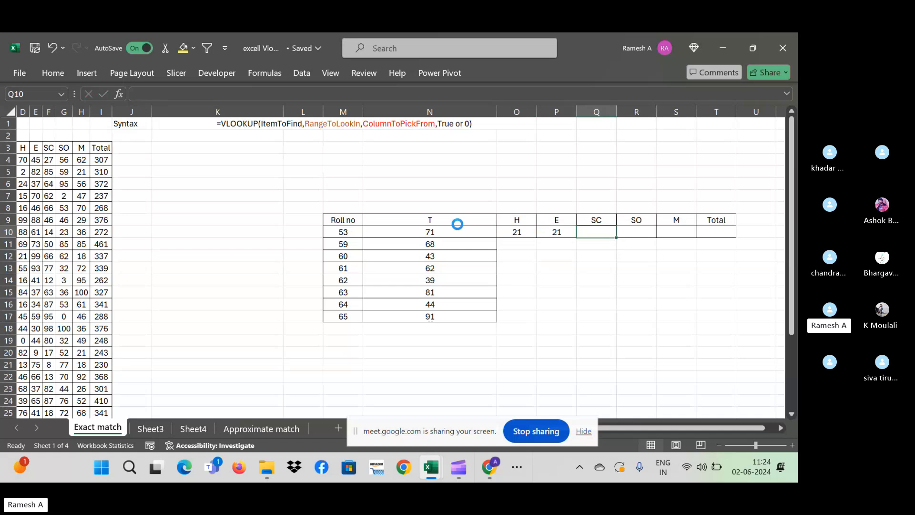
pyautogui.press('Right')
pyautogui.hotkey('ctrl', 'v')
pyautogui.press('Right')
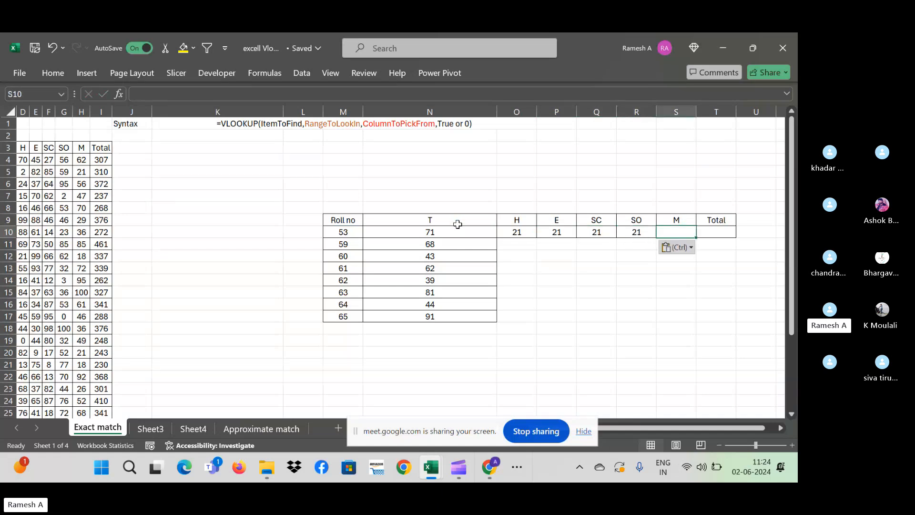
pyautogui.hotkey('ctrl', 'v')
pyautogui.press('Right')
pyautogui.hotkey('ctrl', 'v')
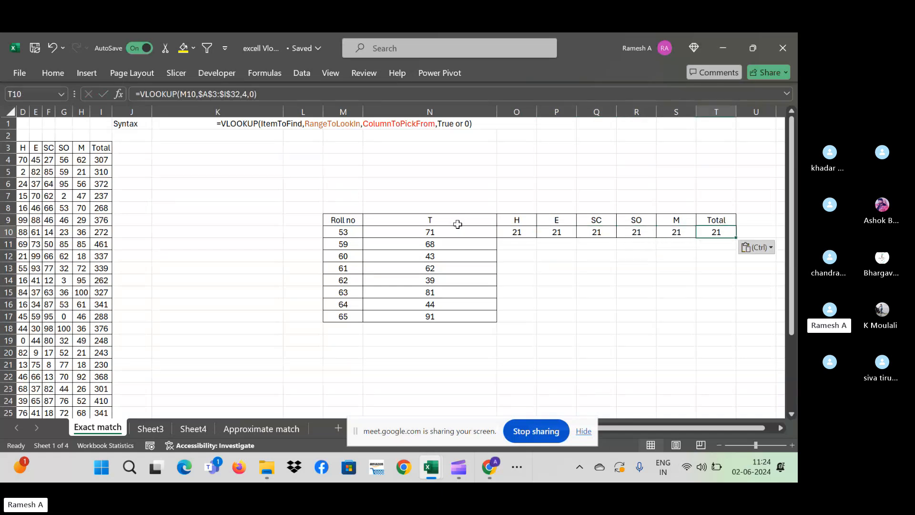
pyautogui.press('Left')
pyautogui.press('Left')
pyautogui.press('Left')
pyautogui.press('Left')
pyautogui.press('Left')
pyautogui.press('Left')
pyautogui.press('Left')
pyautogui.press('Left')
pyautogui.press('Left')
pyautogui.press('Left')
pyautogui.press('Left')
pyautogui.press('Left')
pyautogui.press('Left')
pyautogui.press('Left')
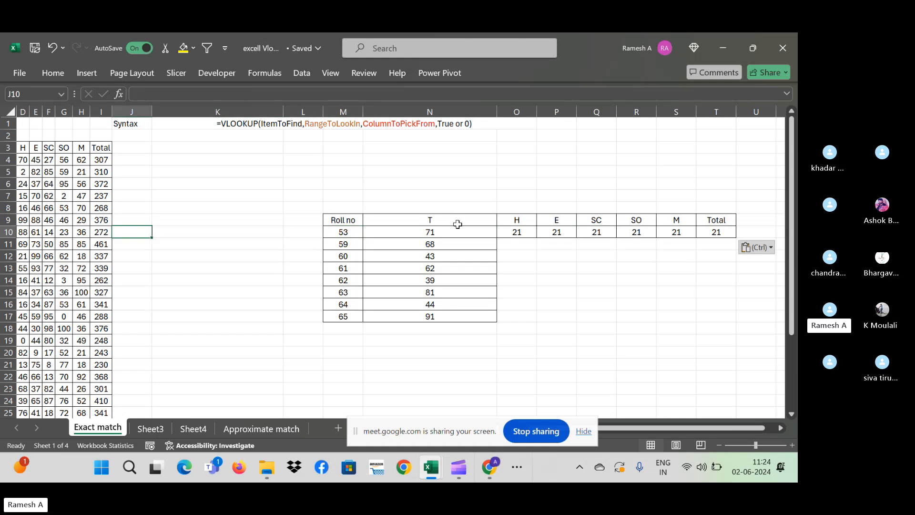
pyautogui.press('Left')
pyautogui.press('Left')
pyautogui.press('Left')
pyautogui.press('Left')
pyautogui.press('Left')
pyautogui.press('Right')
pyautogui.press('Right')
pyautogui.press('Right')
pyautogui.press('Right')
pyautogui.press('Right')
pyautogui.press('Right')
pyautogui.press('Right')
pyautogui.press('Right')
pyautogui.press('Right')
pyautogui.press('Right')
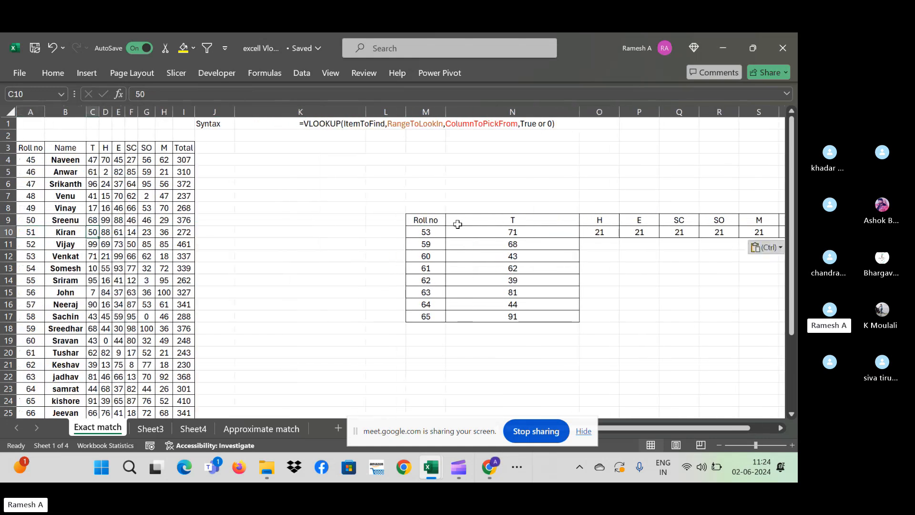
pyautogui.press('Right')
pyautogui.press('Right')
pyautogui.press('Right')
pyautogui.press('Right')
pyautogui.press('Right')
pyautogui.press('Right')
pyautogui.press('Right')
pyautogui.press('Right')
pyautogui.press('Right')
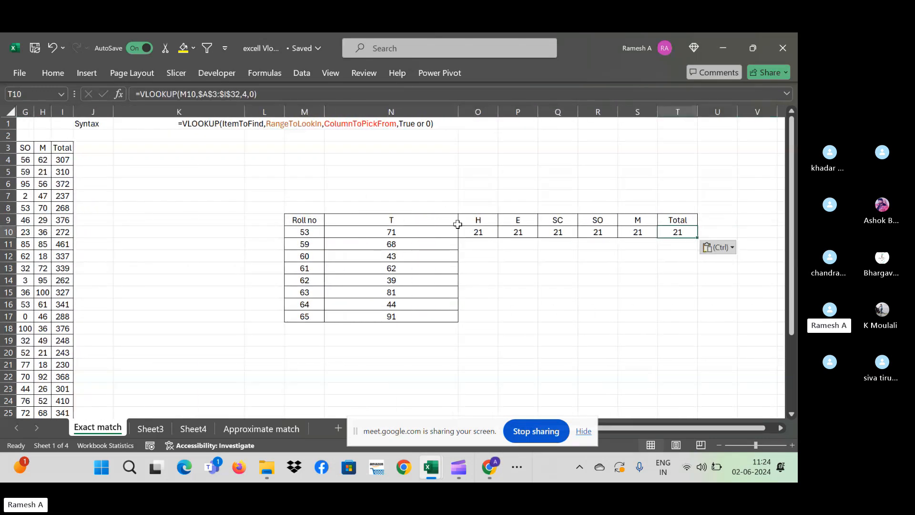
pyautogui.click(518, 230)
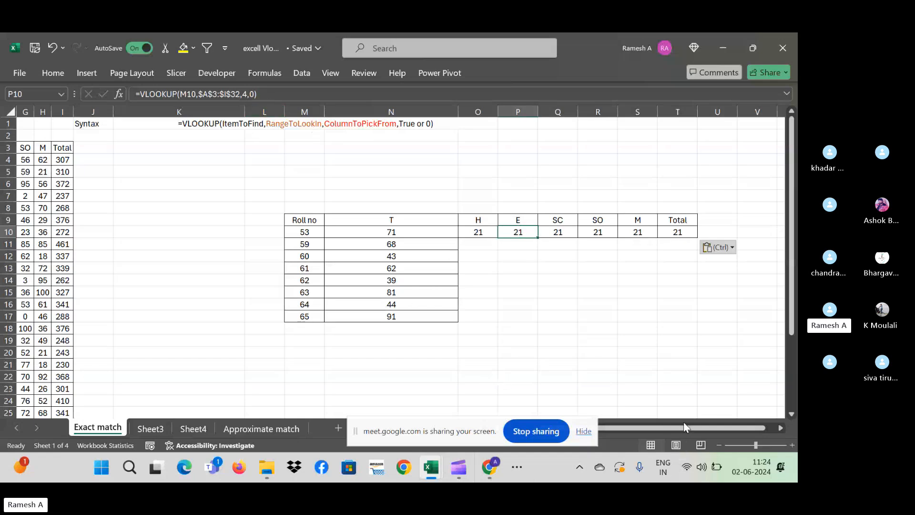
pyautogui.moveTo(670, 435); pyautogui.dragTo(608, 433)
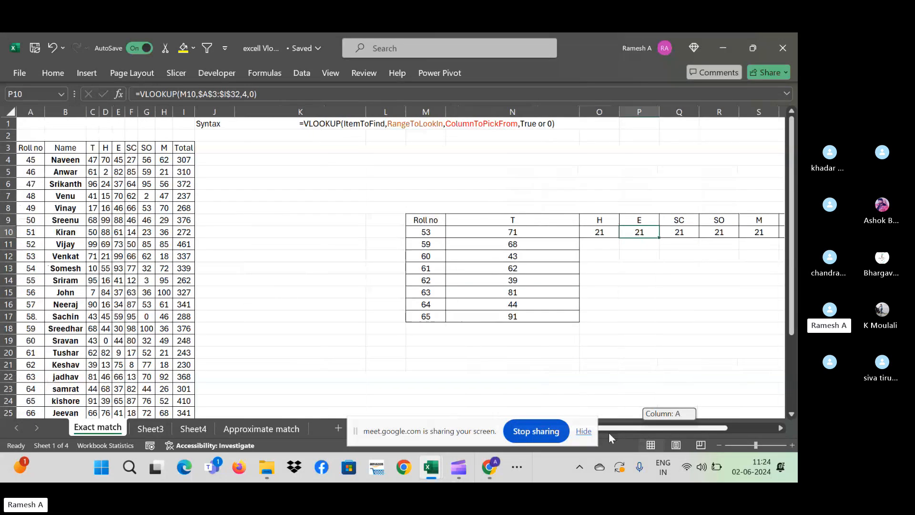
pyautogui.click(602, 230)
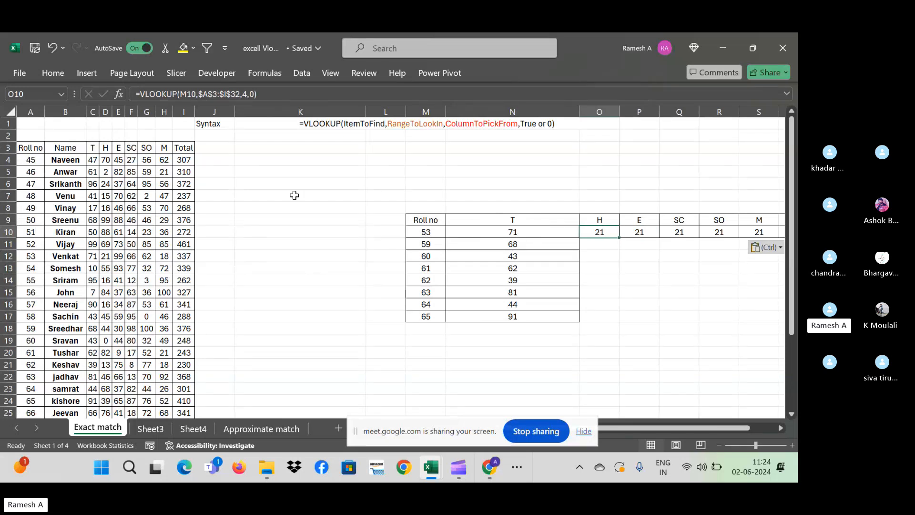
pyautogui.click(673, 233)
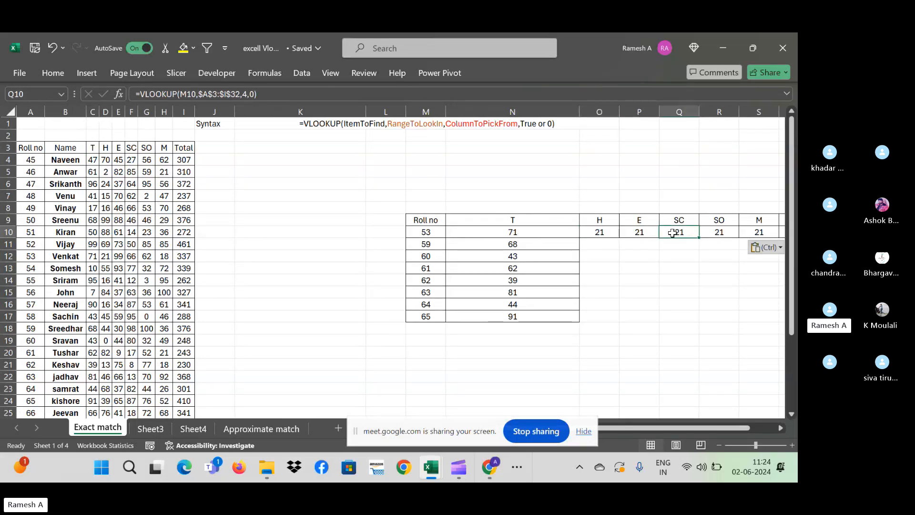
pyautogui.click(639, 235)
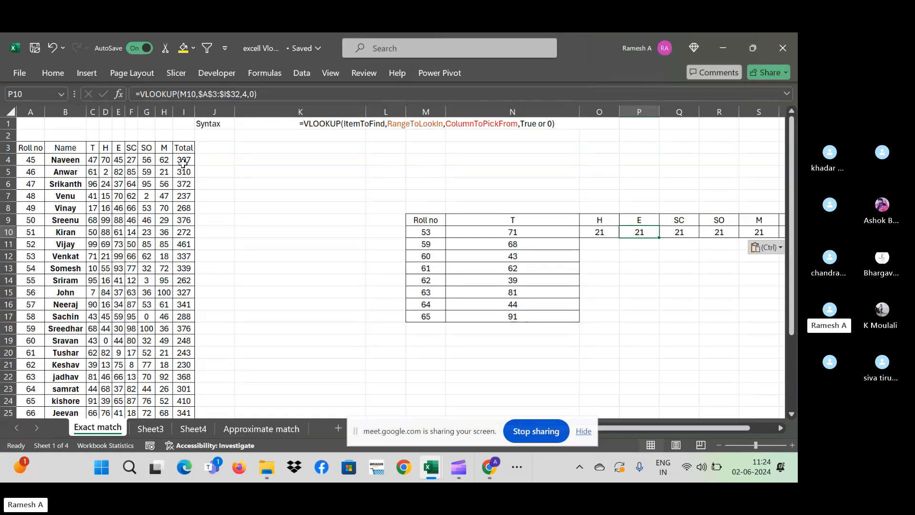
# - Set the E and SC lookups in row 10 to column indexes 5 and 6
pyautogui.click(725, 237)
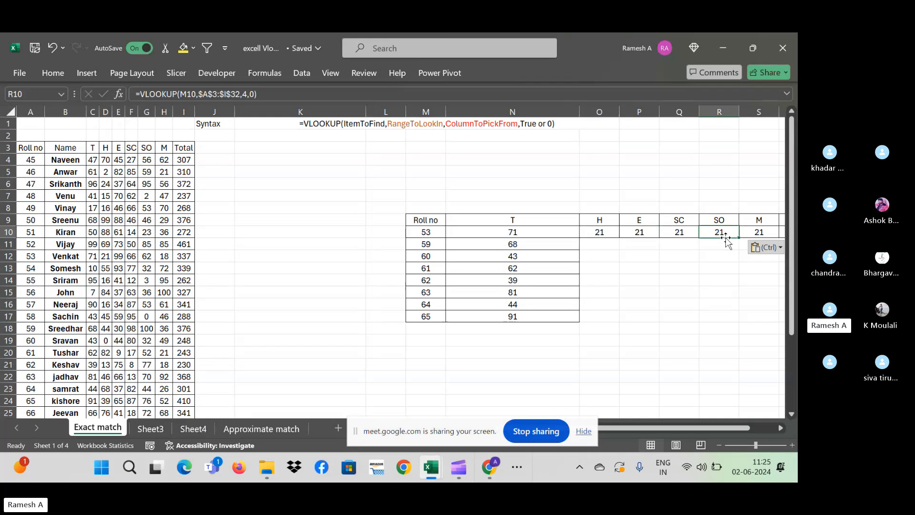
pyautogui.press('Right')
pyautogui.press('Right')
pyautogui.press('Right')
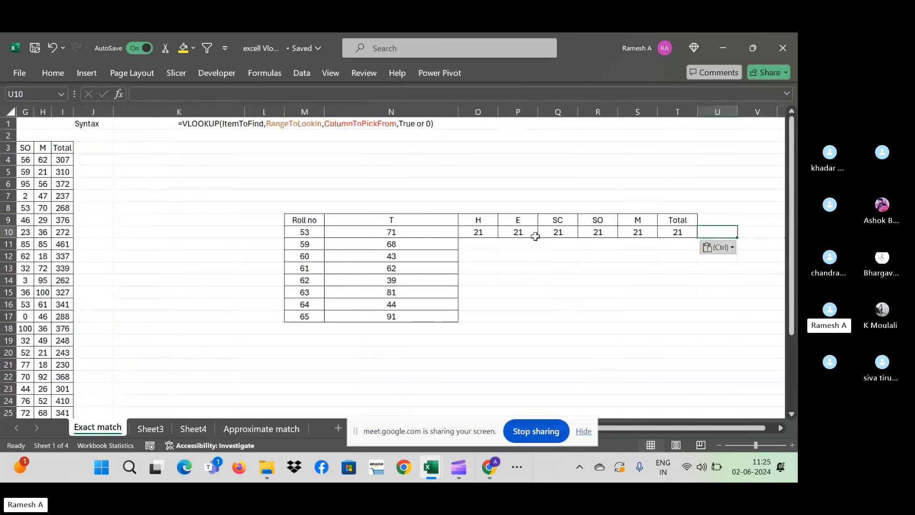
pyautogui.click(529, 234)
pyautogui.click(247, 94)
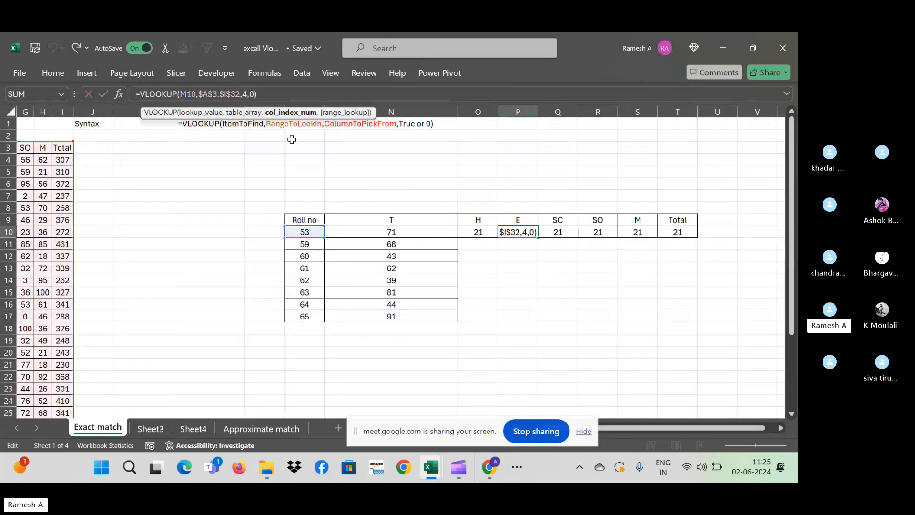
pyautogui.press('Return')
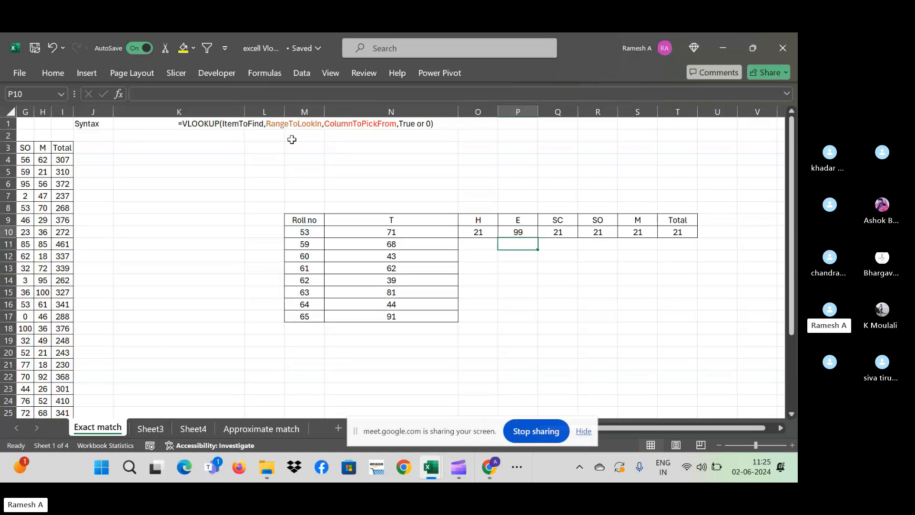
pyautogui.press('Up')
pyautogui.press('Right')
pyautogui.click(247, 93)
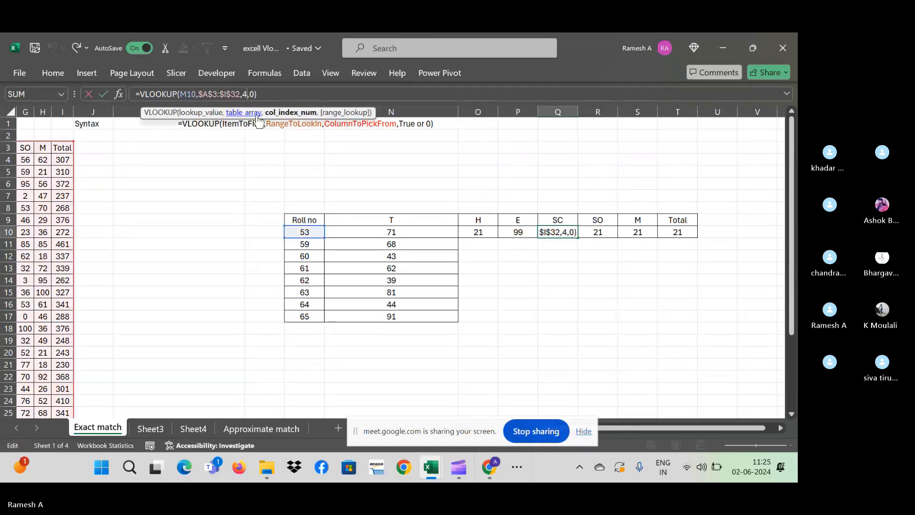
pyautogui.press('BackSpace')
pyautogui.write('6')
pyautogui.press('Return')
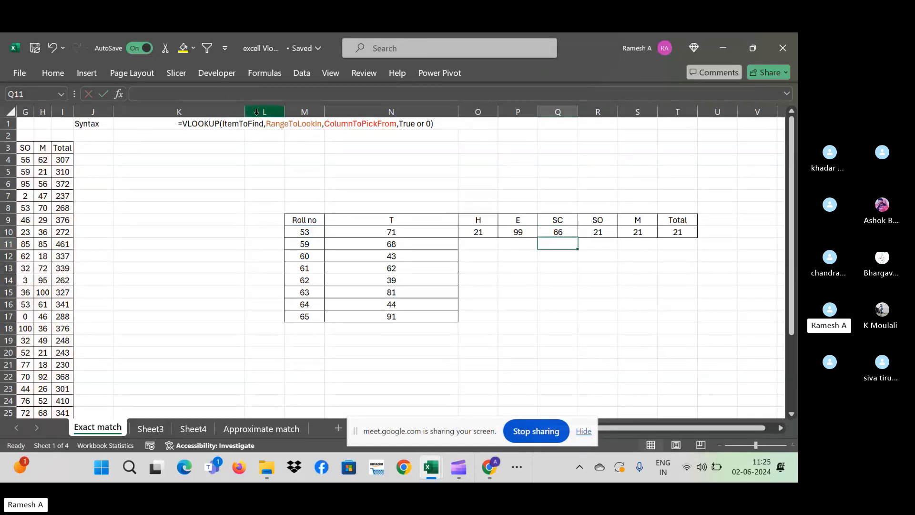
# - Change the SO and M lookups to column indexes 7 and 8
pyautogui.press('Up')
pyautogui.press('Right')
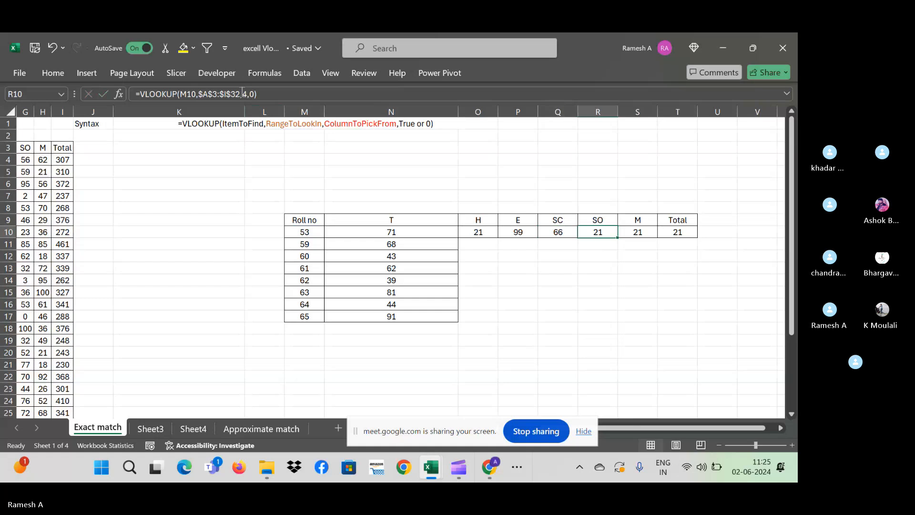
pyautogui.click(243, 94)
pyautogui.press('BackSpace')
pyautogui.write('7')
pyautogui.press('Return')
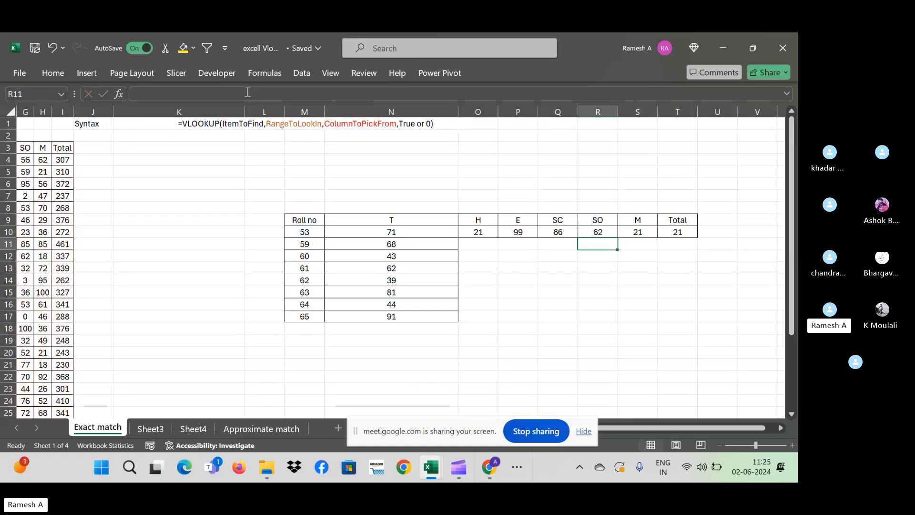
pyautogui.press('Up')
pyautogui.press('Right')
pyautogui.click(246, 94)
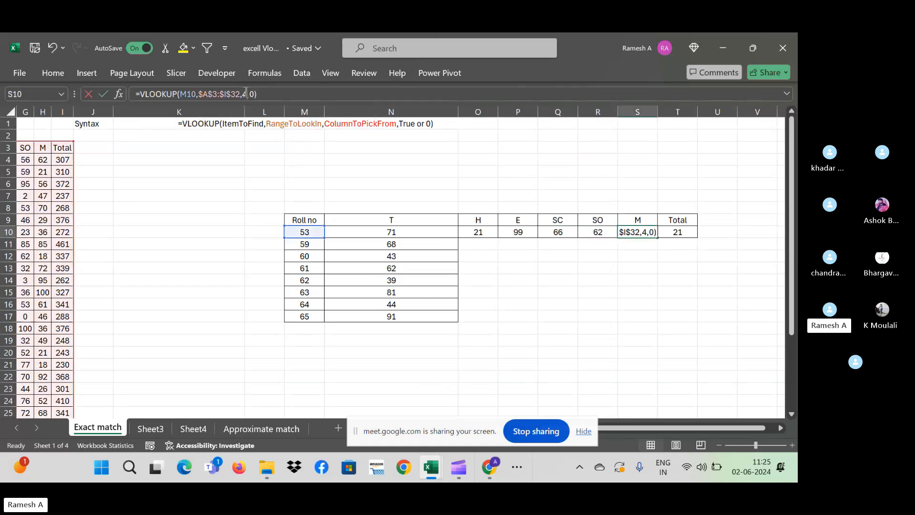
pyautogui.press('BackSpace')
pyautogui.write('8')
pyautogui.press('Return')
# - Point the Total lookup at column index 9, returning 337, and select O10:T10
pyautogui.press('Up')
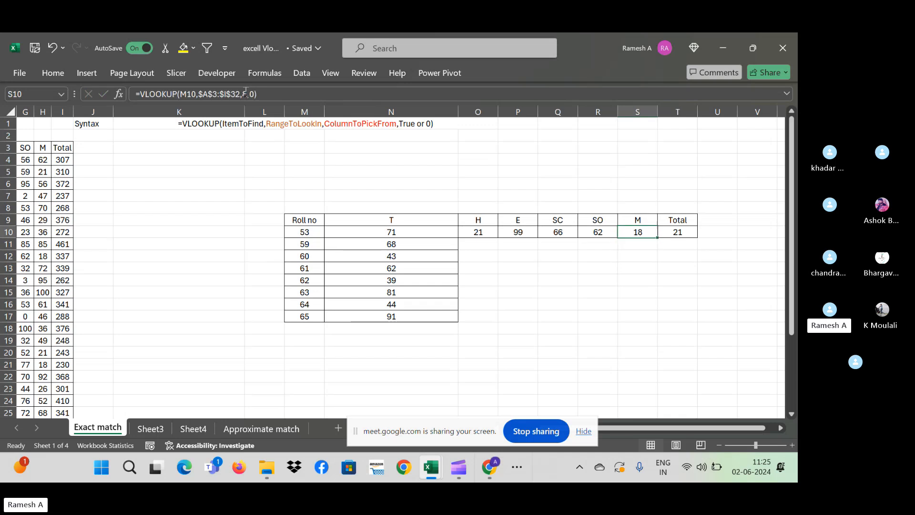
pyautogui.press('Right')
pyautogui.click(245, 94)
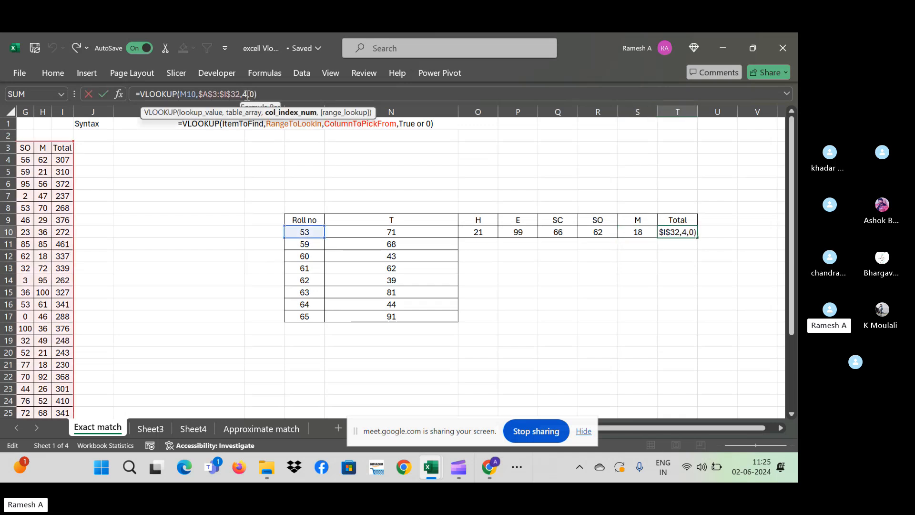
pyautogui.press('BackSpace')
pyautogui.write('9')
pyautogui.press('Return')
pyautogui.press('Up')
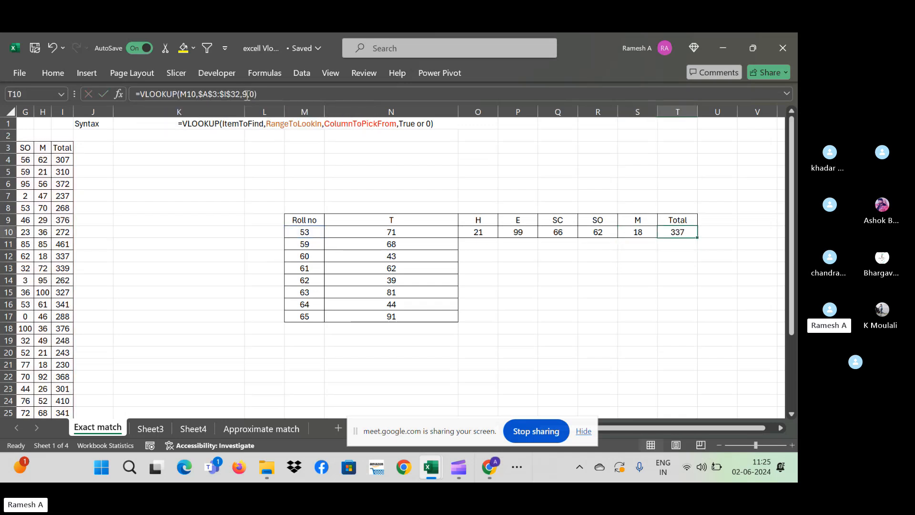
pyautogui.press('Up')
pyautogui.press('Down')
pyautogui.press('Left')
pyautogui.press('Left')
pyautogui.press('Left')
pyautogui.press('Left')
pyautogui.press('Left')
pyautogui.press('Left')
pyautogui.press('Right')
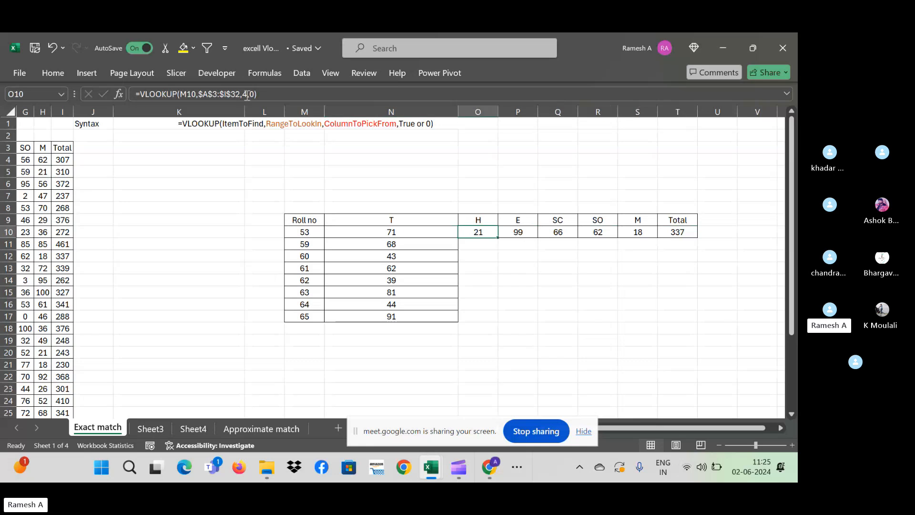
pyautogui.hotkey('shift', 'Right')
pyautogui.hotkey('shift', 'Right')
pyautogui.hotkey('shift', 'Right')
pyautogui.hotkey('shift', 'Right')
pyautogui.hotkey('shift', 'Right')
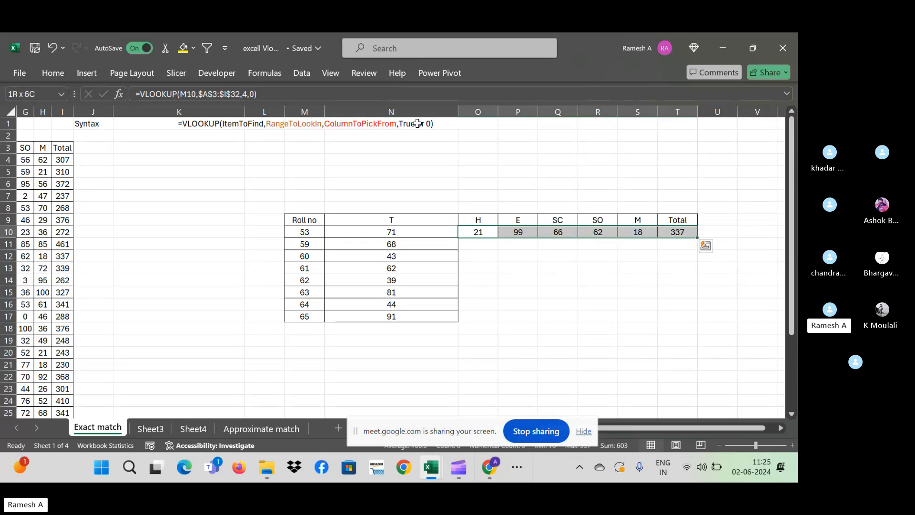
# - Fill the O10:T10 lookups down to row 17 and autofit column N
pyautogui.moveTo(696, 237); pyautogui.dragTo(697, 322)
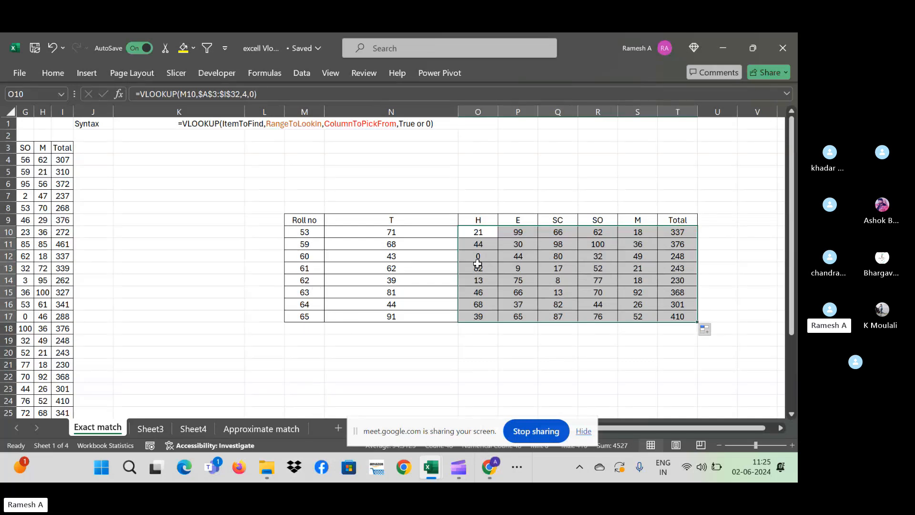
pyautogui.doubleClick(456, 111)
pyautogui.click(288, 339)
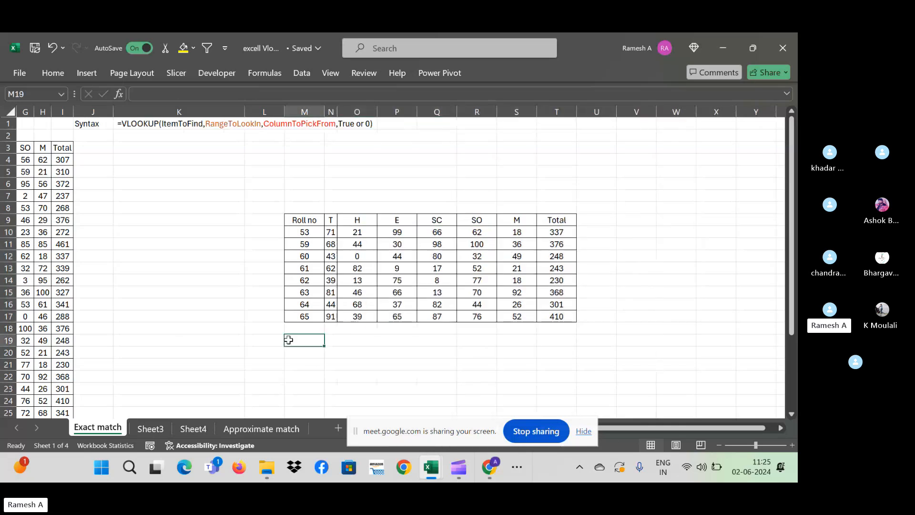
# - Copy roll numbers 70 to 73 into M18:M21 below the lookup table
pyautogui.hotkey('ctrl', 'Left')
pyautogui.hotkey('ctrl', 'Left')
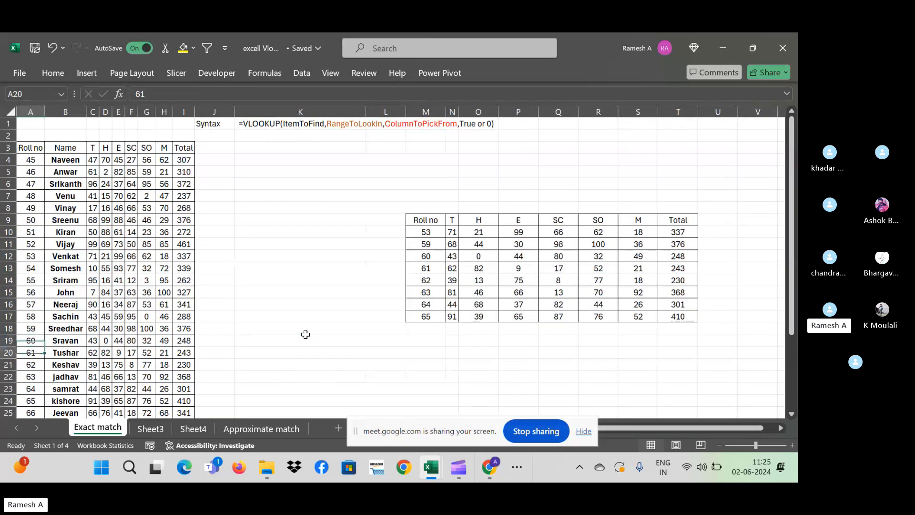
pyautogui.press('Down')
pyautogui.press('Down')
pyautogui.press('Down')
pyautogui.press('Down')
pyautogui.press('Down')
pyautogui.press('Down')
pyautogui.scroll(-2, 306, 334)
pyautogui.press('Down')
pyautogui.press('Down')
pyautogui.press('Down')
pyautogui.press('Down')
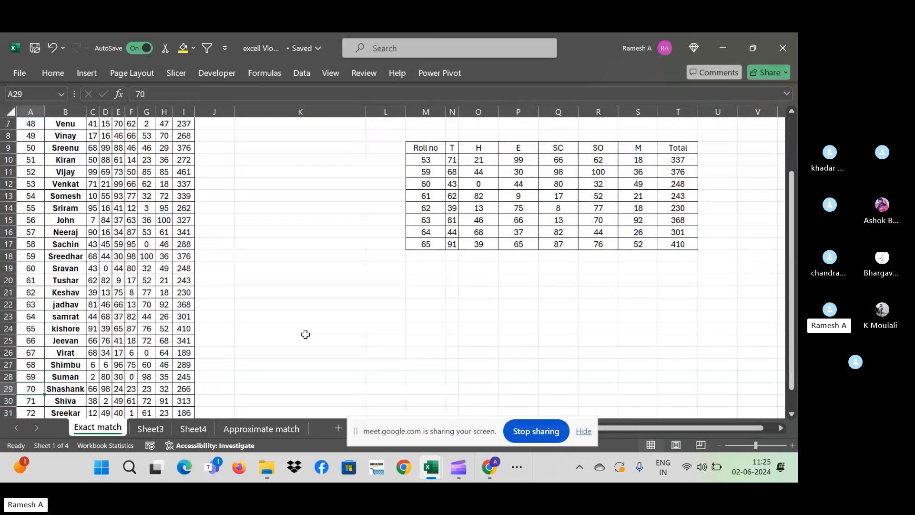
pyautogui.hotkey('shift', 'Down')
pyautogui.hotkey('shift', 'Down')
pyautogui.hotkey('shift', 'Down')
pyautogui.hotkey('ctrl', 'c')
pyautogui.click(436, 245)
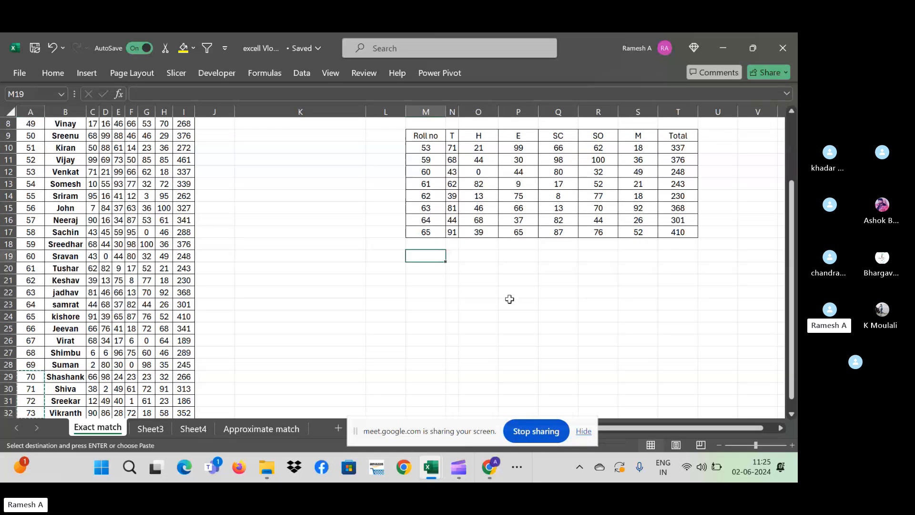
pyautogui.hotkey('shift', 'Down')
pyautogui.hotkey('shift', 'Down')
pyautogui.hotkey('shift', 'Down')
pyautogui.hotkey('ctrl', 'v')
# - Fill the N17:T17 lookup formulas down to row 21 for rolls 70 to 73
pyautogui.hotkey('ctrl', 'Down')
pyautogui.press('Right')
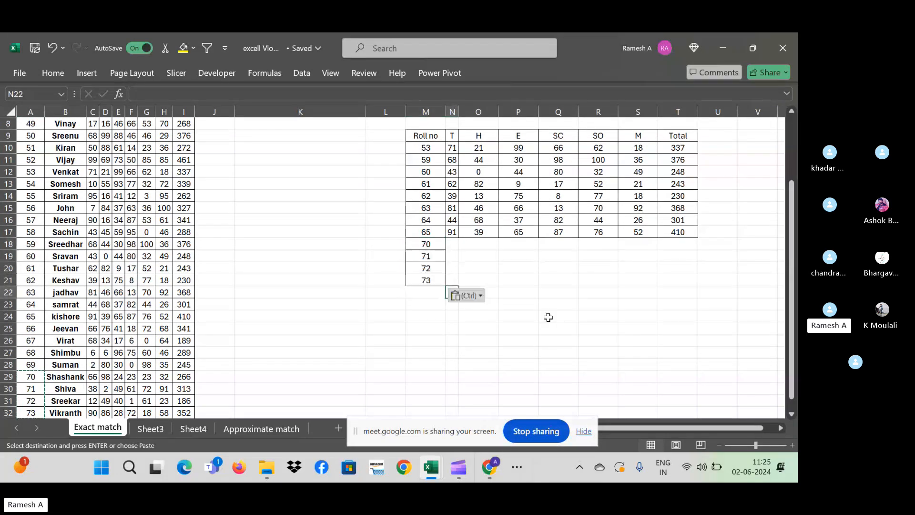
pyautogui.hotkey('shift', 'Right')
pyautogui.hotkey('shift', 'Right')
pyautogui.hotkey('shift', 'Right')
pyautogui.hotkey('shift', 'Right')
pyautogui.hotkey('shift', 'Right')
pyautogui.hotkey('shift', 'Right')
pyautogui.hotkey('ctrl', 'shift', 'Up')
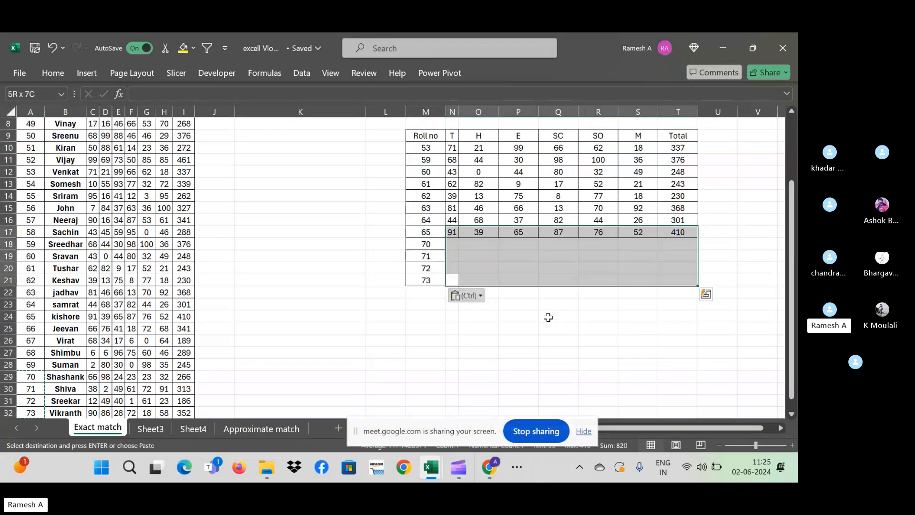
pyautogui.hotkey('ctrl', 'Up')
pyautogui.hotkey('ctrl', 'shift', 'Right')
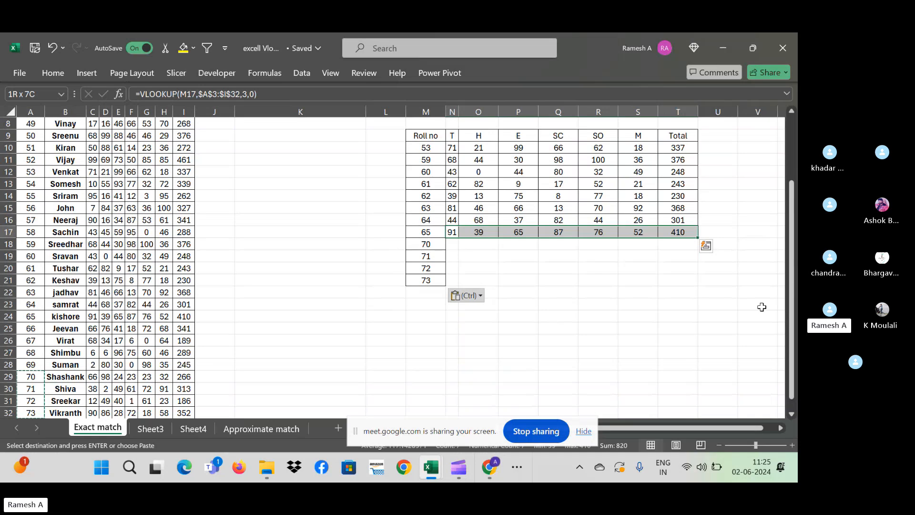
pyautogui.moveTo(698, 239); pyautogui.dragTo(700, 285)
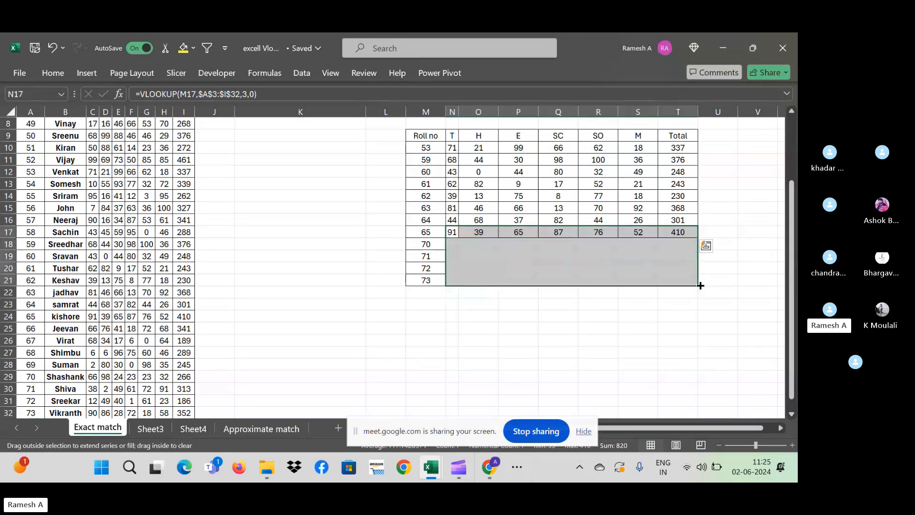
pyautogui.click(424, 352)
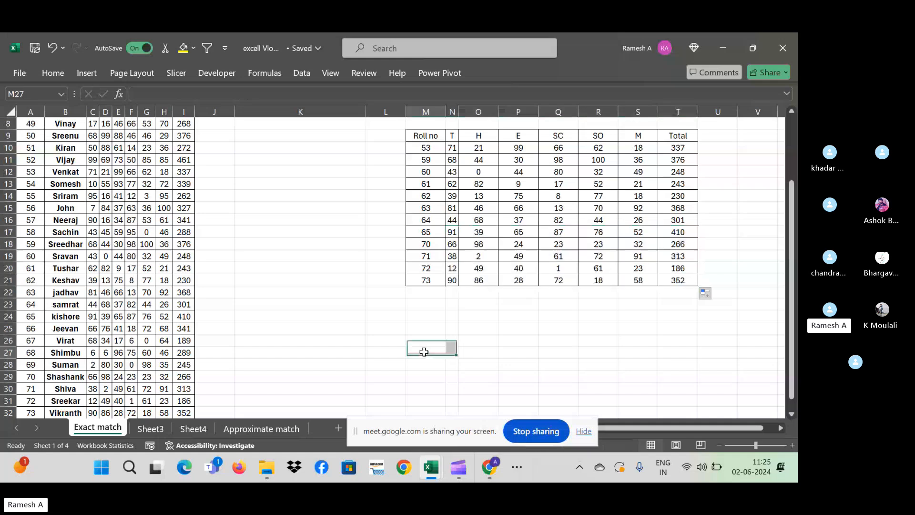
pyautogui.press('Up')
pyautogui.press('Up')
pyautogui.press('Up')
pyautogui.press('Up')
pyautogui.press('Up')
pyautogui.press('Up')
pyautogui.press('Up')
pyautogui.press('Up')
pyautogui.press('Up')
pyautogui.press('Up')
pyautogui.press('Up')
pyautogui.press('Up')
pyautogui.press('Up')
pyautogui.press('Up')
pyautogui.press('Up')
pyautogui.press('Up')
pyautogui.press('Up')
pyautogui.press('Up')
pyautogui.press('Up')
pyautogui.press('Up')
pyautogui.press('Up')
pyautogui.press('Up')
pyautogui.press('Up')
pyautogui.press('Up')
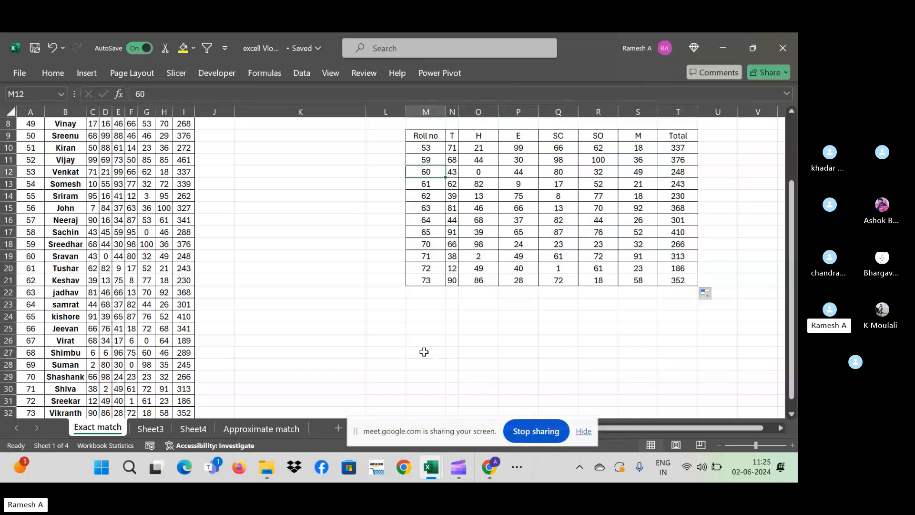
pyautogui.press('Left')
pyautogui.press('Left')
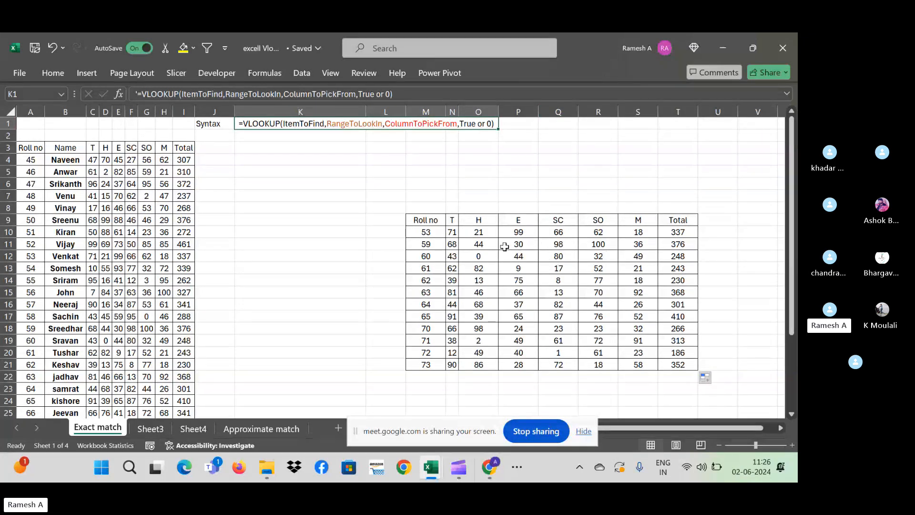
# - Copy the T-to-Total headers with the first row of lookup formulas (N9:U10)
pyautogui.click(426, 327)
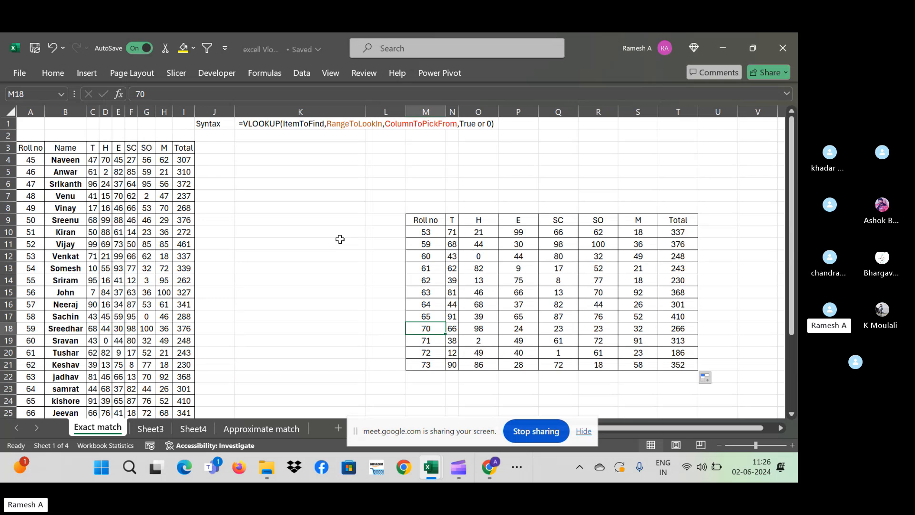
pyautogui.click(418, 233)
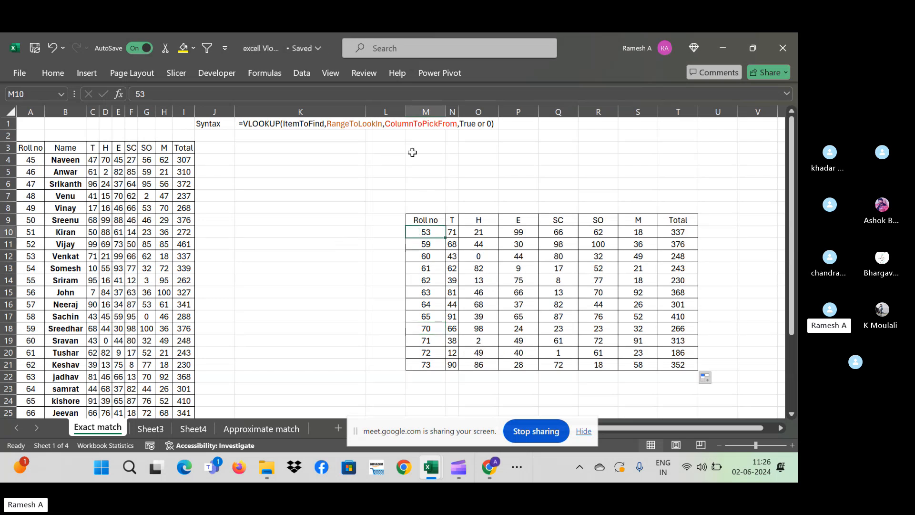
pyautogui.click(382, 157)
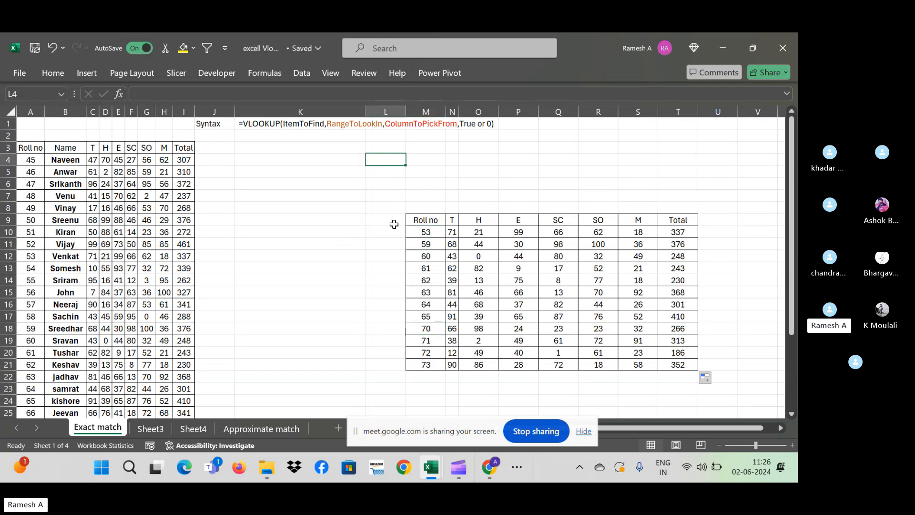
pyautogui.press('Down')
pyautogui.press('Down')
pyautogui.press('Down')
pyautogui.press('Down')
pyautogui.press('Down')
pyautogui.press('Down')
pyautogui.press('Right')
pyautogui.press('Right')
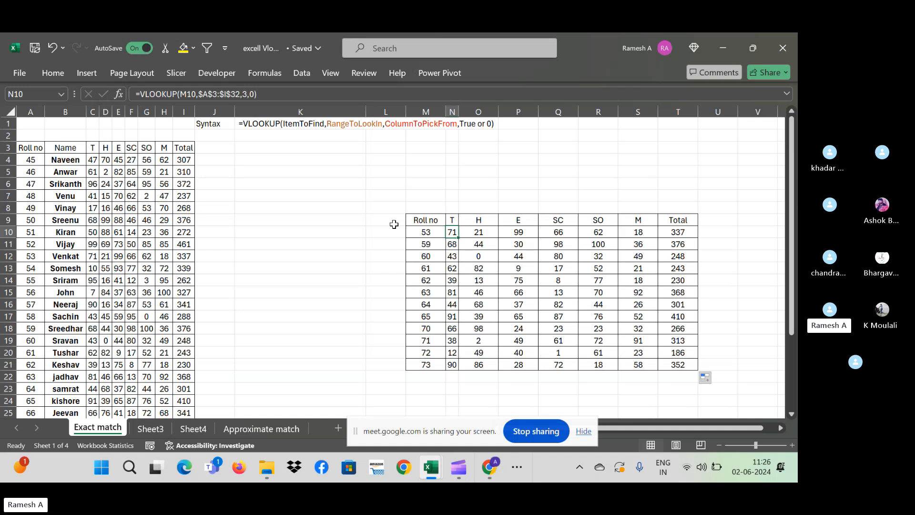
pyautogui.hotkey('ctrl', 'shift', 'Right')
pyautogui.hotkey('ctrl', 'c')
pyautogui.press('Up')
pyautogui.press('Up')
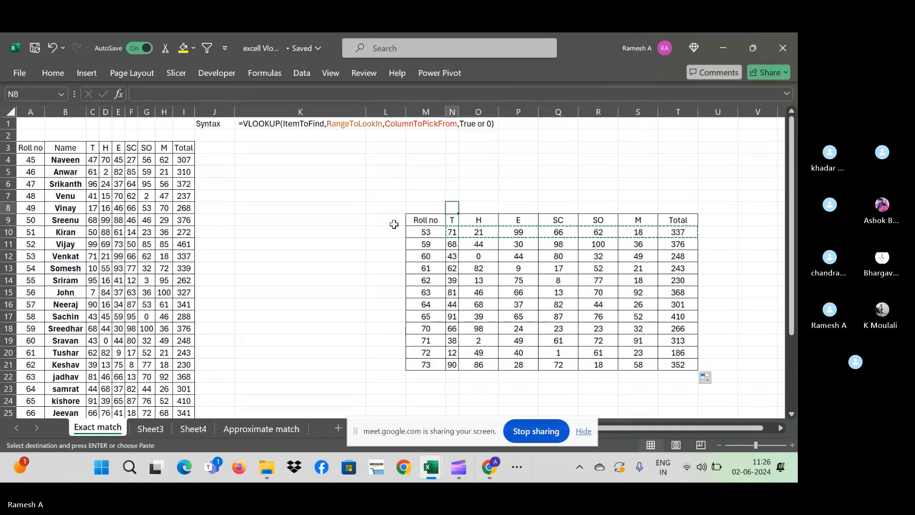
pyautogui.press('Down')
pyautogui.hotkey('shift', 'Down')
pyautogui.hotkey('shift', 'Right')
pyautogui.hotkey('shift', 'Right')
pyautogui.hotkey('shift', 'Right')
pyautogui.hotkey('shift', 'Right')
pyautogui.hotkey('shift', 'Right')
pyautogui.hotkey('shift', 'Right')
pyautogui.hotkey('shift', 'Right')
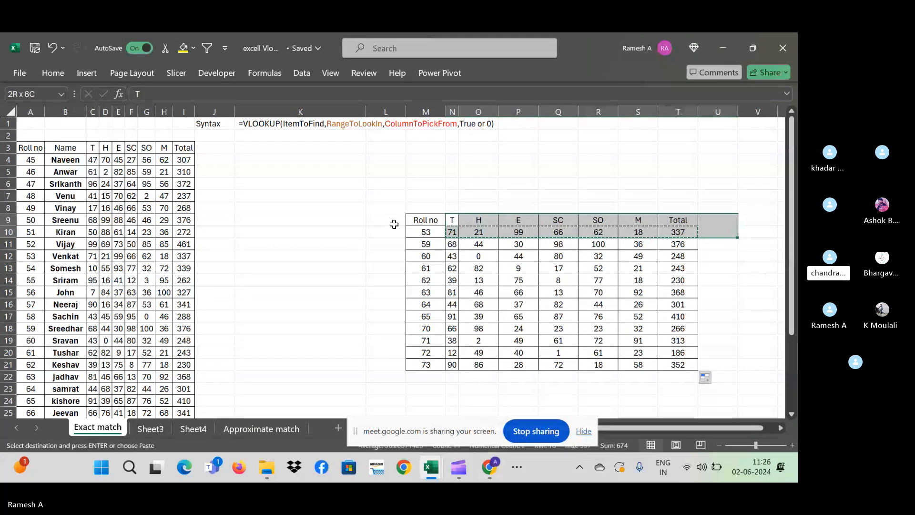
# - Paste the copied headers and formulas at O3 above the table, showing #N/A
pyautogui.press('Up')
pyautogui.press('Up')
pyautogui.press('Up')
pyautogui.press('Up')
pyautogui.press('Up')
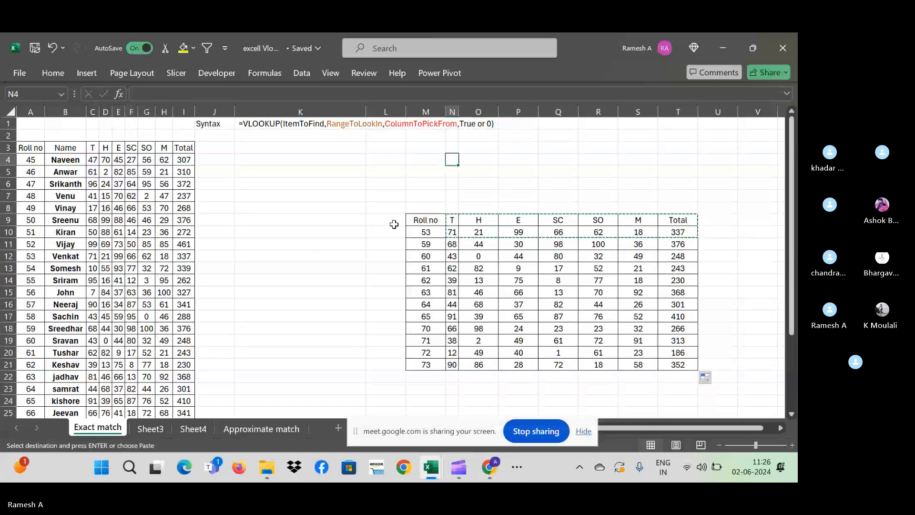
pyautogui.press('Right')
pyautogui.press('Up')
pyautogui.hotkey('ctrl', 'v')
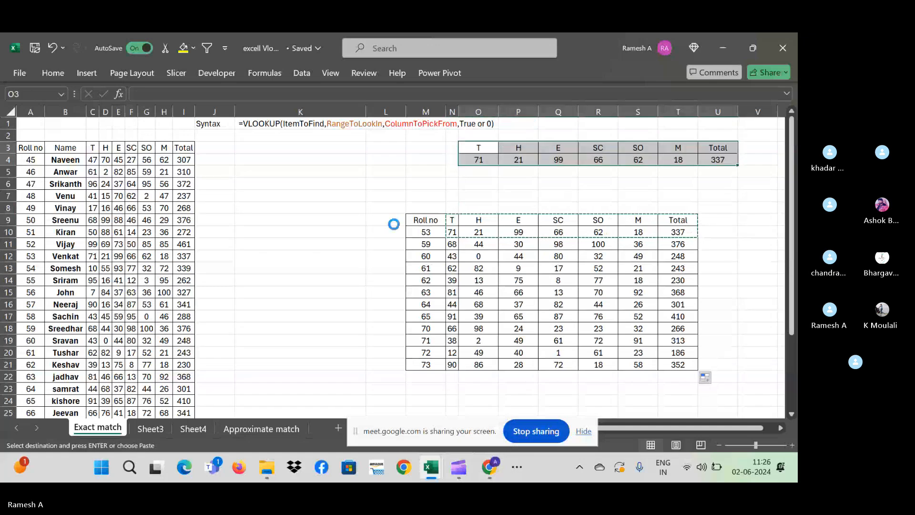
pyautogui.press('Down')
pyautogui.press('Left')
pyautogui.press('Left')
pyautogui.press('Right')
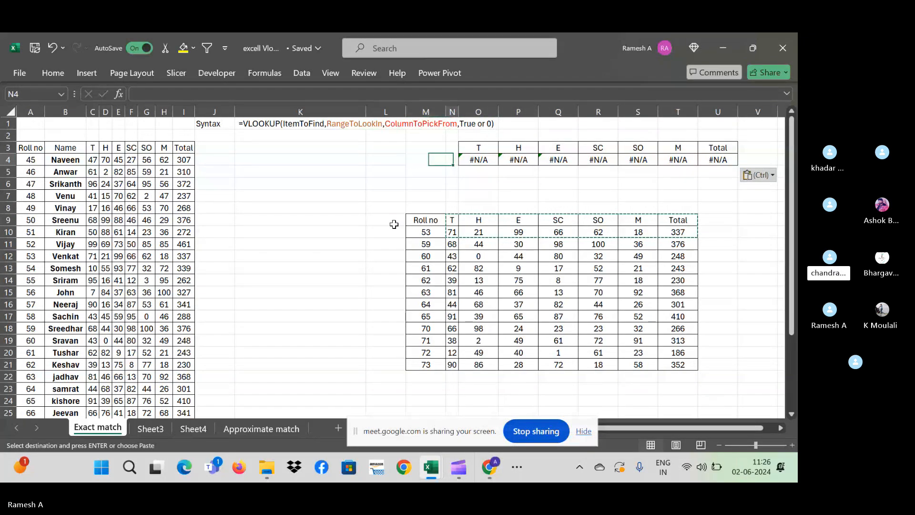
pyautogui.press('Right')
pyautogui.press('Left')
pyautogui.press('Left')
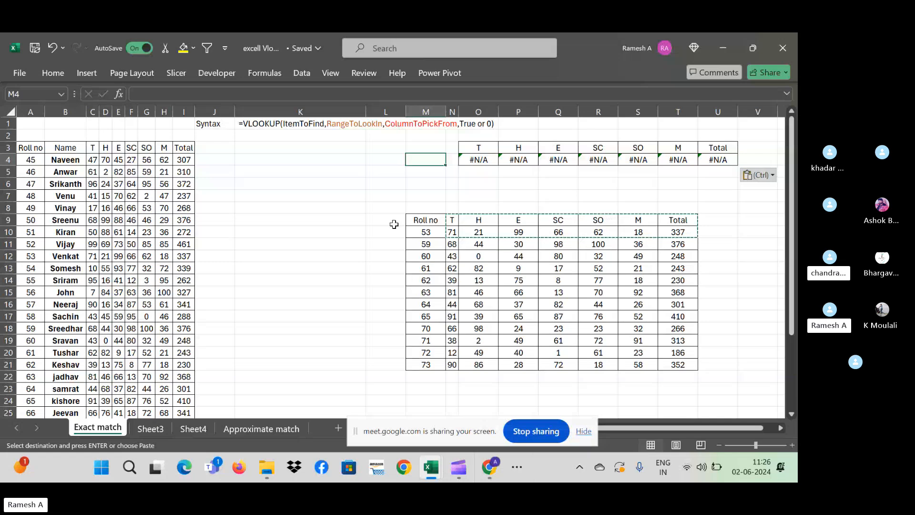
# - Widen column N and try 'Roll no' and 54 in N3:N4, then undo the entries
pyautogui.moveTo(458, 112); pyautogui.dragTo(495, 111)
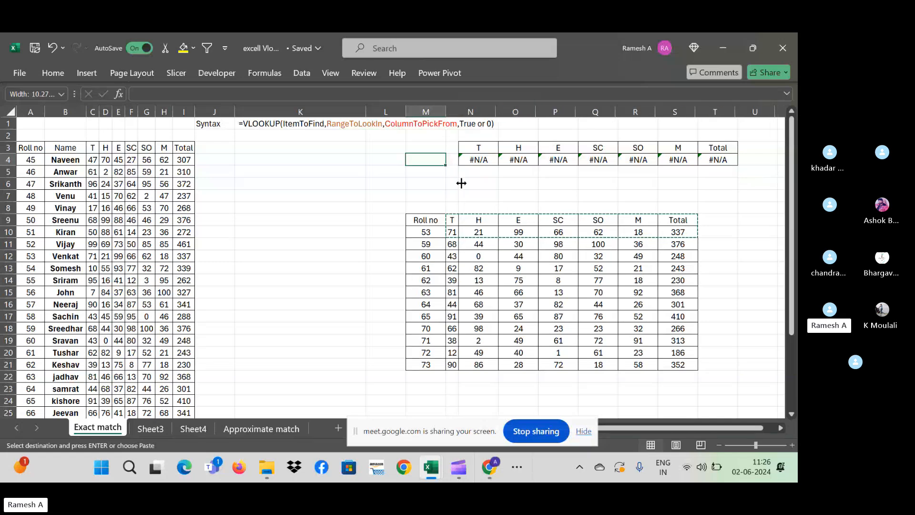
pyautogui.click(455, 160)
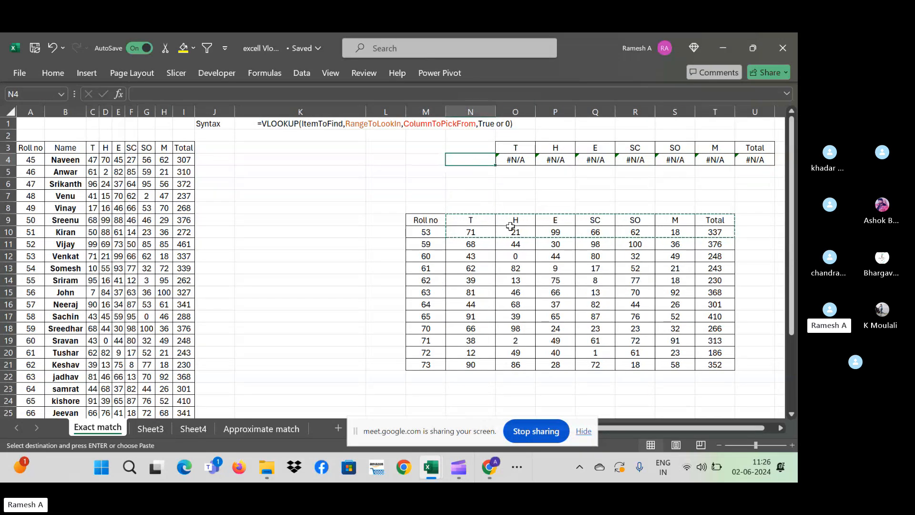
pyautogui.press('Escape')
pyautogui.press('Up')
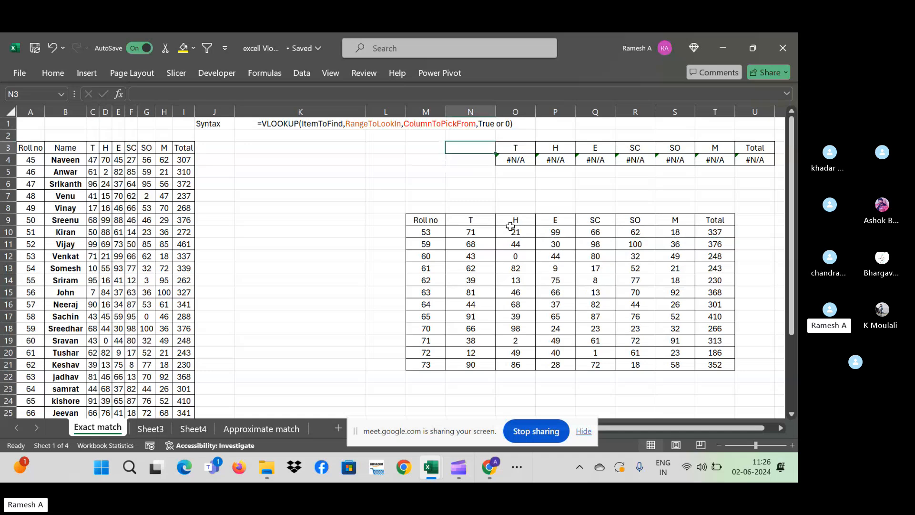
pyautogui.write('Rol')
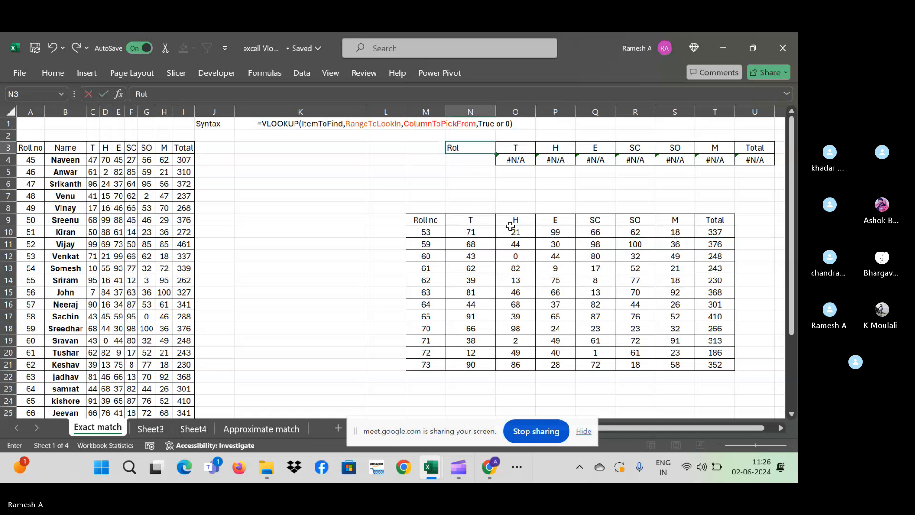
pyautogui.write('l no')
pyautogui.press('Return')
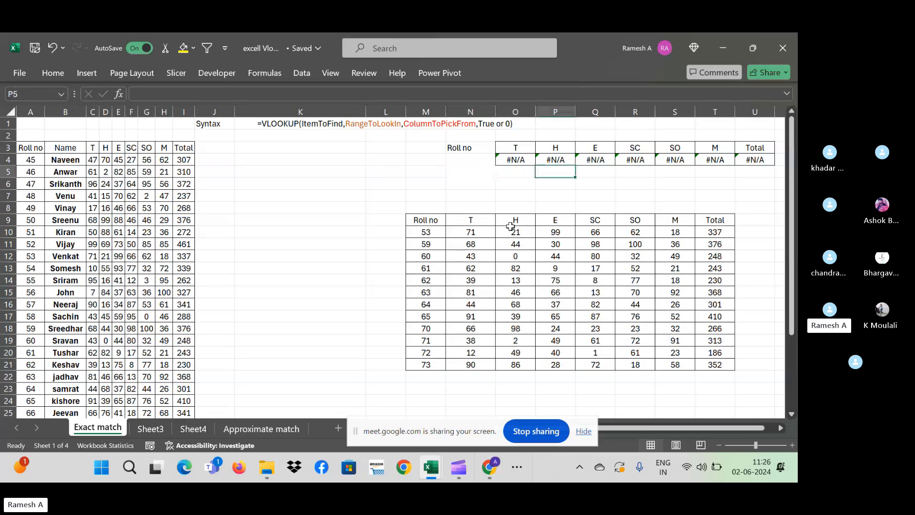
pyautogui.write('54')
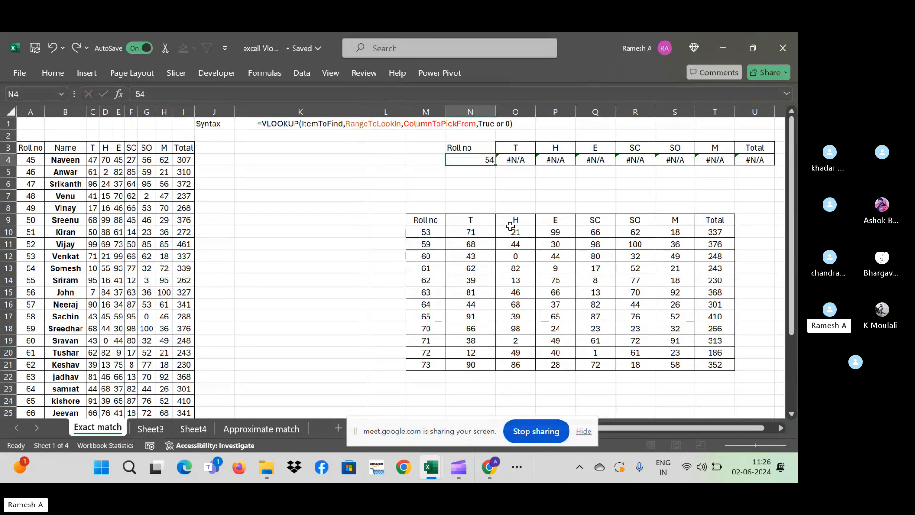
pyautogui.press('Return')
pyautogui.press('Up')
pyautogui.press('Up')
pyautogui.hotkey('ctrl', 'z')
pyautogui.hotkey('ctrl', 'z')
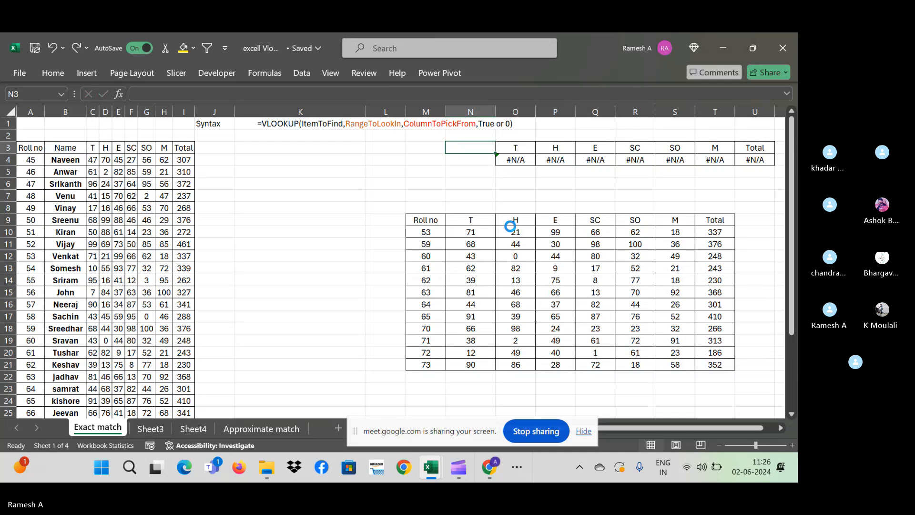
# - Undo the column N widening and clear the pasted headers and results in O3:U4
pyautogui.hotkey('ctrl', 'z')
pyautogui.hotkey('ctrl', 'z')
pyautogui.press('Right')
pyautogui.press('Up')
pyautogui.press('Up')
pyautogui.press('Up')
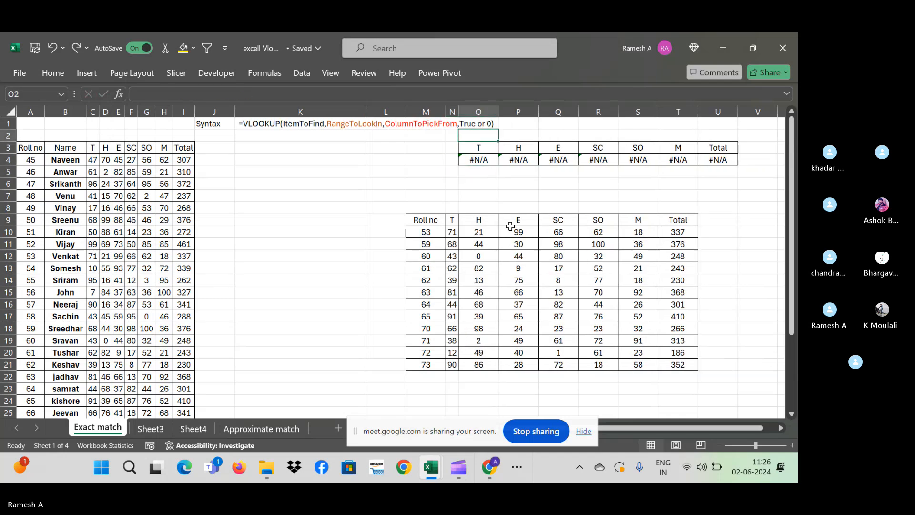
pyautogui.press('Down')
pyautogui.hotkey('ctrl', 'shift', 'Right')
pyautogui.hotkey('shift', 'Down')
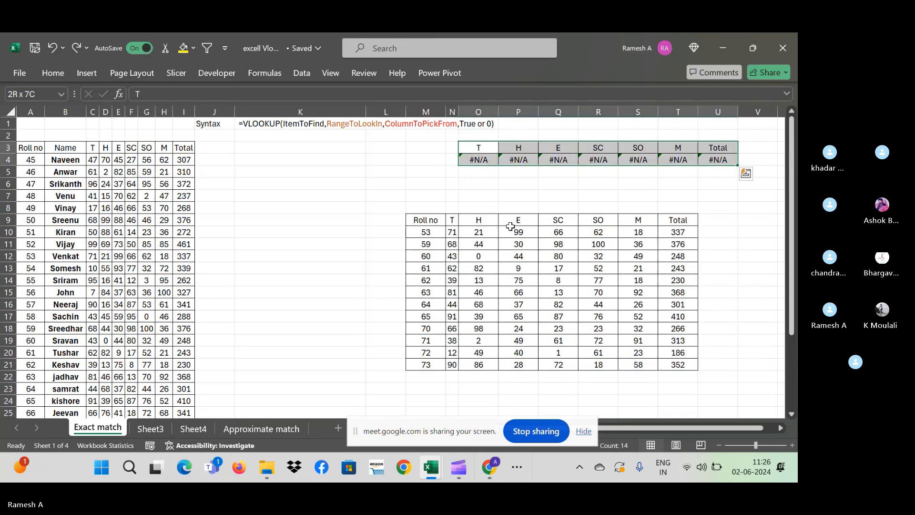
pyautogui.press('Delete')
# - Copy the Roll no header and first table row (M9:T10) and paste at M3
pyautogui.press('Down')
pyautogui.hotkey('ctrl', 'Down')
pyautogui.press('Left')
pyautogui.press('Left')
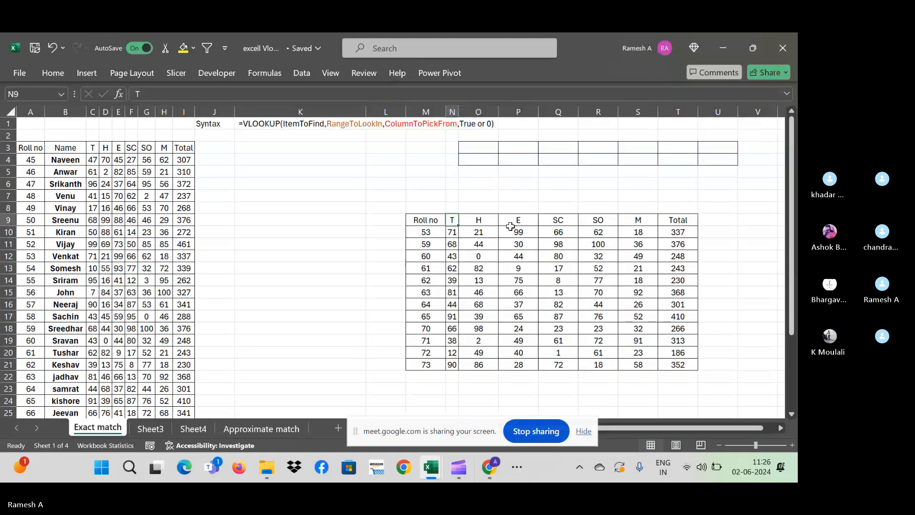
pyautogui.hotkey('shift', 'Down')
pyautogui.hotkey('shift', 'Right')
pyautogui.hotkey('ctrl', 'shift', 'Right')
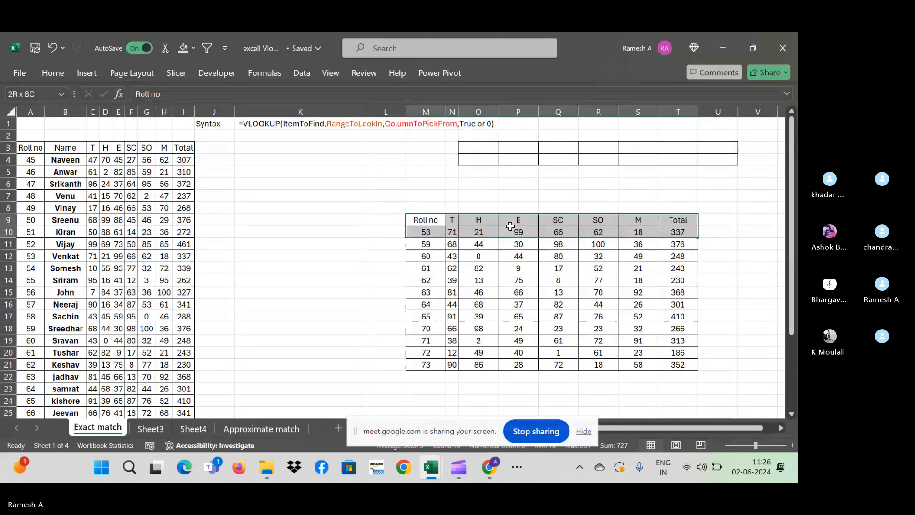
pyautogui.hotkey('ctrl', 'c')
pyautogui.press('Up')
pyautogui.press('Up')
pyautogui.press('Up')
pyautogui.press('Up')
pyautogui.press('Up')
pyautogui.press('Up')
pyautogui.hotkey('ctrl', 'v')
# - Delete roll number 53 from M4 so the lookup row shows #N/A
pyautogui.press('Down')
pyautogui.press('Down')
pyautogui.press('Down')
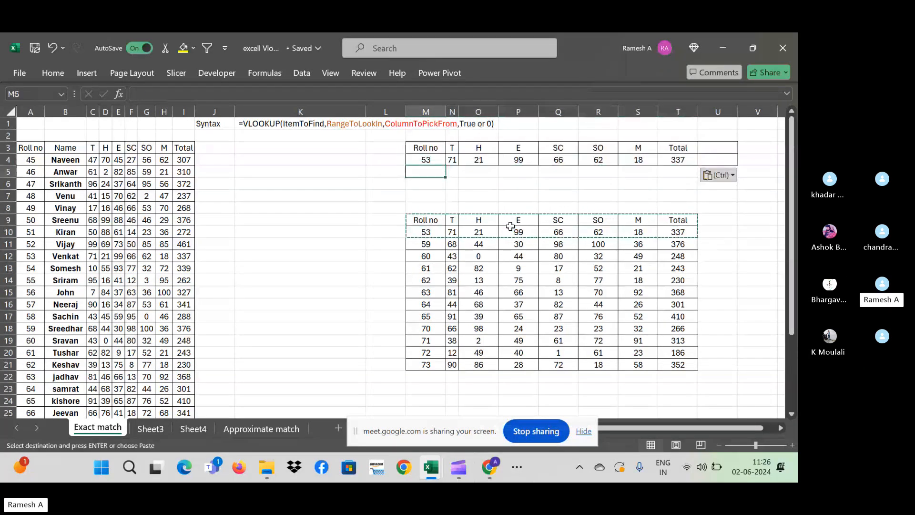
pyautogui.press('Up')
pyautogui.press('Up')
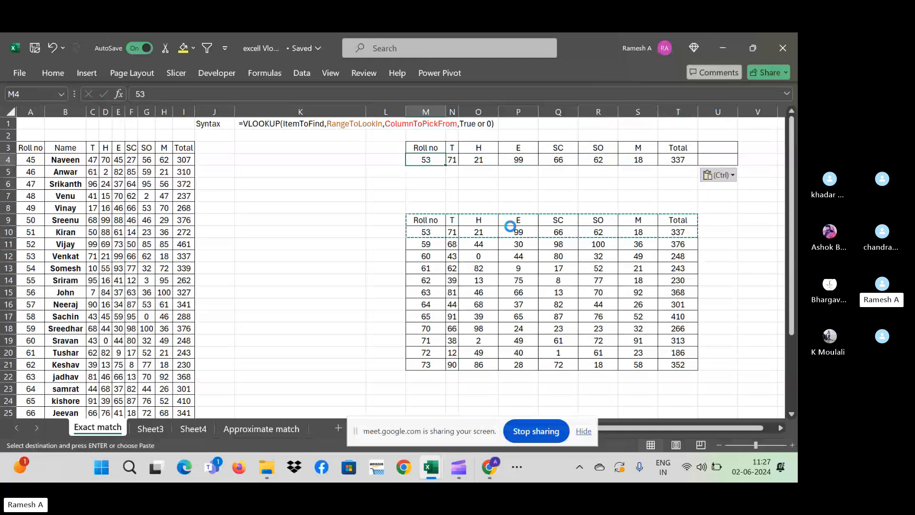
pyautogui.press('Escape')
pyautogui.press('Delete')
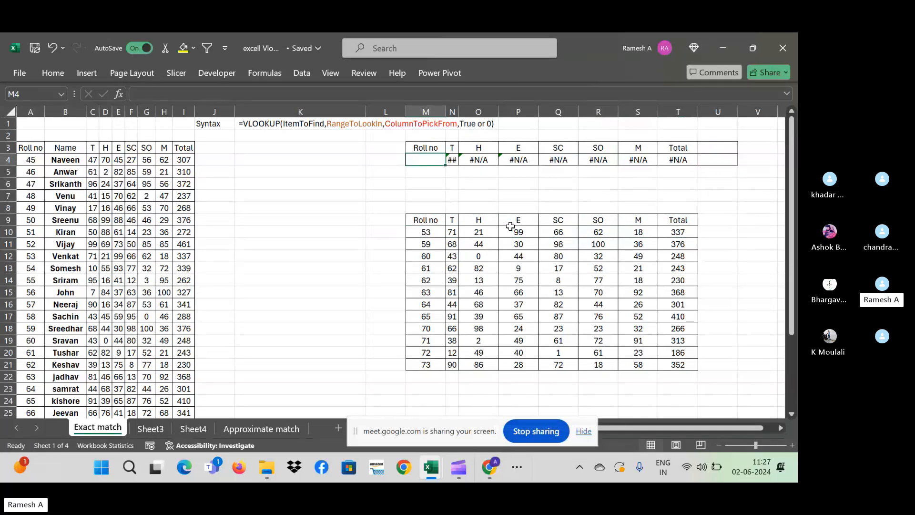
# - Enter roll number 76 in the lookup cell and inspect the neighbouring lookup formula
pyautogui.write('76')
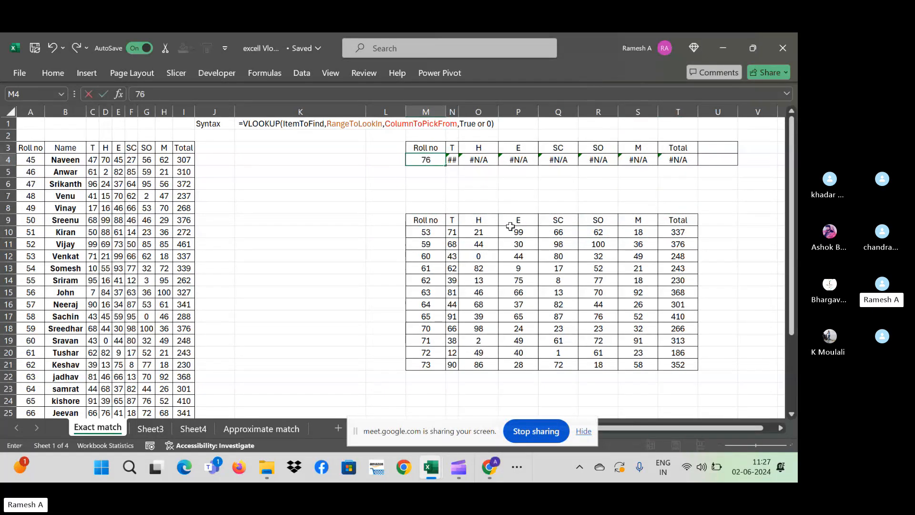
pyautogui.press('Return')
pyautogui.press('Up')
pyautogui.press('Right')
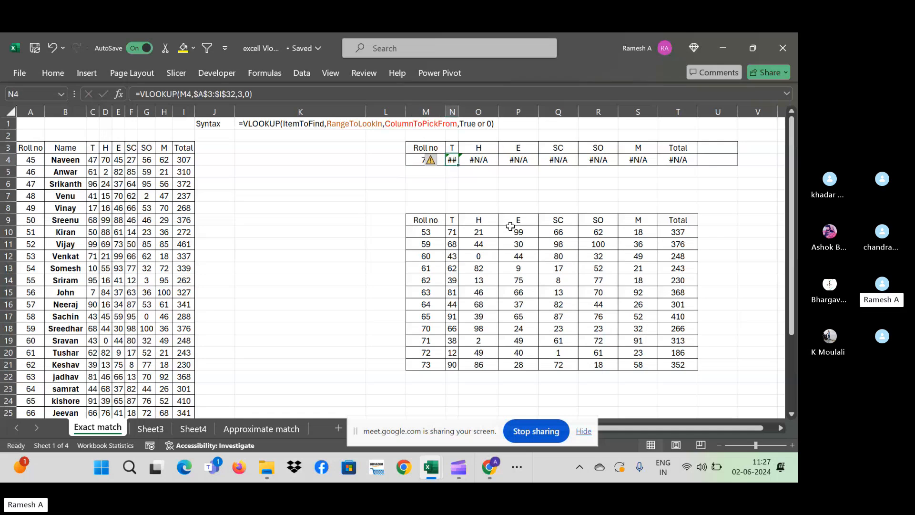
pyautogui.press('Left')
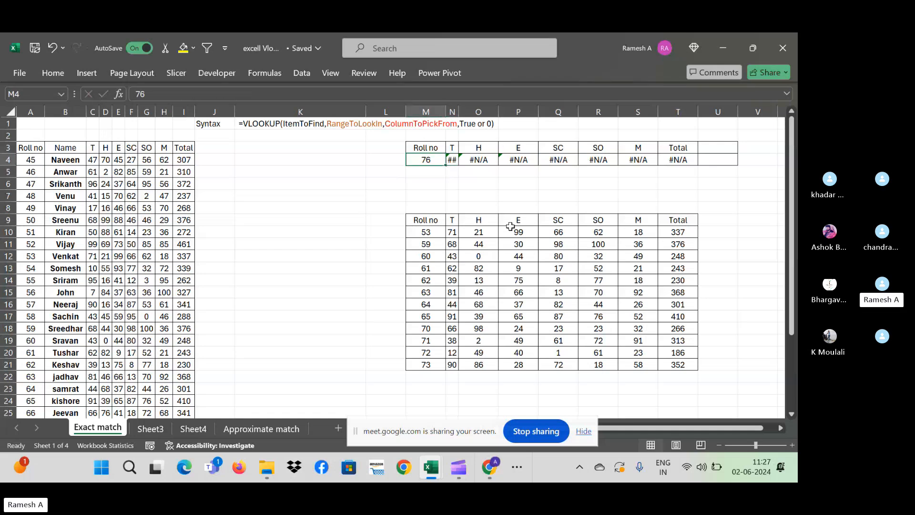
pyautogui.press('Left')
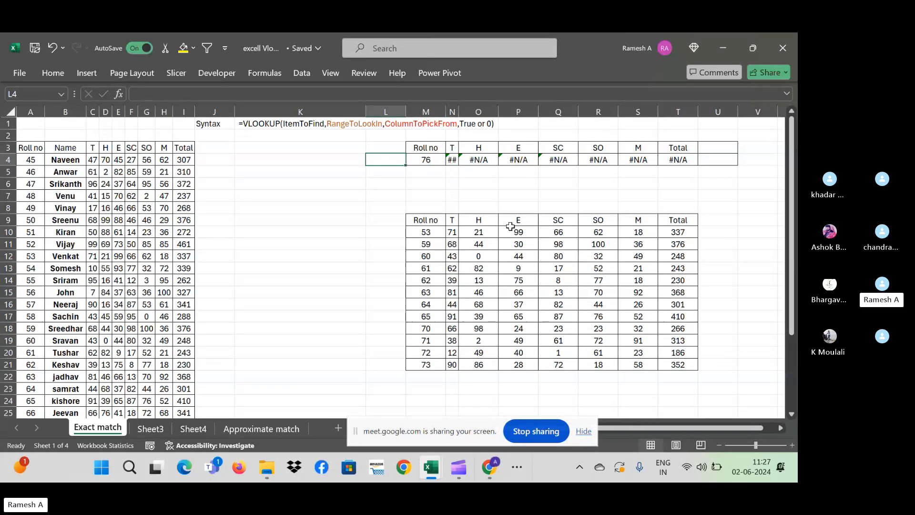
pyautogui.press('Right')
# - Enter roll number 51 and check the VLOOKUP formulas across row 4
pyautogui.write('51')
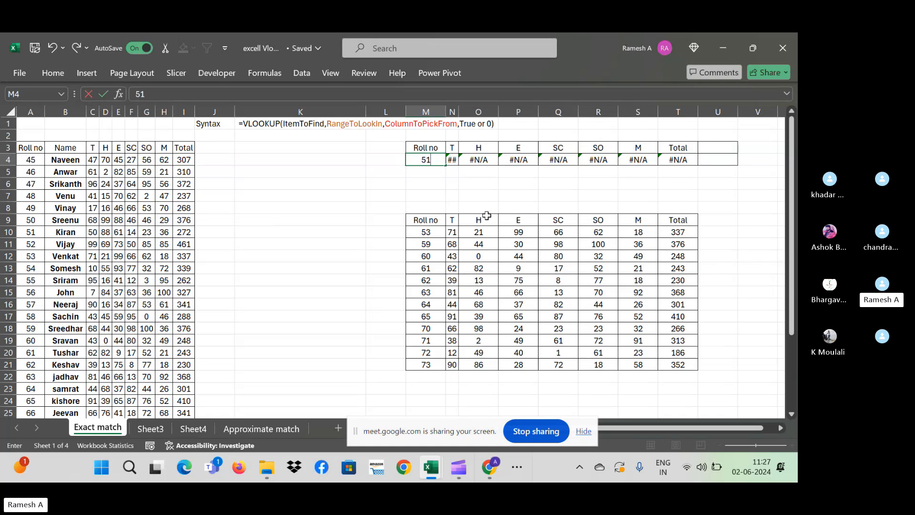
pyautogui.press('Return')
pyautogui.press('Up')
pyautogui.press('Right')
pyautogui.press('Right')
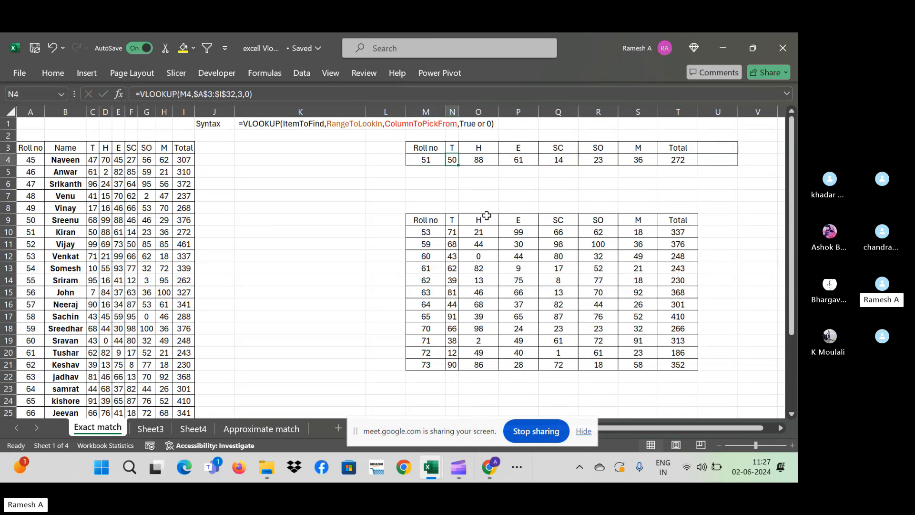
pyautogui.press('Left')
pyautogui.press('Left')
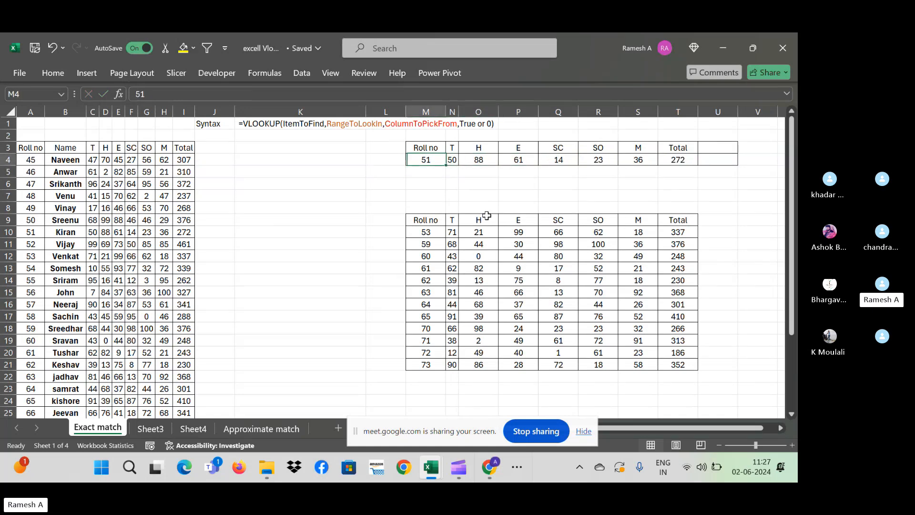
pyautogui.press('Right')
pyautogui.press('Right')
pyautogui.press('Right')
pyautogui.press('Right')
pyautogui.press('Right')
pyautogui.press('Right')
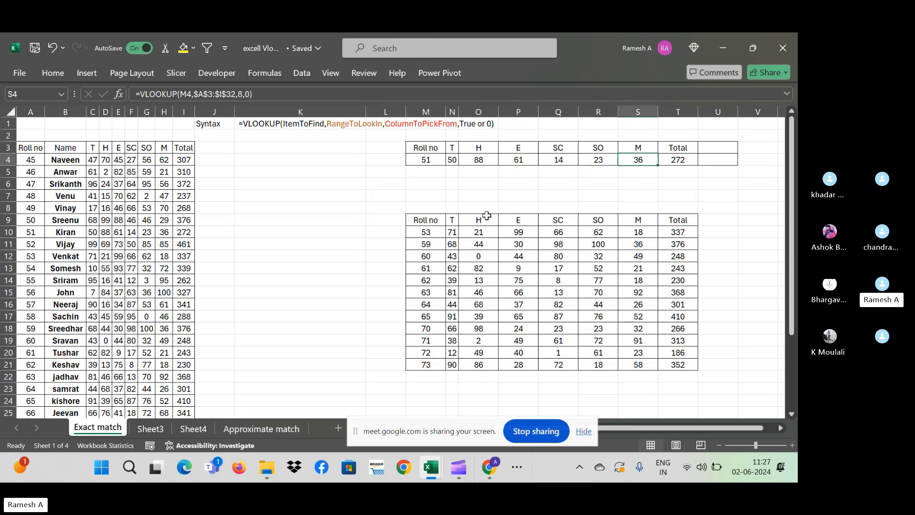
pyautogui.press('Left')
pyautogui.press('Left')
pyautogui.press('Left')
pyautogui.press('Left')
pyautogui.press('Left')
pyautogui.press('Left')
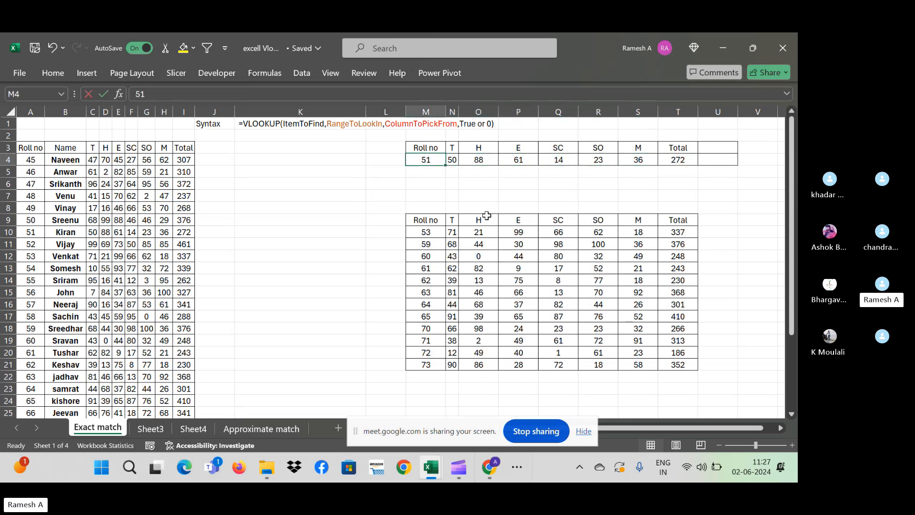
# - Enter roll number 62, returning marks 39, 13, 75, 8, 77, 18 and total 230
pyautogui.write('62')
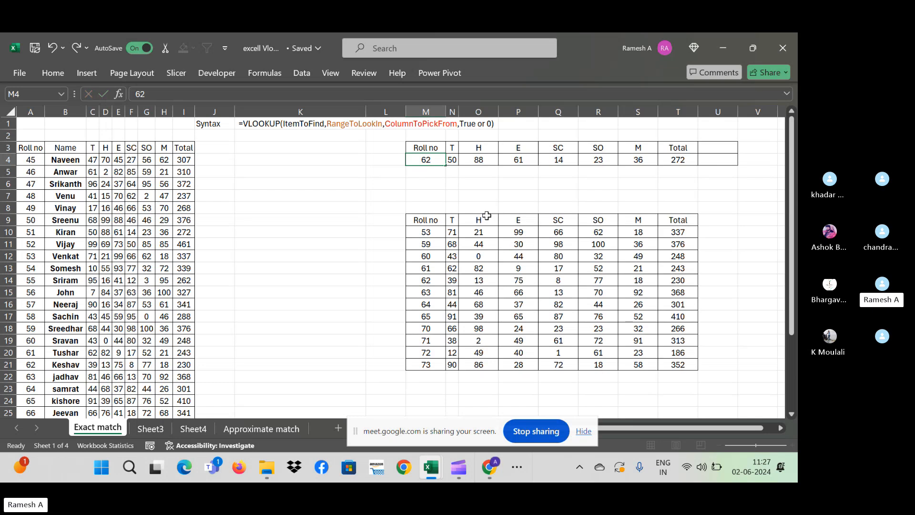
pyautogui.press('Return')
pyautogui.press('Left')
pyautogui.press('Down')
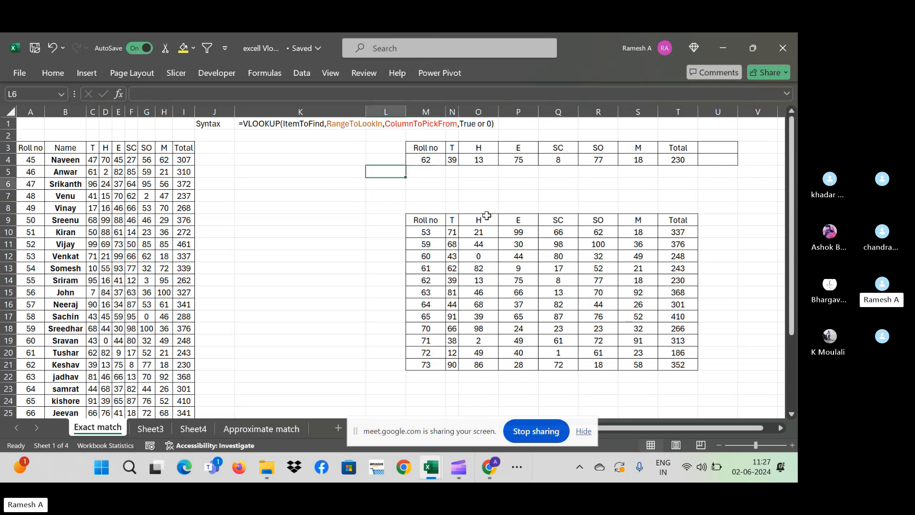
pyautogui.press('Down')
pyautogui.press('Down')
pyautogui.press('Down')
pyautogui.press('Down')
pyautogui.press('Down')
pyautogui.press('Down')
pyautogui.press('Down')
pyautogui.press('Down')
pyautogui.press('Down')
pyautogui.press('Down')
pyautogui.press('Down')
pyautogui.press('Down')
pyautogui.press('Right')
pyautogui.press('Right')
pyautogui.press('Right')
pyautogui.press('Down')
pyautogui.press('Down')
pyautogui.press('Down')
pyautogui.press('Down')
pyautogui.press('Down')
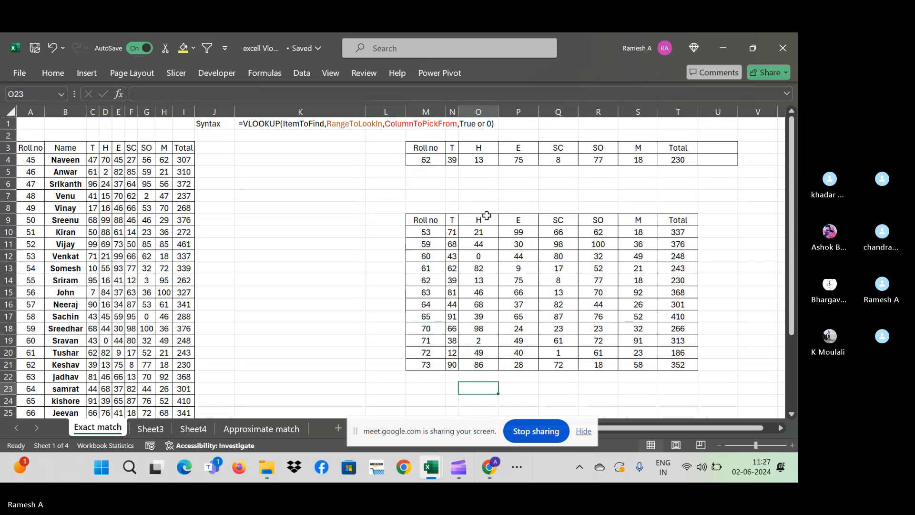
pyautogui.press('Right')
pyautogui.press('Right')
pyautogui.press('Right')
pyautogui.press('Right')
pyautogui.press('Right')
pyautogui.press('Right')
pyautogui.press('Right')
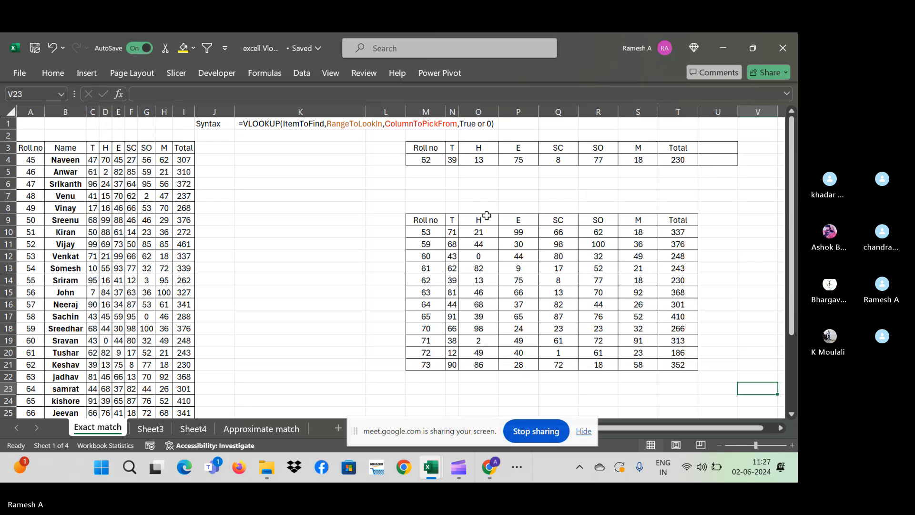
pyautogui.press('Right')
pyautogui.press('Down')
pyautogui.hscroll(-2, 486, 215)
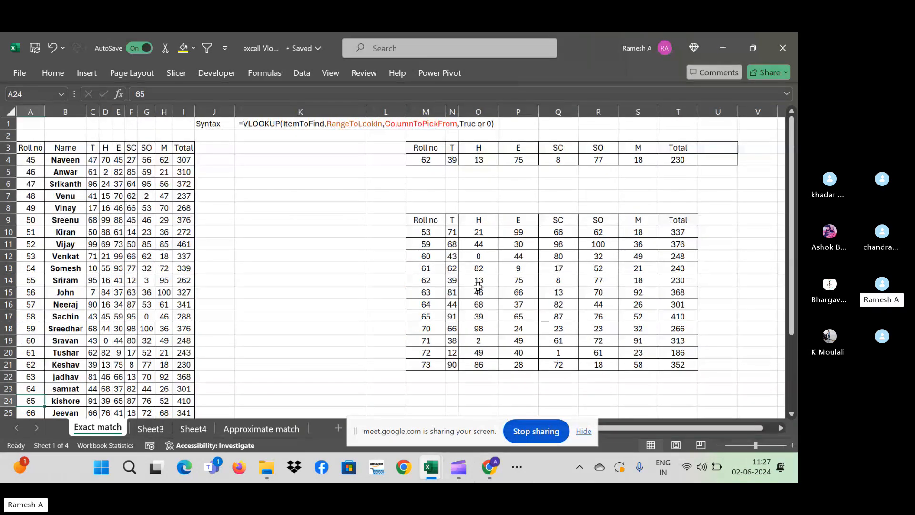
pyautogui.click(477, 292)
# - Select the looked-up marks and totals in N10:T21 and delete them
pyautogui.press('Up')
pyautogui.press('Up')
pyautogui.press('Up')
pyautogui.press('Up')
pyautogui.press('Up')
pyautogui.press('Left')
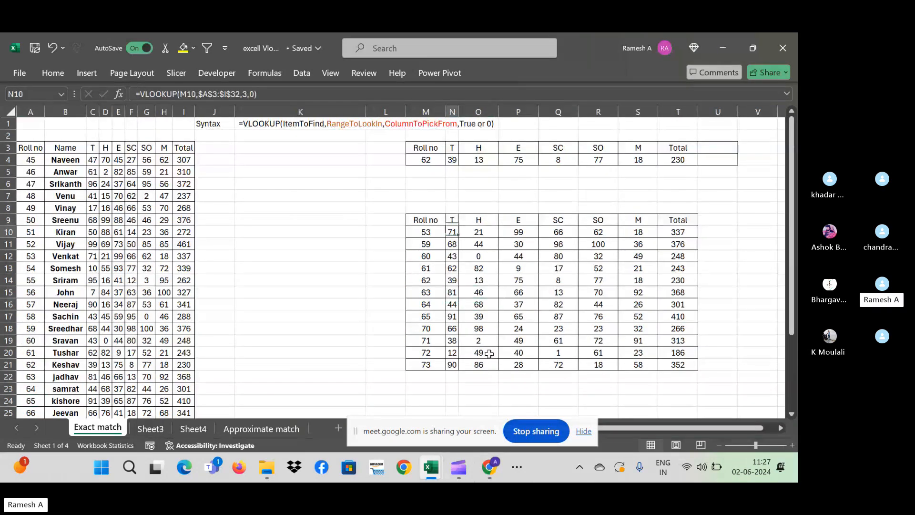
pyautogui.hotkey('ctrl', 'shift', 'Right')
pyautogui.hotkey('ctrl', 'shift', 'Down')
pyautogui.press('Delete')
pyautogui.press('Up')
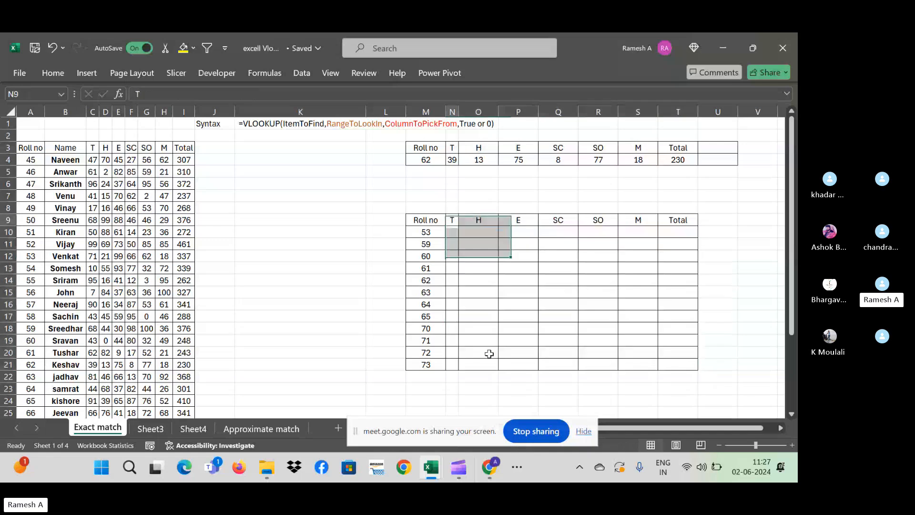
pyautogui.press('Down')
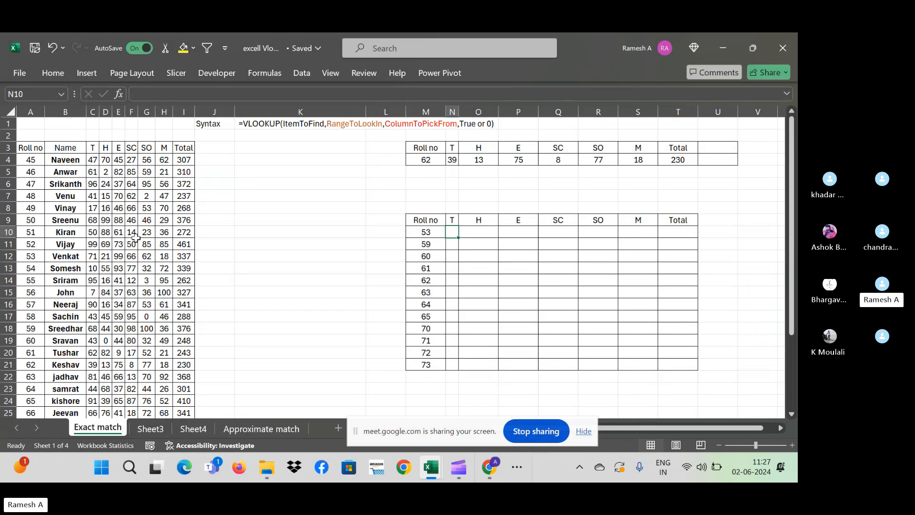
# - On the Approximate match sheet, select and copy the Customers and Sale table
pyautogui.click(157, 431)
pyautogui.click(261, 428)
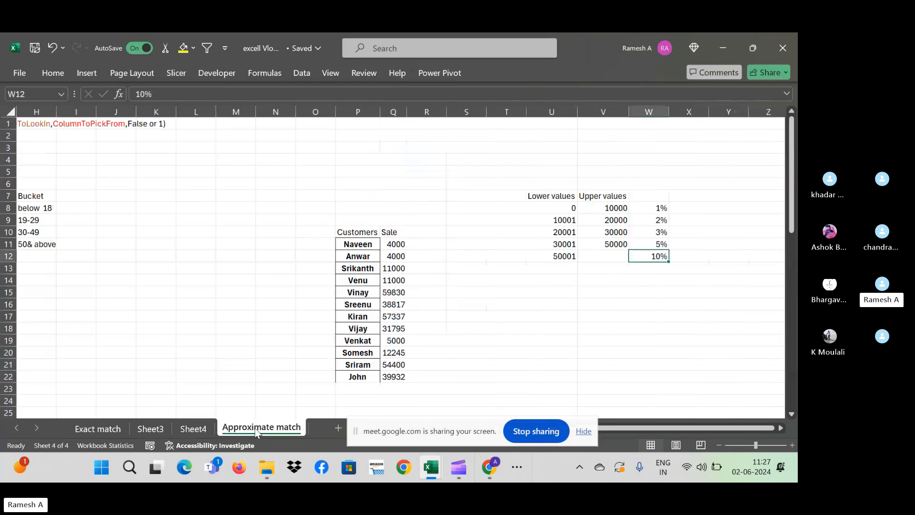
pyautogui.click(241, 294)
pyautogui.press('Right')
pyautogui.press('Right')
pyautogui.press('Right')
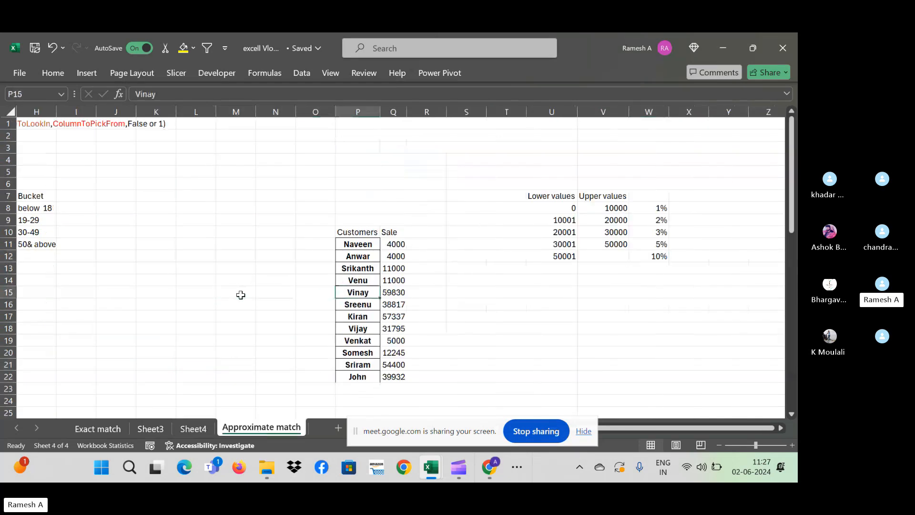
pyautogui.press('Up')
pyautogui.press('Up')
pyautogui.press('Up')
pyautogui.press('Up')
pyautogui.press('Up')
pyautogui.press('Up')
pyautogui.press('Down')
pyautogui.hotkey('shift', 'Right')
pyautogui.hotkey('ctrl', 'shift', 'Down')
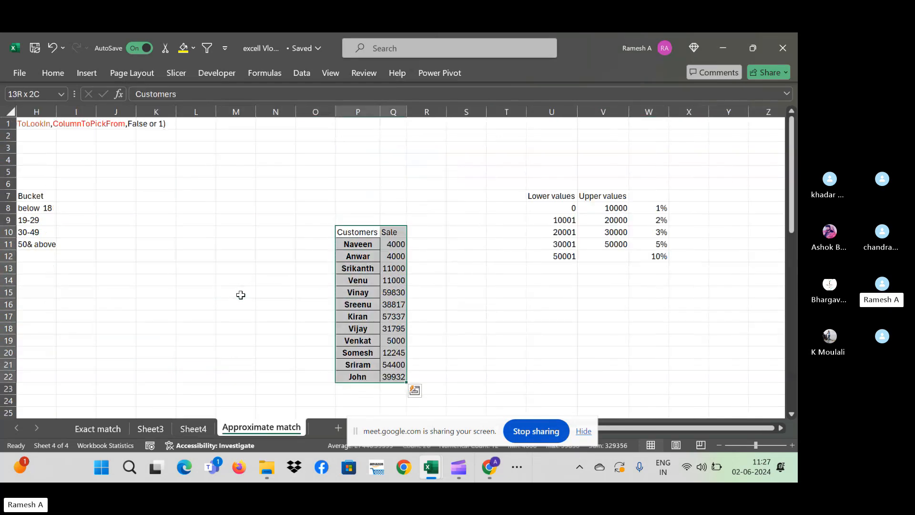
pyautogui.hotkey('ctrl', 'c')
pyautogui.press('Down')
pyautogui.press('Down')
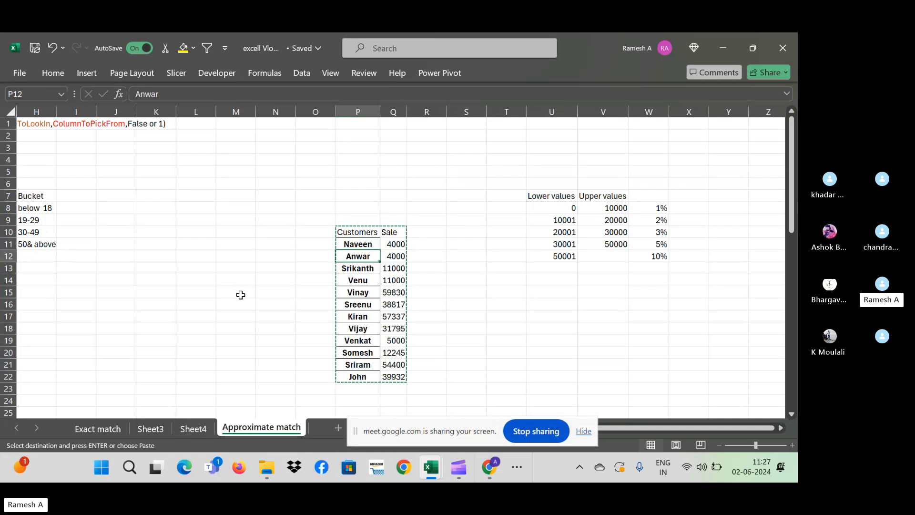
pyautogui.press('Up')
pyautogui.press('Up')
pyautogui.press('Down')
pyautogui.press('Down')
pyautogui.press('Down')
pyautogui.press('Down')
pyautogui.press('Down')
pyautogui.press('Down')
pyautogui.press('Down')
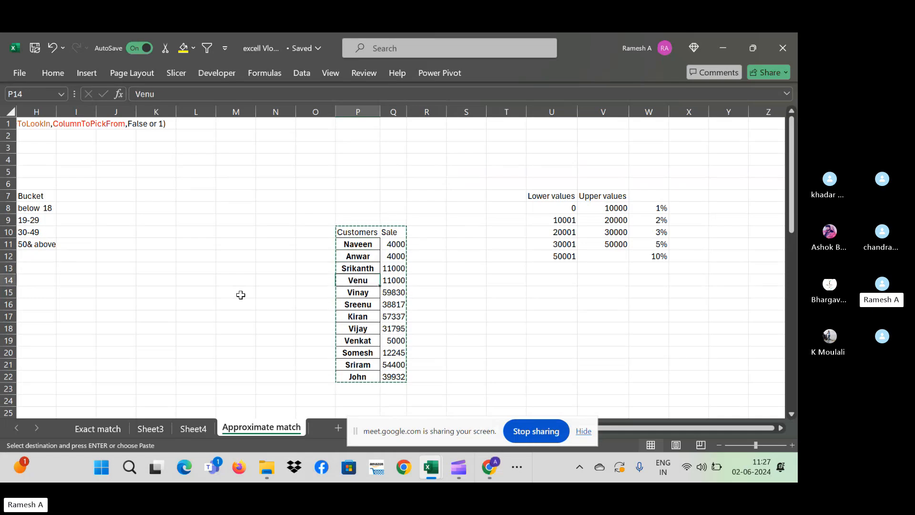
pyautogui.press('Down')
pyautogui.press('Down')
pyautogui.press('Down')
pyautogui.press('Up')
pyautogui.press('Up')
pyautogui.press('Left')
pyautogui.press('Left')
pyautogui.press('Left')
pyautogui.press('Left')
pyautogui.press('Left')
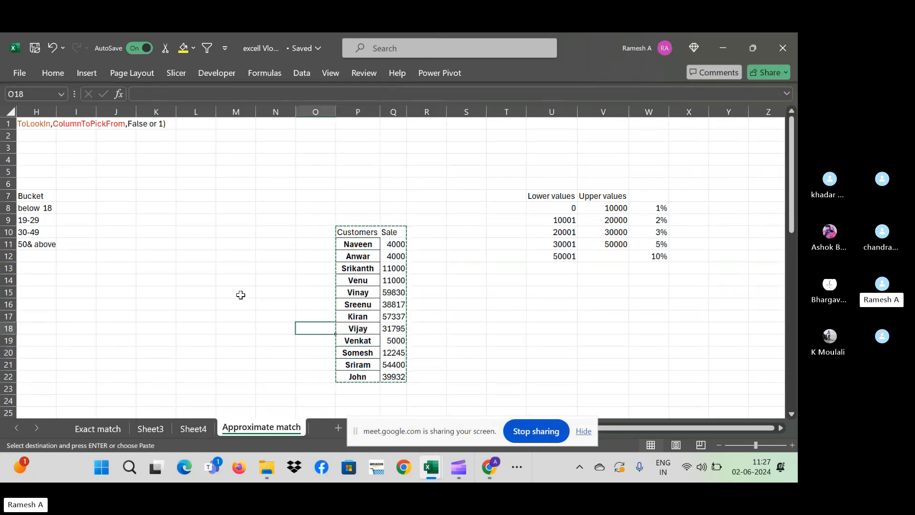
pyautogui.press('Home')
pyautogui.press('Up')
pyautogui.press('Up')
pyautogui.press('Up')
pyautogui.press('Up')
pyautogui.press('Up')
pyautogui.press('Up')
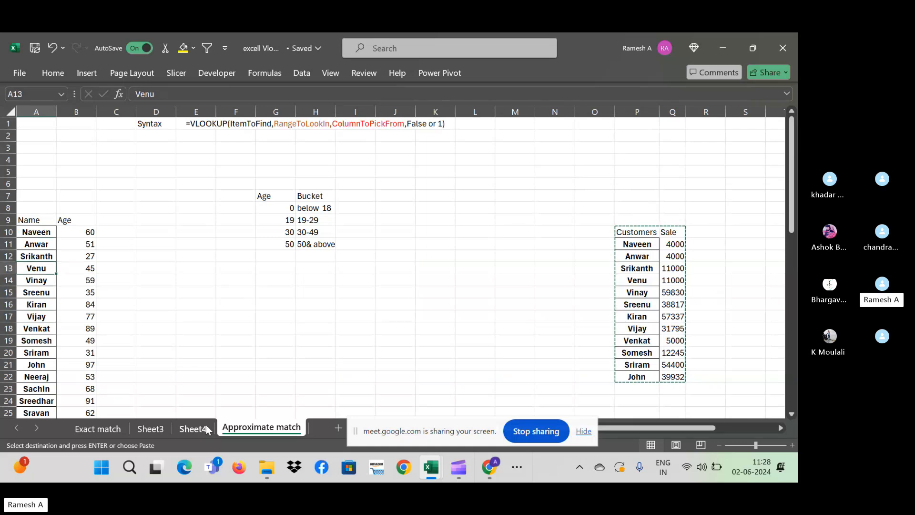
# - On Sheet4, select the Name, Qty and Sale table columns
pyautogui.click(193, 428)
pyautogui.click(290, 280)
pyautogui.press('Right')
pyautogui.press('Right')
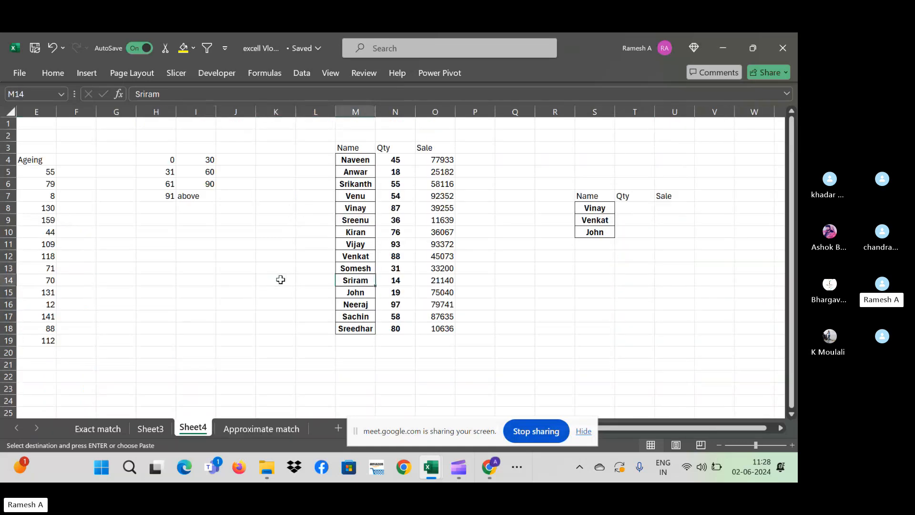
pyautogui.hotkey('ctrl', 'Up')
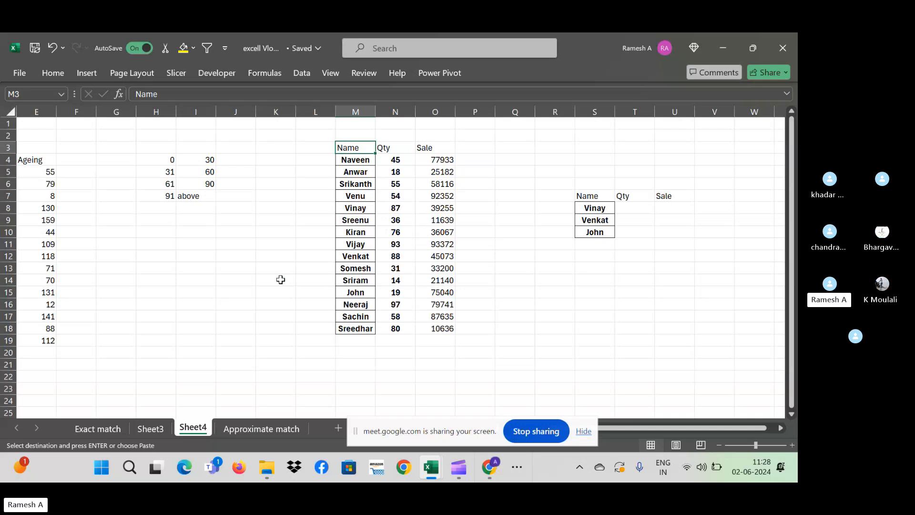
pyautogui.hotkey('ctrl', 'shift', 'Down')
pyautogui.hotkey('ctrl', 'Right')
pyautogui.press('Down')
pyautogui.hotkey('ctrl', 'shift', 'Down')
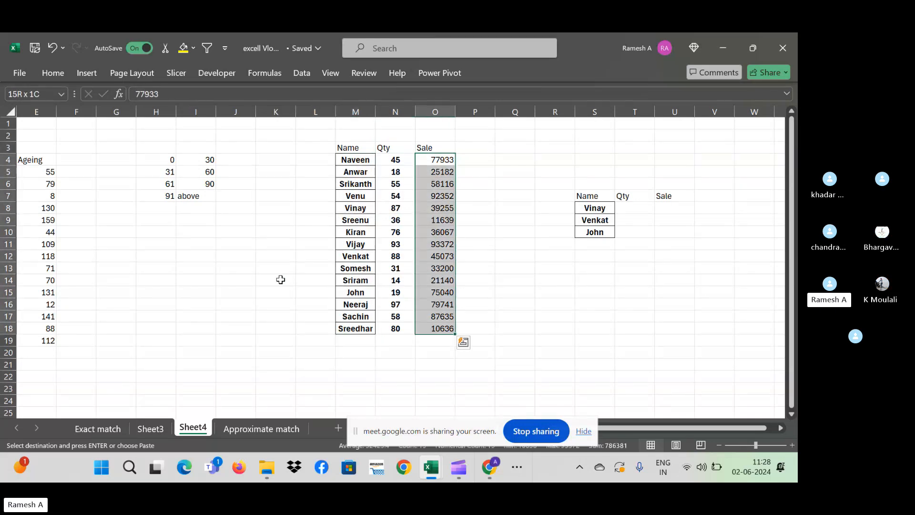
pyautogui.press('Up')
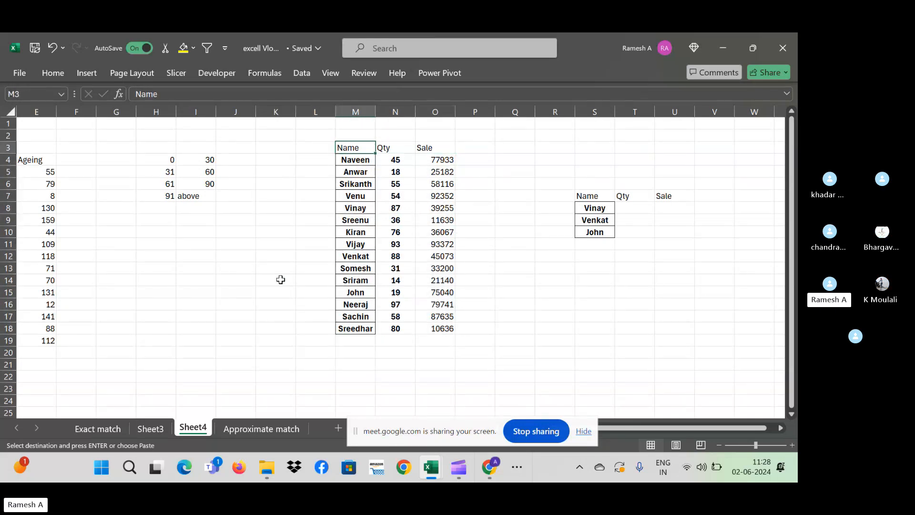
pyautogui.hotkey('ctrl', 'shift', 'Right')
pyautogui.hotkey('ctrl', 'shift', 'Down')
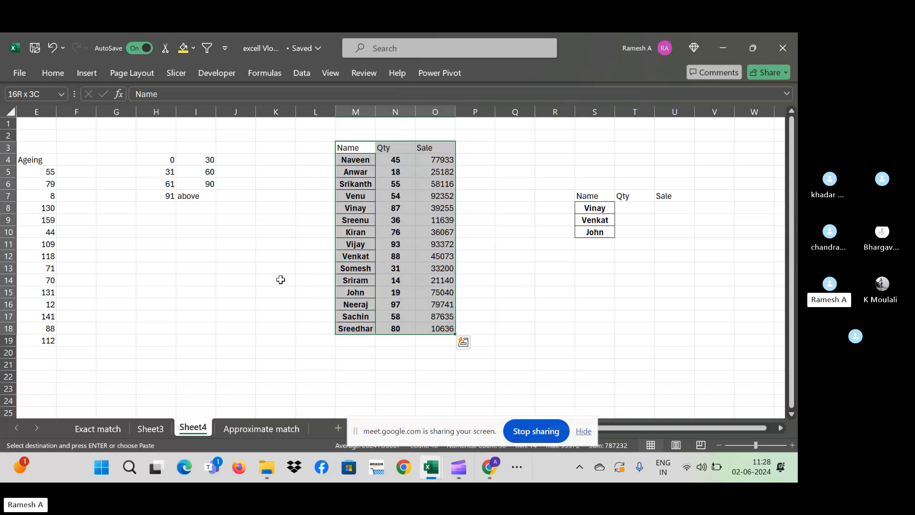
# - Browse Sheet4's Qty and Sale values and the list of names to look up
pyautogui.press('Right')
pyautogui.press('Down')
pyautogui.press('Down')
pyautogui.press('Down')
pyautogui.press('Right')
pyautogui.press('Down')
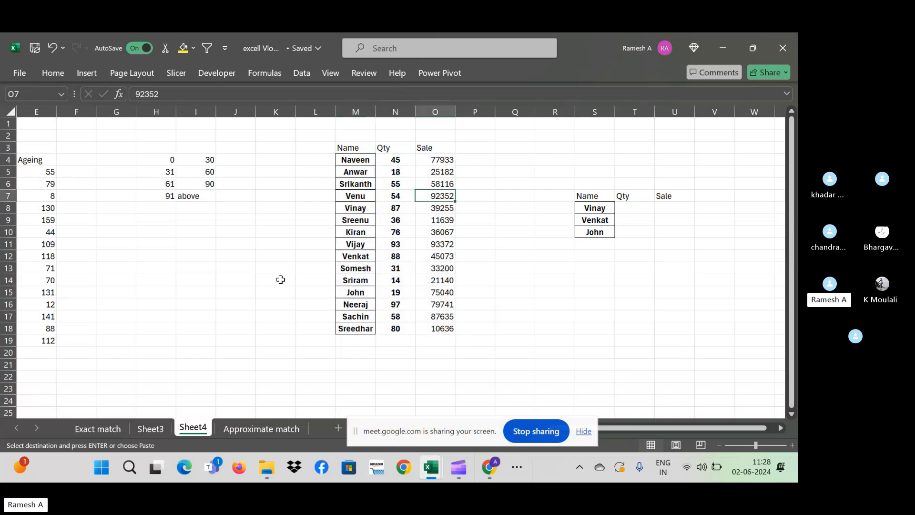
pyautogui.hotkey('ctrl', 'Right')
pyautogui.press('Right')
pyautogui.press('Down')
pyautogui.press('Left')
pyautogui.press('Down')
pyautogui.press('Down')
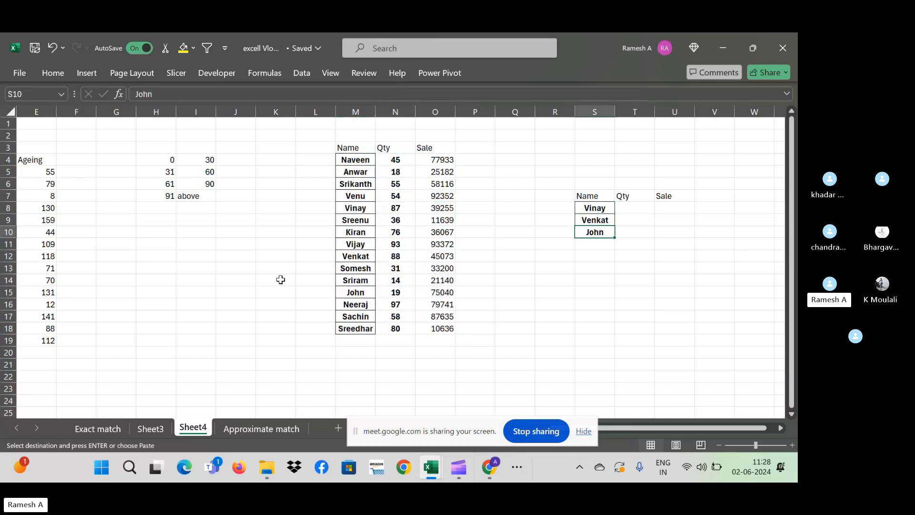
pyautogui.press('Up')
pyautogui.press('Down')
# - Check the first lookup names and their empty Qty cell, then go to the Exact match sheet
pyautogui.click(605, 210)
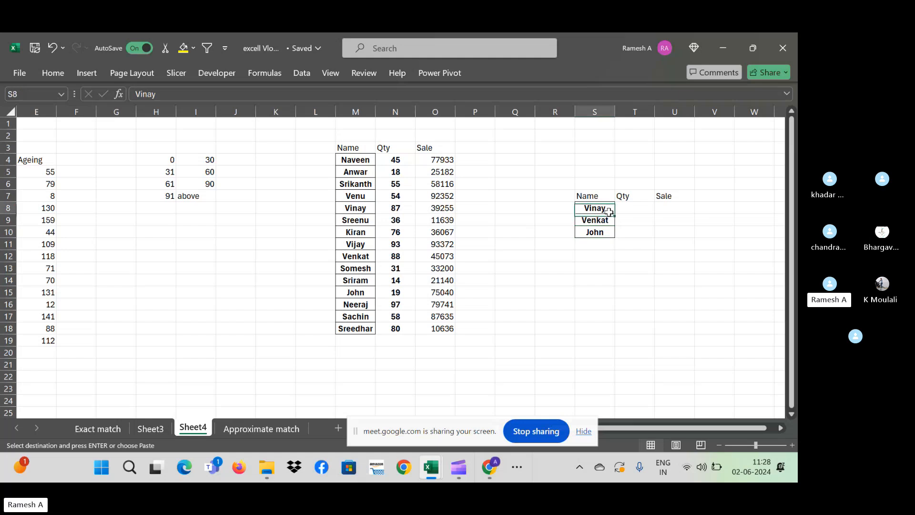
pyautogui.click(609, 218)
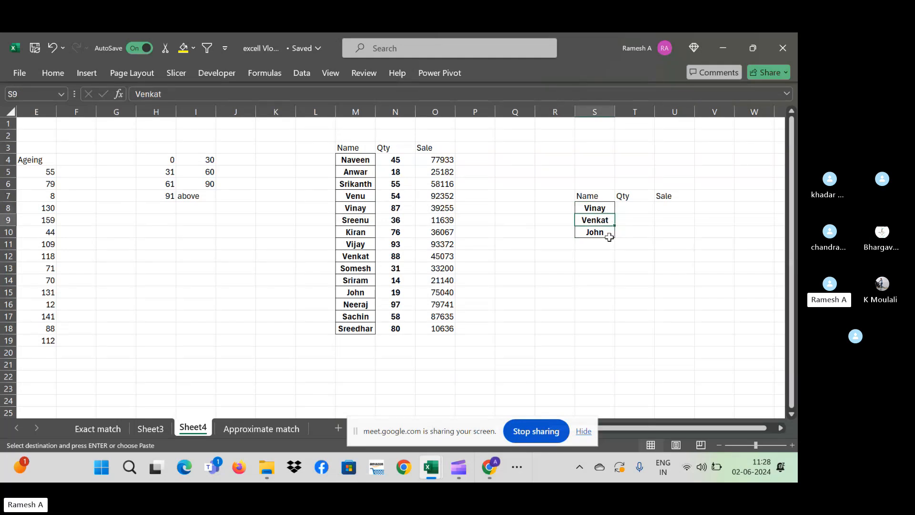
pyautogui.click(633, 210)
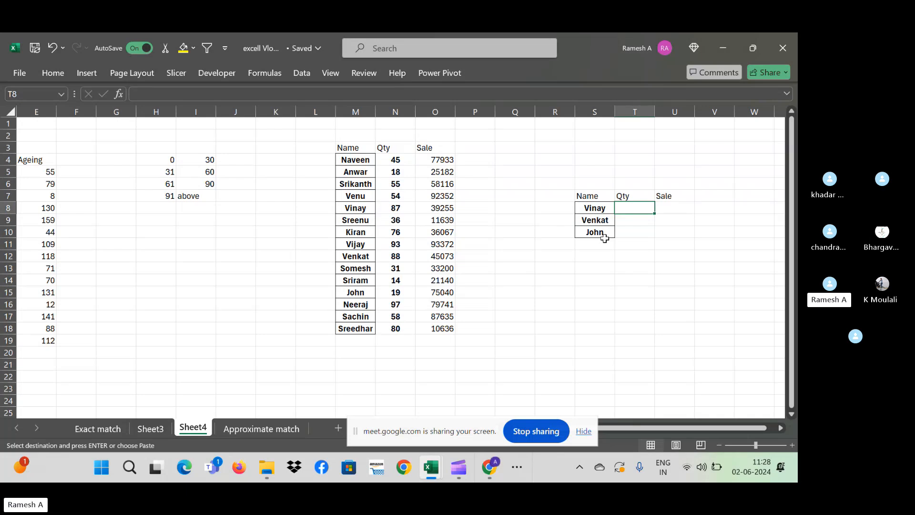
pyautogui.click(94, 431)
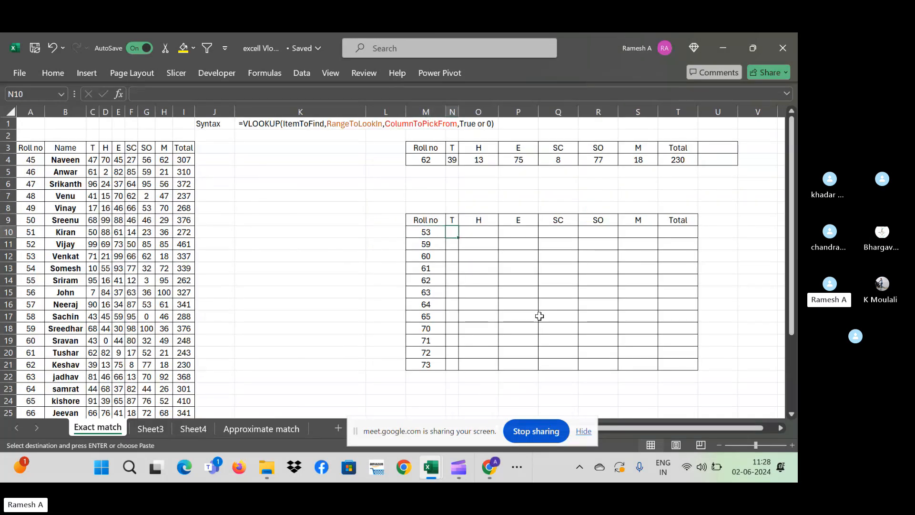
# - Cancel the started formula and move the lookup table N9:T21 one column right to O9
pyautogui.write('=')
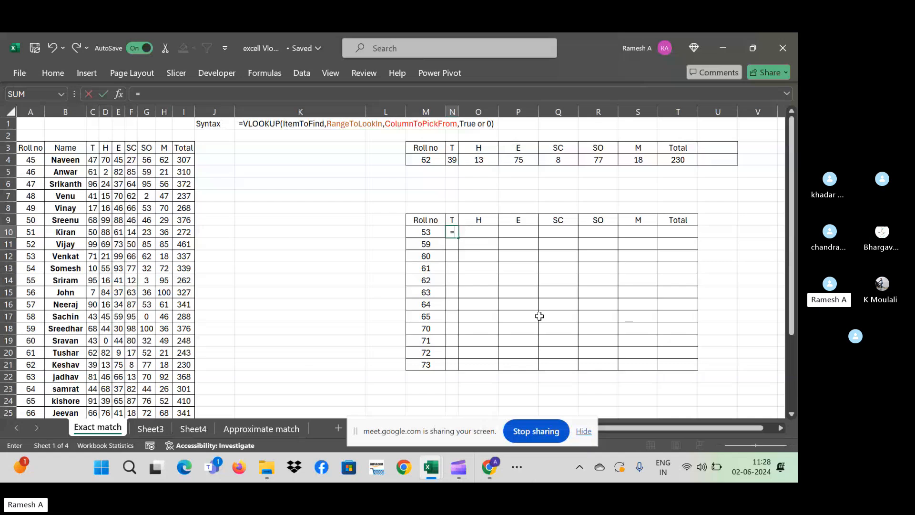
pyautogui.write('v')
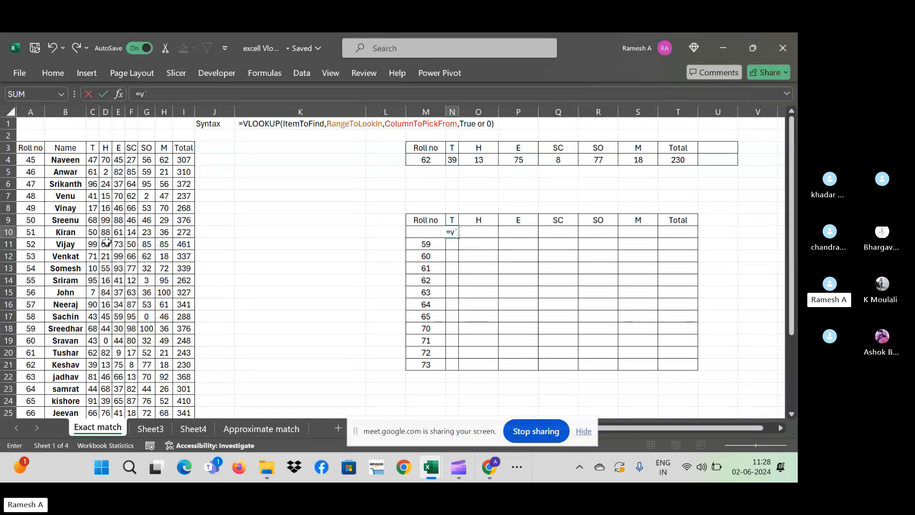
pyautogui.press('Escape')
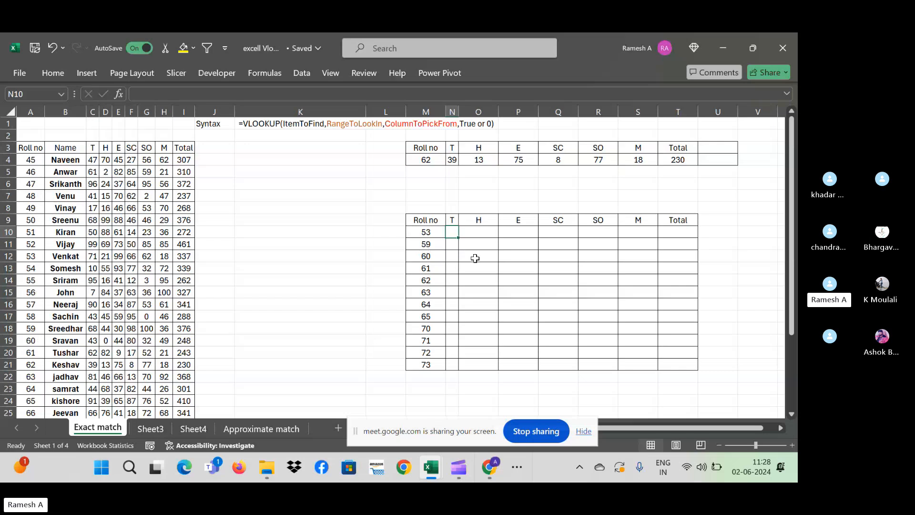
pyautogui.click(450, 220)
pyautogui.hotkey('ctrl', 'shift', 'Right')
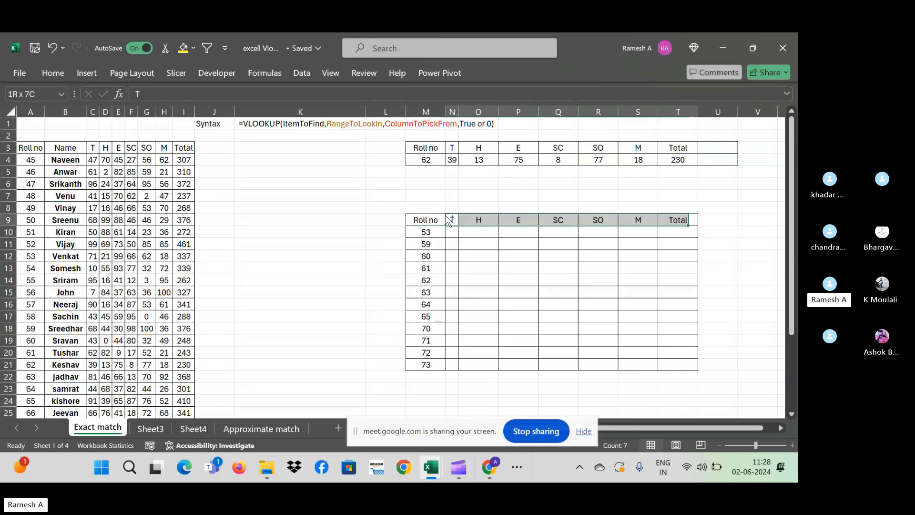
pyautogui.hotkey('ctrl', 'shift', 'Down')
pyautogui.hotkey('ctrl', 'shift', 'Up')
pyautogui.hotkey('shift', 'Down')
pyautogui.hotkey('shift', 'Down')
pyautogui.hotkey('shift', 'Down')
pyautogui.hotkey('shift', 'Down')
pyautogui.hotkey('shift', 'Down')
pyautogui.hotkey('shift', 'Down')
pyautogui.hotkey('shift', 'Down')
pyautogui.hotkey('shift', 'Down')
pyautogui.hotkey('shift', 'Down')
pyautogui.hotkey('shift', 'Down')
pyautogui.hotkey('shift', 'Down')
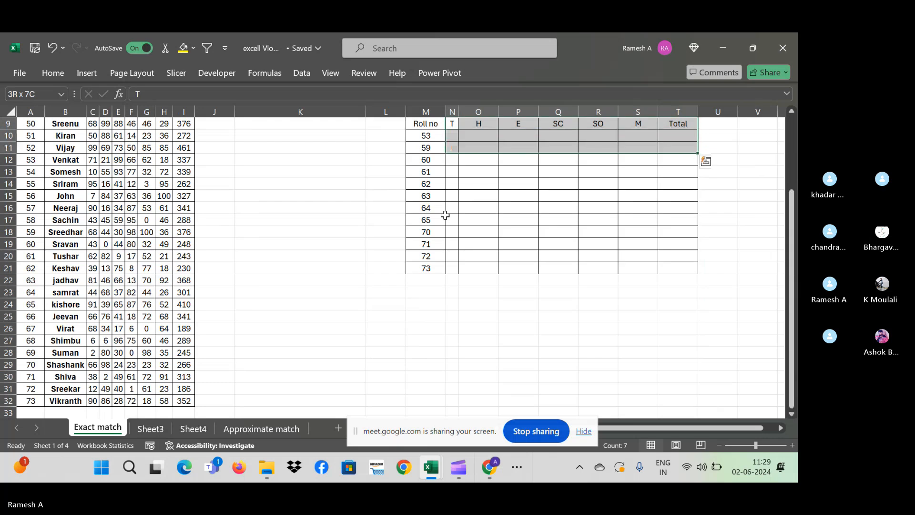
pyautogui.hotkey('shift', 'Down')
pyautogui.hotkey('ctrl', 'x')
pyautogui.press('Right')
pyautogui.press('Return')
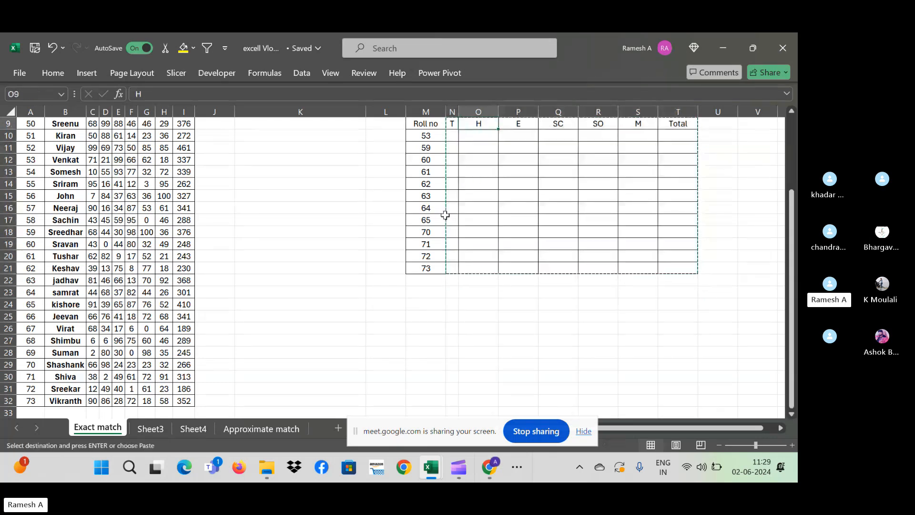
# - Add the heading 'Name' in N9 and autofit column N to fit it
pyautogui.press('Up')
pyautogui.press('Up')
pyautogui.press('Down')
pyautogui.press('Down')
pyautogui.press('Left')
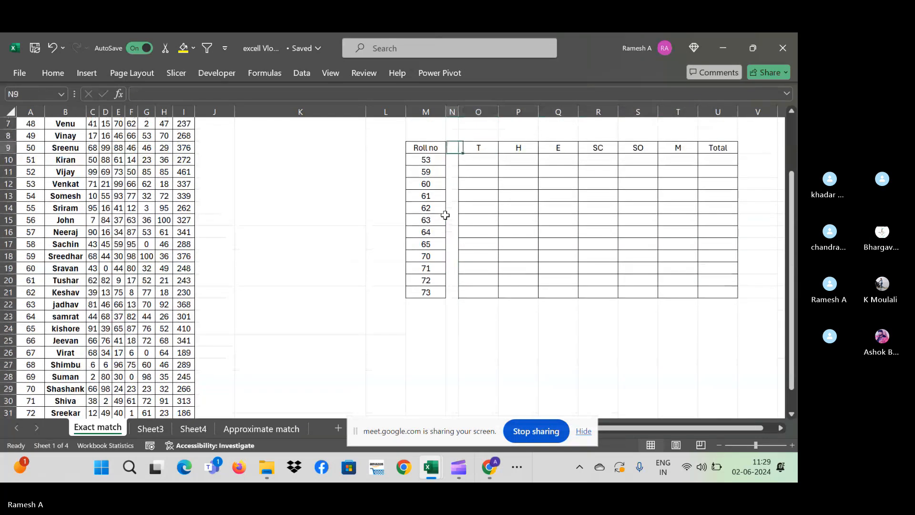
pyautogui.write('Name')
pyautogui.press('Return')
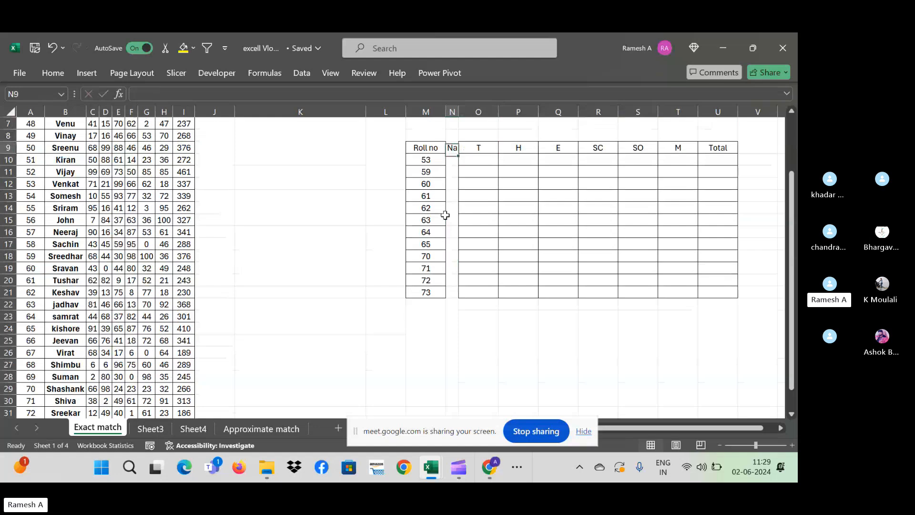
pyautogui.press('Up')
pyautogui.hotkey('alt', 'o')
pyautogui.press('c')
pyautogui.press('a')
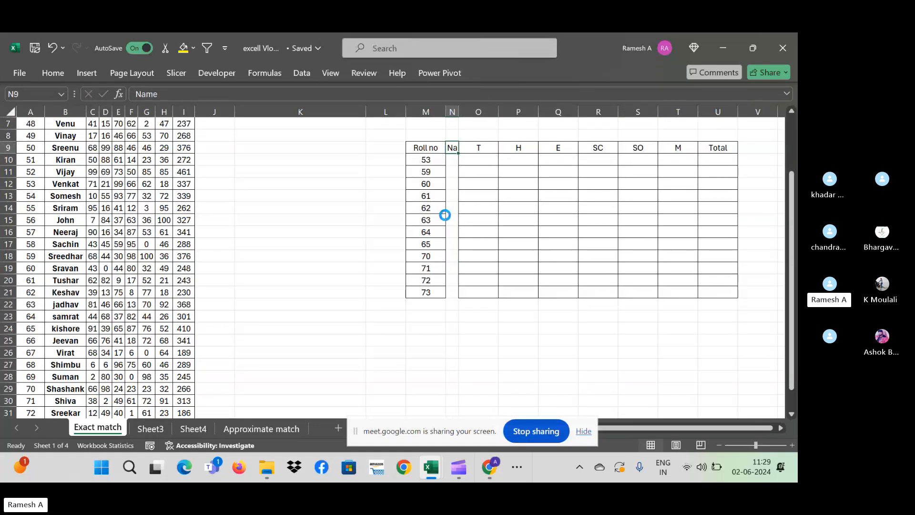
# - Review roll numbers M10:M21, then select the Name cell beside roll number 53
pyautogui.press('Down')
pyautogui.press('Down')
pyautogui.press('Down')
pyautogui.press('Down')
pyautogui.press('Up')
pyautogui.press('Up')
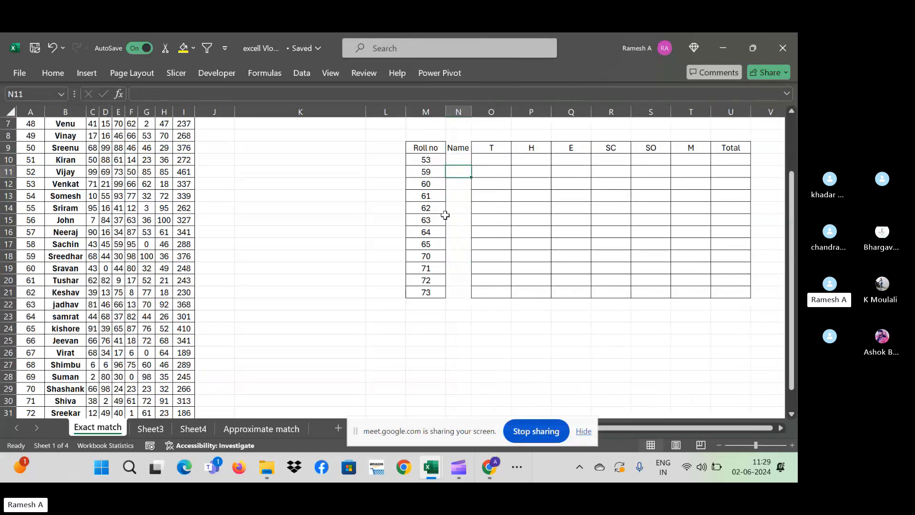
pyautogui.press('Left')
pyautogui.press('Up')
pyautogui.hotkey('ctrl', 'shift', 'Down')
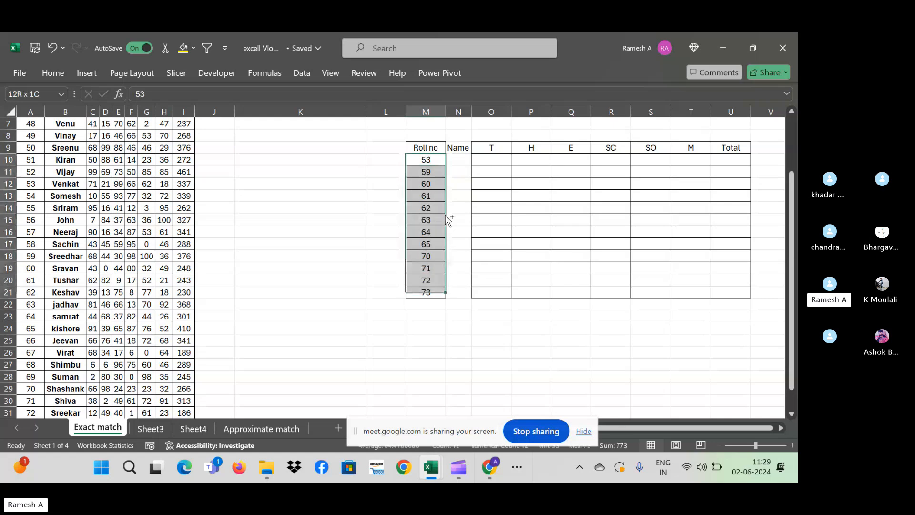
pyautogui.press('Up')
pyautogui.press('Up')
pyautogui.press('Right')
pyautogui.press('Right')
pyautogui.press('Right')
pyautogui.press('Right')
pyautogui.press('Right')
pyautogui.press('Right')
pyautogui.press('Right')
pyautogui.press('Right')
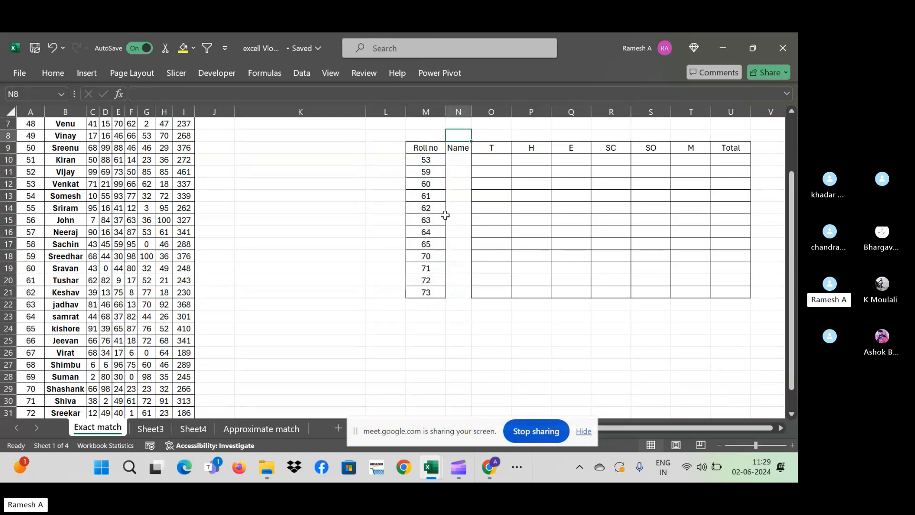
pyautogui.press('Right')
pyautogui.press('Right')
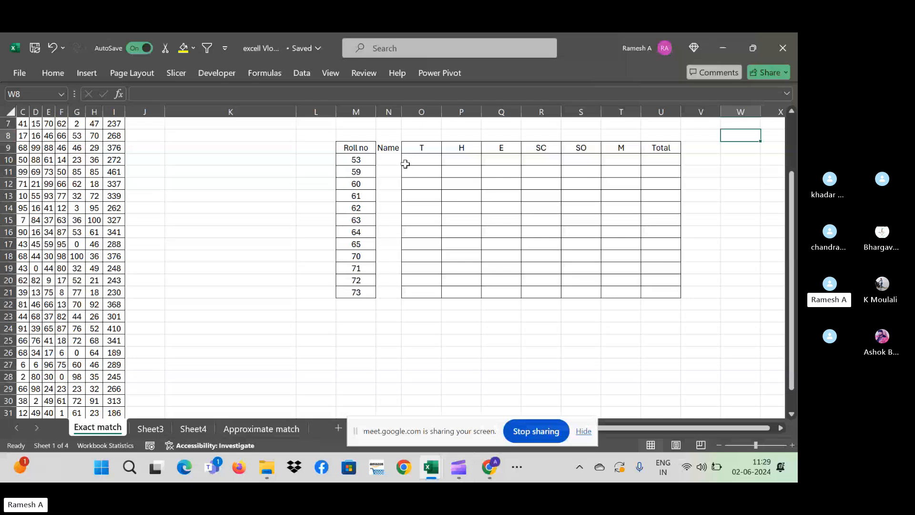
pyautogui.click(385, 160)
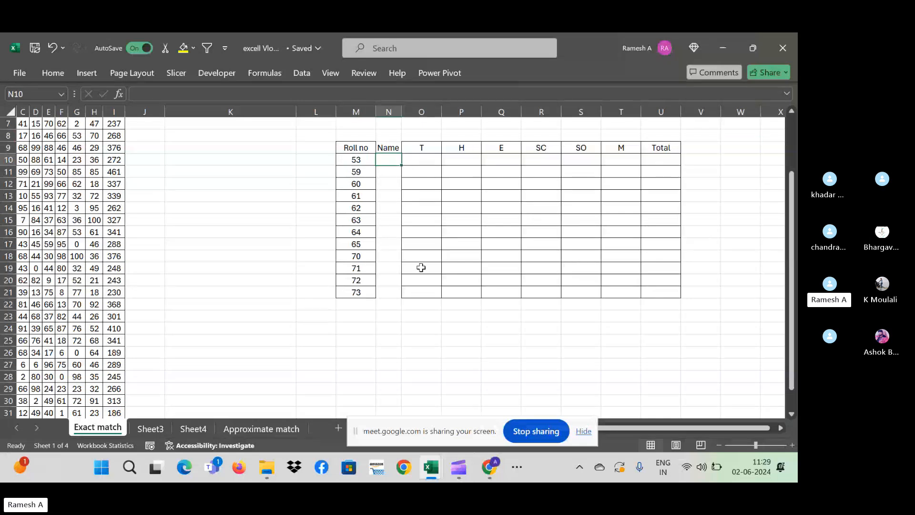
pyautogui.press('Left')
pyautogui.press('Down')
pyautogui.press('Down')
pyautogui.press('Down')
pyautogui.press('Down')
pyautogui.press('Down')
pyautogui.press('Down')
pyautogui.press('Down')
pyautogui.press('Down')
pyautogui.press('Down')
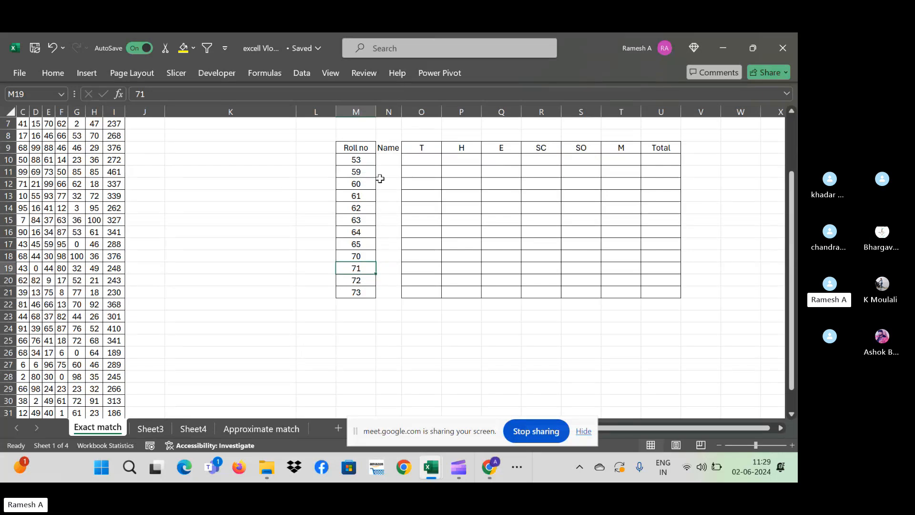
pyautogui.click(390, 162)
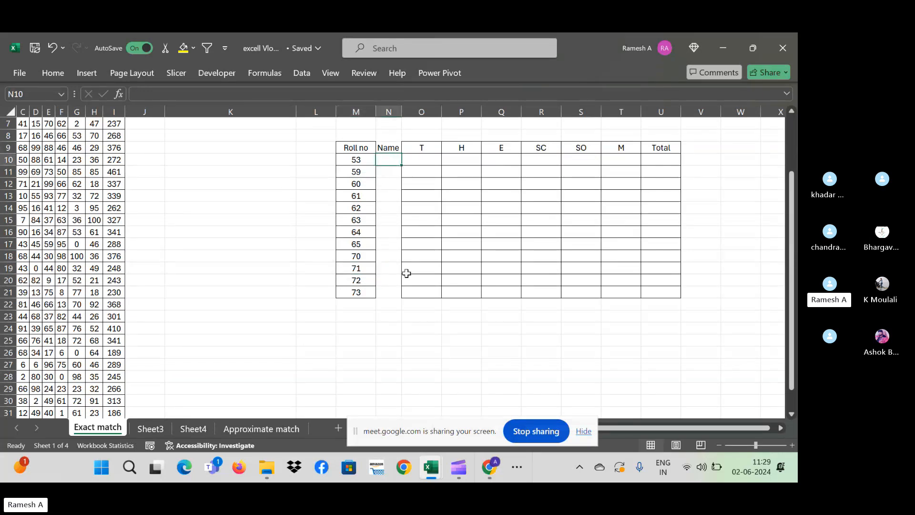
# - Begin a =vlookup( formula in N10, the Name cell for roll number 53
pyautogui.write('=')
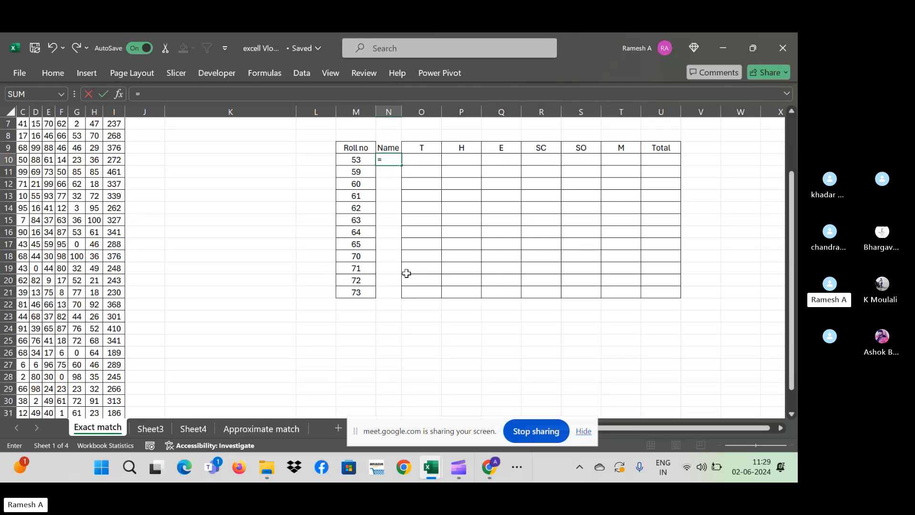
pyautogui.write('vlooku')
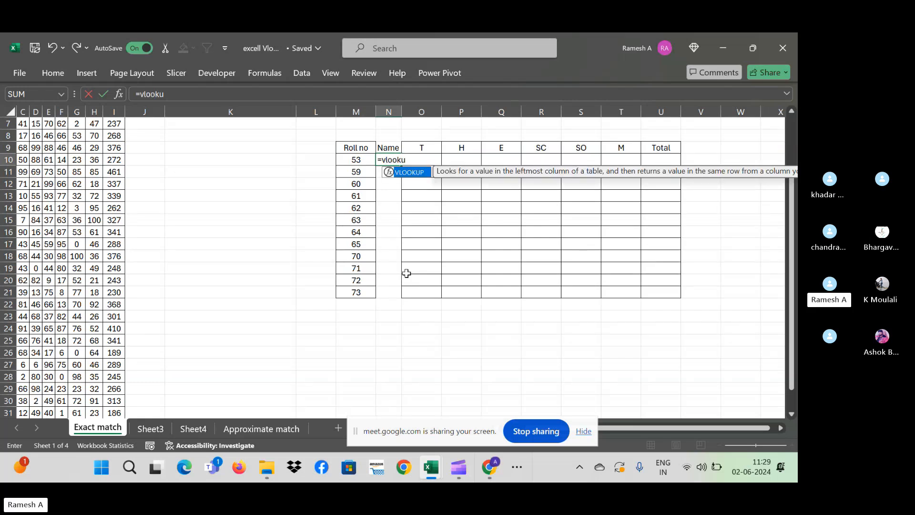
pyautogui.write('p(')
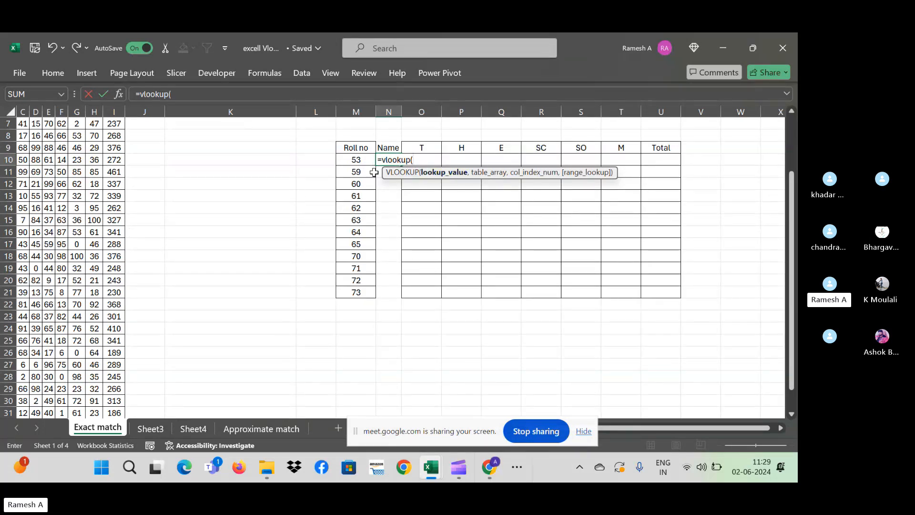
# - Use M10 as the lookup value and select A3:B3 as the start of the table range
pyautogui.click(361, 162)
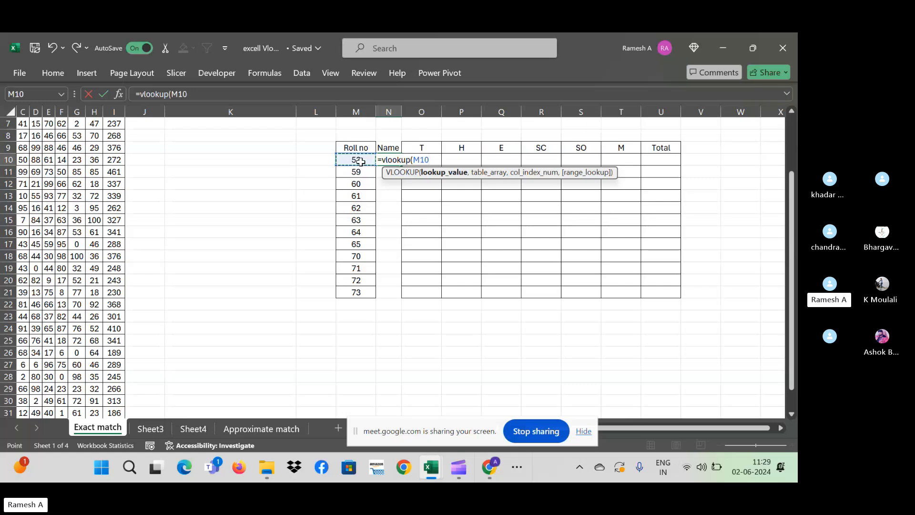
pyautogui.write(',')
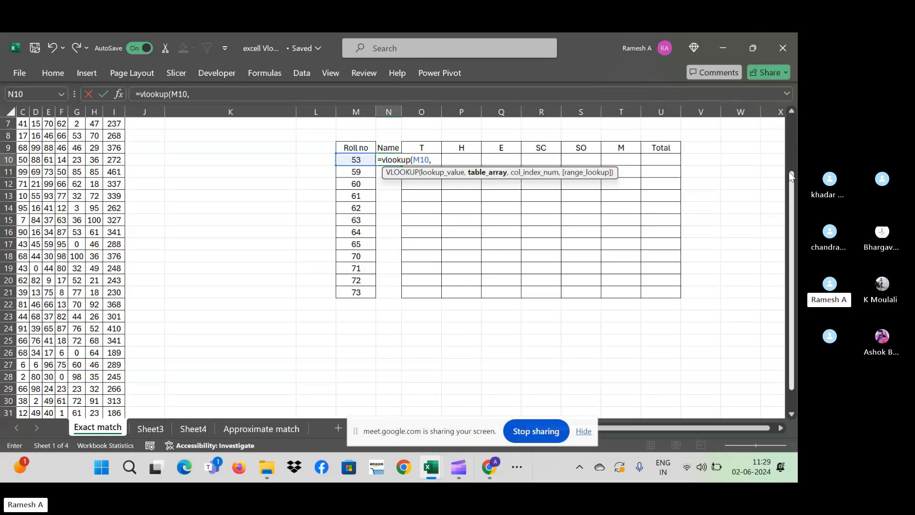
pyautogui.click(791, 117)
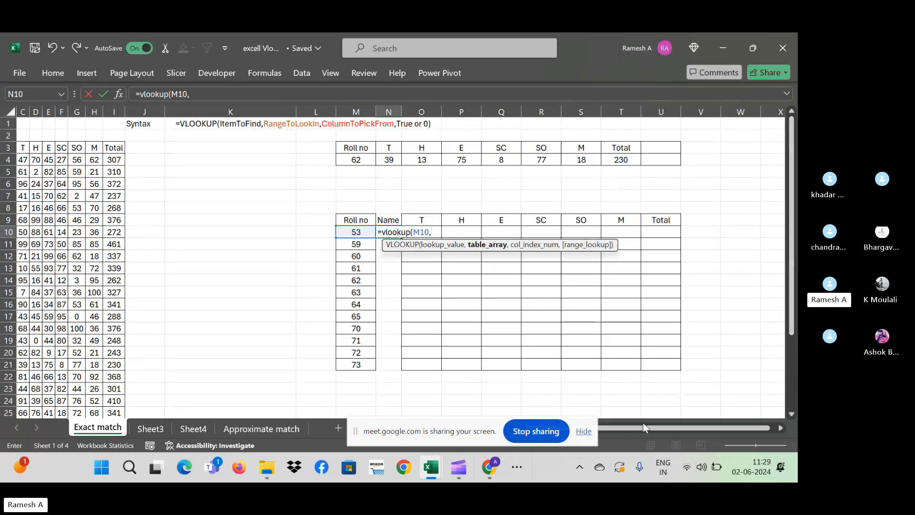
pyautogui.moveTo(642, 426); pyautogui.dragTo(629, 426)
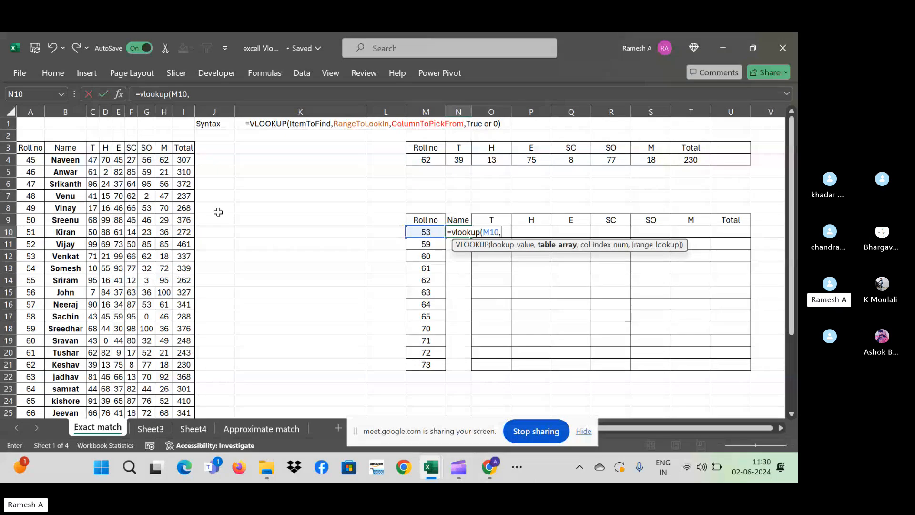
pyautogui.click(26, 152)
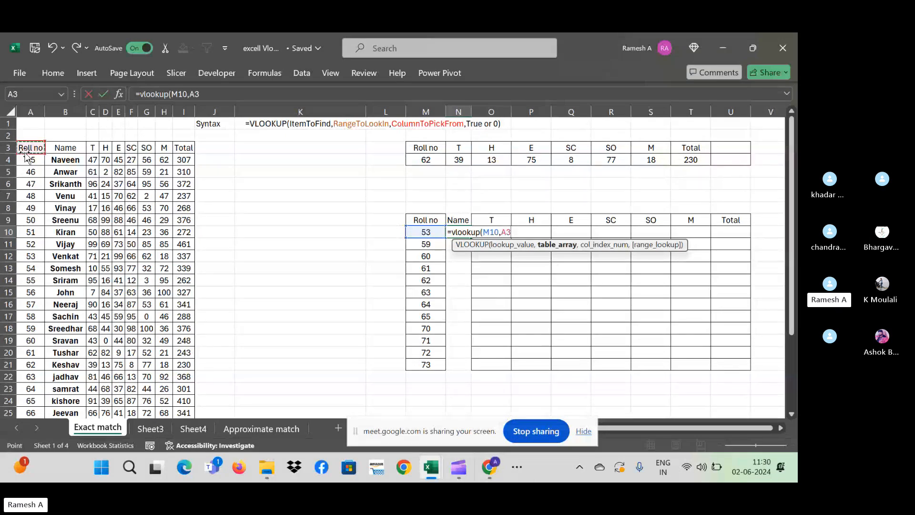
pyautogui.hotkey('ctrl', 'shift', 'Right')
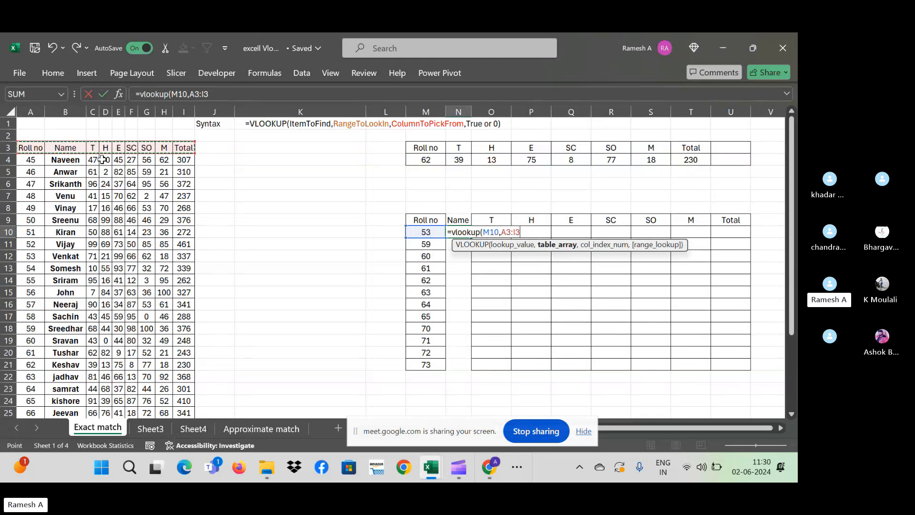
pyautogui.click(23, 147)
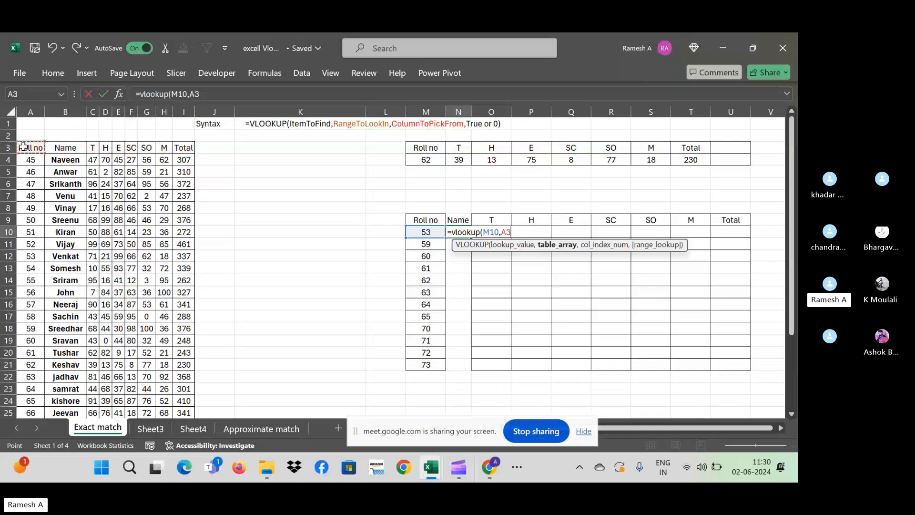
pyautogui.moveTo(23, 147); pyautogui.dragTo(67, 148)
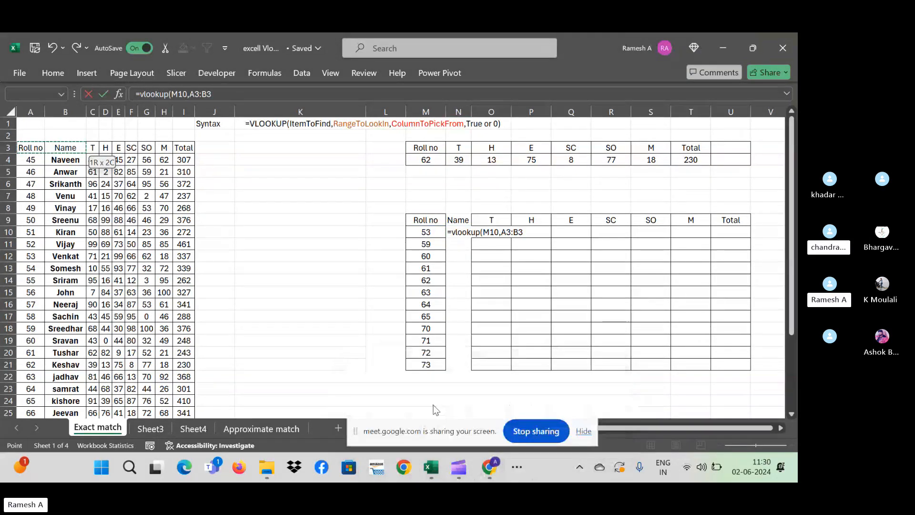
# - Admit the waiting participant to the video call and return to the workbook
pyautogui.click(433, 405)
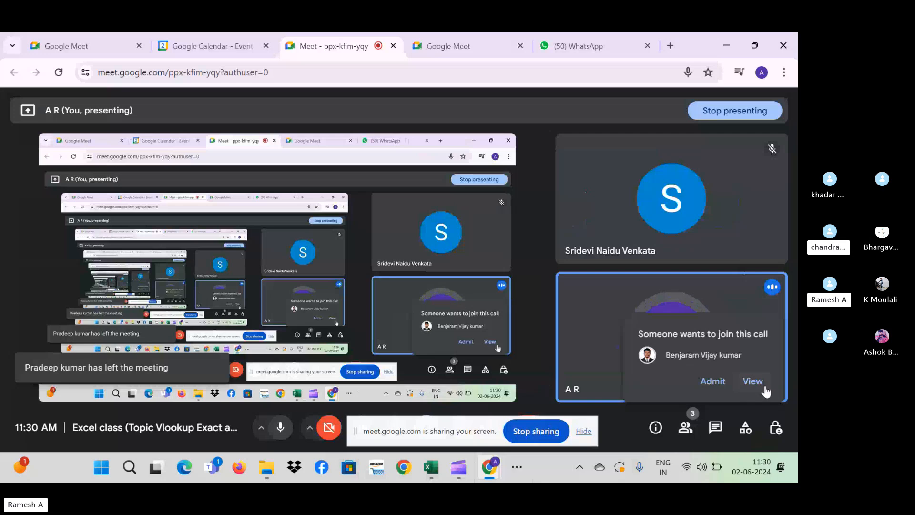
pyautogui.click(712, 381)
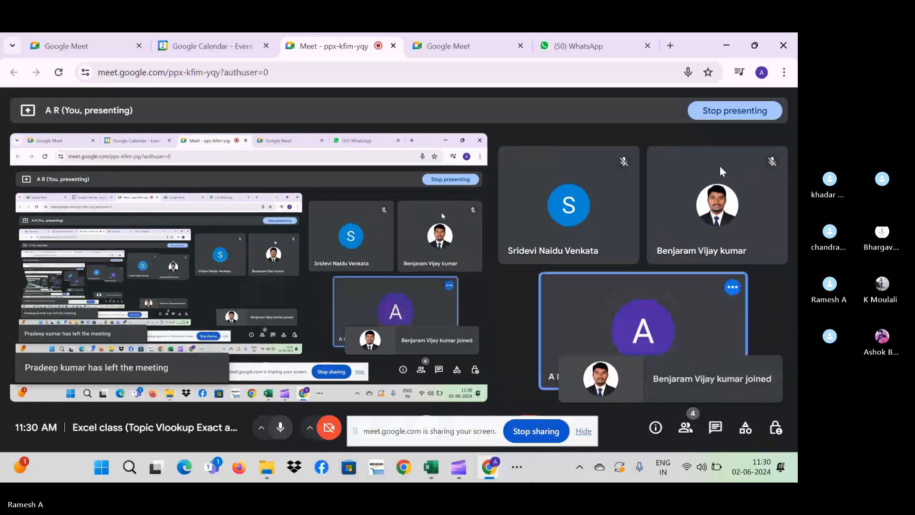
pyautogui.hotkey('alt', 'Tab')
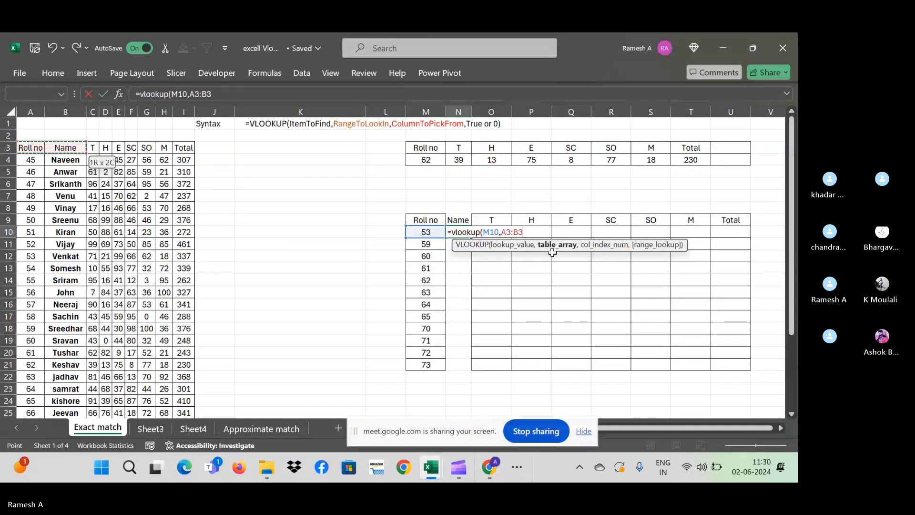
# - Replace the table range with A3:B32, locked as absolute $A$3:$B$32
pyautogui.press('BackSpace')
pyautogui.press('BackSpace')
pyautogui.press('BackSpace')
pyautogui.press('BackSpace')
pyautogui.press('BackSpace')
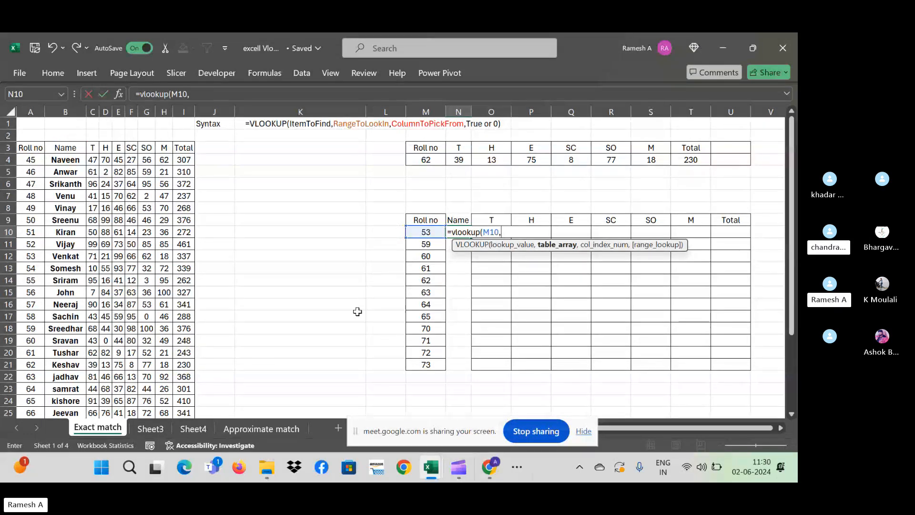
pyautogui.click(33, 152)
pyautogui.hotkey('ctrl', 'shift', 'Down')
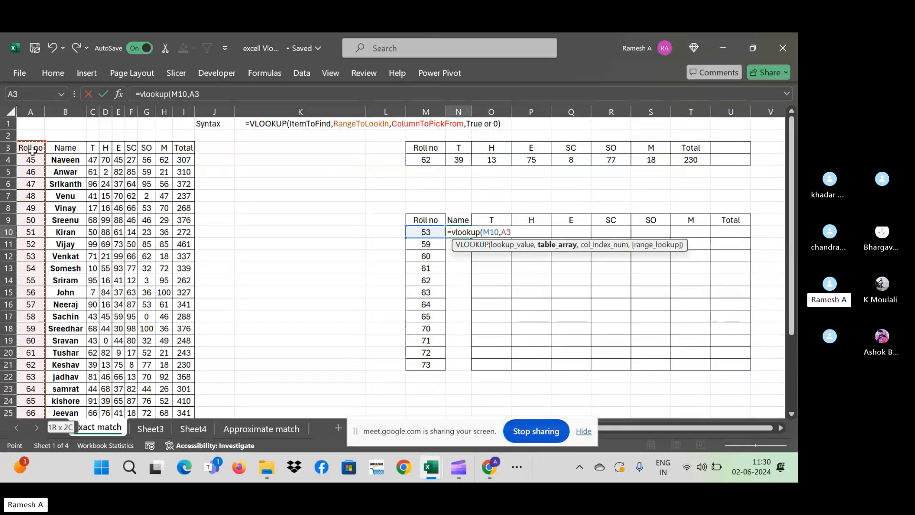
pyautogui.press('Up')
pyautogui.press('Down')
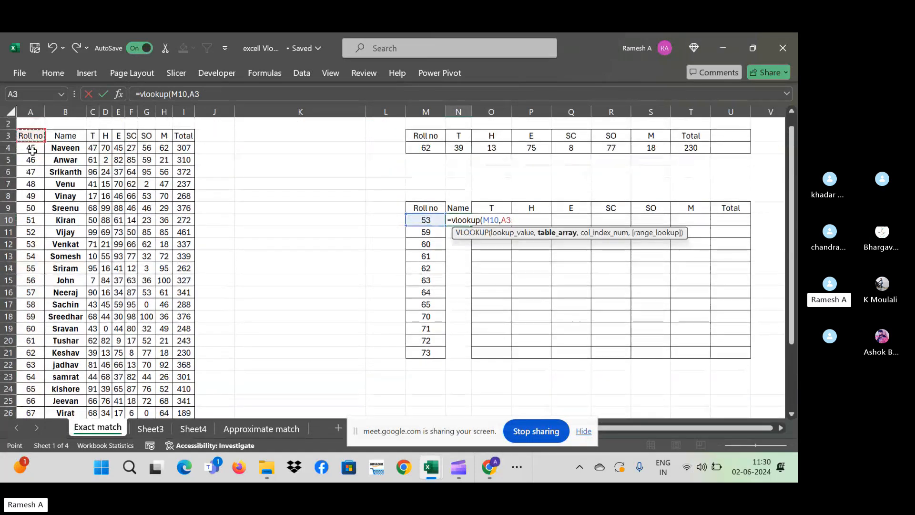
pyautogui.hotkey('shift', 'Right')
pyautogui.hotkey('shift', 'Right')
pyautogui.hotkey('shift', 'Right')
pyautogui.hotkey('shift', 'Right')
pyautogui.hotkey('shift', 'Left')
pyautogui.hotkey('shift', 'Left')
pyautogui.hotkey('shift', 'Left')
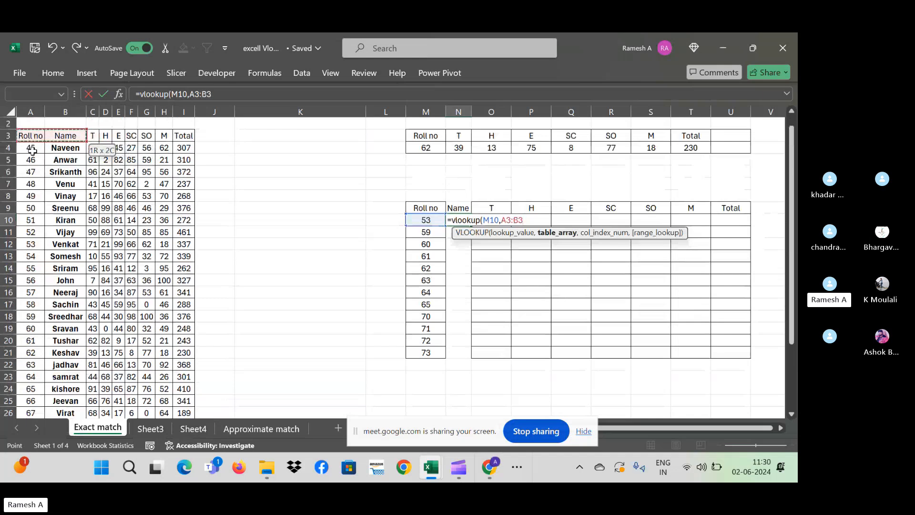
pyautogui.hotkey('ctrl', 'shift', 'Down')
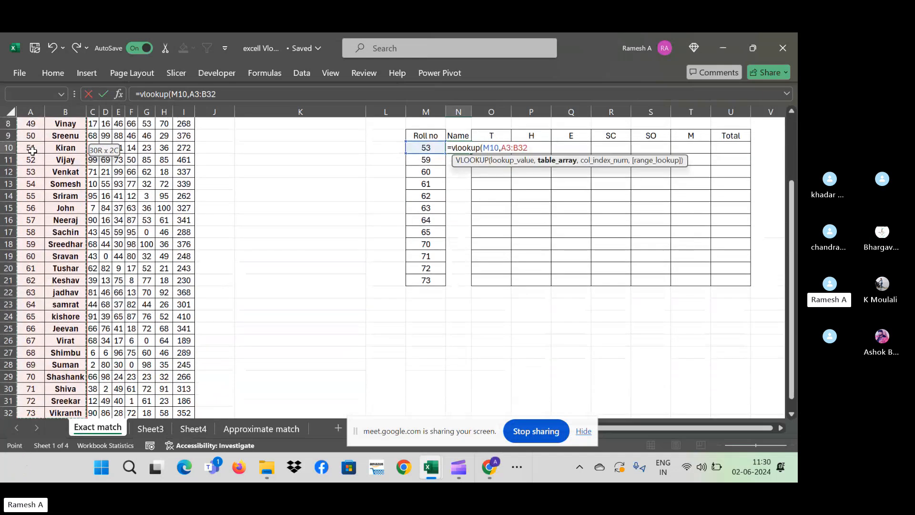
pyautogui.scroll(-1, 32, 150)
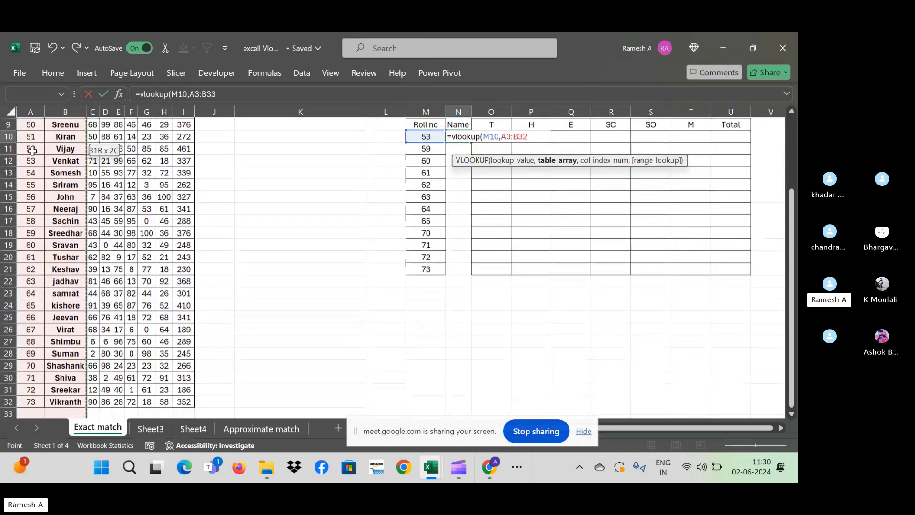
pyautogui.press('F4')
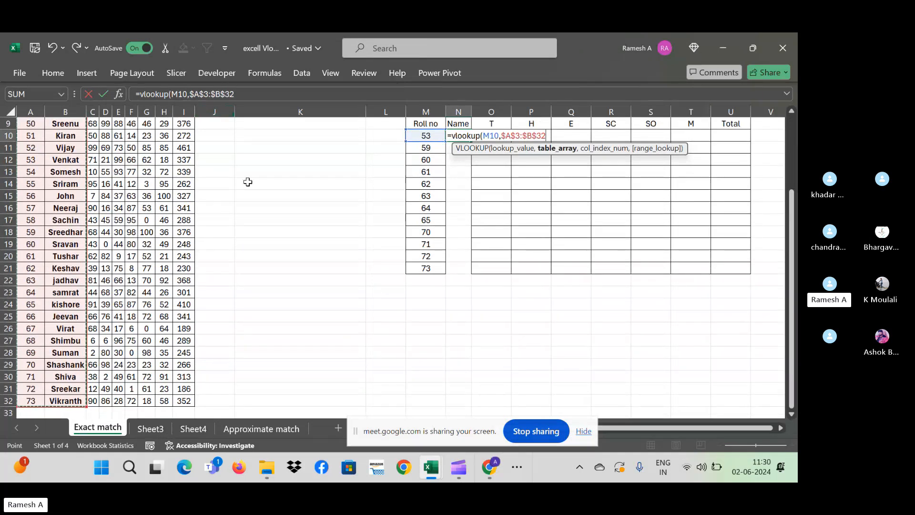
# - Cancel the formula and restart it in N10 as =vlookup(M10,
pyautogui.press('Escape')
pyautogui.write('=vl')
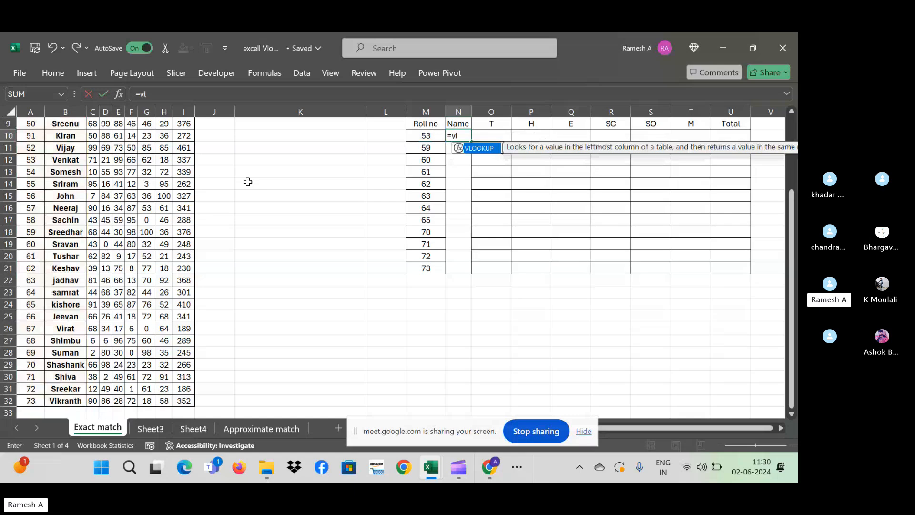
pyautogui.write('ookup(')
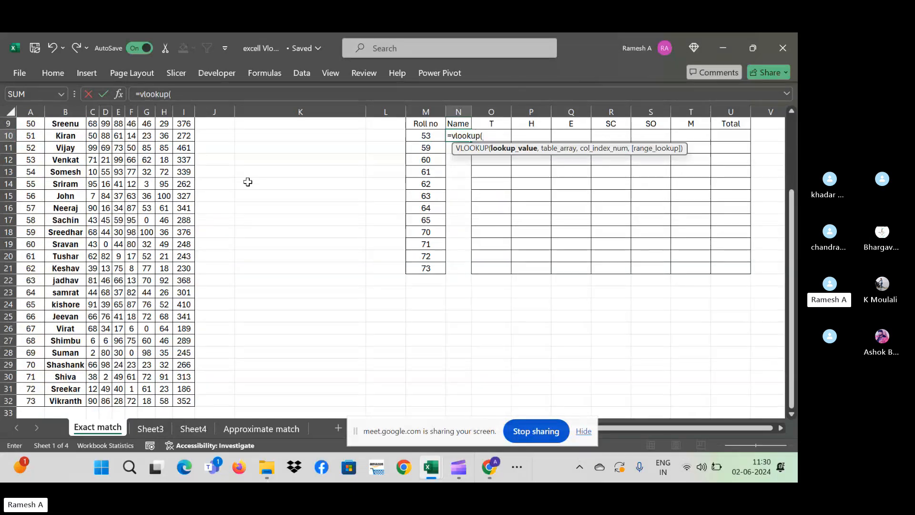
pyautogui.click(432, 137)
pyautogui.write(',')
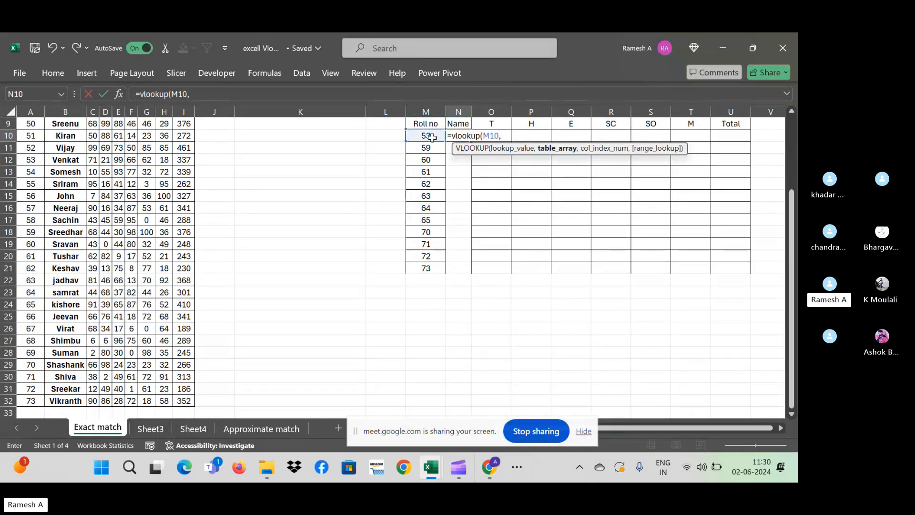
# - Select A3:B32 as the table range and make it absolute $A$3:$B$32
pyautogui.click(118, 159)
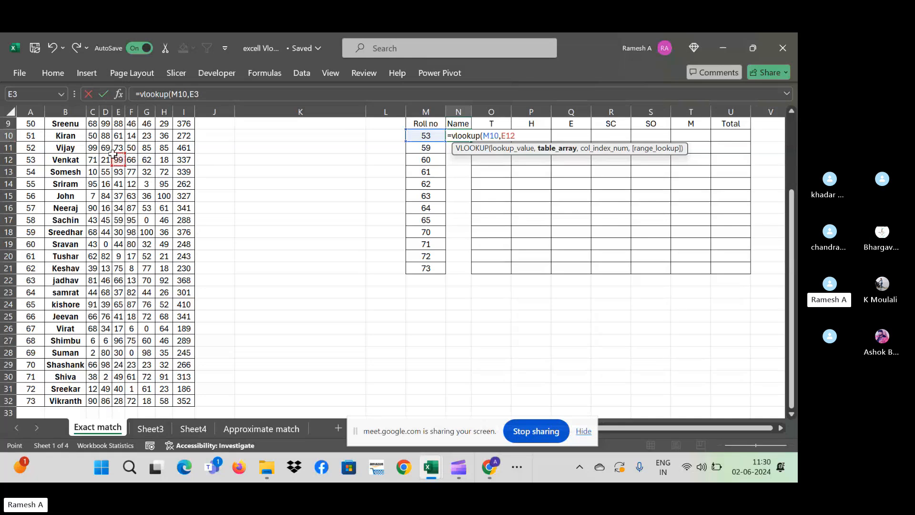
pyautogui.press('Up')
pyautogui.press('Up')
pyautogui.press('Up')
pyautogui.press('Up')
pyautogui.press('Up')
pyautogui.press('Up')
pyautogui.press('Up')
pyautogui.press('Up')
pyautogui.press('Up')
pyautogui.press('Up')
pyautogui.press('Up')
pyautogui.press('Left')
pyautogui.press('Left')
pyautogui.press('Left')
pyautogui.press('Left')
pyautogui.press('Down')
pyautogui.press('Down')
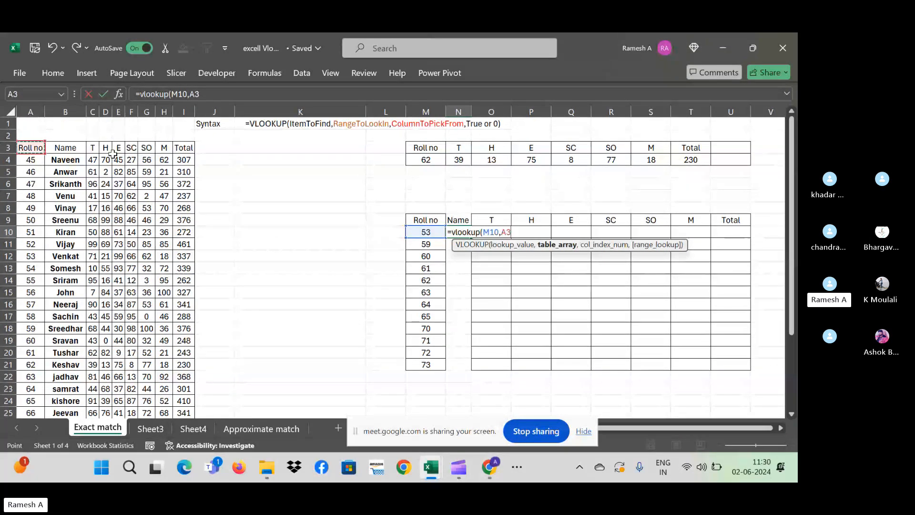
pyautogui.hotkey('ctrl', 'shift', 'Right')
pyautogui.hotkey('ctrl', 'shift', 'Down')
pyautogui.hotkey('ctrl', 'Up')
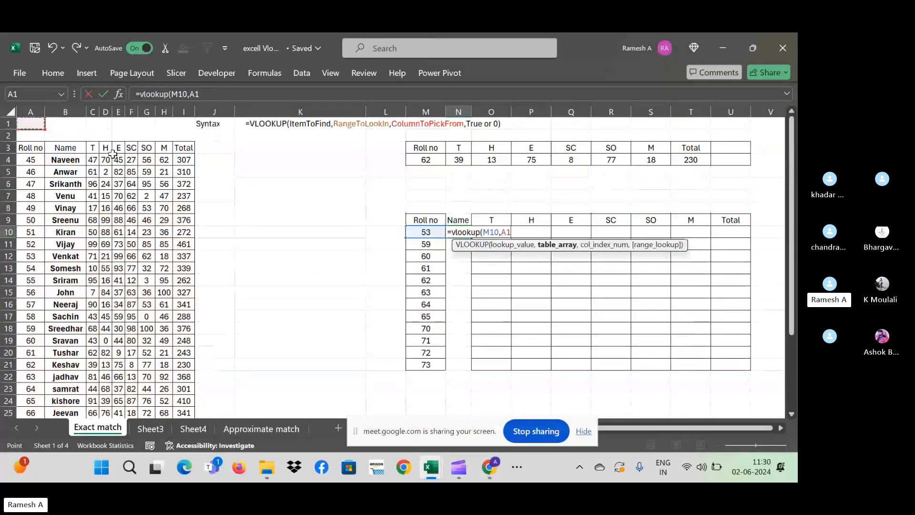
pyautogui.press('Down')
pyautogui.press('Down')
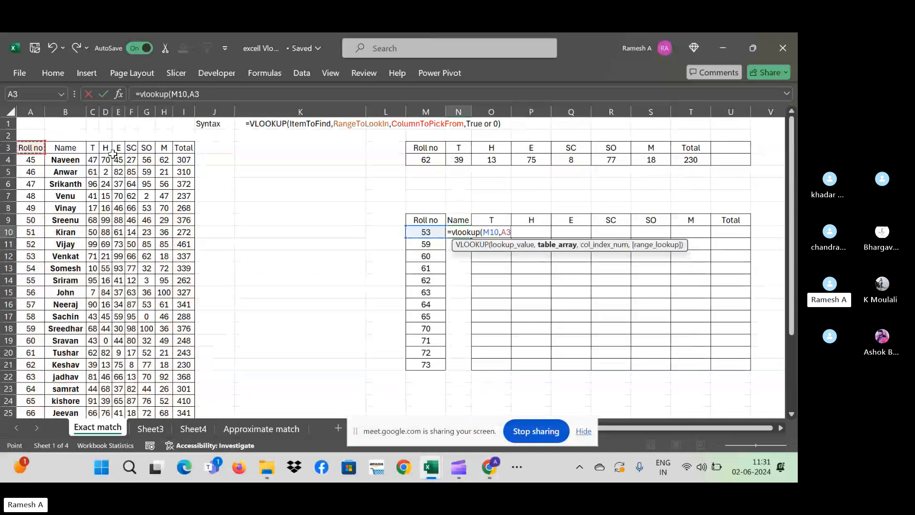
pyautogui.hotkey('shift', 'Right')
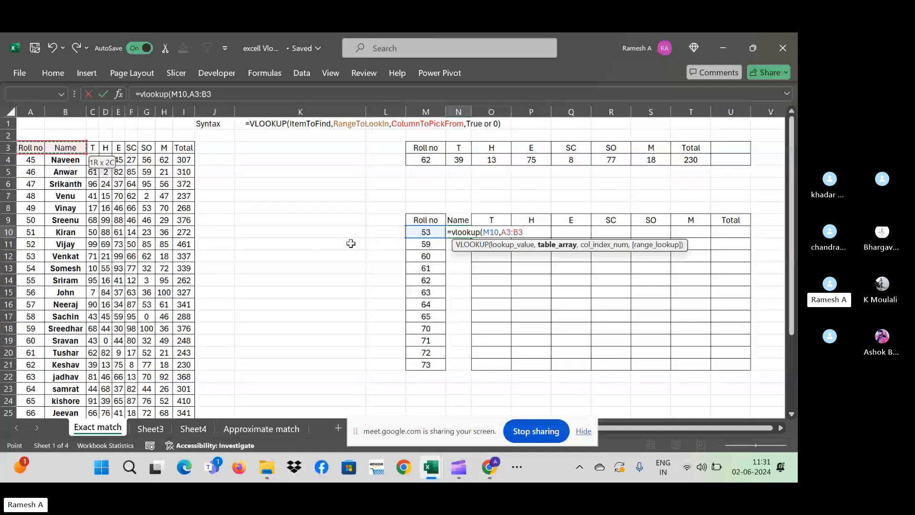
pyautogui.hotkey('ctrl', 'shift', 'Down')
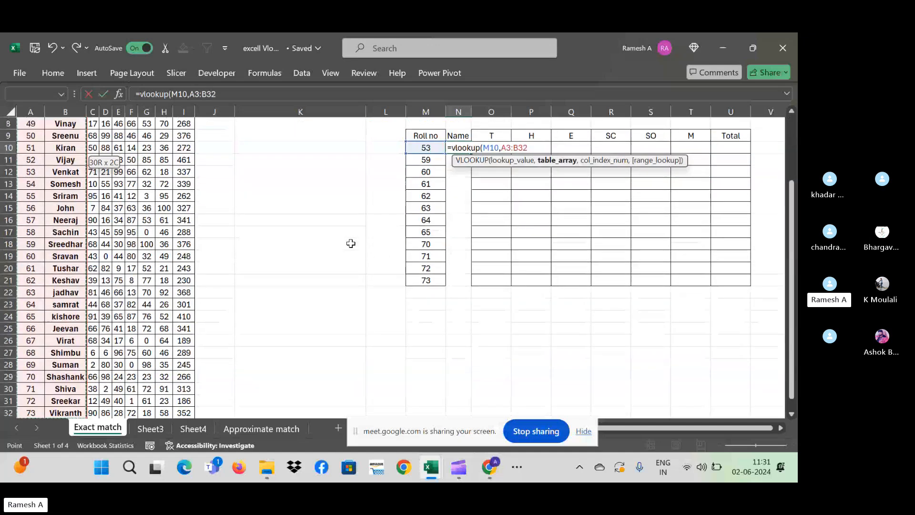
pyautogui.press('F4')
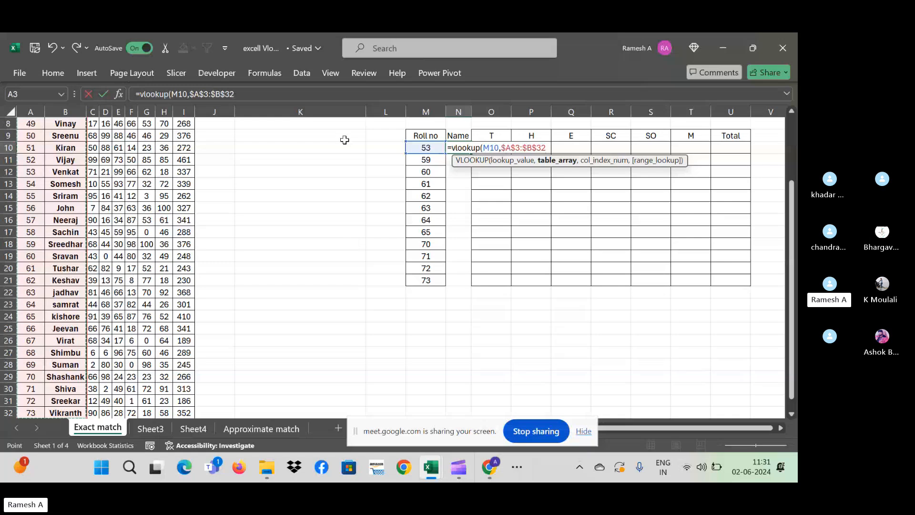
# - Replace the table range with A3:I32, covering the whole student table
pyautogui.click(267, 94)
pyautogui.press('BackSpace')
pyautogui.press('BackSpace')
pyautogui.press('BackSpace')
pyautogui.press('BackSpace')
pyautogui.press('BackSpace')
pyautogui.press('BackSpace')
pyautogui.press('BackSpace')
pyautogui.press('BackSpace')
pyautogui.press('BackSpace')
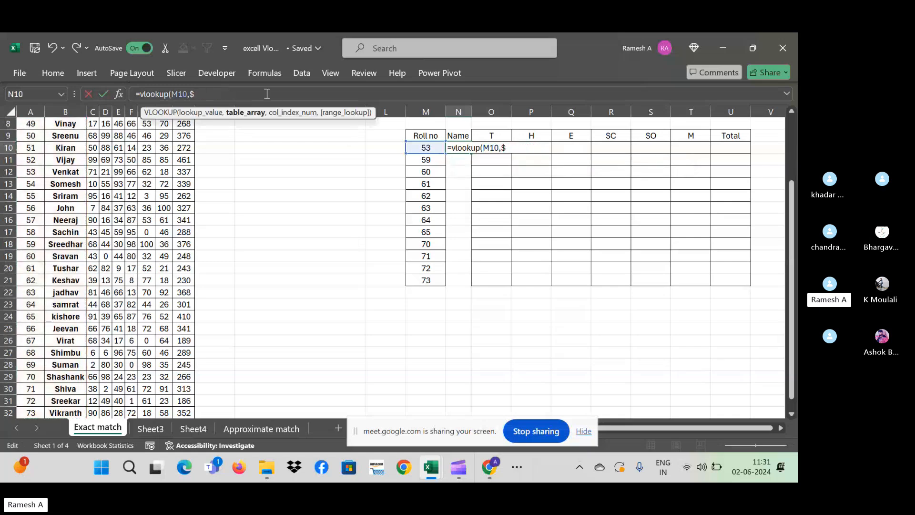
pyautogui.click(51, 144)
pyautogui.hotkey('ctrl', 'Up')
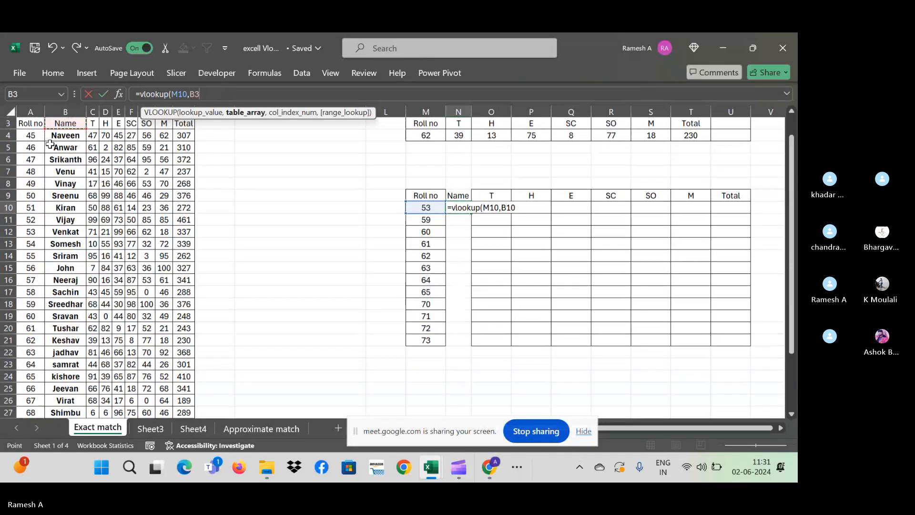
pyautogui.hotkey('ctrl', 'Left')
pyautogui.hotkey('ctrl', 'shift', 'Right')
pyautogui.hotkey('ctrl', 'shift', 'Down')
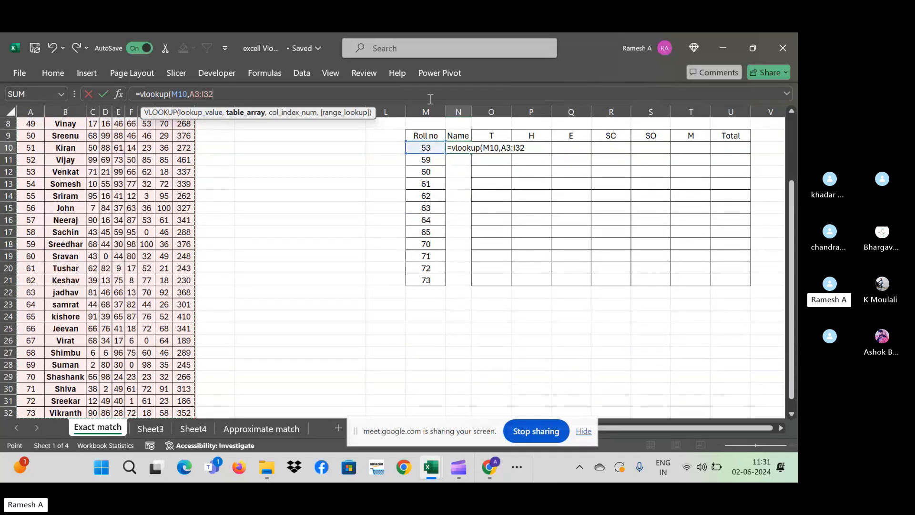
# - Move the argument hint aside and add column index 2 after the A3:I32 range
pyautogui.scroll(3, 793, 119)
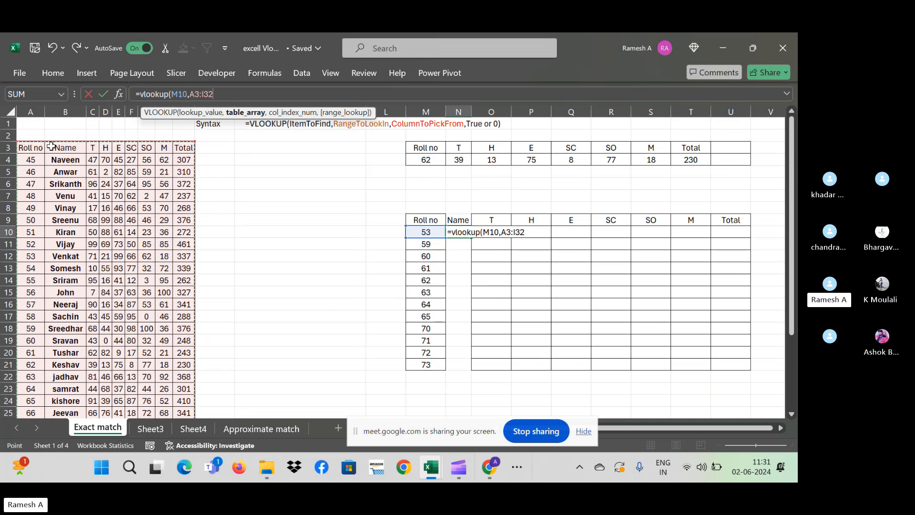
pyautogui.moveTo(791, 224); pyautogui.dragTo(795, 330)
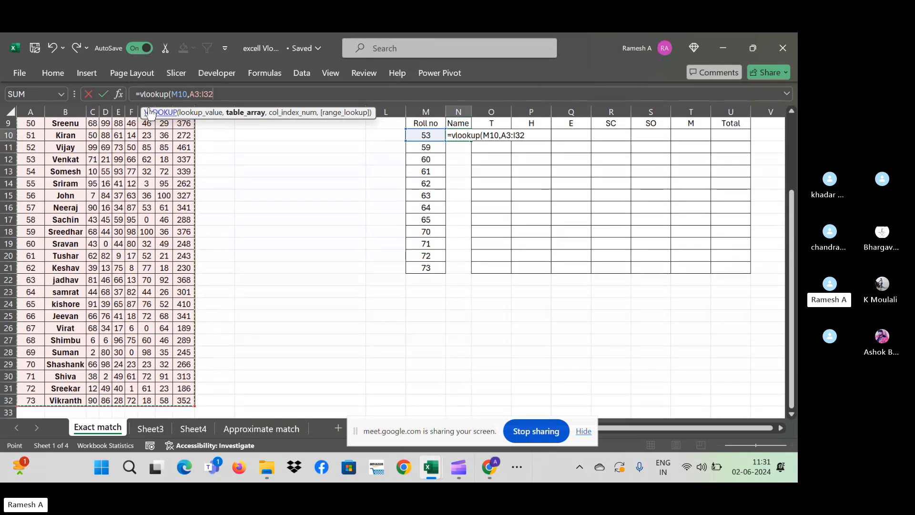
pyautogui.moveTo(149, 112); pyautogui.dragTo(253, 188)
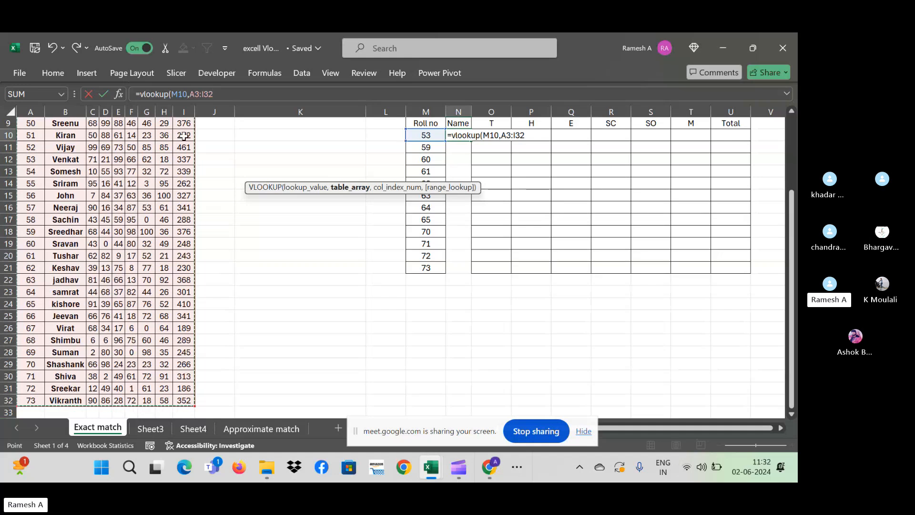
pyautogui.click(790, 112)
pyautogui.scroll(3, 791, 112)
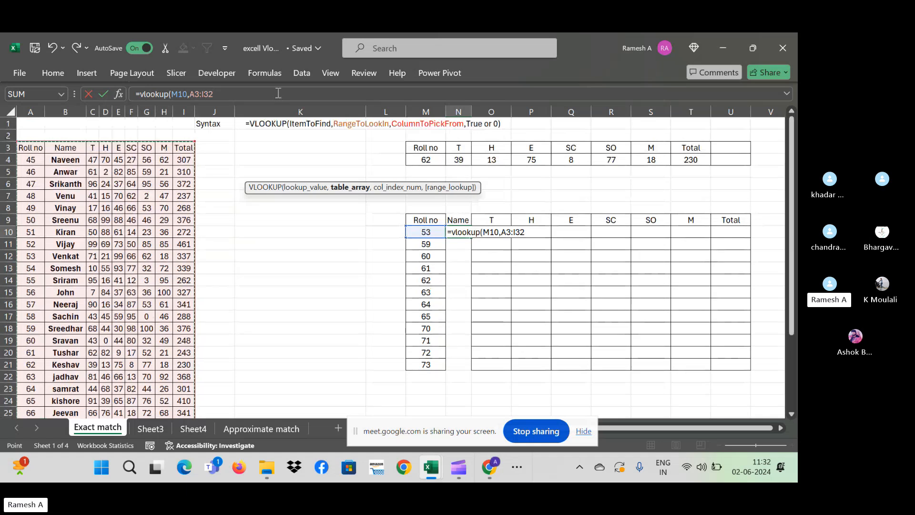
pyautogui.write(',2')
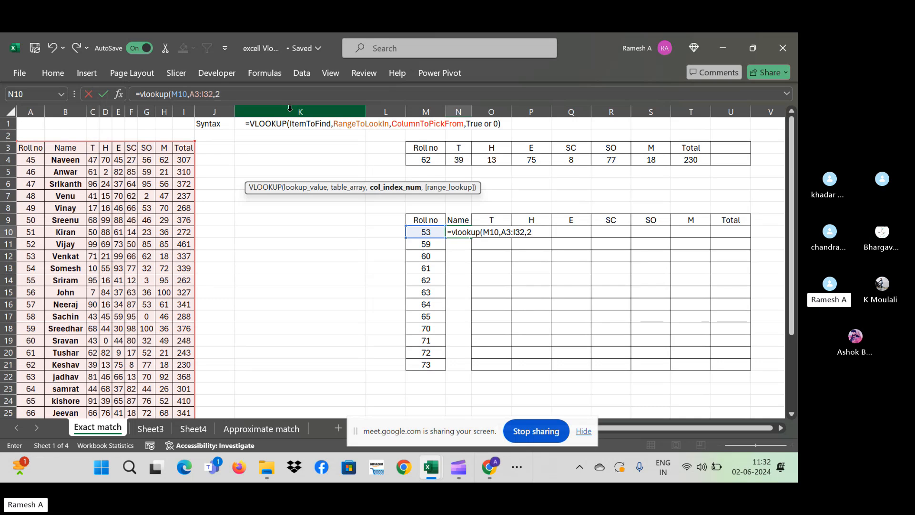
# - Add 0 as the exact-match argument, removing the stray 'false' text
pyautogui.write(',')
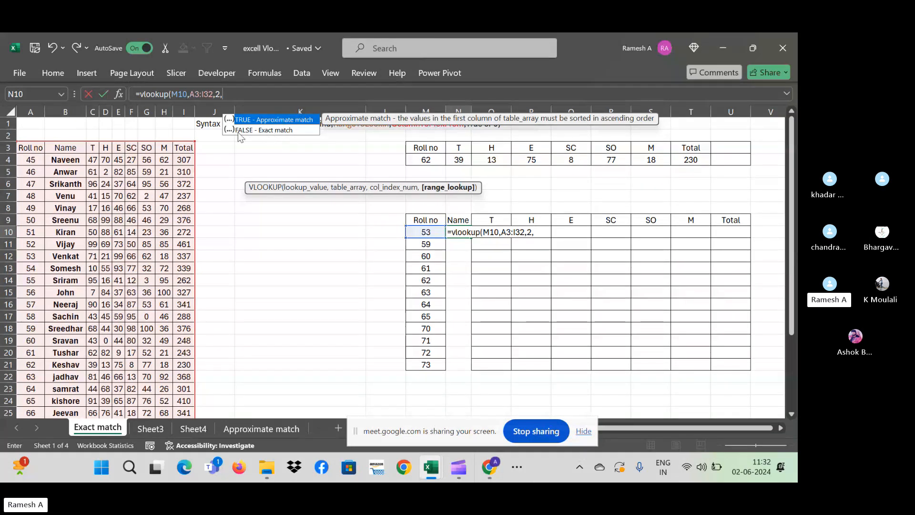
pyautogui.write('0')
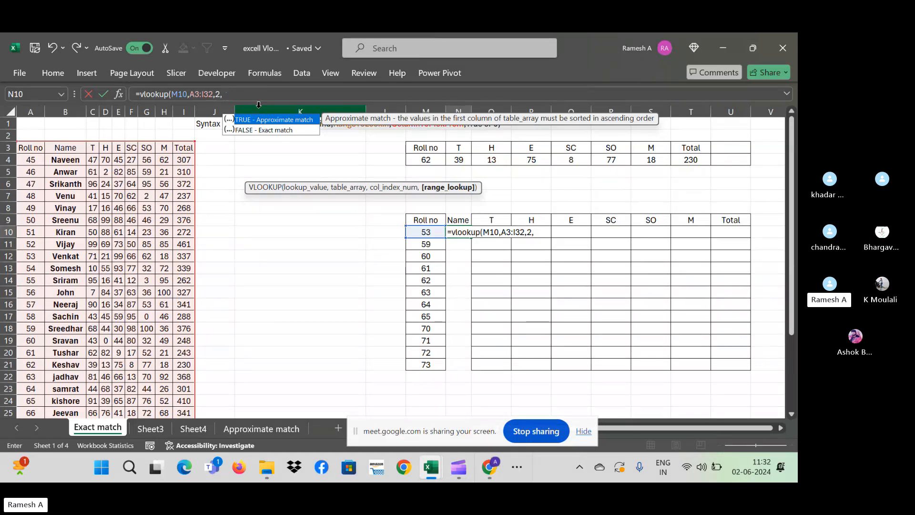
pyautogui.write('fal')
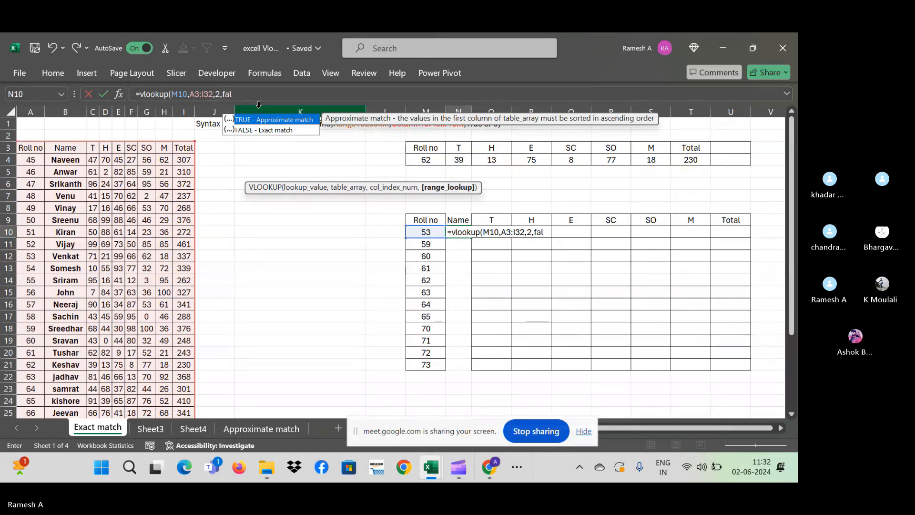
pyautogui.write('se')
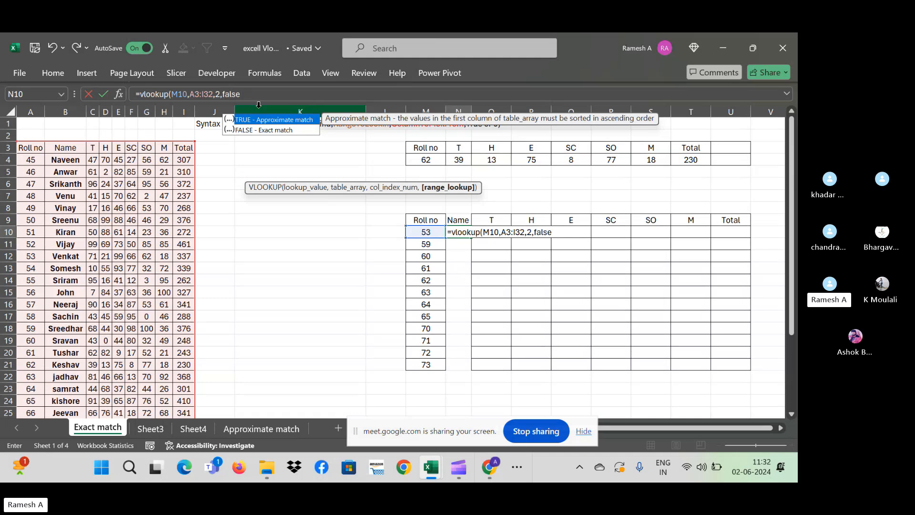
pyautogui.press('BackSpace')
pyautogui.press('BackSpace')
# - Close and enter =vlookup(M10,A3:I32,2,0) showing Venkat, widen column N, and fill down to N21
pyautogui.write(')')
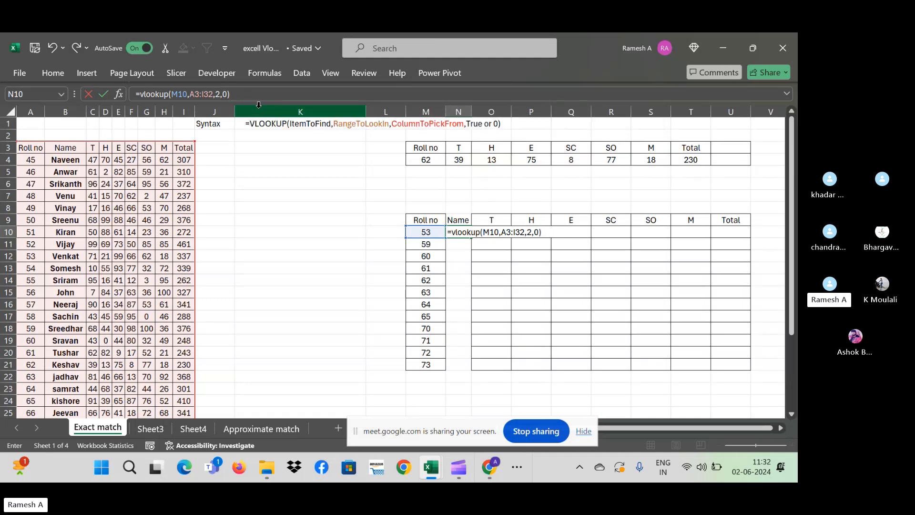
pyautogui.hotkey('ctrl', 'Return')
pyautogui.press('Return')
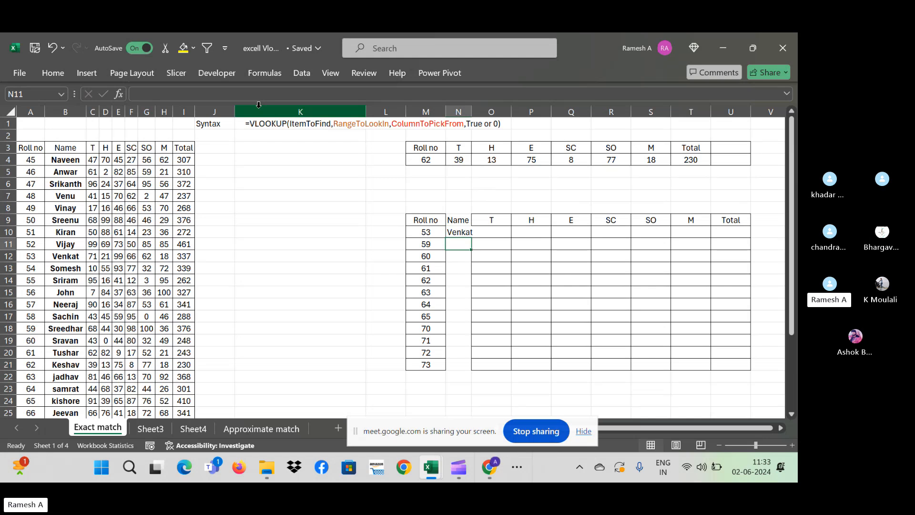
pyautogui.press('Up')
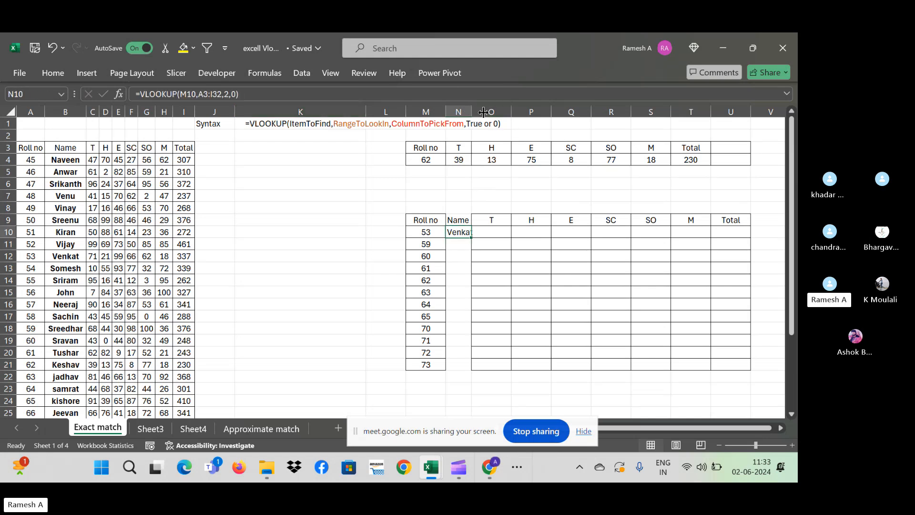
pyautogui.moveTo(472, 110); pyautogui.dragTo(462, 229)
pyautogui.click(469, 277)
pyautogui.click(474, 233)
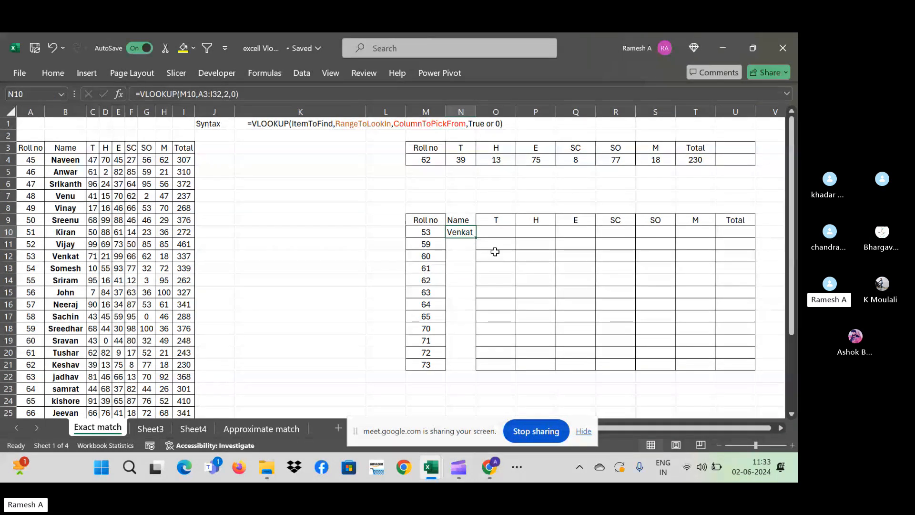
pyautogui.moveTo(477, 237); pyautogui.dragTo(477, 372)
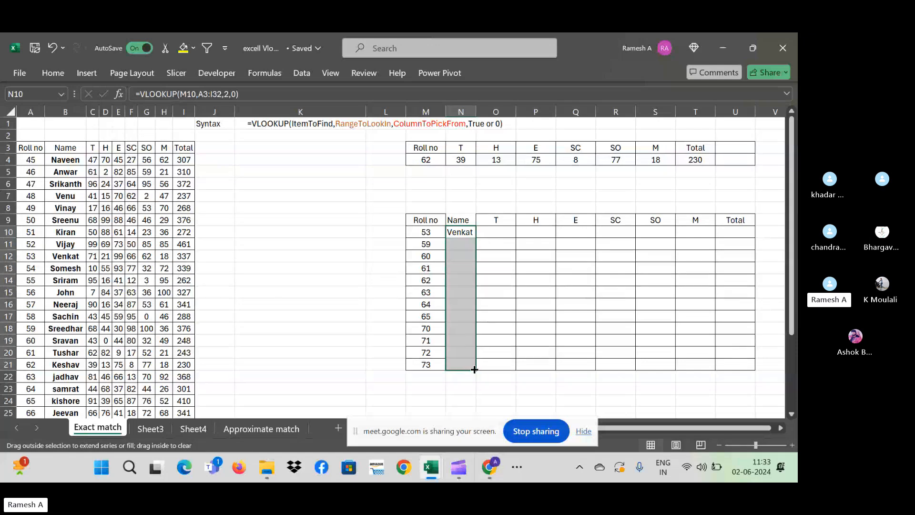
# - Widen column N further to fit the longer names
pyautogui.click(518, 232)
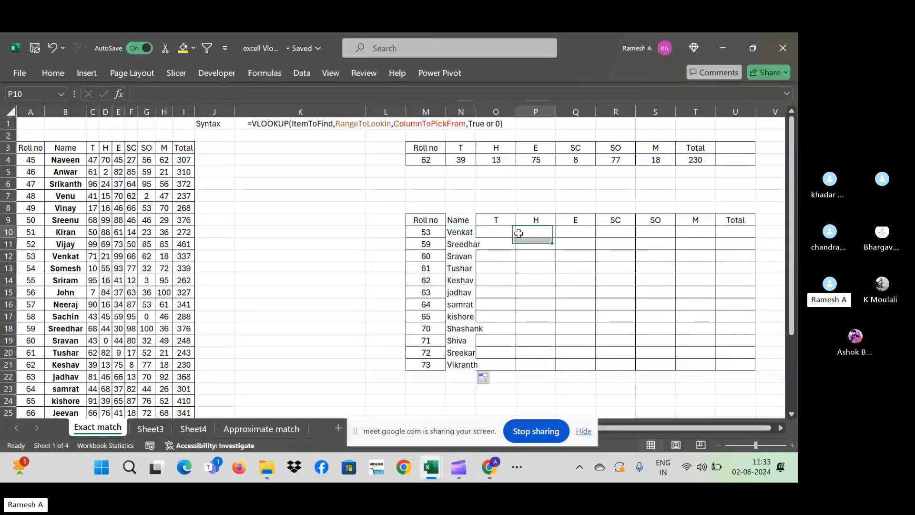
pyautogui.moveTo(476, 105); pyautogui.dragTo(494, 105)
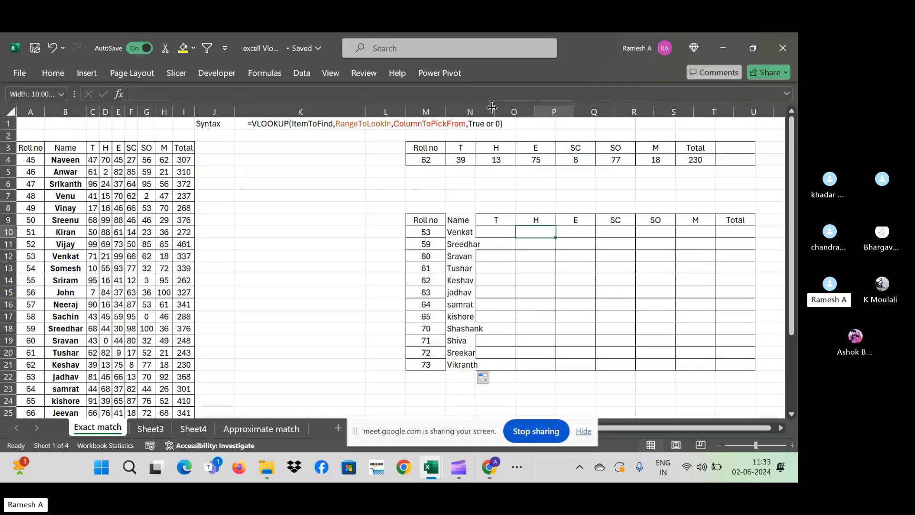
pyautogui.click(515, 243)
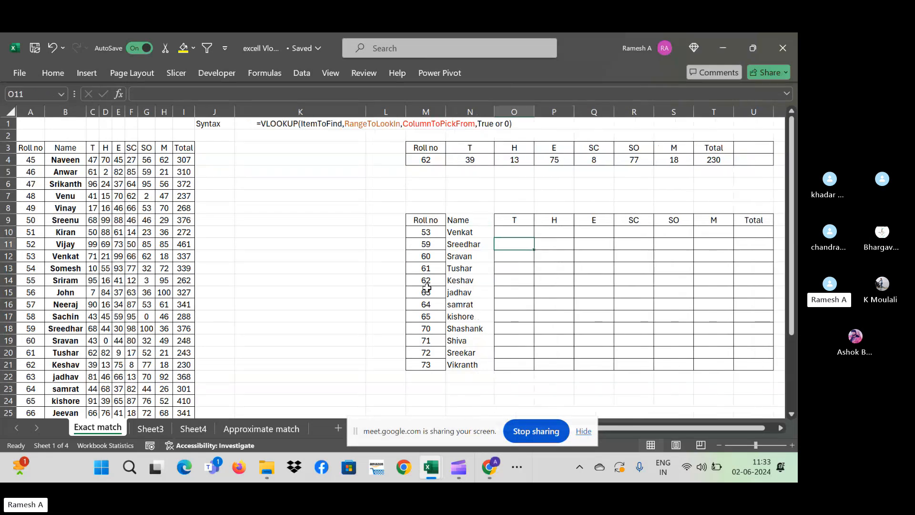
# - Change roll number 72 in M20 to 45 and check the resulting #N/A in N20
pyautogui.click(426, 353)
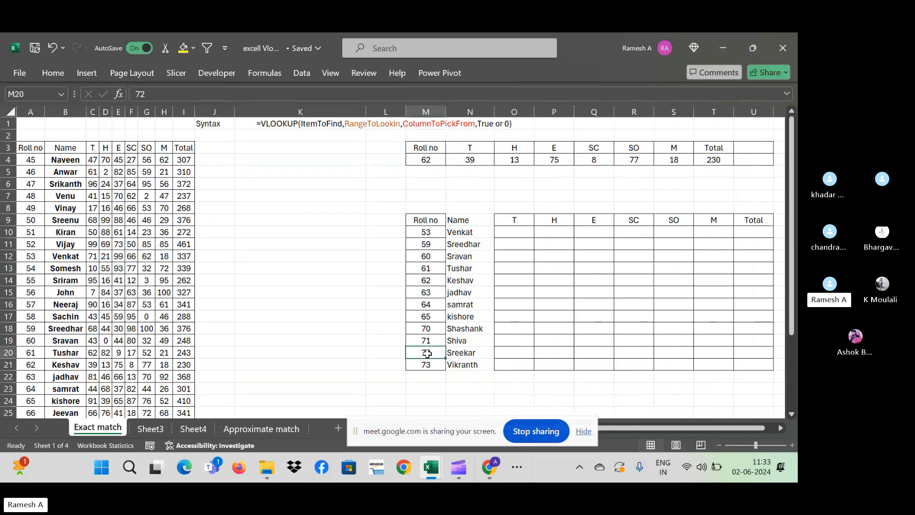
pyautogui.write('45')
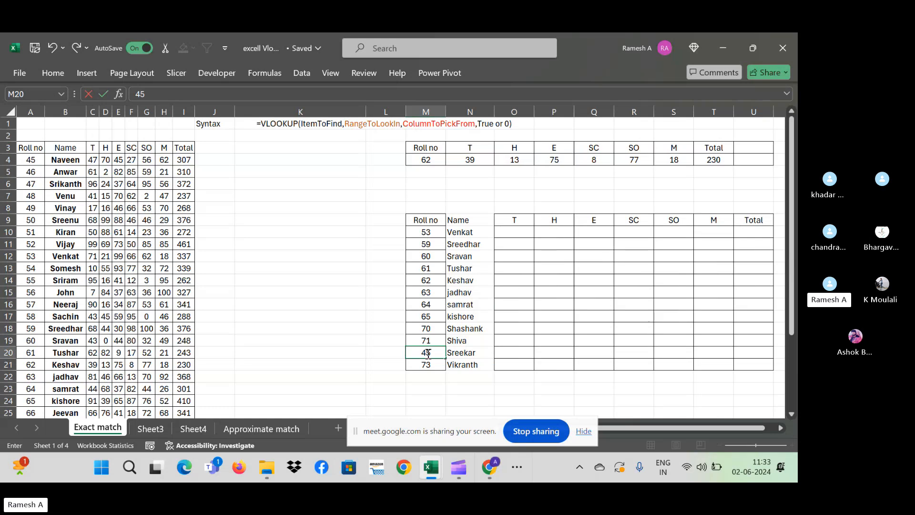
pyautogui.press('Return')
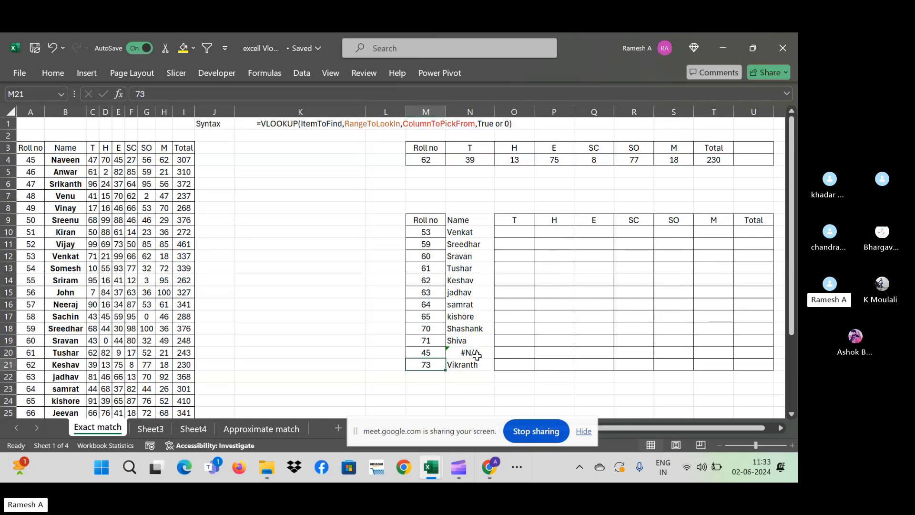
pyautogui.click(476, 355)
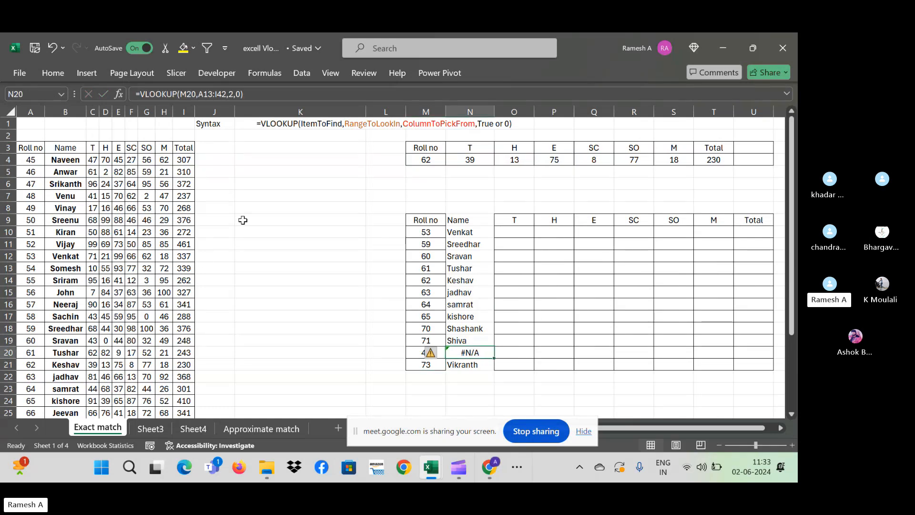
pyautogui.click(466, 234)
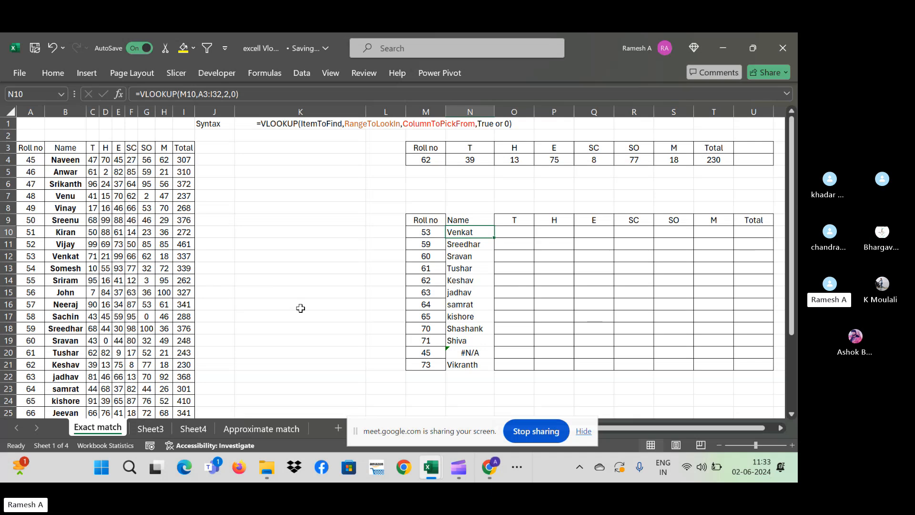
pyautogui.click(458, 268)
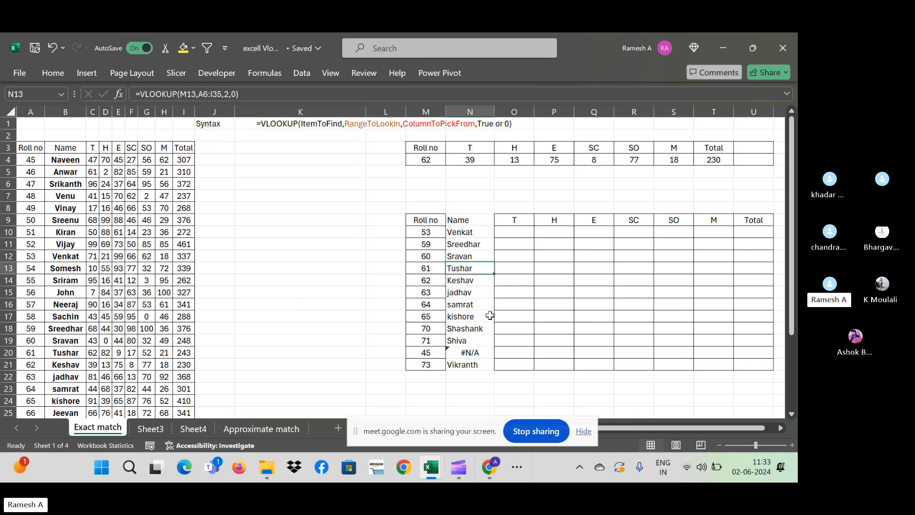
pyautogui.press('F2')
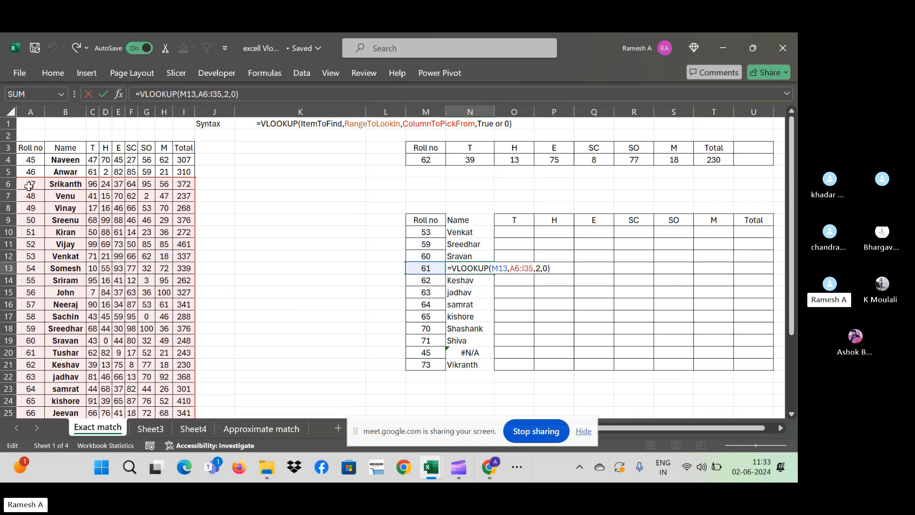
pyautogui.click(477, 243)
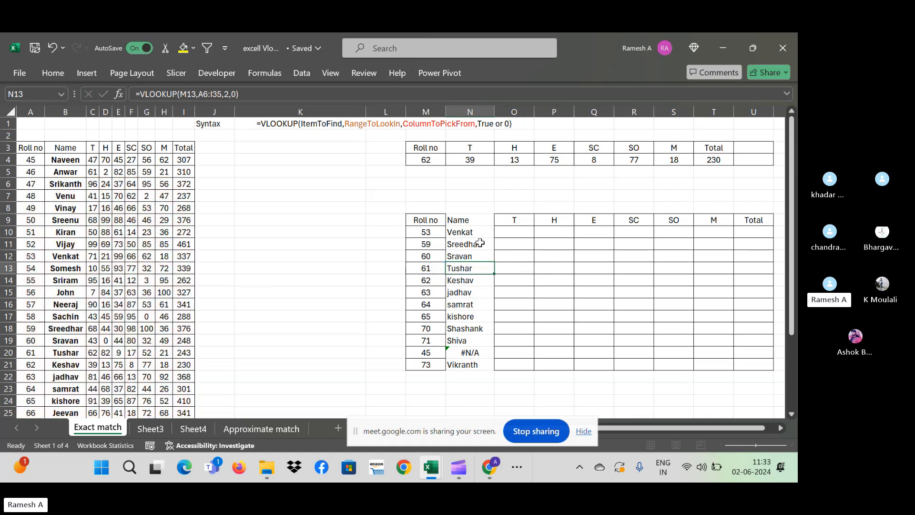
pyautogui.press('Up')
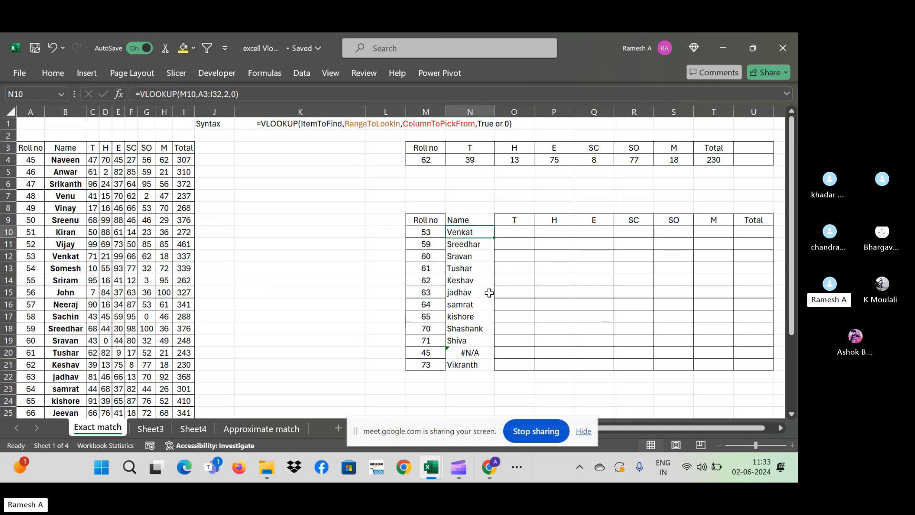
pyautogui.press('F2')
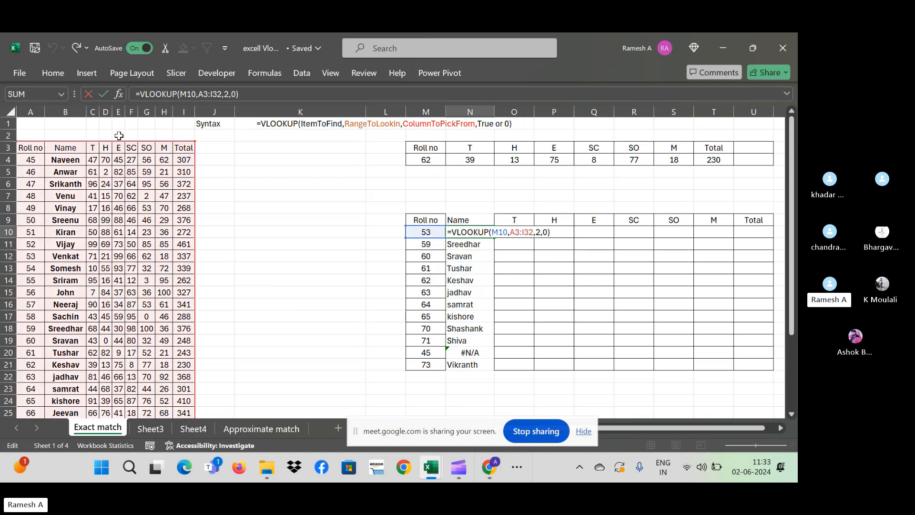
pyautogui.press('Return')
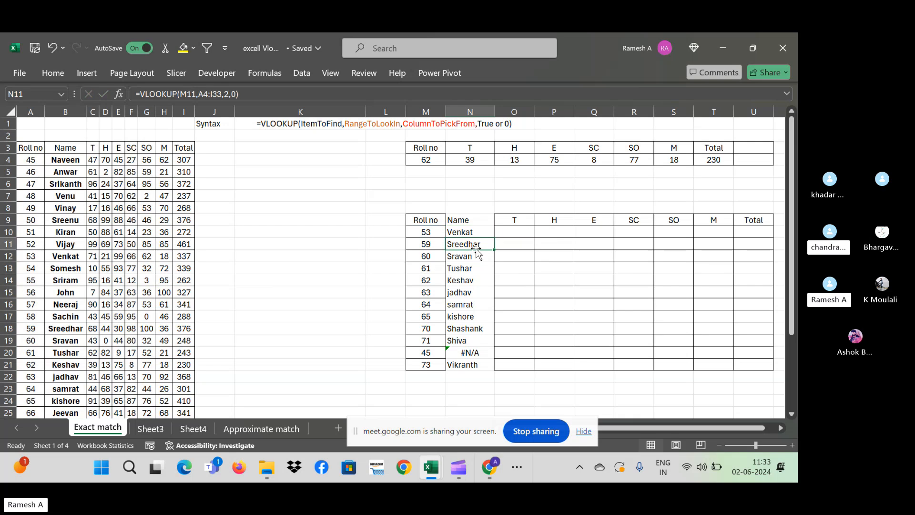
pyautogui.press('F2')
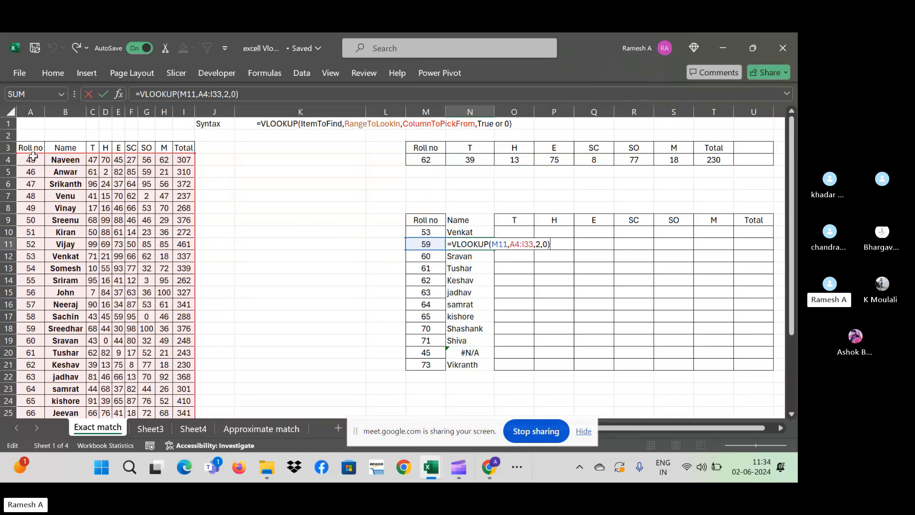
pyautogui.press('Escape')
pyautogui.click(477, 258)
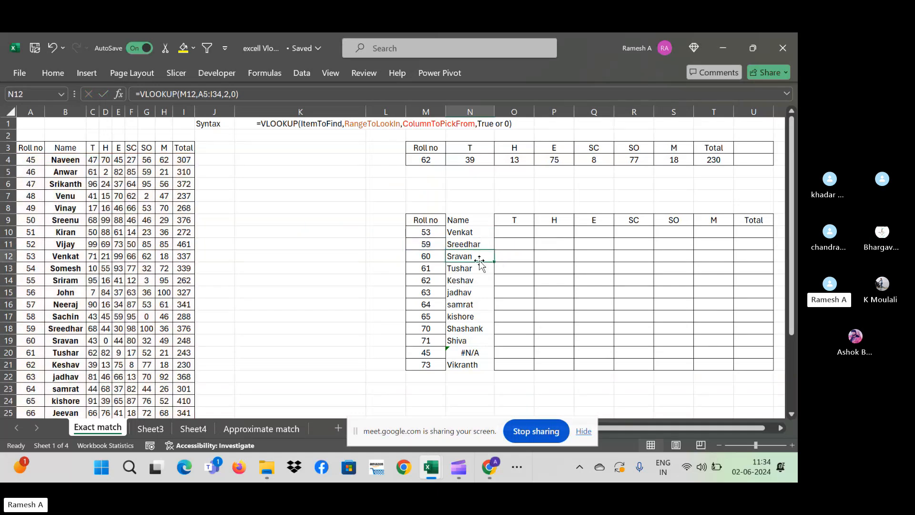
pyautogui.doubleClick(480, 261)
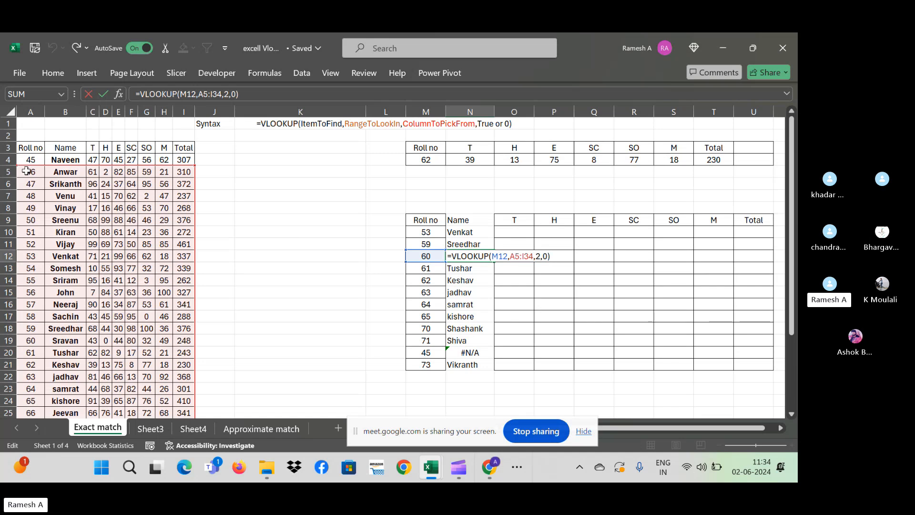
pyautogui.press('Return')
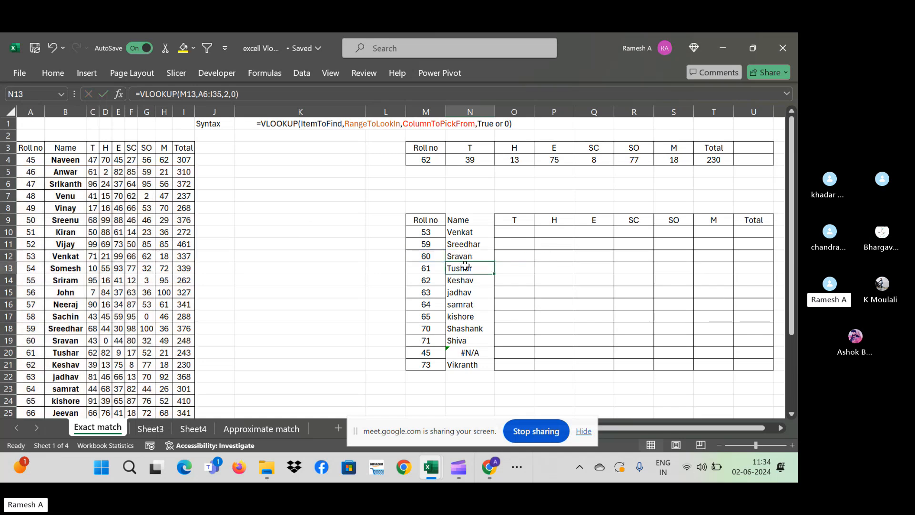
pyautogui.doubleClick(465, 267)
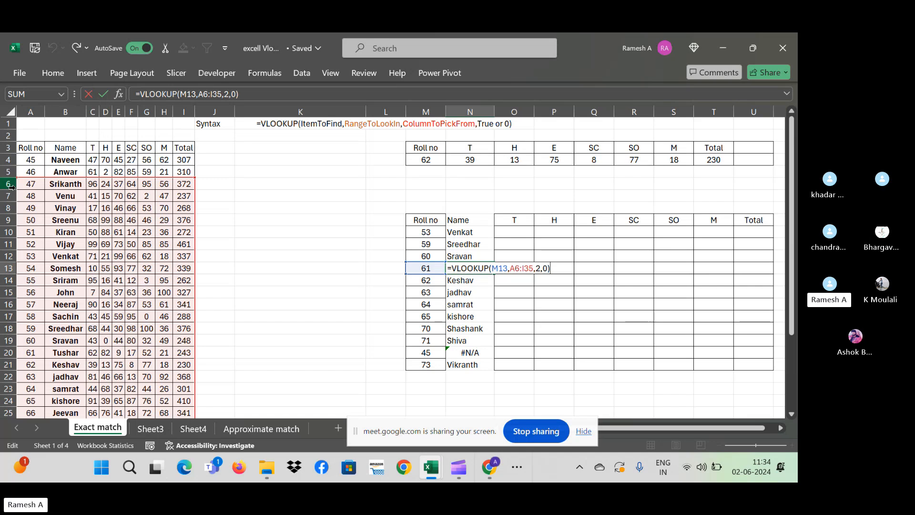
pyautogui.press('Return')
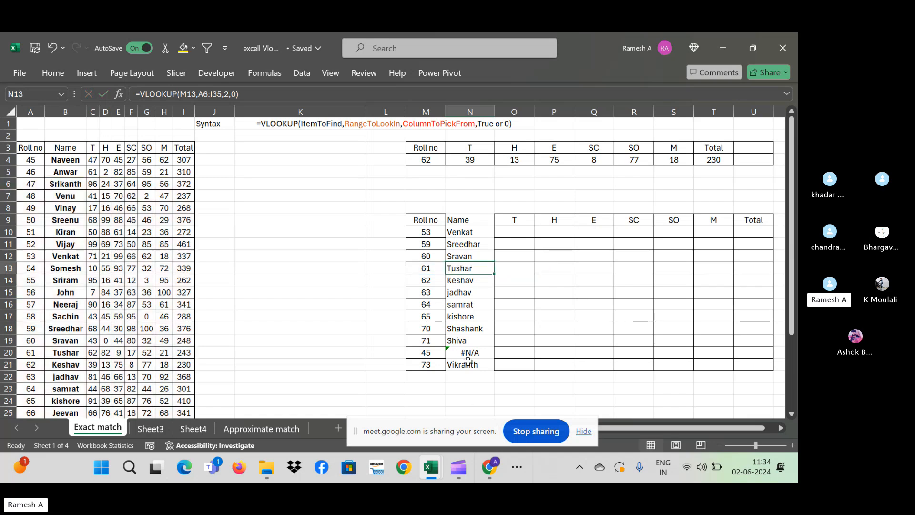
pyautogui.click(465, 353)
pyautogui.doubleClick(465, 352)
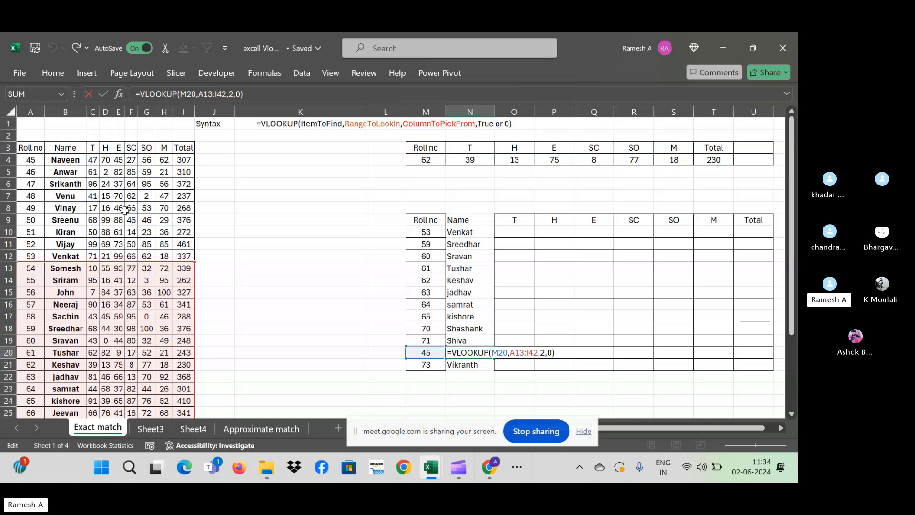
pyautogui.hotkey('ctrl', 'Return')
pyautogui.click(465, 231)
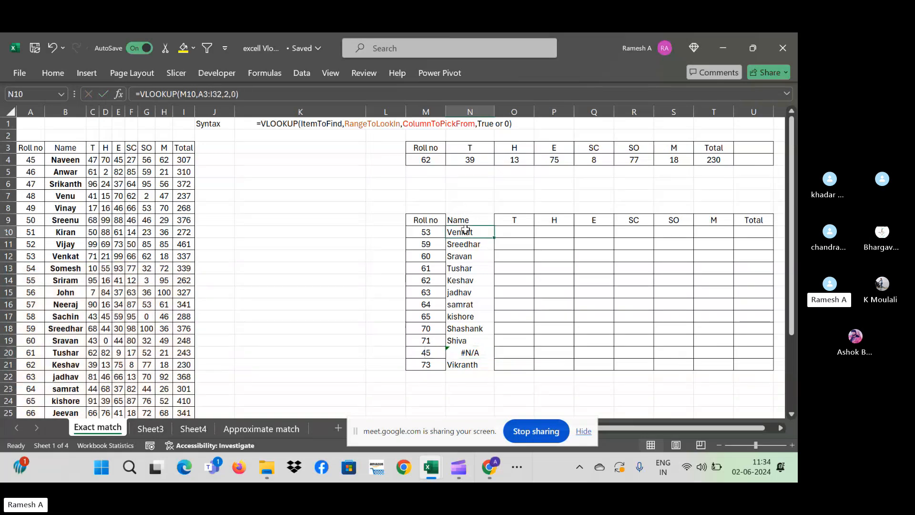
# - Lock N10's lookup range as $A$3:$I$32
pyautogui.click(222, 94)
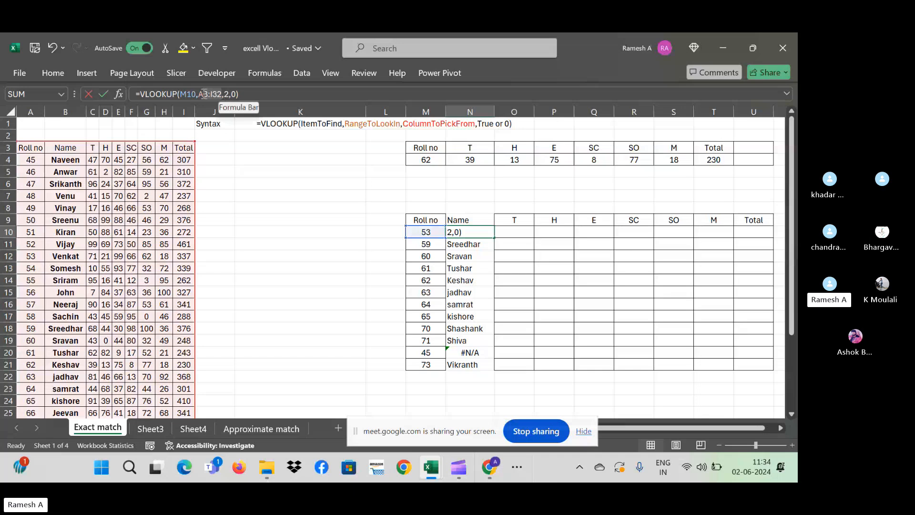
pyautogui.click(199, 94)
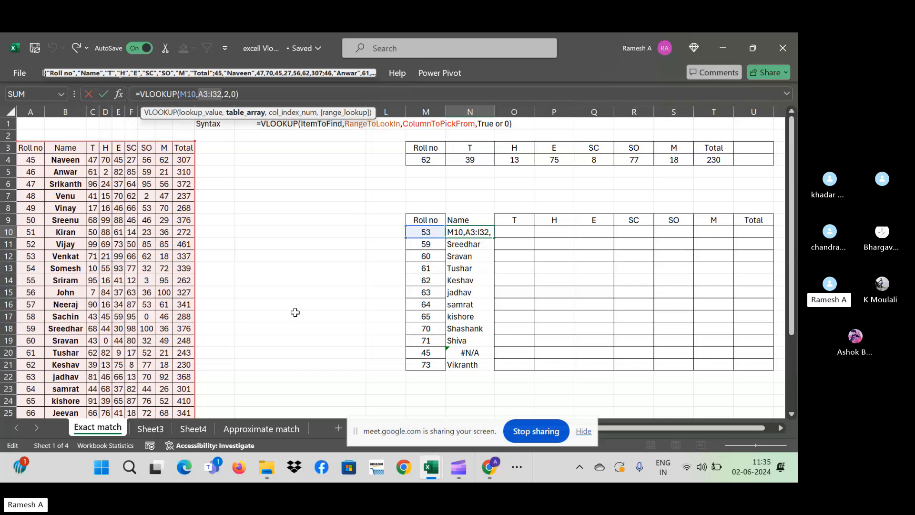
pyautogui.press('F4')
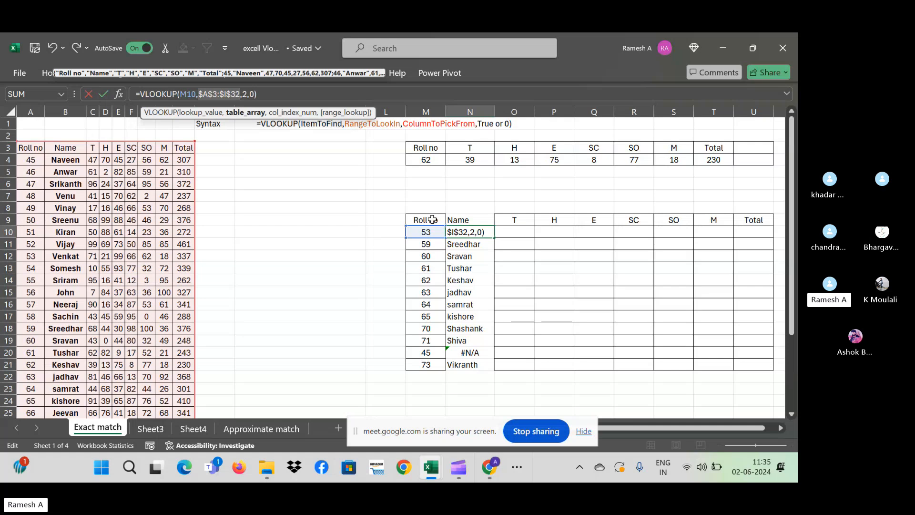
pyautogui.hotkey('ctrl', 'Return')
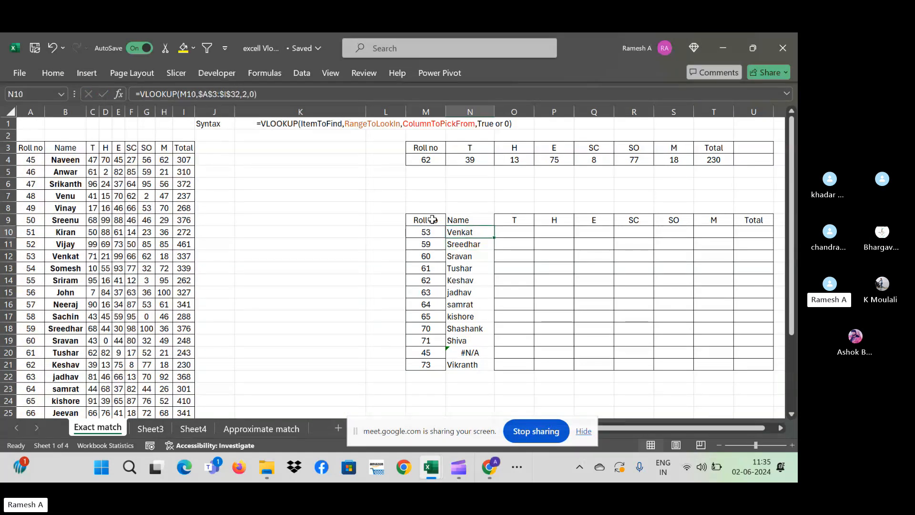
# - Copy the fixed formula down N10:N21 so roll 45 shows Naveen
pyautogui.hotkey('ctrl', 'shift', 'Down')
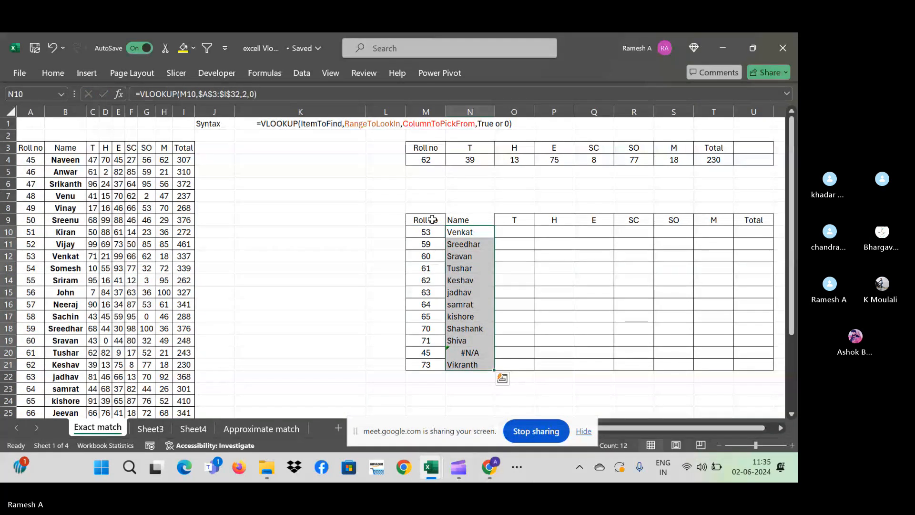
pyautogui.hotkey('ctrl', 'd')
pyautogui.press('Down')
pyautogui.press('Down')
pyautogui.press('Down')
pyautogui.press('Down')
pyautogui.press('Down')
pyautogui.press('Down')
pyautogui.press('Down')
pyautogui.press('Down')
pyautogui.press('Down')
pyautogui.press('Down')
pyautogui.press('Down')
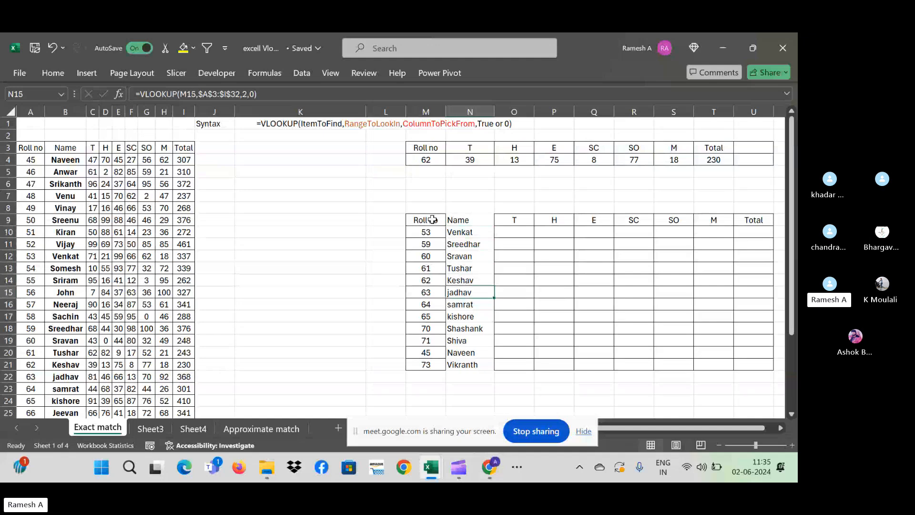
pyautogui.press('Up')
pyautogui.press('Up')
pyautogui.press('Up')
pyautogui.press('Up')
pyautogui.press('Up')
pyautogui.press('Up')
pyautogui.press('Up')
pyautogui.press('Up')
pyautogui.press('Up')
pyautogui.press('Up')
pyautogui.press('Up')
pyautogui.press('Up')
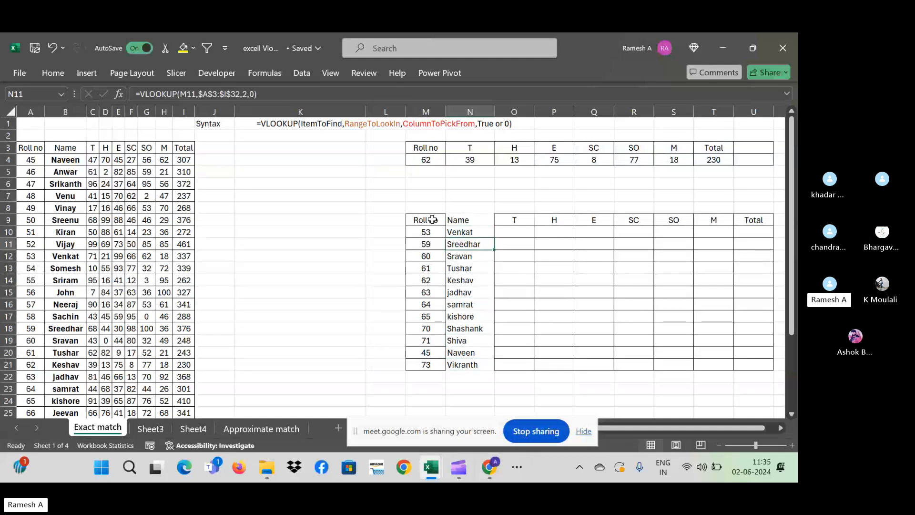
pyautogui.press('Down')
pyautogui.press('Right')
pyautogui.write('=')
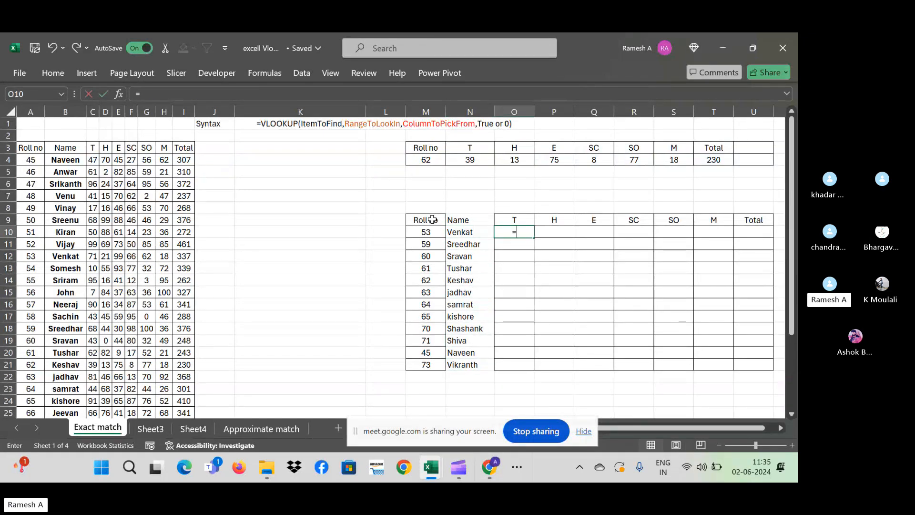
pyautogui.write('v')
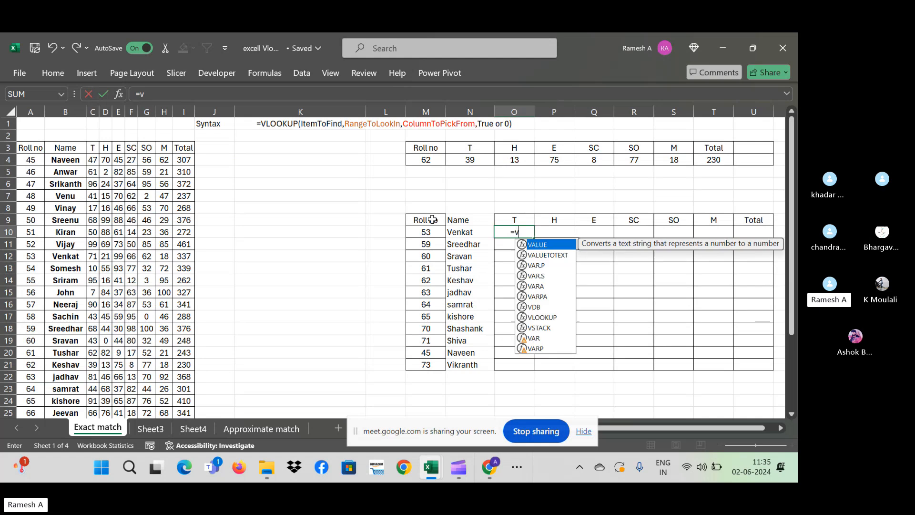
pyautogui.write('lookup(')
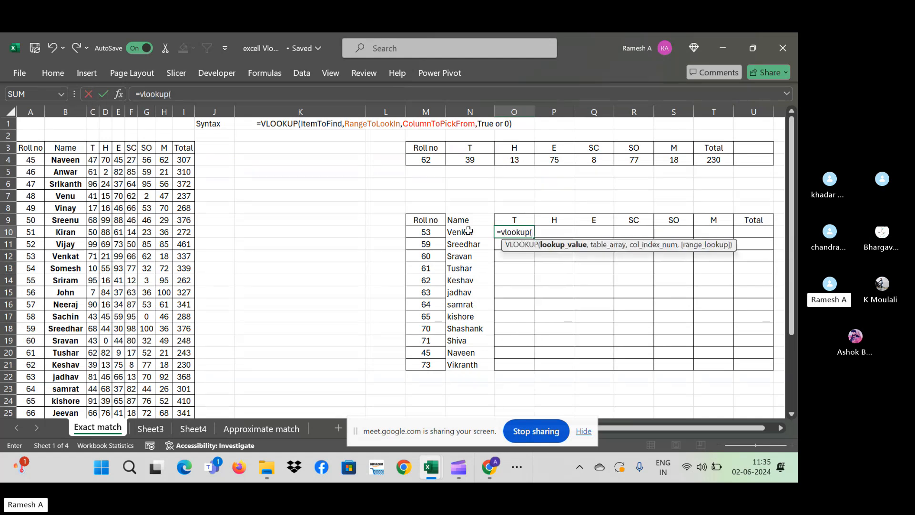
pyautogui.click(434, 231)
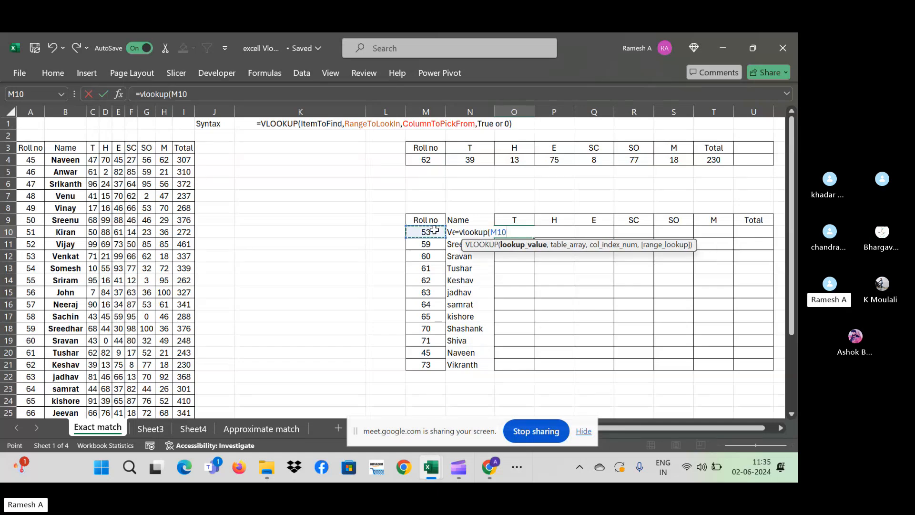
pyautogui.write(',')
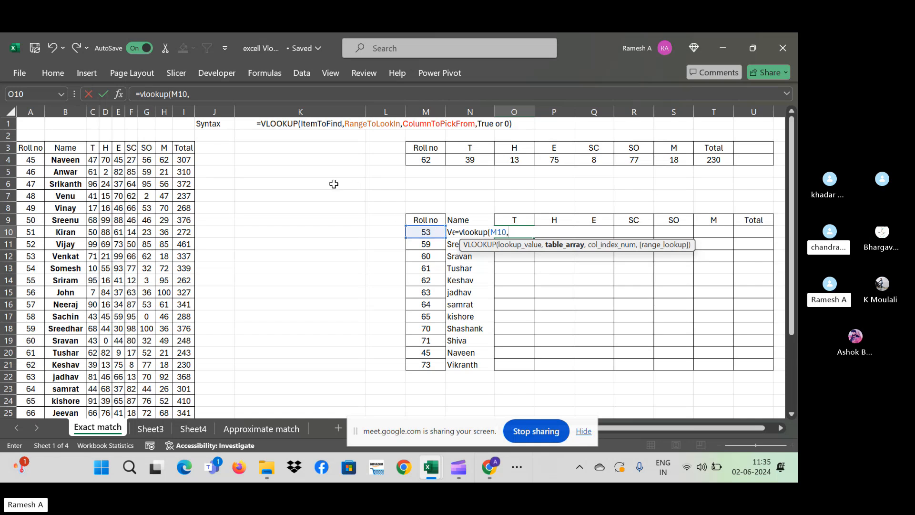
pyautogui.click(19, 149)
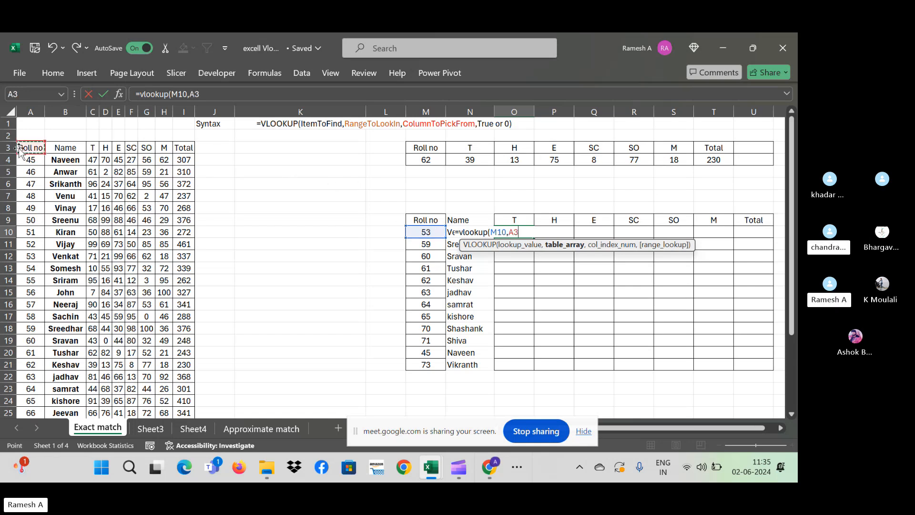
pyautogui.hotkey('ctrl', 'shift', 'Right')
pyautogui.hotkey('ctrl', 'shift', 'Down')
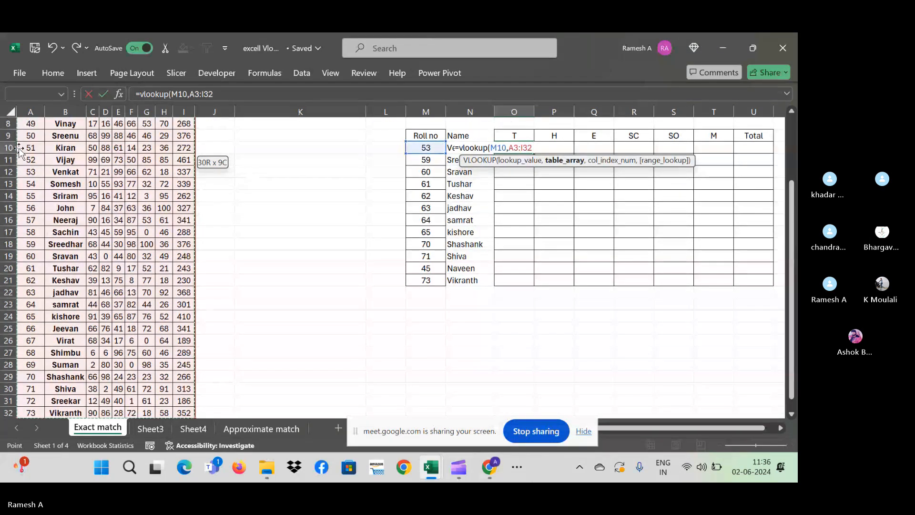
pyautogui.press('F4')
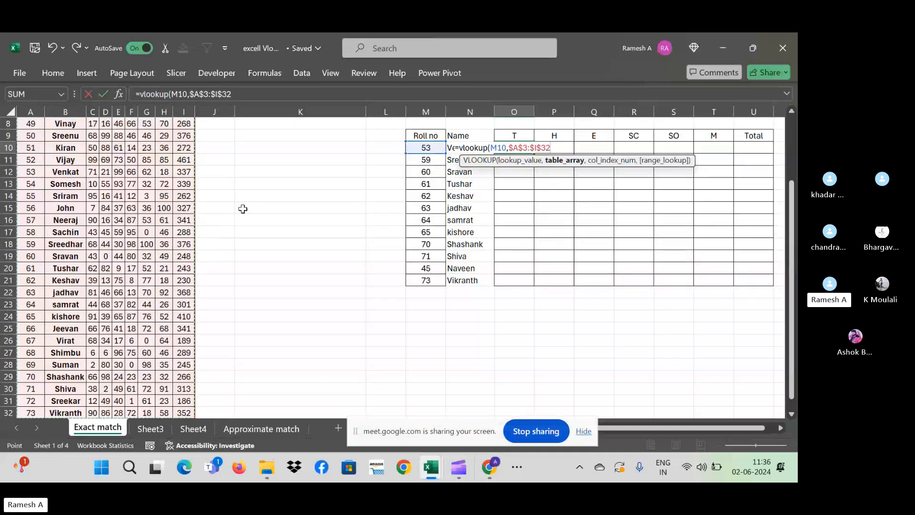
pyautogui.write(',')
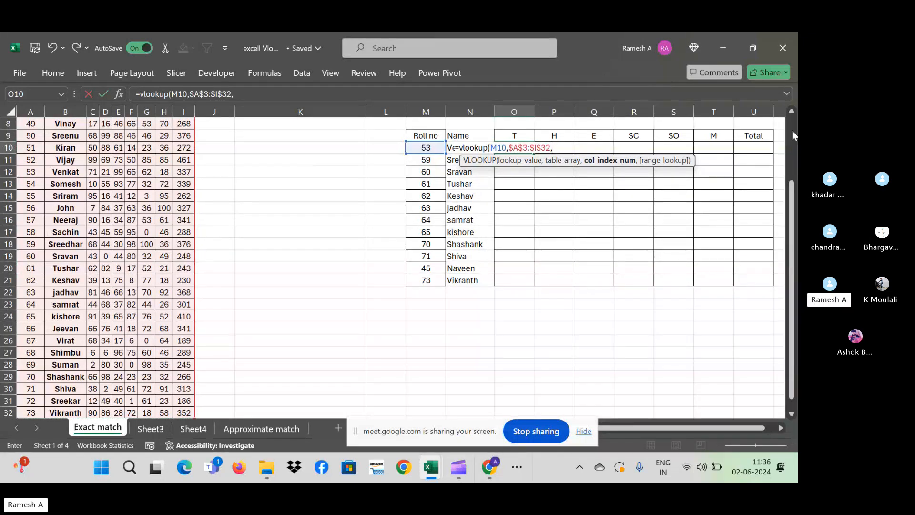
pyautogui.scroll(3, 789, 117)
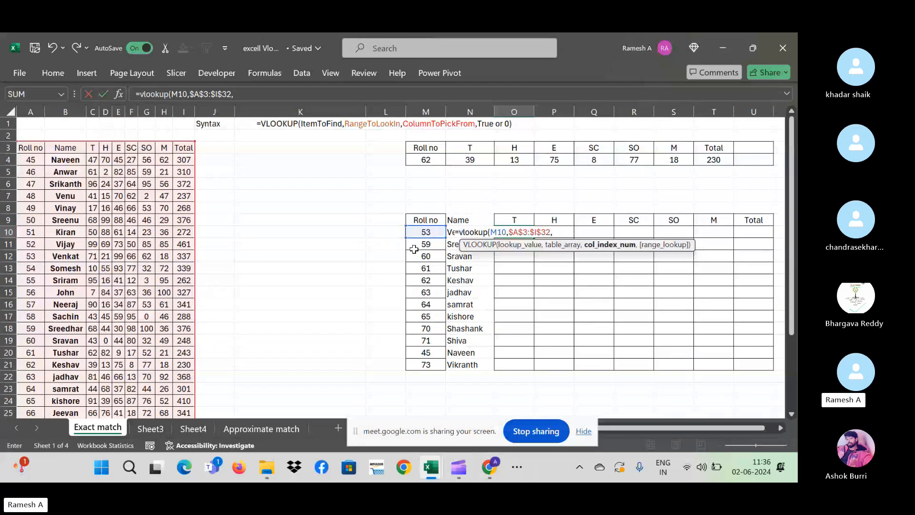
pyautogui.write(',0')
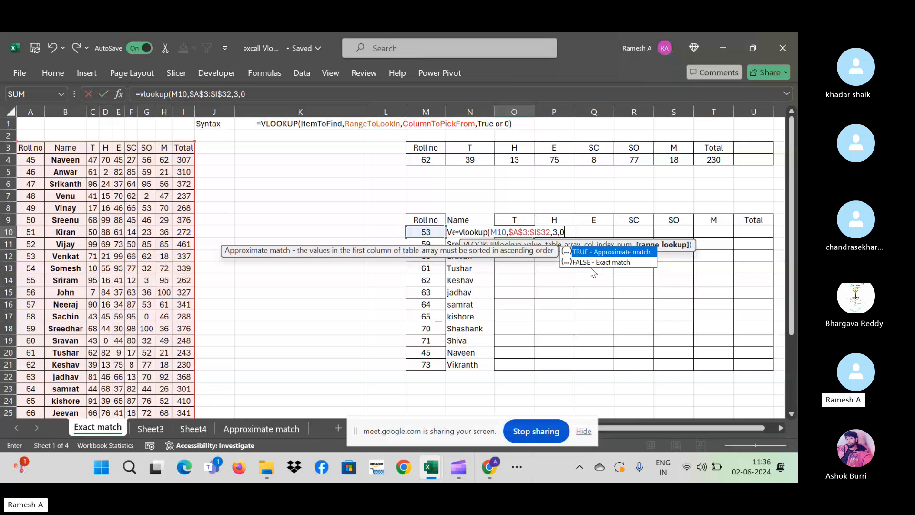
pyautogui.write(')')
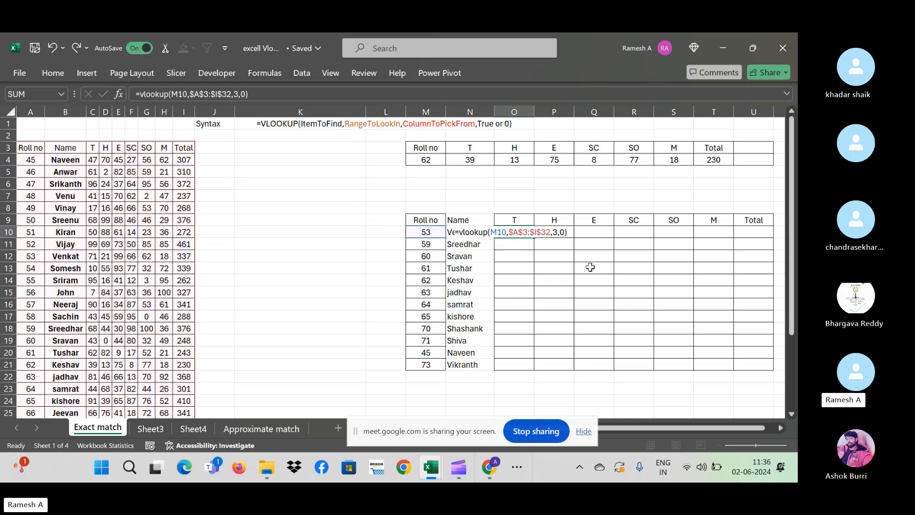
pyautogui.press('Return')
pyautogui.press('Up')
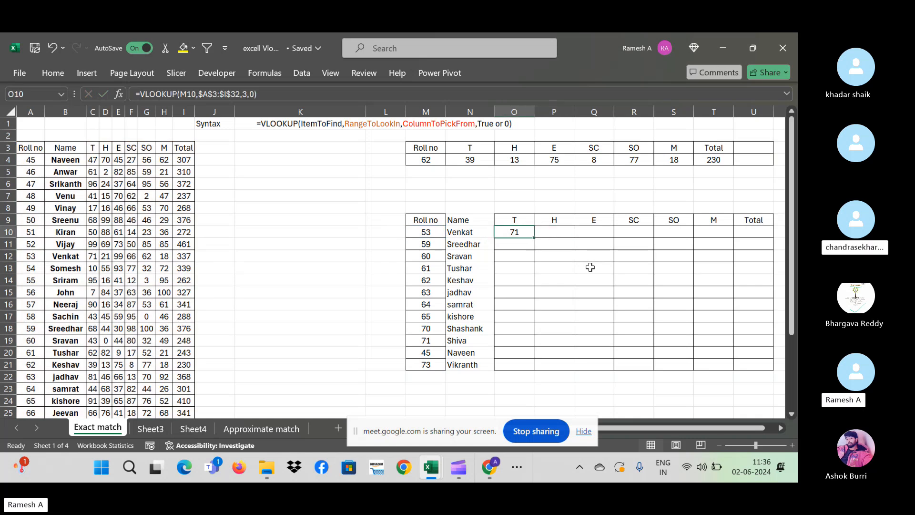
pyautogui.press('Right')
pyautogui.press('Left')
pyautogui.press('Right')
pyautogui.press('Right')
pyautogui.press('Left')
pyautogui.press('Left')
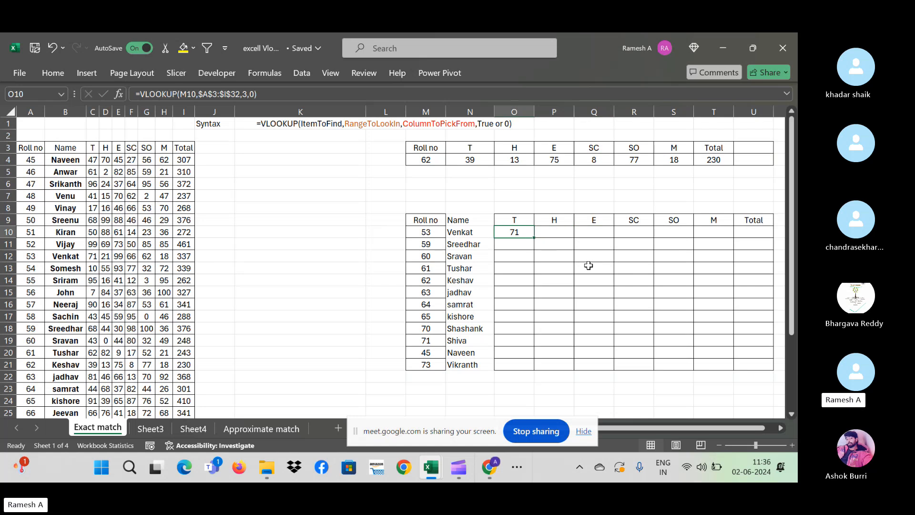
pyautogui.click(462, 237)
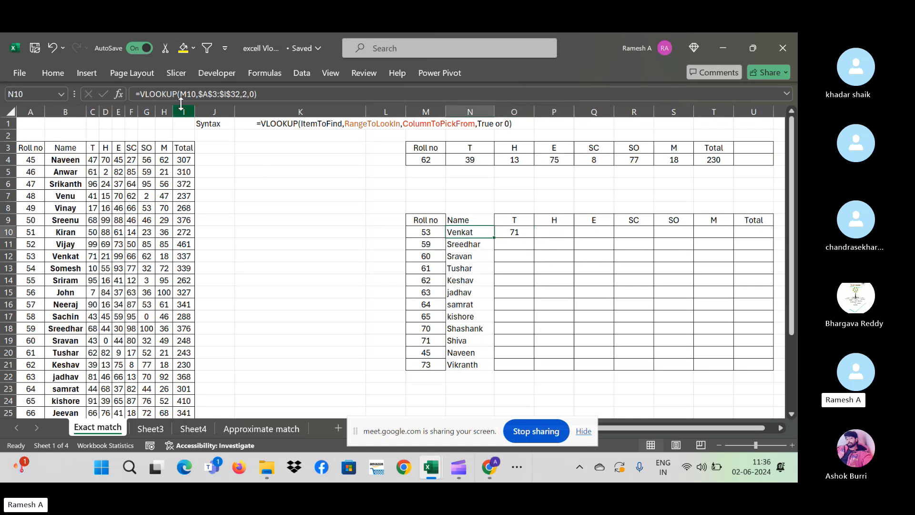
pyautogui.click(529, 230)
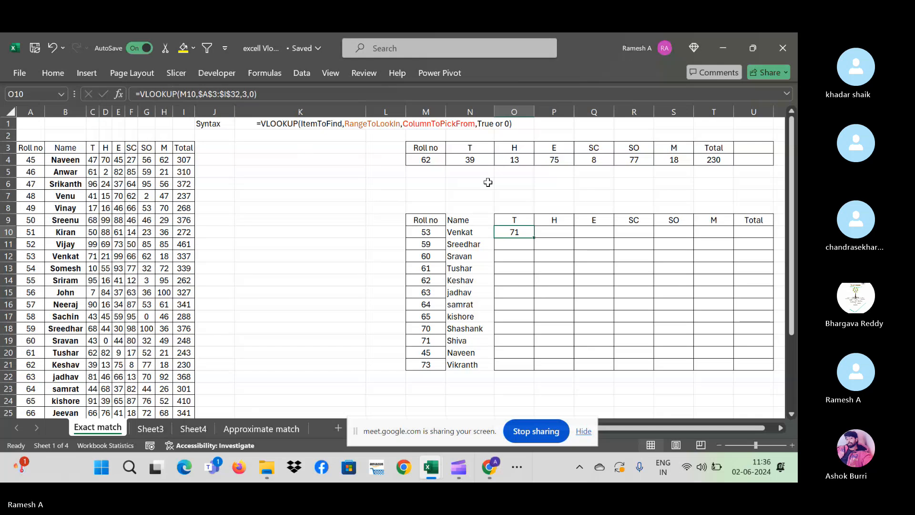
pyautogui.click(552, 233)
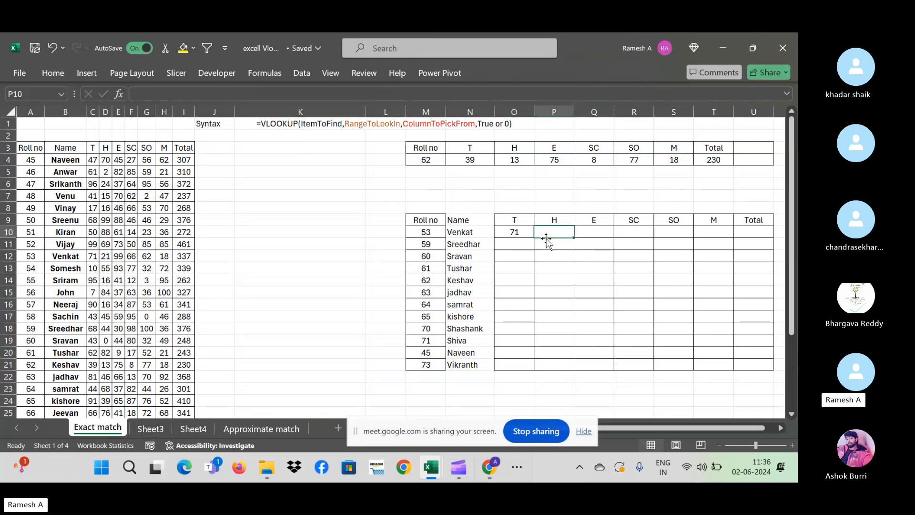
pyautogui.click(515, 235)
pyautogui.moveTo(535, 237)
pyautogui.mouseDown()
pyautogui.moveTo(563, 237)
pyautogui.moveTo(560, 250)
pyautogui.moveTo(552, 234)
pyautogui.mouseUp()
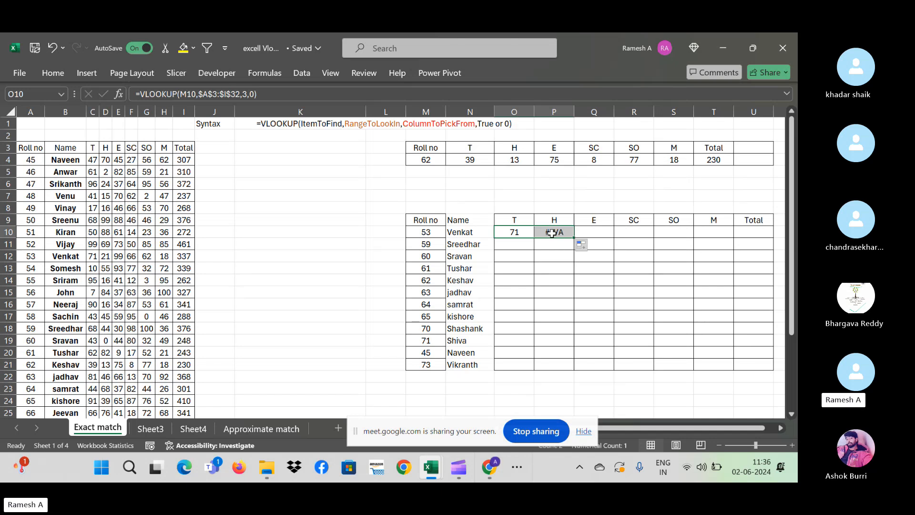
pyautogui.click(552, 233)
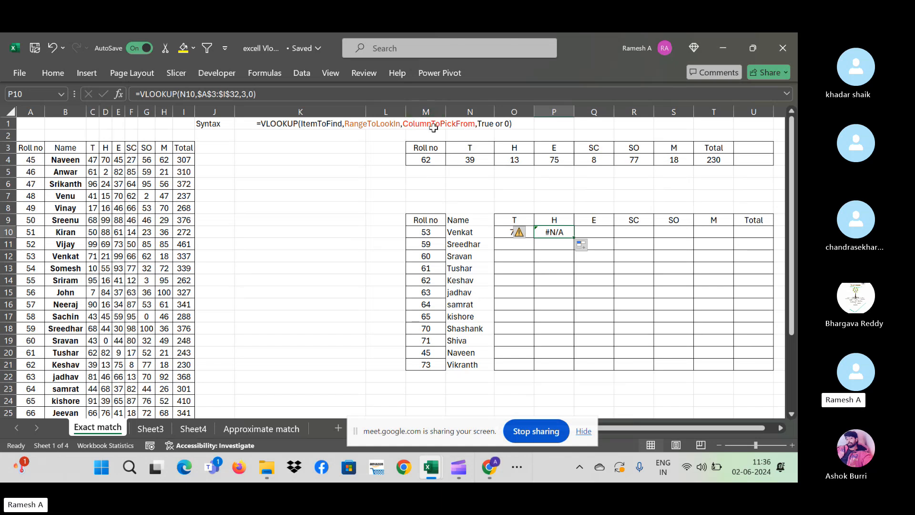
pyautogui.click(425, 111)
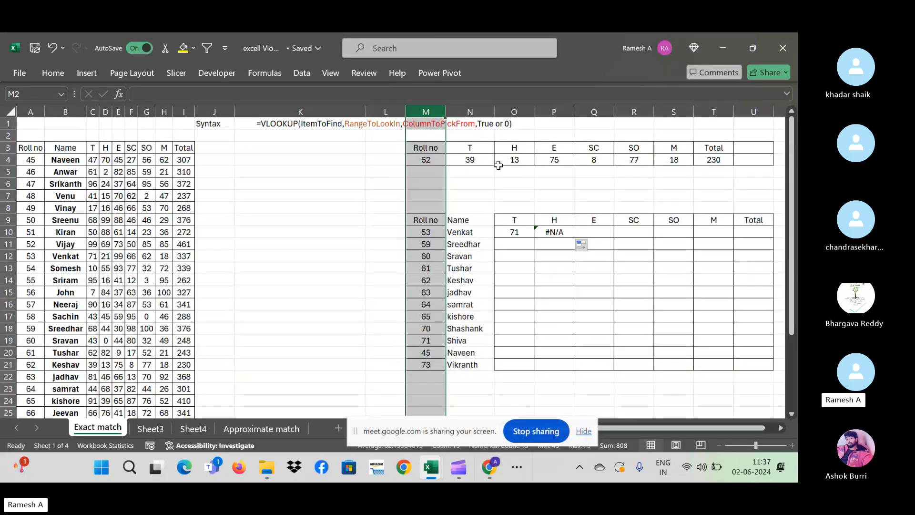
pyautogui.click(514, 231)
pyautogui.moveTo(534, 237); pyautogui.dragTo(638, 234)
pyautogui.click(545, 229)
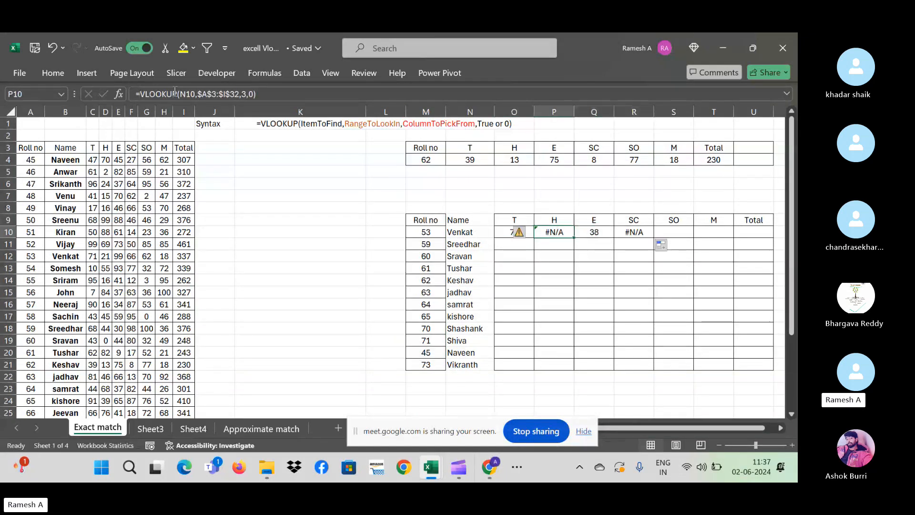
pyautogui.click(603, 234)
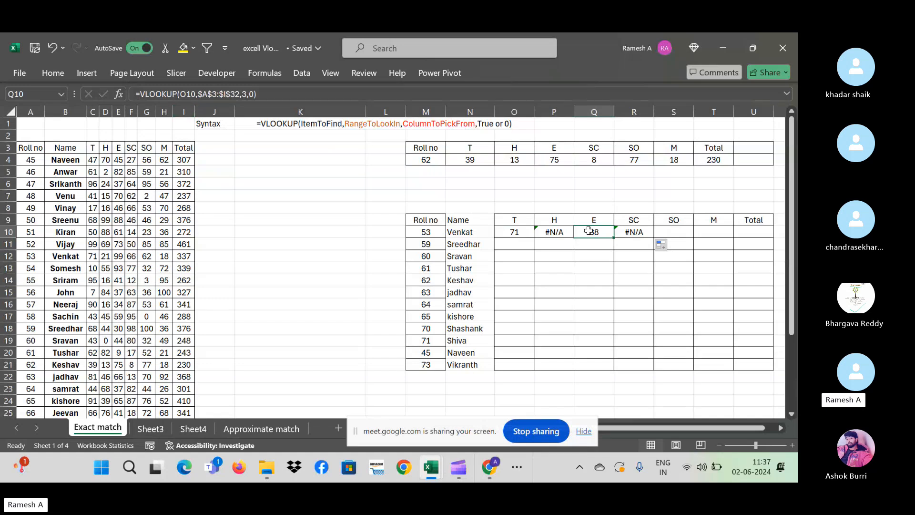
pyautogui.click(632, 238)
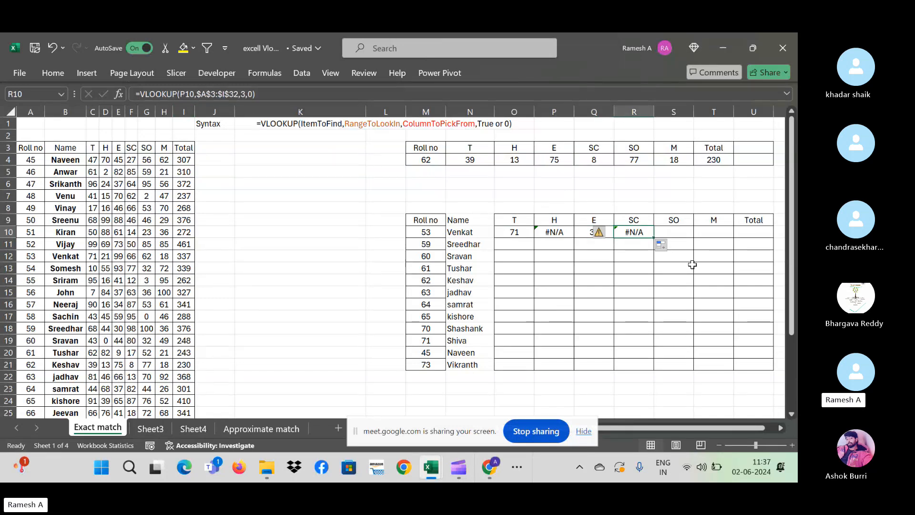
pyautogui.press('Left')
pyautogui.press('Left')
pyautogui.hotkey('shift', 'Right')
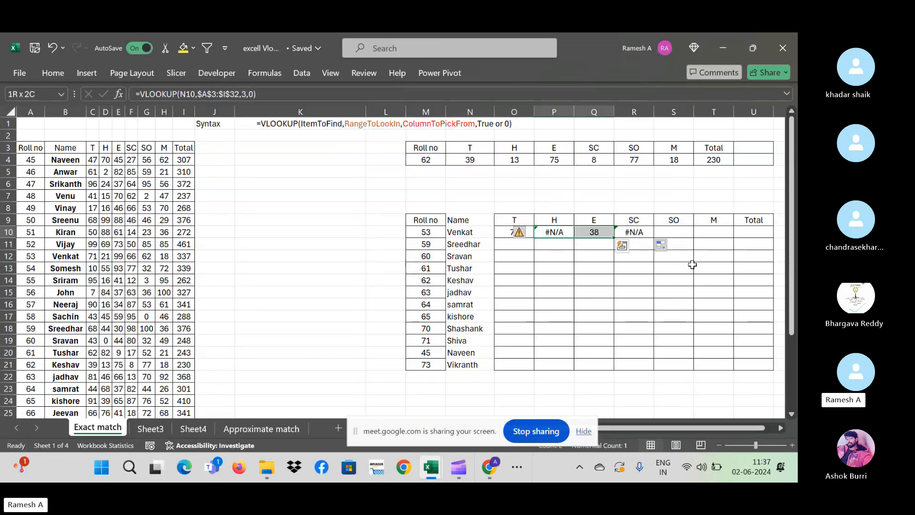
pyautogui.hotkey('shift', 'Right')
pyautogui.press('Delete')
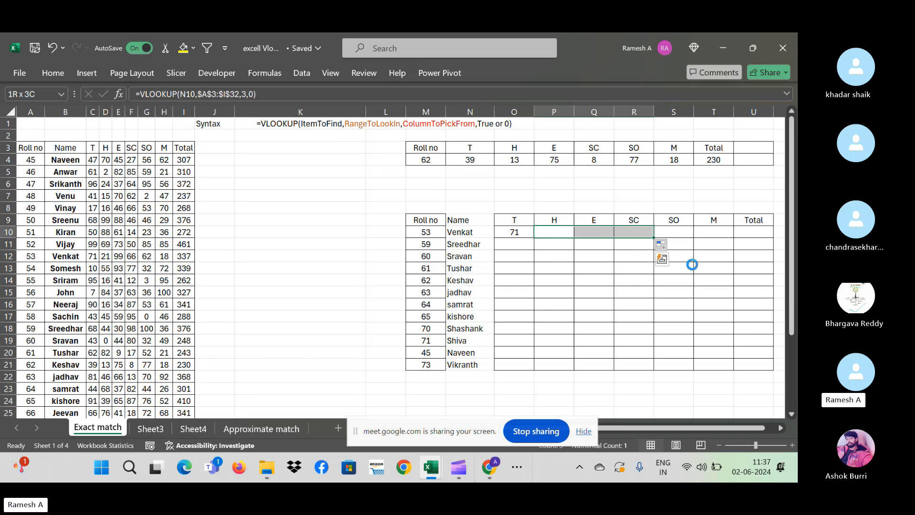
pyautogui.press('Left')
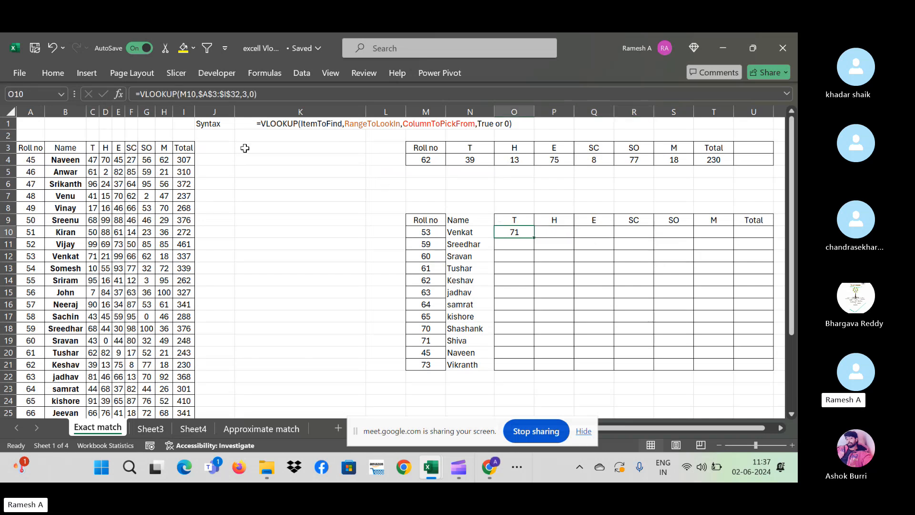
# - Anchor the lookup column in O10's formula as $M10
pyautogui.click(182, 94)
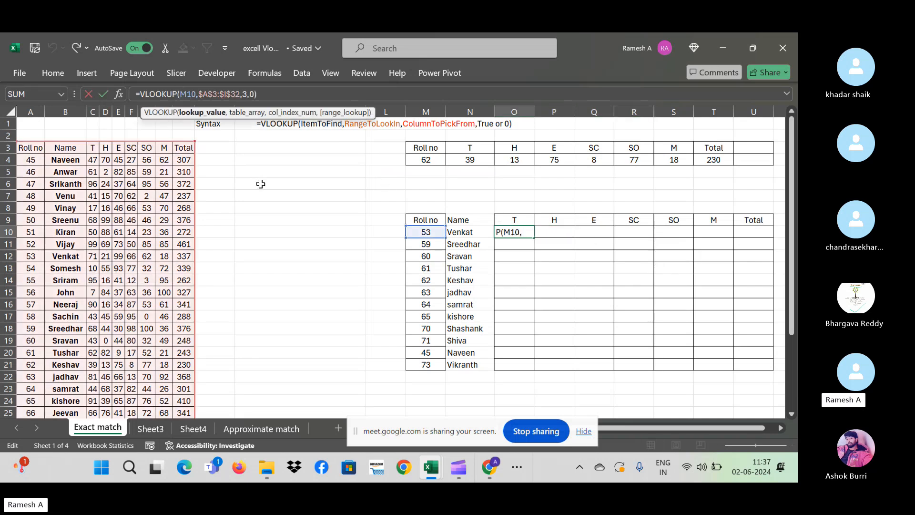
pyautogui.write('$')
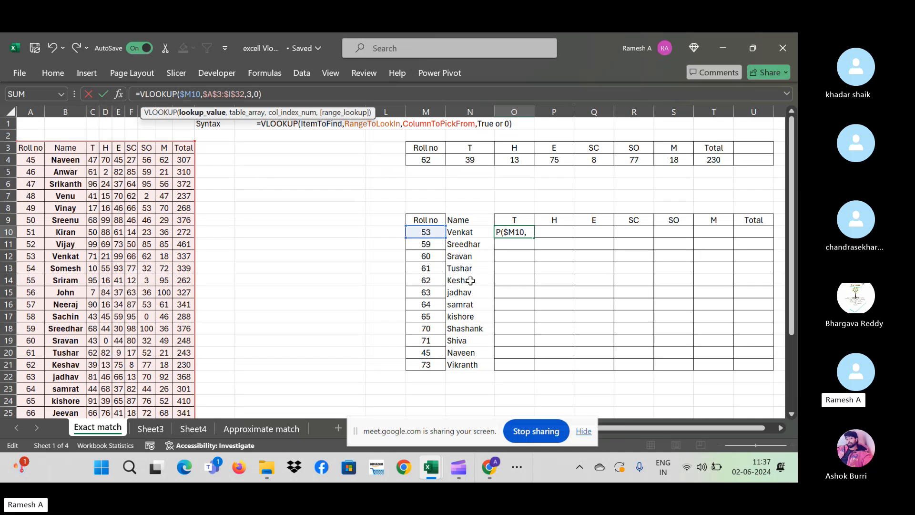
pyautogui.hotkey('ctrl', 'Return')
# - Fill O10's formula across to U10, showing 71 in every column
pyautogui.hotkey('shift', 'Right')
pyautogui.hotkey('shift', 'Right')
pyautogui.hotkey('shift', 'Right')
pyautogui.hotkey('shift', 'Right')
pyautogui.hotkey('shift', 'Right')
pyautogui.hotkey('shift', 'Right')
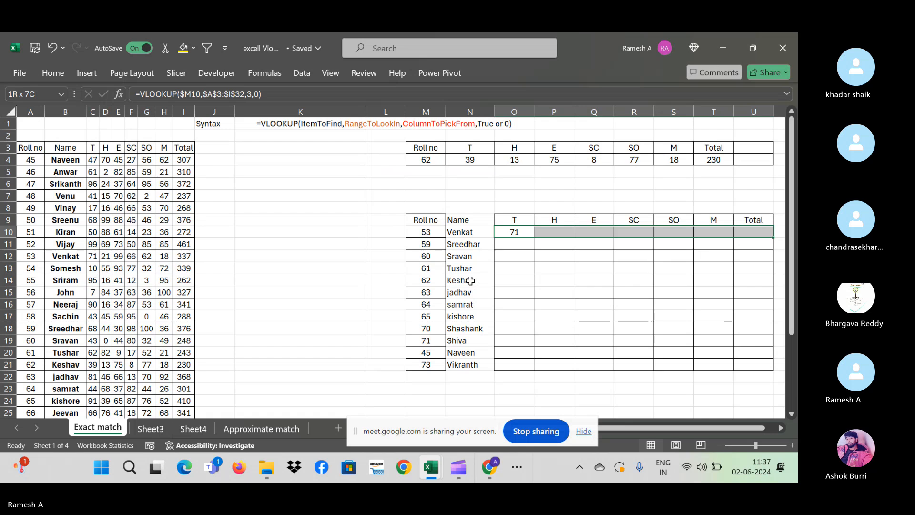
pyautogui.hotkey('ctrl', 'r')
pyautogui.press('Right')
pyautogui.press('Right')
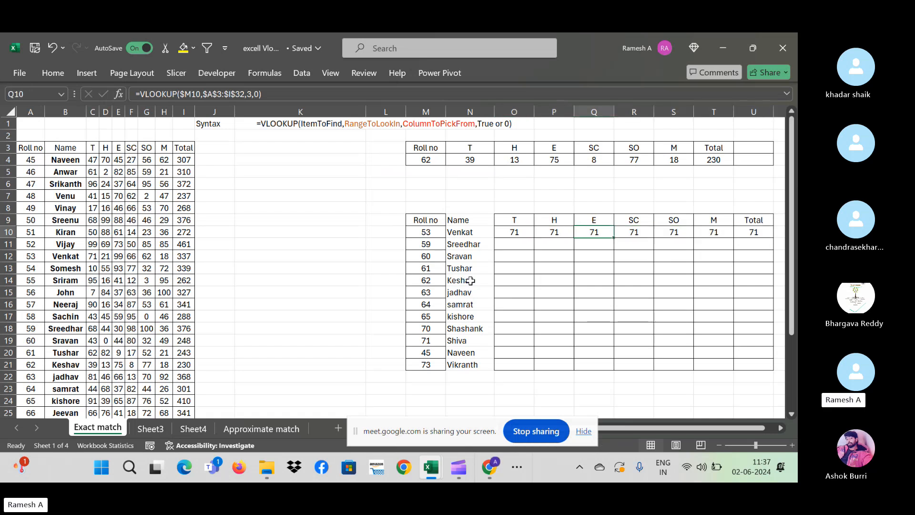
pyautogui.press('Right')
pyautogui.press('Right')
pyautogui.press('Right')
pyautogui.press('Right')
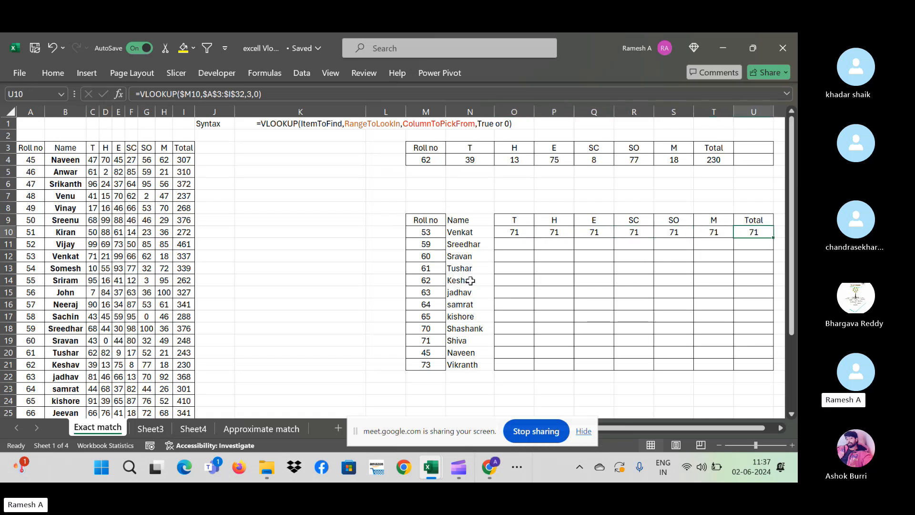
pyautogui.press('Left')
pyautogui.press('Left')
pyautogui.press('Left')
pyautogui.press('Left')
pyautogui.press('Left')
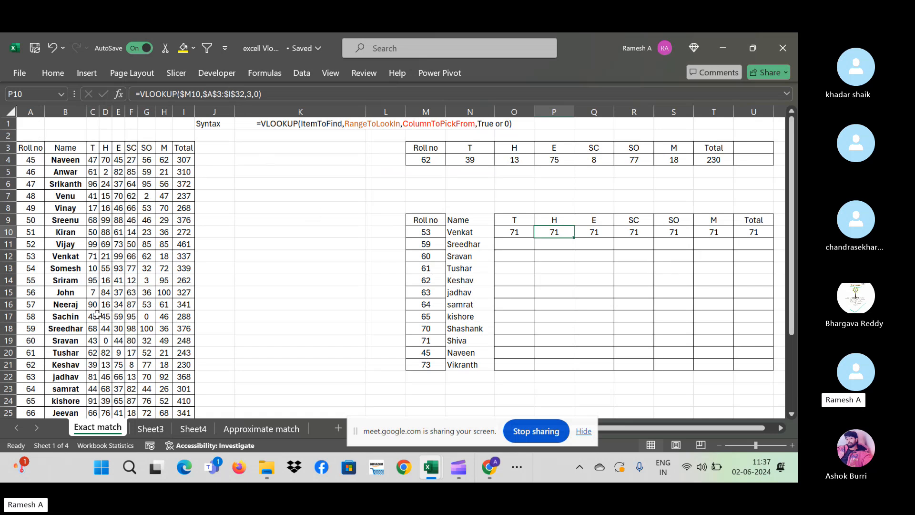
pyautogui.press('Left')
pyautogui.press('Right')
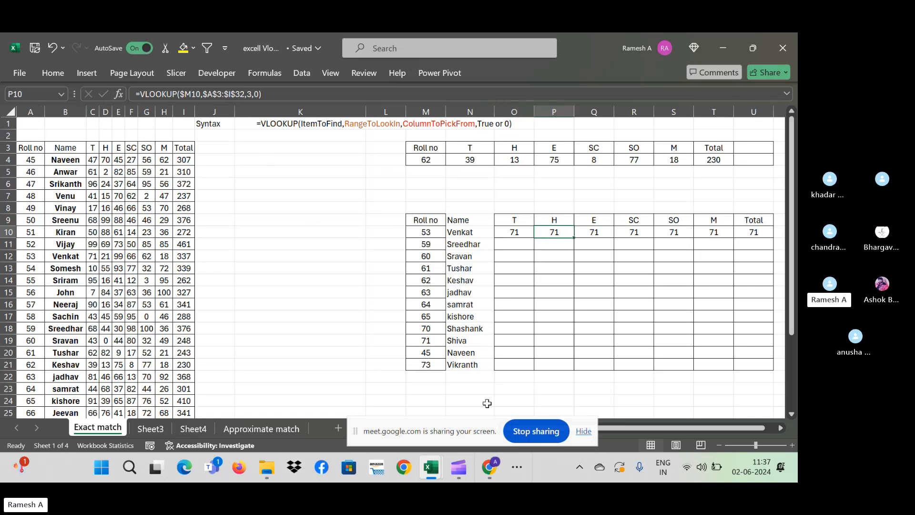
pyautogui.press('Left')
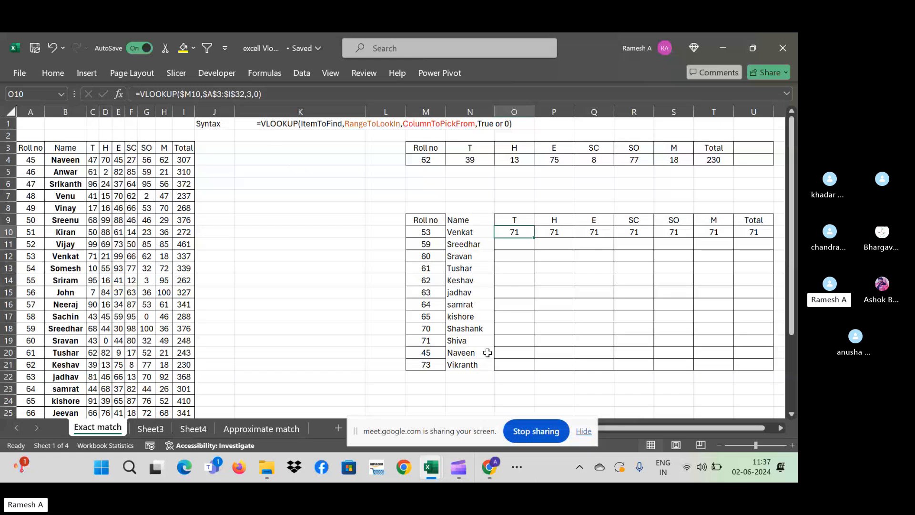
pyautogui.press('Right')
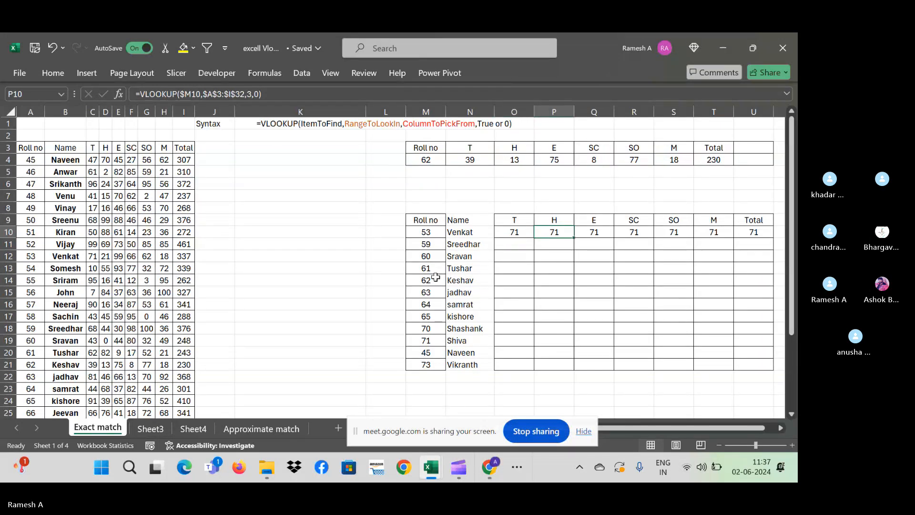
# - Change the H and E lookups to column indexes 4 and 5, showing 21 and 99
pyautogui.click(253, 94)
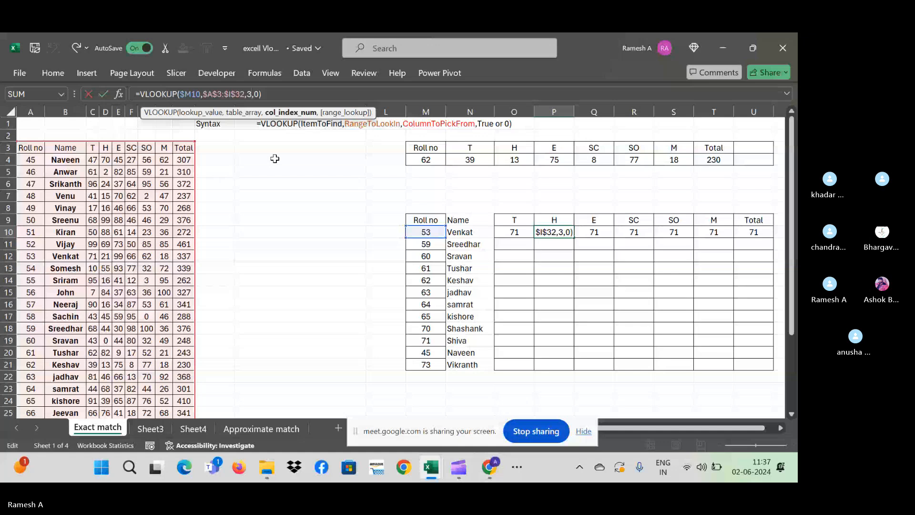
pyautogui.press('BackSpace')
pyautogui.write('4')
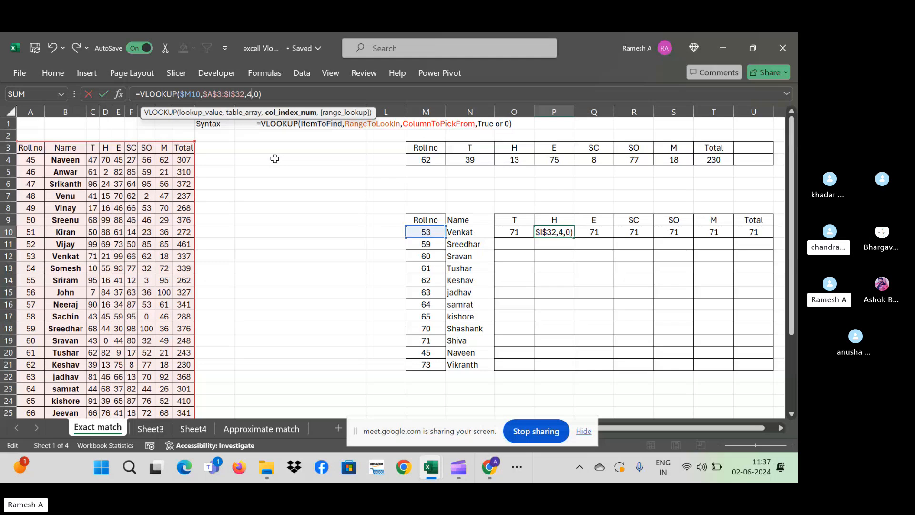
pyautogui.hotkey('ctrl', 'Return')
pyautogui.press('Right')
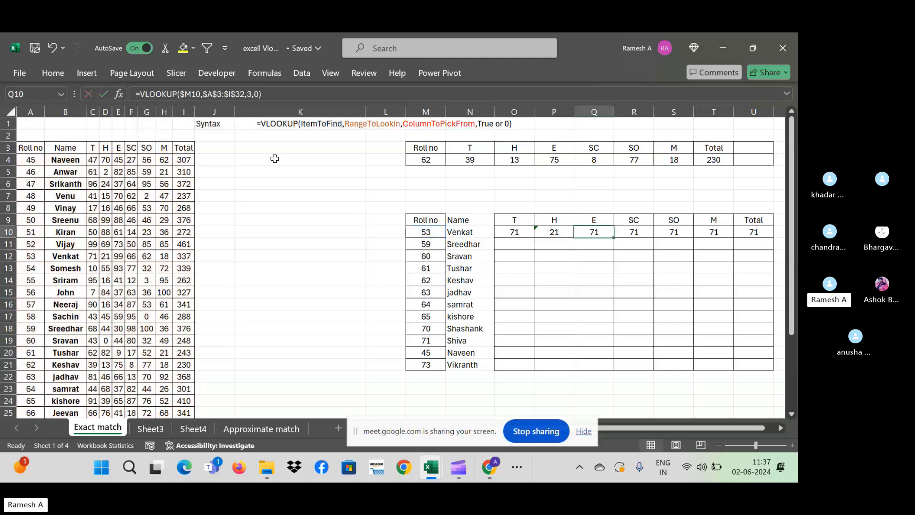
pyautogui.click(254, 95)
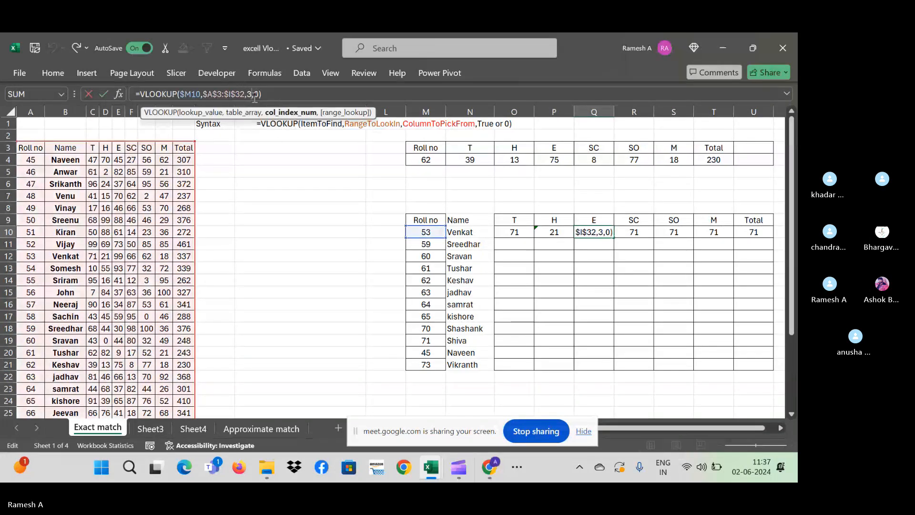
pyautogui.press('BackSpace')
pyautogui.write('5')
pyautogui.hotkey('ctrl', 'Return')
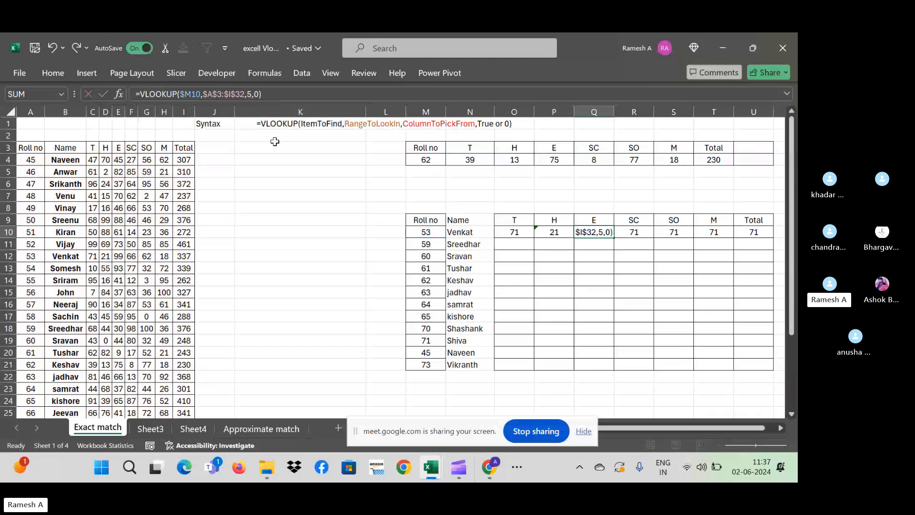
pyautogui.hotkey('ctrl', 'Return')
pyautogui.press('Right')
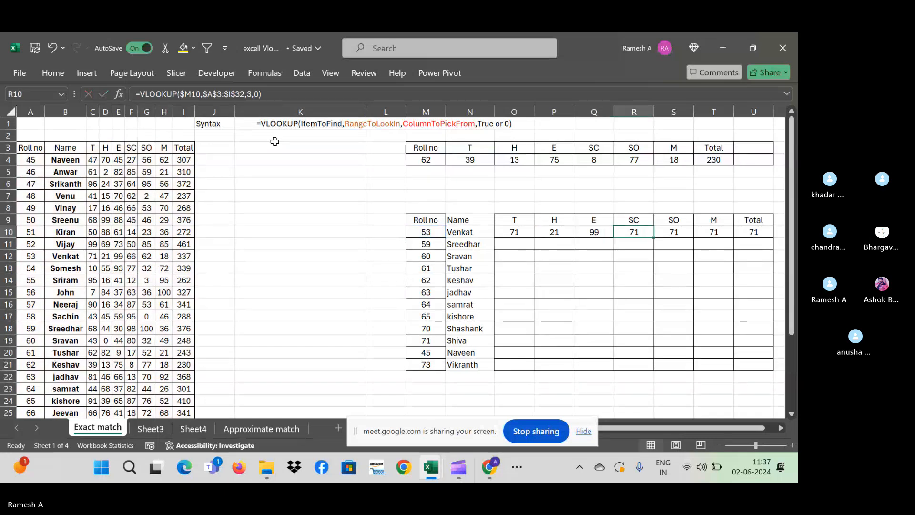
# - Change the SC and SO lookups in R10 and S10 to columns 6 and 7
pyautogui.click(251, 95)
pyautogui.press('BackSpace')
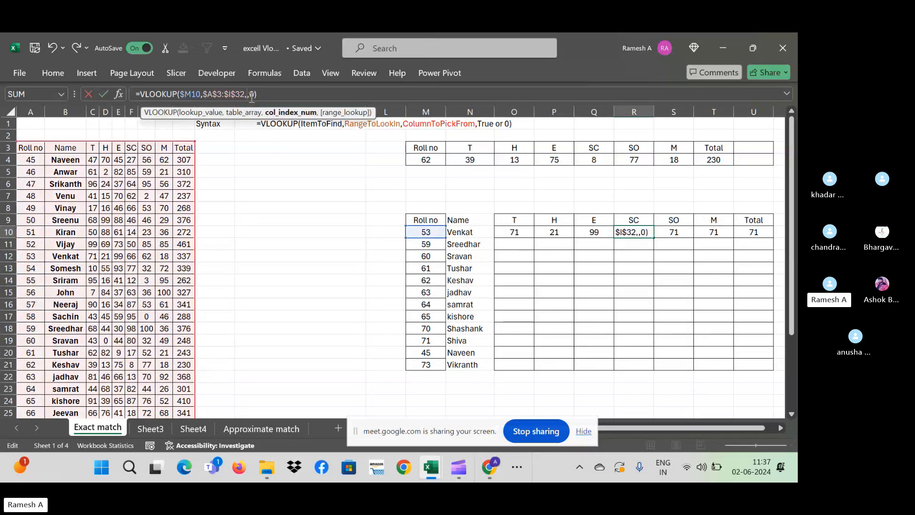
pyautogui.write('6')
pyautogui.hotkey('ctrl', 'Return')
pyautogui.press('Right')
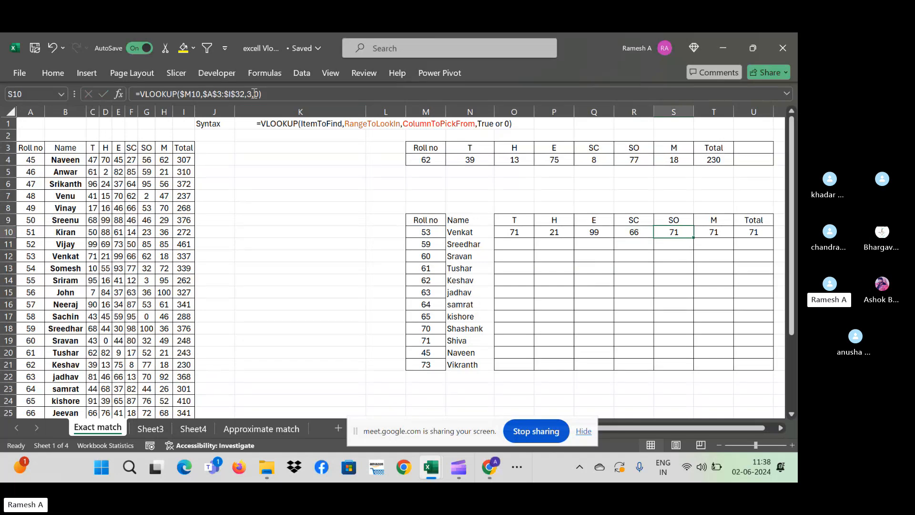
pyautogui.click(254, 93)
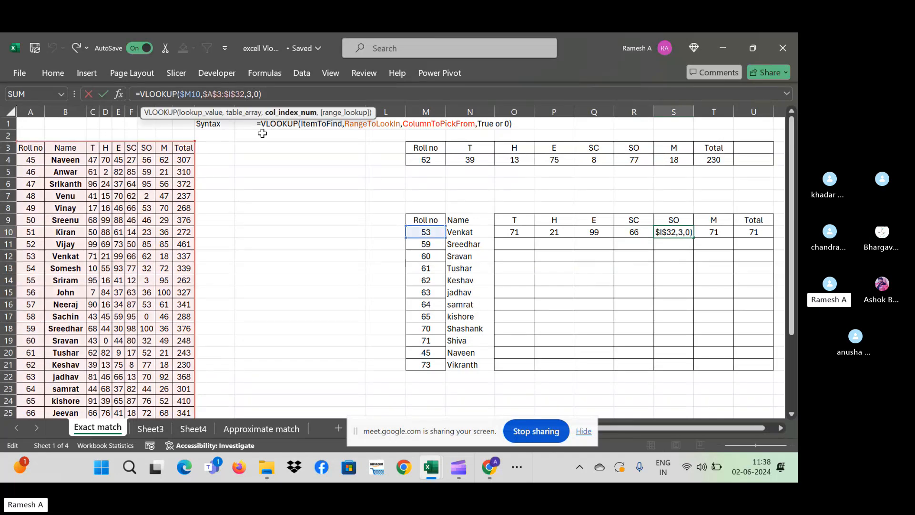
pyautogui.press('BackSpace')
pyautogui.write('7')
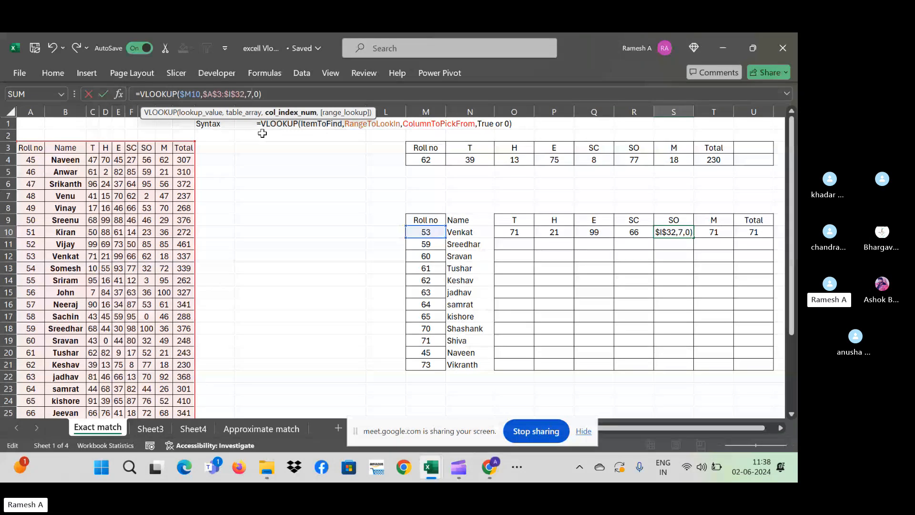
pyautogui.hotkey('ctrl', 'Return')
pyautogui.press('Right')
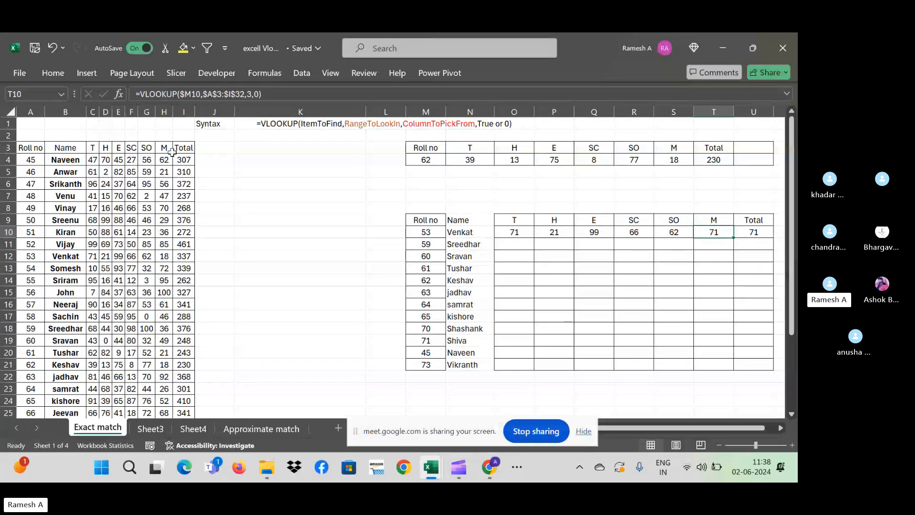
# - Change the M lookup in T10 to column index 8, showing 18
pyautogui.click(253, 94)
pyautogui.press('BackSpace')
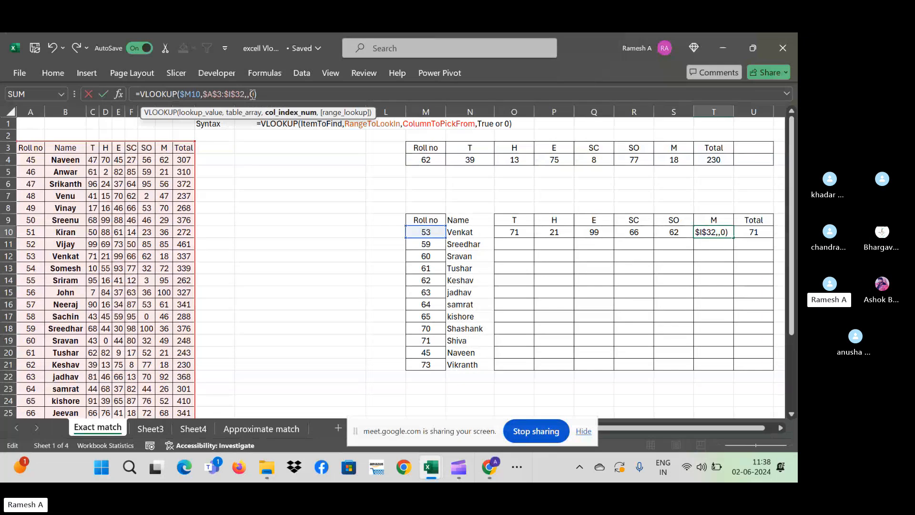
pyautogui.write('8')
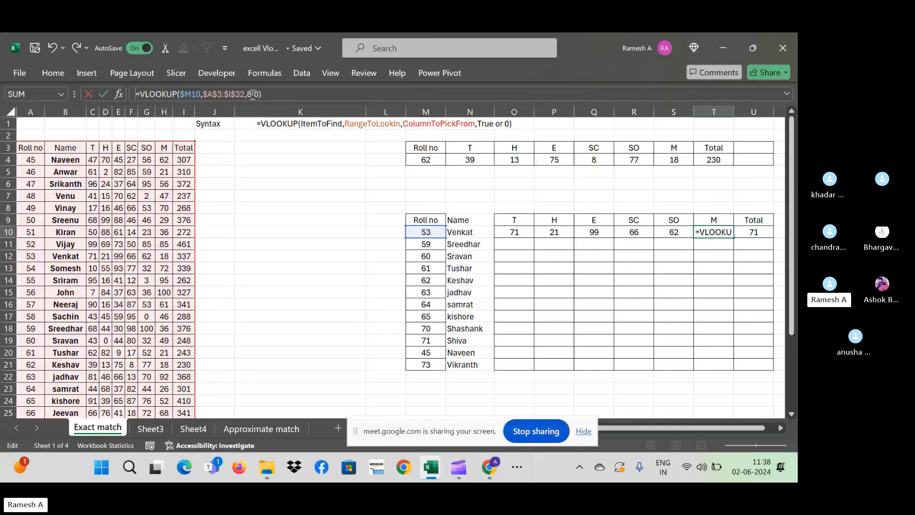
pyautogui.press('Return')
pyautogui.press('Up')
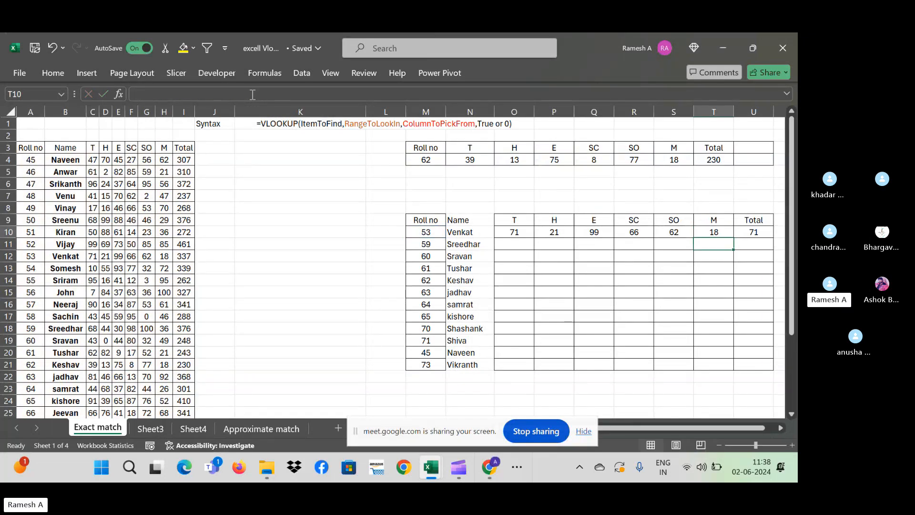
pyautogui.press('Right')
# - Change the Total lookup in U10 to column 9, showing 337, and select O10:U10
pyautogui.click(253, 94)
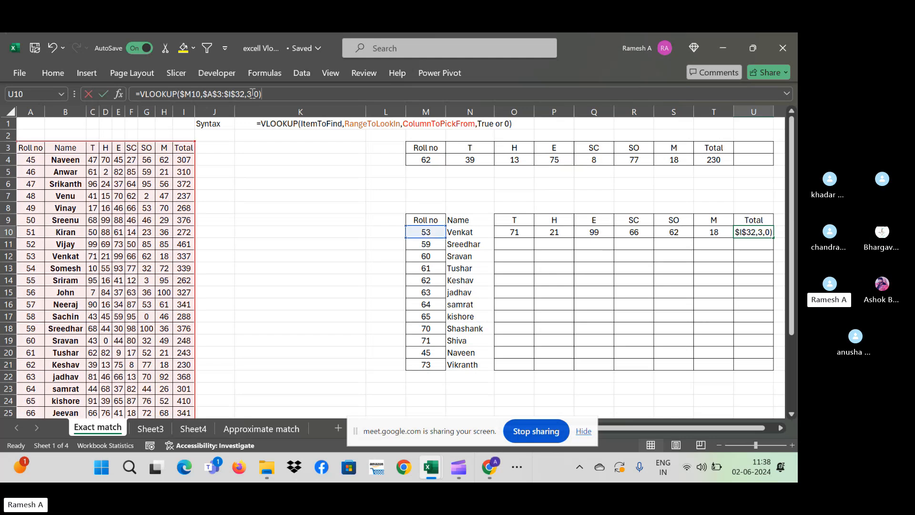
pyautogui.press('BackSpace')
pyautogui.write('9')
pyautogui.press('Return')
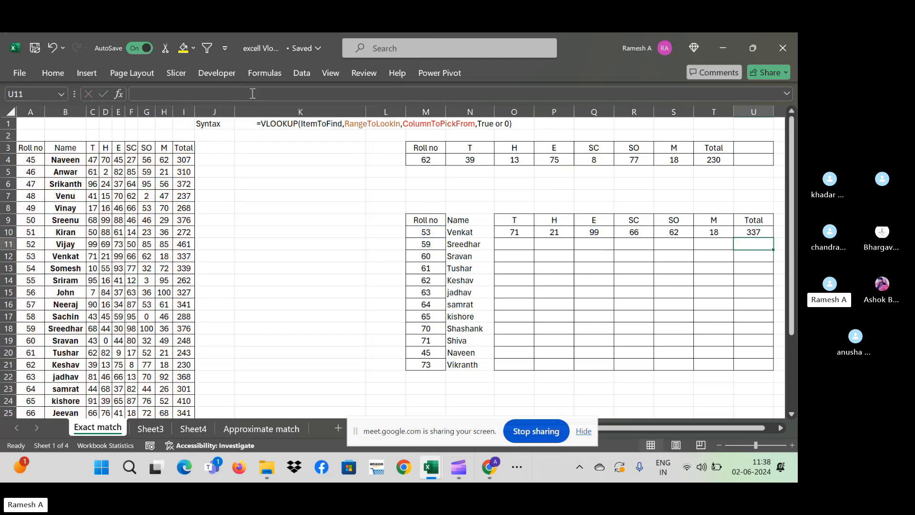
pyautogui.press('Up')
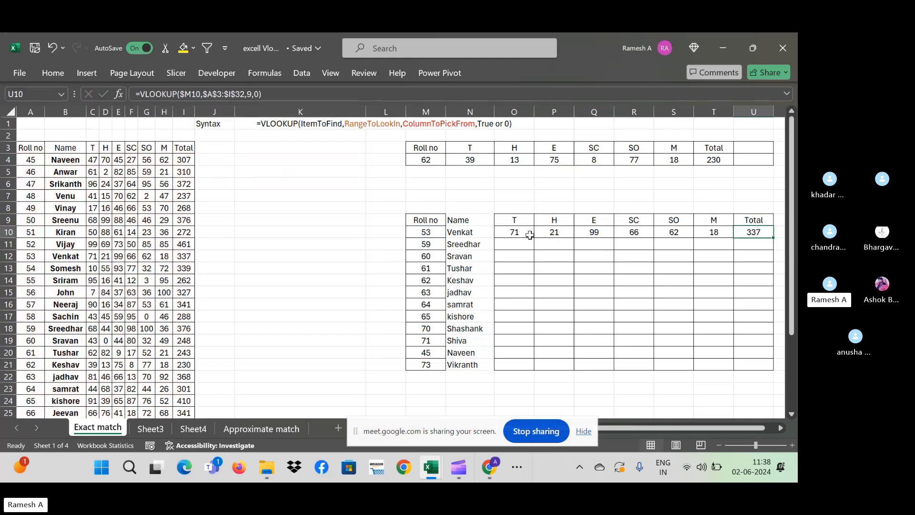
pyautogui.click(519, 234)
pyautogui.hotkey('ctrl', 'shift', 'Right')
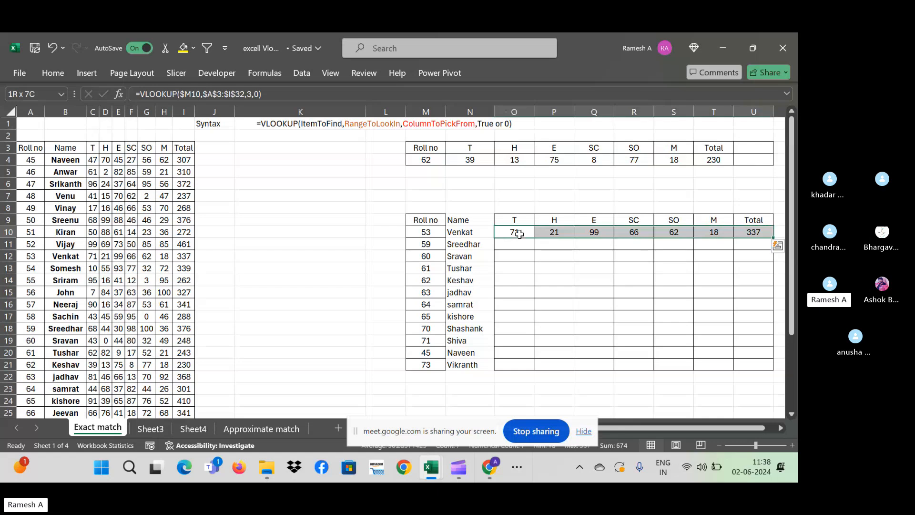
# - Fill the lookup formulas down through row 21 and find a student's row and H mark in the source table
pyautogui.doubleClick(772, 239)
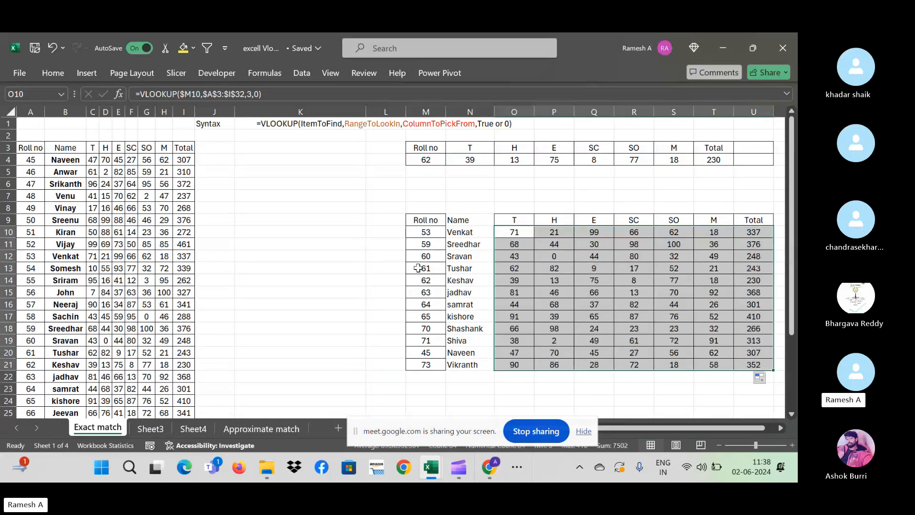
pyautogui.click(435, 234)
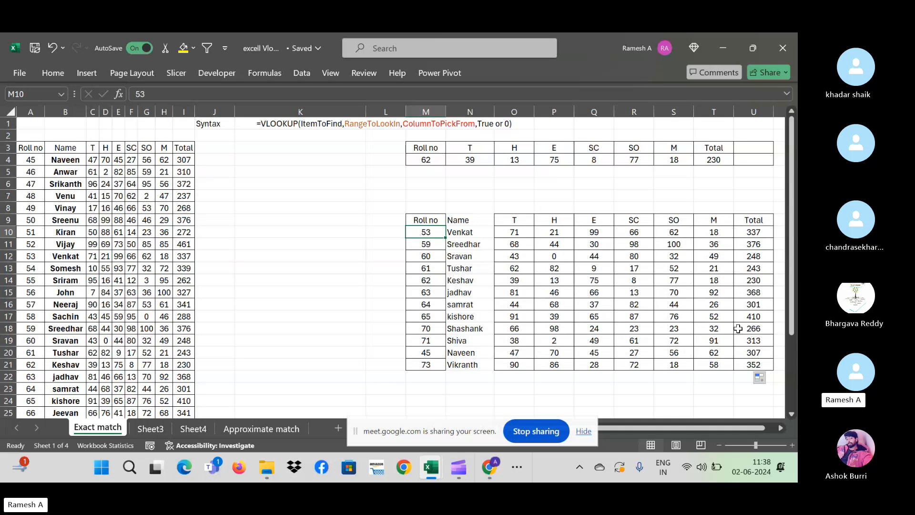
pyautogui.click(432, 317)
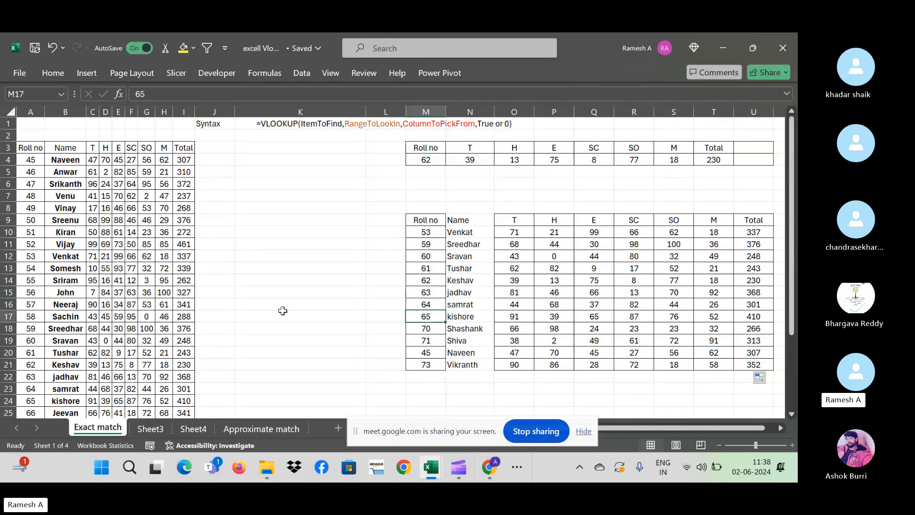
pyautogui.click(60, 399)
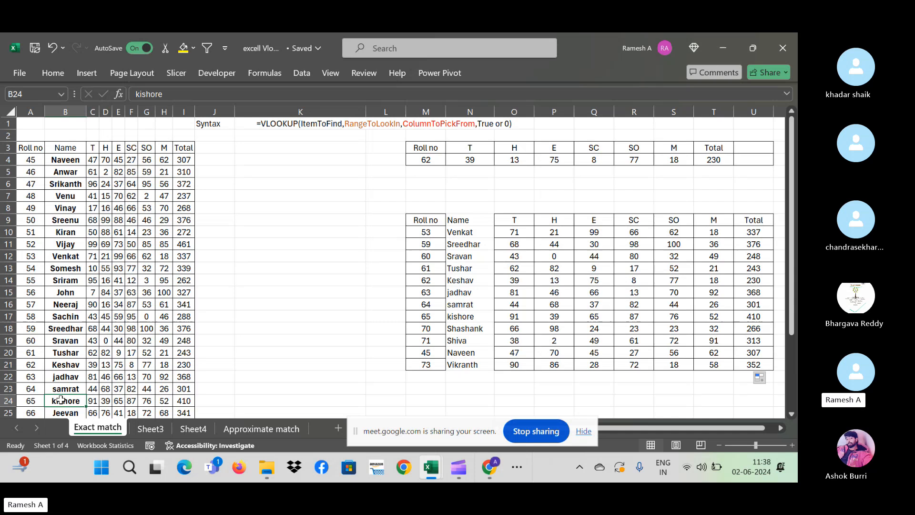
pyautogui.click(101, 403)
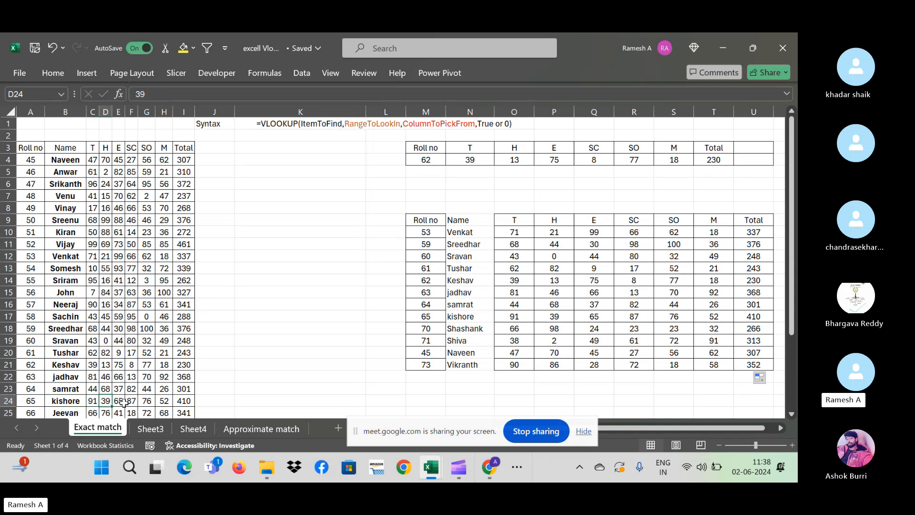
# - Compare that student's looked-up H, E and Total results with the source row, then check another SC lookup
pyautogui.click(554, 320)
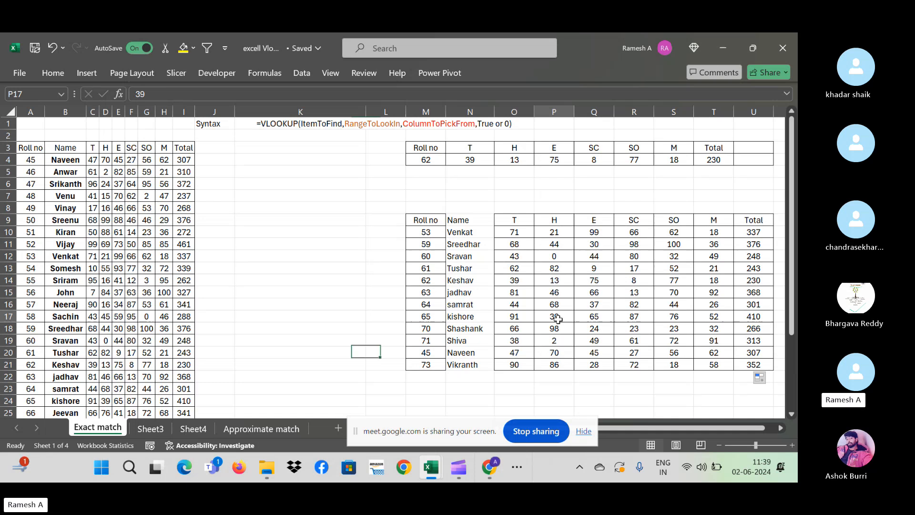
pyautogui.click(604, 317)
pyautogui.click(749, 317)
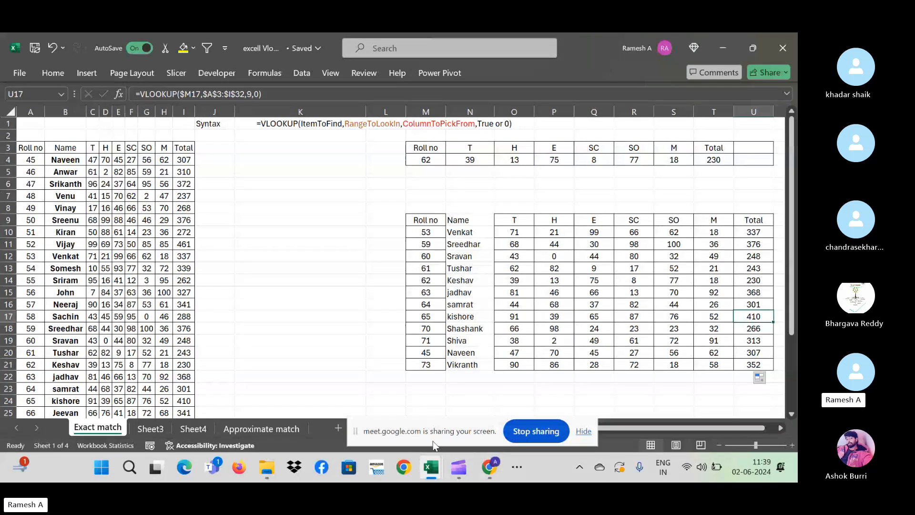
pyautogui.click(9, 401)
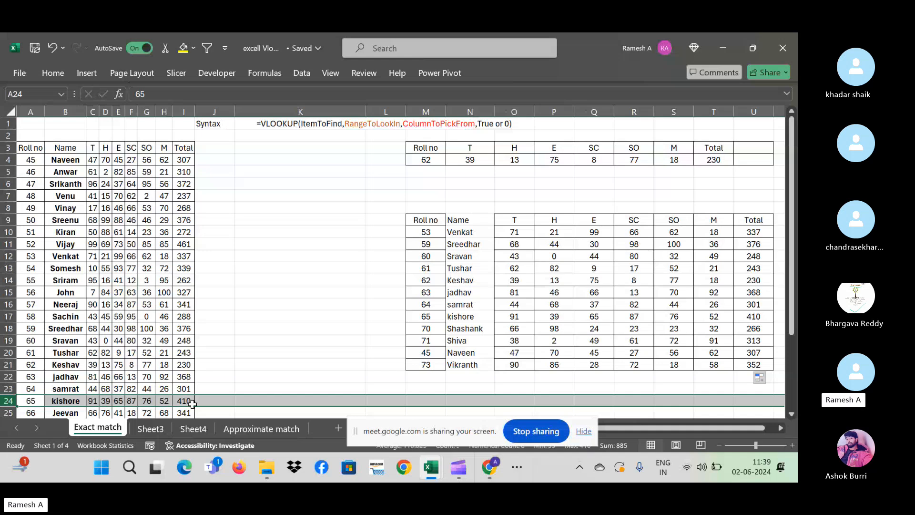
pyautogui.click(280, 301)
pyautogui.click(620, 255)
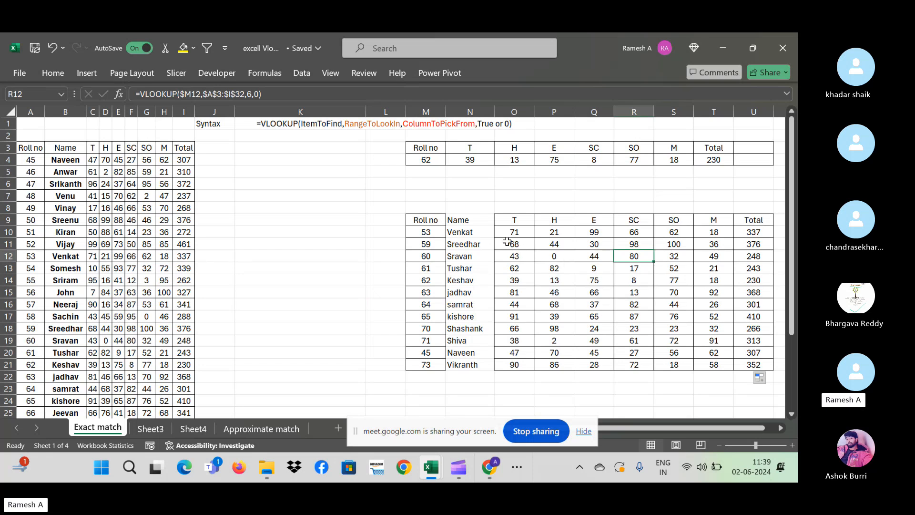
pyautogui.click(427, 159)
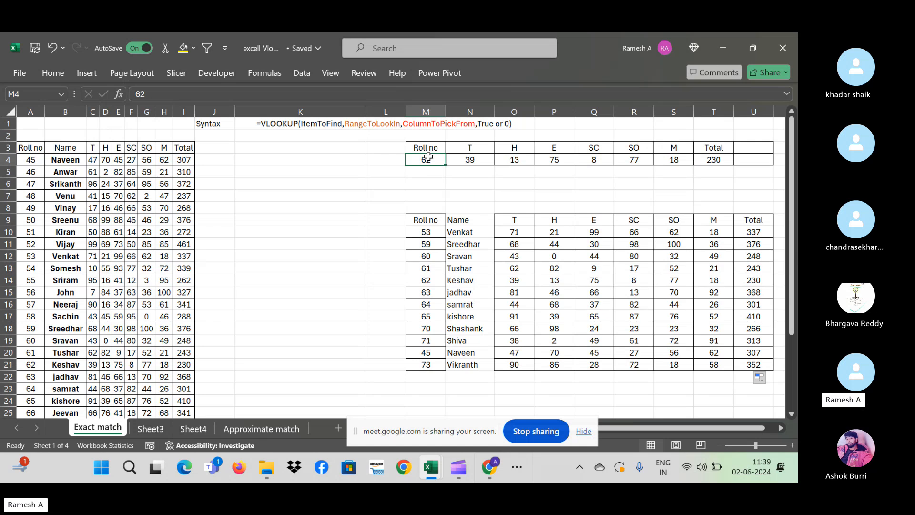
# - Enter roll number 67 in M4 and check the results: T 68, H 34, M 64, Total 189
pyautogui.write('67')
pyautogui.hotkey('ctrl', 'Return')
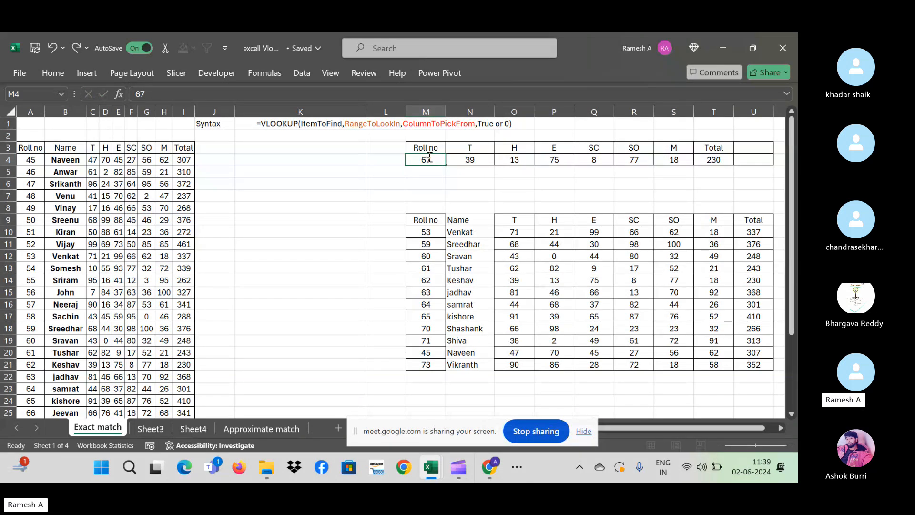
pyautogui.press('Right')
pyautogui.hotkey('shift', 'Right')
pyautogui.hotkey('shift', 'Right')
pyautogui.hotkey('shift', 'Right')
pyautogui.hotkey('shift', 'Right')
pyautogui.hotkey('shift', 'Right')
pyautogui.hotkey('shift', 'Right')
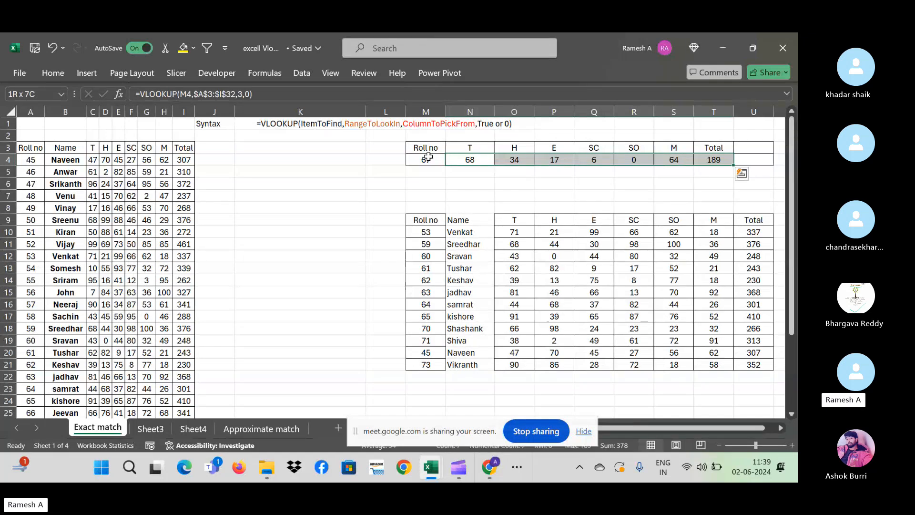
pyautogui.click(428, 157)
pyautogui.click(471, 162)
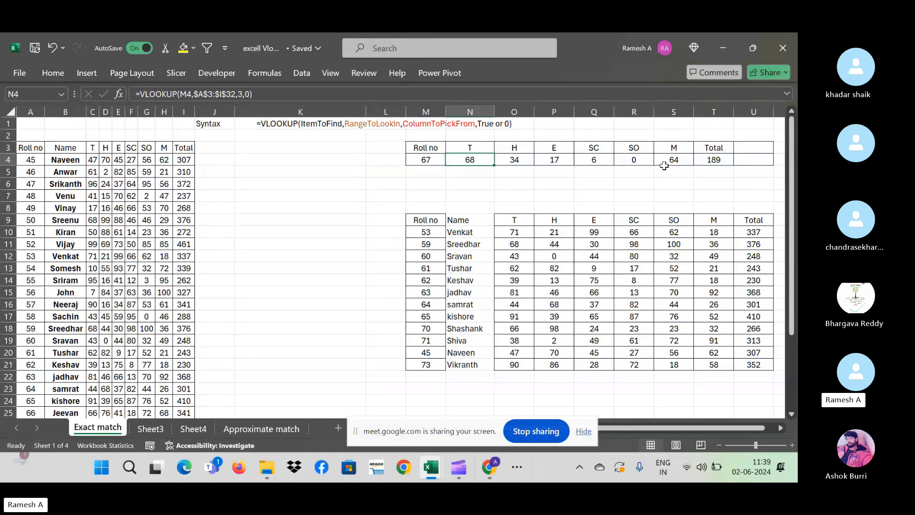
pyautogui.doubleClick(490, 123)
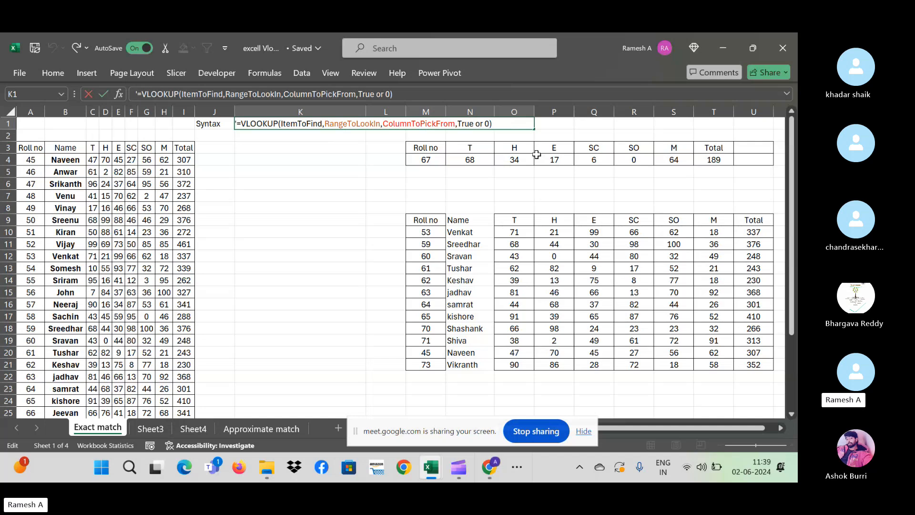
pyautogui.press('BackSpace')
pyautogui.press('BackSpace')
pyautogui.press('BackSpace')
pyautogui.press('BackSpace')
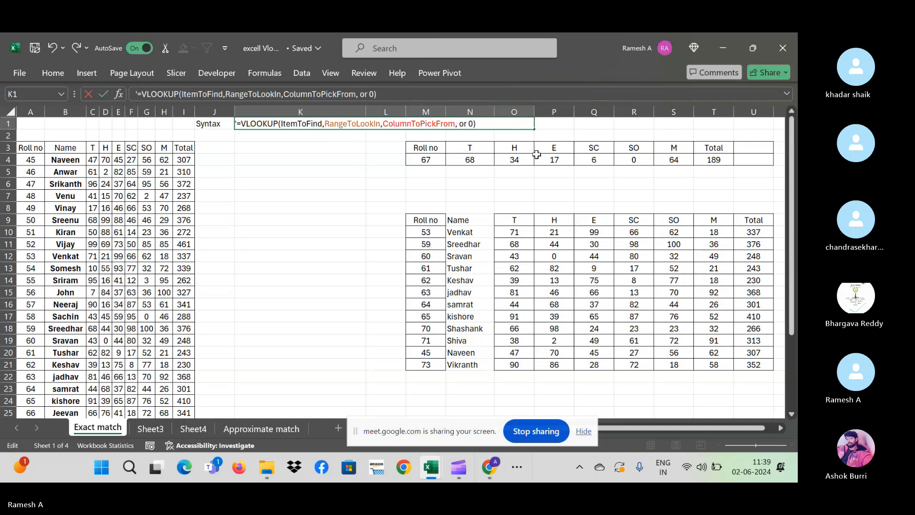
pyautogui.write('false')
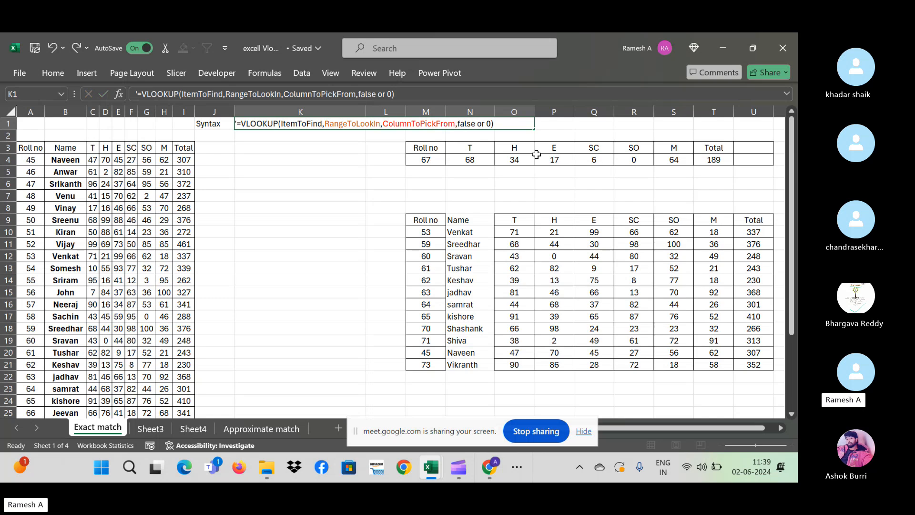
pyautogui.press('Return')
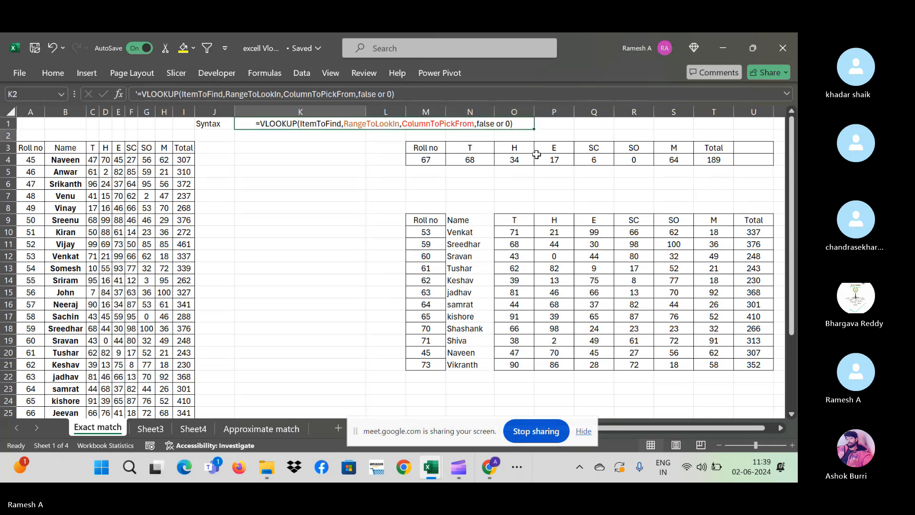
pyautogui.press('Down')
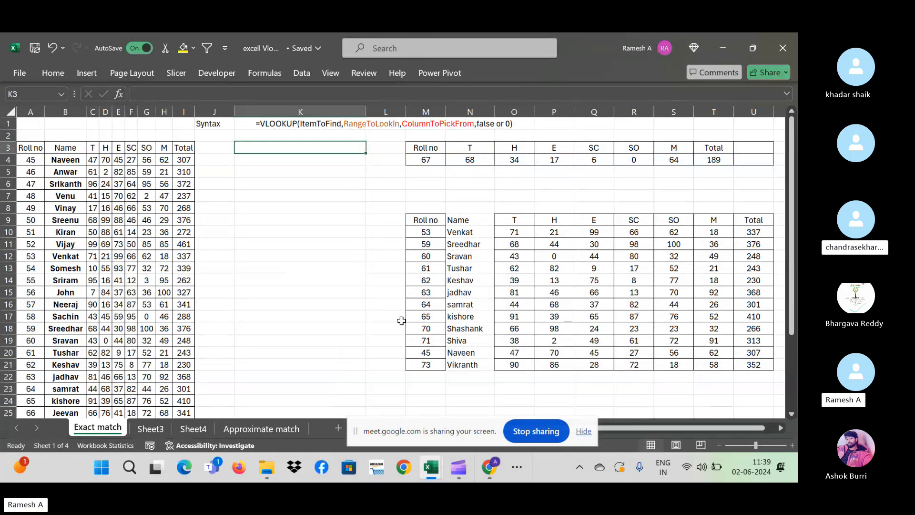
pyautogui.moveTo(493, 469)
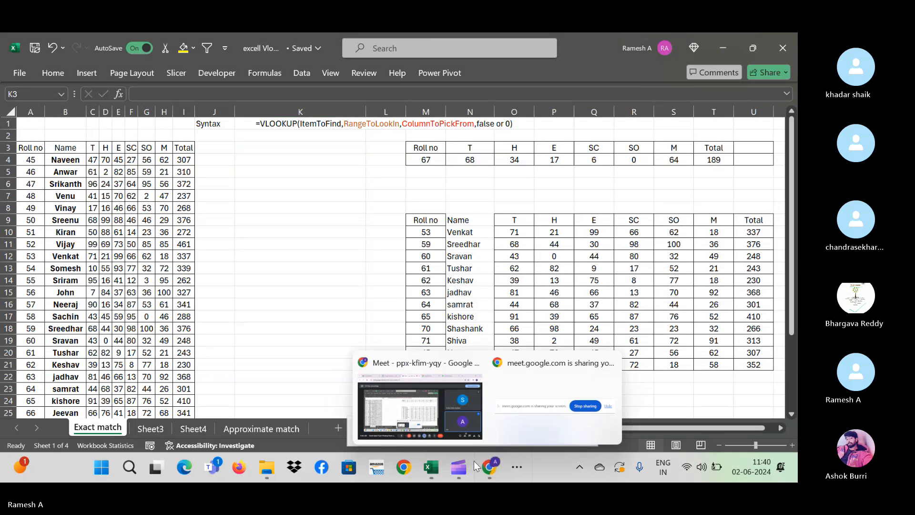
# - Bring the Google Meet call forward and show its People list with 3 participants
pyautogui.click(428, 432)
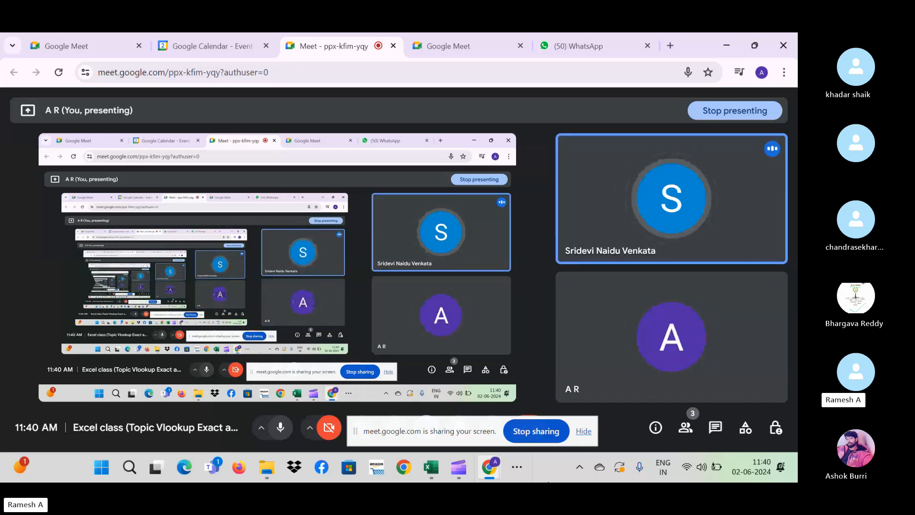
pyautogui.click(685, 427)
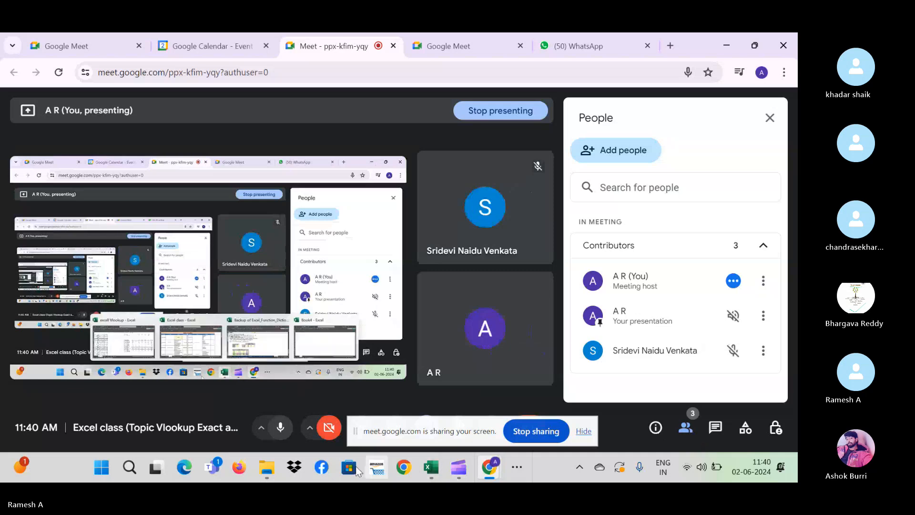
pyautogui.click(499, 468)
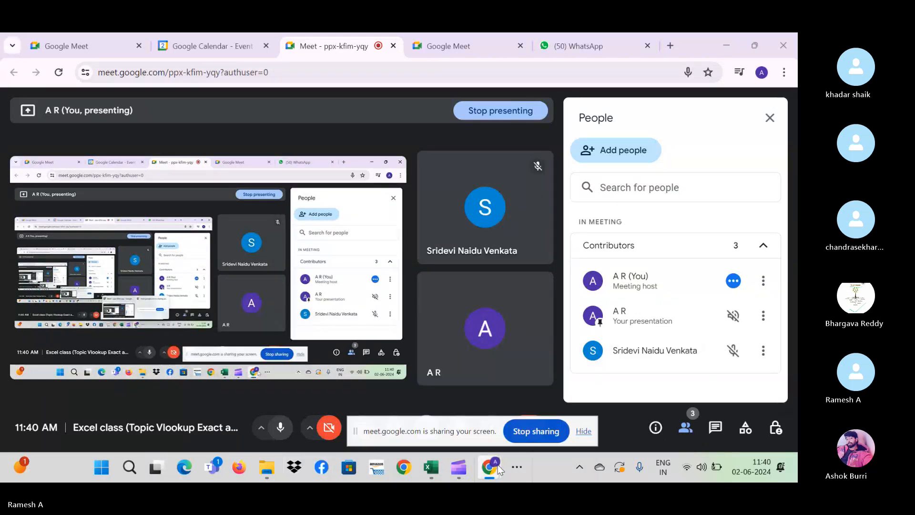
# - Switch to the Skype SAP End User Course group call, then bring up the window switcher
pyautogui.hotkey('alt', 'Tab')
pyautogui.hotkey('alt', 'Tab')
pyautogui.hotkey('alt', 'Tab')
pyautogui.hotkey('alt', 'Tab')
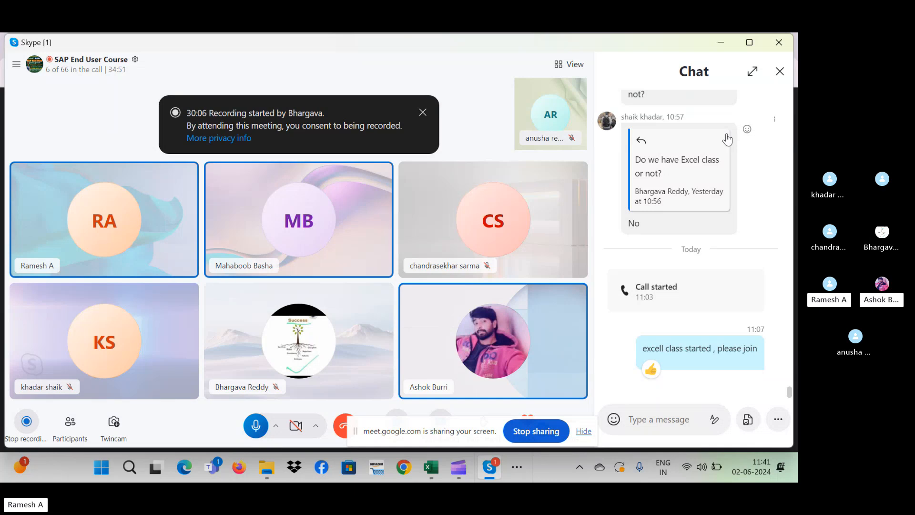
pyautogui.hotkey('alt', 'Tab')
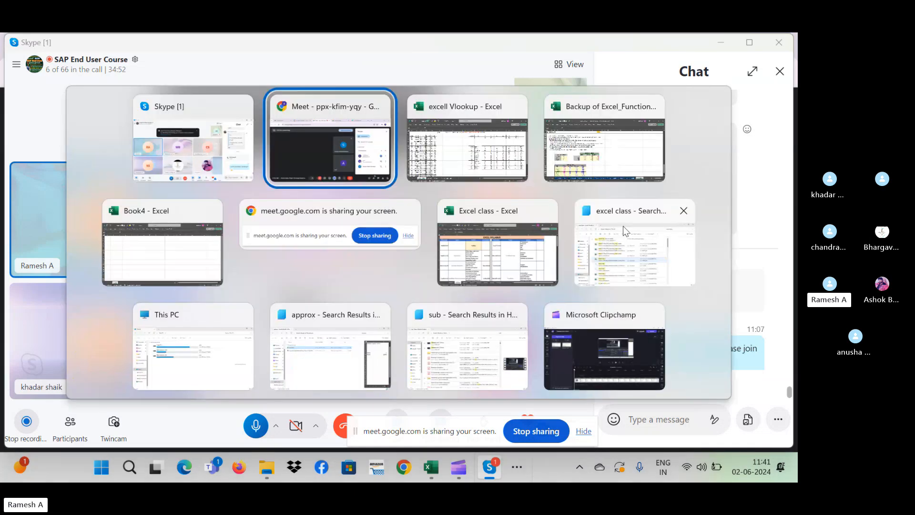
# - Return to the VLOOKUP workbook, look through Sheet3 and Approximate match, then go back to Exact match
pyautogui.hotkey('alt', 'Tab')
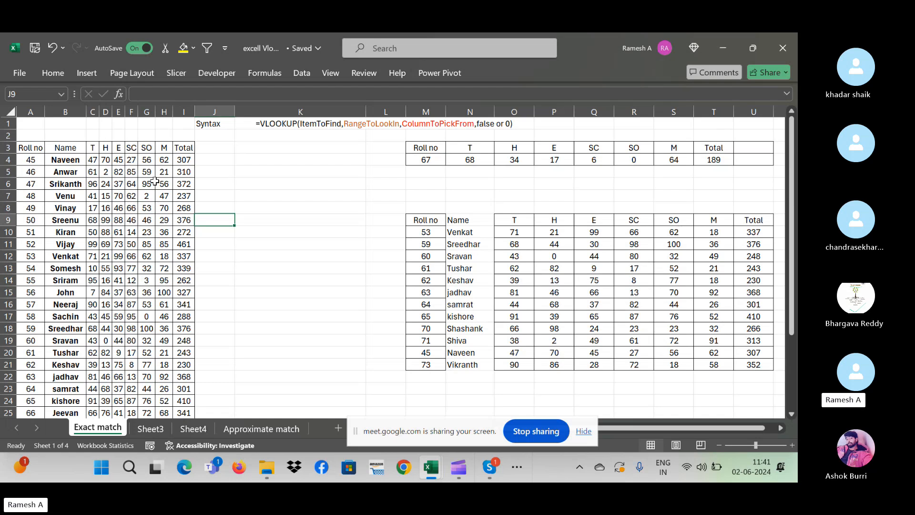
pyautogui.click(151, 428)
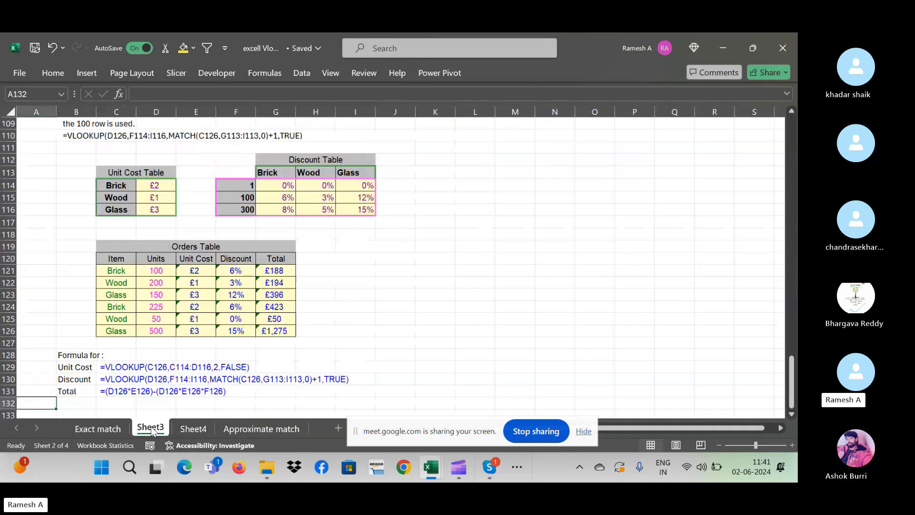
pyautogui.click(262, 429)
pyautogui.click(358, 314)
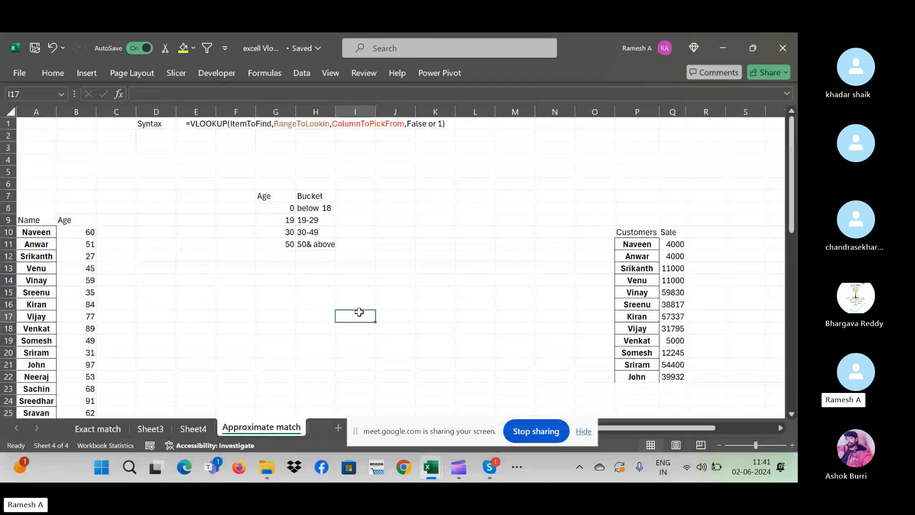
pyautogui.hotkey('ctrl', 'Left')
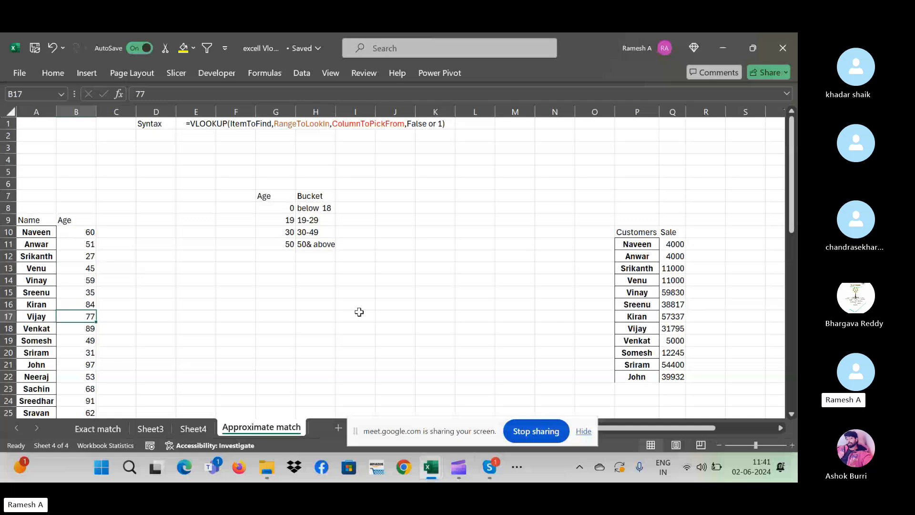
pyautogui.press('Up')
pyautogui.press('Right')
pyautogui.press('Right')
pyautogui.press('Right')
pyautogui.press('Right')
pyautogui.press('Right')
pyautogui.press('Right')
pyautogui.press('Right')
pyautogui.press('Right')
pyautogui.press('Right')
pyautogui.press('Right')
pyautogui.press('Right')
pyautogui.press('Right')
pyautogui.press('Right')
pyautogui.press('Right')
pyautogui.press('Right')
pyautogui.press('Right')
pyautogui.press('Right')
pyautogui.press('Right')
pyautogui.press('Right')
pyautogui.press('Right')
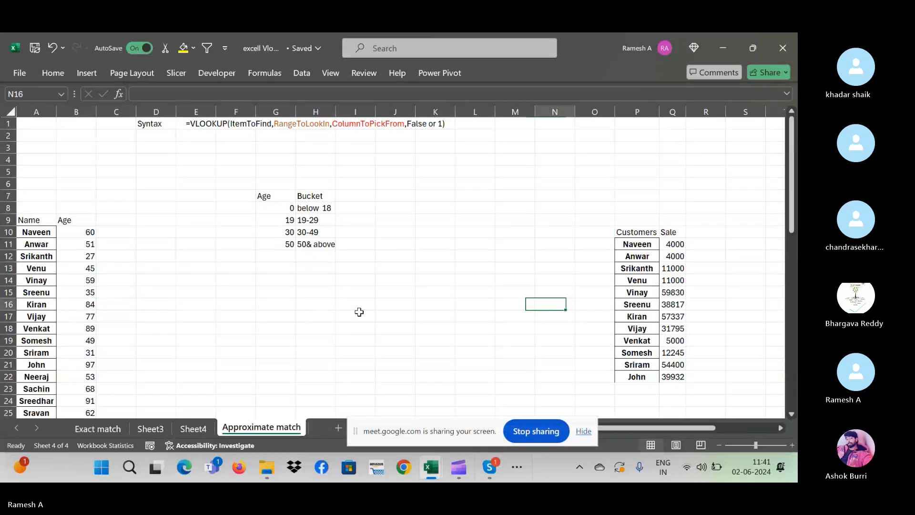
pyautogui.press('Left')
pyautogui.hotkey('ctrl', 'Left')
pyautogui.hotkey('ctrl', 'Left')
pyautogui.hotkey('ctrl', 'Left')
pyautogui.hotkey('ctrl', 'Left')
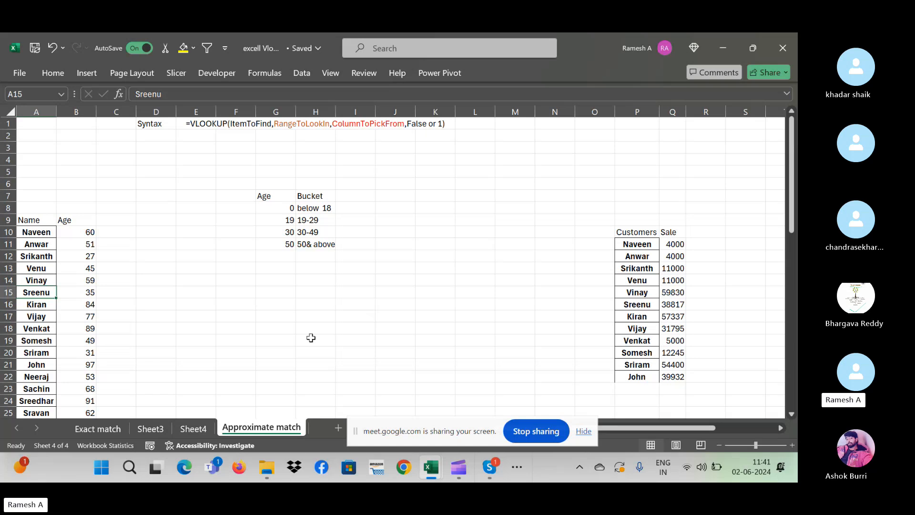
pyautogui.hotkey('ctrl', 'pageup')
pyautogui.hotkey('ctrl', 'pageup')
pyautogui.hotkey('ctrl', 'pageup')
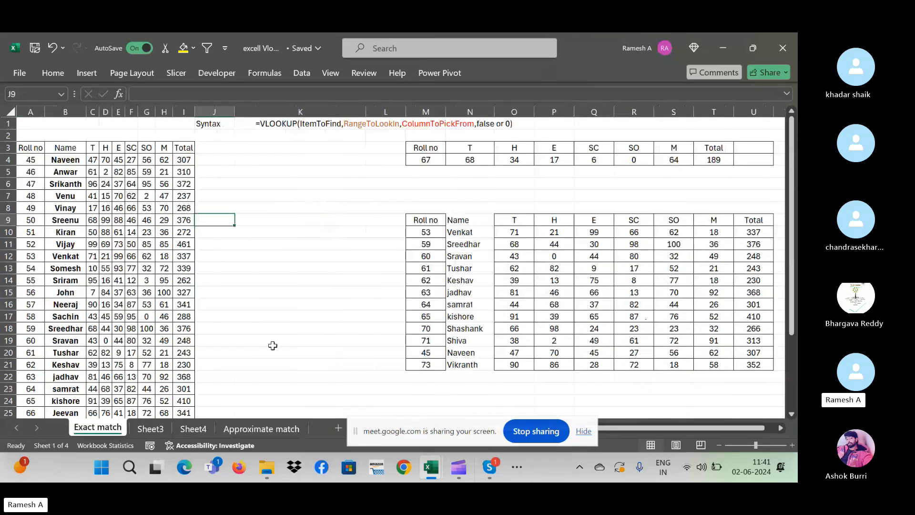
# - Insert a new sheet with a Products heading in B5 and Product 1 onward filled down column B
pyautogui.hotkey('shift', 'F11')
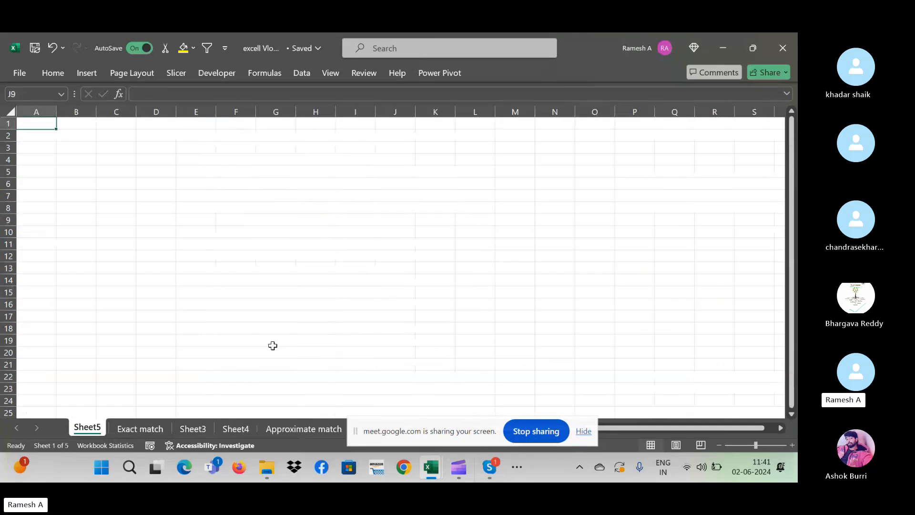
pyautogui.click(81, 172)
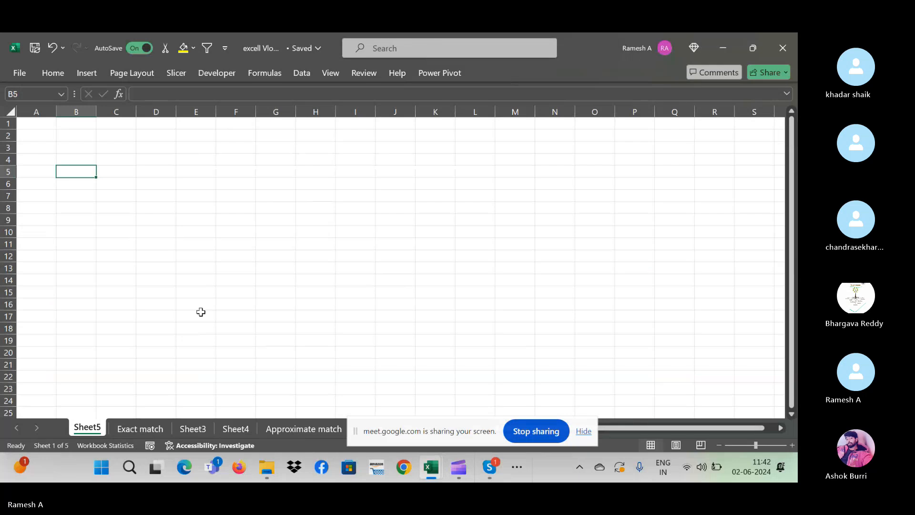
pyautogui.write('Produc')
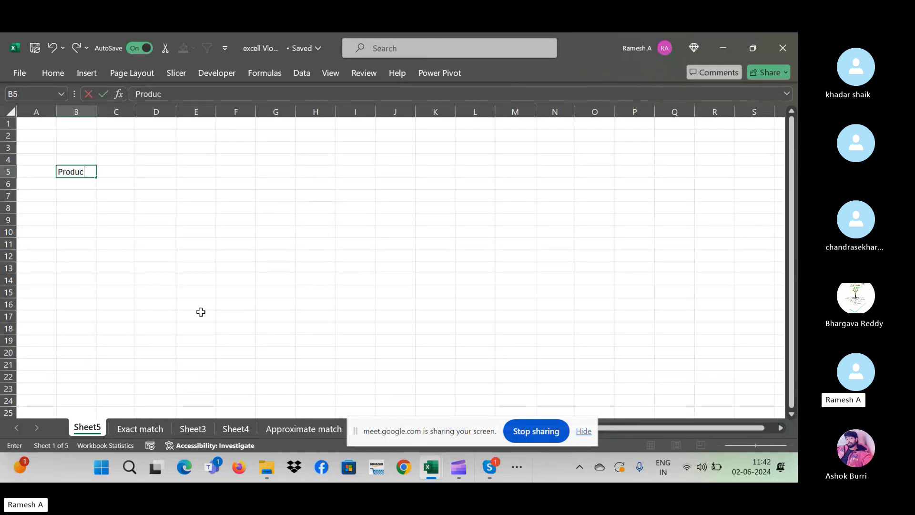
pyautogui.write('ts')
pyautogui.press('Return')
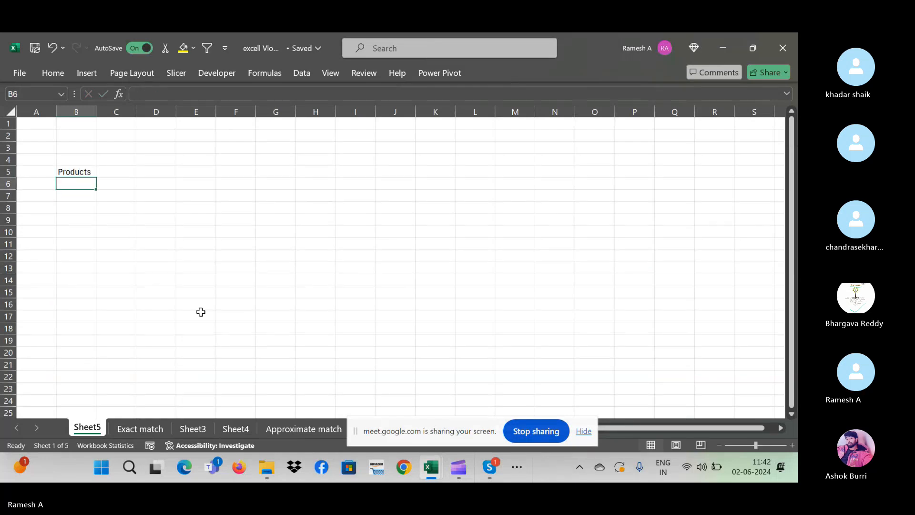
pyautogui.write('Produc')
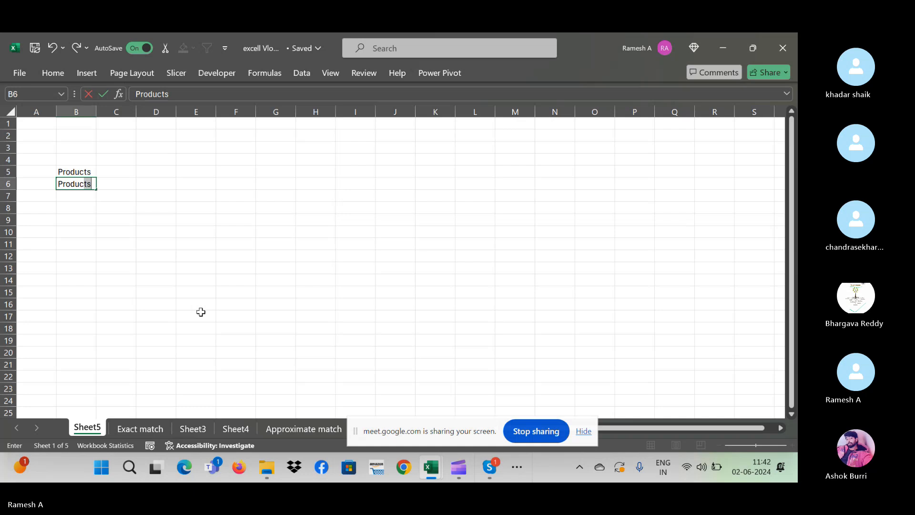
pyautogui.write('t 1')
pyautogui.hotkey('ctrl', 'Return')
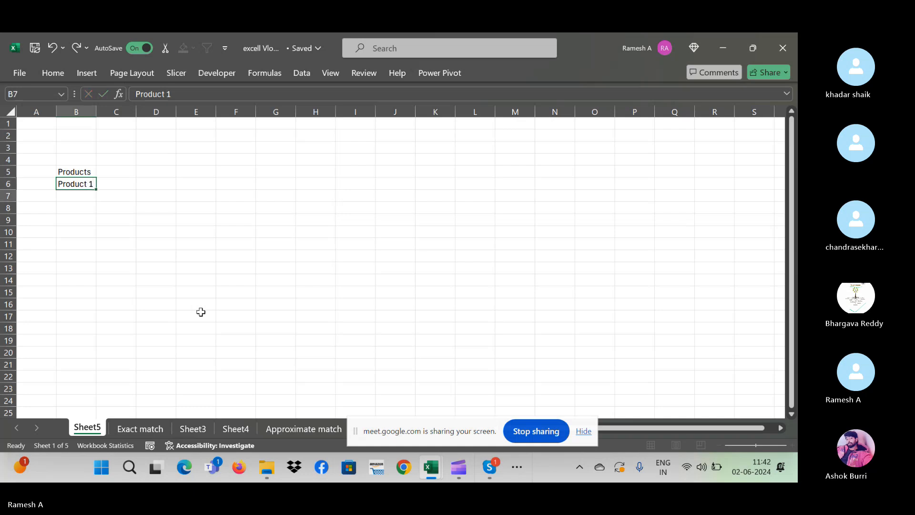
pyautogui.moveTo(96, 189); pyautogui.dragTo(143, 404)
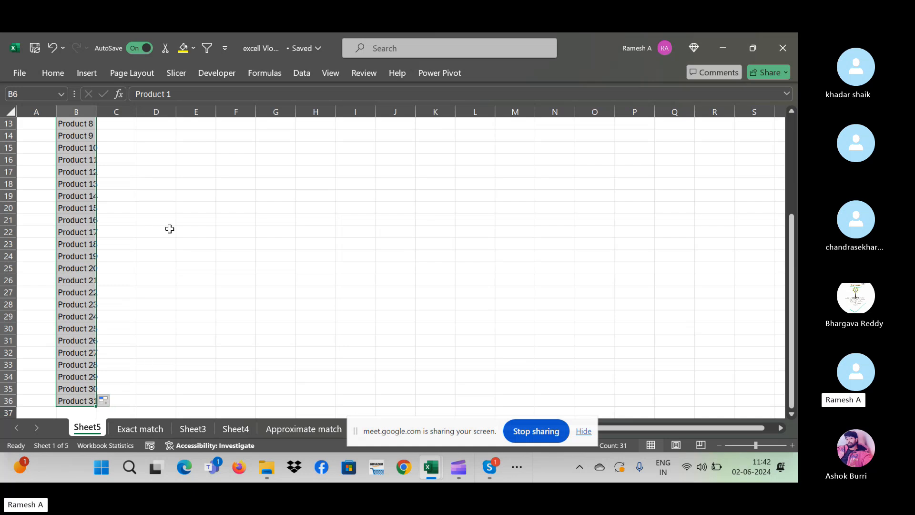
# - Enter a trial value 49334 in C7, then clear it again
pyautogui.scroll(4, 169, 228)
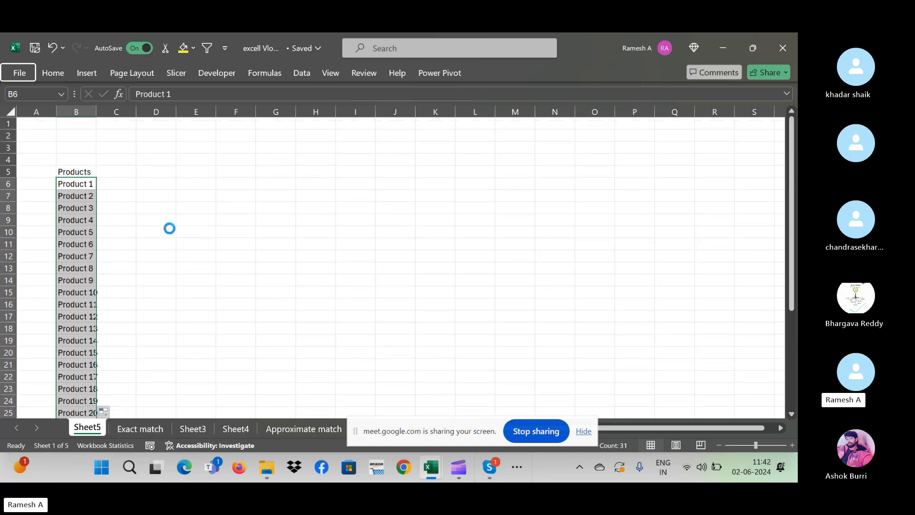
pyautogui.press('Down')
pyautogui.press('Down')
pyautogui.press('Down')
pyautogui.press('Down')
pyautogui.press('Down')
pyautogui.press('Up')
pyautogui.press('Up')
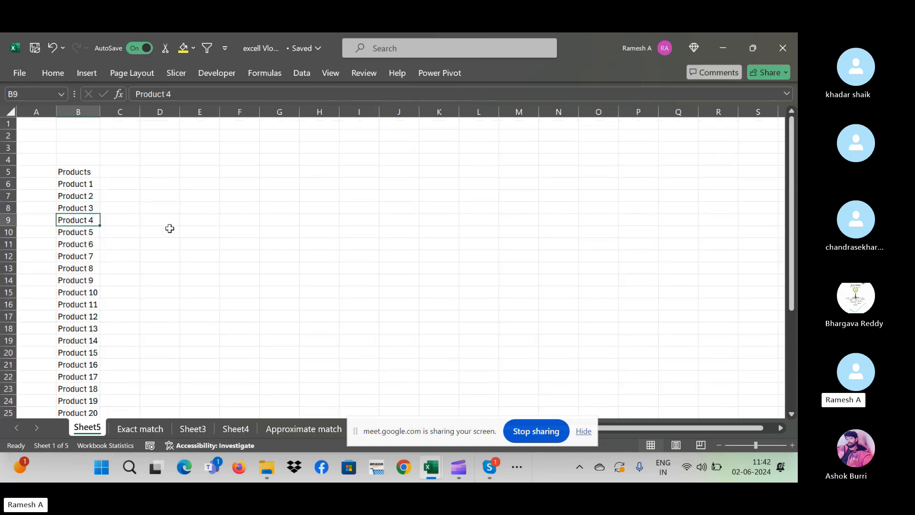
pyautogui.press('Right')
pyautogui.press('Up')
pyautogui.press('Up')
pyautogui.write('4')
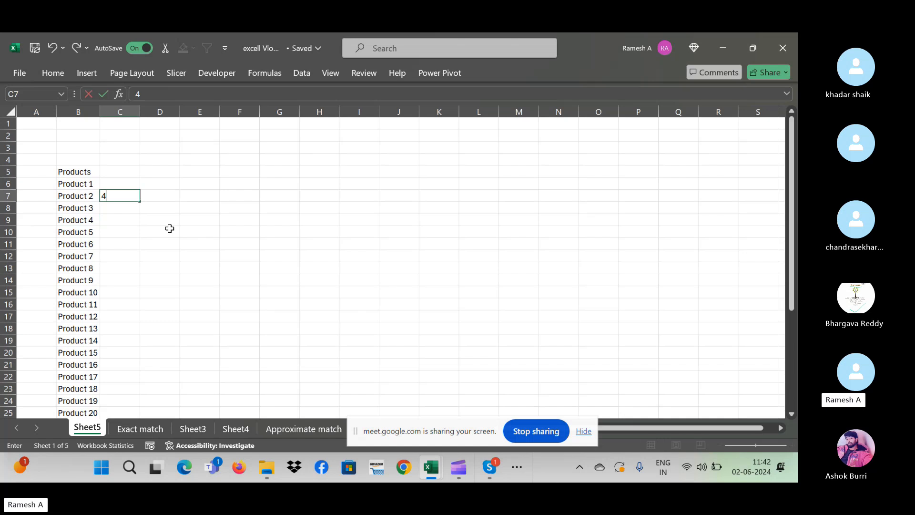
pyautogui.write('9334')
pyautogui.press('Down')
pyautogui.press('Down')
pyautogui.press('Down')
pyautogui.press('Down')
pyautogui.press('Down')
pyautogui.press('Down')
pyautogui.press('Down')
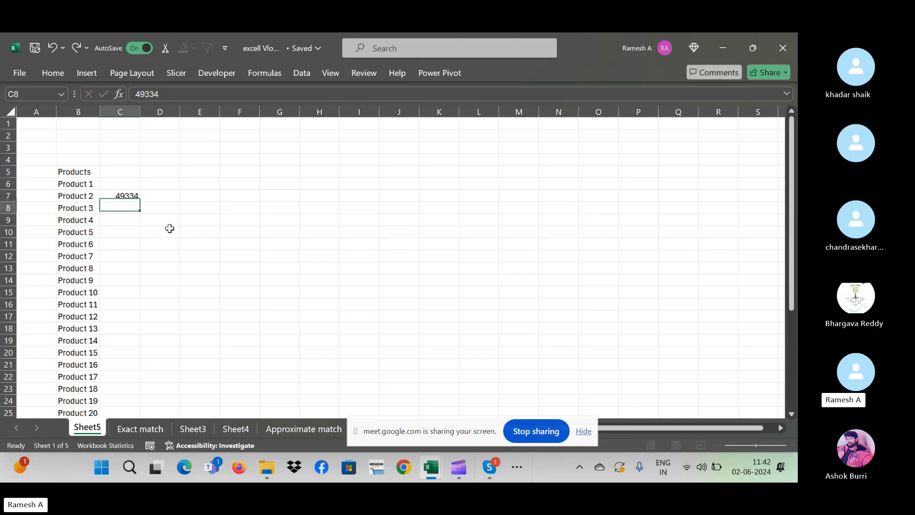
pyautogui.press('Up')
pyautogui.press('Up')
pyautogui.press('Up')
pyautogui.press('Up')
pyautogui.press('Up')
pyautogui.press('Up')
pyautogui.press('Up')
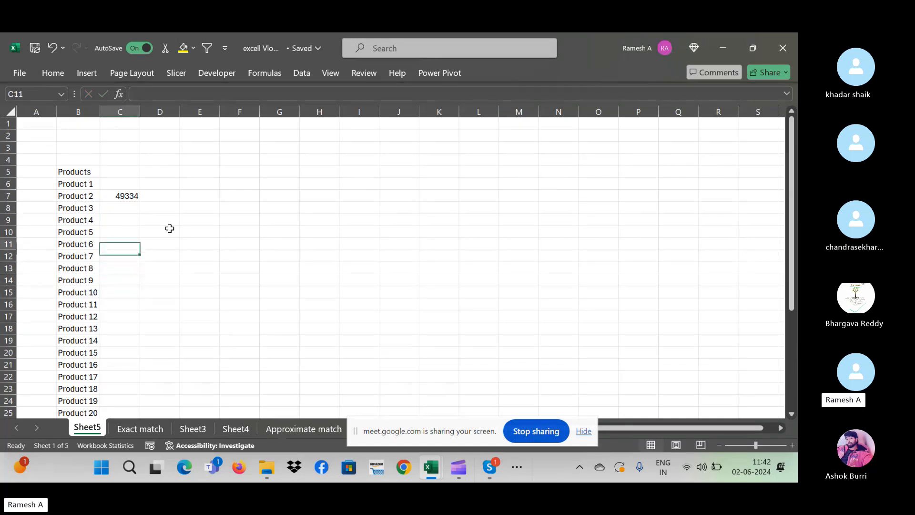
pyautogui.press('Delete')
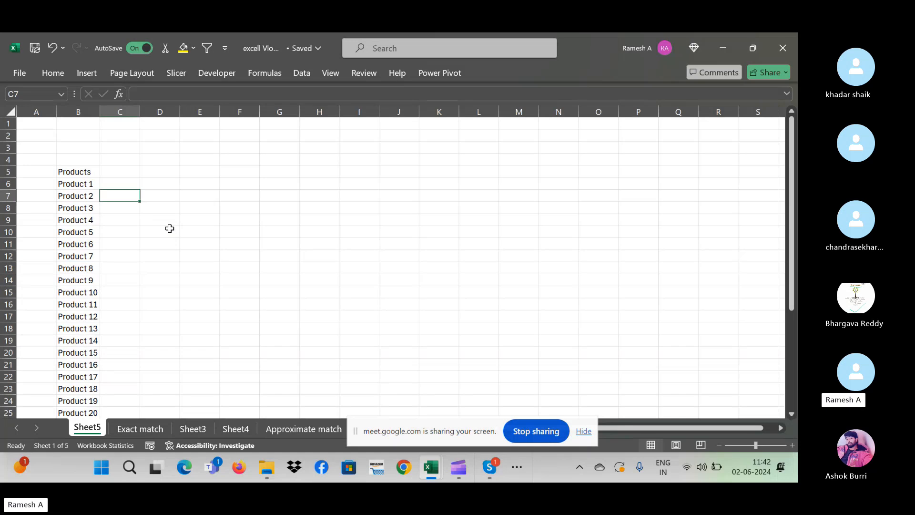
# - Add the headers Qty in C5 and Sale in D5
pyautogui.press('Up')
pyautogui.press('Up')
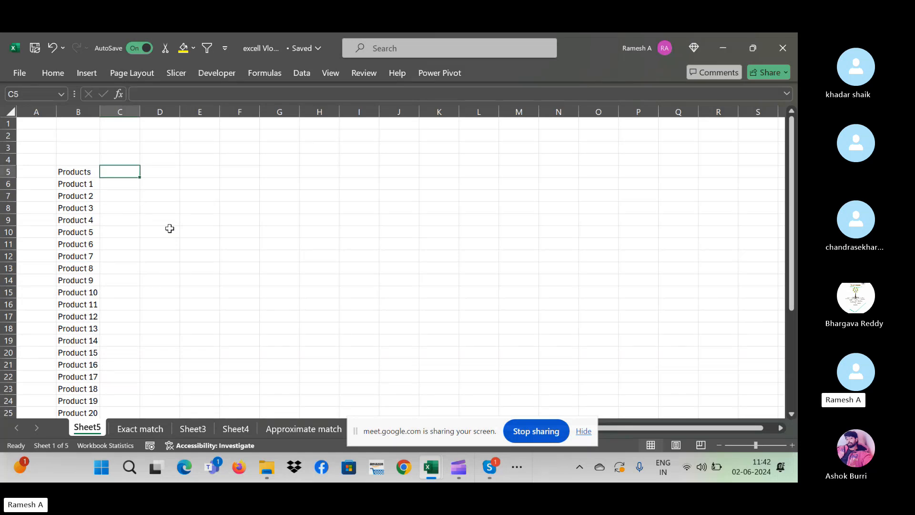
pyautogui.write('Qty')
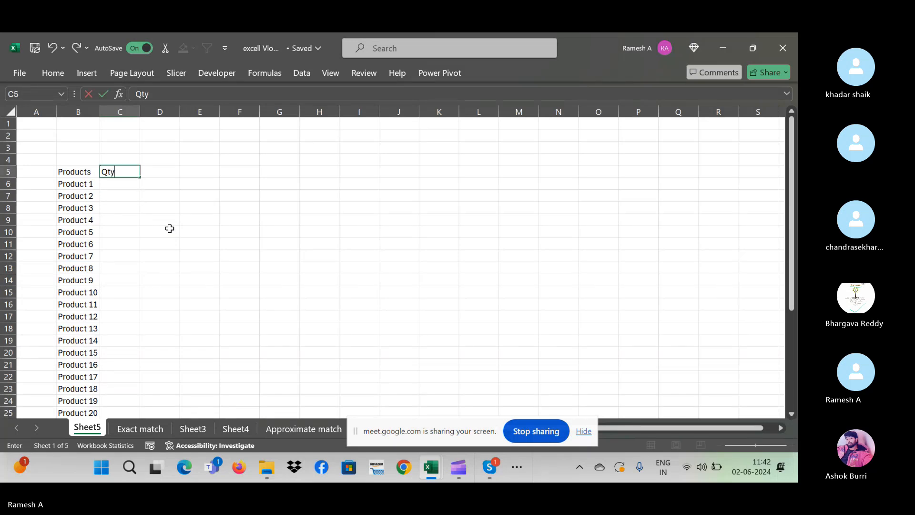
pyautogui.press('Return')
pyautogui.press('Up')
pyautogui.press('Right')
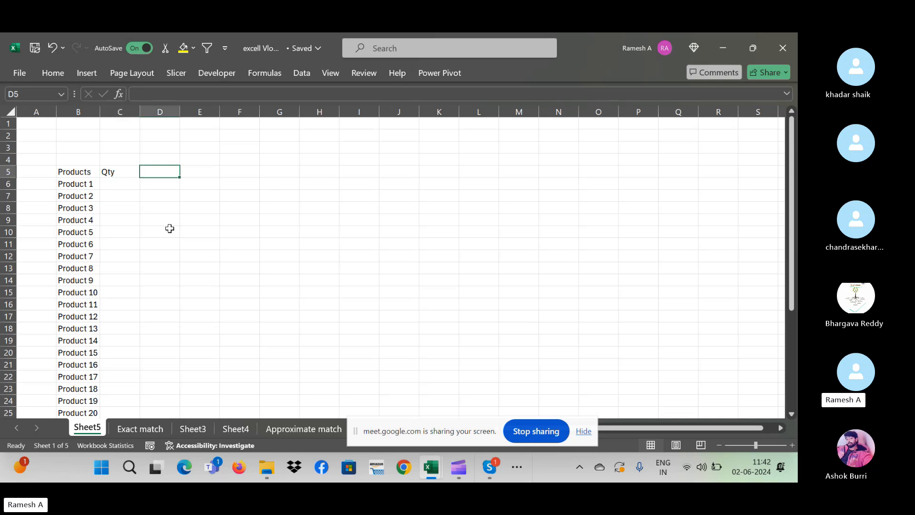
pyautogui.write('Sale')
pyautogui.press('Return')
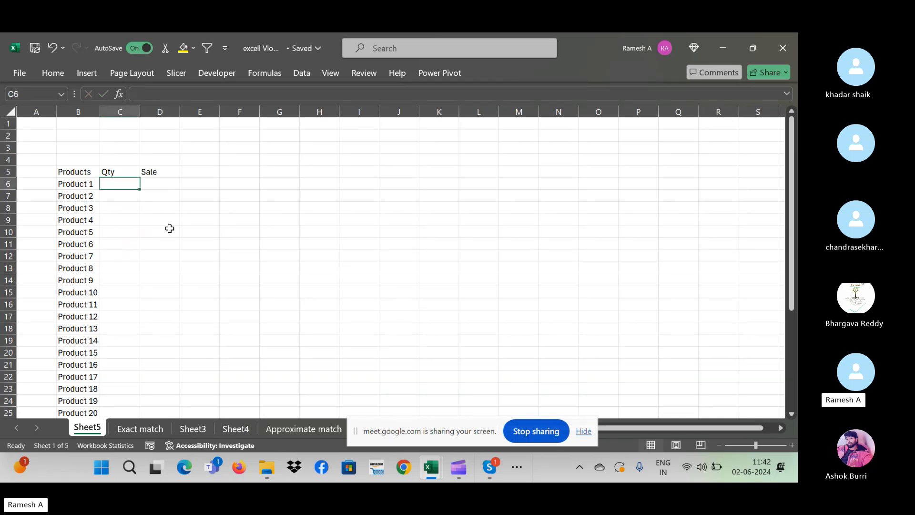
# - Fill the Qty cells with =RANDBETWEEN(2,100) for every product
pyautogui.hotkey('shift', 'Down')
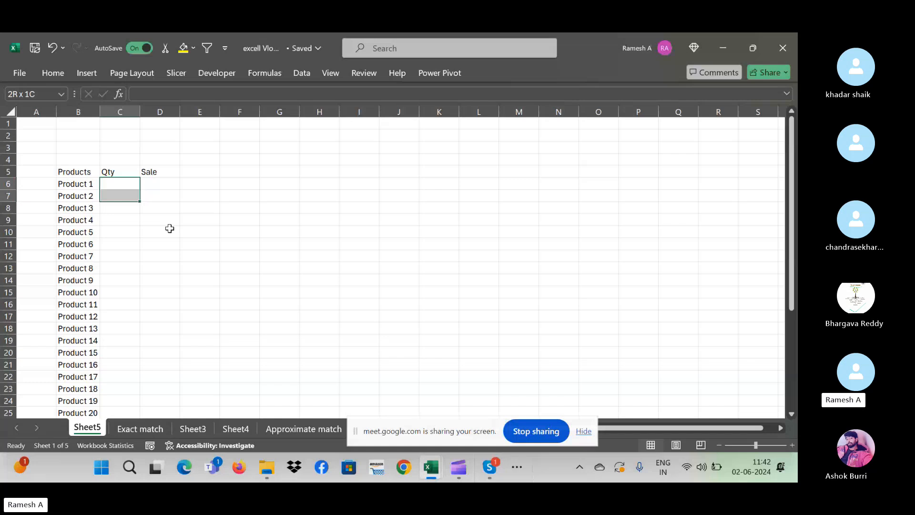
pyautogui.hotkey('shift', 'Down')
pyautogui.hotkey('shift', 'Down')
pyautogui.hotkey('shift', 'Down')
pyautogui.hotkey('shift', 'Down')
pyautogui.hotkey('shift', 'Down')
pyautogui.hotkey('shift', 'Down')
pyautogui.hotkey('shift', 'Down')
pyautogui.hotkey('shift', 'Down')
pyautogui.hotkey('shift', 'Down')
pyautogui.hotkey('shift', 'Down')
pyautogui.hotkey('shift', 'Down')
pyautogui.hotkey('shift', 'Down')
pyautogui.hotkey('shift', 'Down')
pyautogui.hotkey('shift', 'Down')
pyautogui.hotkey('shift', 'Down')
pyautogui.hotkey('shift', 'Down')
pyautogui.hotkey('shift', 'Down')
pyautogui.hotkey('shift', 'Down')
pyautogui.hotkey('shift', 'Down')
pyautogui.hotkey('shift', 'Down')
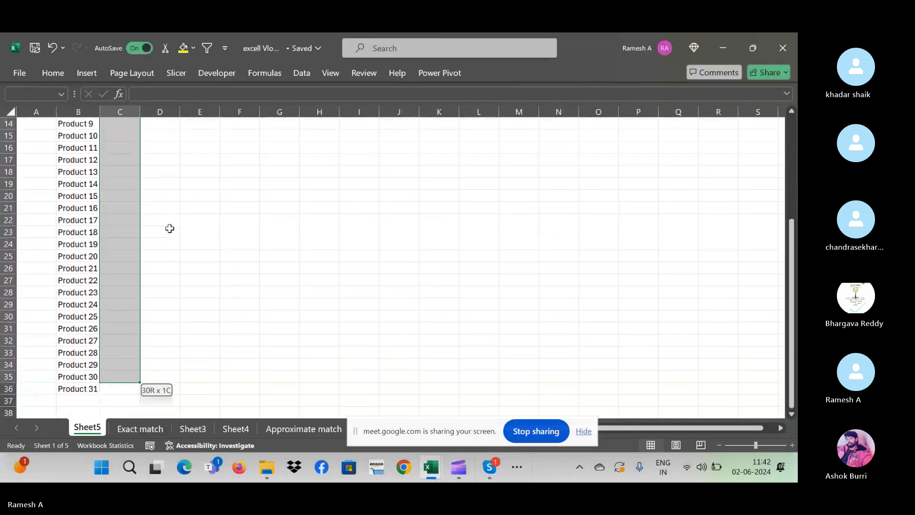
pyautogui.hotkey('shift', 'Down')
pyautogui.write('=ra')
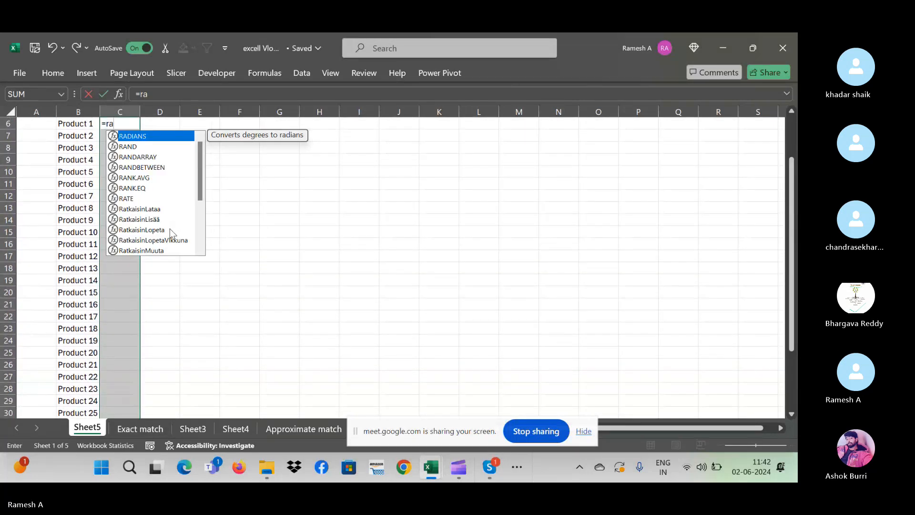
pyautogui.write('ndbetwee')
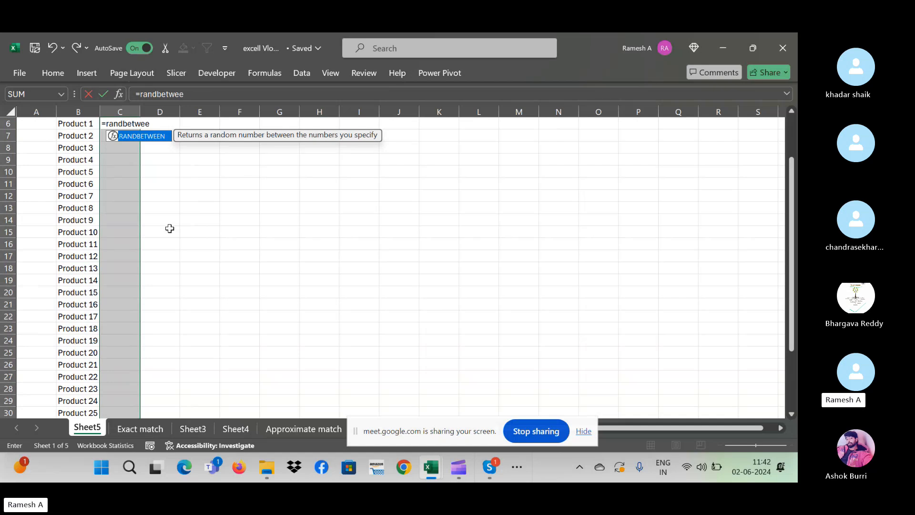
pyautogui.write('n(')
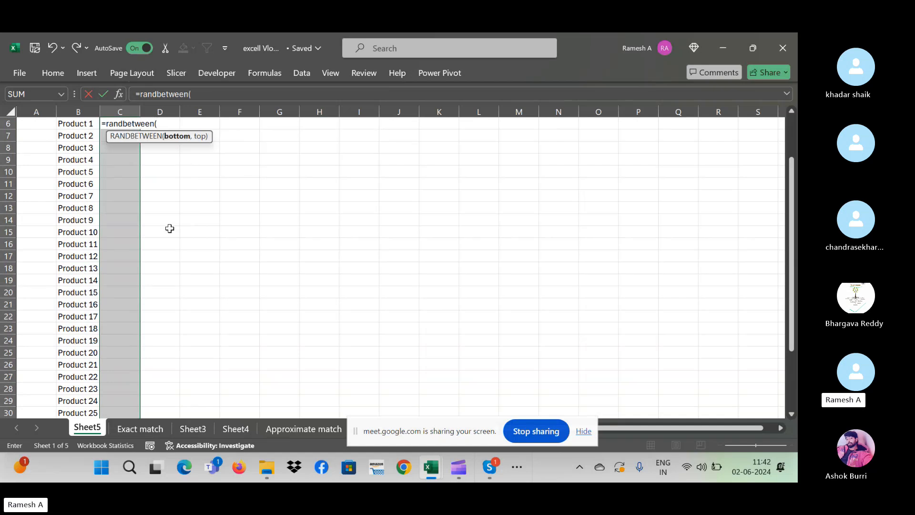
pyautogui.write('2,100)')
pyautogui.press('Return')
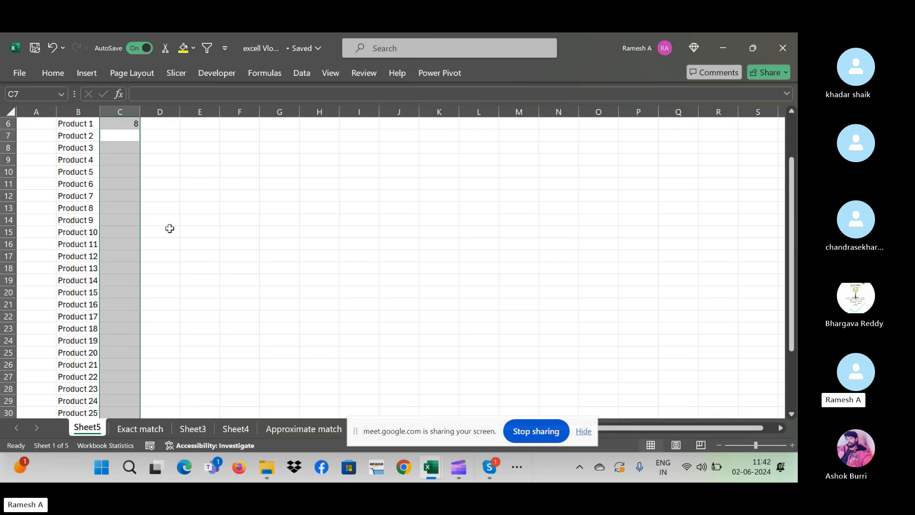
pyautogui.hotkey('ctrl', 'd')
# - Start the Sale formula =RANDBETWEEN(500,10000) in D6
pyautogui.hotkey('ctrl', 'Up')
pyautogui.press('Down')
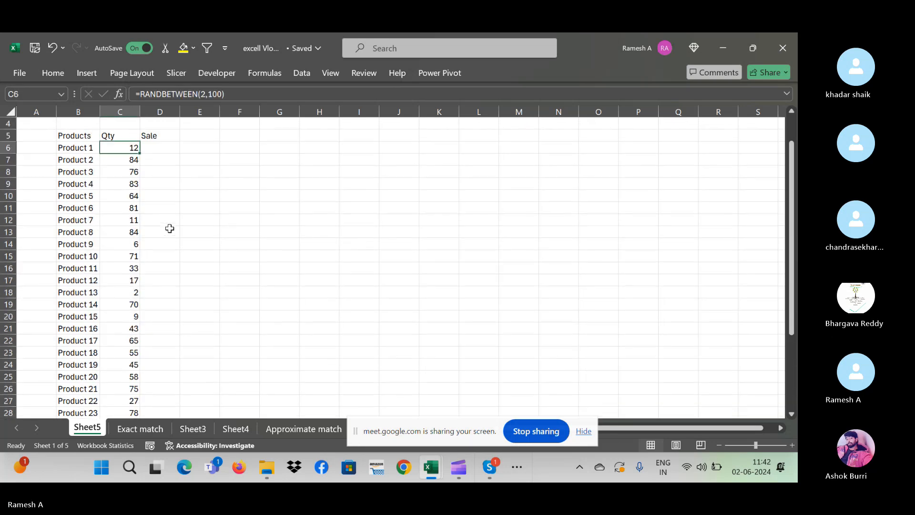
pyautogui.press('Right')
pyautogui.write('=r')
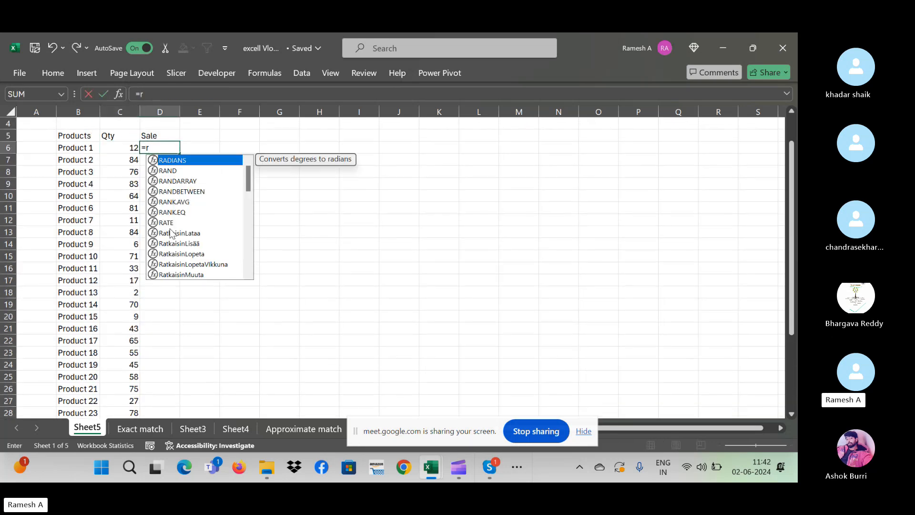
pyautogui.write('andbetw')
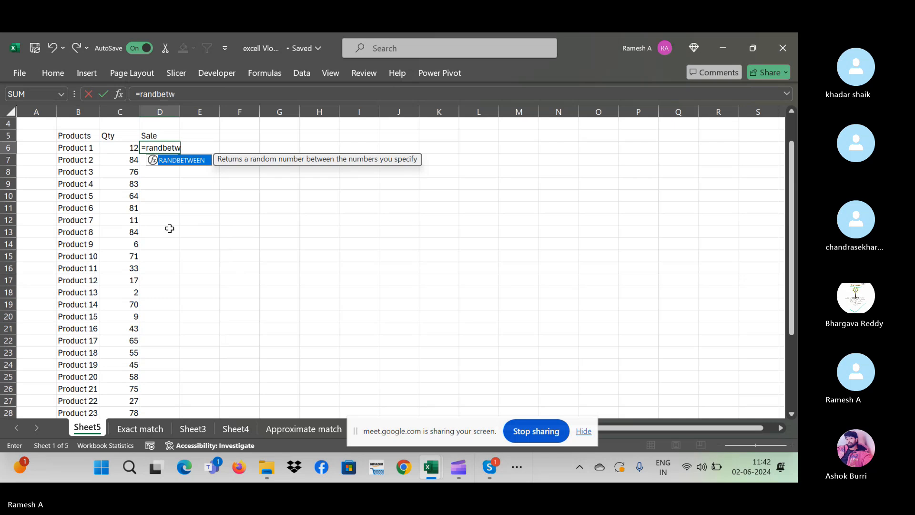
pyautogui.write('een(500')
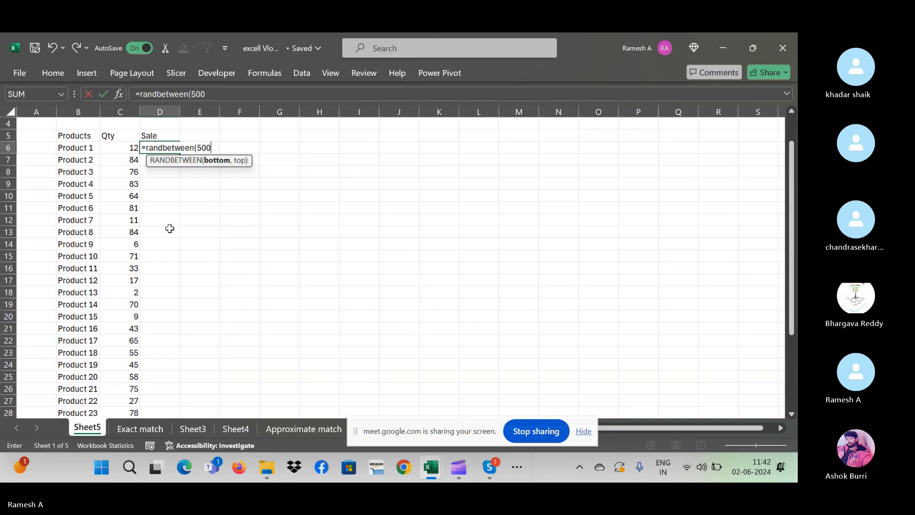
pyautogui.write(',10000')
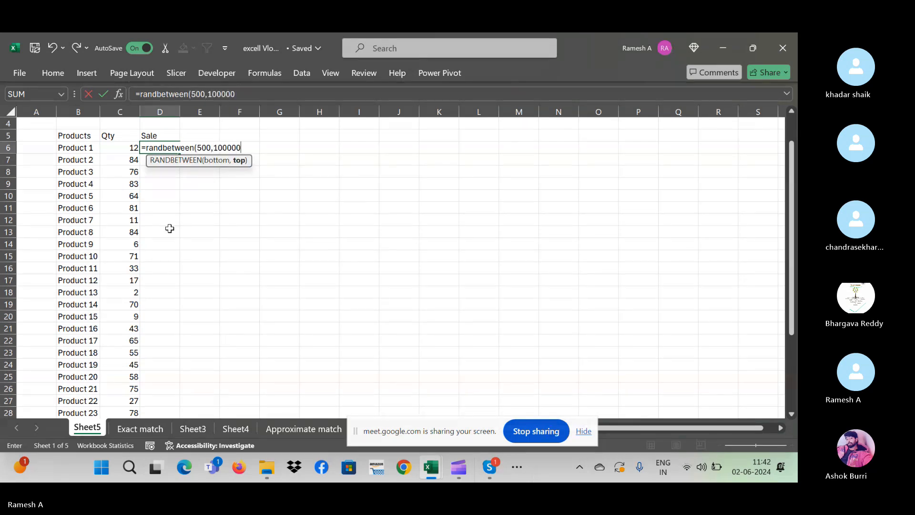
pyautogui.write(')')
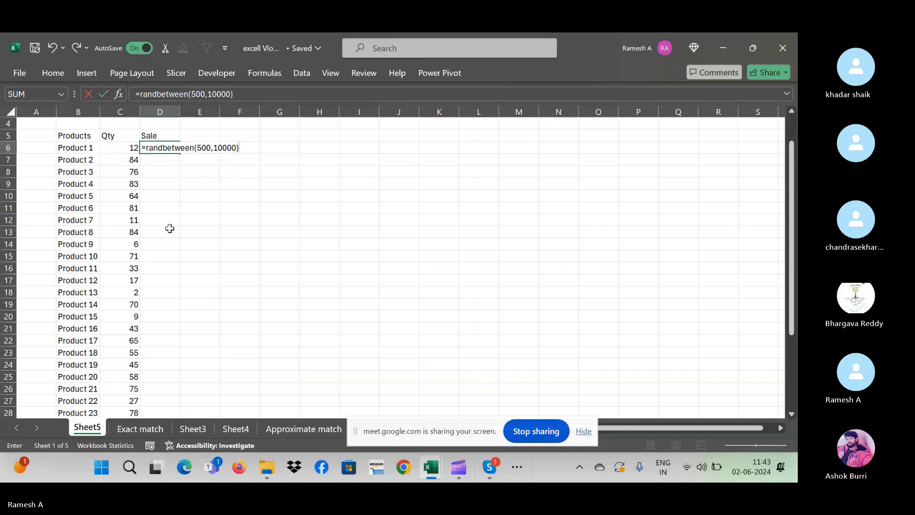
# - Fill the Sale formula =RANDBETWEEN(500,10000) down D6:D36
pyautogui.hotkey('ctrl', 'Return')
pyautogui.press('Left')
pyautogui.hotkey('ctrl', 'Down')
pyautogui.press('Right')
pyautogui.hotkey('ctrl', 'shift', 'Up')
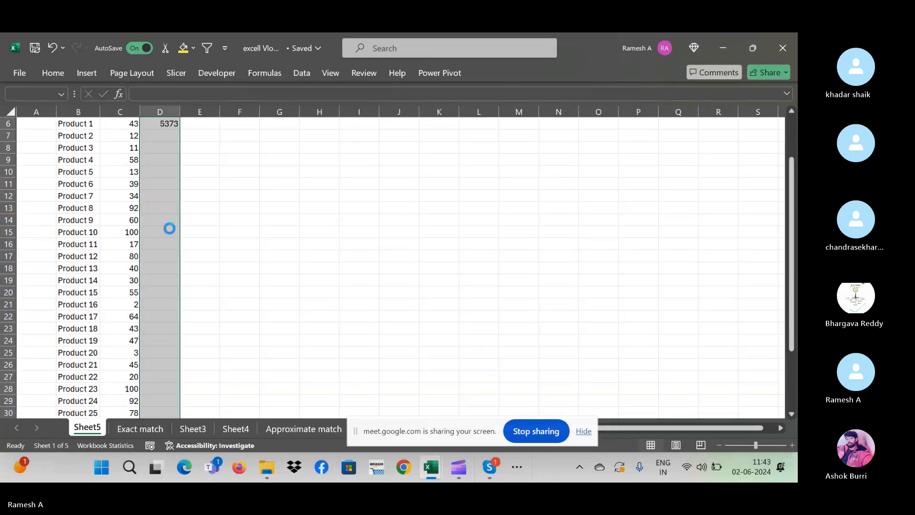
pyautogui.hotkey('ctrl', 'd')
# - Convert the Qty and Sale formulas in C6:D36 to fixed values with Paste Special > Values
pyautogui.hotkey('shift', 'Left')
pyautogui.hotkey('ctrl', 'c')
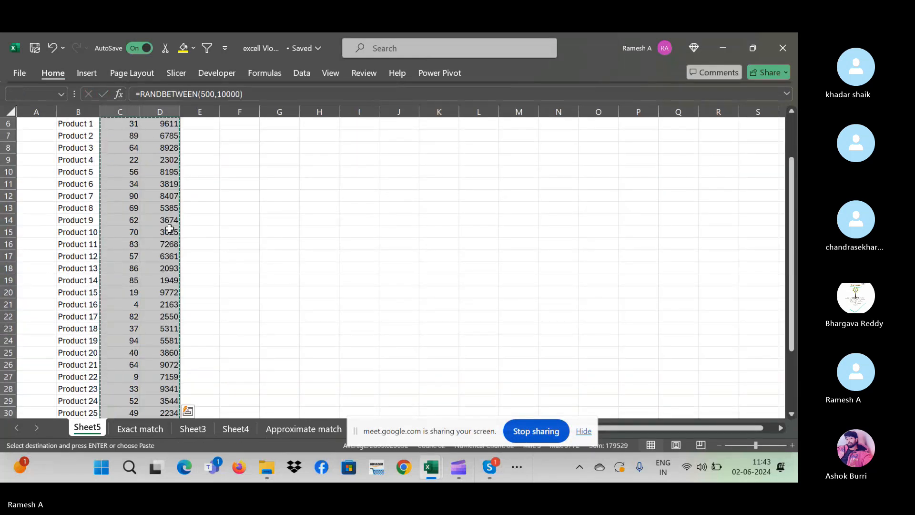
pyautogui.hotkey('alt', 'h')
pyautogui.press('v')
pyautogui.press('s')
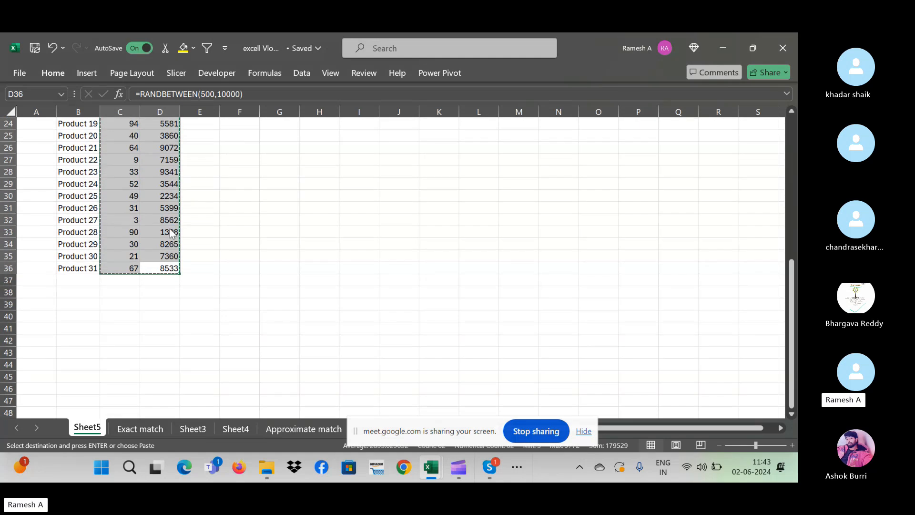
pyautogui.click(170, 233)
pyautogui.hotkey('ctrl', 'Up')
pyautogui.hotkey('ctrl', 'Up')
pyautogui.press('Down')
pyautogui.press('Escape')
pyautogui.press('Down')
pyautogui.press('Down')
pyautogui.press('Down')
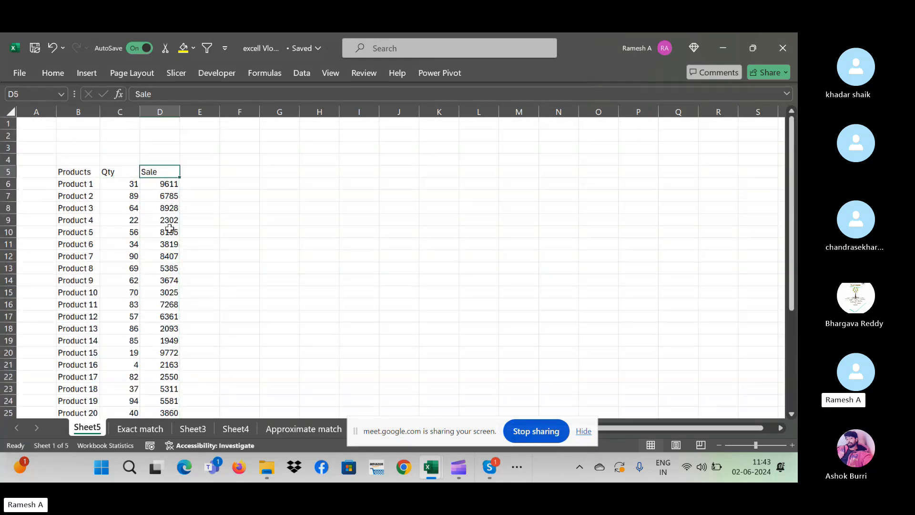
# - Insert an empty column between Products and Qty
pyautogui.press('Left')
pyautogui.hotkey('ctrl', 'space')
pyautogui.press('Up')
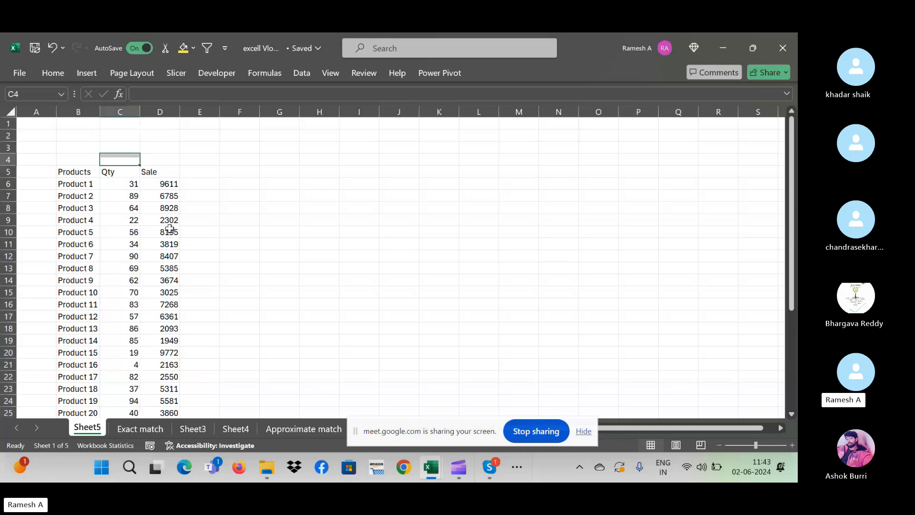
pyautogui.press('Down')
pyautogui.press('Down')
pyautogui.press('Down')
pyautogui.press('Left')
pyautogui.press('Down')
pyautogui.press('Down')
pyautogui.press('Down')
pyautogui.press('Down')
pyautogui.press('Down')
pyautogui.press('Down')
pyautogui.press('Down')
pyautogui.press('Down')
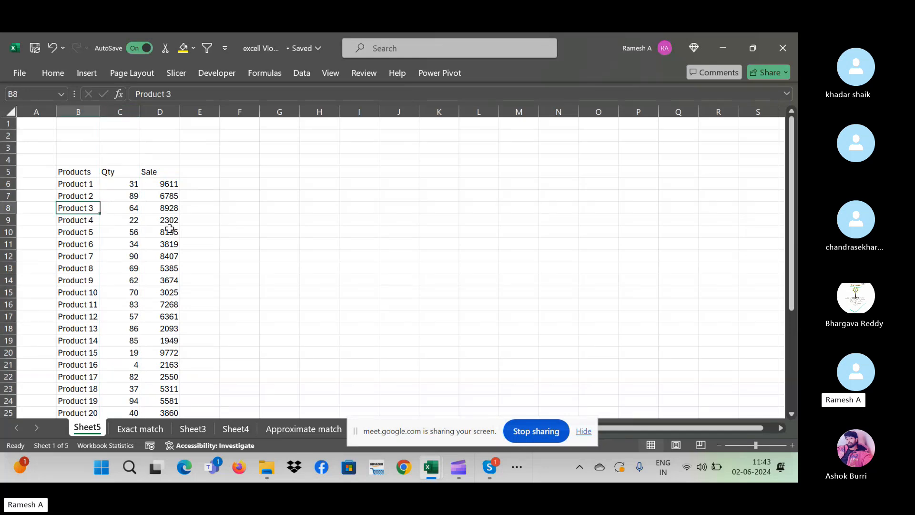
pyautogui.press('Up')
pyautogui.press('Right')
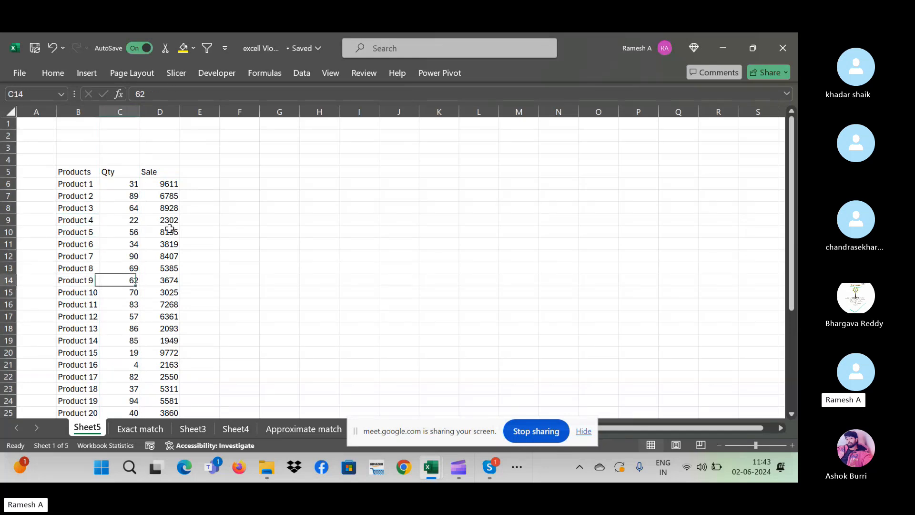
pyautogui.hotkey('ctrl', 'space')
pyautogui.hotkey('ctrl', 'shift', '+')
pyautogui.press('Up')
pyautogui.press('Up')
pyautogui.press('Up')
pyautogui.press('Up')
pyautogui.press('Up')
pyautogui.press('Up')
pyautogui.press('Up')
pyautogui.press('Up')
pyautogui.press('Up')
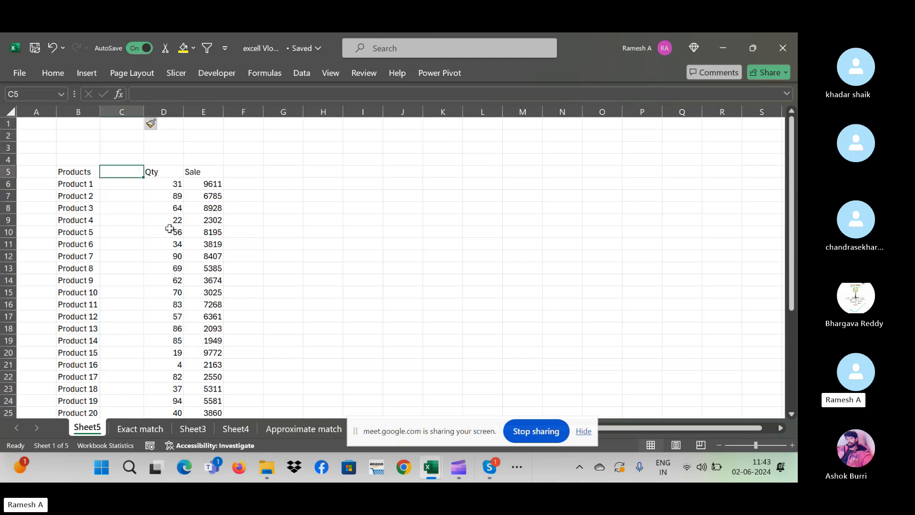
# - Add a Mobiles header with Nokia 320 and Samsung s24 as the first two entries
pyautogui.write('Mob')
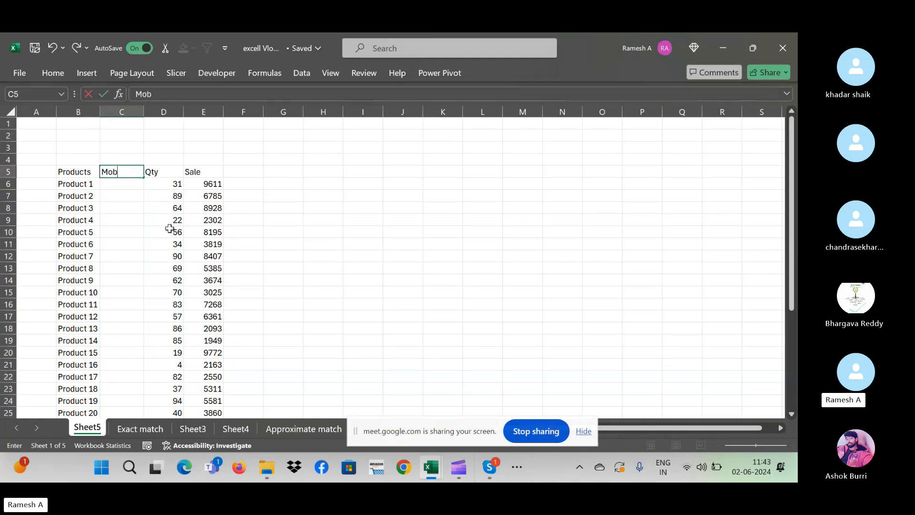
pyautogui.write('iles')
pyautogui.hotkey('ctrl', 'Return')
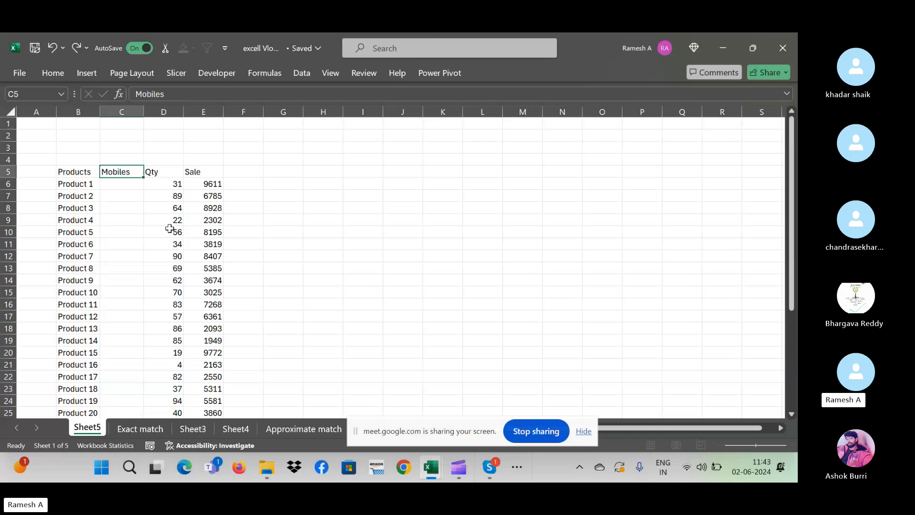
pyautogui.press('Down')
pyautogui.write('Nokia')
pyautogui.press('Return')
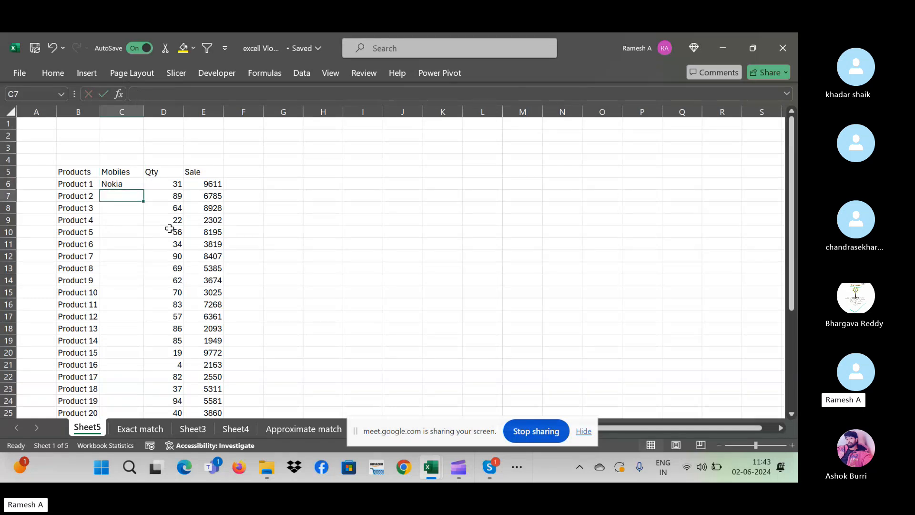
pyautogui.press('Up')
pyautogui.doubleClick(129, 184)
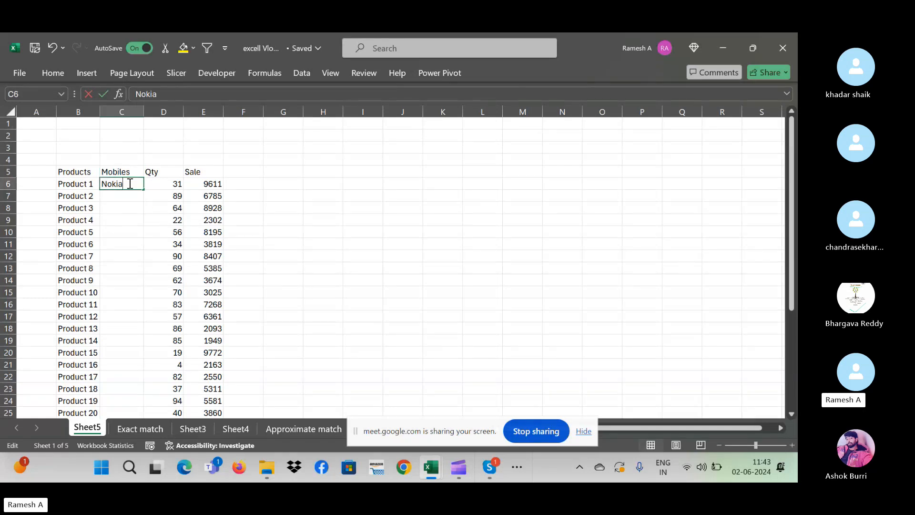
pyautogui.write('320')
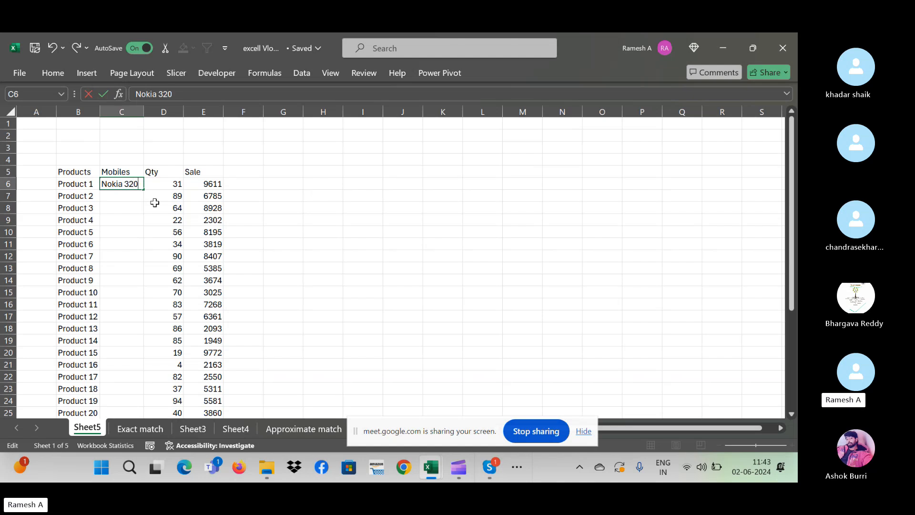
pyautogui.press('Return')
pyautogui.write('Sam')
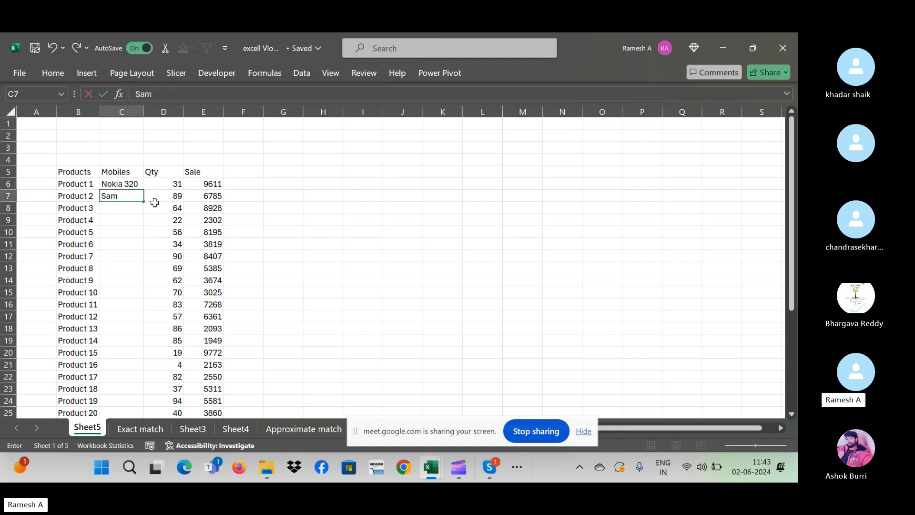
pyautogui.write('sung s24')
pyautogui.press('Return')
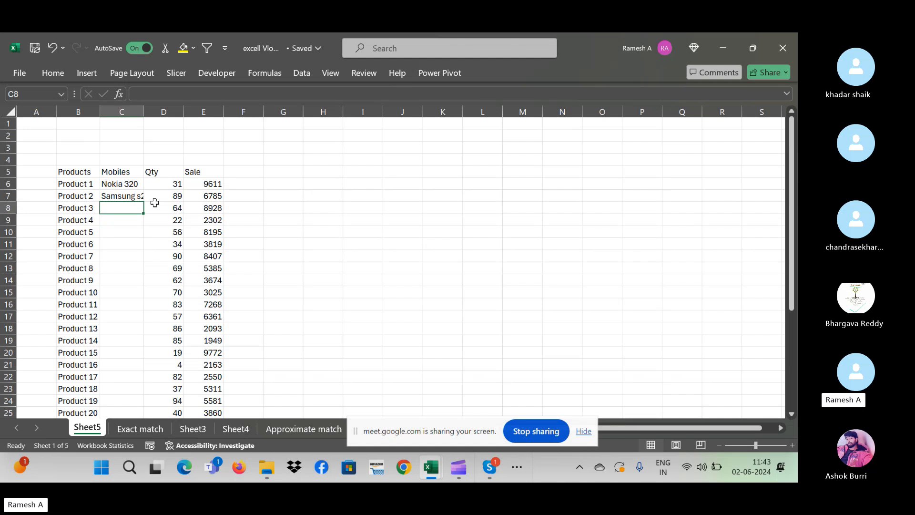
# - Add Redmi and Oppo, then try filling a placeholder entry down and undo it
pyautogui.write('R')
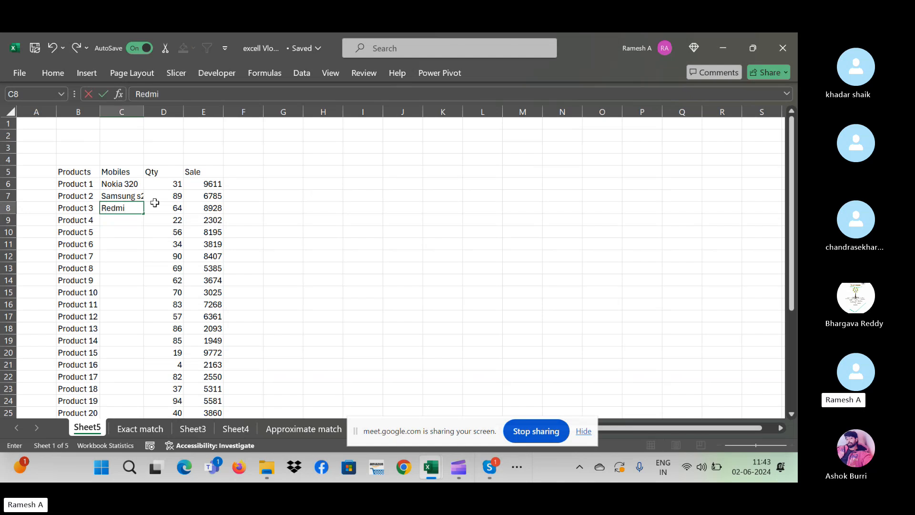
pyautogui.write('edmi')
pyautogui.press('Return')
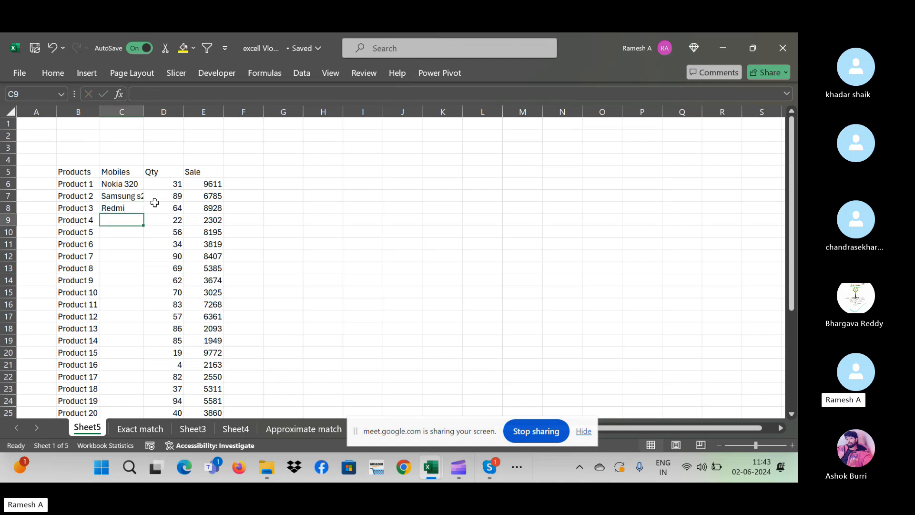
pyautogui.write('Oppo')
pyautogui.press('Return')
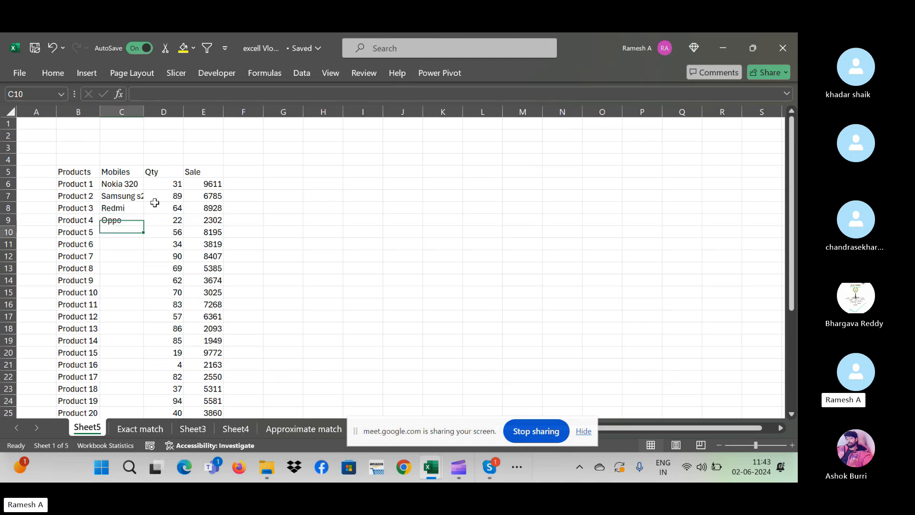
pyautogui.press('Up')
pyautogui.press('Down')
pyautogui.write('X')
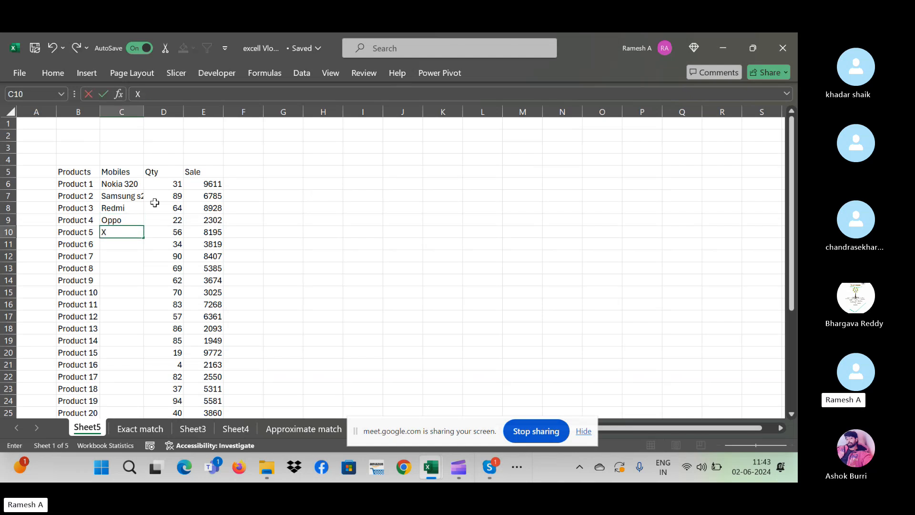
pyautogui.hotkey('ctrl', 'Return')
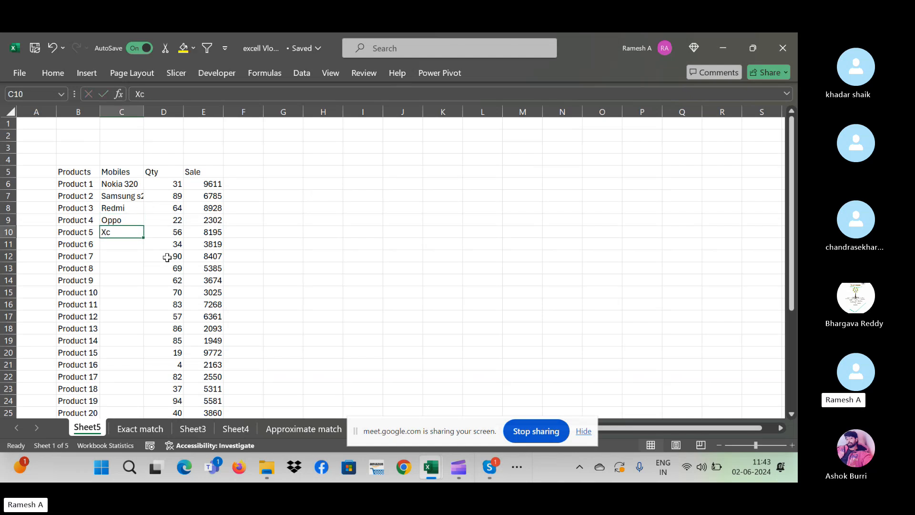
pyautogui.doubleClick(145, 236)
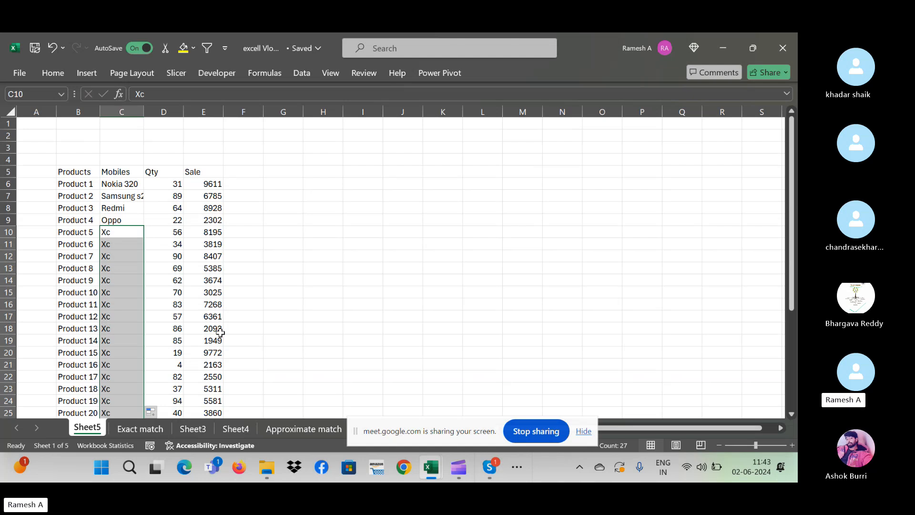
pyautogui.click(152, 412)
pyautogui.click(177, 369)
pyautogui.hotkey('ctrl', 'z')
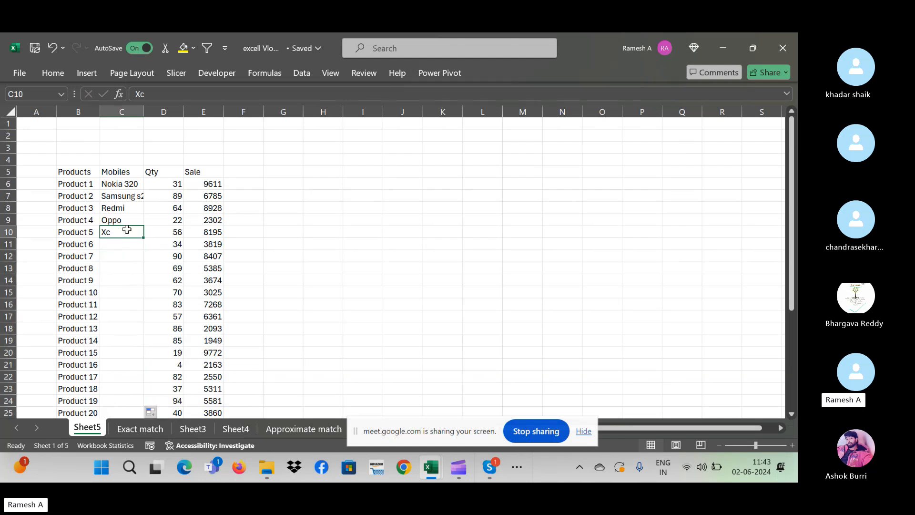
# - Replace the placeholder with Nokia 1 and fill Nokia 1 through Nokia 11 down to row 20
pyautogui.doubleClick(127, 231)
pyautogui.press('BackSpace')
pyautogui.press('BackSpace')
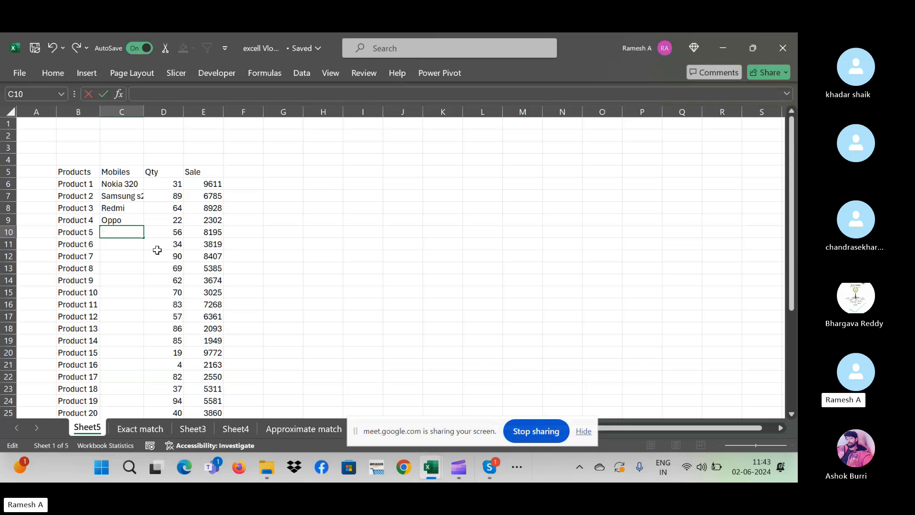
pyautogui.write('Nokia 1')
pyautogui.press('Return')
pyautogui.press('Up')
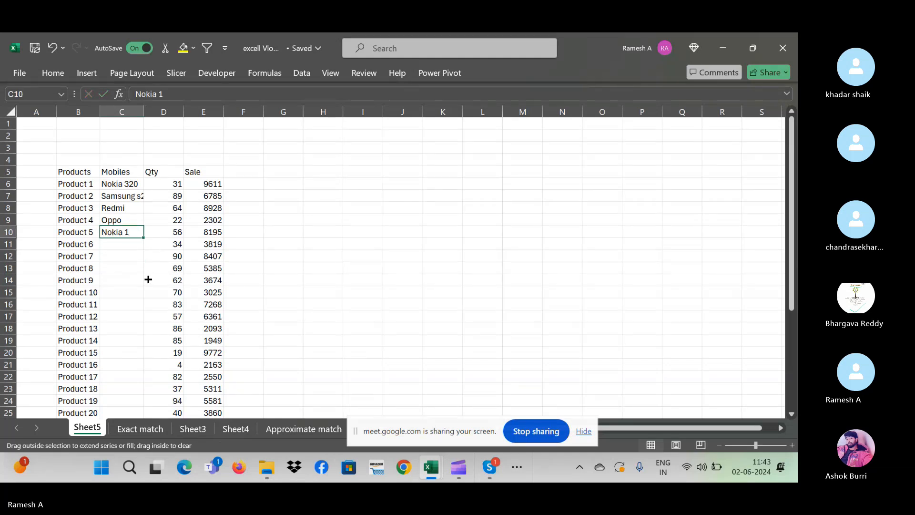
pyautogui.moveTo(148, 279); pyautogui.dragTo(153, 362)
# - Enter Samsung s24 in C21, extend the Samsung series downward, and AutoFit column C
pyautogui.click(119, 364)
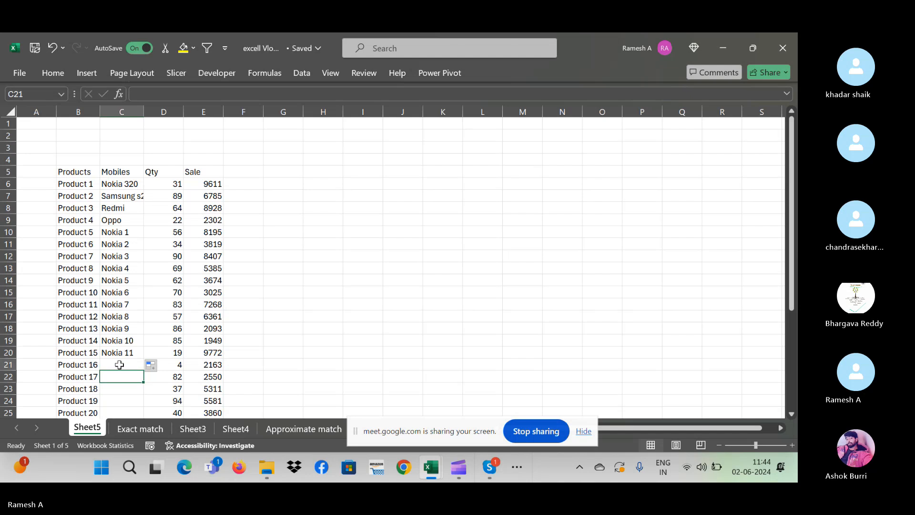
pyautogui.write('Samsung ')
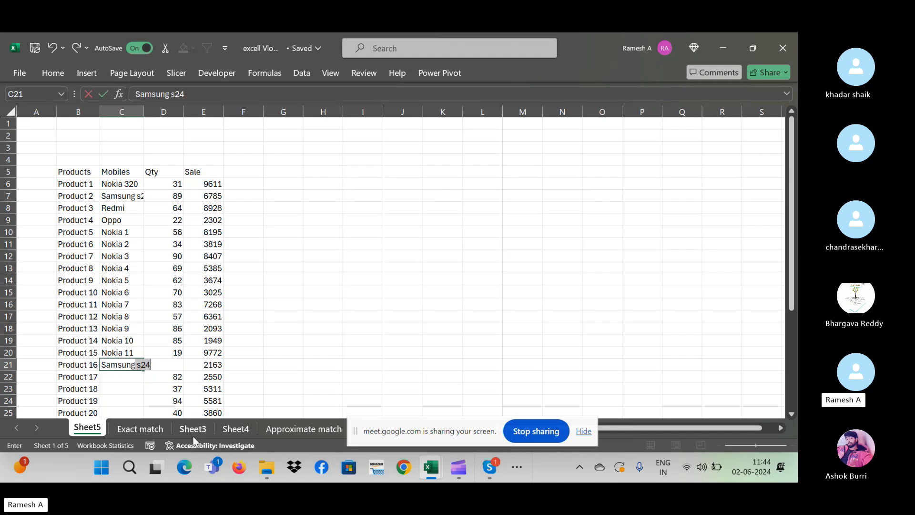
pyautogui.write('s24')
pyautogui.hotkey('ctrl', 'Return')
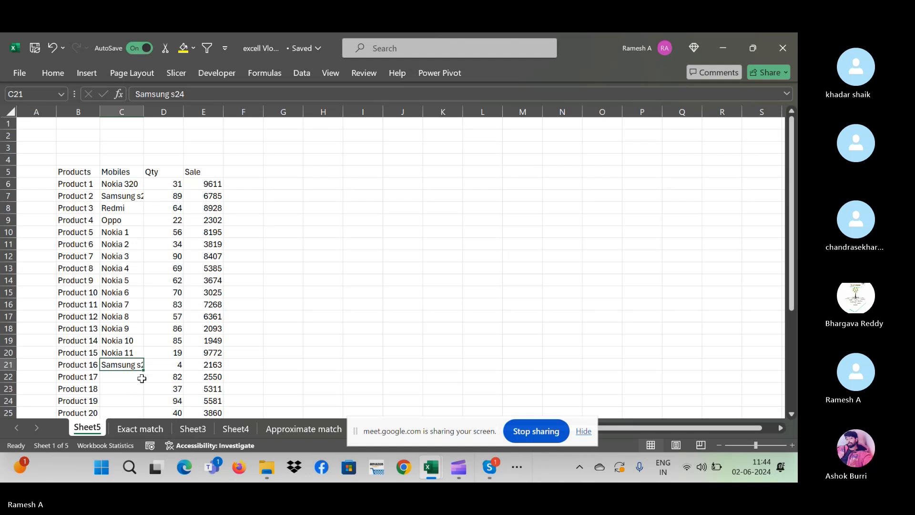
pyautogui.moveTo(143, 371); pyautogui.dragTo(144, 395)
pyautogui.click(293, 266)
pyautogui.click(281, 257)
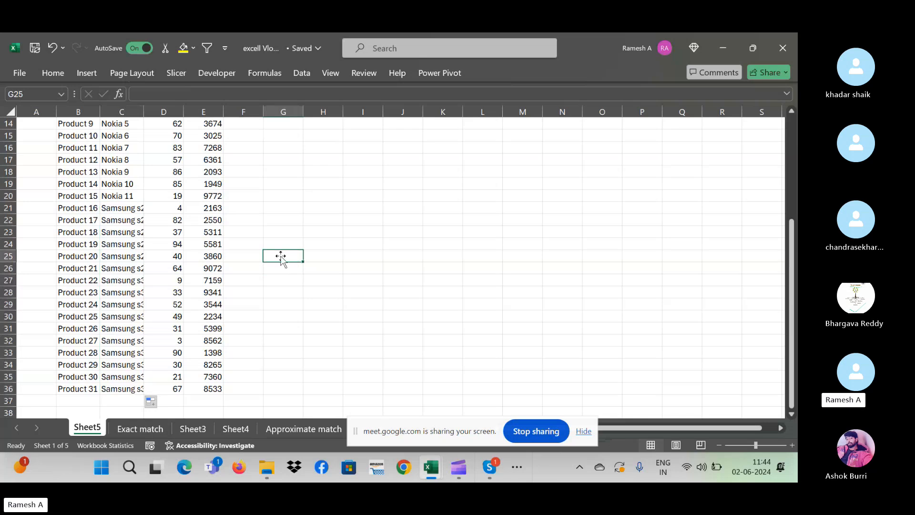
pyautogui.doubleClick(146, 109)
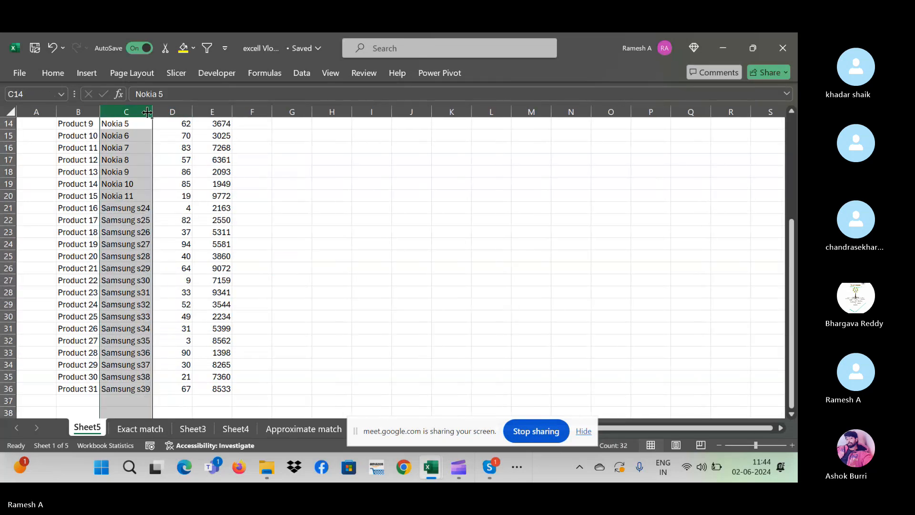
pyautogui.click(315, 222)
pyautogui.hotkey('ctrl', 'Up')
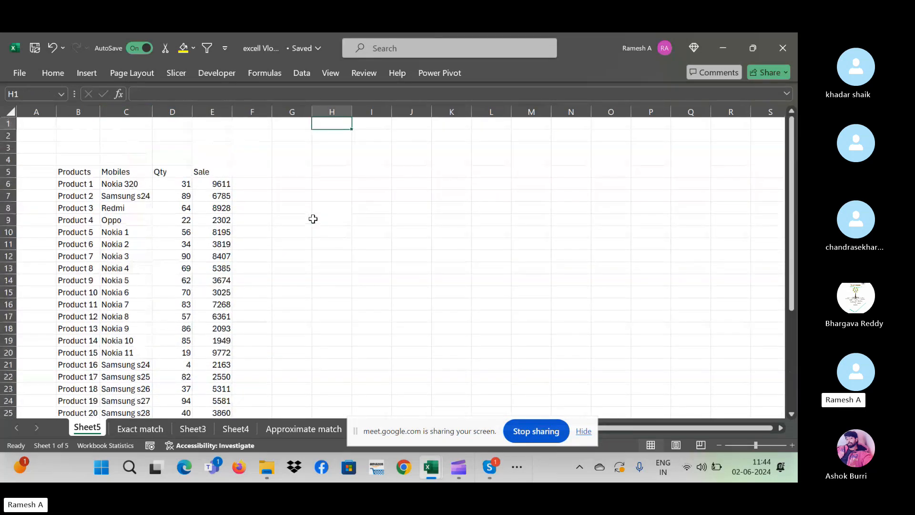
pyautogui.press('Left')
pyautogui.press('Left')
pyautogui.press('Left')
pyautogui.press('Left')
pyautogui.press('Left')
pyautogui.press('Left')
pyautogui.press('Left')
pyautogui.press('Down')
pyautogui.press('Down')
pyautogui.press('Down')
pyautogui.press('Down')
pyautogui.press('Right')
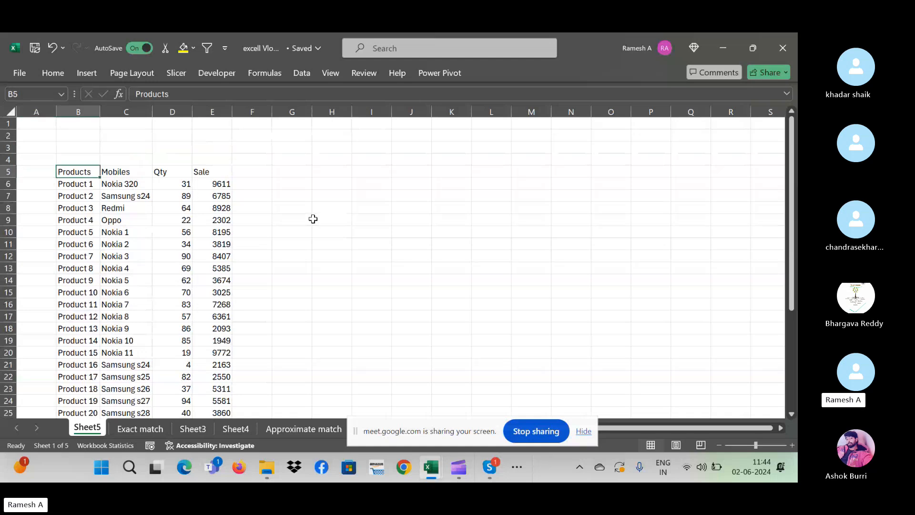
pyautogui.press('Down')
pyautogui.press('Down')
pyautogui.press('Down')
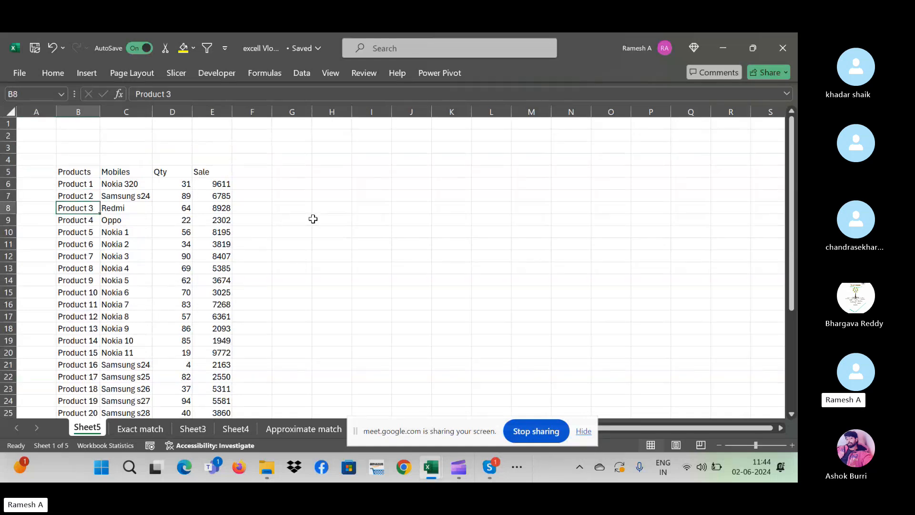
pyautogui.press('Right')
pyautogui.press('Left')
pyautogui.press('Right')
pyautogui.press('Down')
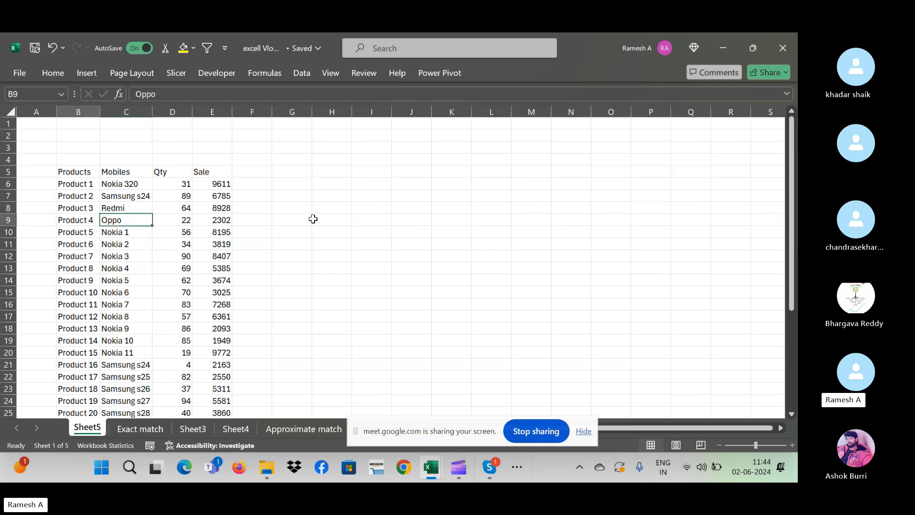
pyautogui.press('Up')
pyautogui.press('Up')
pyautogui.press('Right')
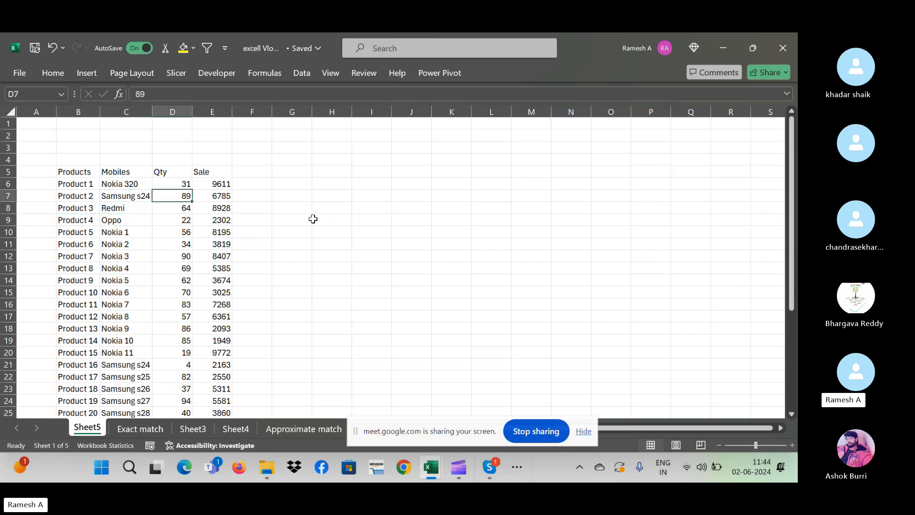
pyautogui.press('Right')
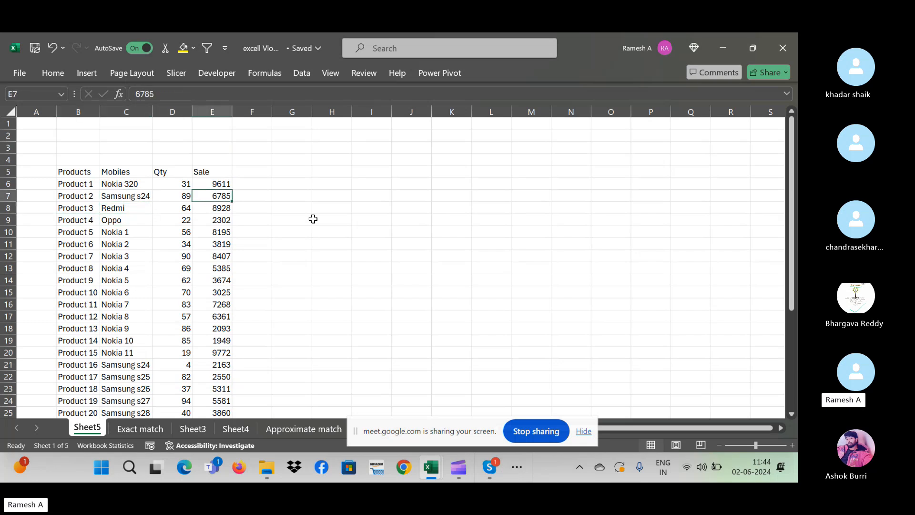
pyautogui.press('Down')
pyautogui.press('Down')
pyautogui.press('Down')
pyautogui.press('Down')
pyautogui.press('Down')
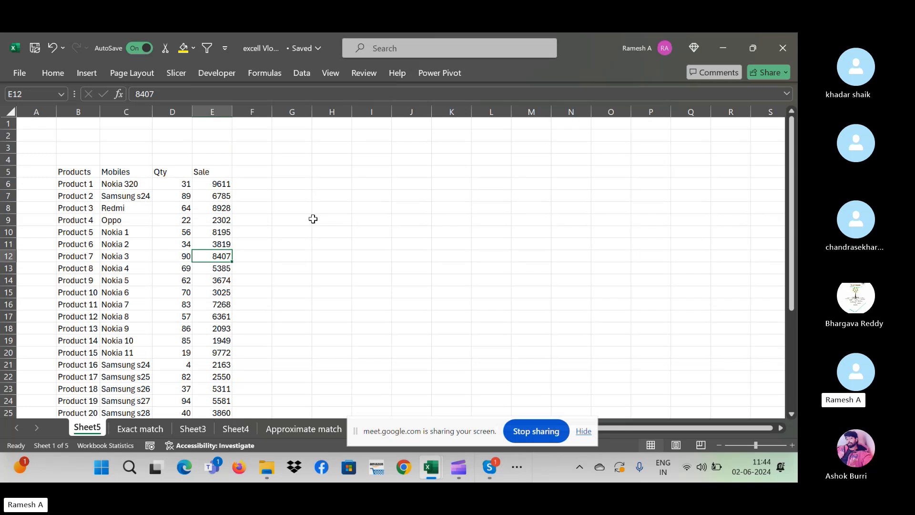
pyautogui.press('Up')
pyautogui.press('Up')
pyautogui.press('Up')
pyautogui.press('Left')
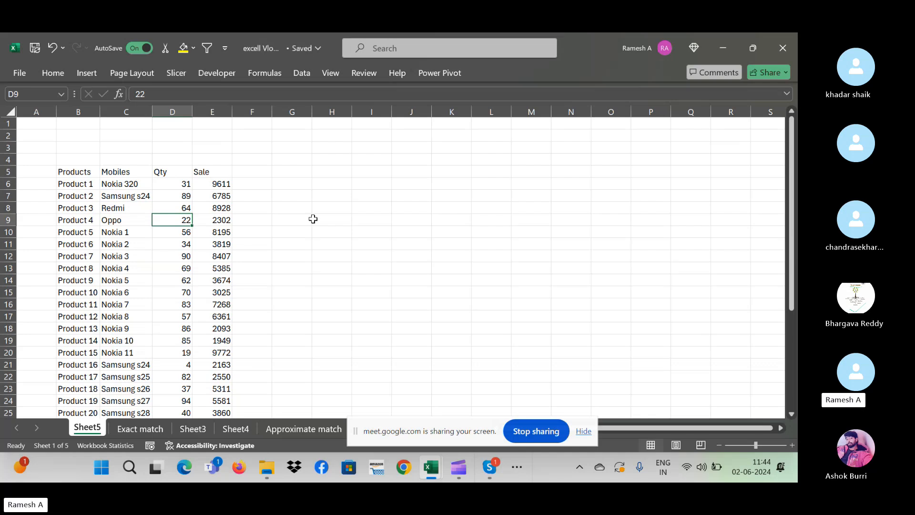
pyautogui.click(501, 462)
pyautogui.hotkey('alt', 'Tab')
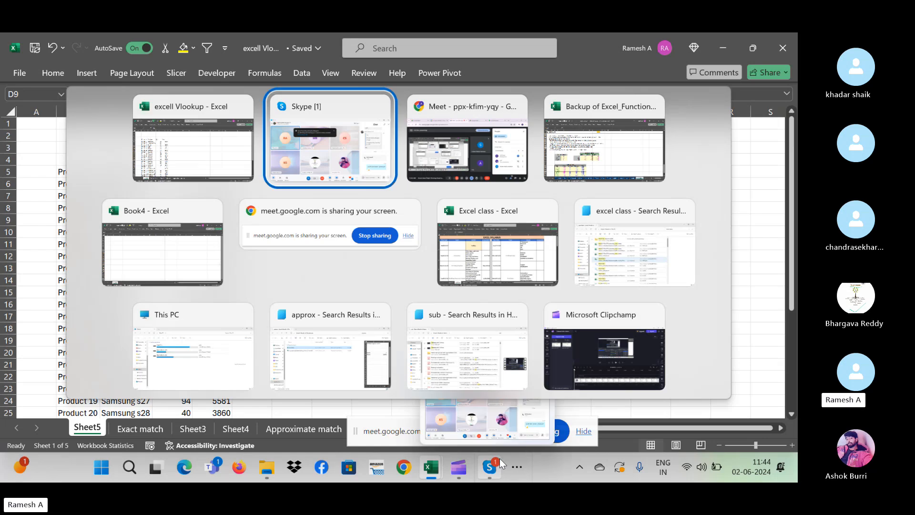
pyautogui.press('Escape')
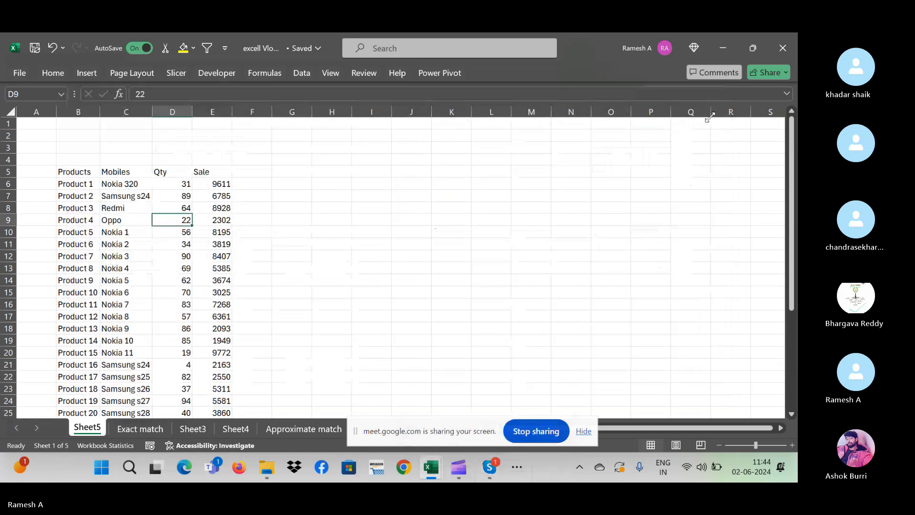
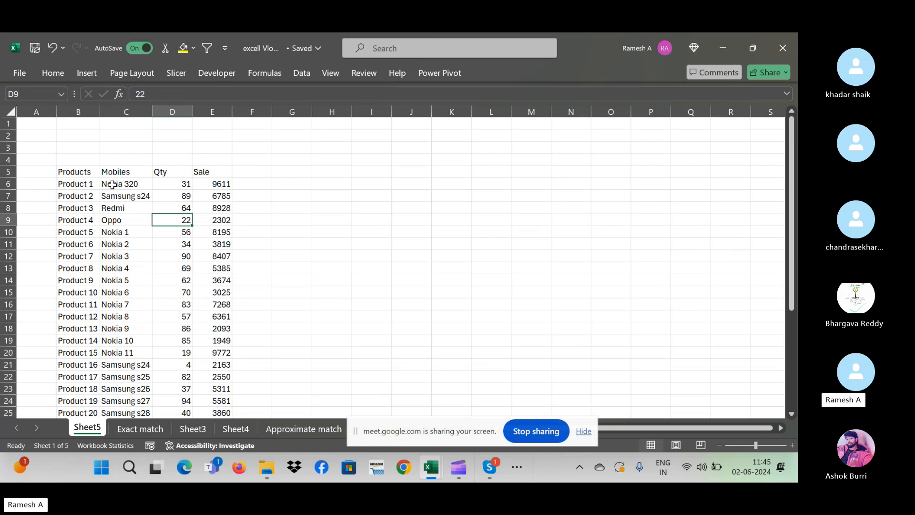
# - Copy Product 10 through Product 16 from B15:B21 into M7:M13 and autofit column M
pyautogui.click(82, 292)
pyautogui.moveTo(82, 293); pyautogui.dragTo(77, 365)
pyautogui.hotkey('ctrl', 'c')
pyautogui.moveTo(536, 194); pyautogui.dragTo(532, 268)
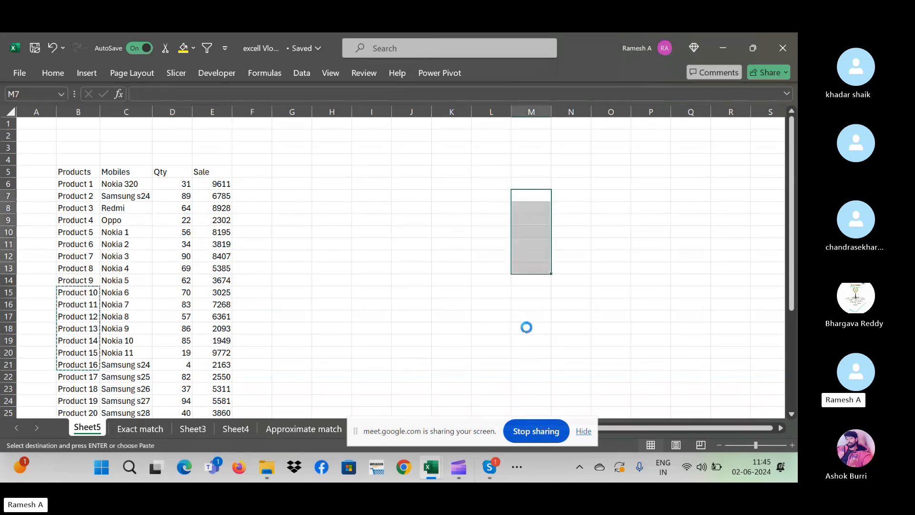
pyautogui.hotkey('ctrl', 'v')
pyautogui.click(548, 115)
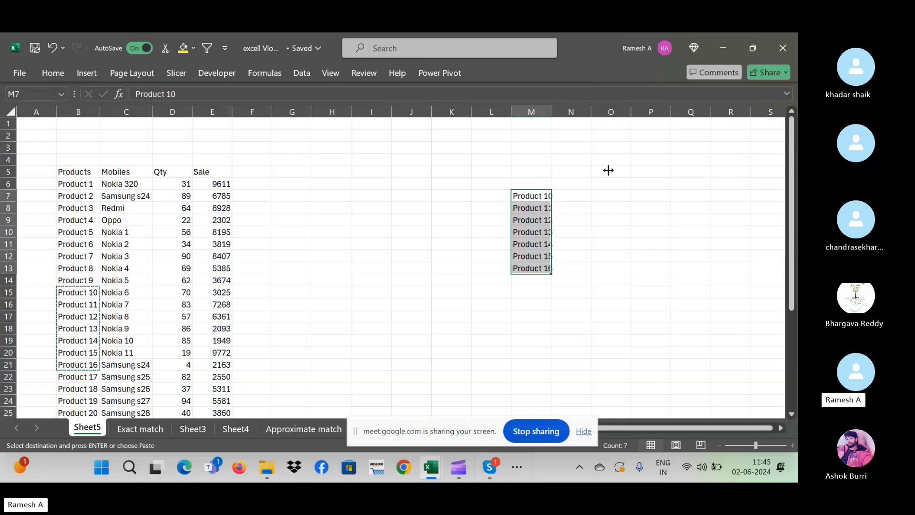
pyautogui.press('Up')
pyautogui.press('Up')
pyautogui.press('Down')
pyautogui.press('Down')
pyautogui.press('Down')
pyautogui.press('Down')
pyautogui.press('Down')
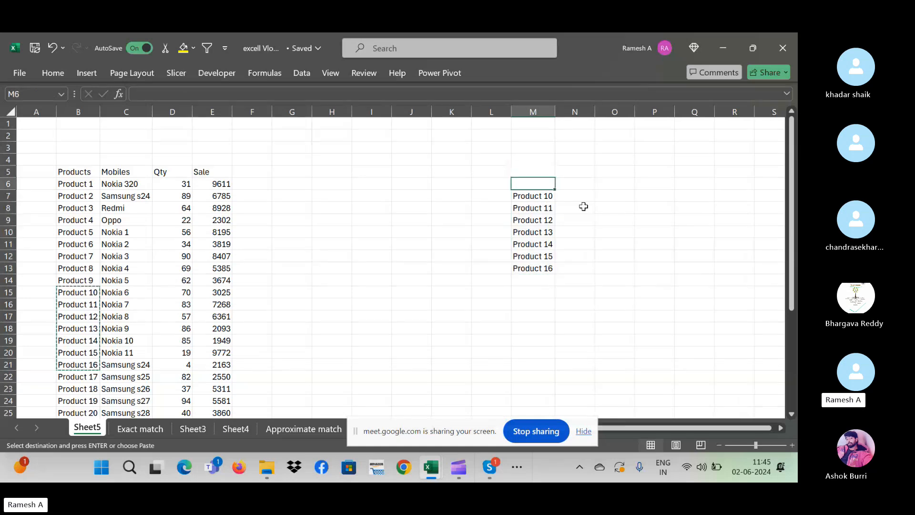
pyautogui.press('Up')
pyautogui.press('Up')
pyautogui.press('Up')
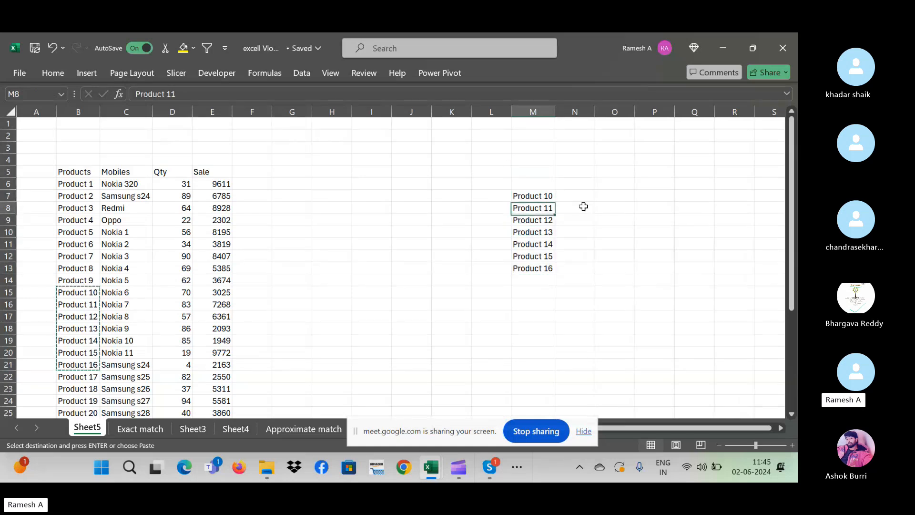
pyautogui.press('Right')
pyautogui.press('Right')
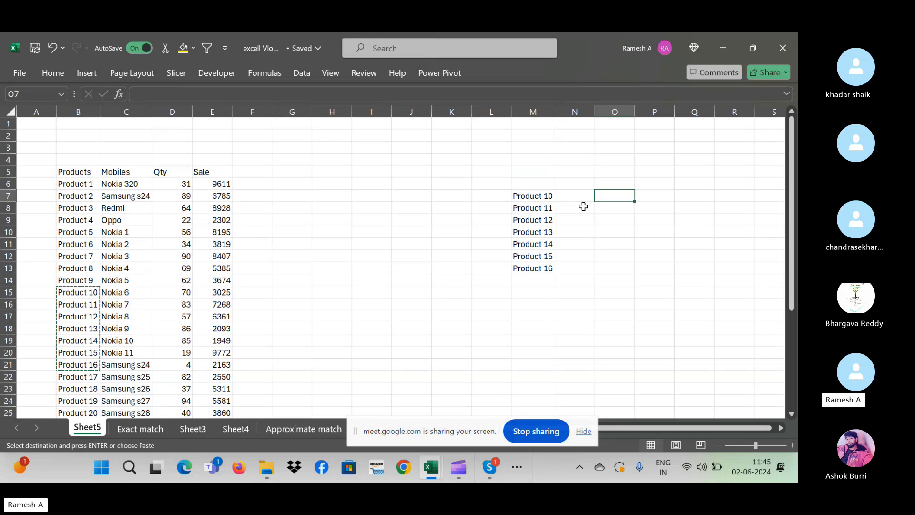
pyautogui.press('Left')
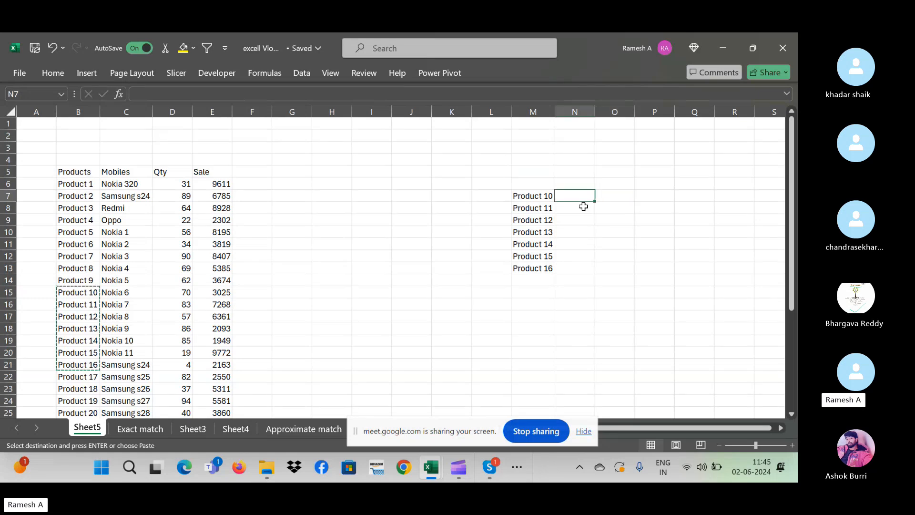
pyautogui.press('Escape')
# - Type the heading 'Product' in M6 above the pasted list
pyautogui.press('Left')
pyautogui.press('Down')
pyautogui.press('Down')
pyautogui.press('Down')
pyautogui.press('Down')
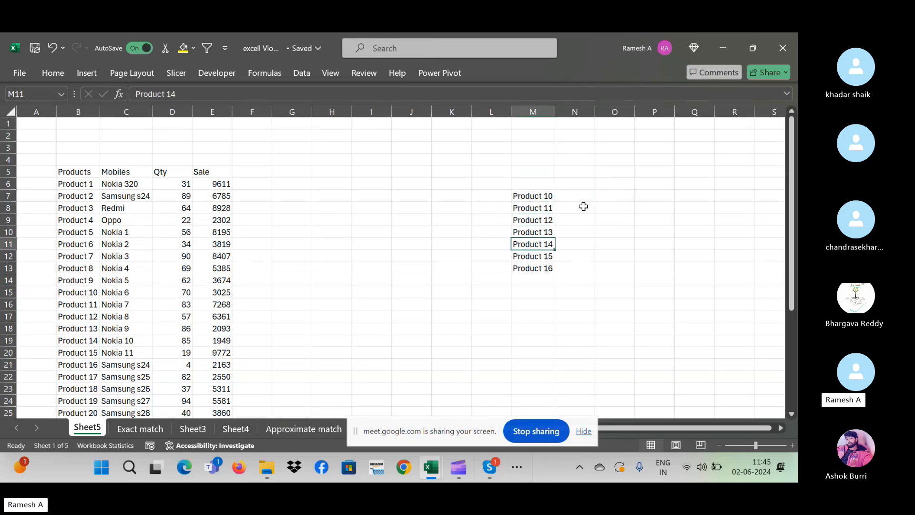
pyautogui.press('Down')
pyautogui.press('Up')
pyautogui.press('Up')
pyautogui.press('Up')
pyautogui.press('Up')
pyautogui.press('Up')
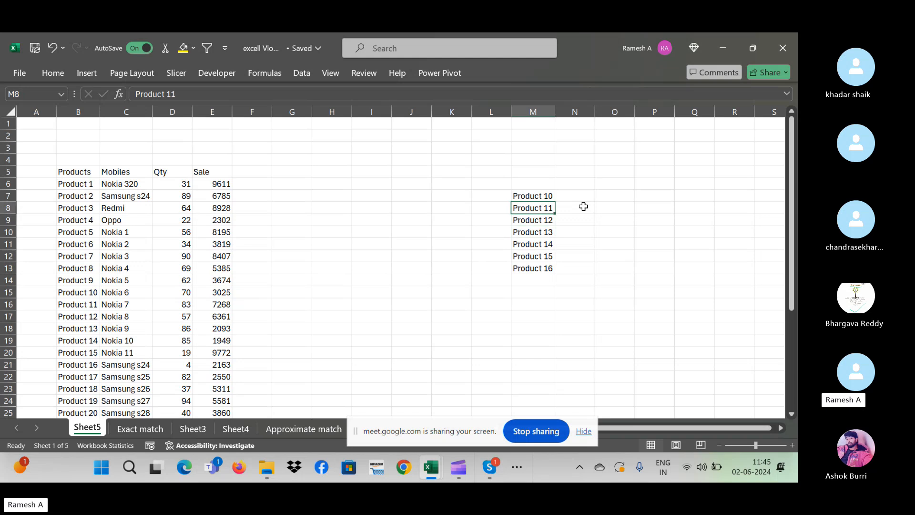
pyautogui.press('Right')
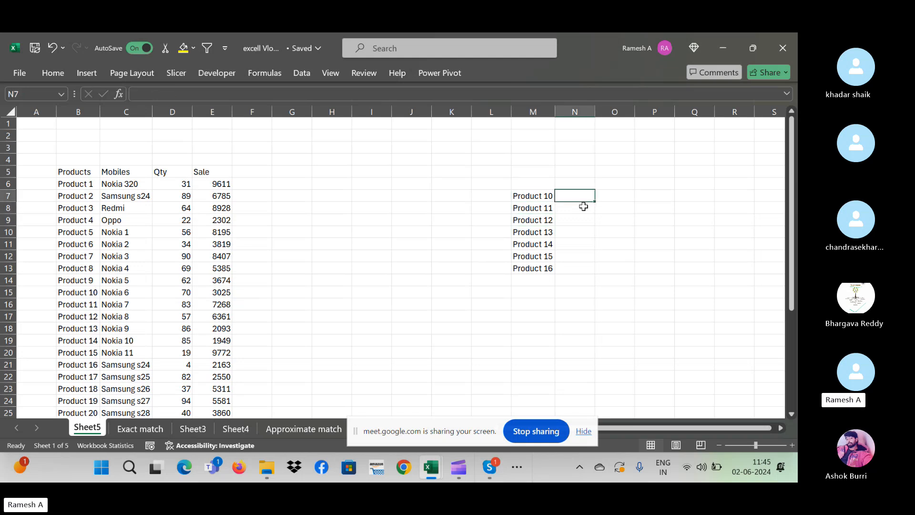
pyautogui.press('Right')
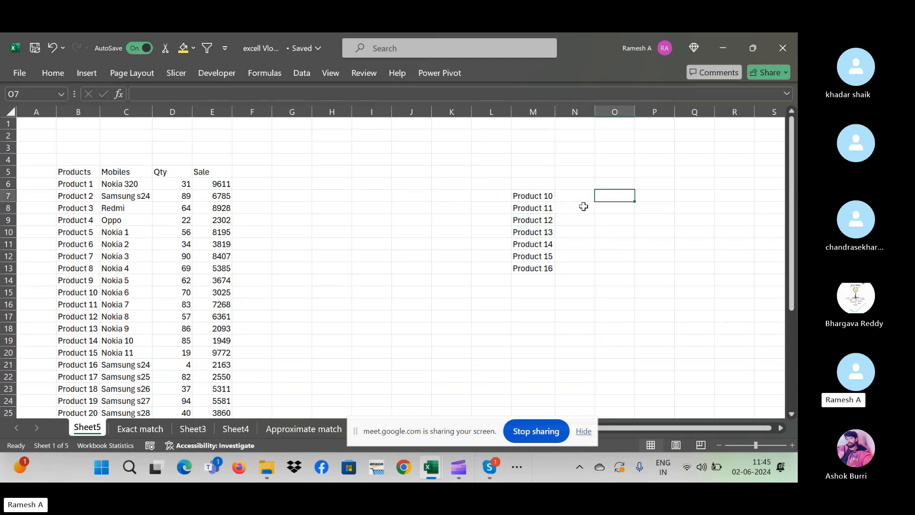
pyautogui.press('Left')
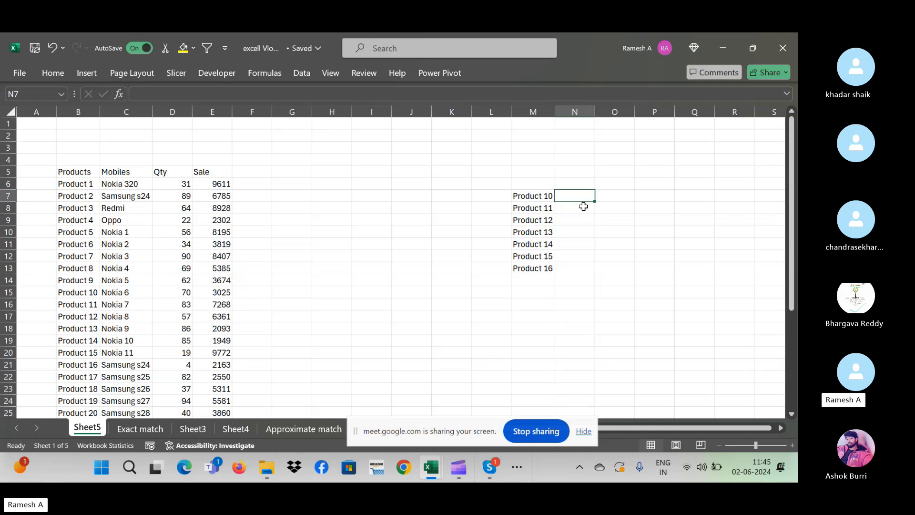
pyautogui.press('Left')
pyautogui.press('Up')
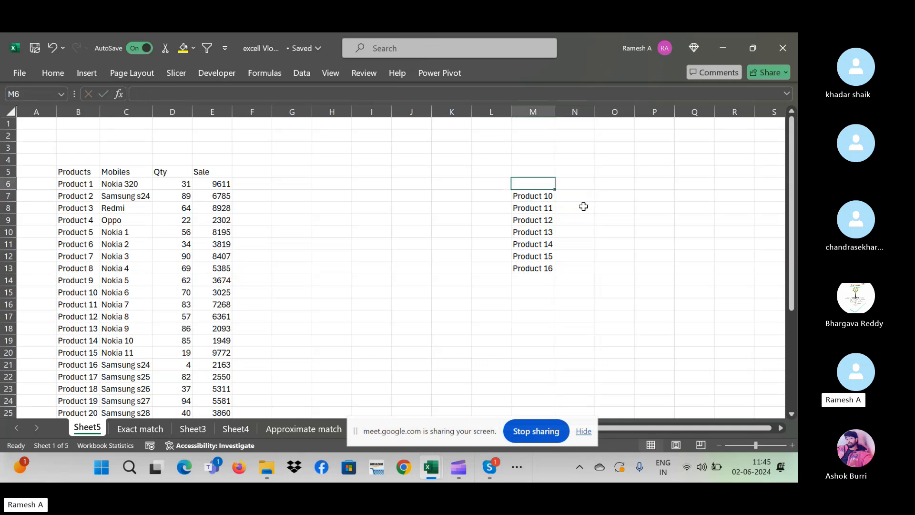
pyautogui.write('Product')
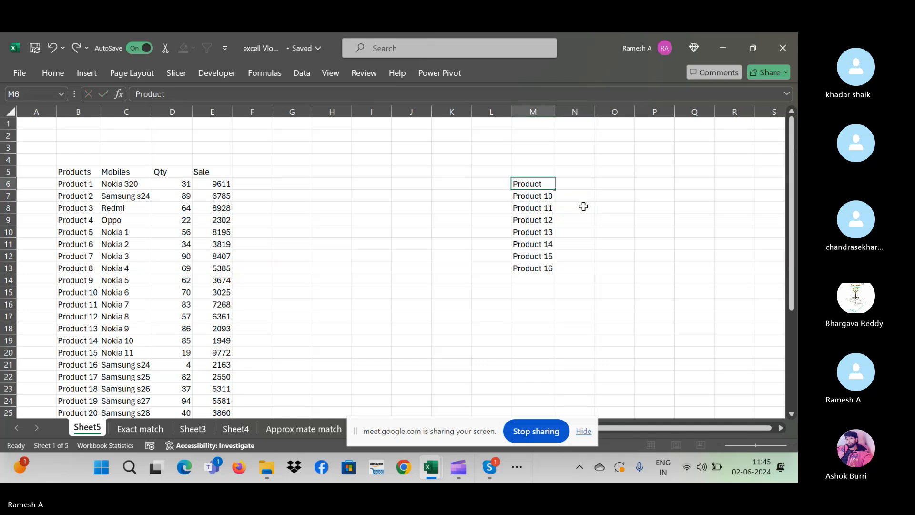
pyautogui.press('Return')
pyautogui.press('Down')
pyautogui.press('Down')
pyautogui.press('Right')
pyautogui.press('Right')
pyautogui.press('Right')
pyautogui.press('Right')
pyautogui.press('Right')
pyautogui.press('Left')
pyautogui.press('Left')
pyautogui.press('Left')
pyautogui.press('Left')
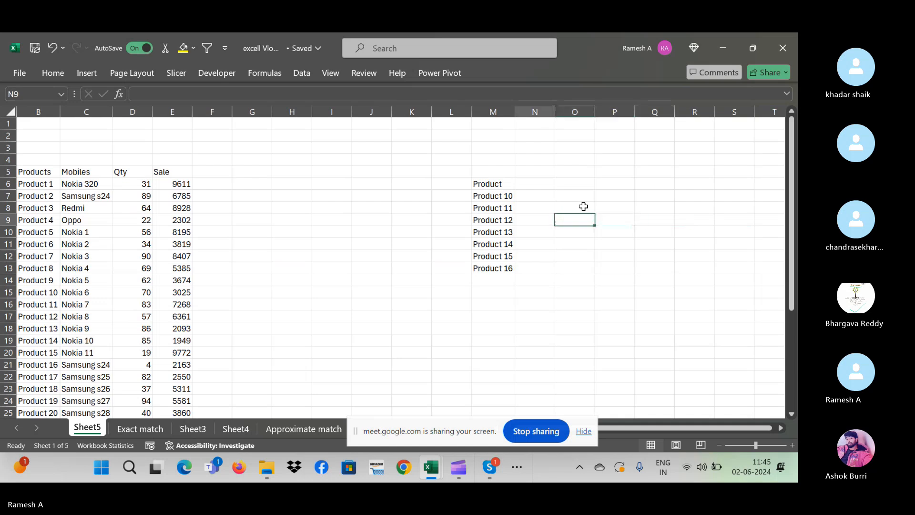
pyautogui.press('Up')
pyautogui.press('Up')
# - Abandon a started VLOOKUP and type the heading 'Name' in N6
pyautogui.write('=')
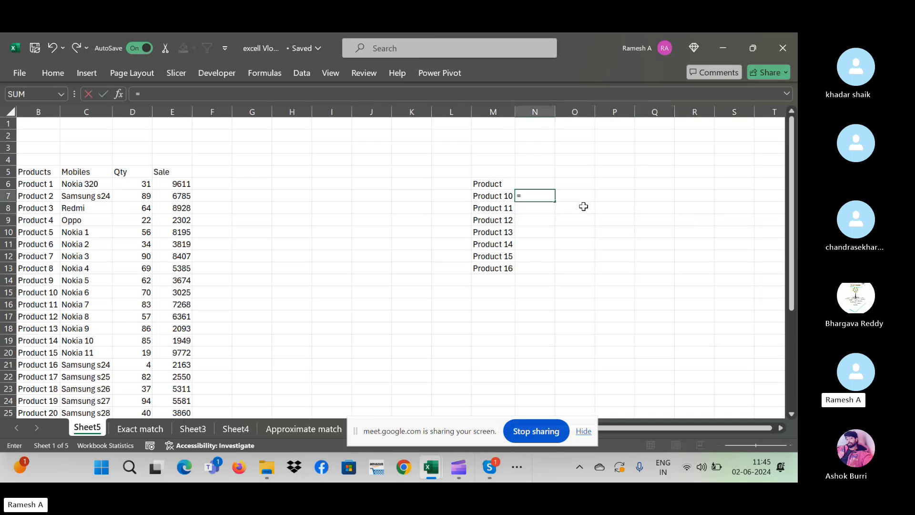
pyautogui.write('vlookup')
pyautogui.press('Escape')
pyautogui.press('Escape')
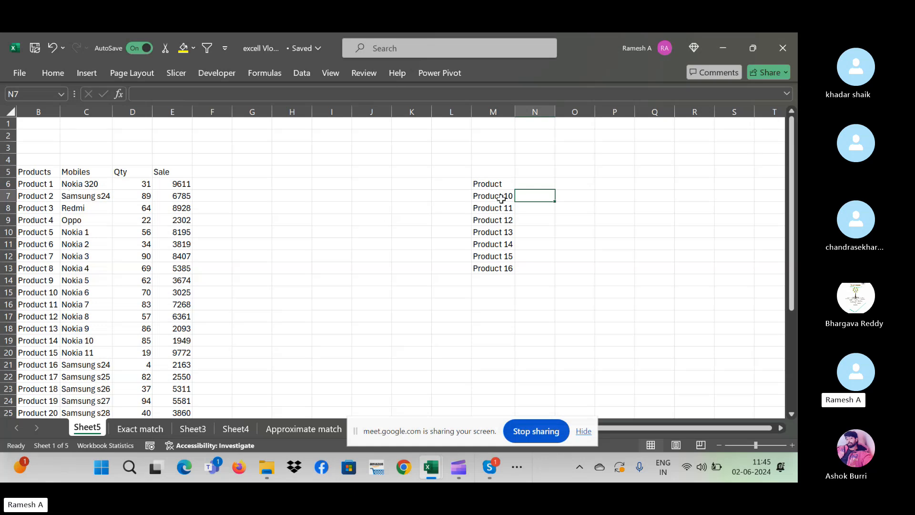
pyautogui.moveTo(500, 199); pyautogui.dragTo(505, 267)
pyautogui.click(535, 196)
pyautogui.click(482, 195)
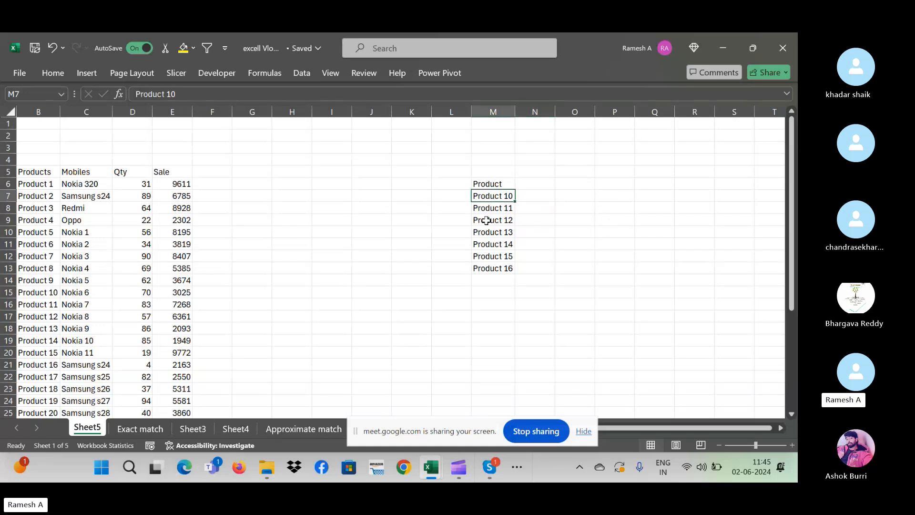
pyautogui.hotkey('ctrl', 'shift', 'Down')
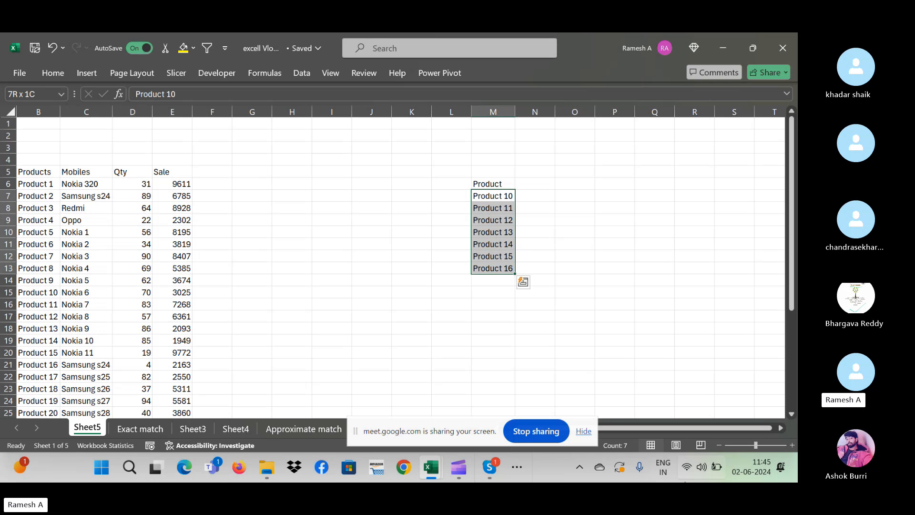
pyautogui.press('Down')
pyautogui.press('Down')
pyautogui.press('Down')
pyautogui.press('Down')
pyautogui.press('Down')
pyautogui.press('Down')
pyautogui.press('Down')
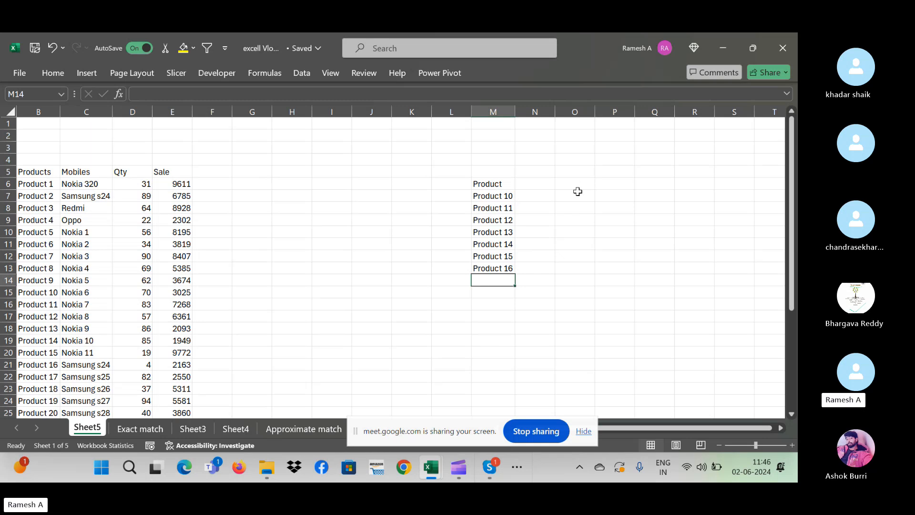
pyautogui.click(537, 188)
pyautogui.write('N')
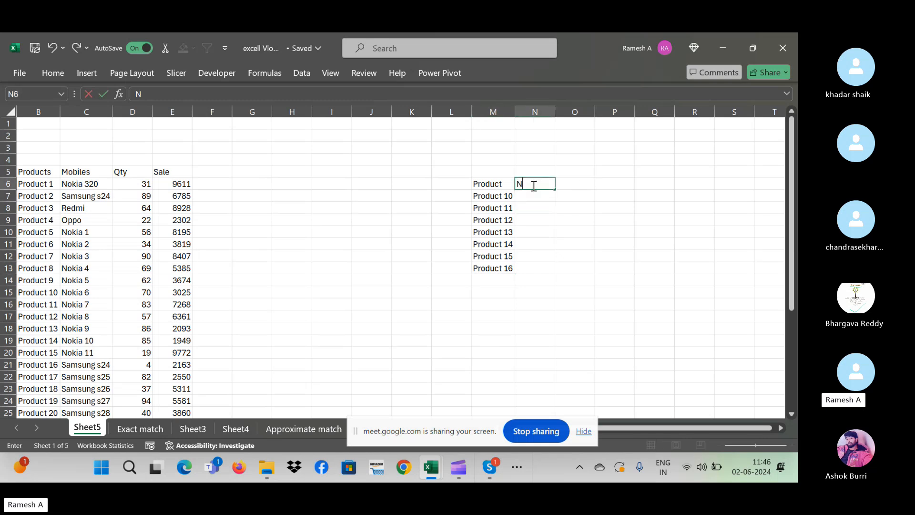
pyautogui.write('ame')
pyautogui.press('Tab')
# - Copy the Mobiles, Qty and Sale headings from the source table into the row beside Product
pyautogui.click(533, 185)
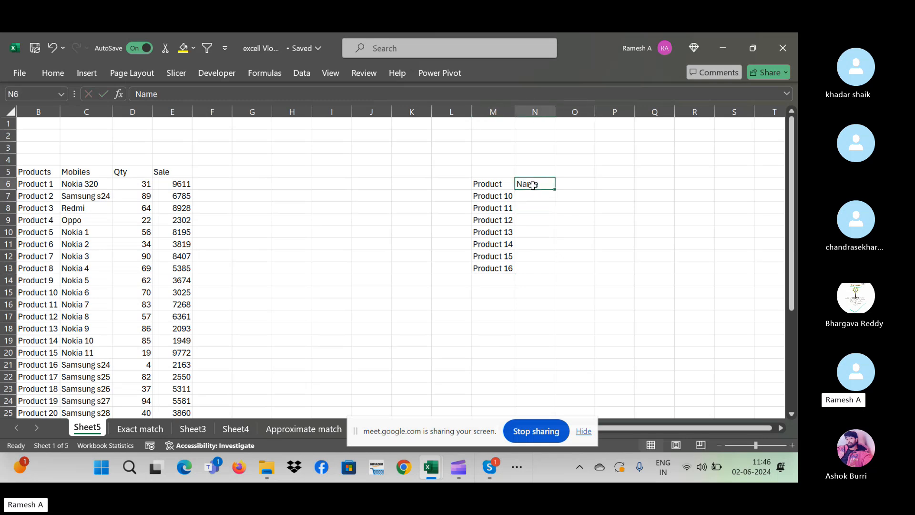
pyautogui.click(84, 173)
pyautogui.hotkey('ctrl', 'shift', 'Right')
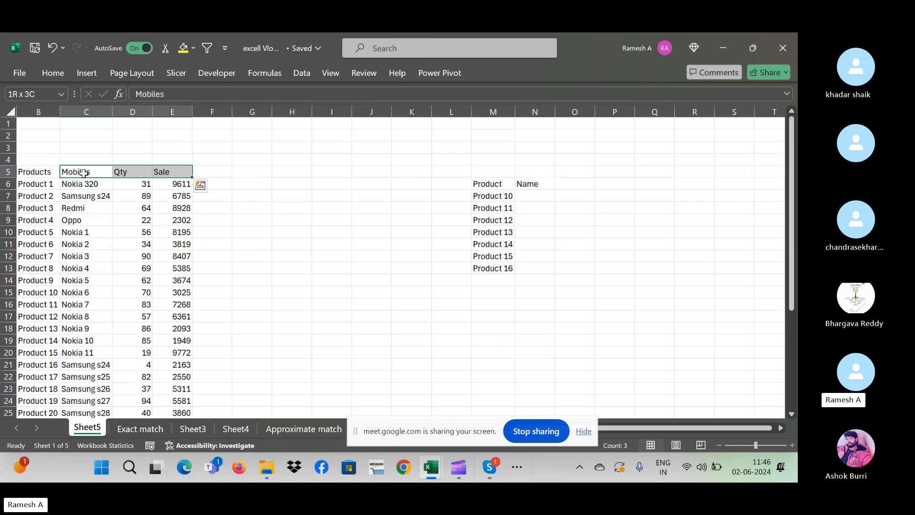
pyautogui.hotkey('ctrl', 'c')
pyautogui.press('Right')
pyautogui.press('Right')
pyautogui.press('Right')
pyautogui.press('Right')
pyautogui.press('Right')
pyautogui.press('Right')
pyautogui.press('Right')
pyautogui.press('Right')
pyautogui.press('Right')
pyautogui.press('Right')
pyautogui.press('Right')
pyautogui.press('Right')
pyautogui.press('Left')
pyautogui.press('Down')
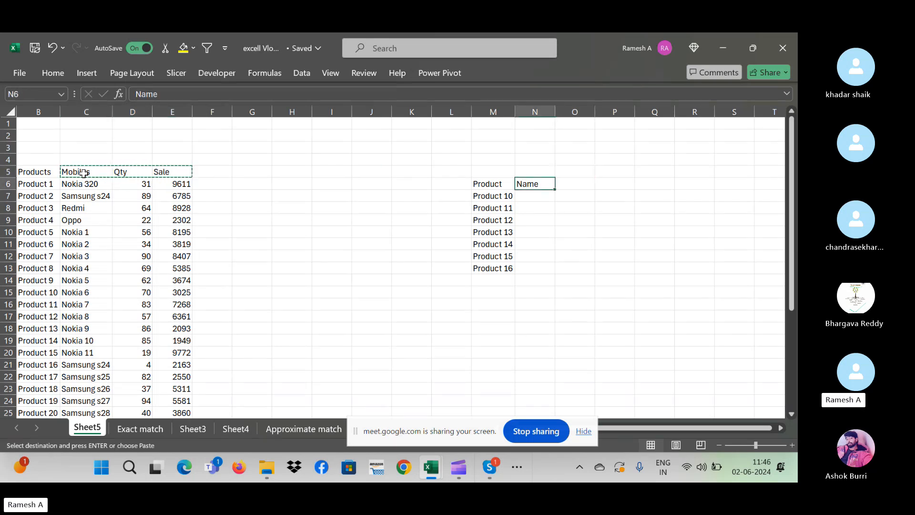
pyautogui.hotkey('ctrl', 'v')
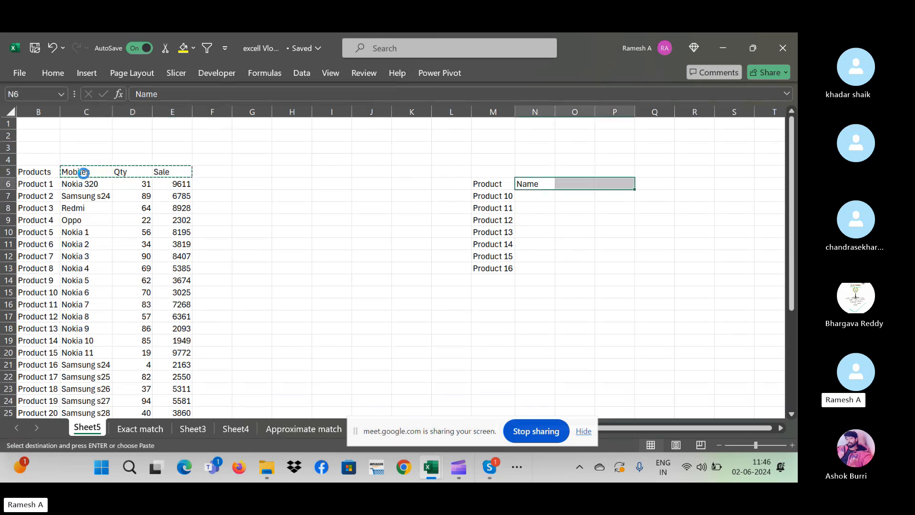
pyautogui.press('Return')
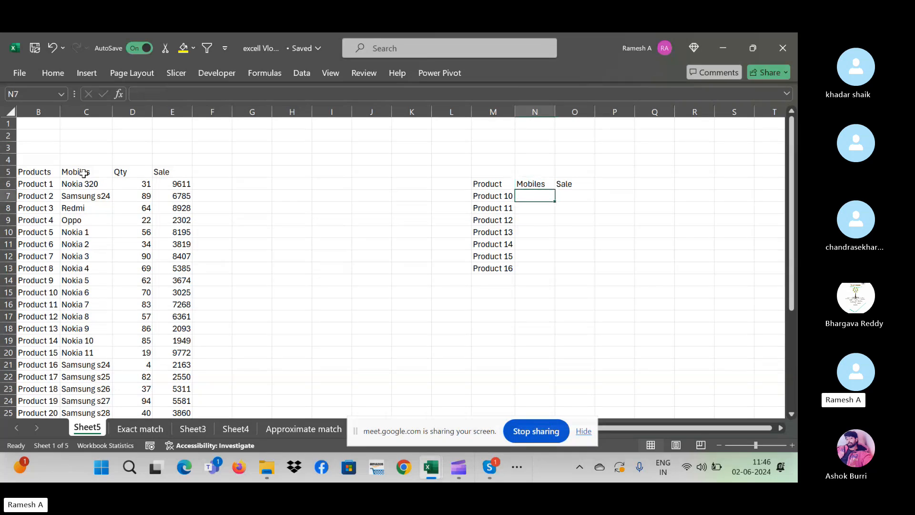
# - Enter =VLOOKUP(M7,$B$5:$E$36,2,0) in N7 to fetch Product 10's mobile
pyautogui.write('=vloo')
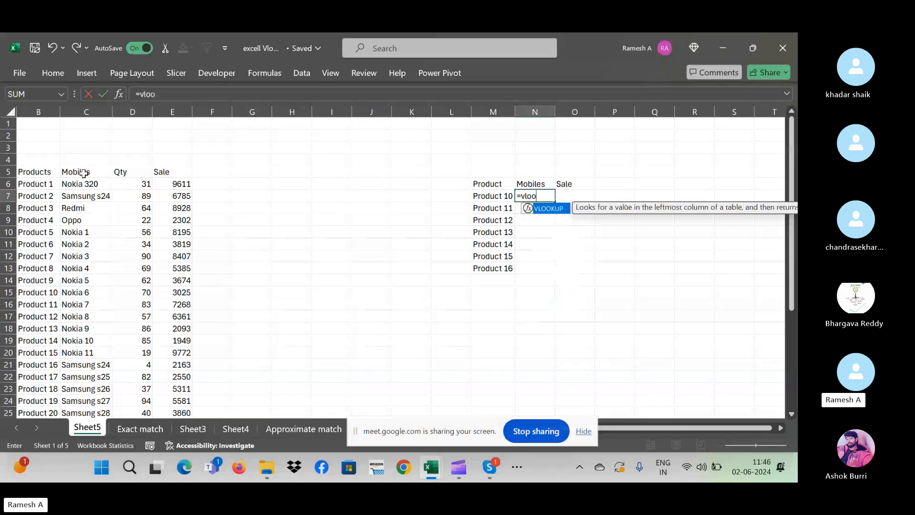
pyautogui.write('kup(')
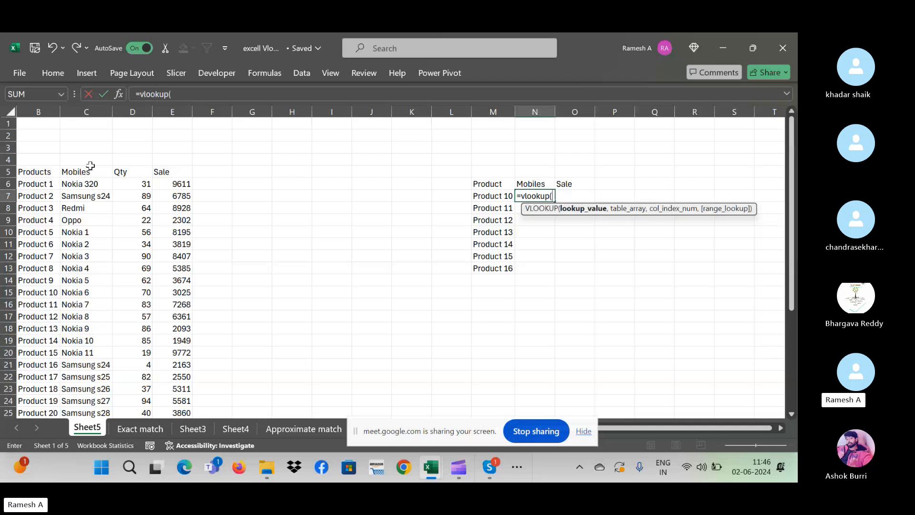
pyautogui.click(495, 196)
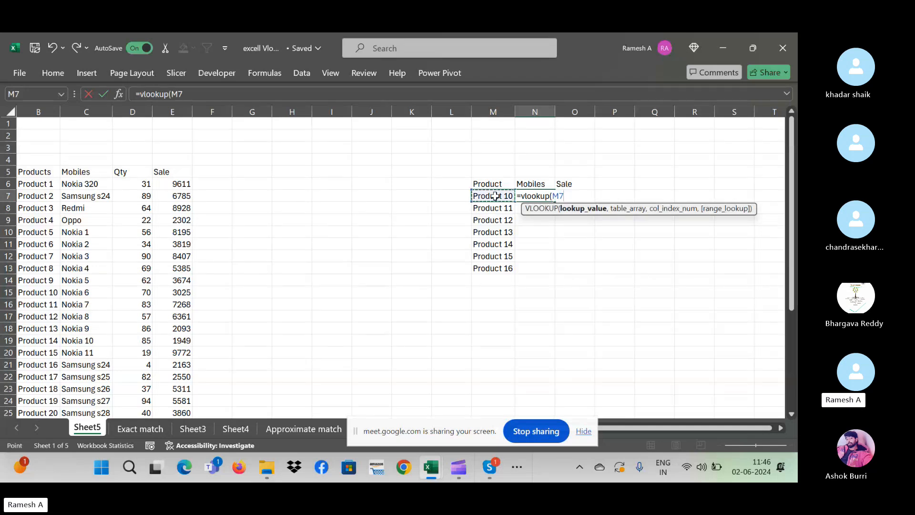
pyautogui.write(',')
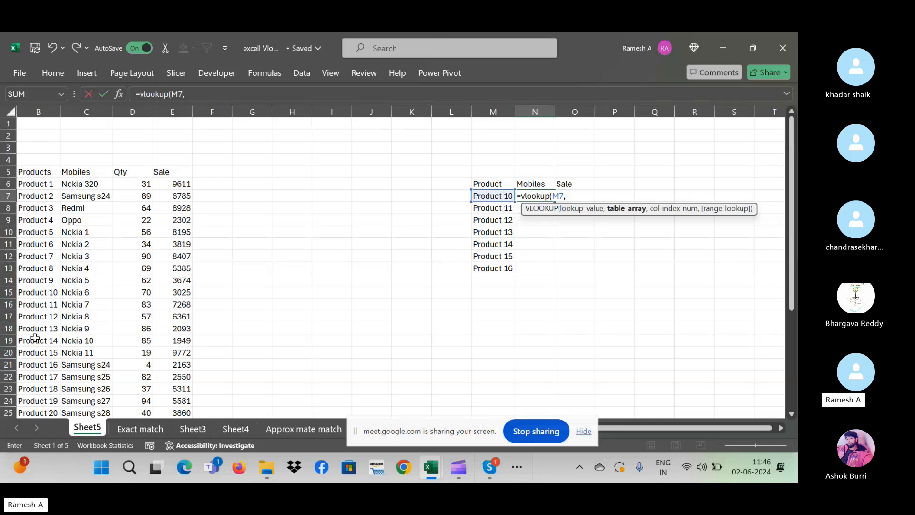
pyautogui.click(37, 171)
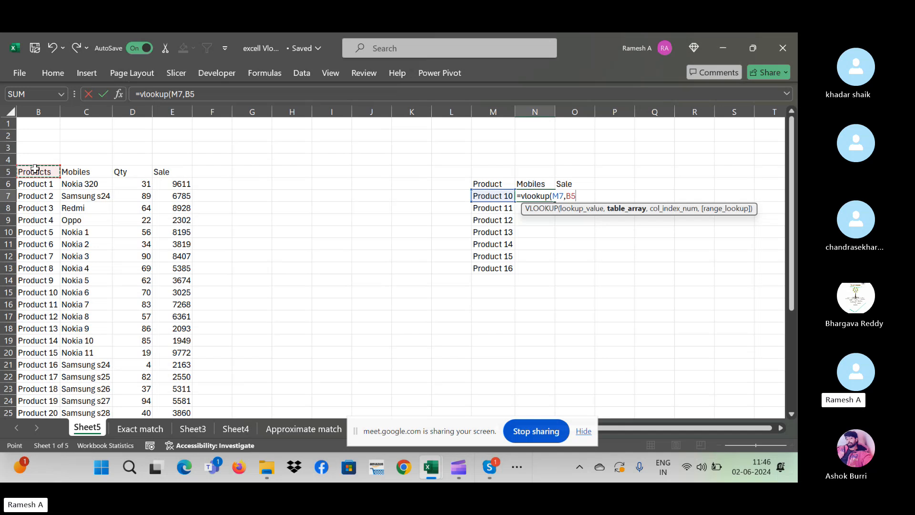
pyautogui.hotkey('ctrl', 'shift', 'Right')
pyautogui.hotkey('ctrl', 'shift', 'Down')
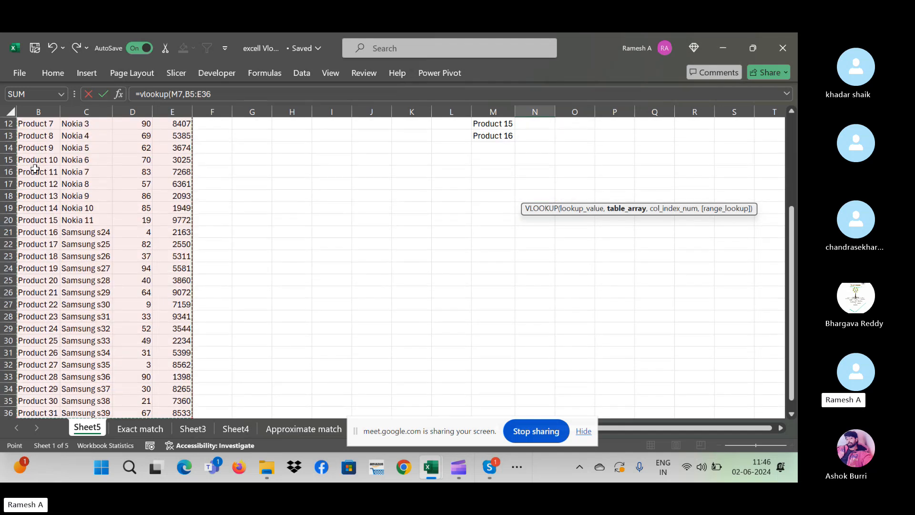
pyautogui.press('F4')
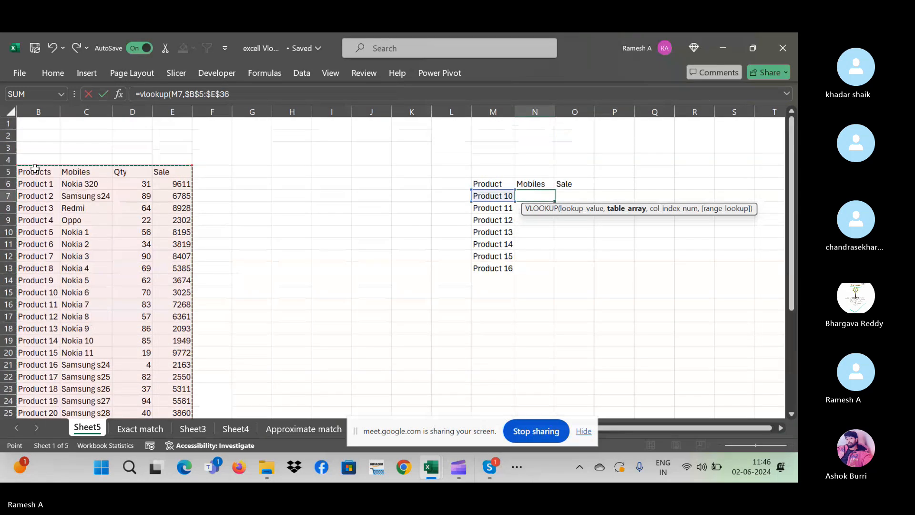
pyautogui.write(',')
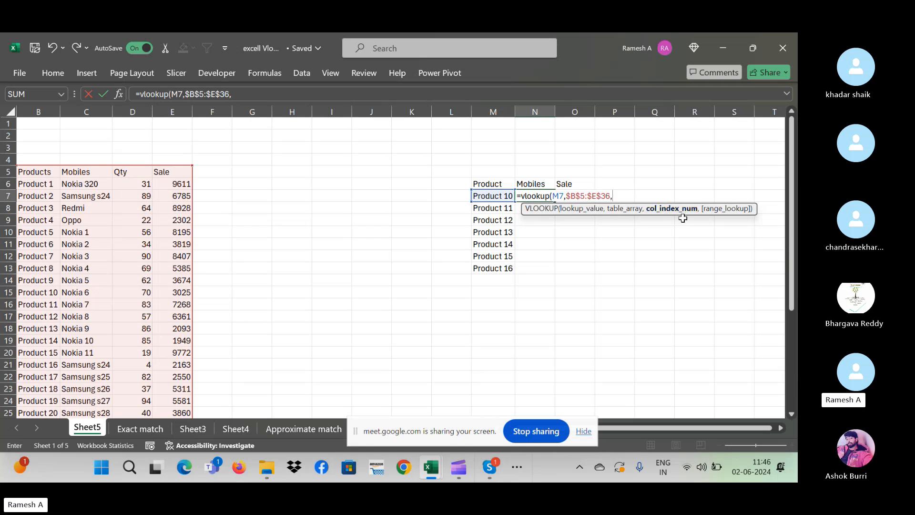
pyautogui.write('2,')
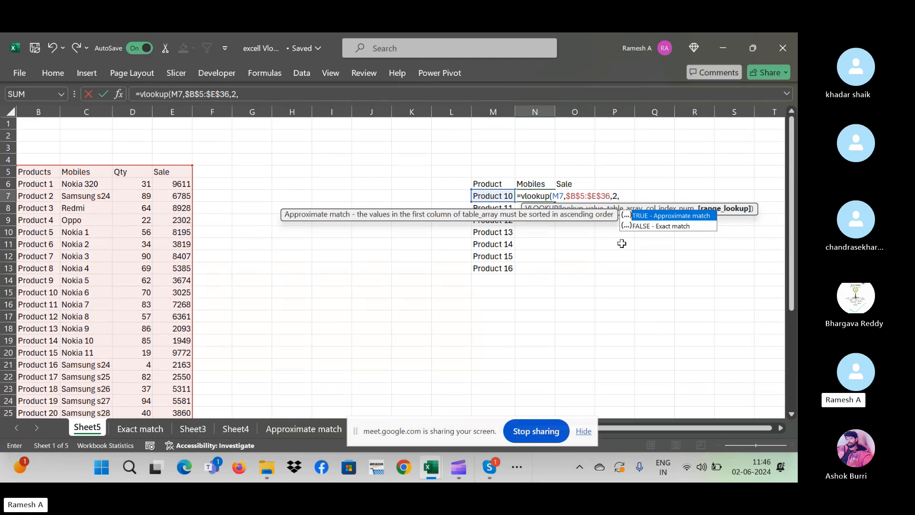
pyautogui.write(')')
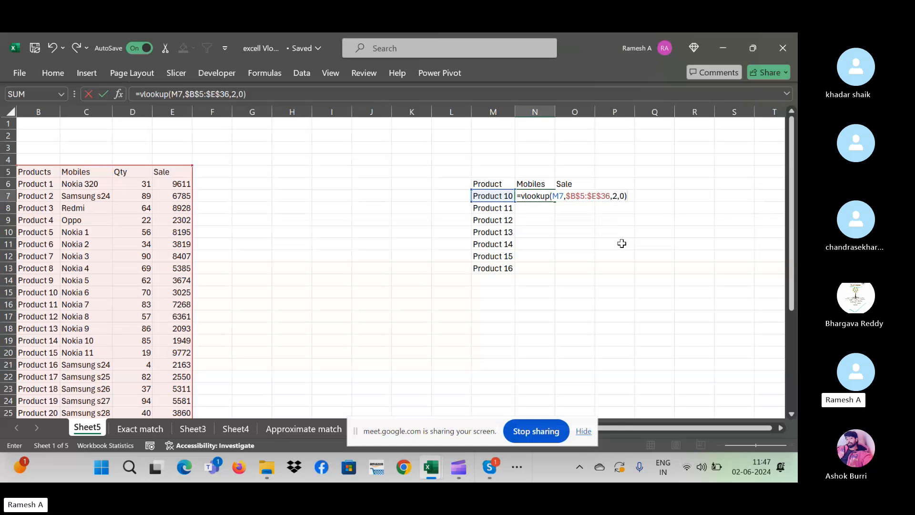
pyautogui.press('Return')
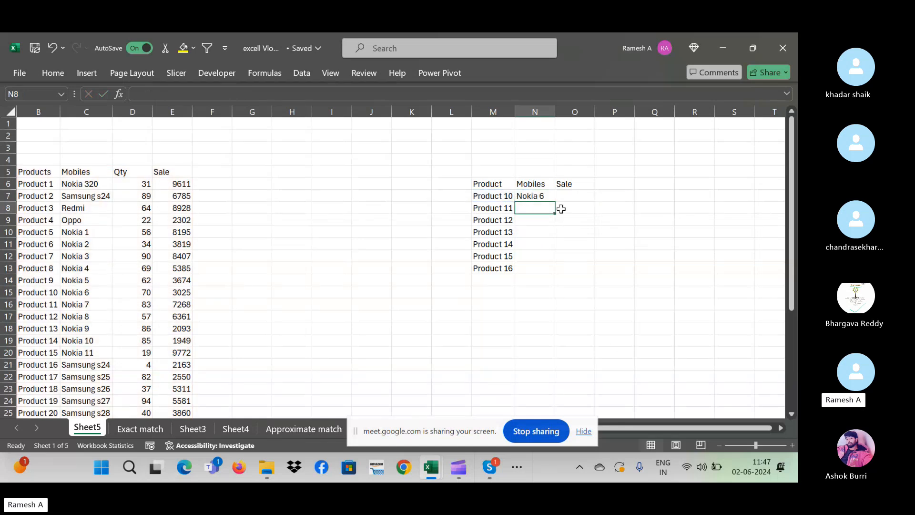
# - Fill the Mobiles formula down to N13 and verify Product 14's mobile against the source table
pyautogui.click(548, 195)
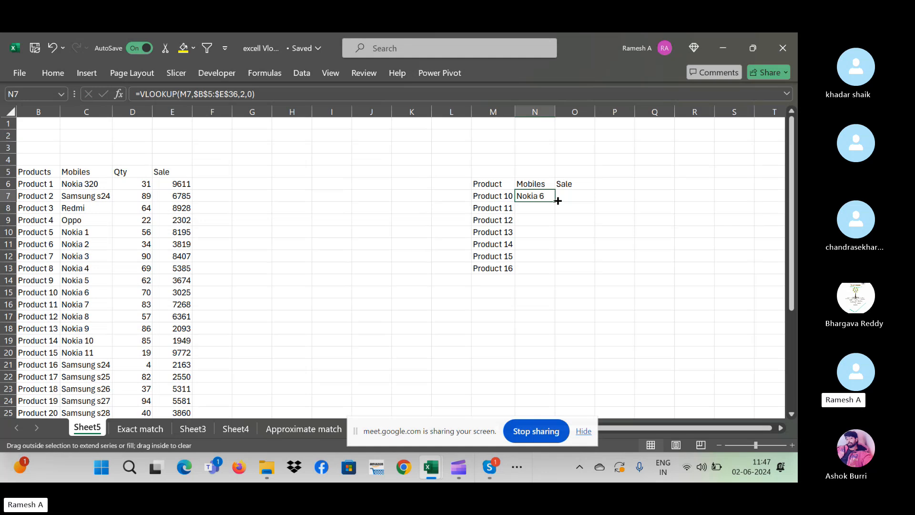
pyautogui.doubleClick(558, 201)
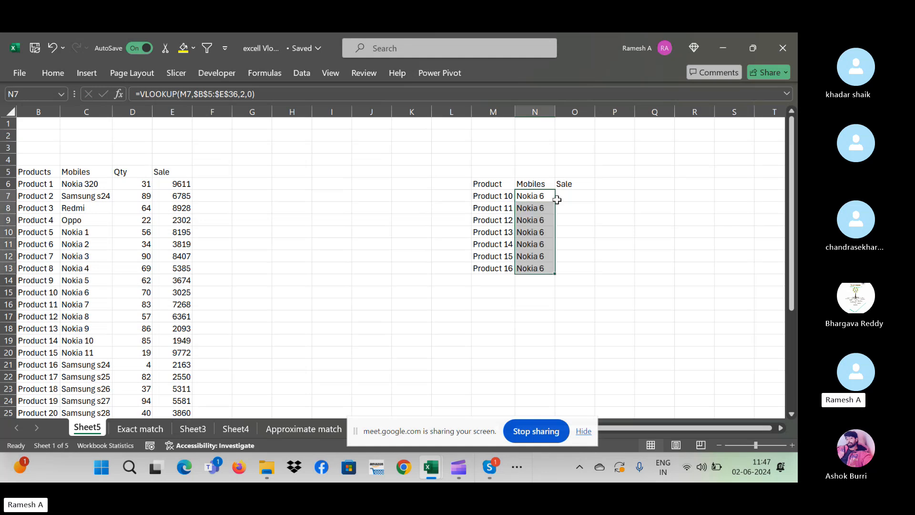
pyautogui.click(498, 216)
pyautogui.click(535, 208)
pyautogui.click(490, 240)
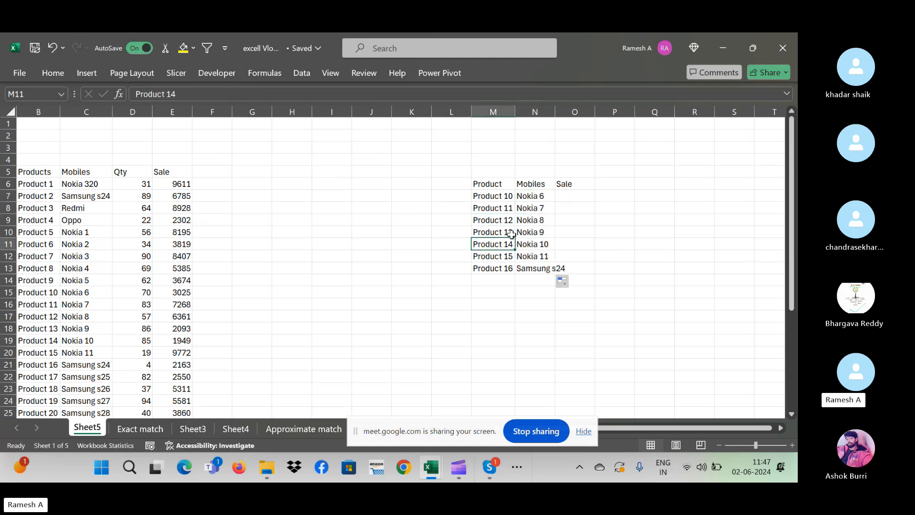
pyautogui.click(534, 241)
pyautogui.click(492, 242)
pyautogui.click(90, 341)
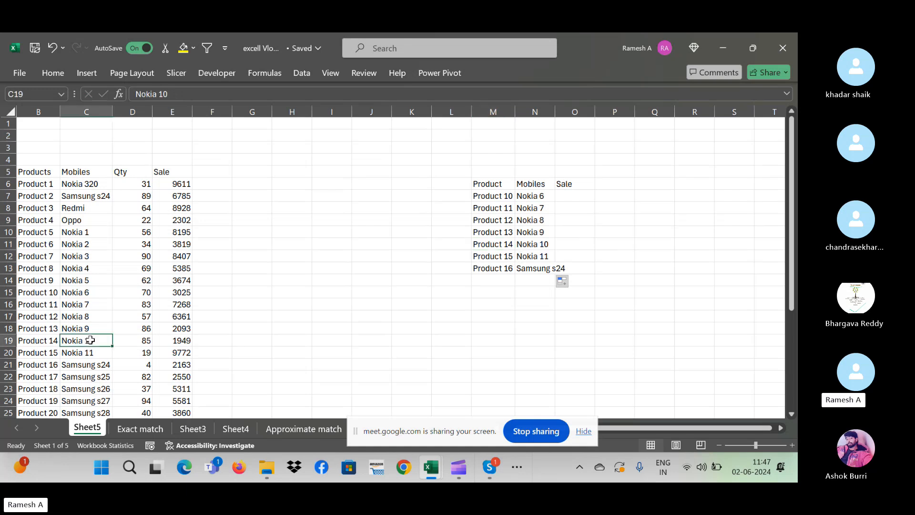
pyautogui.click(589, 199)
pyautogui.write('=')
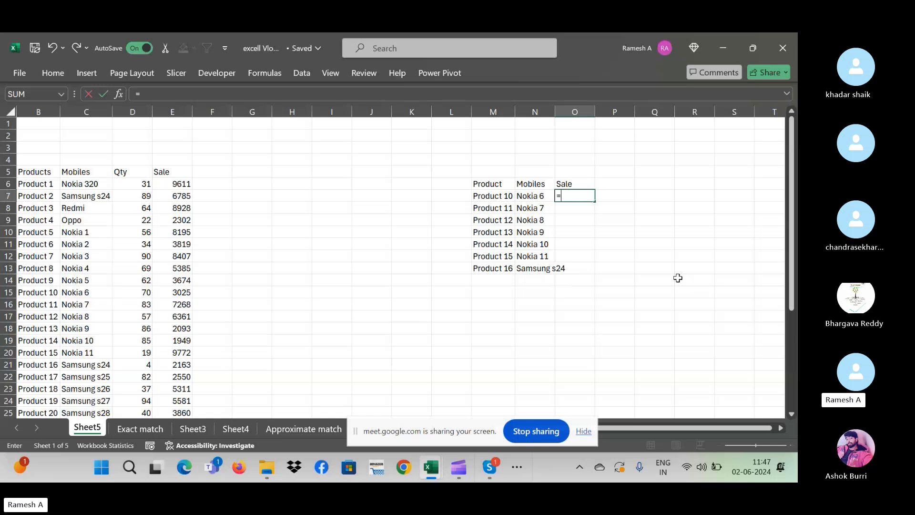
pyautogui.write('vlookup(')
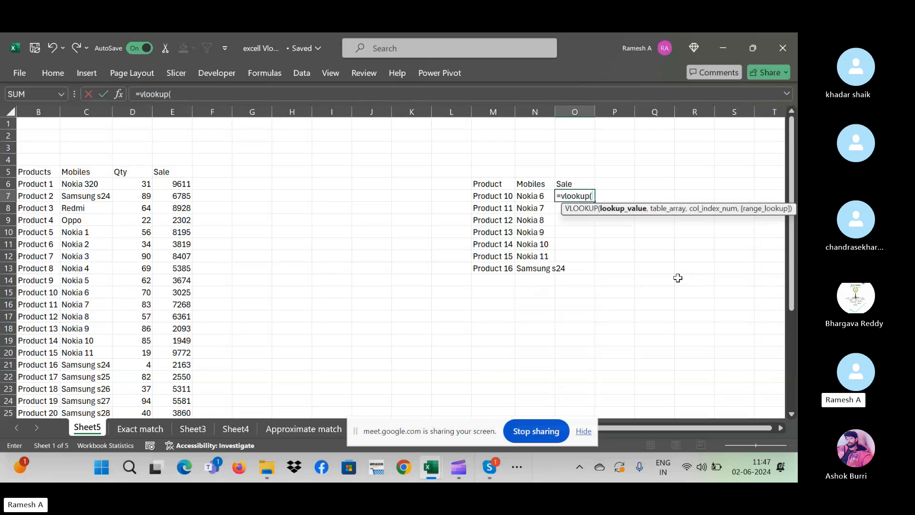
# - Complete =VLOOKUP(M7,$B$5:$E$36,4,0) in O7 to fetch Product 10's sale figure
pyautogui.press('Left')
pyautogui.press('Left')
pyautogui.write(',')
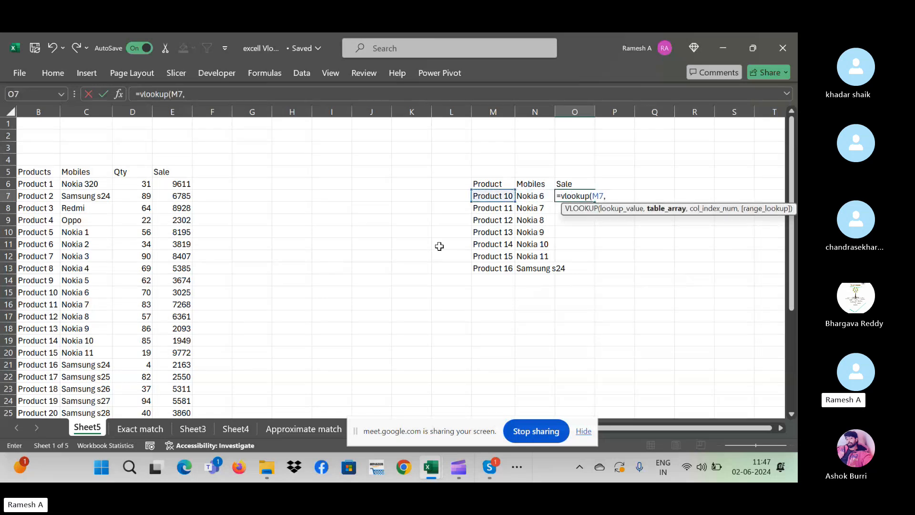
pyautogui.moveTo(34, 172); pyautogui.dragTo(172, 172)
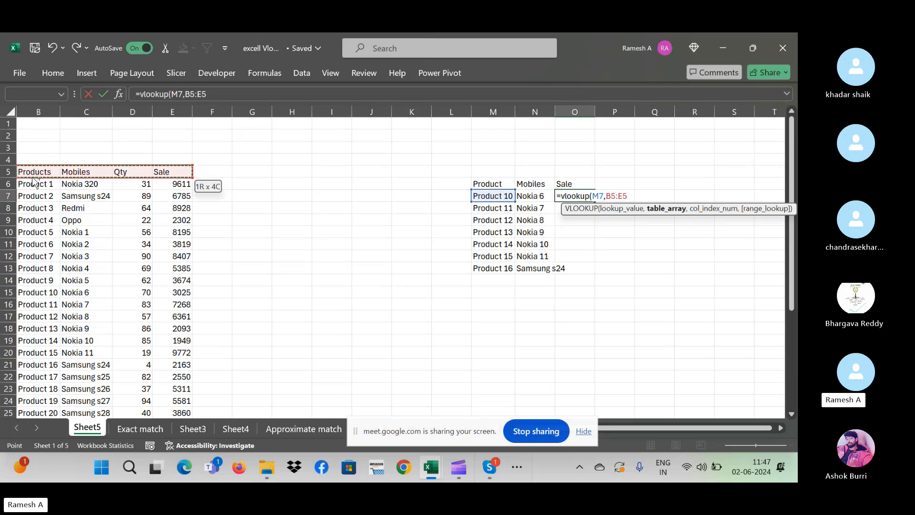
pyautogui.hotkey('ctrl', 'shift', 'Down')
pyautogui.press('F4')
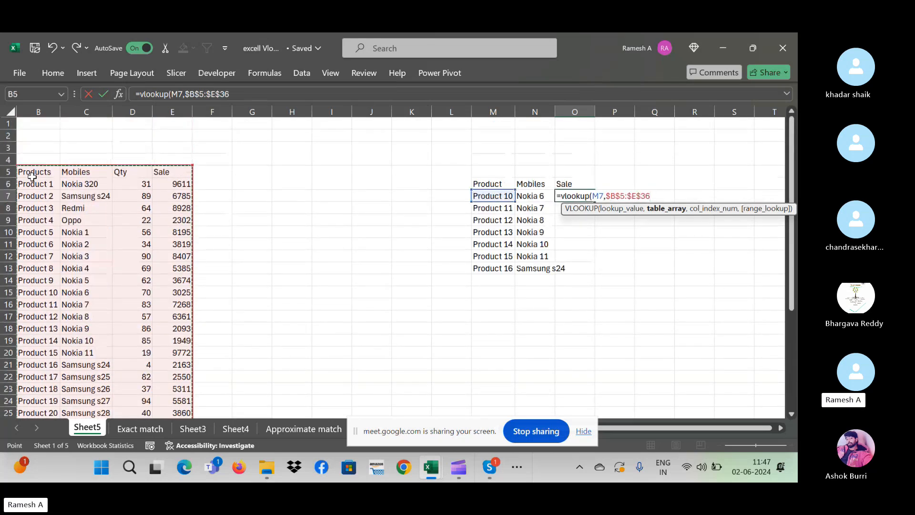
pyautogui.write(',')
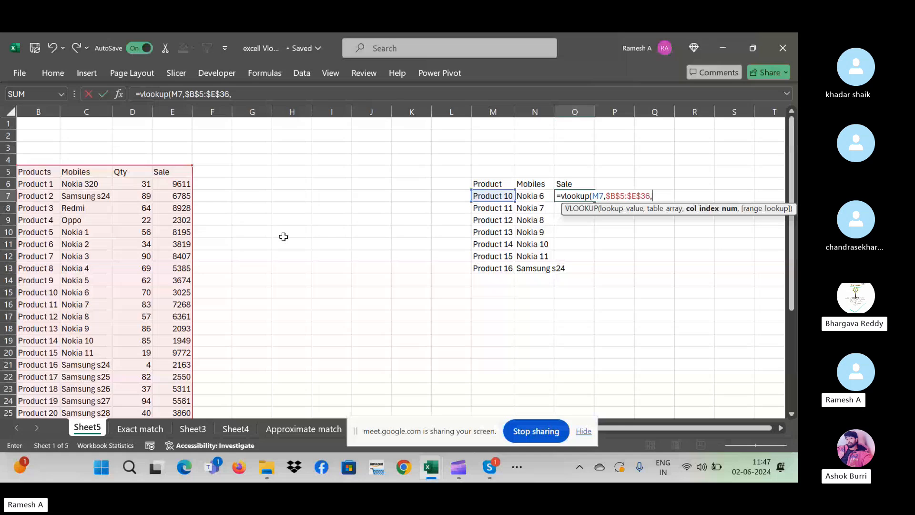
pyautogui.write('4,0')
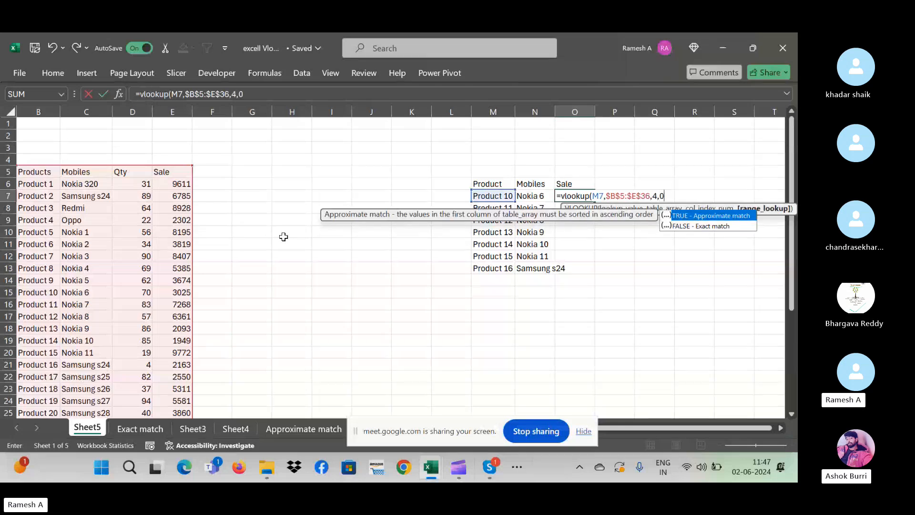
pyautogui.write(')')
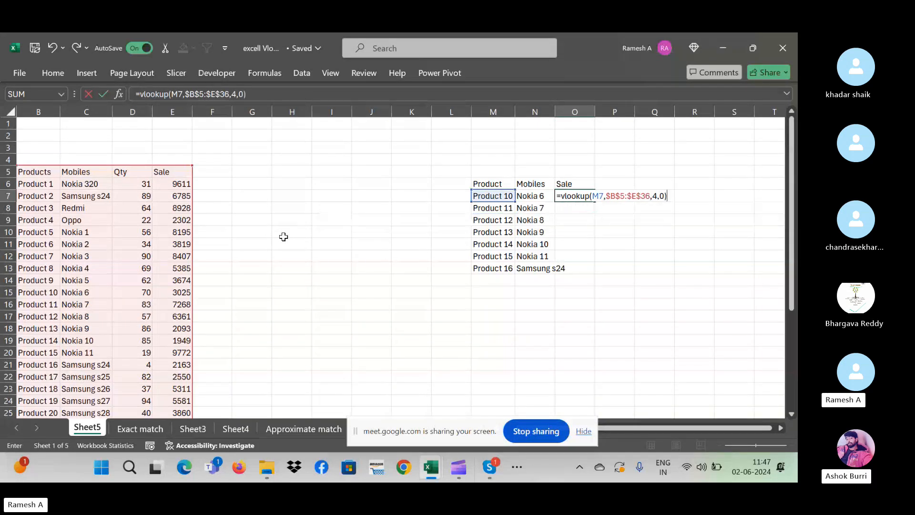
pyautogui.press('Return')
# - Fill the Sale formula down O7:O13 with Ctrl+D and check Product 14's result
pyautogui.press('Left')
pyautogui.hotkey('ctrl', 'Down')
pyautogui.press('Right')
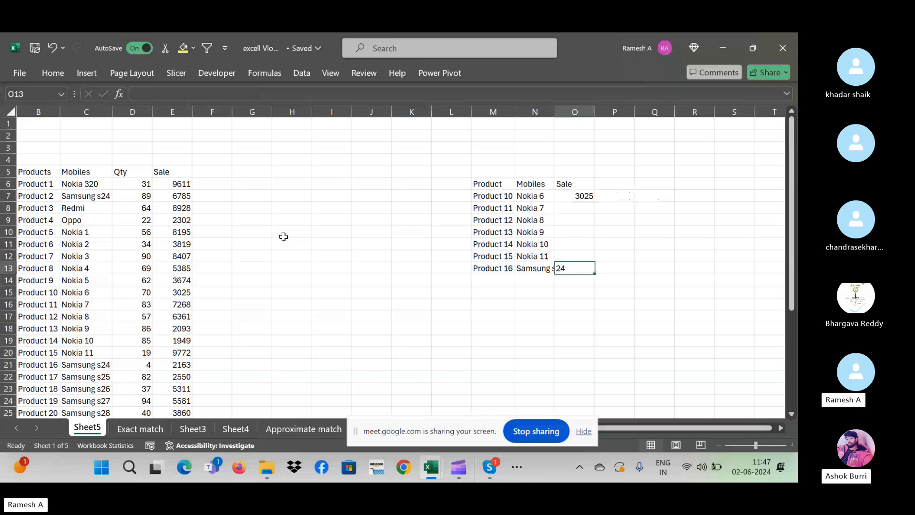
pyautogui.hotkey('ctrl', 'shift', 'Up')
pyautogui.hotkey('ctrl', 'd')
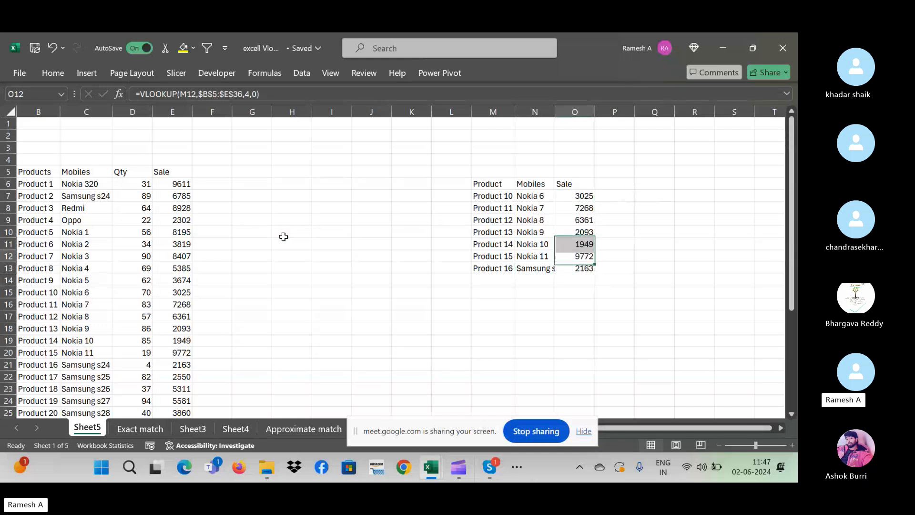
pyautogui.press('Up')
pyautogui.press('Up')
pyautogui.press('Down')
pyautogui.press('Left')
pyautogui.press('Left')
pyautogui.press('Right')
pyautogui.press('Right')
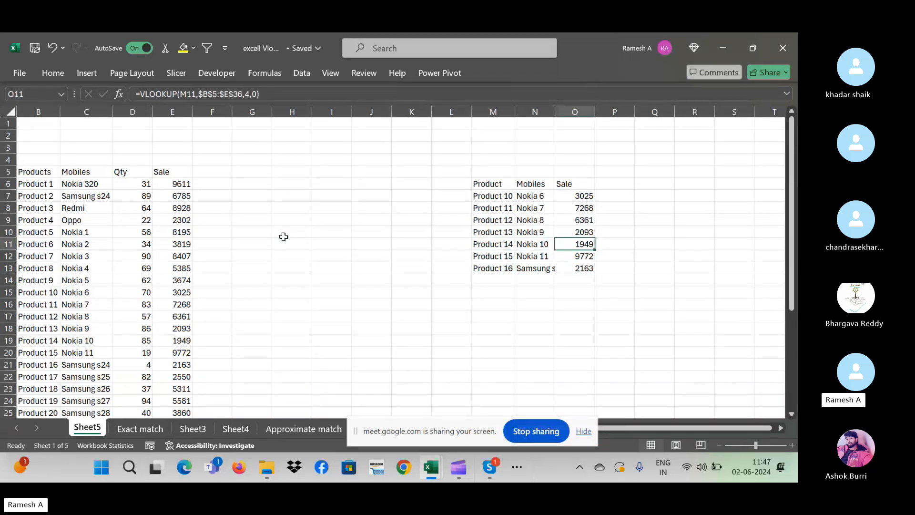
pyautogui.click(44, 337)
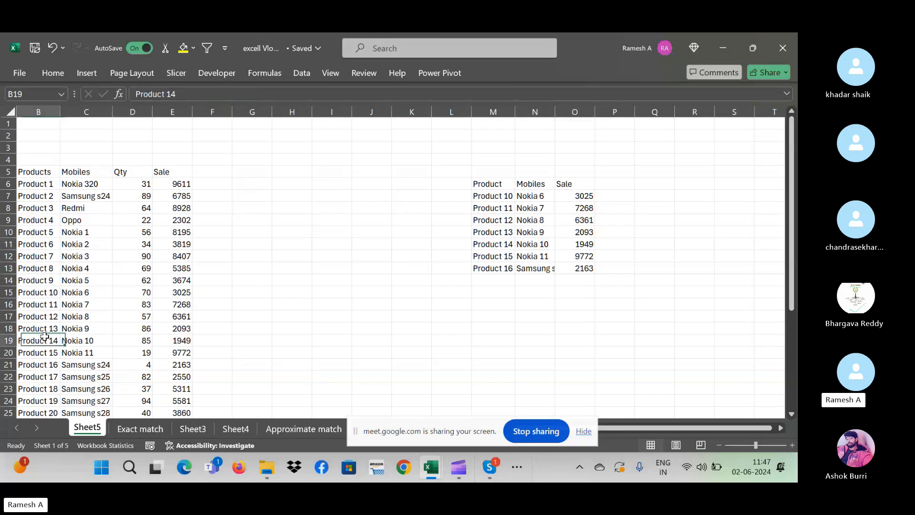
pyautogui.click(165, 337)
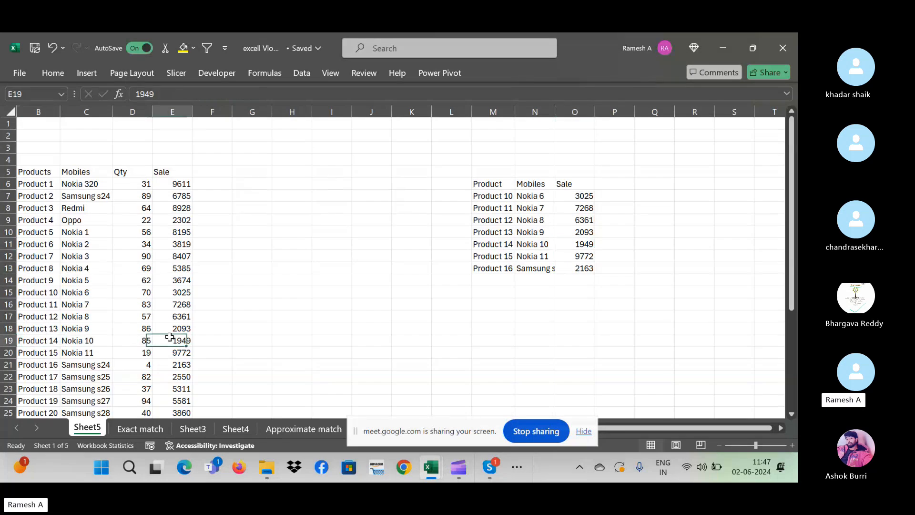
pyautogui.click(590, 242)
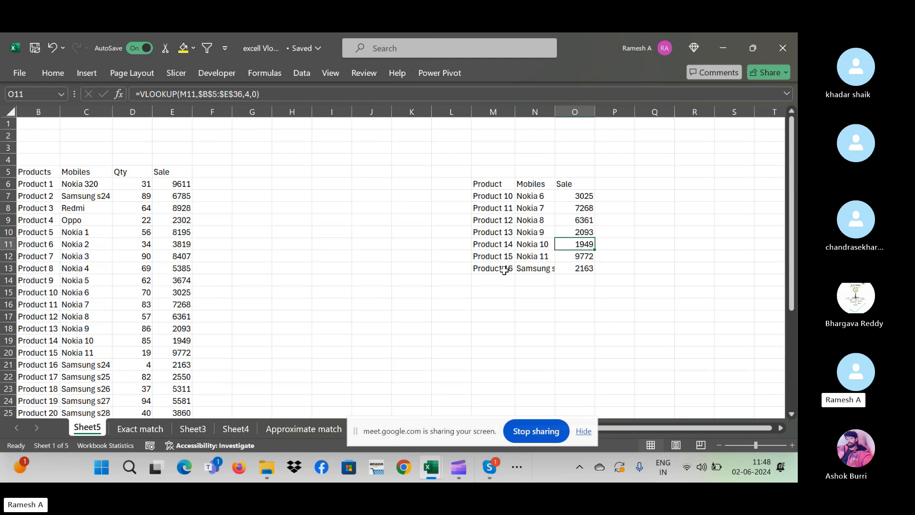
pyautogui.click(77, 218)
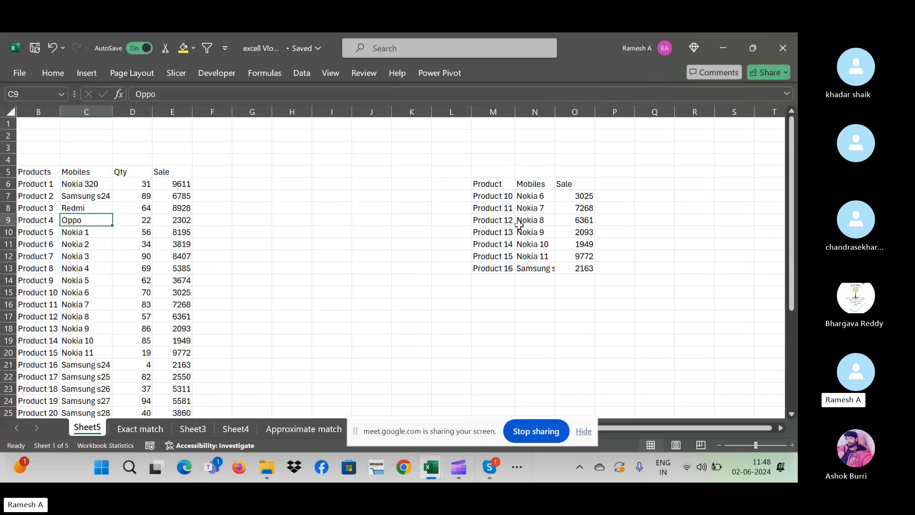
pyautogui.click(513, 194)
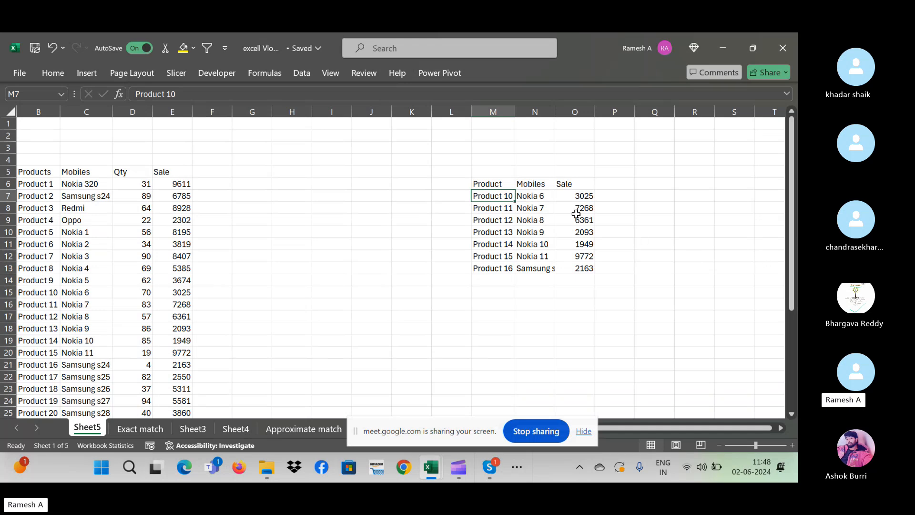
pyautogui.click(191, 170)
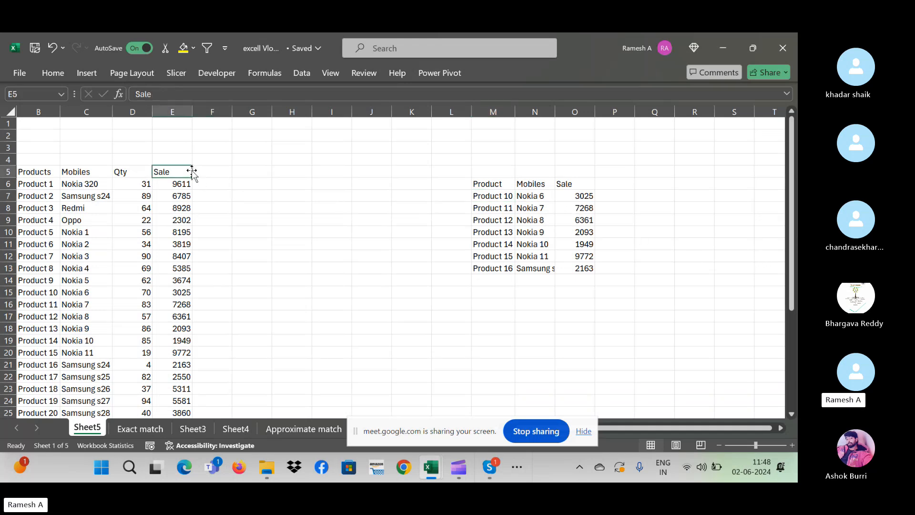
pyautogui.write('Price')
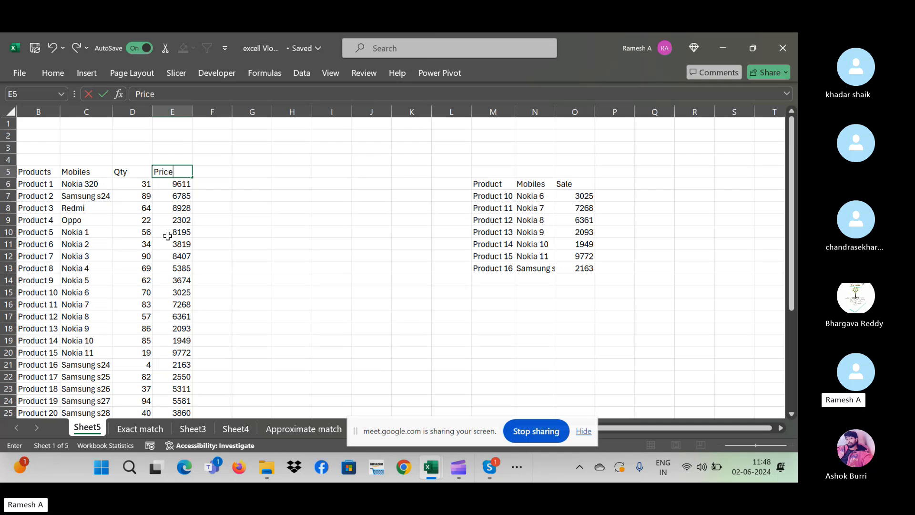
pyautogui.press('Down')
pyautogui.press('Down')
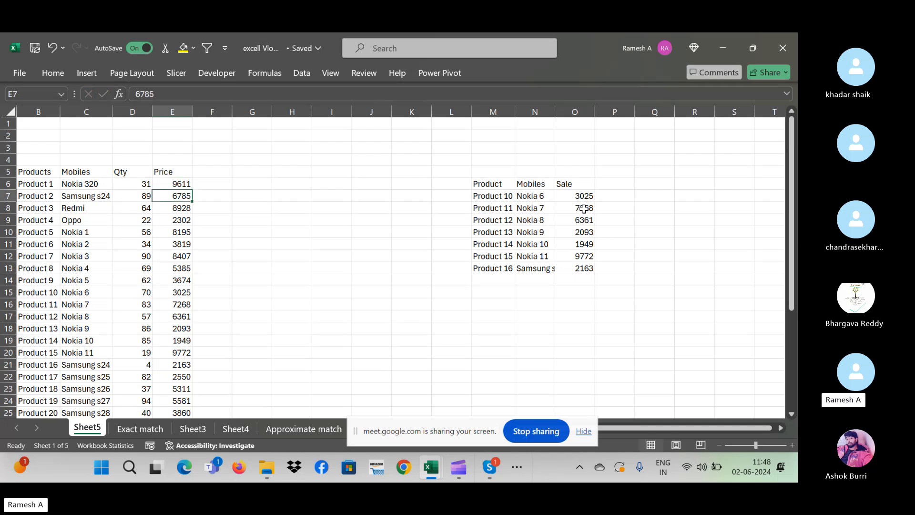
pyautogui.click(569, 181)
pyautogui.write('Pri')
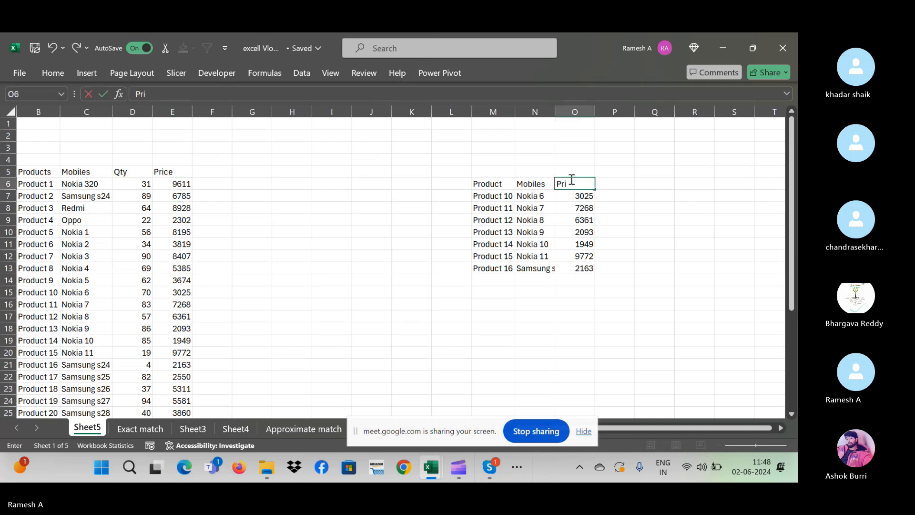
pyautogui.press('Down')
pyautogui.press('Down')
pyautogui.press('Down')
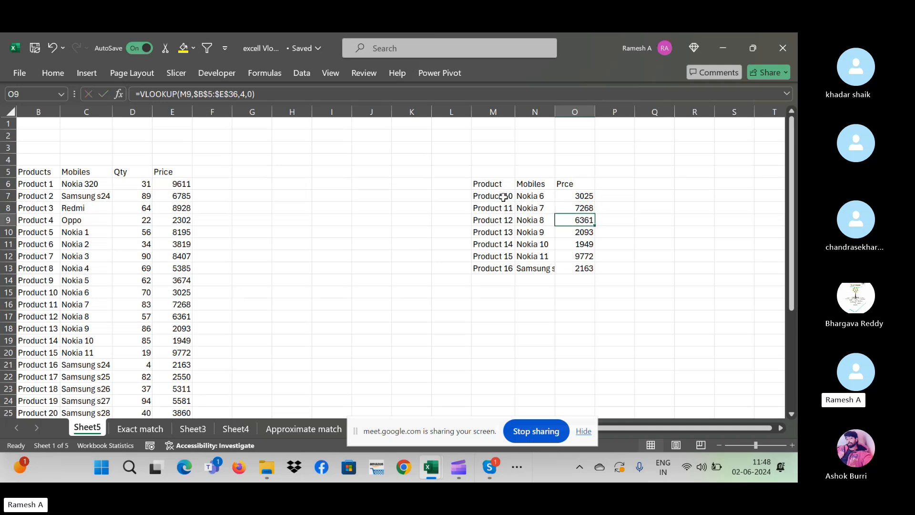
pyautogui.moveTo(501, 195); pyautogui.dragTo(508, 264)
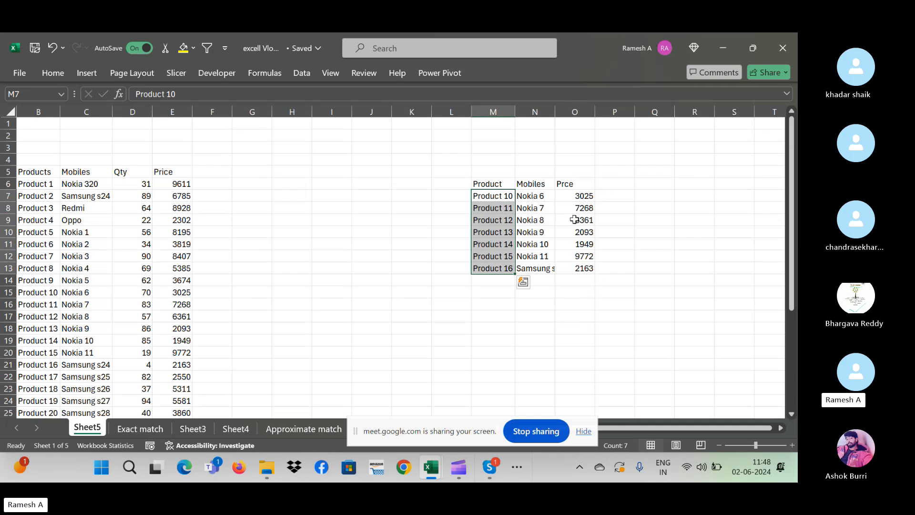
pyautogui.click(589, 220)
pyautogui.click(605, 197)
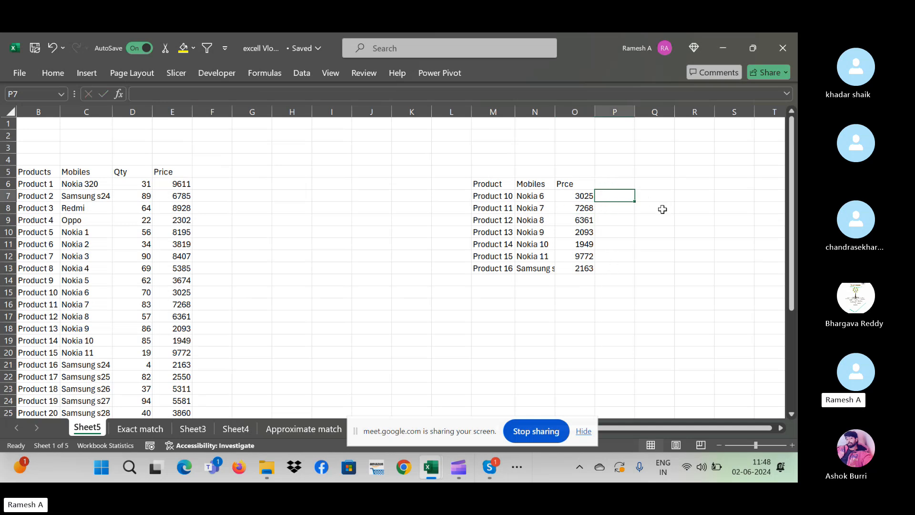
pyautogui.click(535, 199)
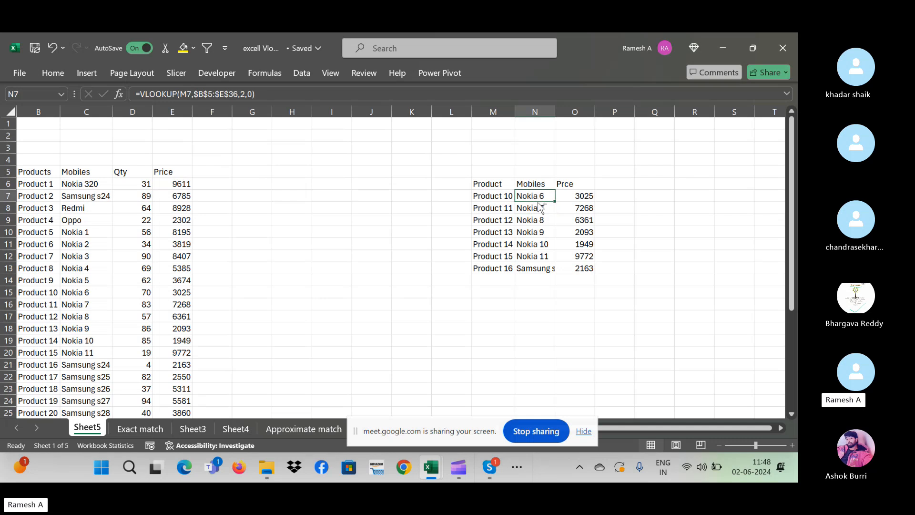
pyautogui.hotkey('ctrl', 'shift', 'Right')
pyautogui.hotkey('ctrl', 'shift', 'Down')
pyautogui.press('Delete')
pyautogui.press('Left')
pyautogui.press('Down')
pyautogui.press('Down')
pyautogui.press('Down')
pyautogui.press('Down')
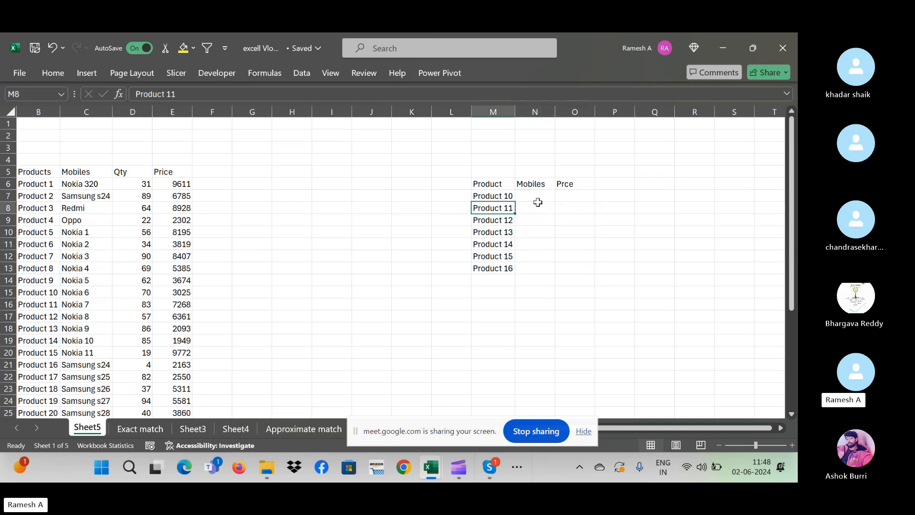
pyautogui.press('Down')
pyautogui.press('Down')
pyautogui.press('Down')
pyautogui.press('Down')
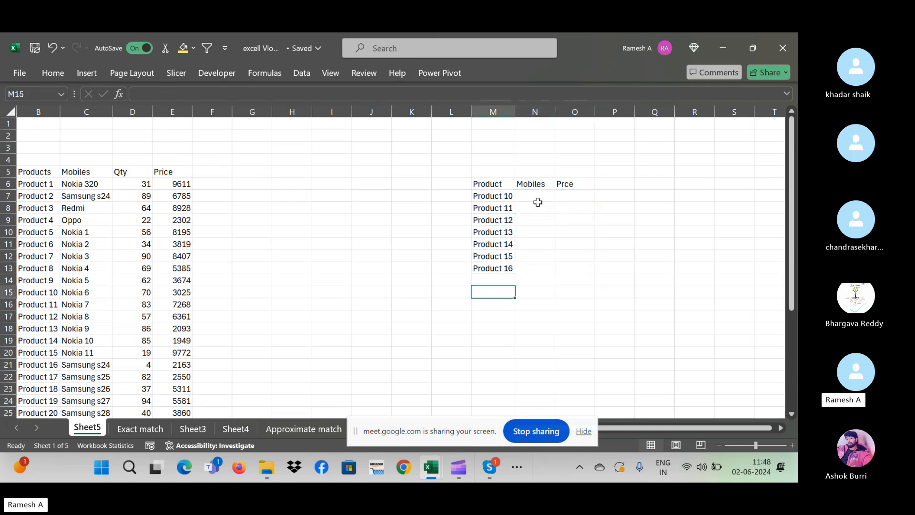
pyautogui.click(560, 195)
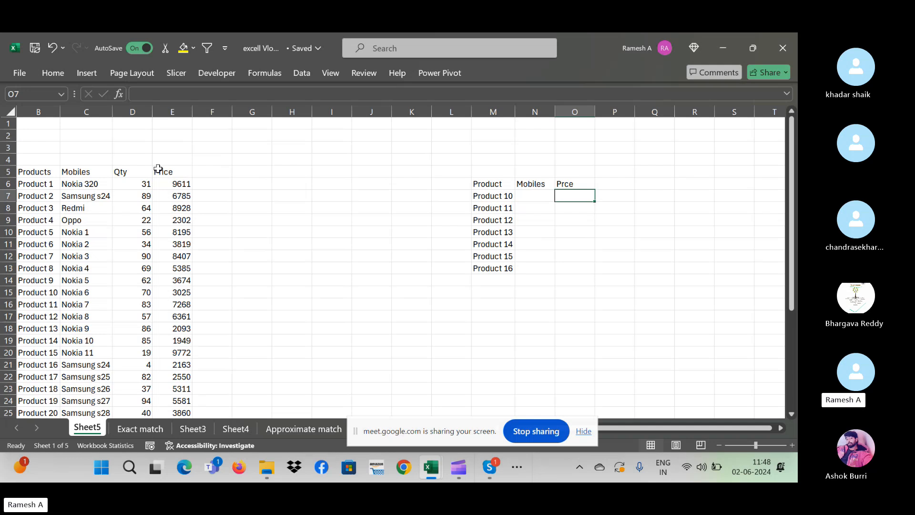
pyautogui.click(548, 219)
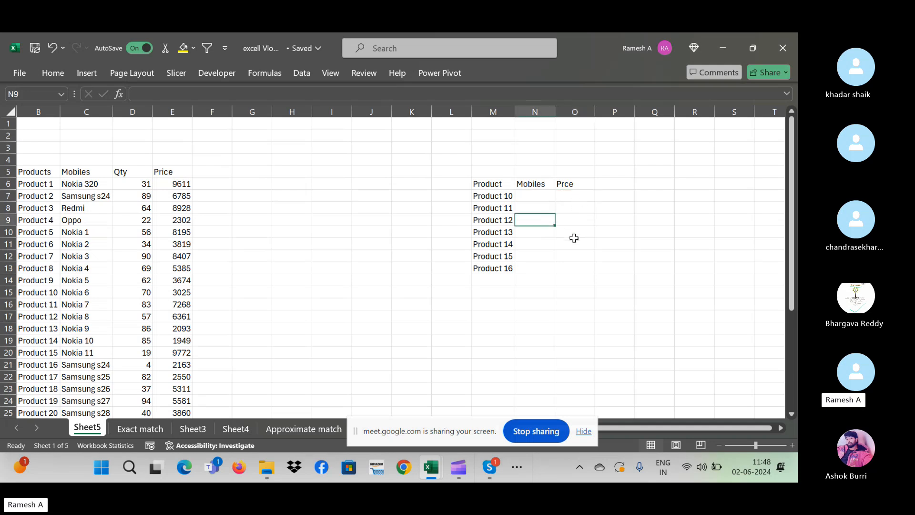
pyautogui.moveTo(478, 197); pyautogui.dragTo(498, 268)
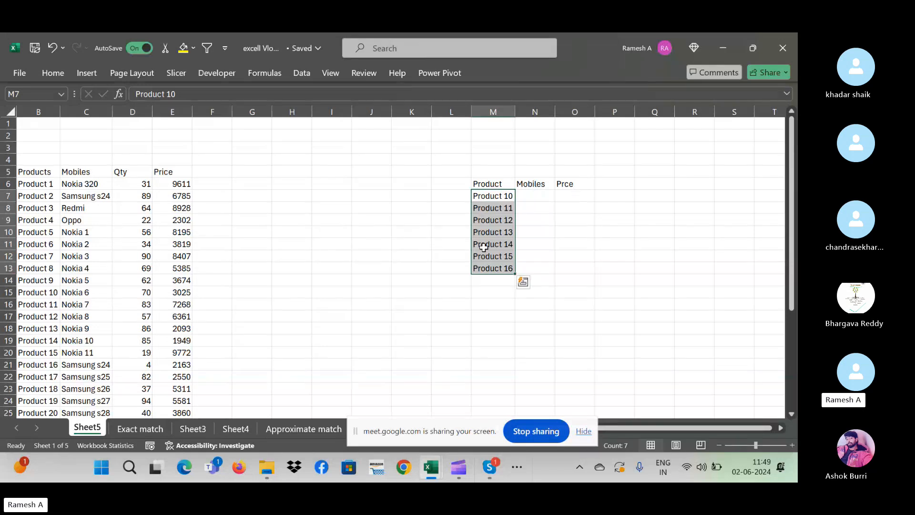
pyautogui.click(536, 208)
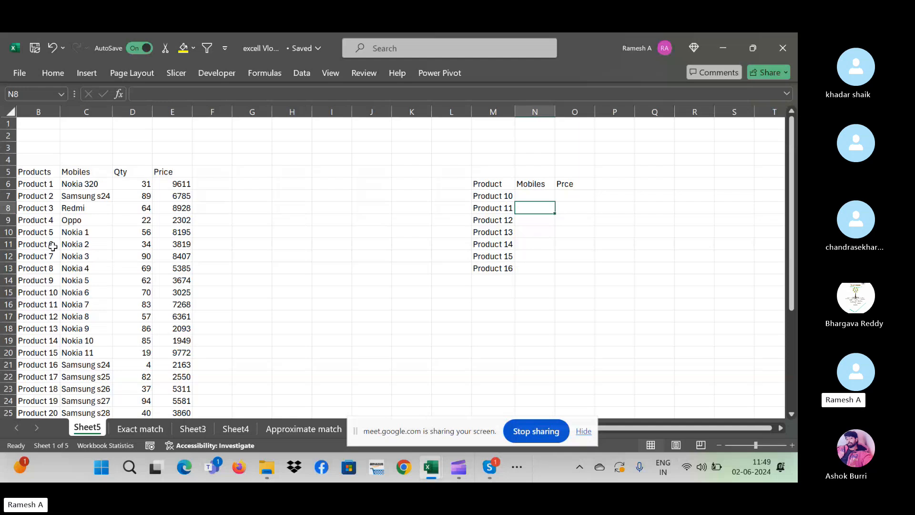
pyautogui.click(43, 306)
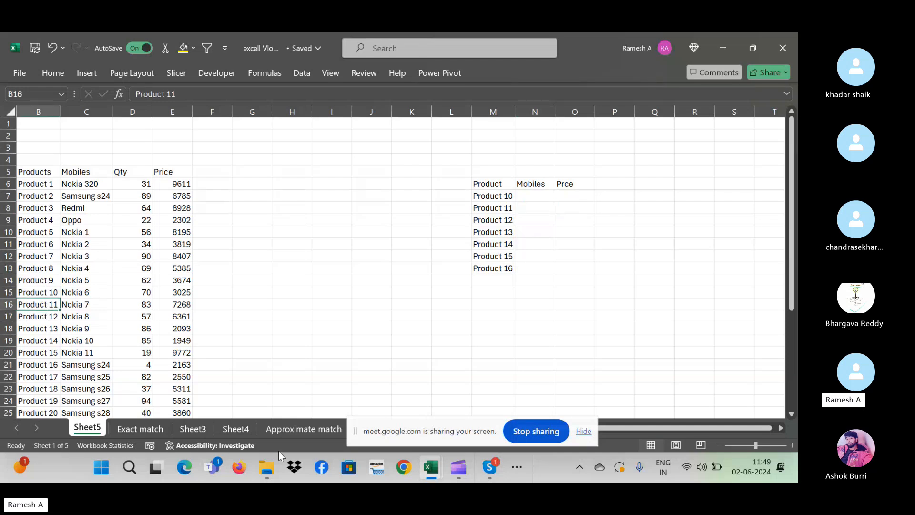
pyautogui.hotkey('ctrl', 'z')
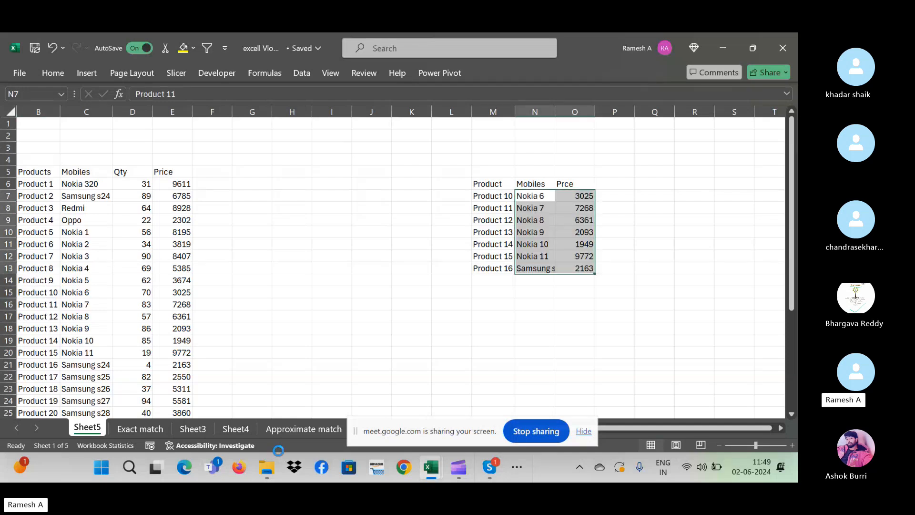
pyautogui.hotkey('ctrl', 'z')
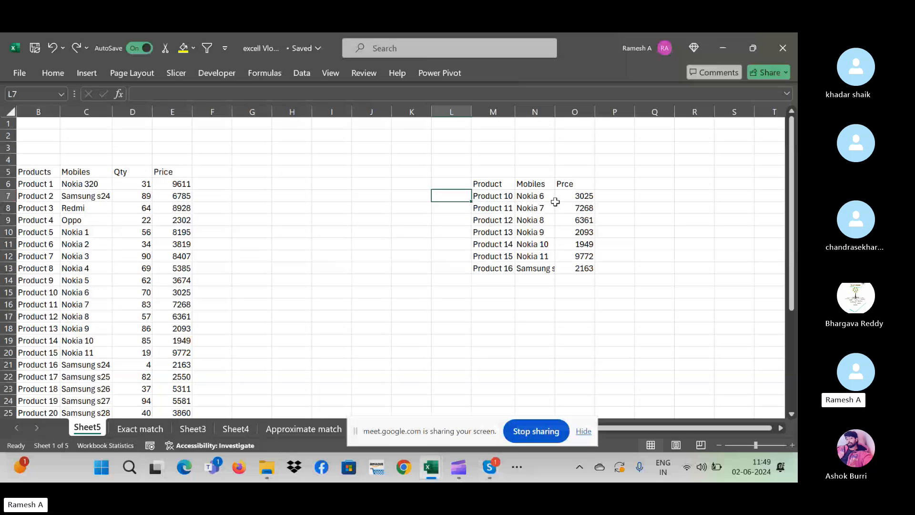
pyautogui.click(585, 197)
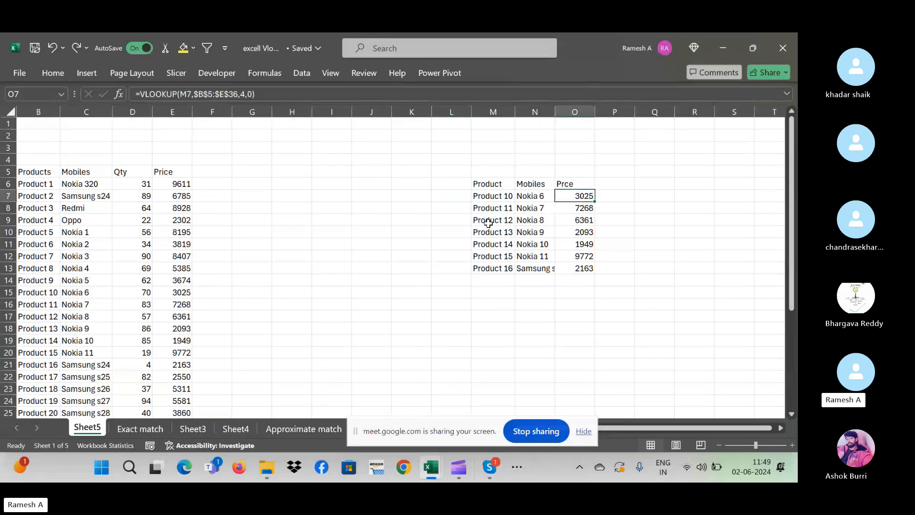
pyautogui.click(534, 198)
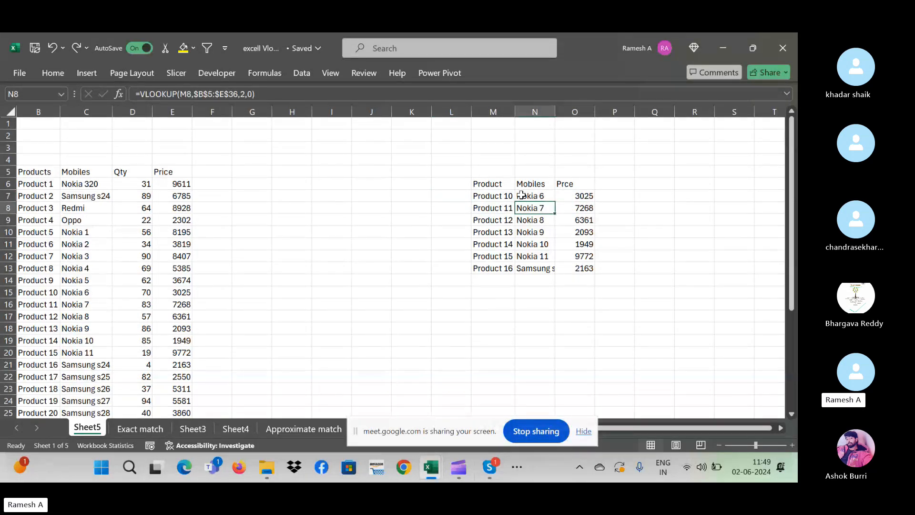
pyautogui.click(589, 195)
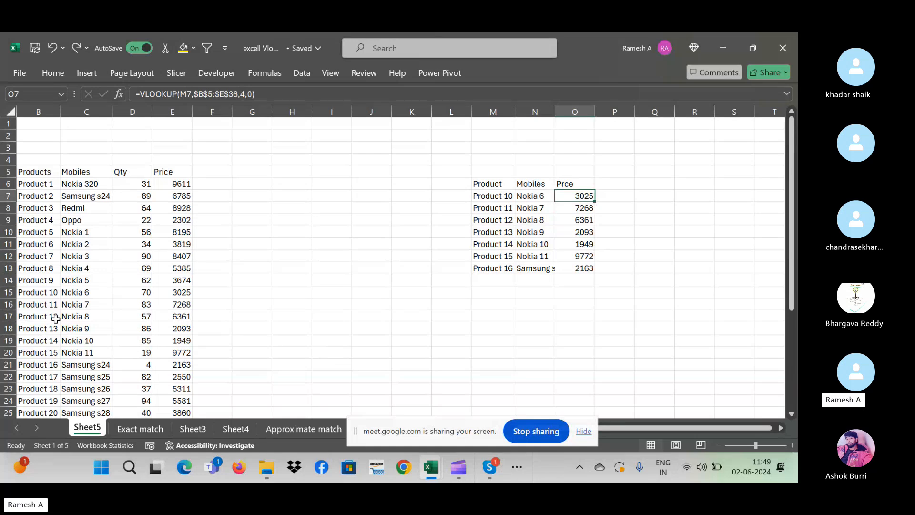
pyautogui.click(50, 304)
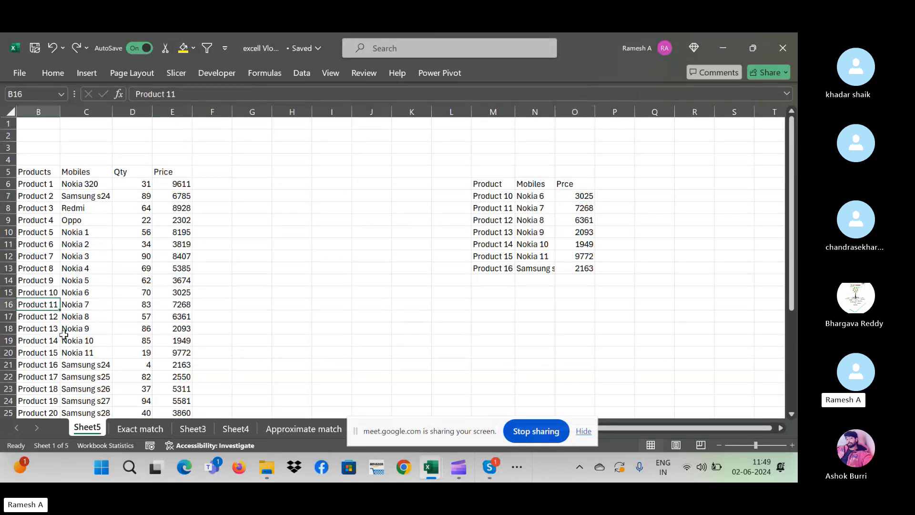
# - Rename Product 11 in B16 to Product 10 and compare its Nokia 7 row with Nokia 6
pyautogui.click(180, 95)
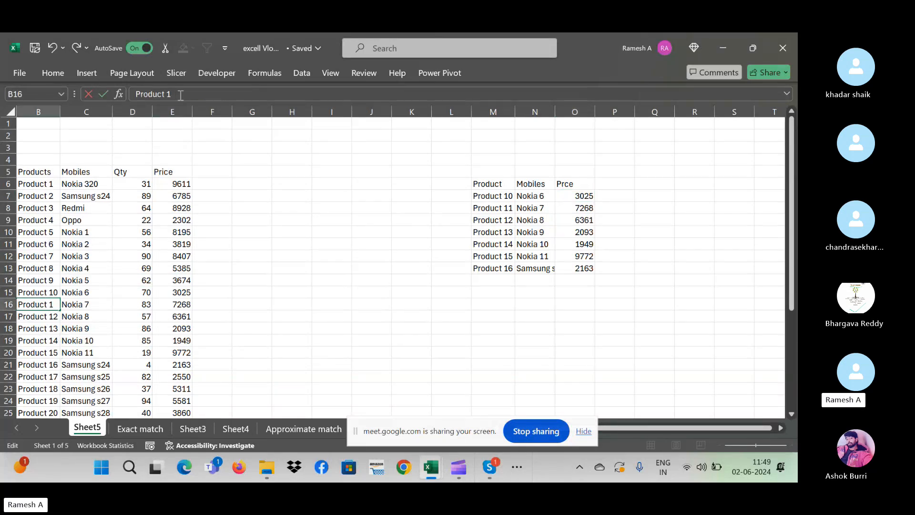
pyautogui.press('Return')
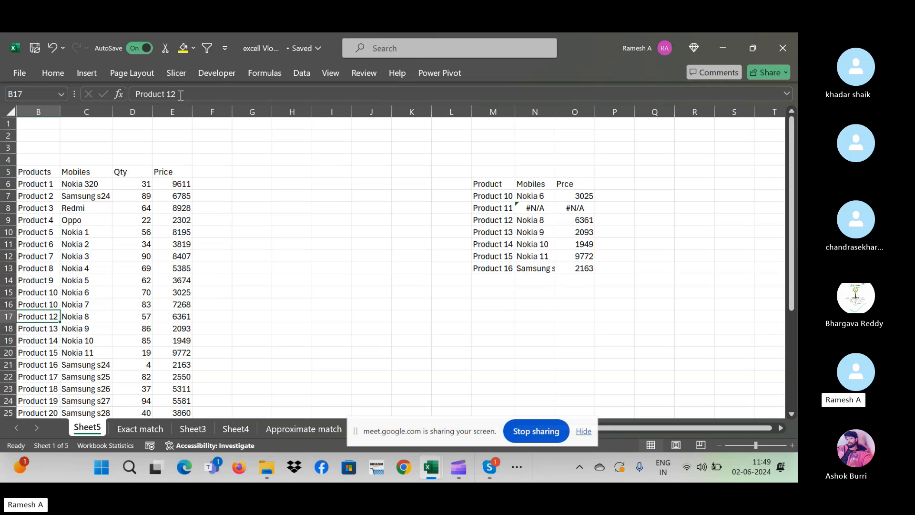
pyautogui.press('Up')
pyautogui.press('Down')
pyautogui.press('Up')
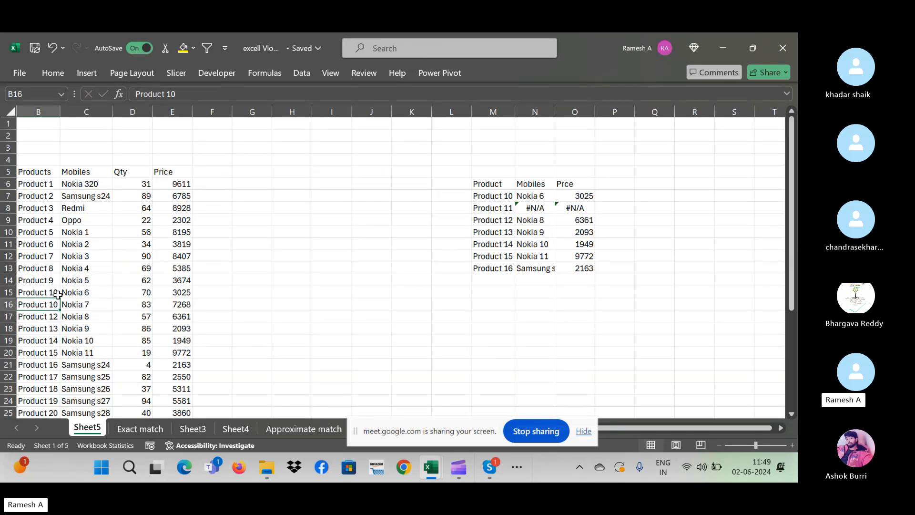
pyautogui.click(84, 304)
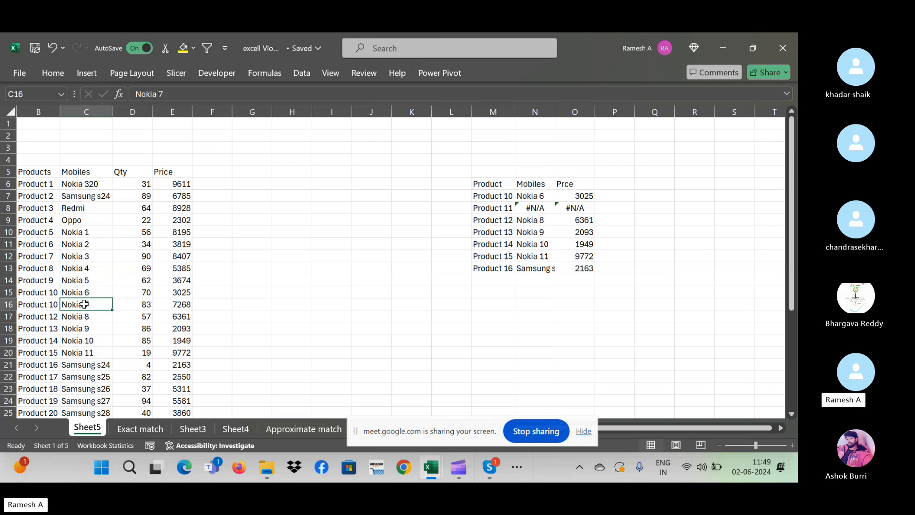
pyautogui.click(105, 290)
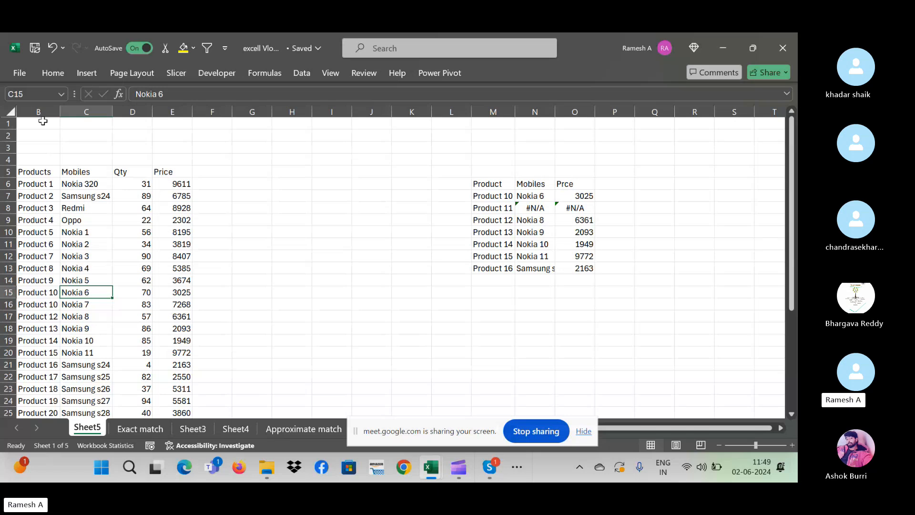
# - Select and compare the original and duplicate Product 10 rows in the source table
pyautogui.moveTo(43, 123); pyautogui.dragTo(42, 160)
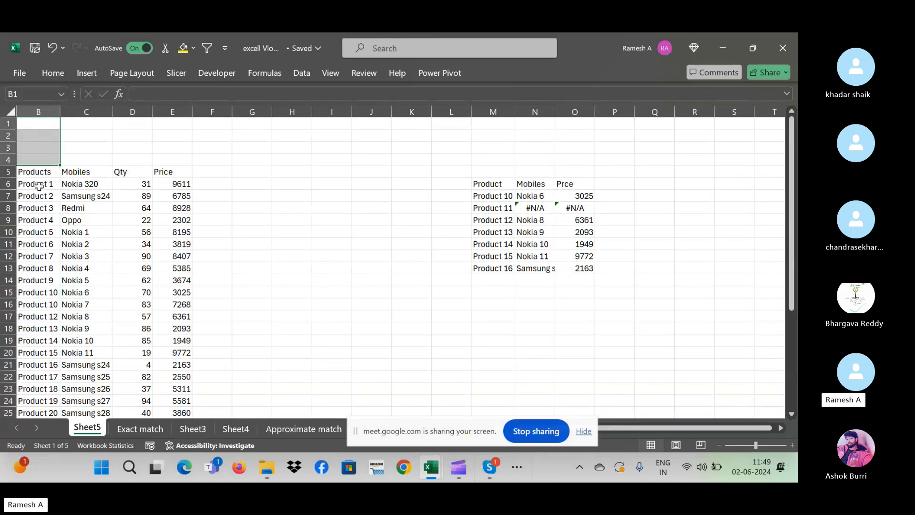
pyautogui.click(39, 208)
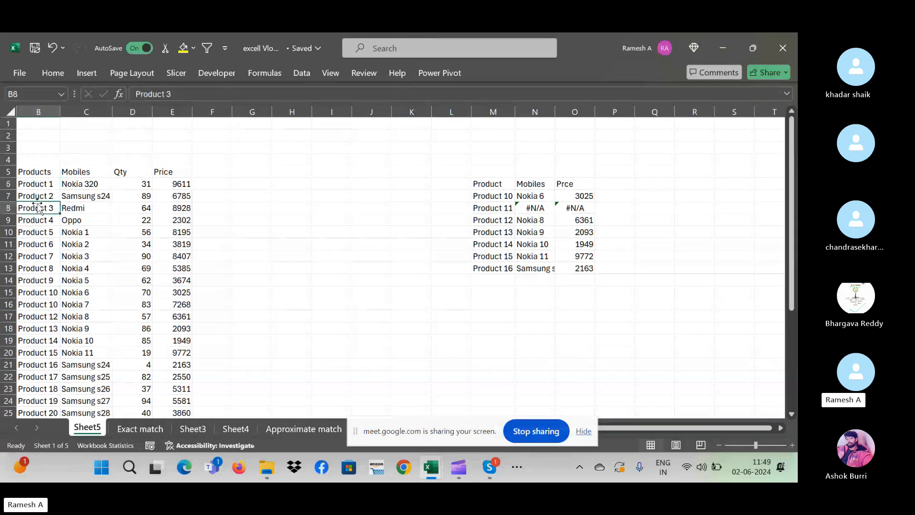
pyautogui.click(39, 290)
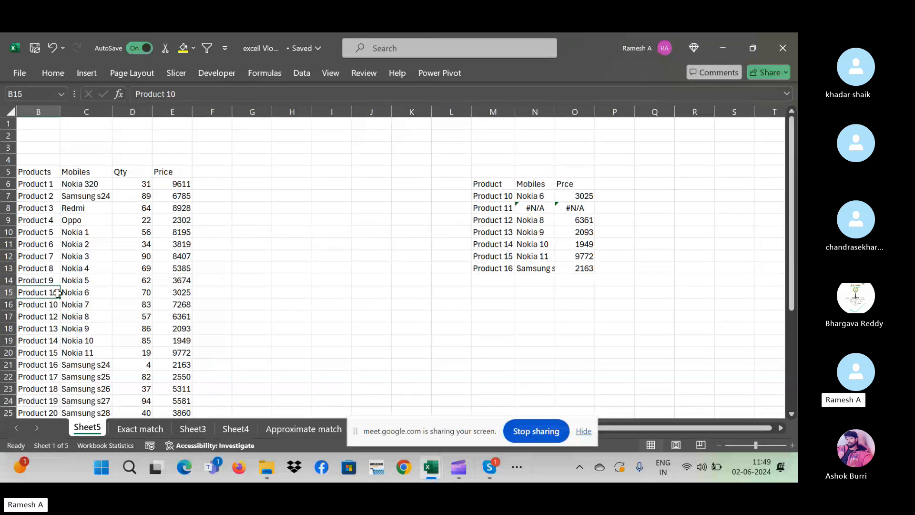
pyautogui.moveTo(181, 294); pyautogui.dragTo(40, 294)
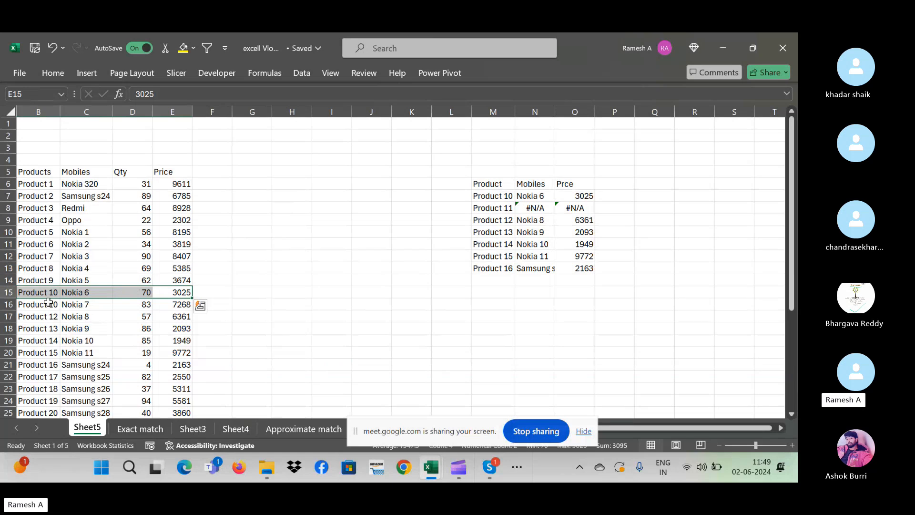
pyautogui.click(48, 306)
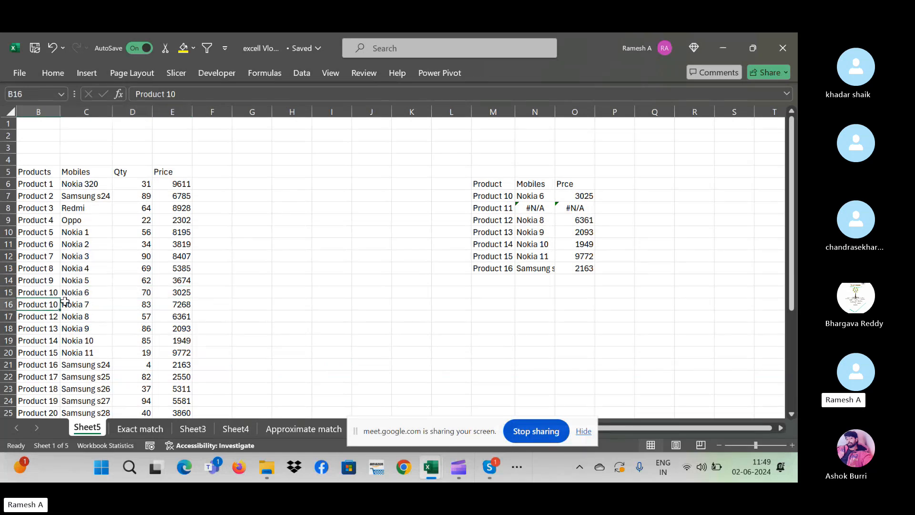
pyautogui.click(43, 290)
pyautogui.moveTo(184, 292); pyautogui.dragTo(43, 292)
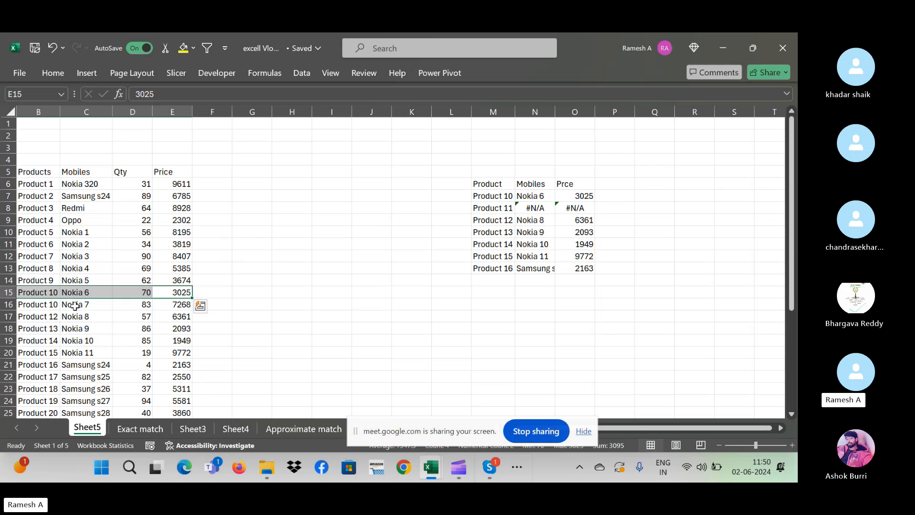
pyautogui.click(46, 309)
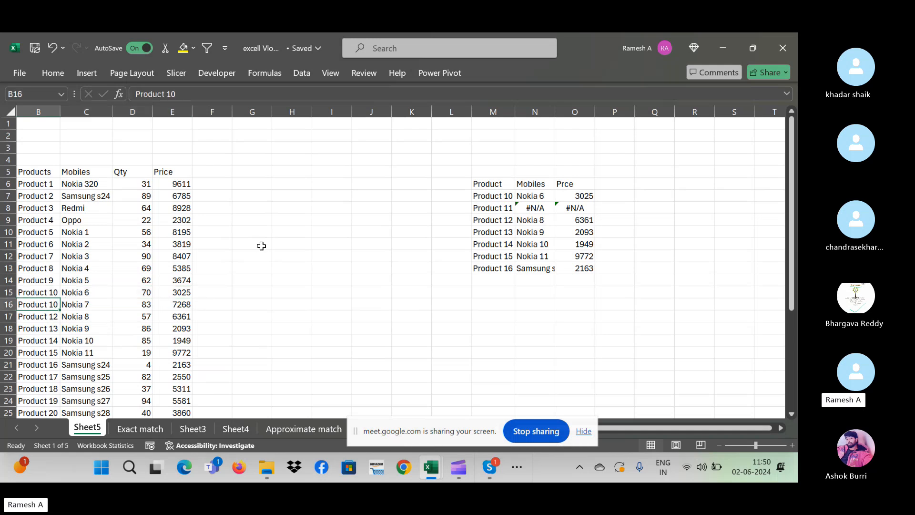
# - Check roll number 57 on the Exact match sheet, then return to Sheet5
pyautogui.click(146, 427)
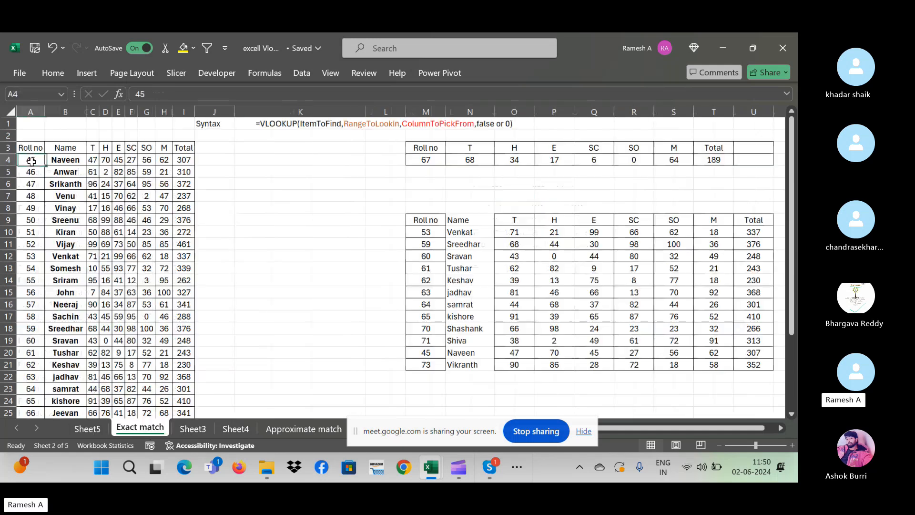
pyautogui.click(23, 301)
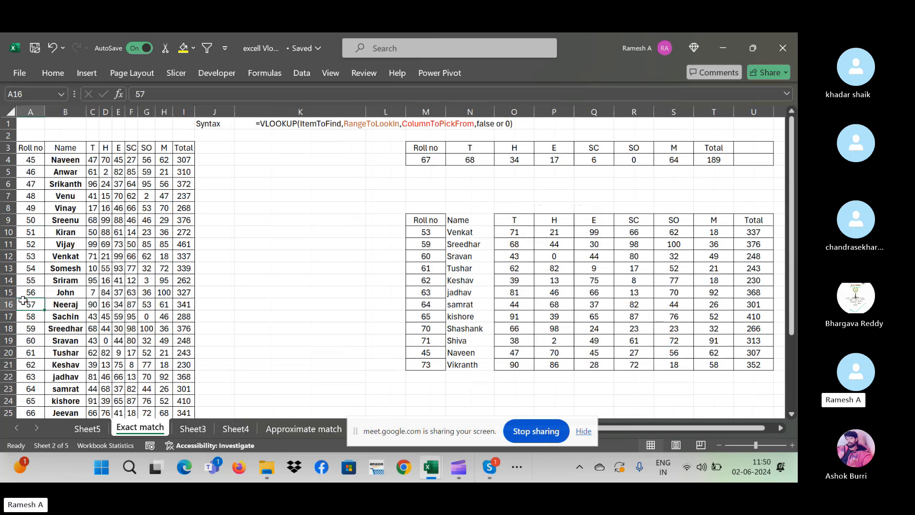
pyautogui.click(93, 429)
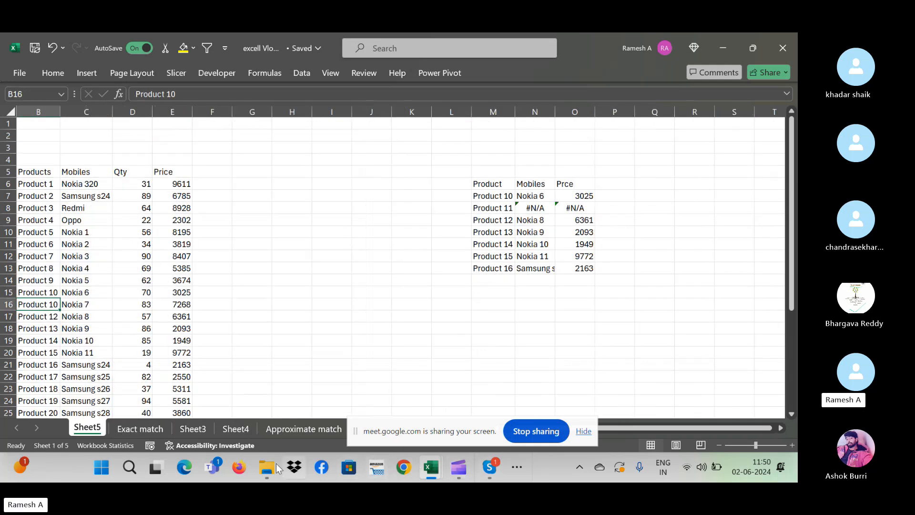
pyautogui.click(404, 466)
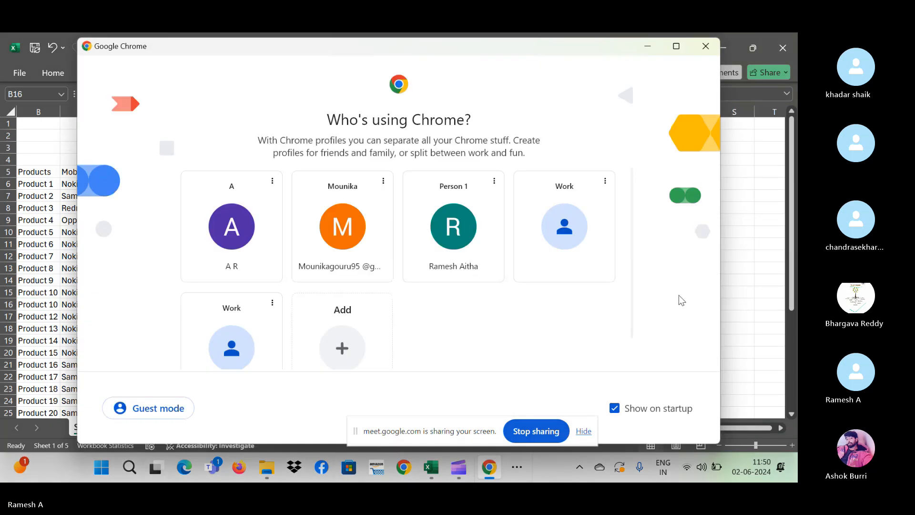
pyautogui.click(489, 467)
pyautogui.click(490, 467)
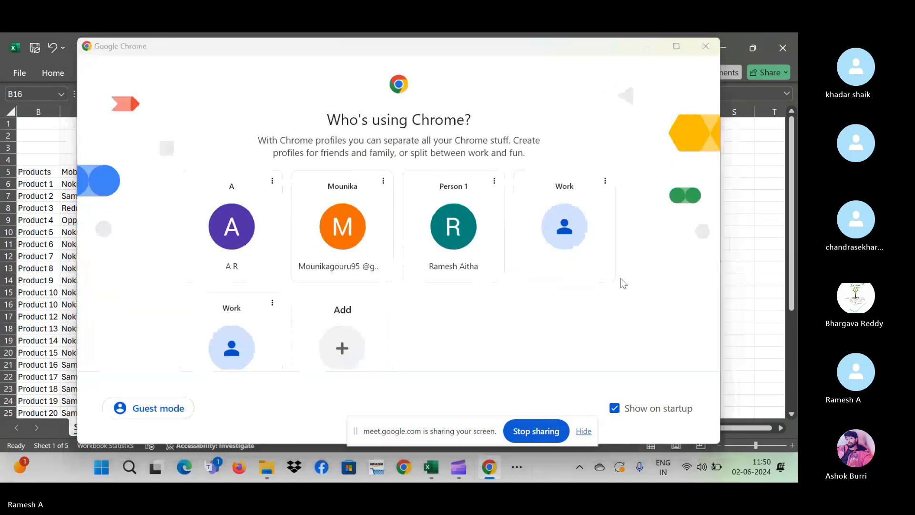
pyautogui.hotkey('alt', 'Tab')
pyautogui.hotkey('alt', 'Tab')
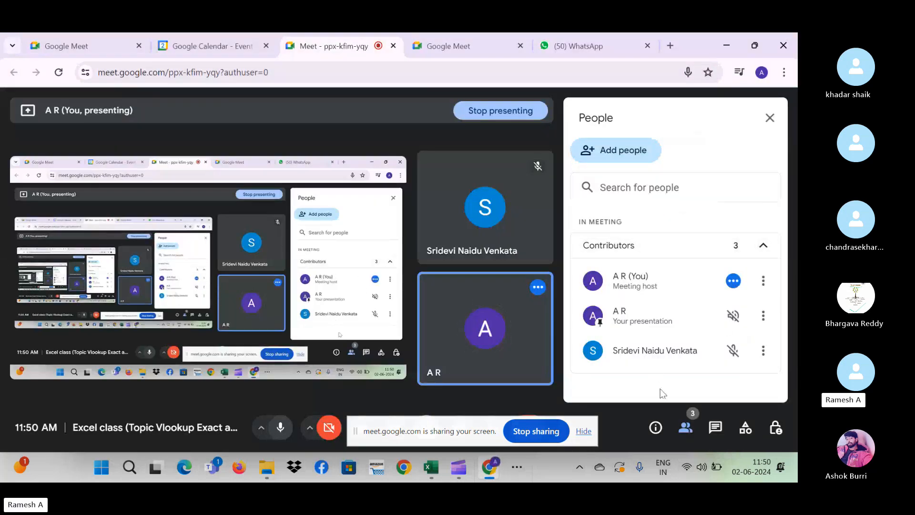
pyautogui.hotkey('alt', 'Tab')
pyautogui.hotkey('alt', 'Tab')
pyautogui.hotkey('alt', 'Tab')
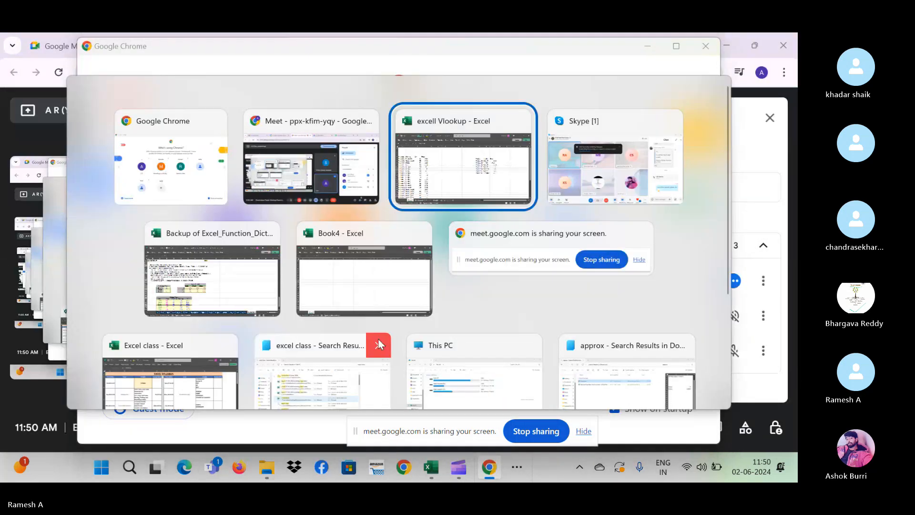
pyautogui.click(42, 316)
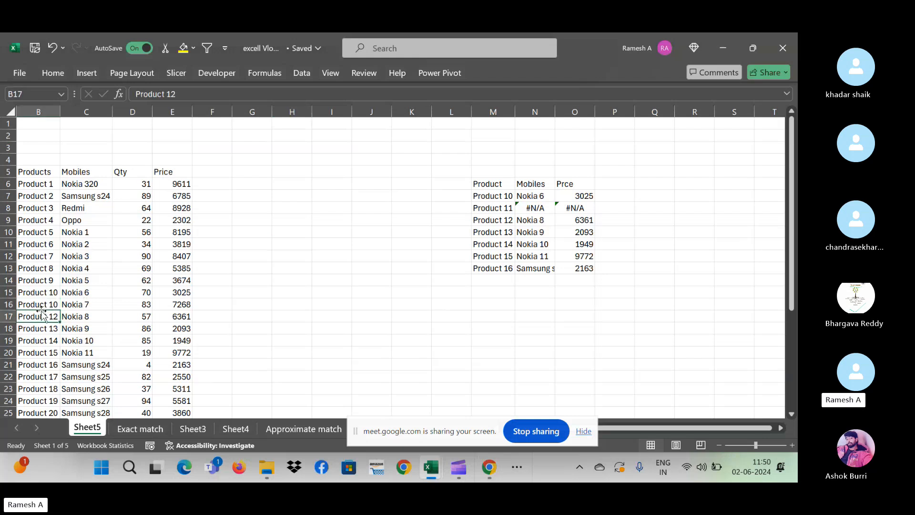
pyautogui.click(92, 280)
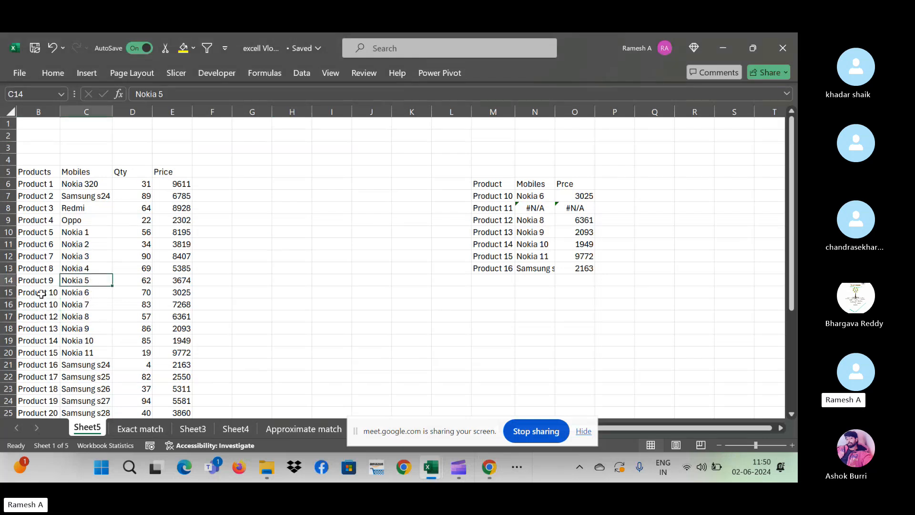
pyautogui.click(42, 277)
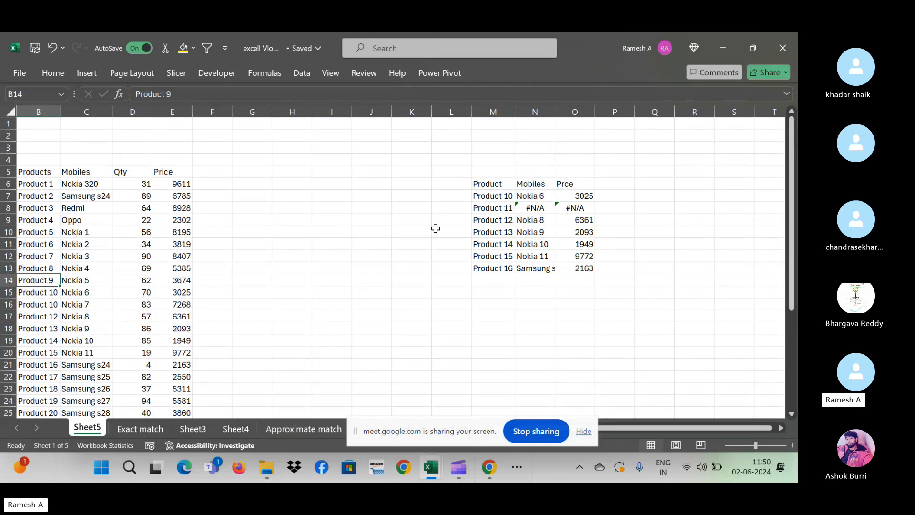
pyautogui.click(531, 240)
pyautogui.click(527, 207)
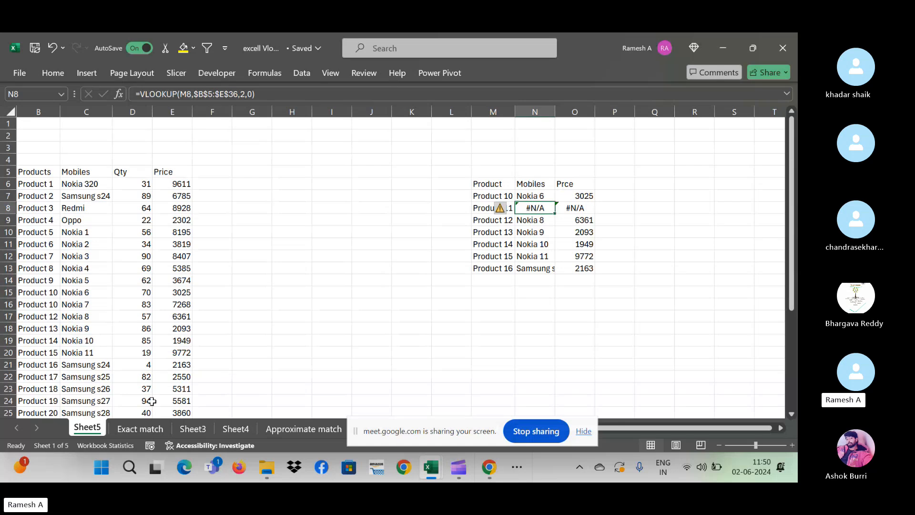
pyautogui.click(152, 427)
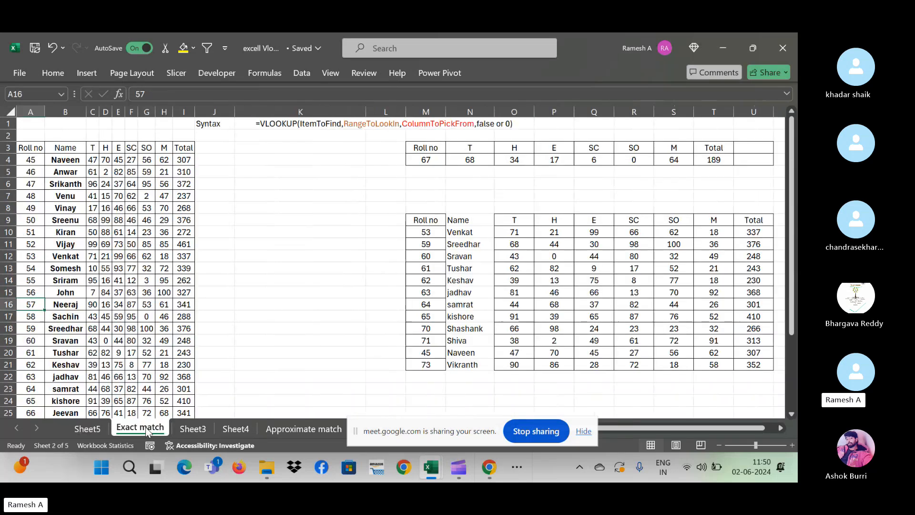
pyautogui.click(97, 429)
pyautogui.click(282, 289)
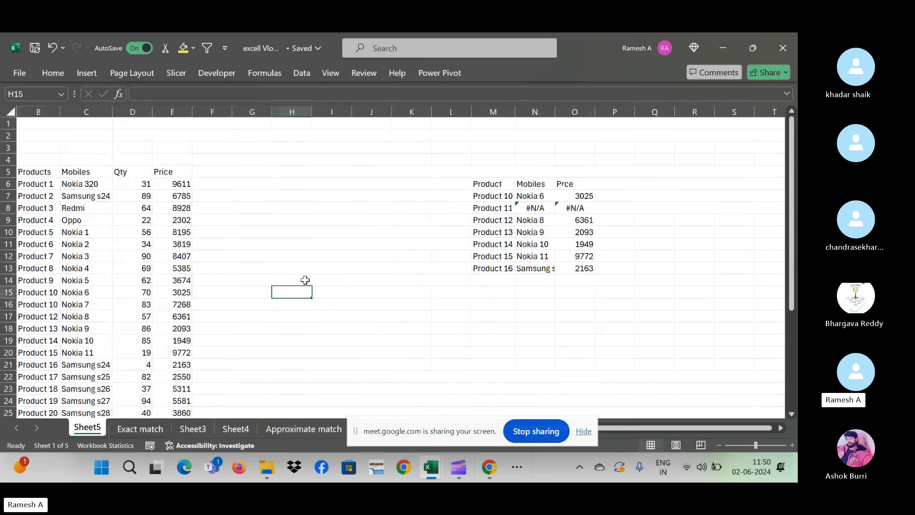
pyautogui.click(528, 205)
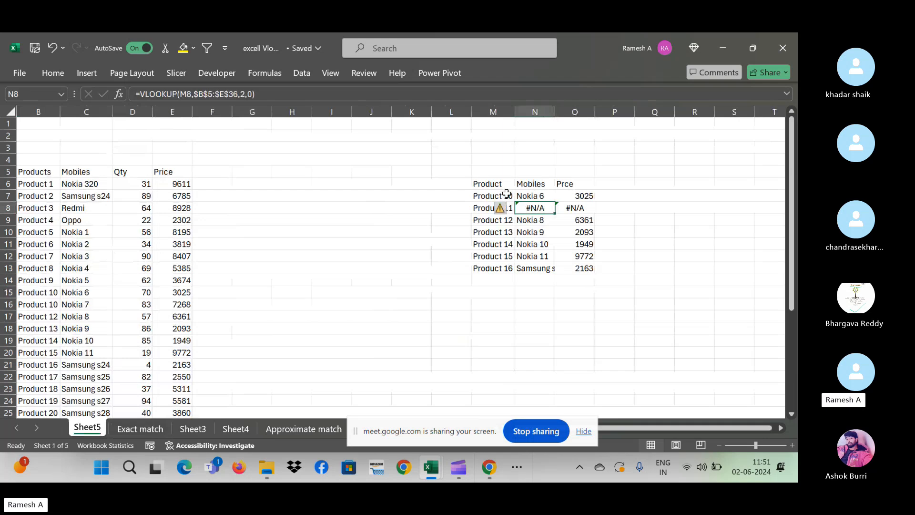
pyautogui.click(506, 194)
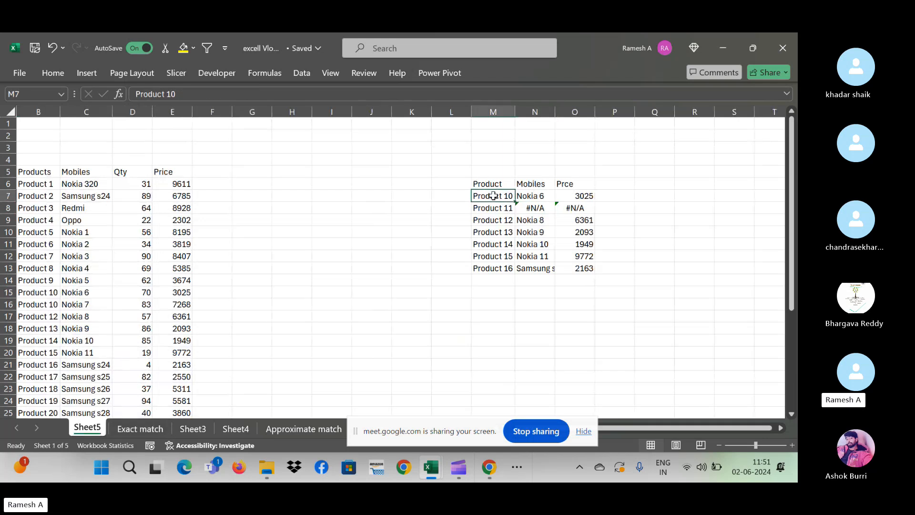
pyautogui.click(36, 181)
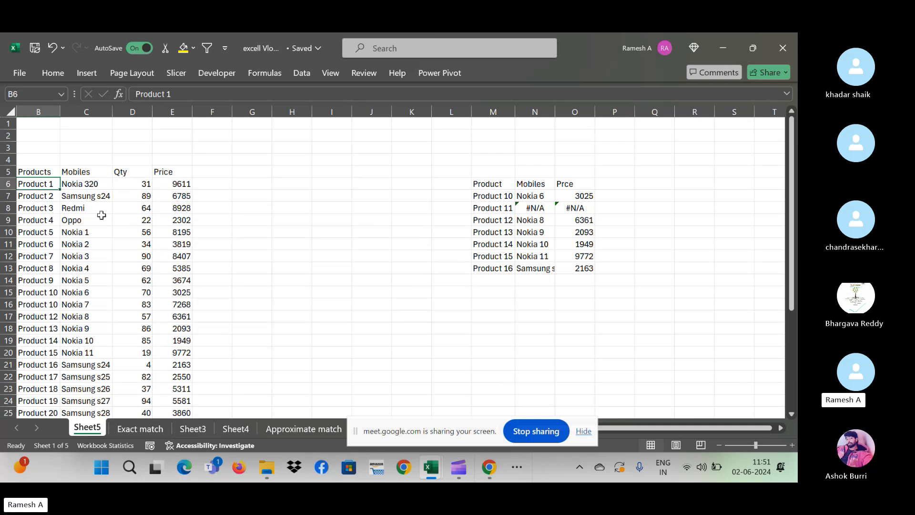
# - Cut the Products column and insert it to the right of the Mobiles column
pyautogui.click(38, 111)
pyautogui.hotkey('ctrl', 'x')
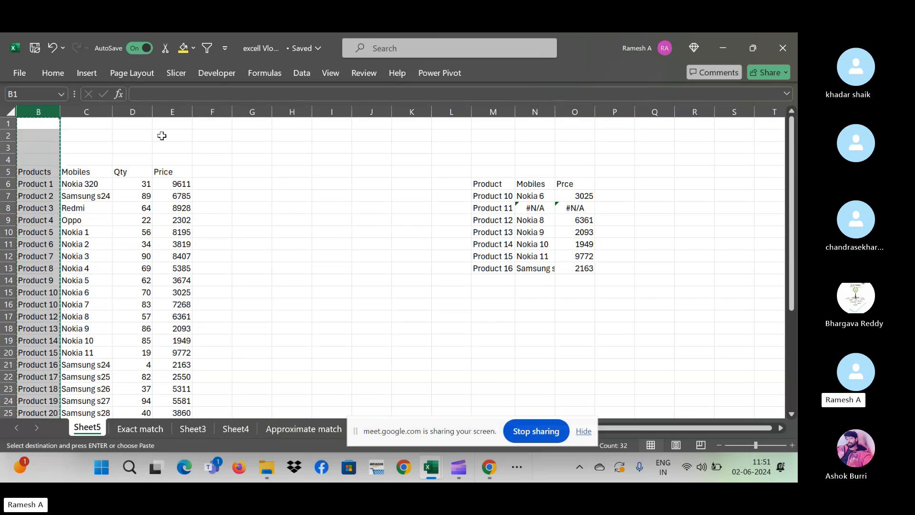
pyautogui.click(134, 112)
pyautogui.hotkey('ctrl', '+')
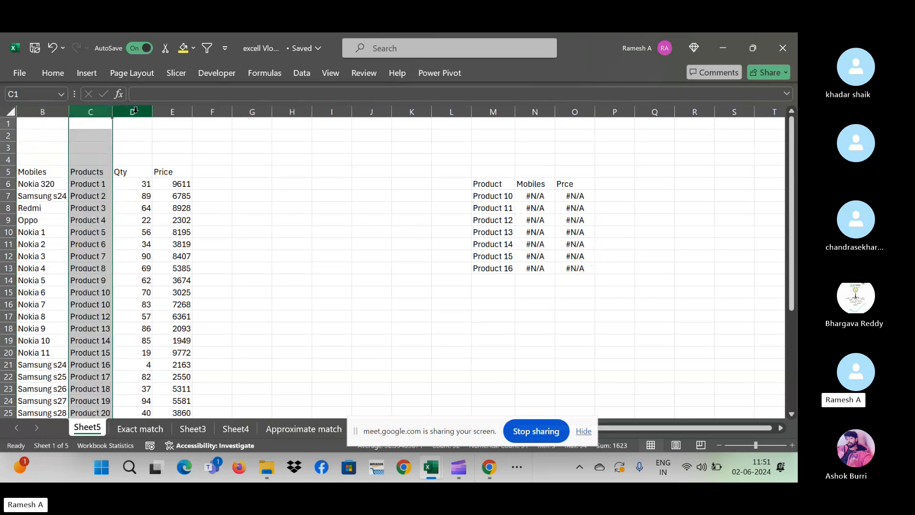
pyautogui.press('Down')
pyautogui.press('Down')
pyautogui.press('Down')
pyautogui.press('Down')
pyautogui.press('Down')
pyautogui.press('Down')
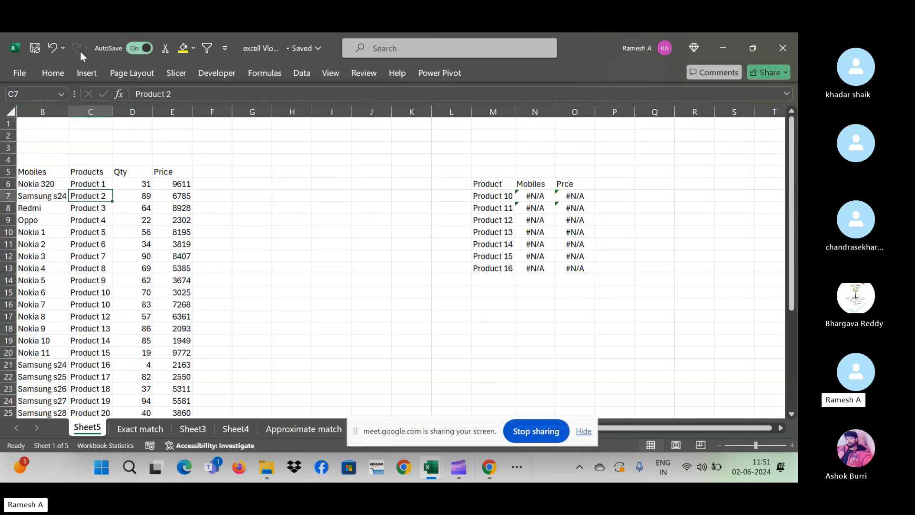
# - Rename the lookup list's Prce heading in O6 to Qty
pyautogui.click(539, 196)
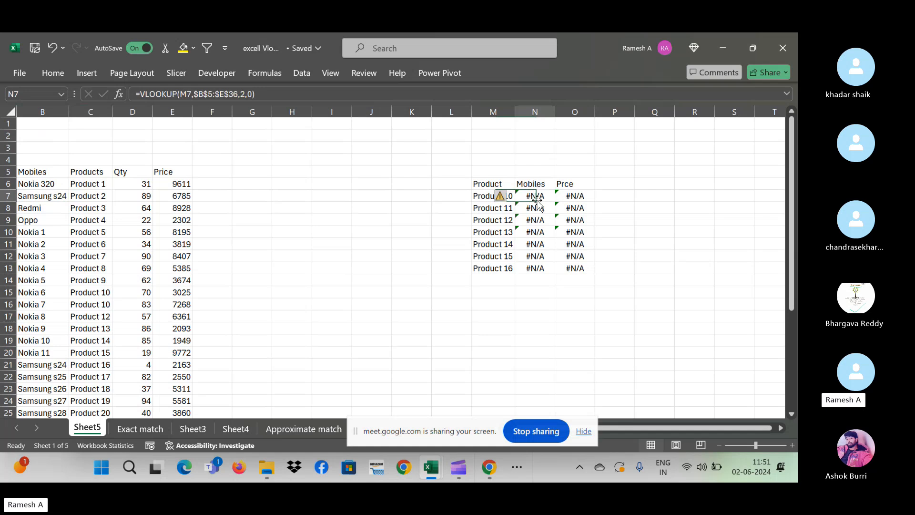
pyautogui.click(572, 195)
pyautogui.click(570, 186)
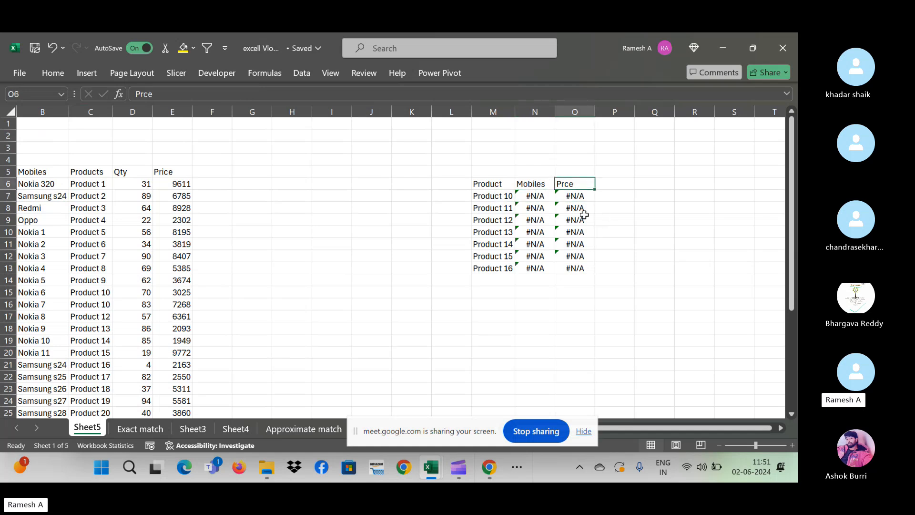
pyautogui.press('Down')
pyautogui.press('Up')
pyautogui.write('Qt')
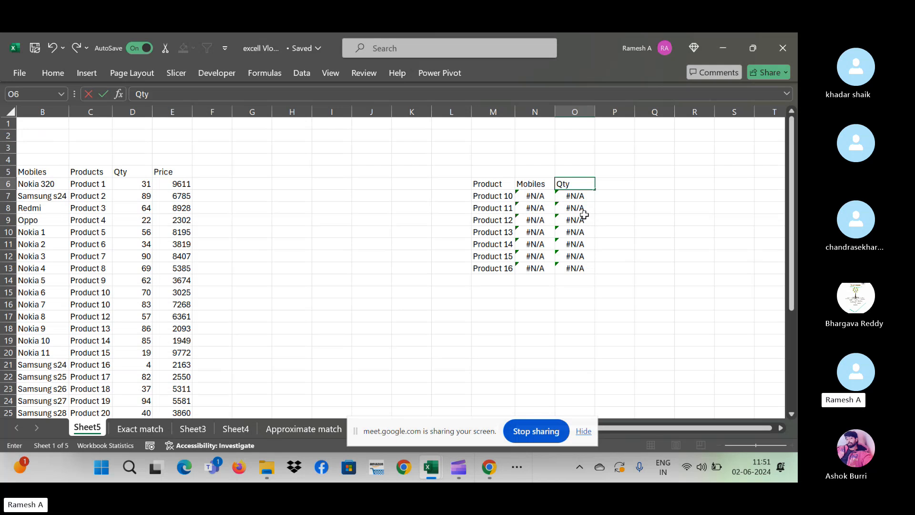
pyautogui.press('Return')
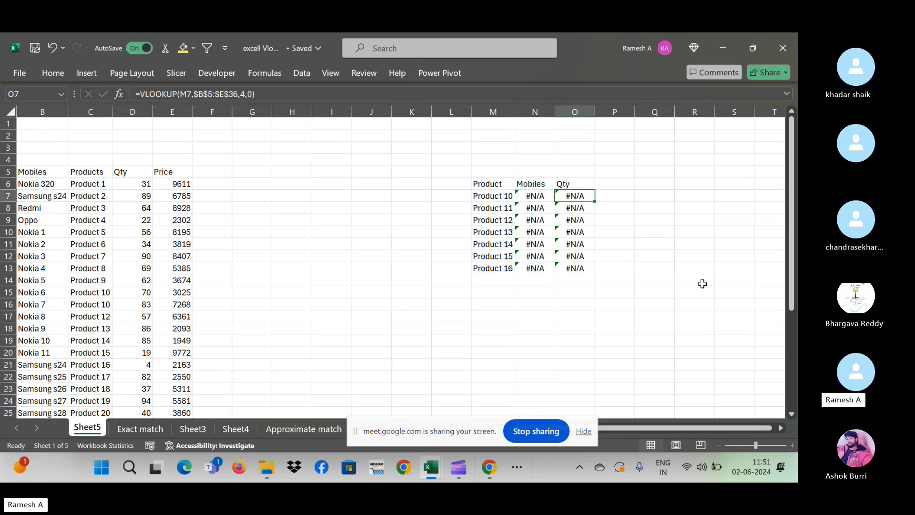
# - Clear the #N/A results in N7:O13 and rename the source heading in B5 to 'Name'
pyautogui.press('Left')
pyautogui.hotkey('shift', 'Right')
pyautogui.hotkey('ctrl', 'shift', 'Down')
pyautogui.press('Delete')
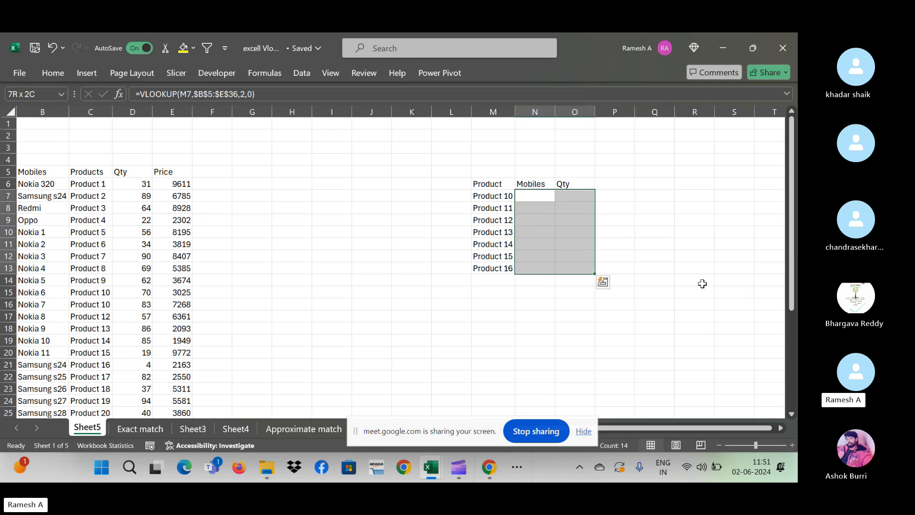
pyautogui.press('Up')
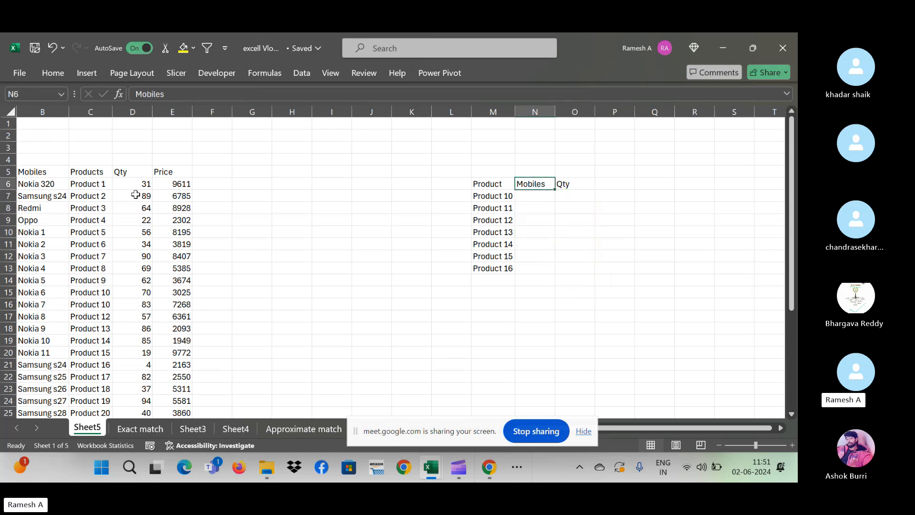
pyautogui.click(40, 170)
pyautogui.write('B')
pyautogui.press('BackSpace')
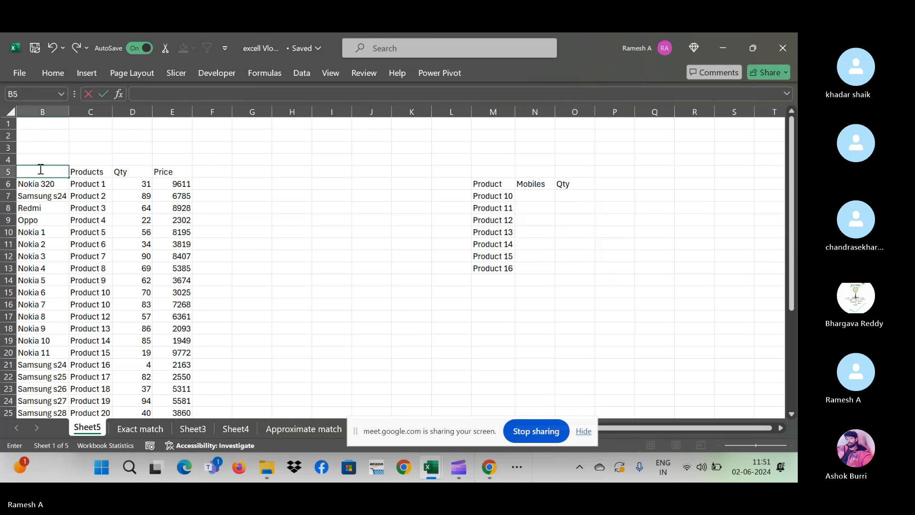
pyautogui.write('Name')
pyautogui.press('Tab')
pyautogui.press('Tab')
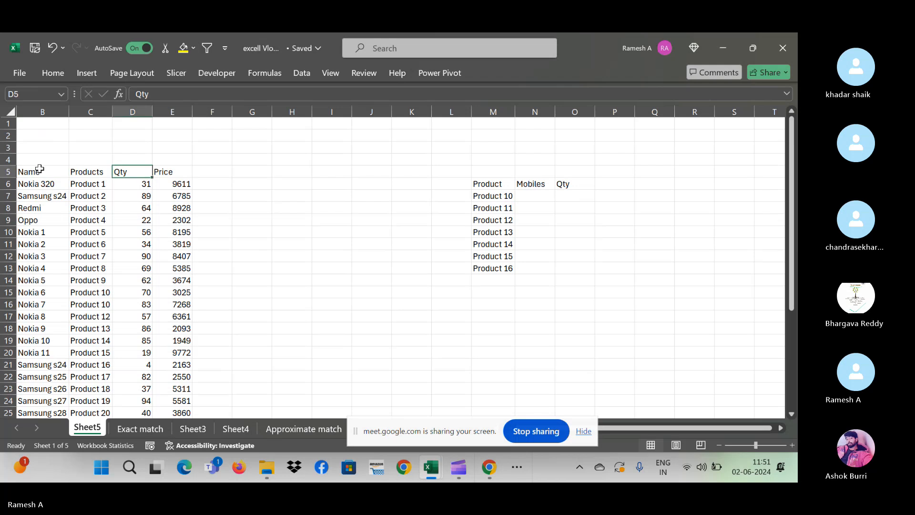
pyautogui.click(572, 196)
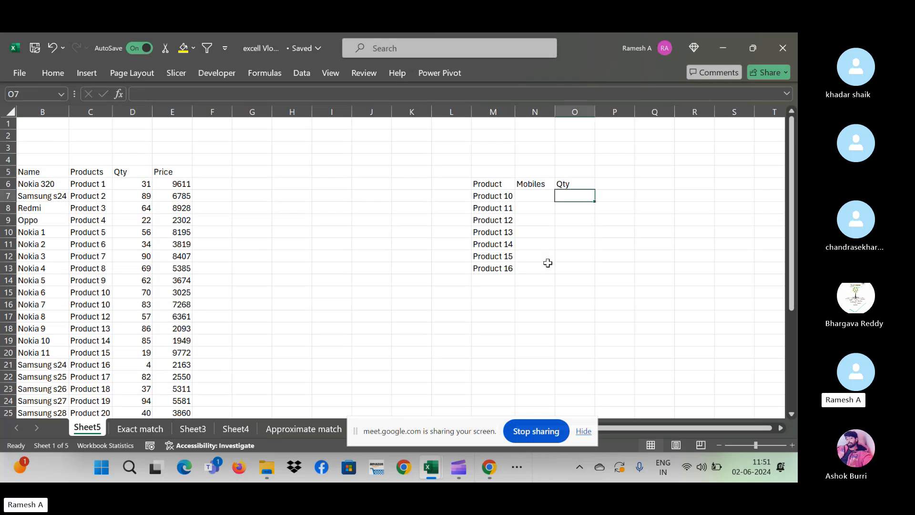
# - Build =VLOOKUP(M7,$C$5:$E$36,2,0) in O7 to return Product 10's quantity
pyautogui.write('=vlookup')
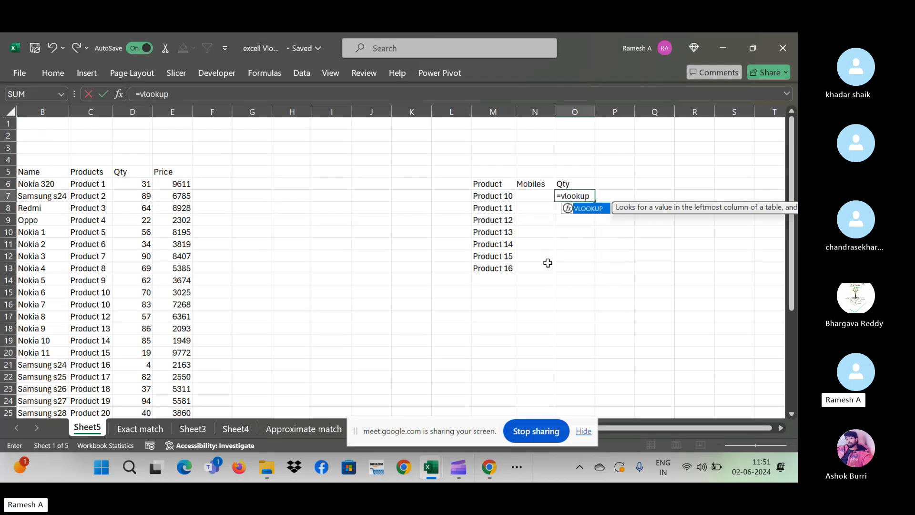
pyautogui.write('(')
pyautogui.click(493, 193)
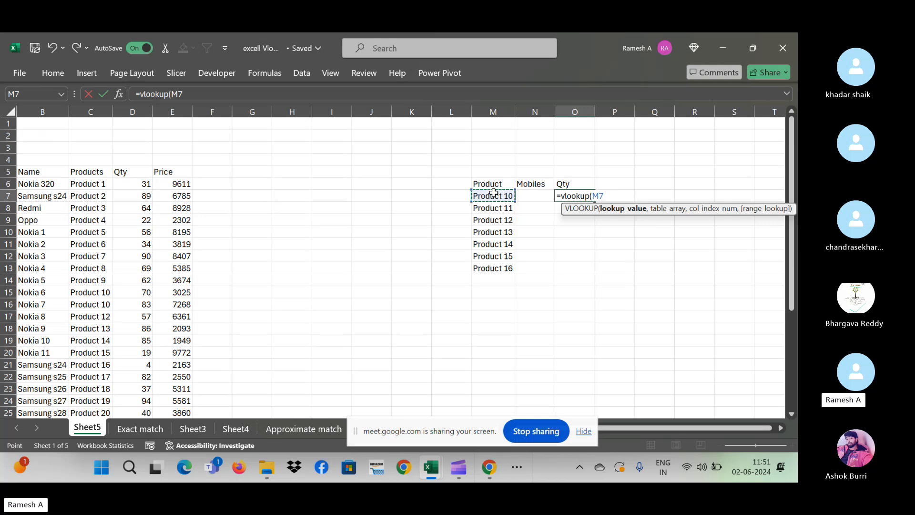
pyautogui.write(',')
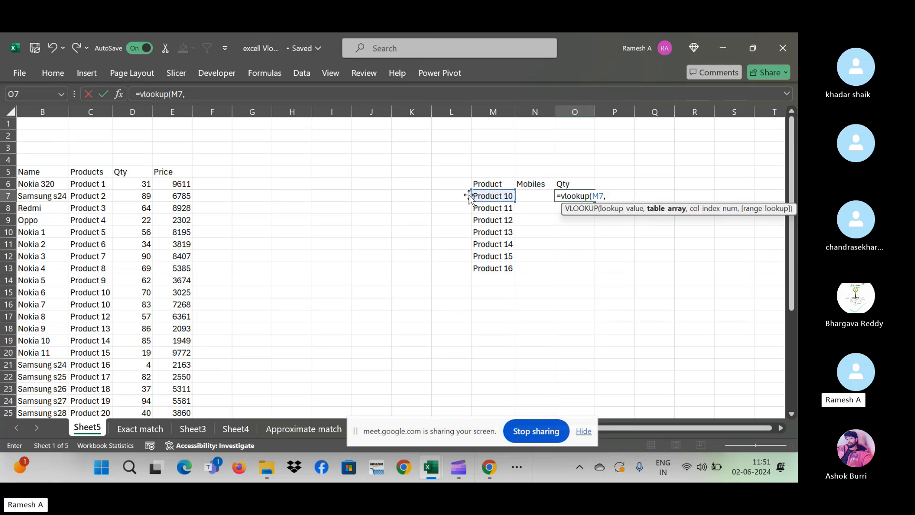
pyautogui.click(88, 173)
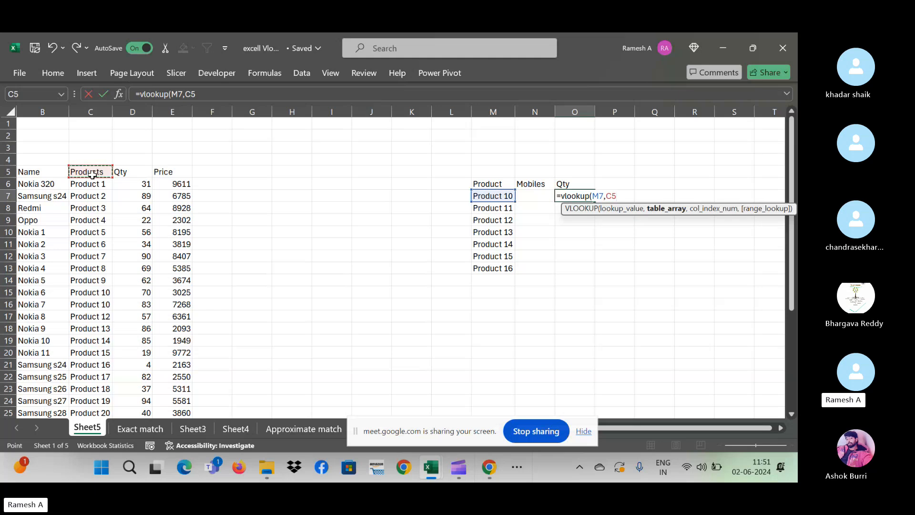
pyautogui.moveTo(93, 174); pyautogui.dragTo(184, 173)
pyautogui.hotkey('ctrl', 'shift', 'Down')
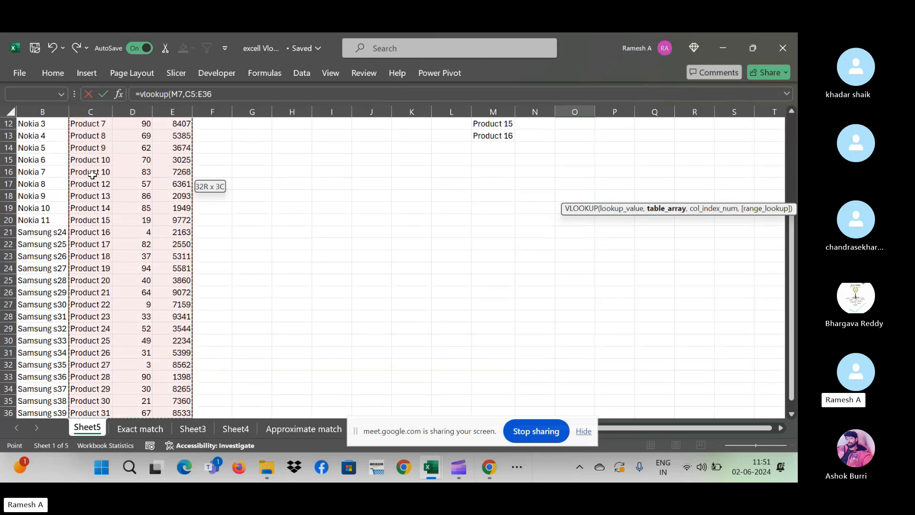
pyautogui.press('F4')
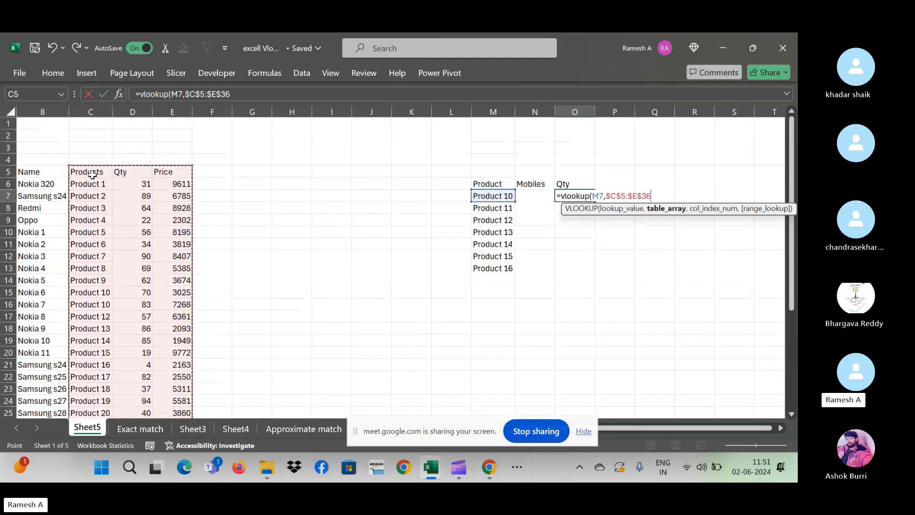
pyautogui.write(',')
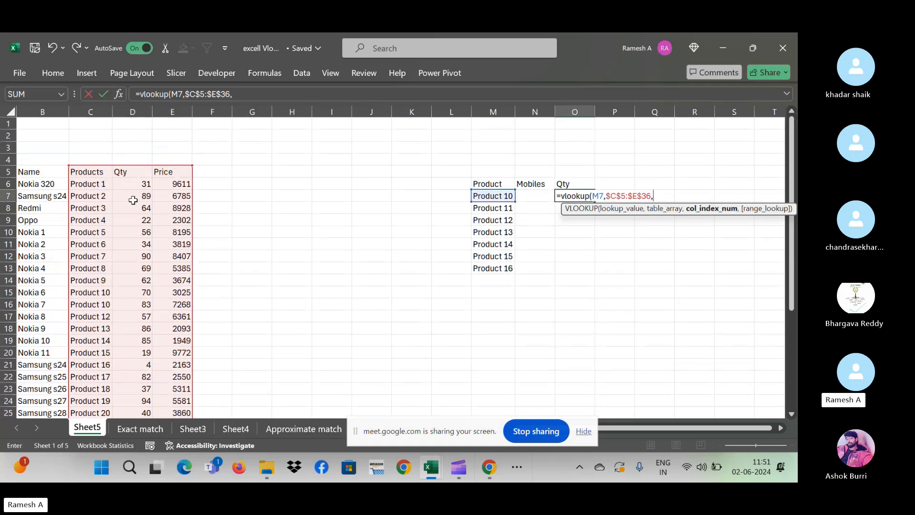
pyautogui.write('2,0)')
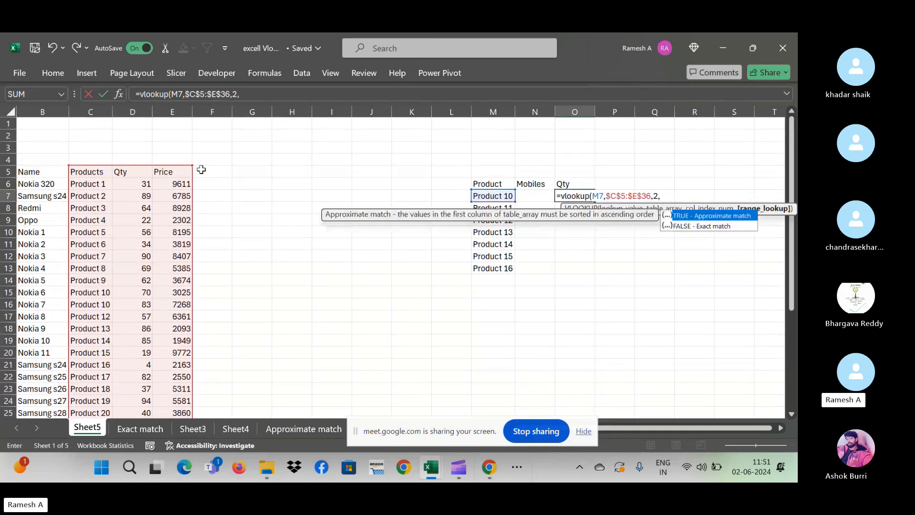
# - Commit Product 10's Qty lookup (70) and relabel the Mobiles header in N6 as Name
pyautogui.press('Return')
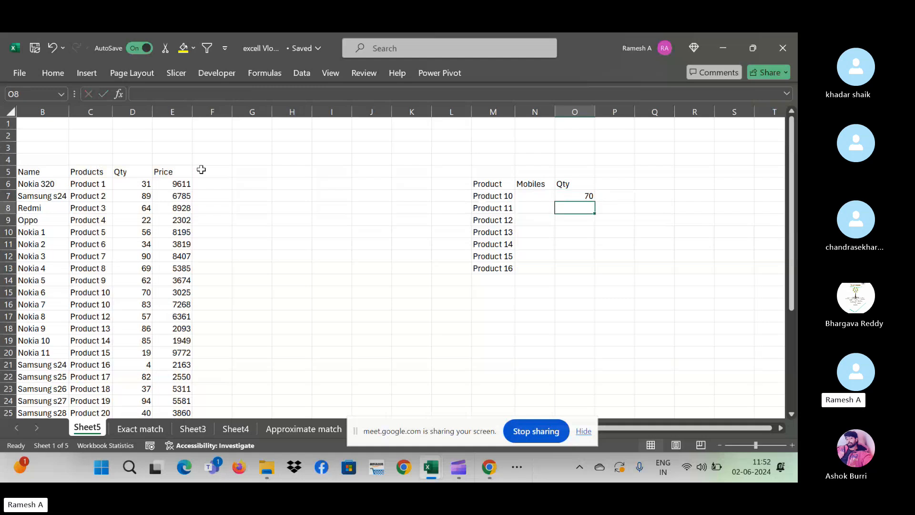
pyautogui.press('Up')
pyautogui.press('Left')
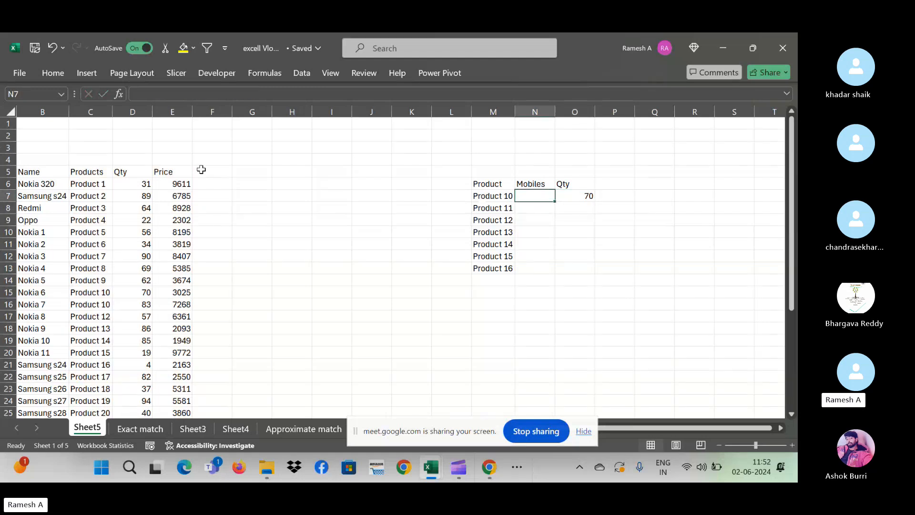
pyautogui.press('Up')
pyautogui.write('N')
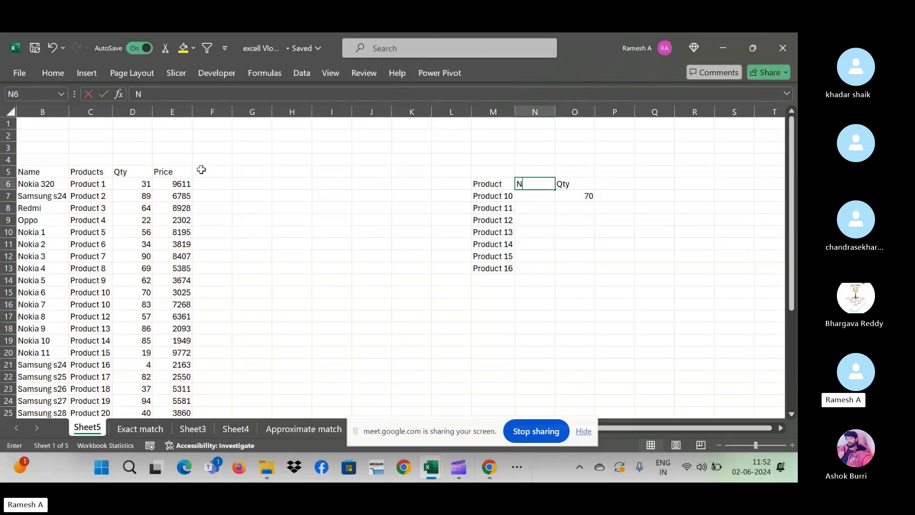
pyautogui.write('ame')
pyautogui.press('Return')
# - Start a =vlookup(M7,B6:C6 for Product 10's Name in N7, then cancel it
pyautogui.write('=')
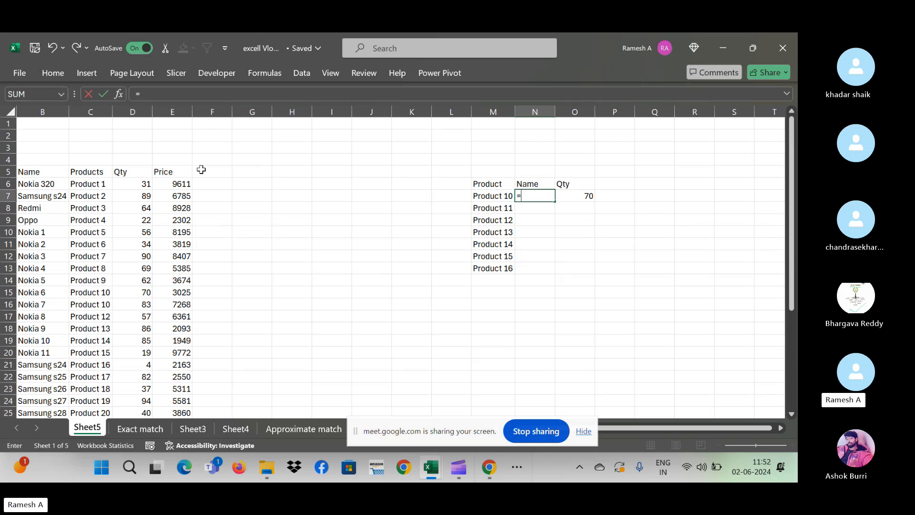
pyautogui.write('vlookup')
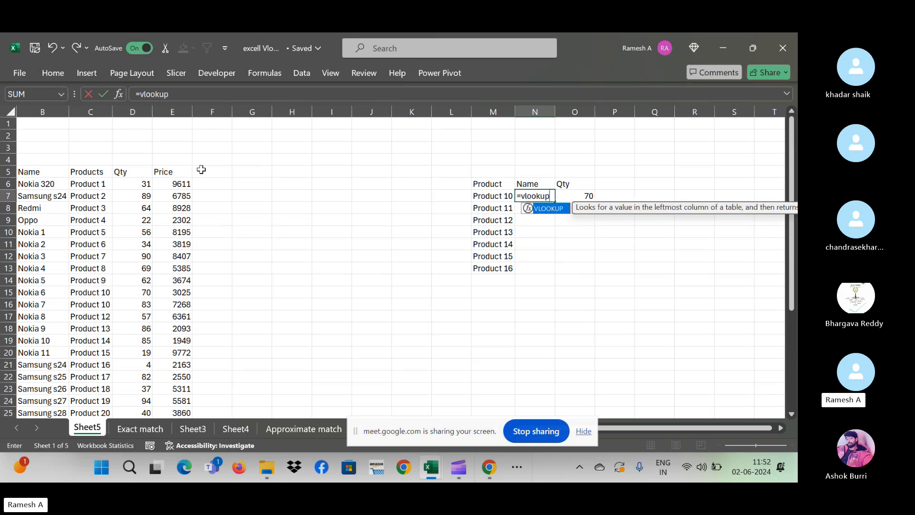
pyautogui.write('(')
pyautogui.press('Left')
pyautogui.write(',')
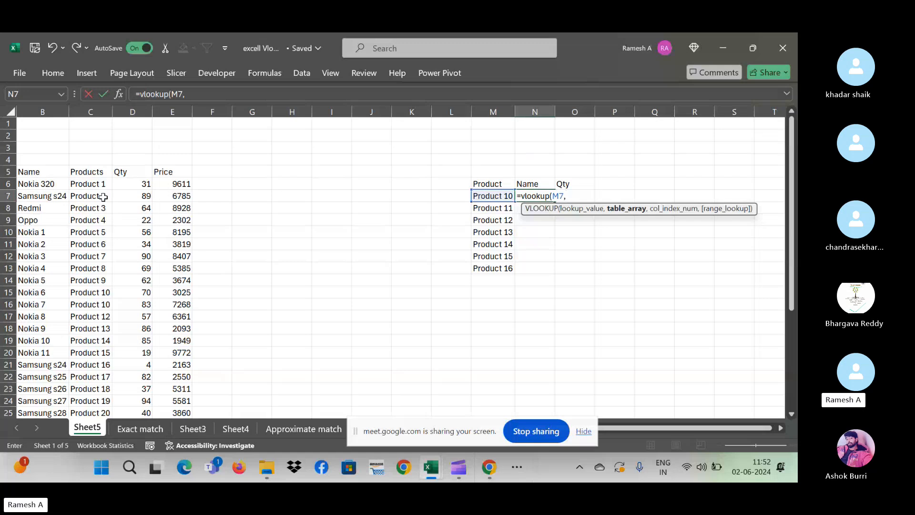
pyautogui.moveTo(91, 184); pyautogui.dragTo(23, 185)
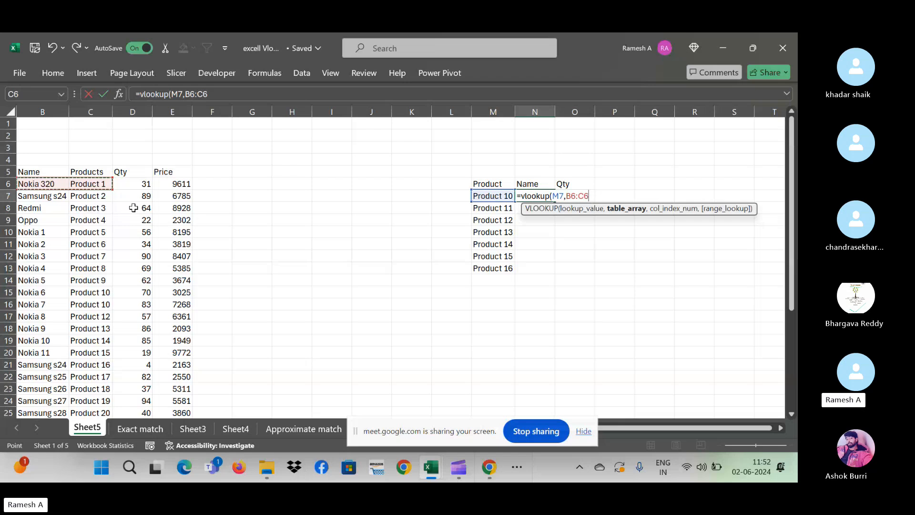
pyautogui.press('Escape')
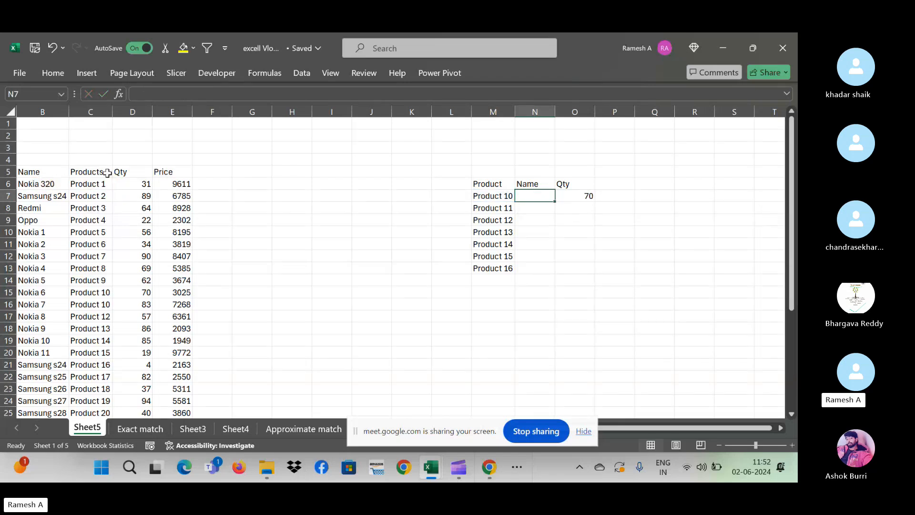
# - Move the Products column in front of the Name column
pyautogui.click(91, 111)
pyautogui.hotkey('ctrl', 'c')
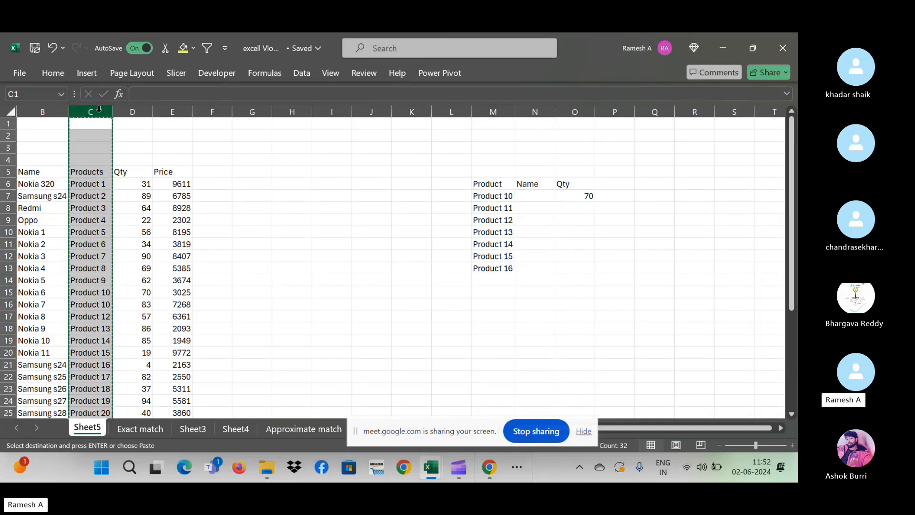
pyautogui.click(35, 112)
pyautogui.hotkey('ctrl', 'shift', '+')
pyautogui.press('Down')
pyautogui.press('Down')
pyautogui.press('Down')
pyautogui.press('Down')
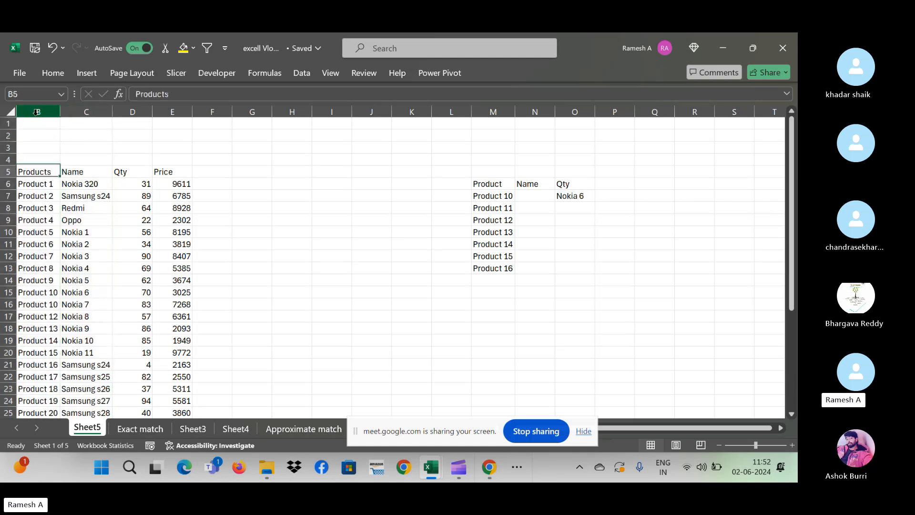
pyautogui.press('Down')
pyautogui.press('Down')
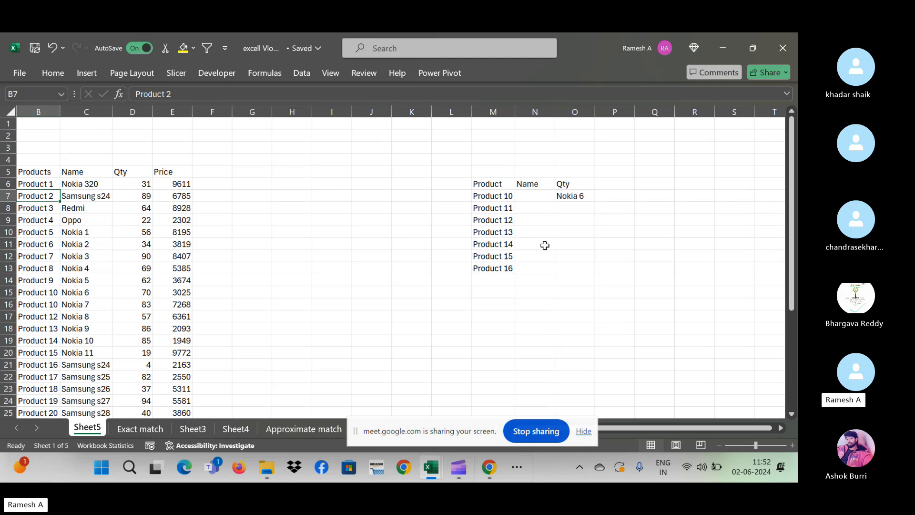
# - Compare the Product 10 entries in rows 15 and 16 against the lookup list
pyautogui.click(456, 254)
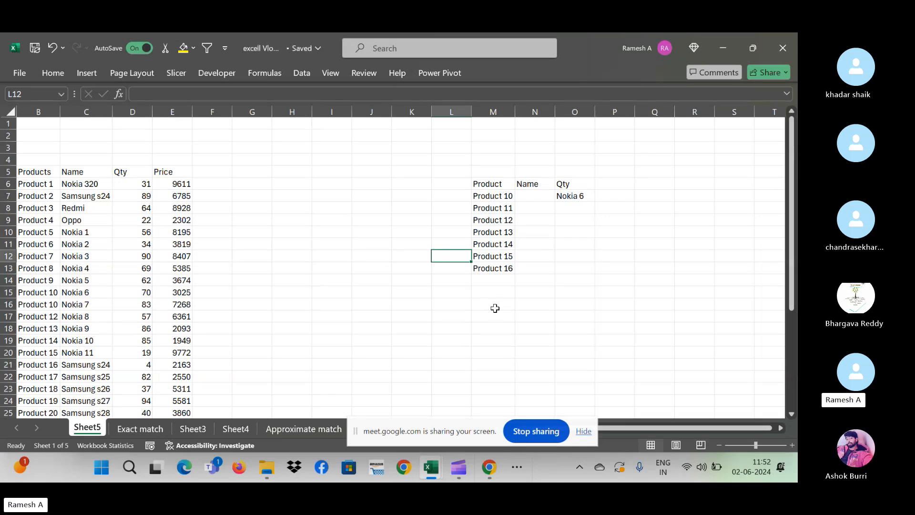
pyautogui.moveTo(380, 432); pyautogui.dragTo(699, 360)
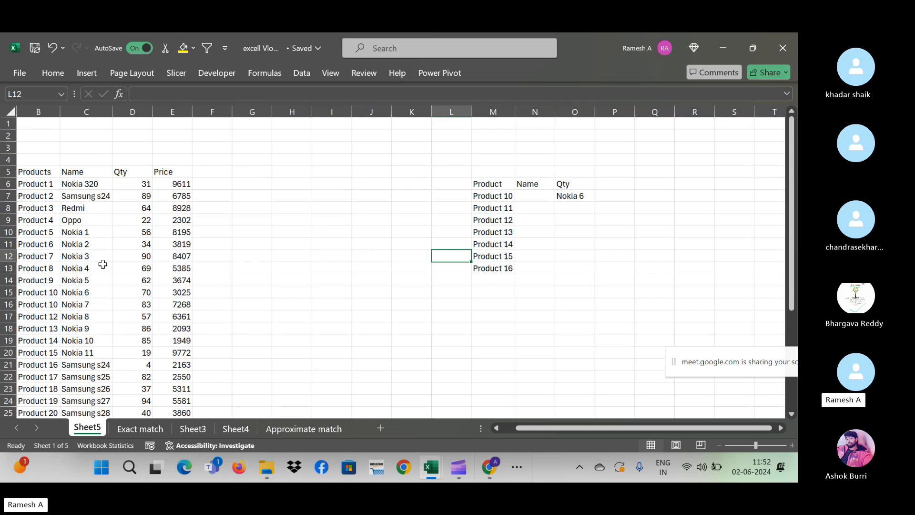
pyautogui.click(42, 304)
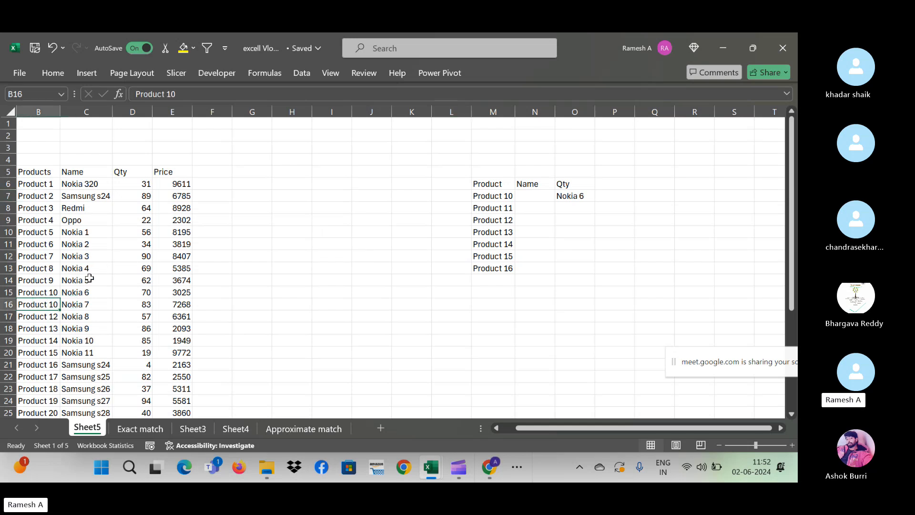
pyautogui.click(501, 207)
pyautogui.click(504, 196)
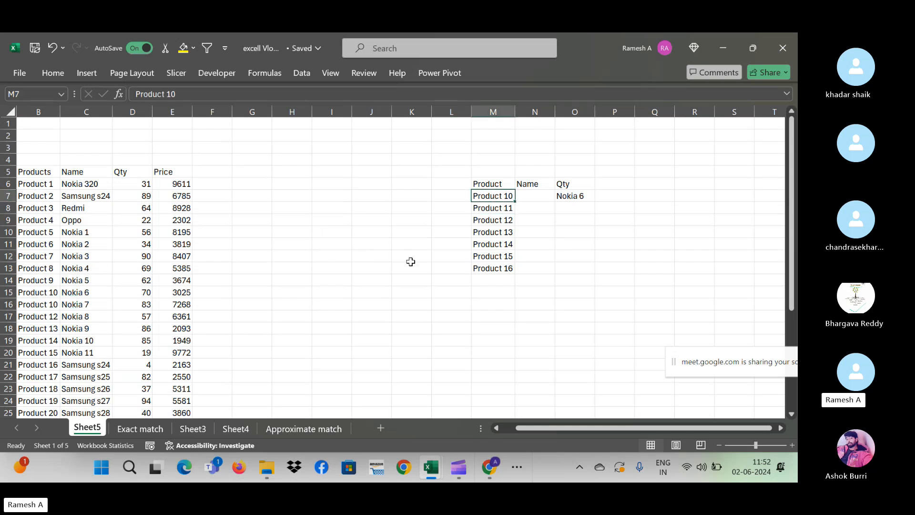
pyautogui.click(42, 293)
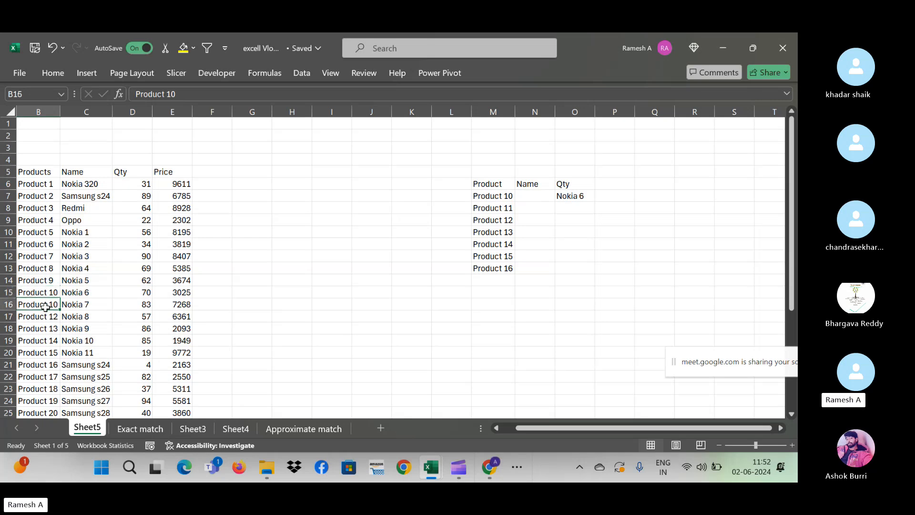
# - Correct the duplicate Product 10 in row 16 to Product 11, then open the Approximate match sheet
pyautogui.doubleClick(56, 305)
pyautogui.press('BackSpace')
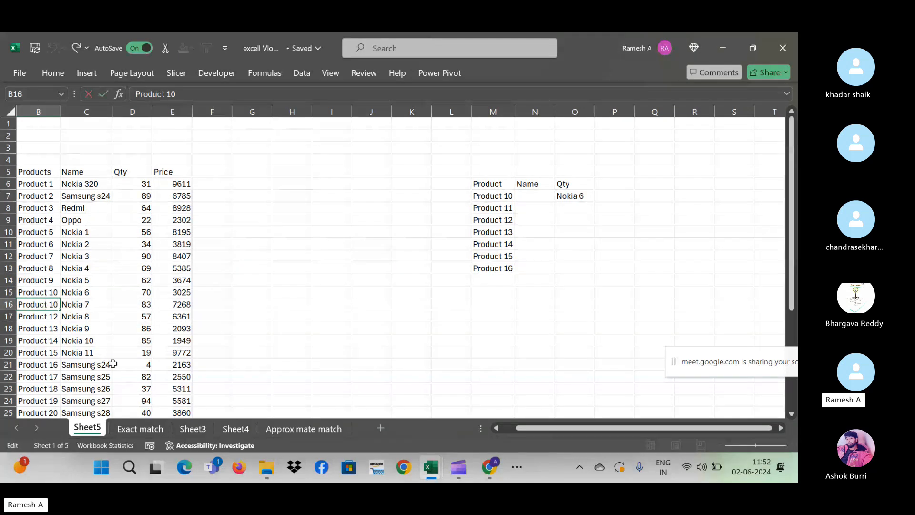
pyautogui.write('1')
pyautogui.press('Return')
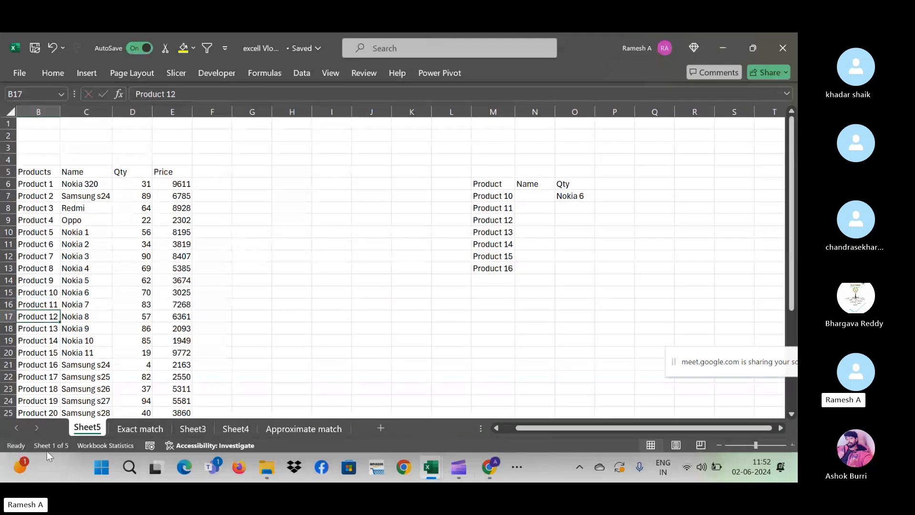
pyautogui.click(292, 431)
pyautogui.click(265, 307)
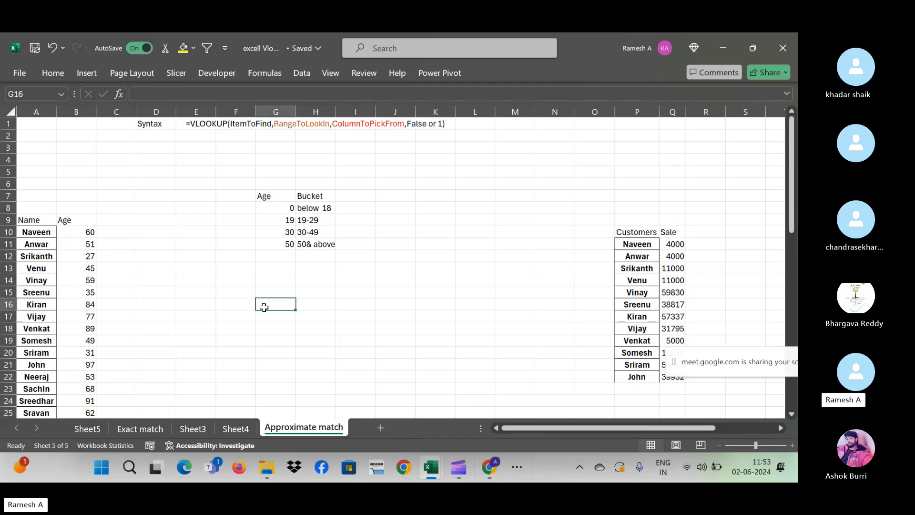
pyautogui.hotkey('ctrl', 'Left')
pyautogui.press('Left')
pyautogui.press('Up')
pyautogui.press('Up')
pyautogui.press('Up')
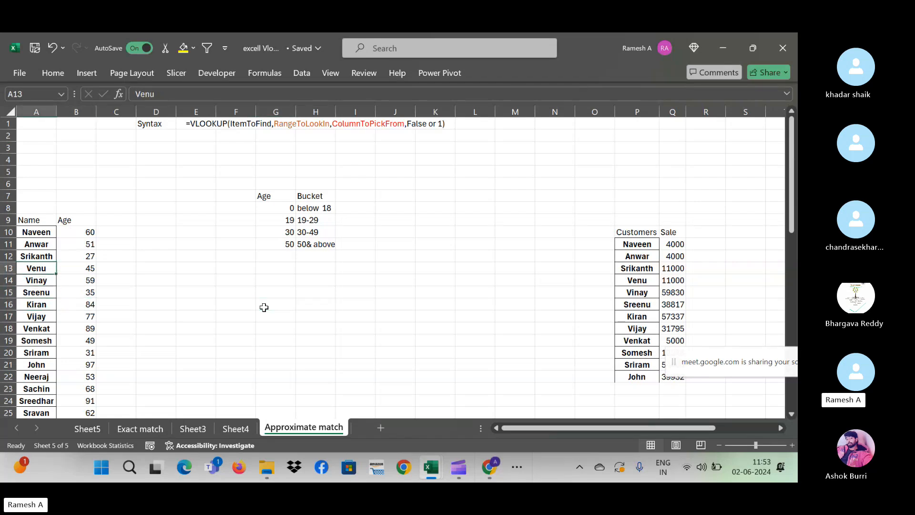
pyautogui.press('Down')
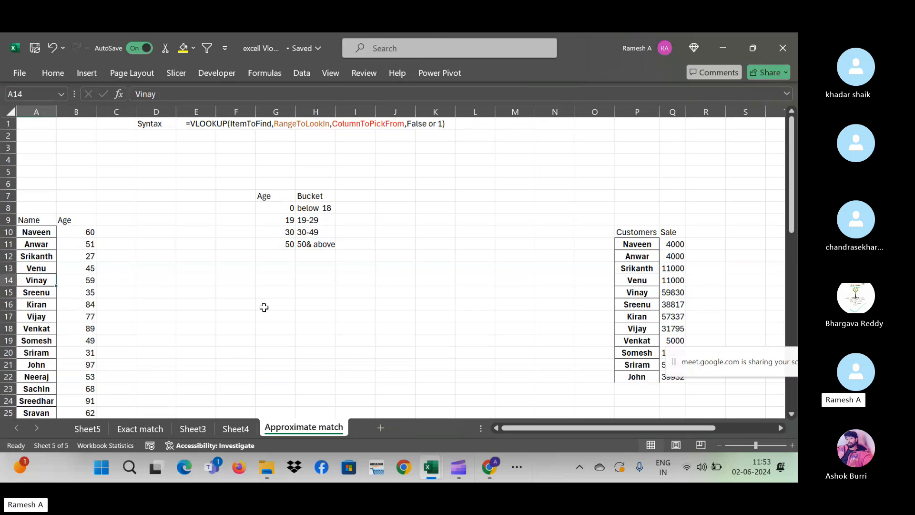
pyautogui.press('Up')
pyautogui.press('Up')
pyautogui.press('Down')
pyautogui.press('Down')
pyautogui.press('Down')
pyautogui.press('Down')
pyautogui.press('Up')
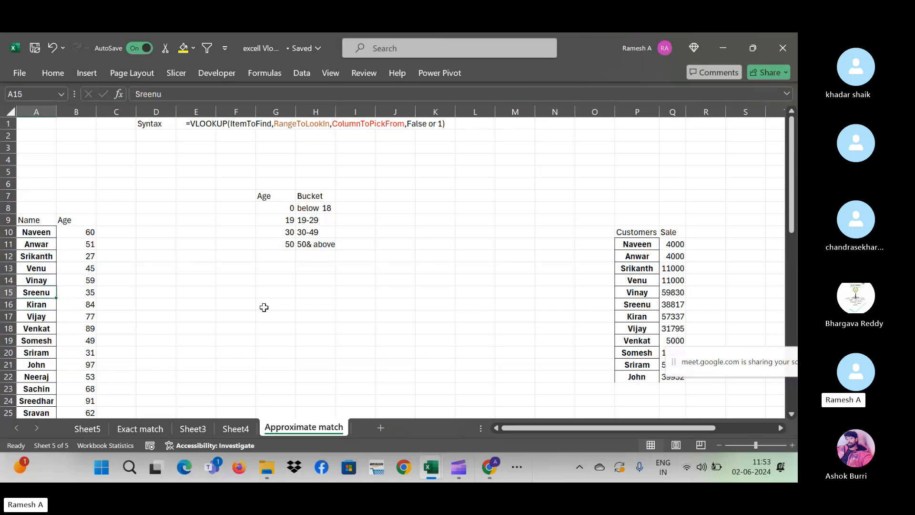
pyautogui.press('Up')
pyautogui.press('Up')
pyautogui.press('Up')
pyautogui.press('Right')
pyautogui.press('Up')
pyautogui.press('Up')
pyautogui.press('Down')
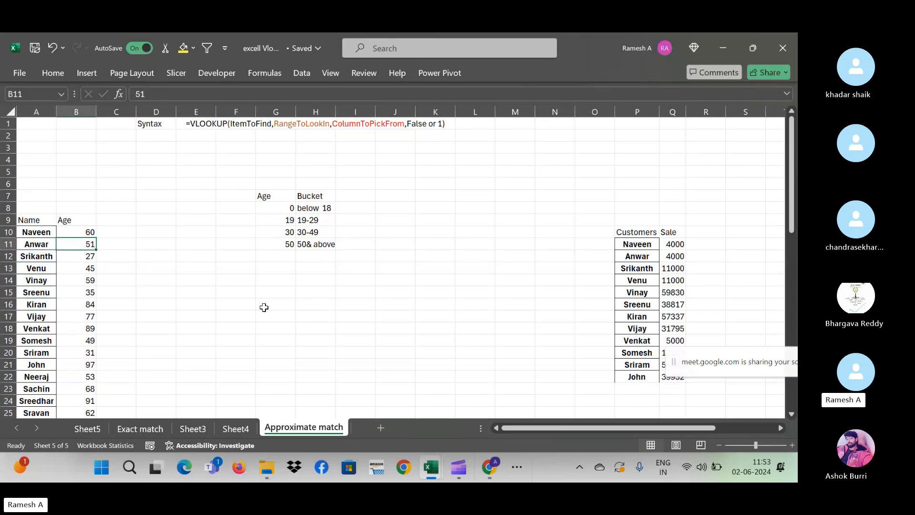
pyautogui.press('Up')
pyautogui.press('Up')
pyautogui.press('Down')
pyautogui.hotkey('ctrl', 'shift', 'Down')
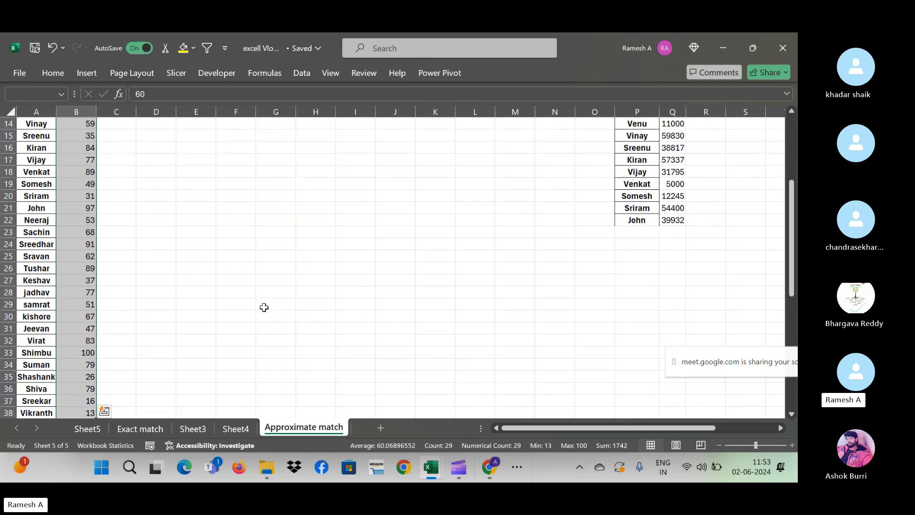
pyautogui.press('Up')
pyautogui.press('Left')
pyautogui.press('Down')
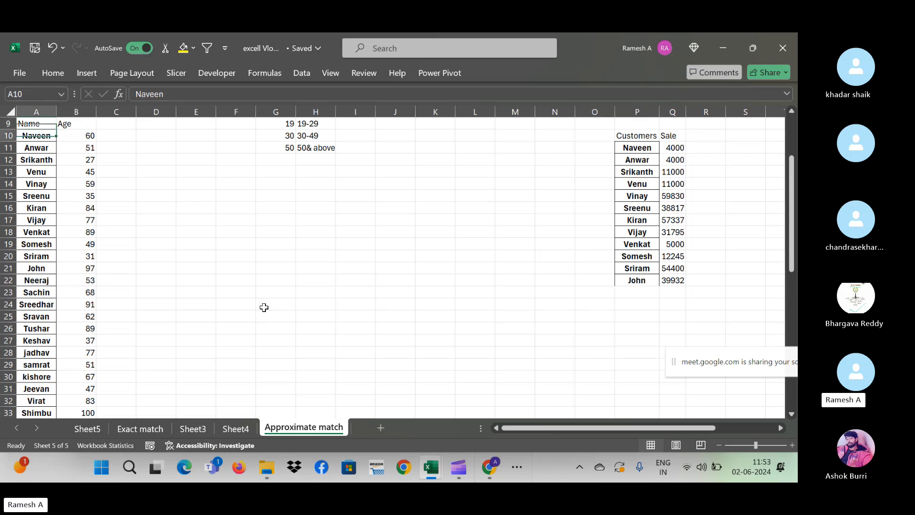
pyautogui.press('Right')
pyautogui.press('Up')
pyautogui.press('Up')
pyautogui.press('Up')
pyautogui.press('Up')
pyautogui.press('Up')
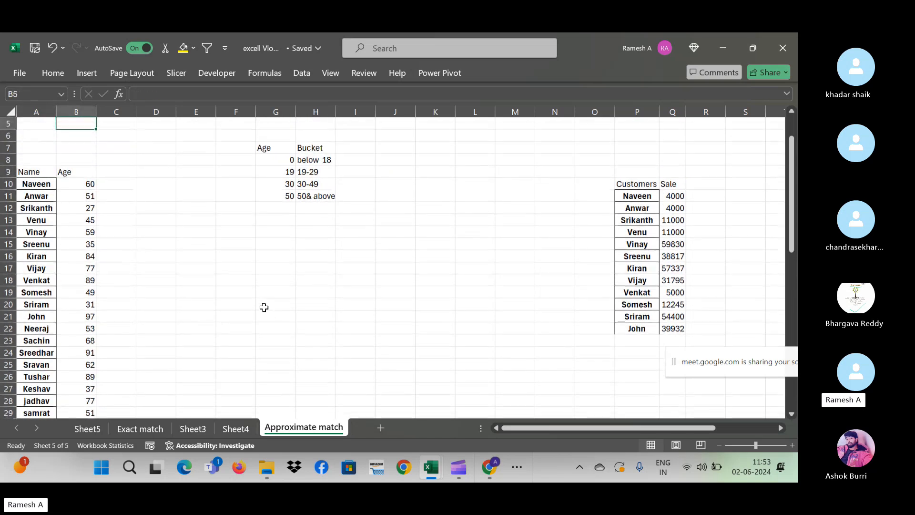
pyautogui.press('Down')
pyautogui.press('Down')
pyautogui.press('Down')
pyautogui.press('Down')
pyautogui.press('Down')
pyautogui.press('Down')
pyautogui.press('Left')
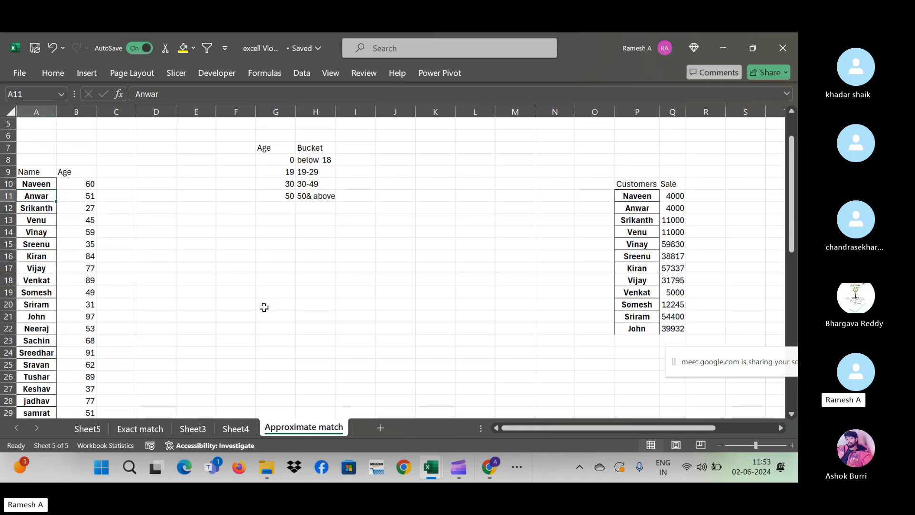
pyautogui.press('Right')
pyautogui.press('Right')
pyautogui.press('Left')
pyautogui.press('Right')
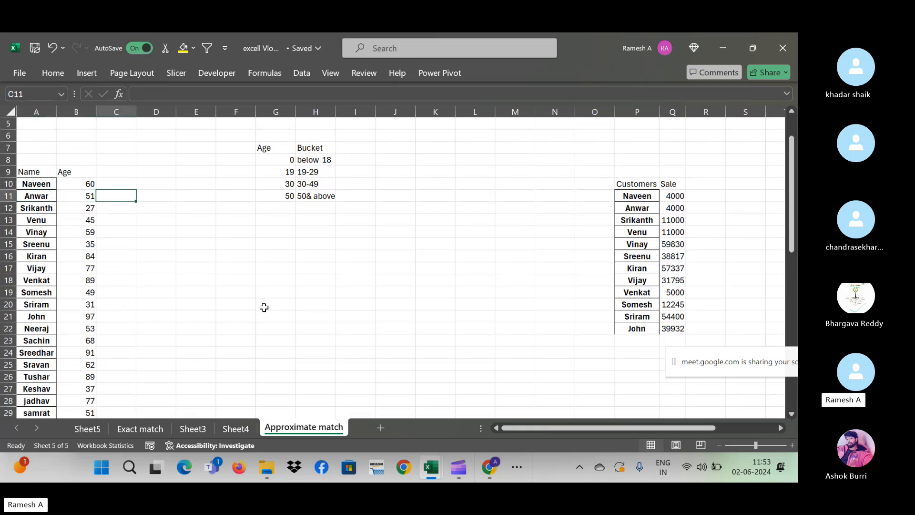
pyautogui.press('Down')
pyautogui.press('Left')
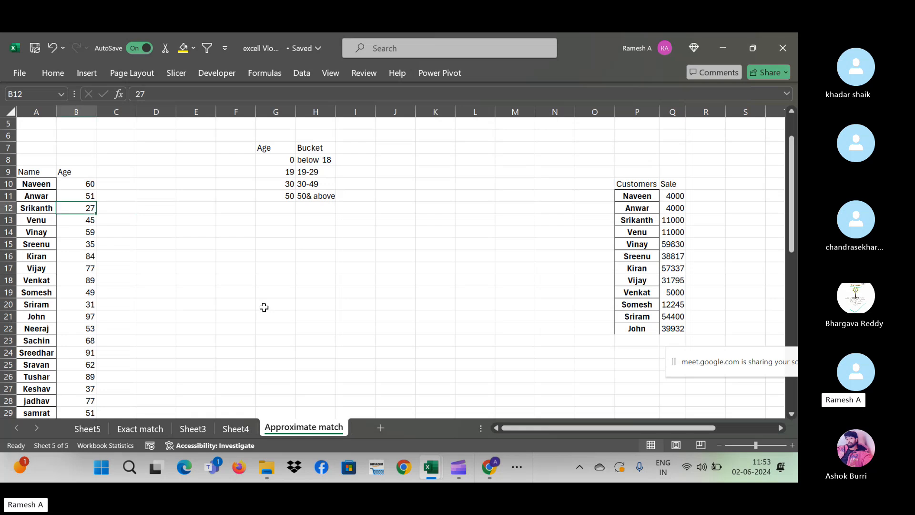
pyautogui.press('Right')
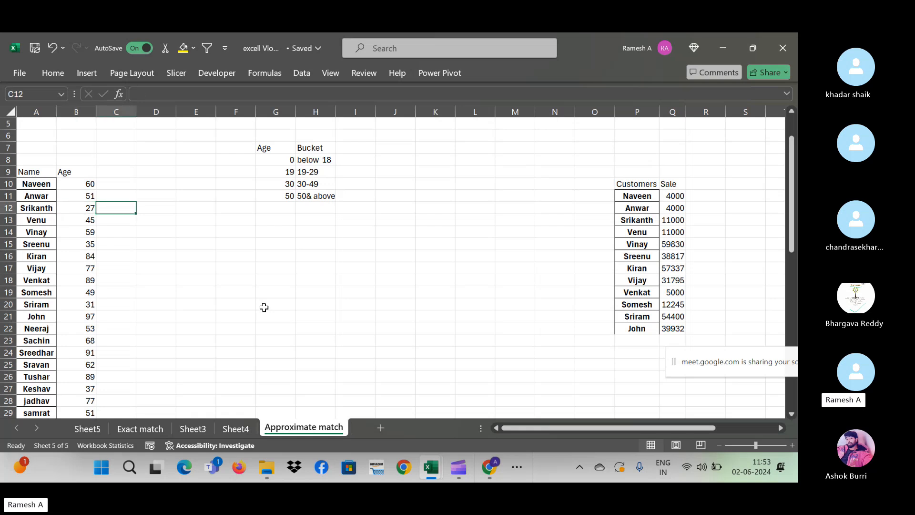
pyautogui.press('Left')
pyautogui.press('Right')
pyautogui.press('Left')
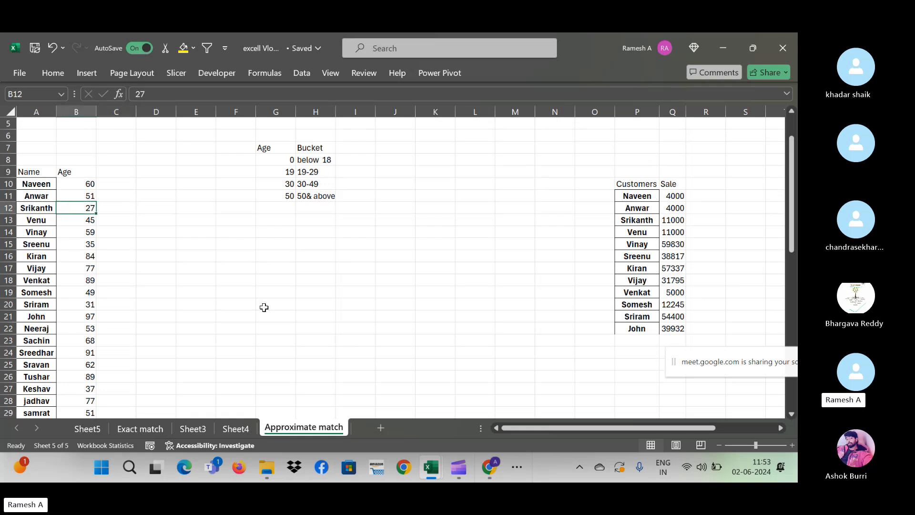
pyautogui.press('Right')
pyautogui.press('Up')
pyautogui.press('Up')
pyautogui.press('Up')
pyautogui.press('Up')
pyautogui.press('Up')
pyautogui.press('Up')
pyautogui.press('Up')
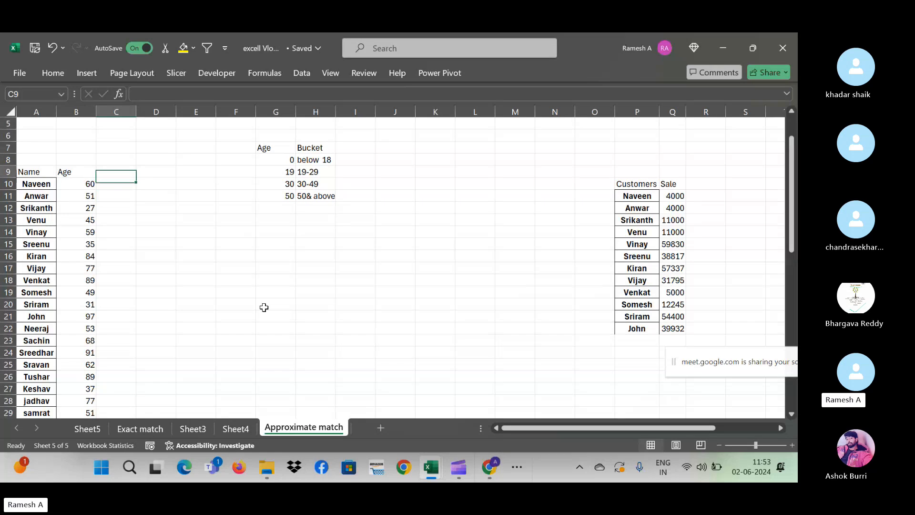
pyautogui.press('Up')
pyautogui.press('Up')
pyautogui.press('Up')
pyautogui.press('Up')
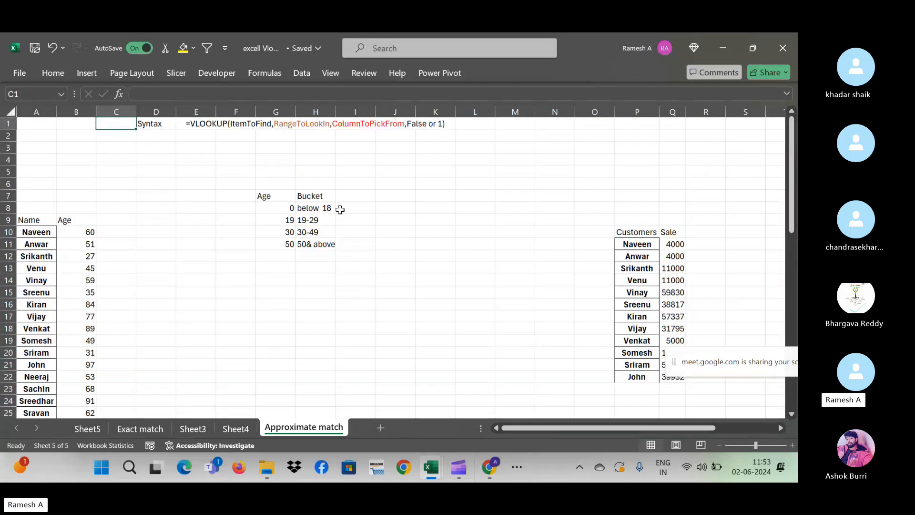
pyautogui.click(328, 208)
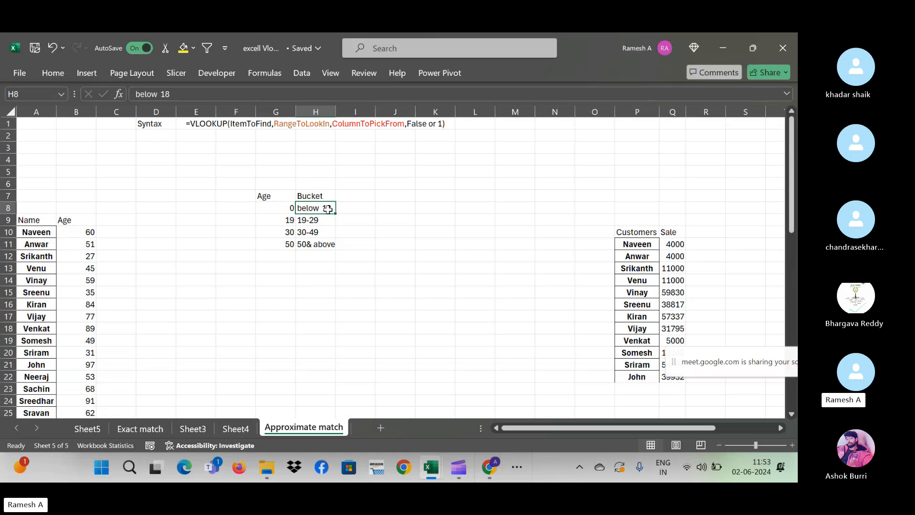
pyautogui.press('Down')
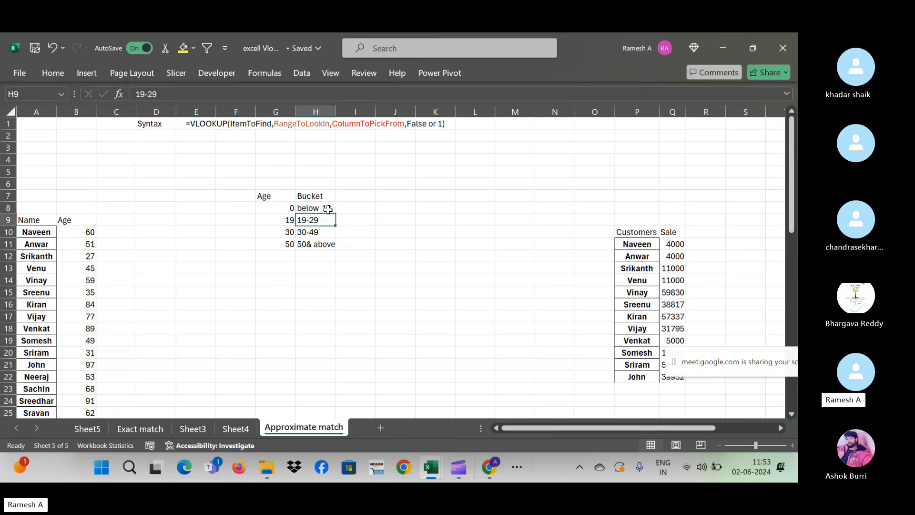
pyautogui.press('Down')
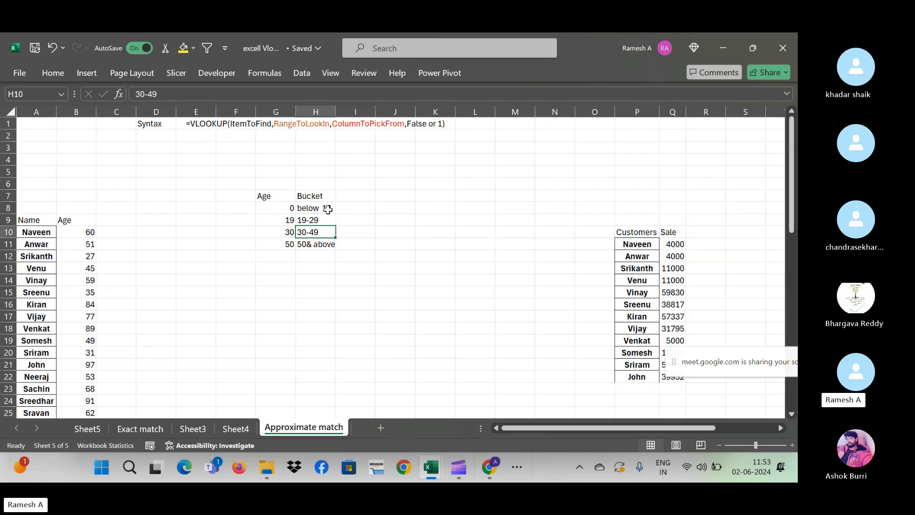
pyautogui.press('Down')
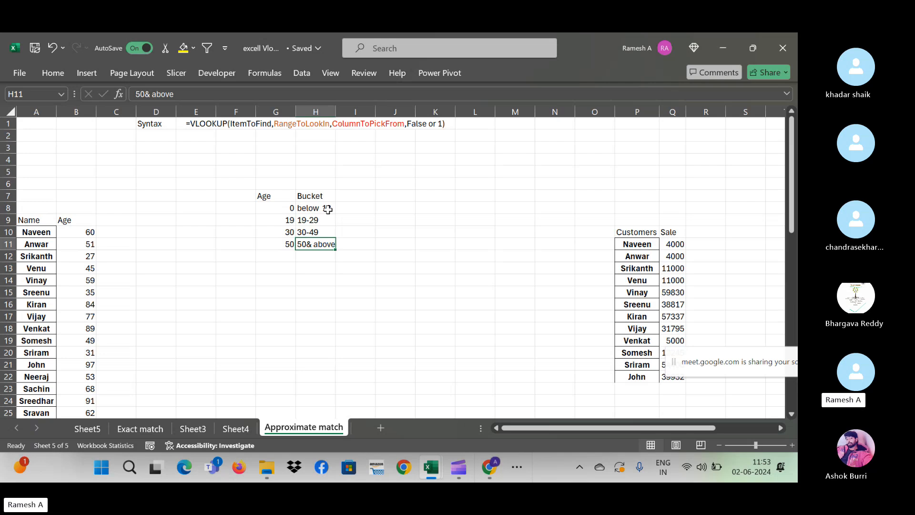
pyautogui.press('Up')
pyautogui.press('Up')
pyautogui.press('Up')
pyautogui.press('Down')
pyautogui.press('Up')
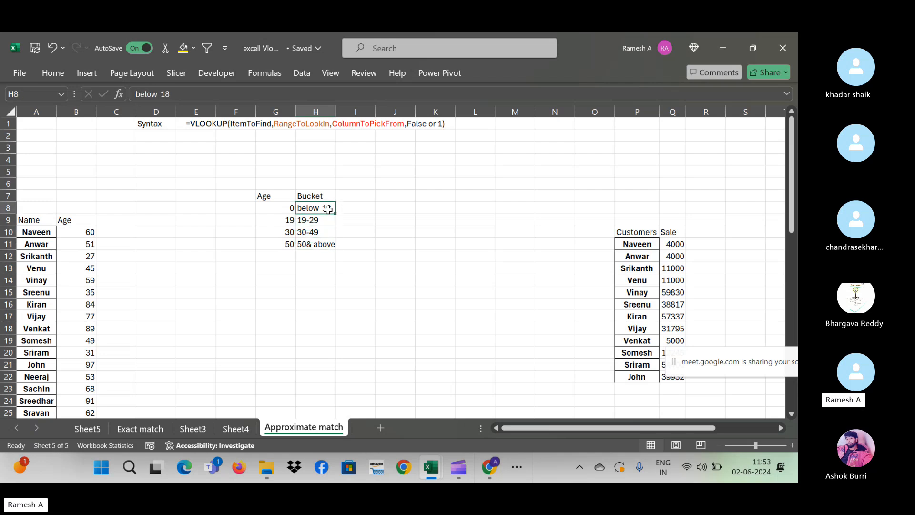
pyautogui.hotkey('ctrl', 'shift', 'Down')
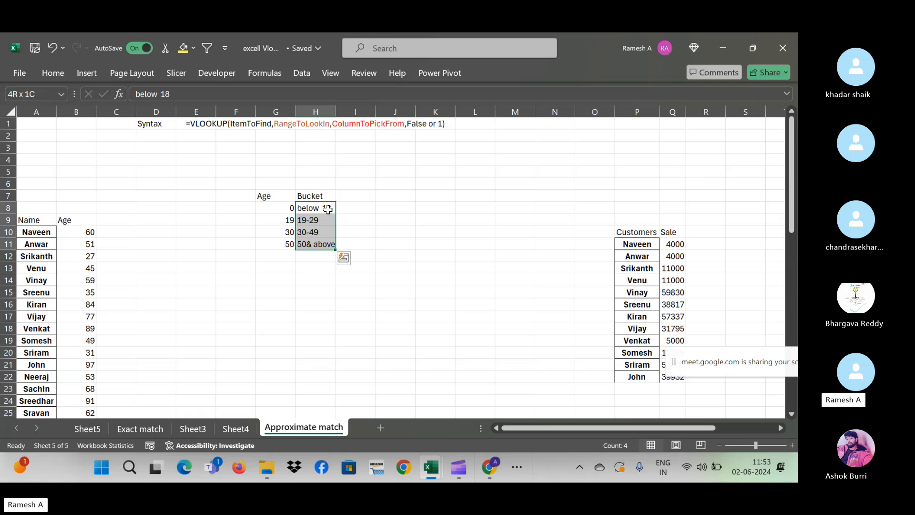
pyautogui.press('Left')
pyautogui.press('Left')
pyautogui.press('Left')
pyautogui.press('Left')
pyautogui.press('Left')
pyautogui.press('Left')
pyautogui.press('Left')
pyautogui.press('Down')
pyautogui.press('Down')
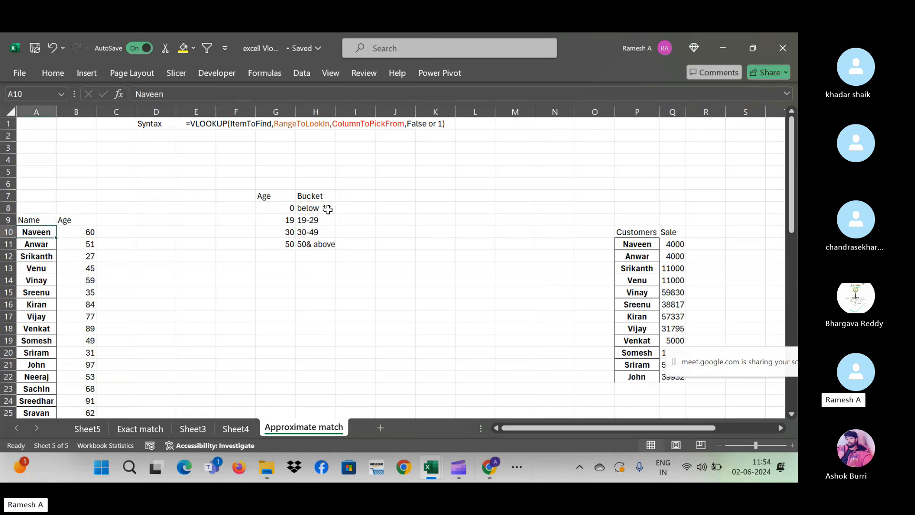
pyautogui.hotkey('ctrl', 'Down')
pyautogui.hotkey('ctrl', 'Up')
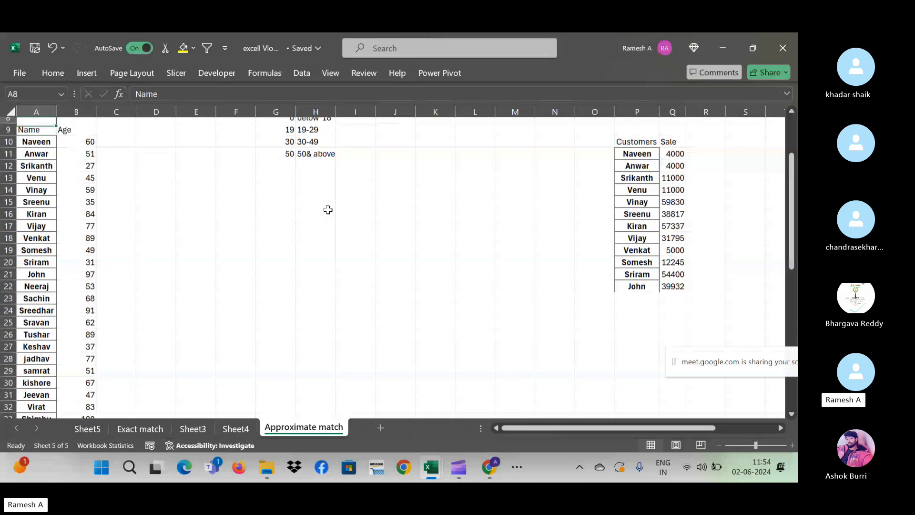
pyautogui.press('Up')
pyautogui.press('Up')
pyautogui.press('Up')
pyautogui.press('Up')
pyautogui.press('Up')
pyautogui.press('Up')
pyautogui.press('Up')
pyautogui.press('Down')
pyautogui.press('Down')
pyautogui.press('Down')
pyautogui.press('Down')
pyautogui.press('Down')
pyautogui.press('Down')
pyautogui.press('Down')
pyautogui.press('Down')
pyautogui.press('Down')
pyautogui.press('Right')
pyautogui.press('Down')
pyautogui.press('Down')
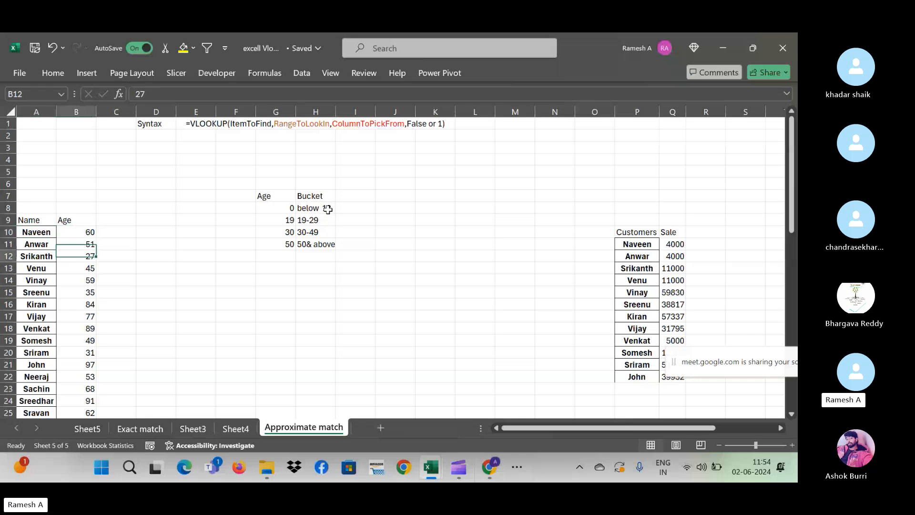
pyautogui.press('Down')
pyautogui.press('Down')
pyautogui.press('Down')
pyautogui.press('Down')
pyautogui.press('Down')
pyautogui.press('Down')
pyautogui.press('Down')
pyautogui.press('Down')
pyautogui.press('Down')
pyautogui.press('Down')
pyautogui.press('Down')
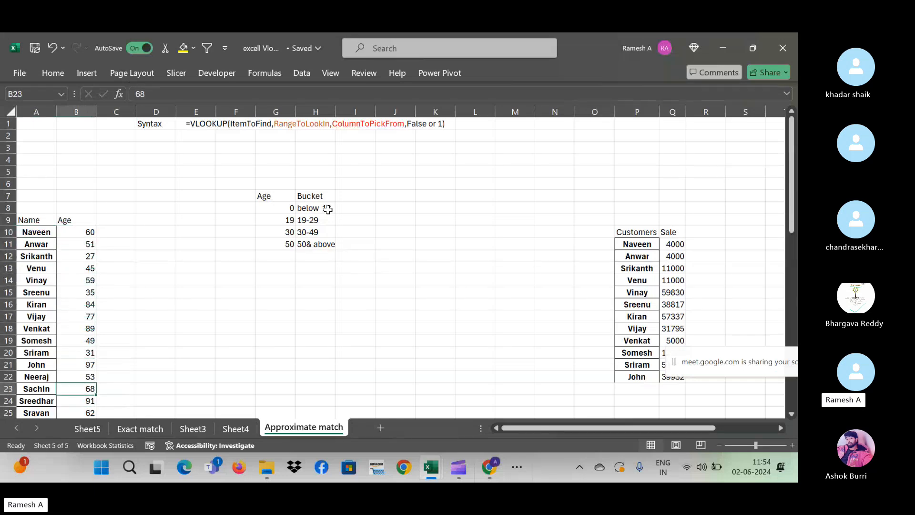
pyautogui.press('Down')
pyautogui.press('Down')
pyautogui.press('Down')
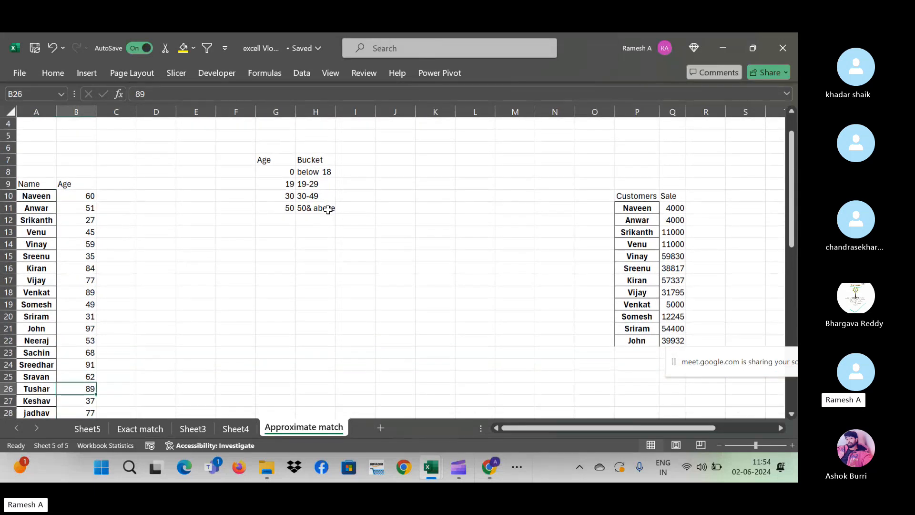
pyautogui.press('Up')
pyautogui.press('Up')
pyautogui.press('Up')
pyautogui.press('Up')
pyautogui.press('Up')
pyautogui.press('Up')
pyautogui.press('Up')
pyautogui.press('Up')
pyautogui.press('Up')
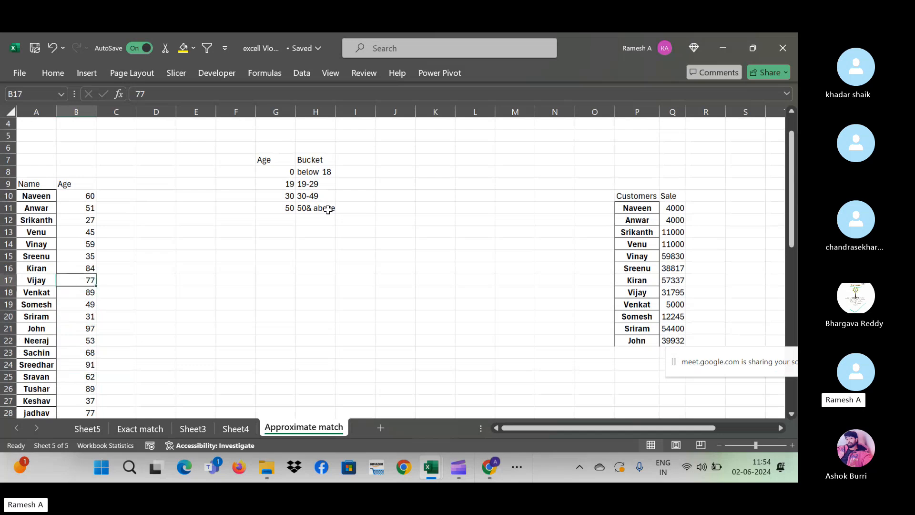
pyautogui.press('Up')
pyautogui.press('Up')
pyautogui.press('Up')
pyautogui.press('Up')
pyautogui.press('Up')
pyautogui.press('Up')
pyautogui.press('Up')
pyautogui.press('Right')
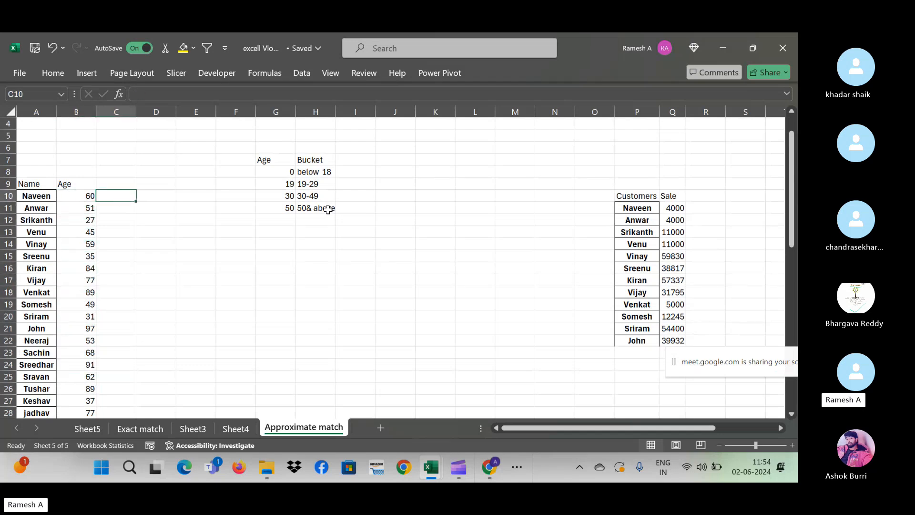
pyautogui.press('Down')
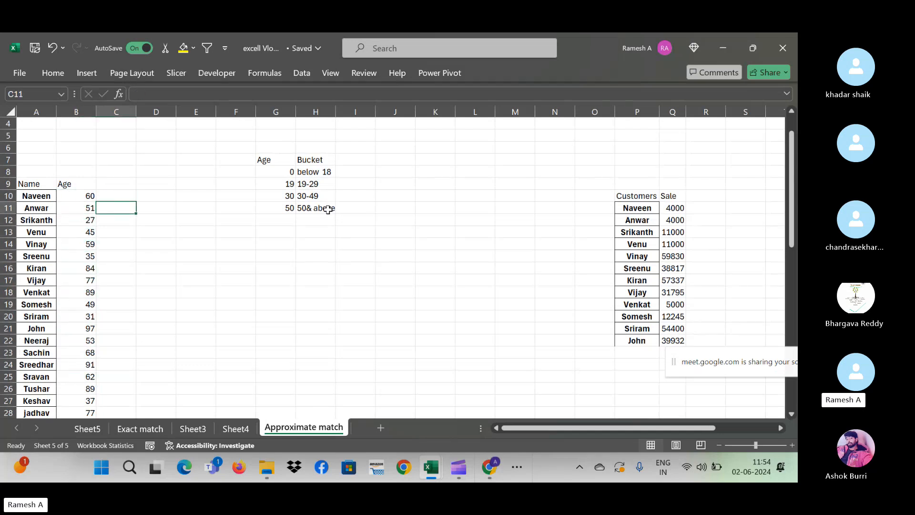
pyautogui.press('Down')
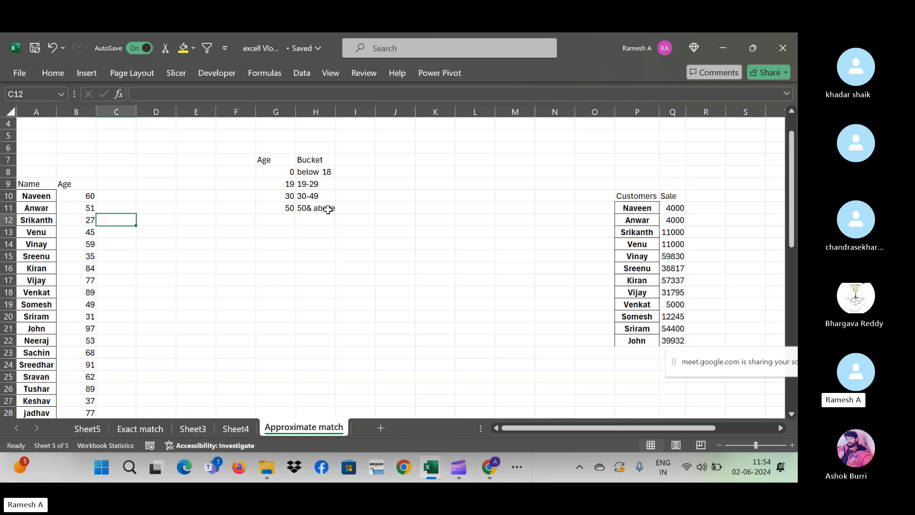
pyautogui.press('Up')
pyautogui.press('Left')
pyautogui.press('Left')
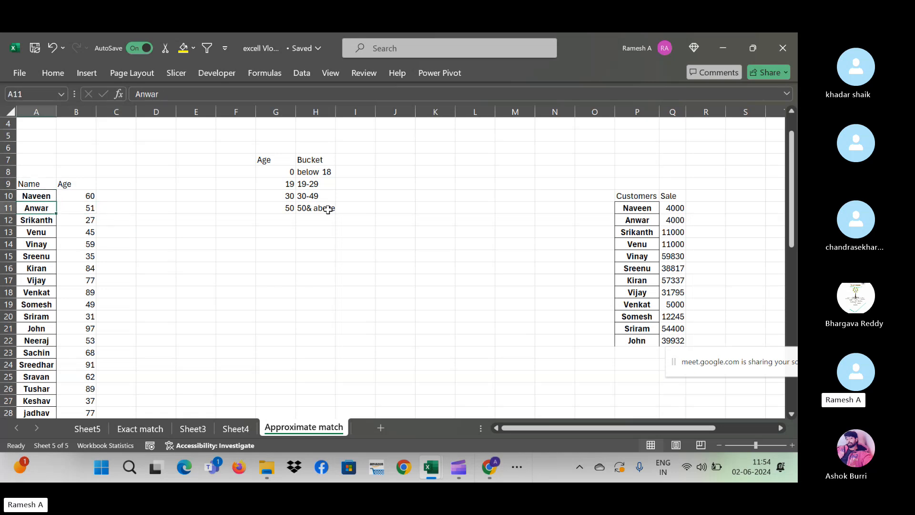
pyautogui.hotkey('ctrl', 'shift', 'Down')
pyautogui.hotkey('ctrl', 'Up')
pyautogui.press('Down')
pyautogui.press('Right')
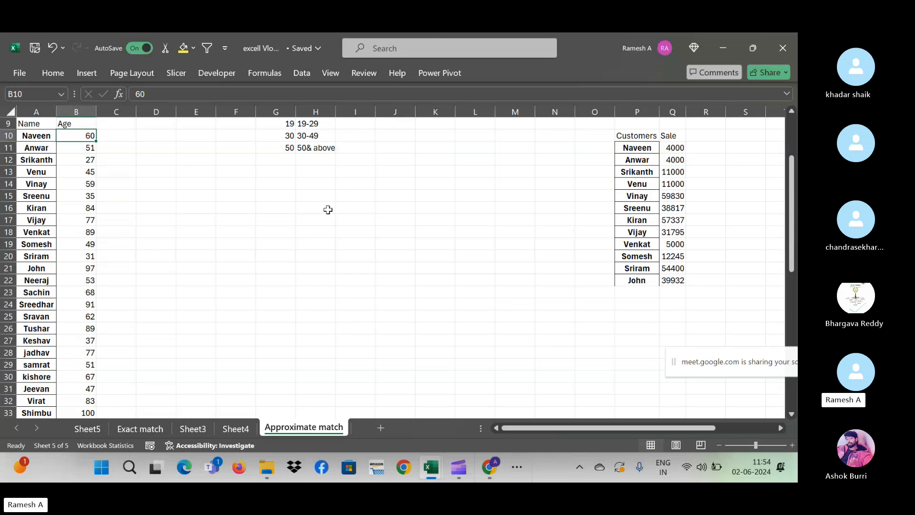
pyautogui.hotkey('ctrl', 'Up')
pyautogui.hotkey('ctrl', 'Up')
pyautogui.press('Down')
pyautogui.press('Down')
pyautogui.press('Down')
pyautogui.press('Down')
pyautogui.press('Down')
pyautogui.press('Down')
pyautogui.press('Down')
pyautogui.press('Down')
pyautogui.press('Right')
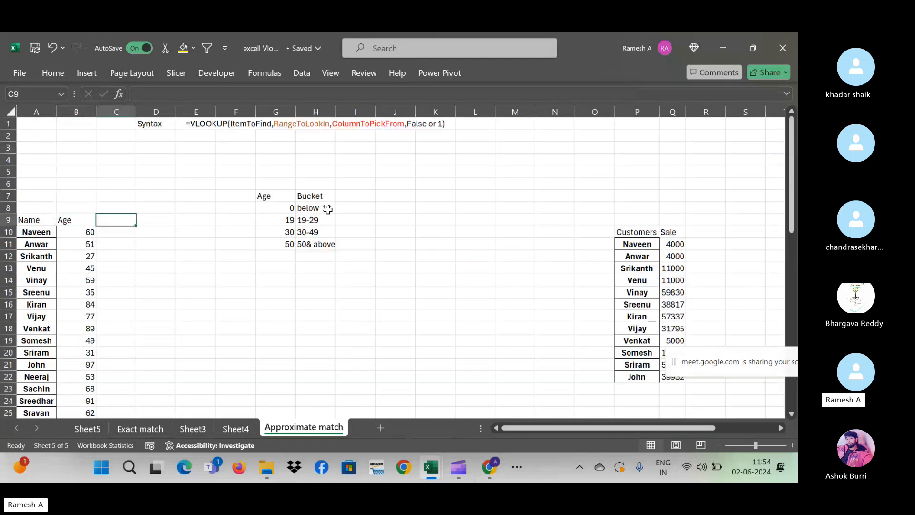
pyautogui.write('Bucket')
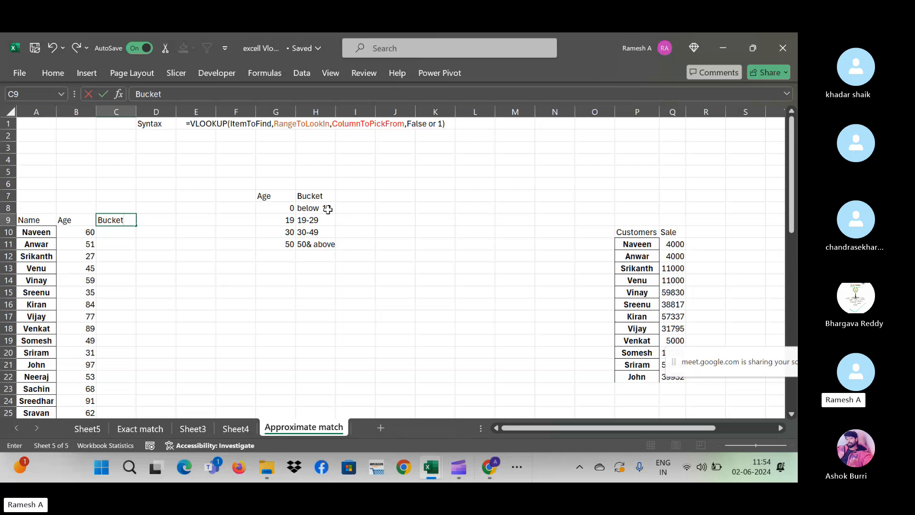
pyautogui.press('Return')
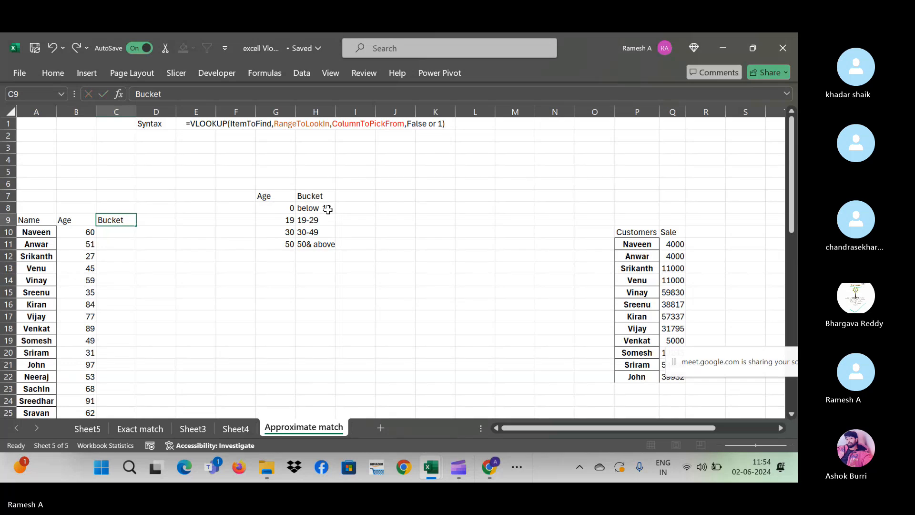
pyautogui.press('Left')
pyautogui.press('Up')
pyautogui.press('Down')
pyautogui.press('Left')
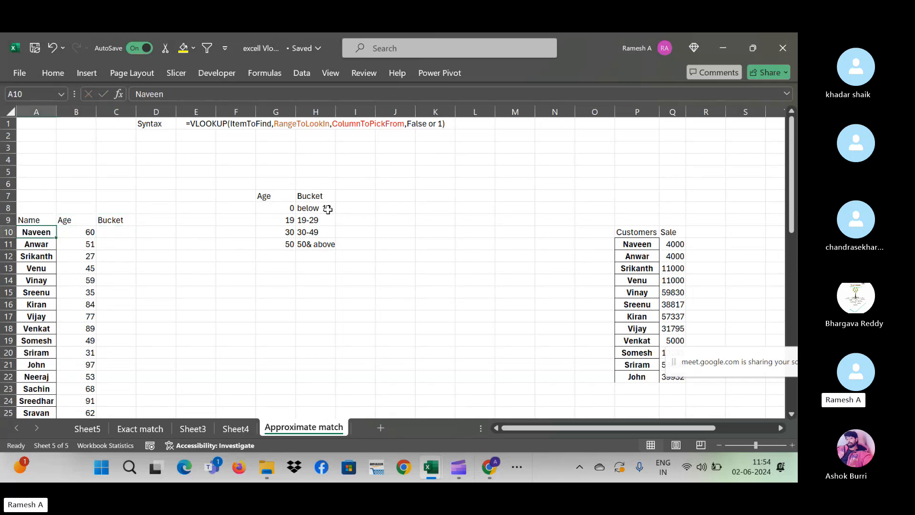
pyautogui.press('Right')
pyautogui.press('Right')
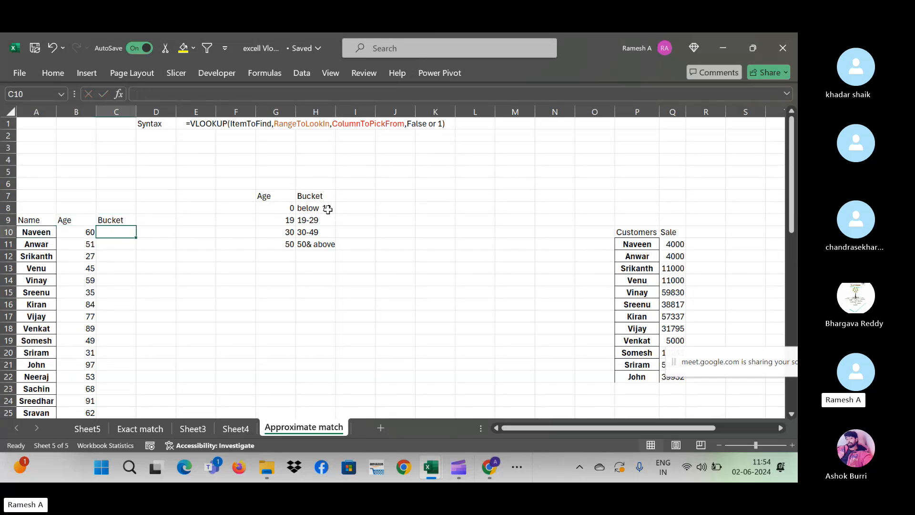
pyautogui.press('Left')
pyautogui.press('Right')
pyautogui.write('=')
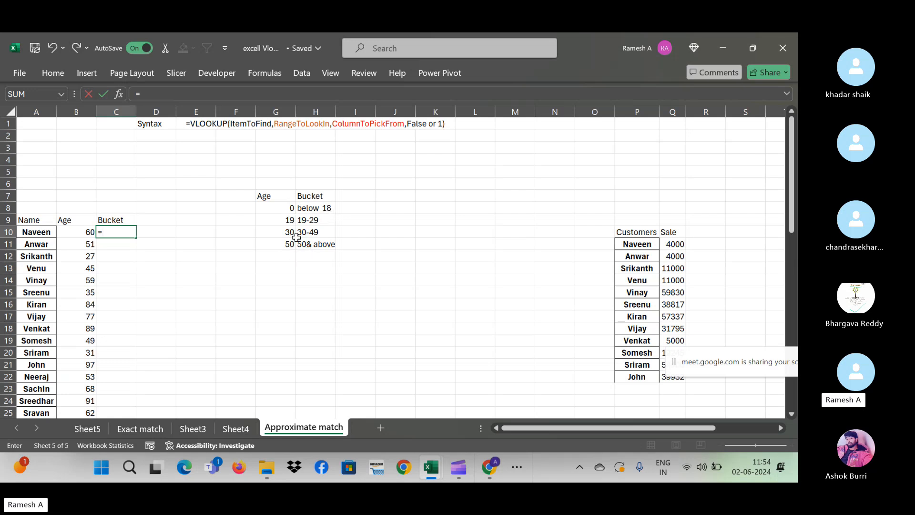
pyautogui.press('Escape')
pyautogui.click(289, 205)
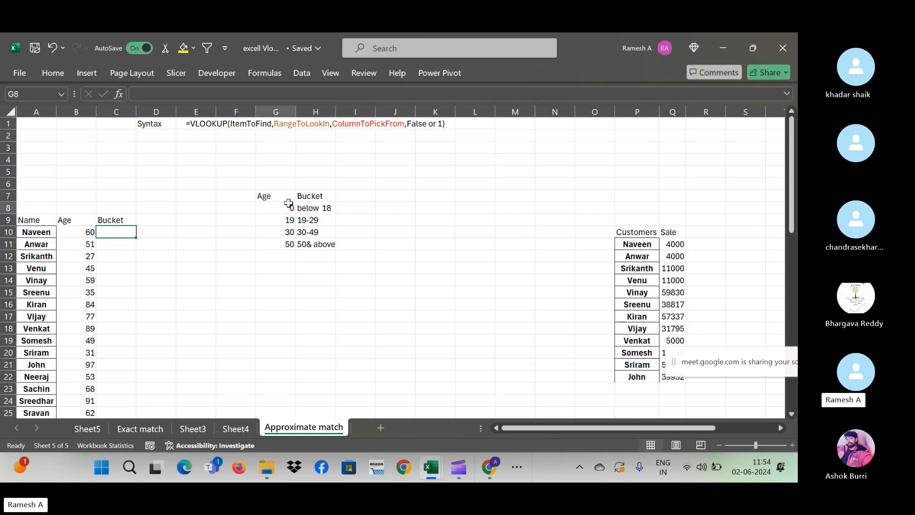
pyautogui.click(324, 209)
pyautogui.click(288, 222)
pyautogui.click(308, 222)
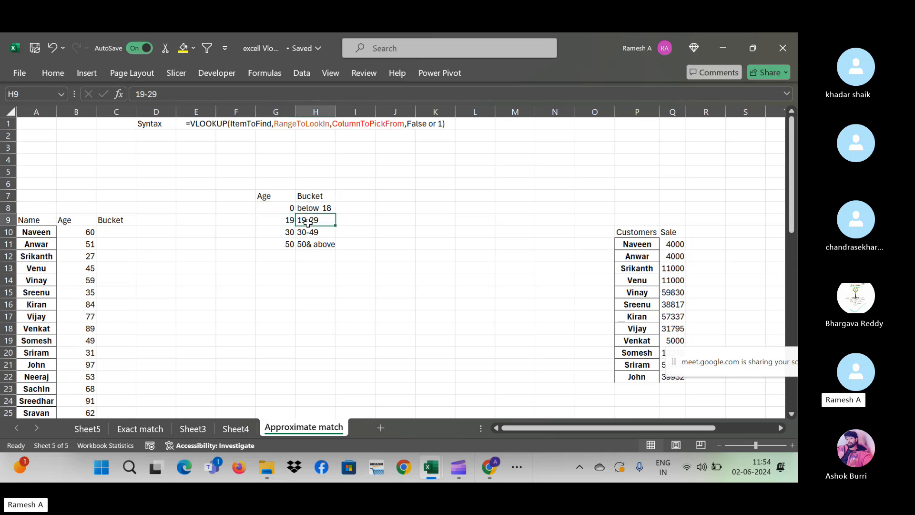
pyautogui.click(290, 222)
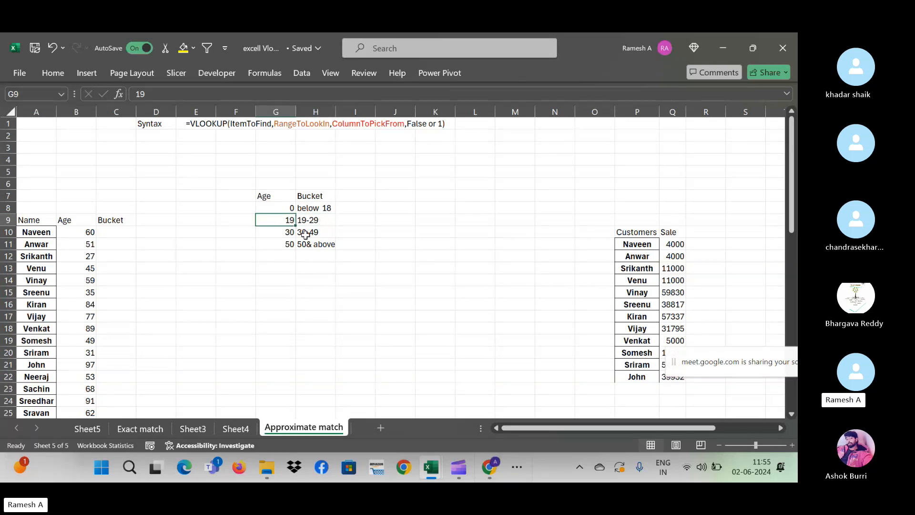
pyautogui.click(287, 232)
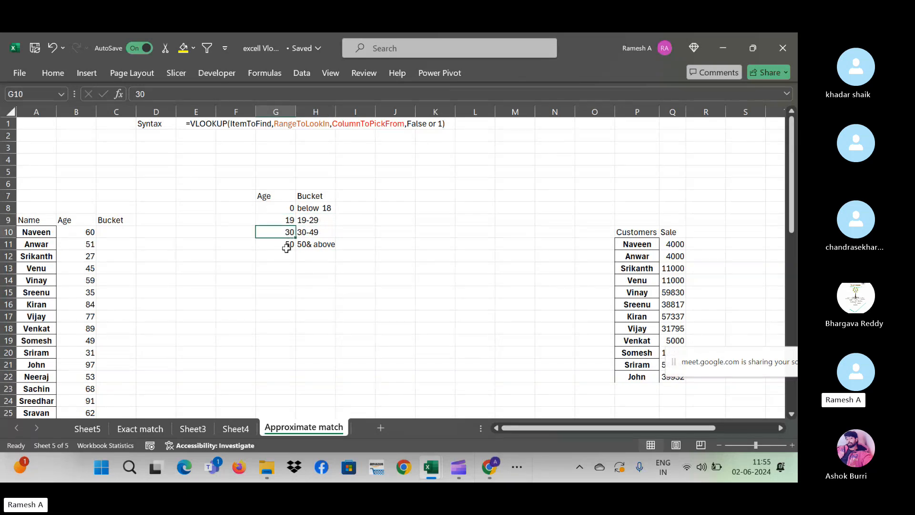
pyautogui.click(287, 247)
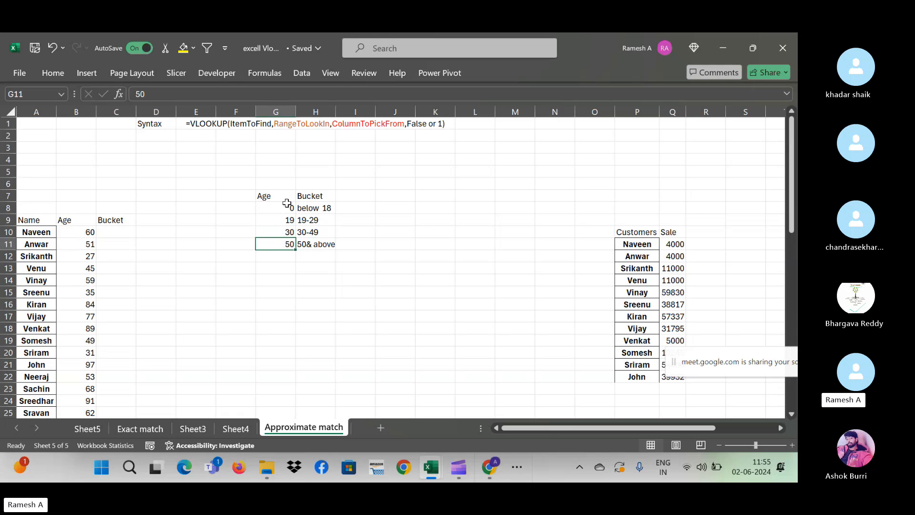
pyautogui.moveTo(286, 203); pyautogui.dragTo(286, 244)
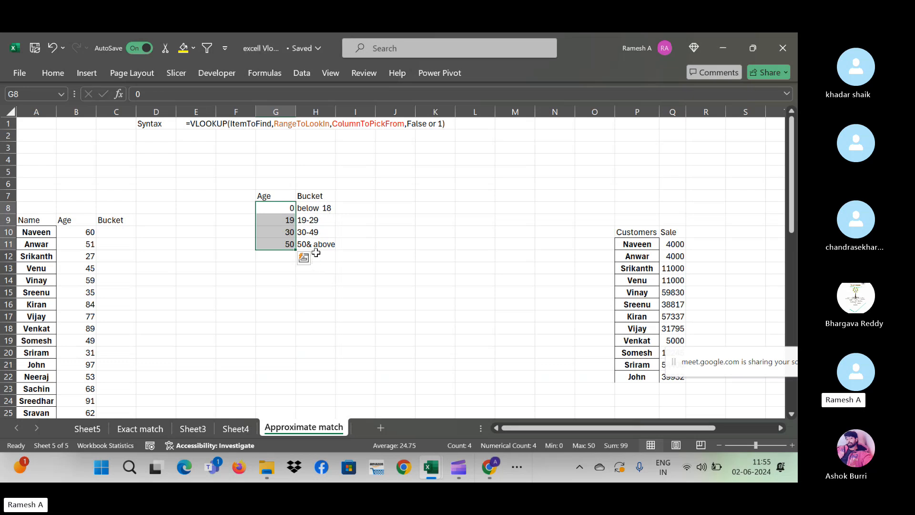
pyautogui.click(114, 232)
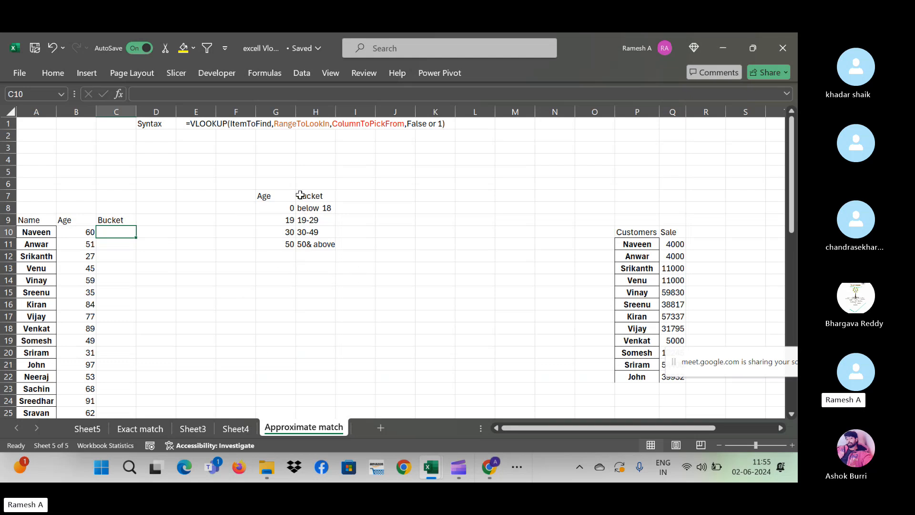
# - In C10, VLOOKUP age B10 in G7:H11, returning column 2, so age 60 shows 50& above
pyautogui.write('=vlo')
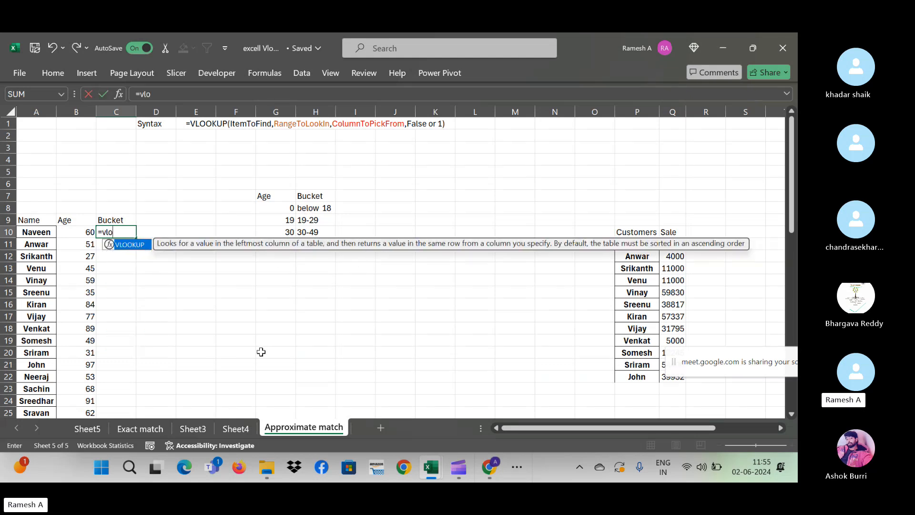
pyautogui.write('okup(')
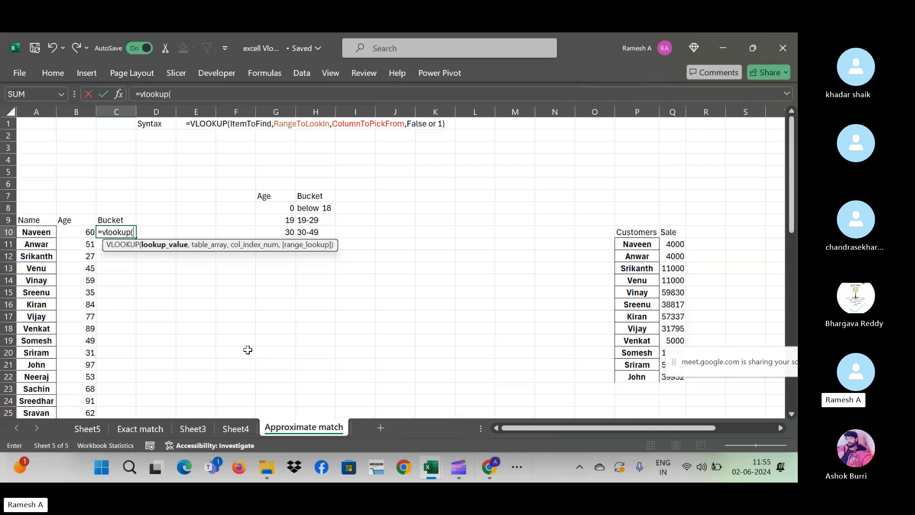
pyautogui.click(83, 231)
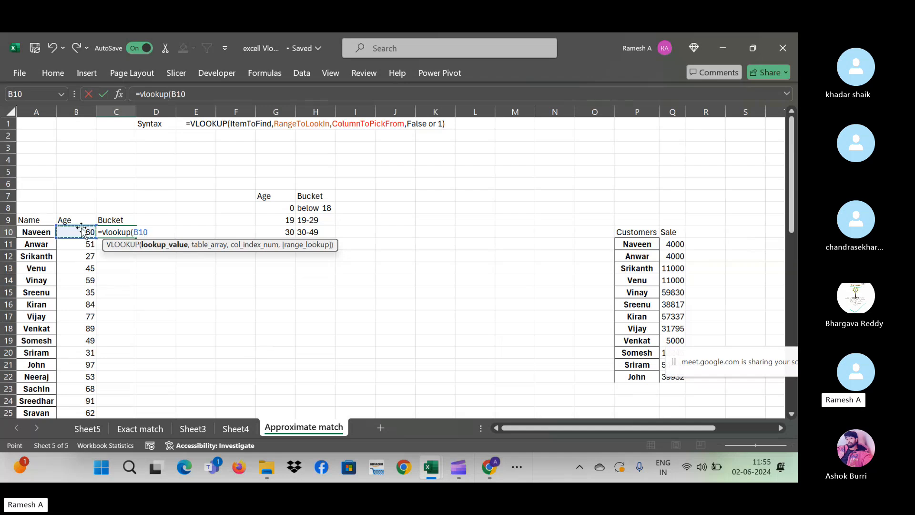
pyautogui.write(',')
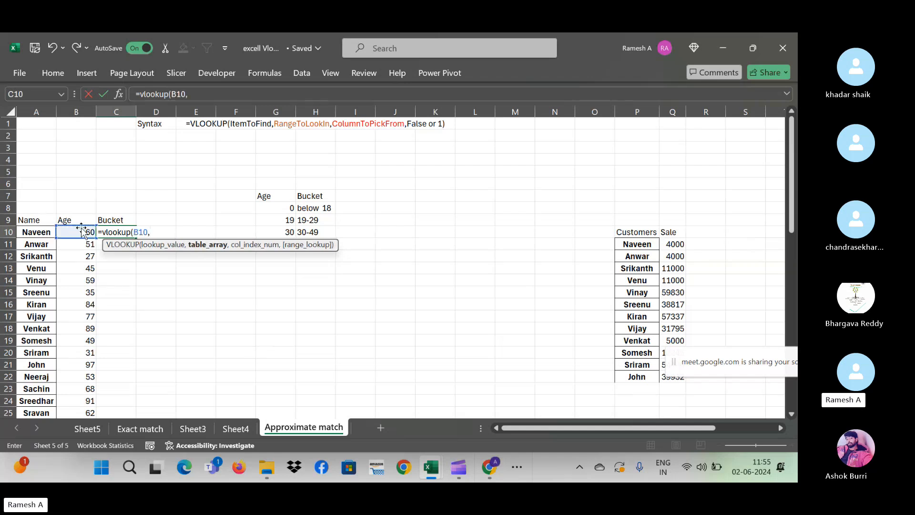
pyautogui.click(283, 197)
pyautogui.moveTo(283, 198); pyautogui.dragTo(334, 236)
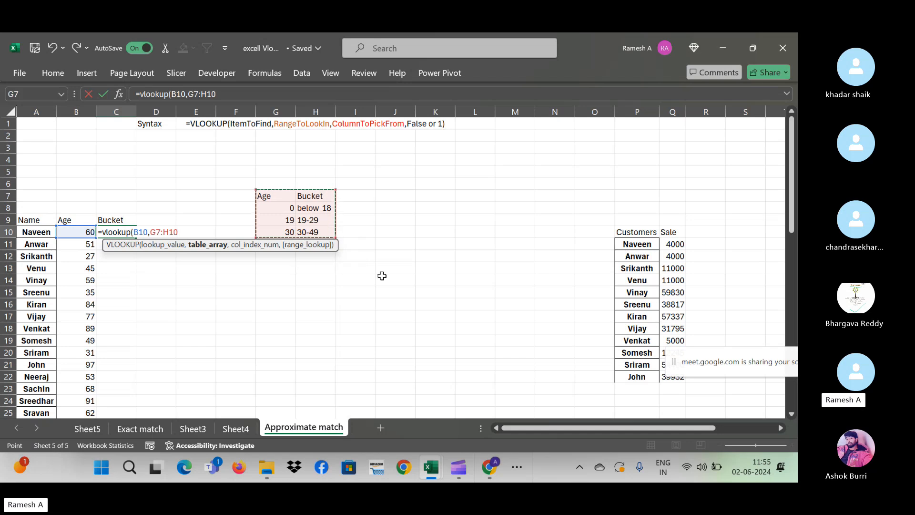
pyautogui.moveTo(105, 249); pyautogui.dragTo(116, 315)
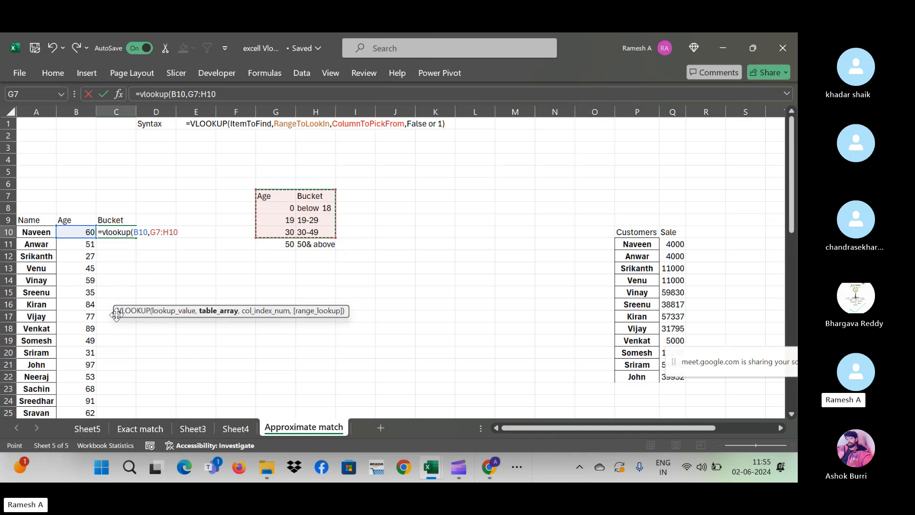
pyautogui.moveTo(277, 197); pyautogui.dragTo(310, 238)
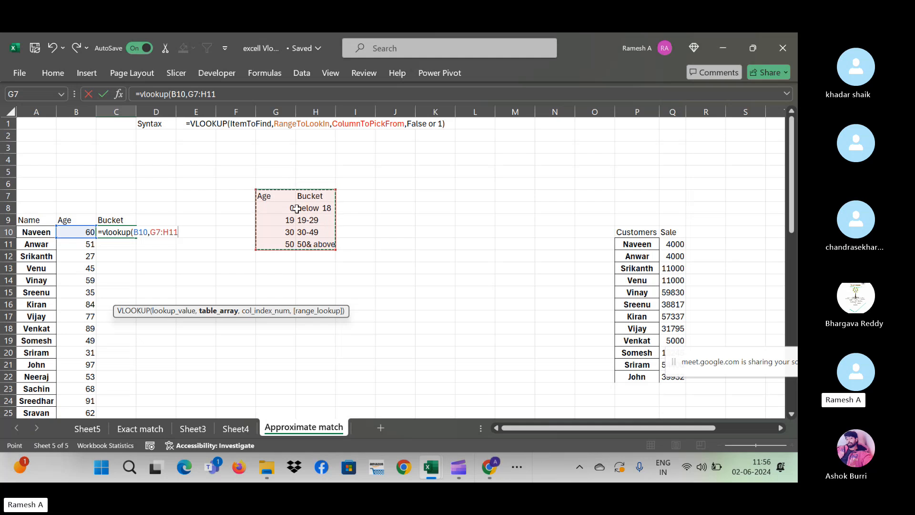
pyautogui.write(',')
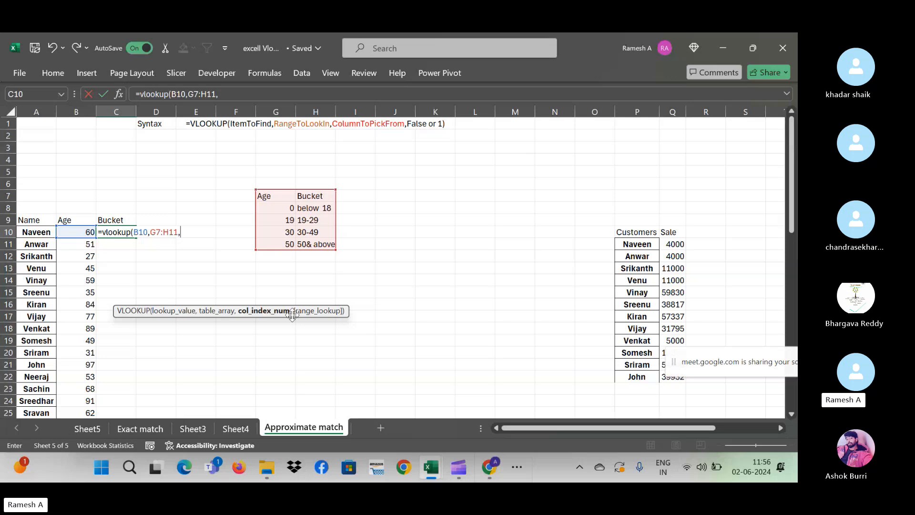
pyautogui.write('2,0')
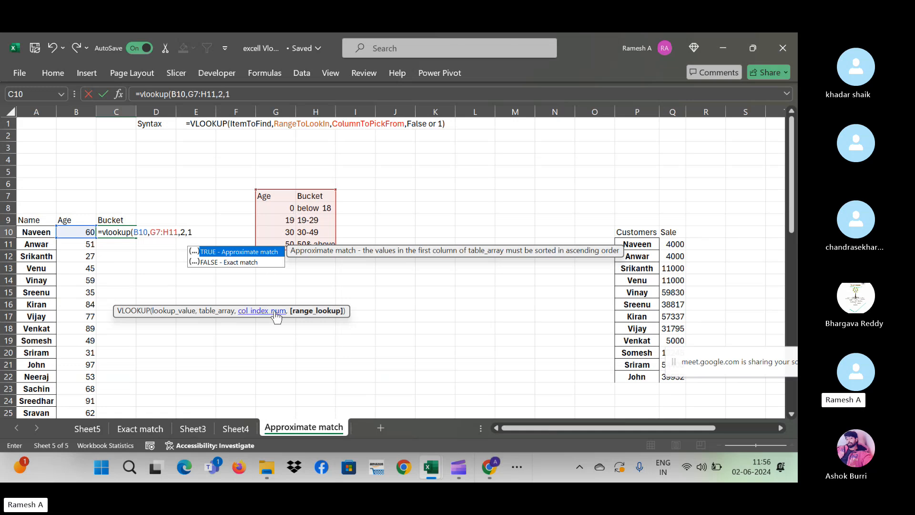
pyautogui.write(')')
pyautogui.hotkey('ctrl', 'Return')
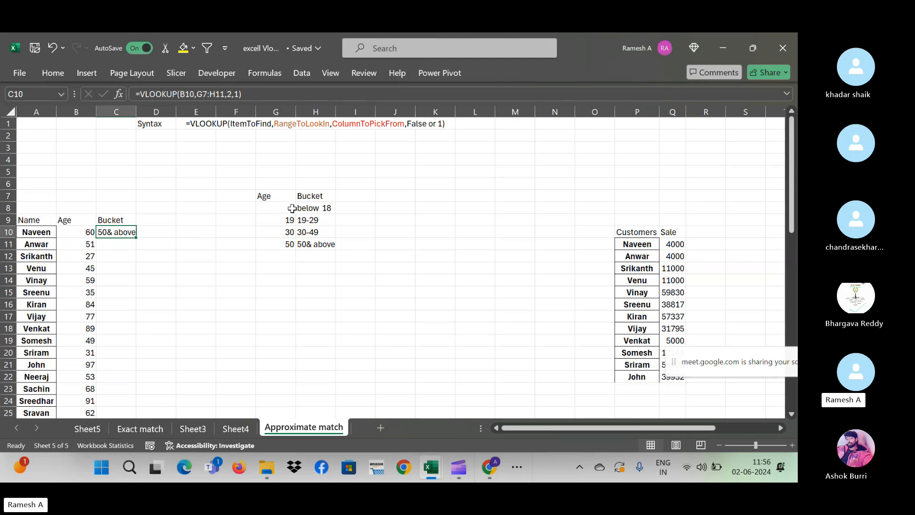
pyautogui.click(88, 235)
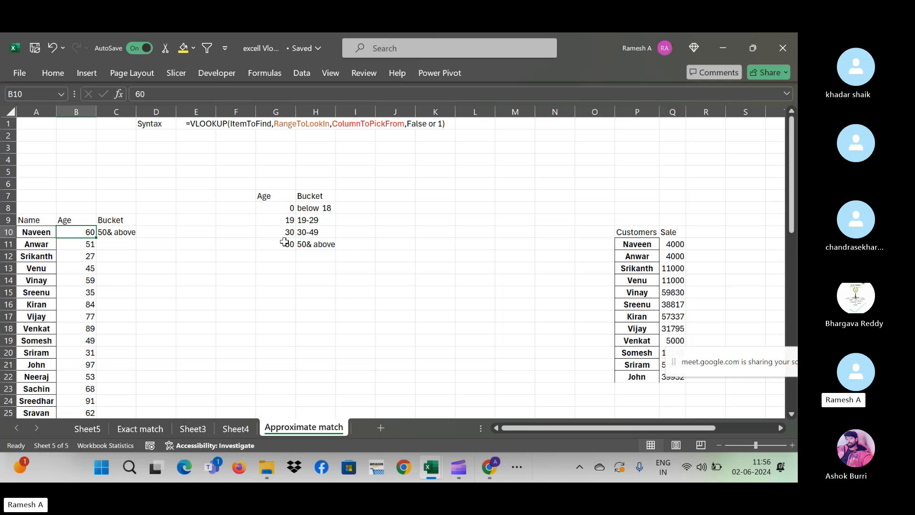
pyautogui.click(283, 207)
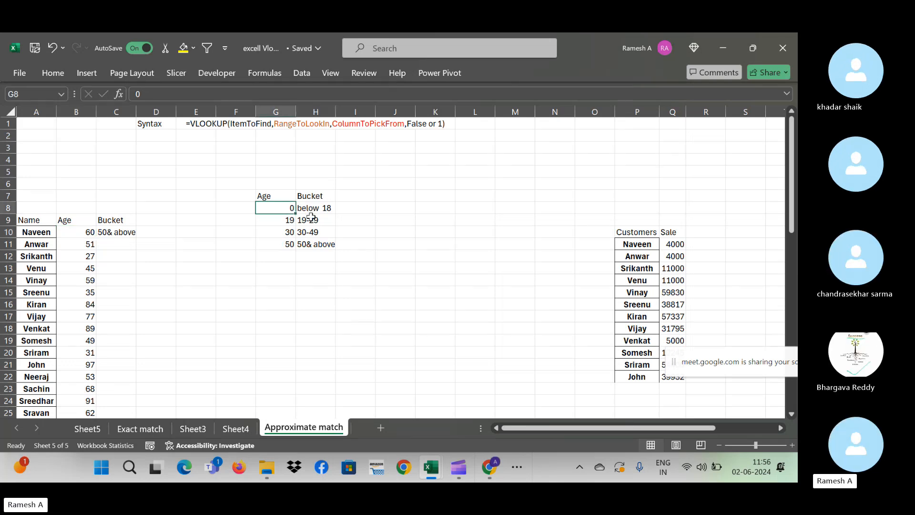
pyautogui.click(288, 220)
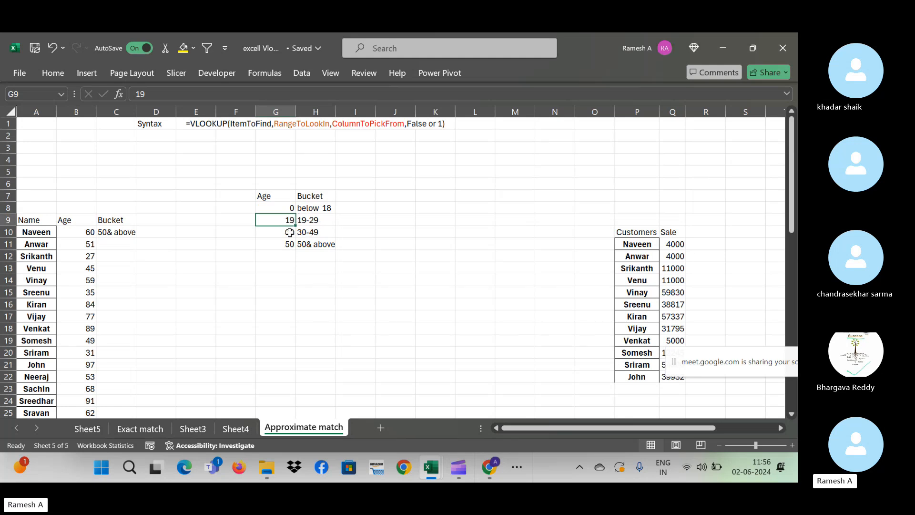
pyautogui.click(289, 232)
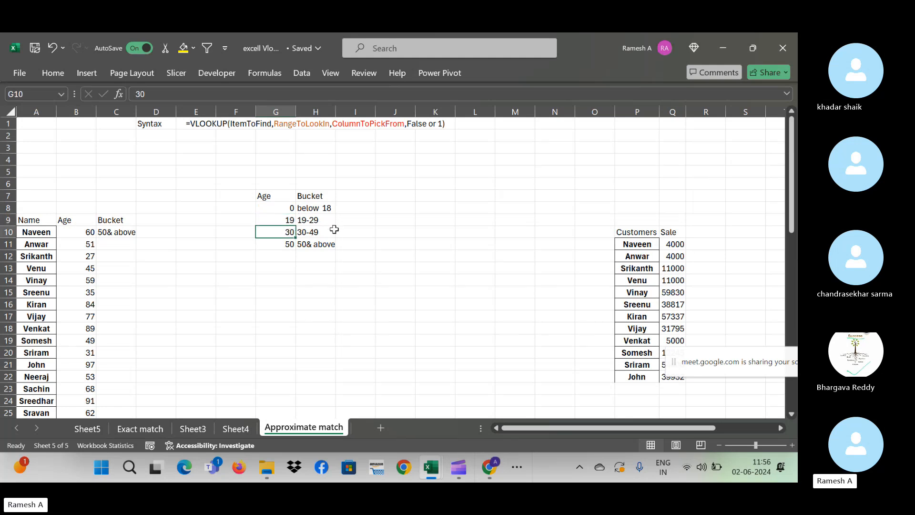
pyautogui.click(289, 253)
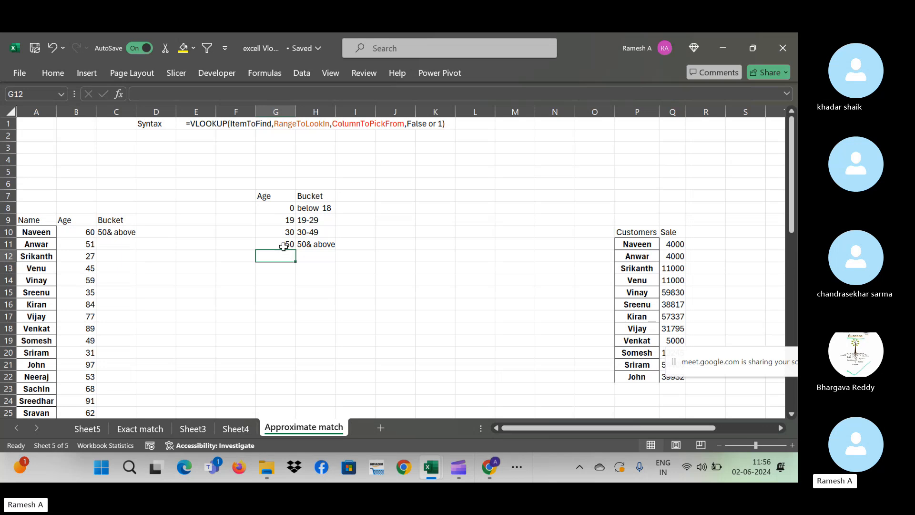
pyautogui.click(312, 243)
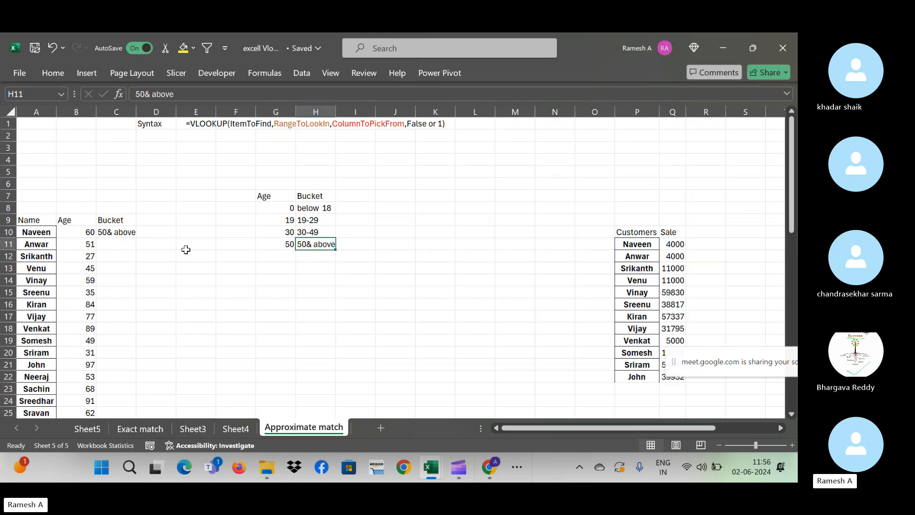
pyautogui.click(130, 237)
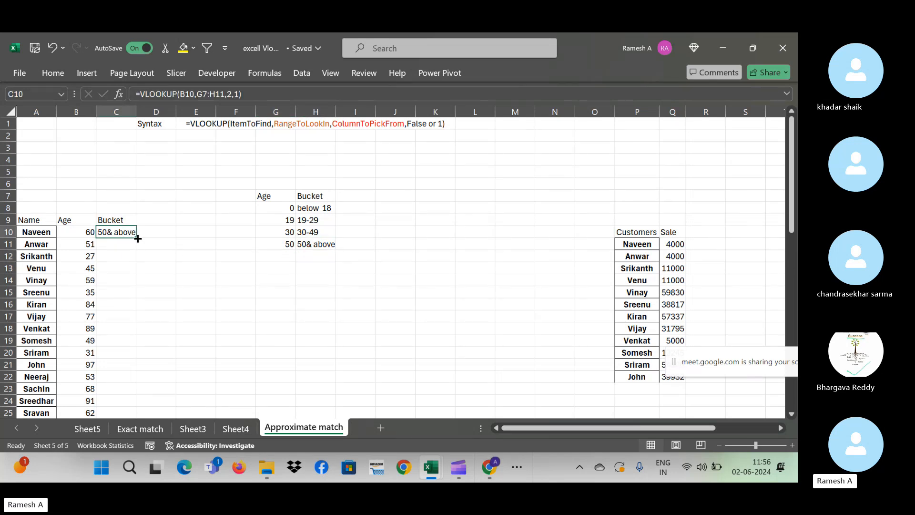
# - Change C10's range to absolute $G$7:$H$11 and fill the formula down the Bucket column
pyautogui.doubleClick(137, 238)
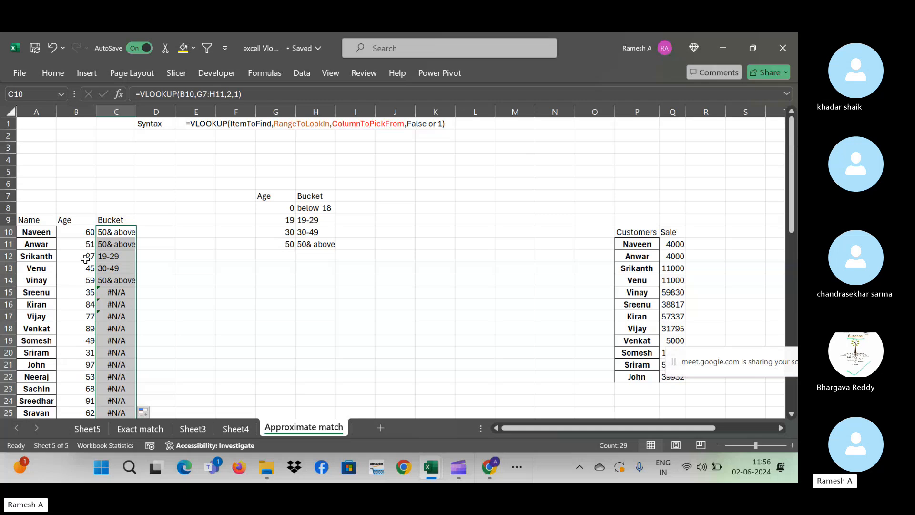
pyautogui.click(85, 258)
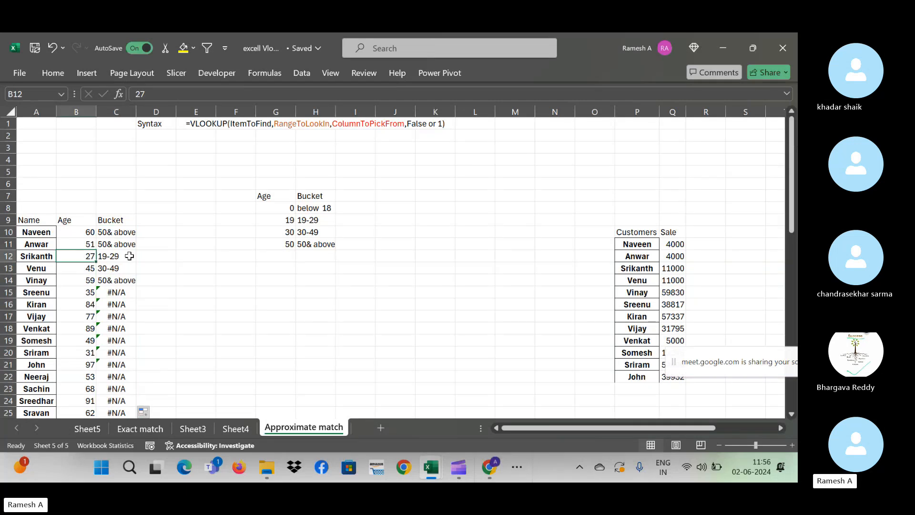
pyautogui.click(117, 232)
pyautogui.click(200, 94)
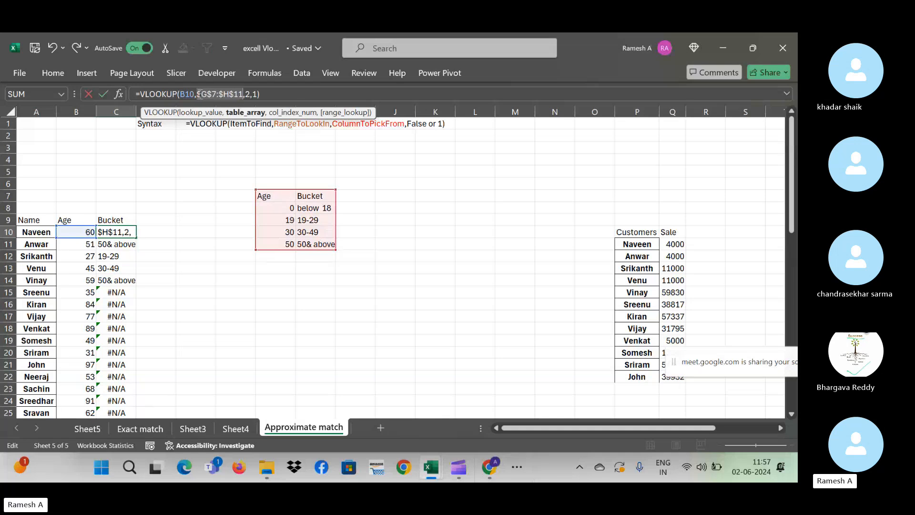
pyautogui.press('Return')
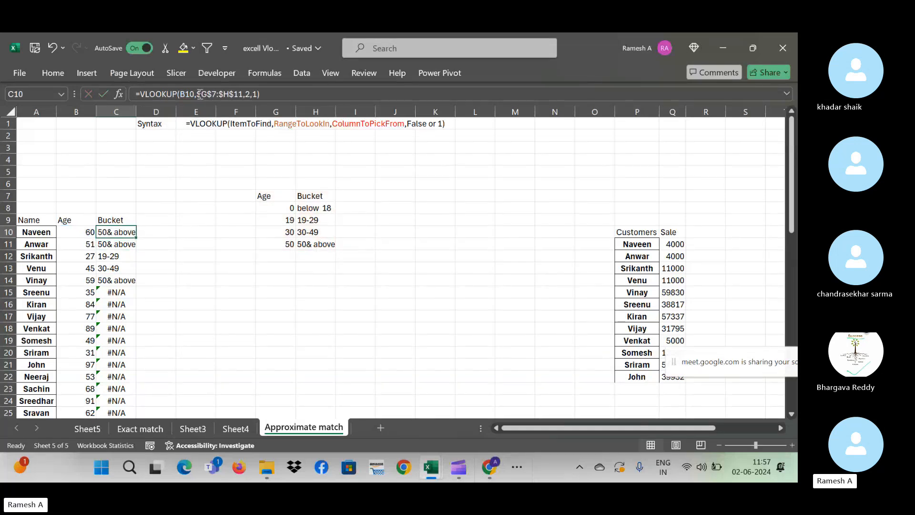
pyautogui.hotkey('ctrl', 'shift', 'Down')
pyautogui.hotkey('ctrl', 'd')
pyautogui.press('Up')
pyautogui.press('Up')
pyautogui.press('Up')
pyautogui.press('Up')
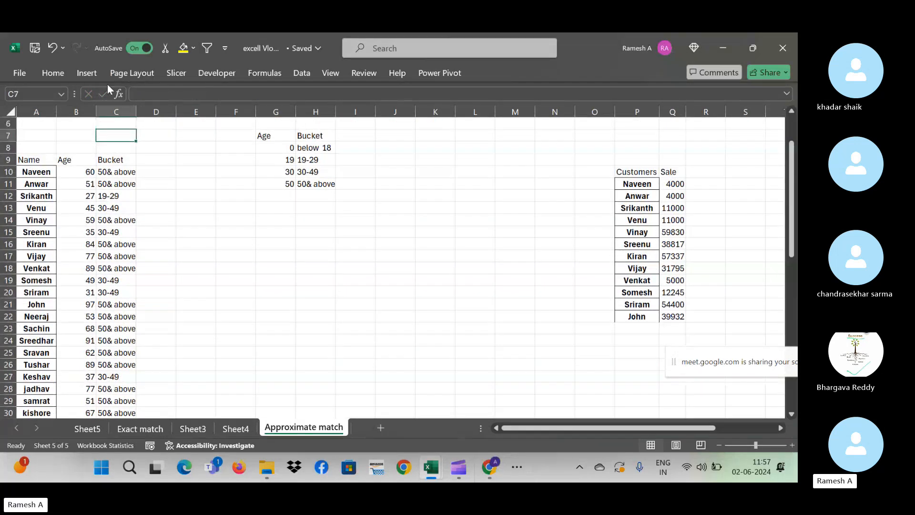
pyautogui.click(90, 202)
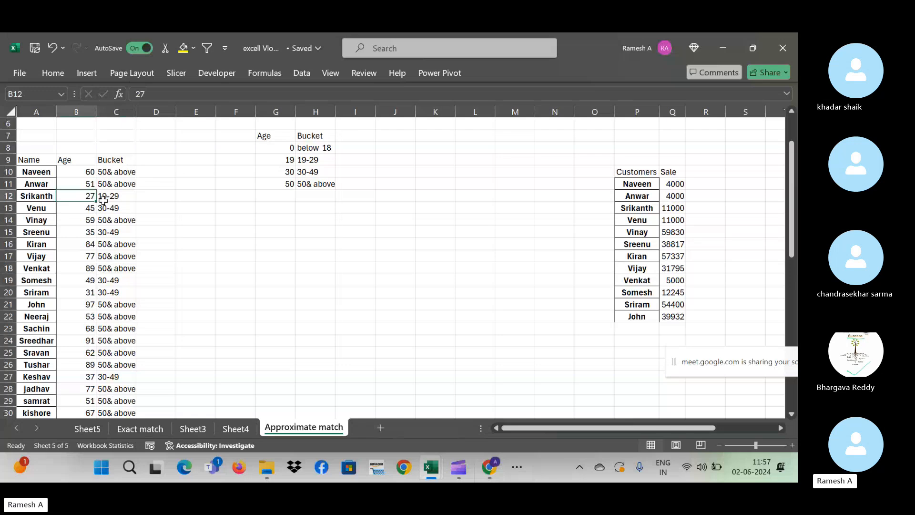
pyautogui.click(283, 149)
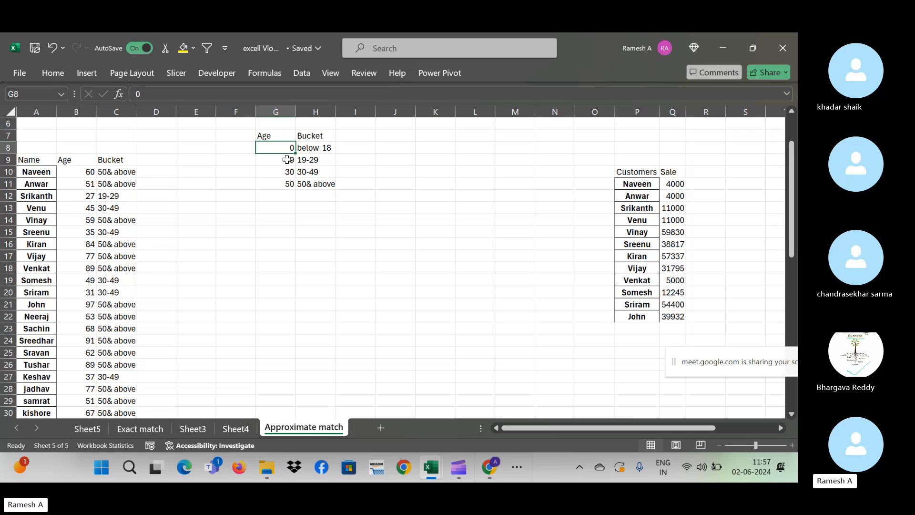
pyautogui.click(288, 160)
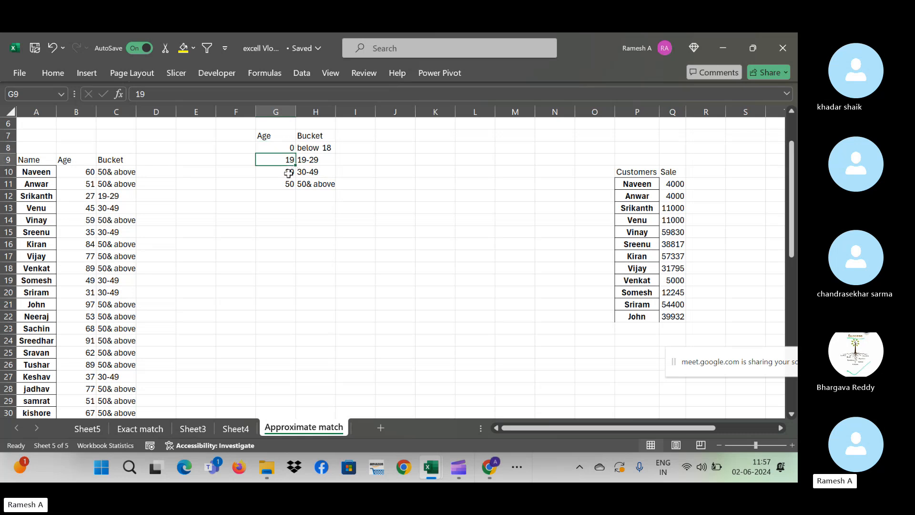
pyautogui.click(288, 172)
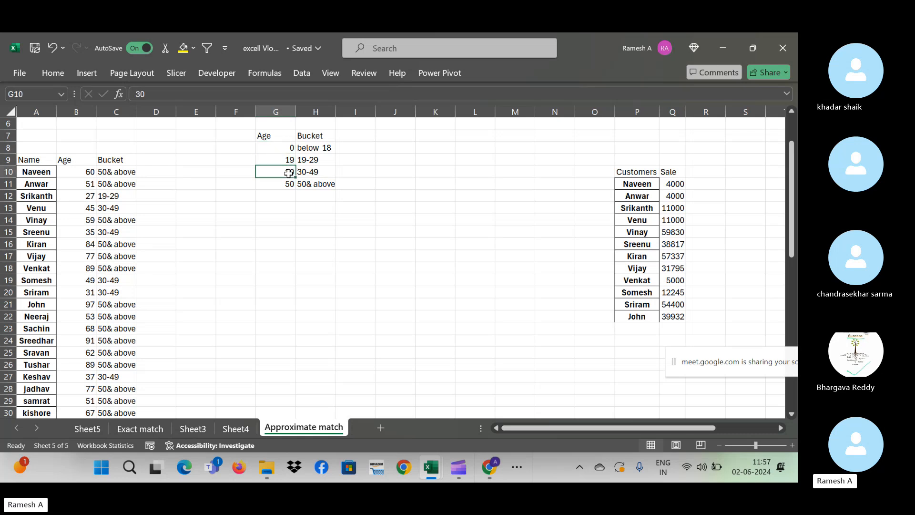
pyautogui.click(289, 160)
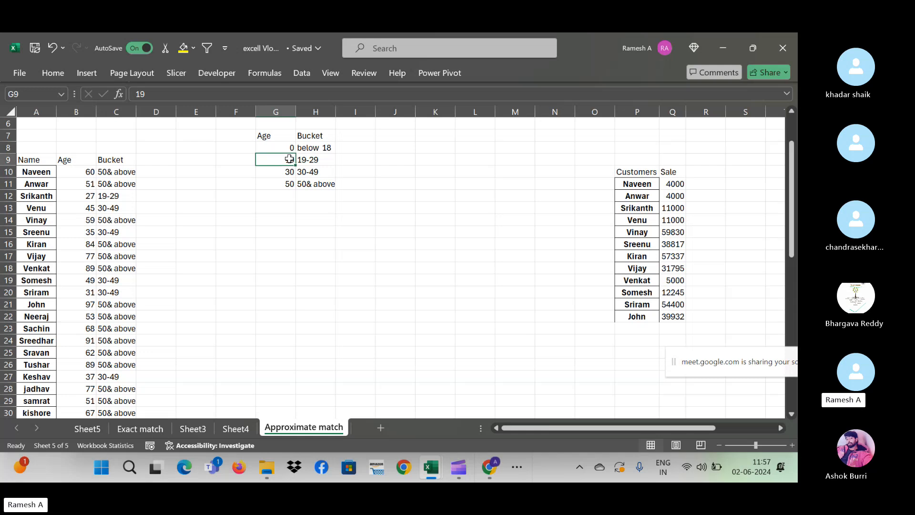
pyautogui.click(304, 158)
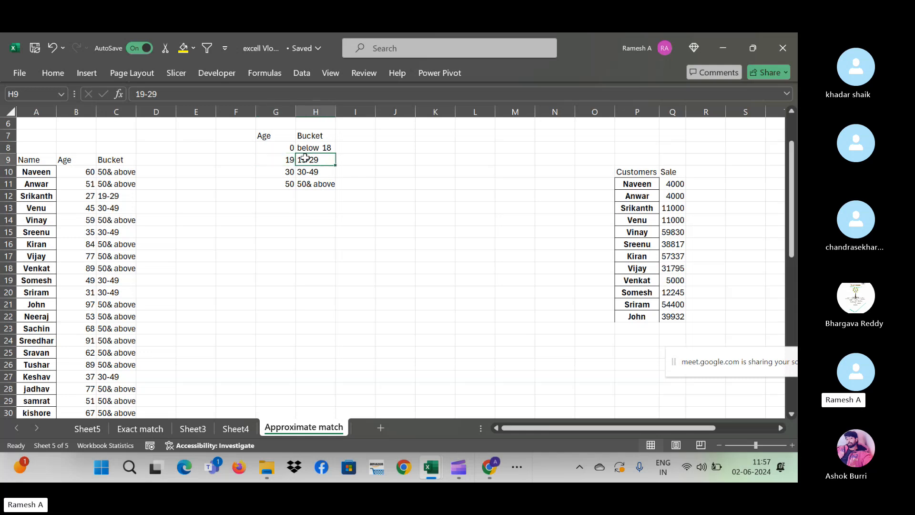
pyautogui.click(288, 172)
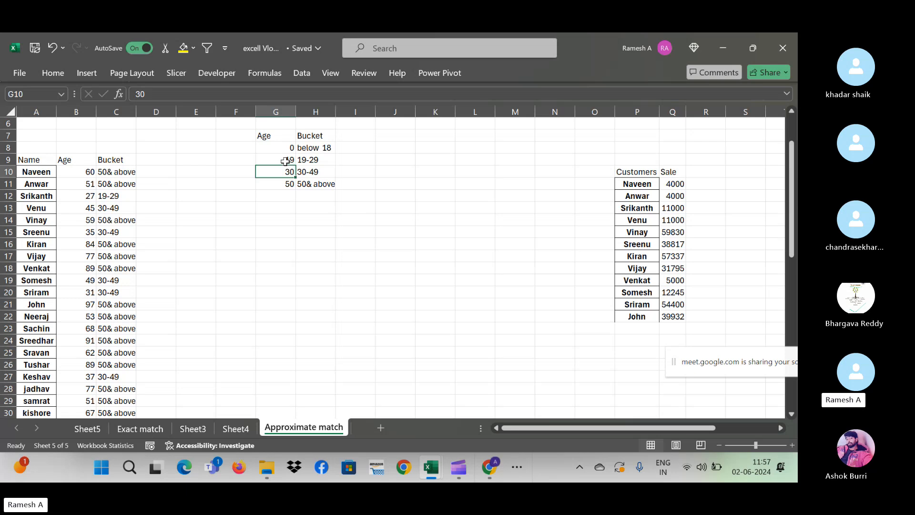
pyautogui.click(288, 160)
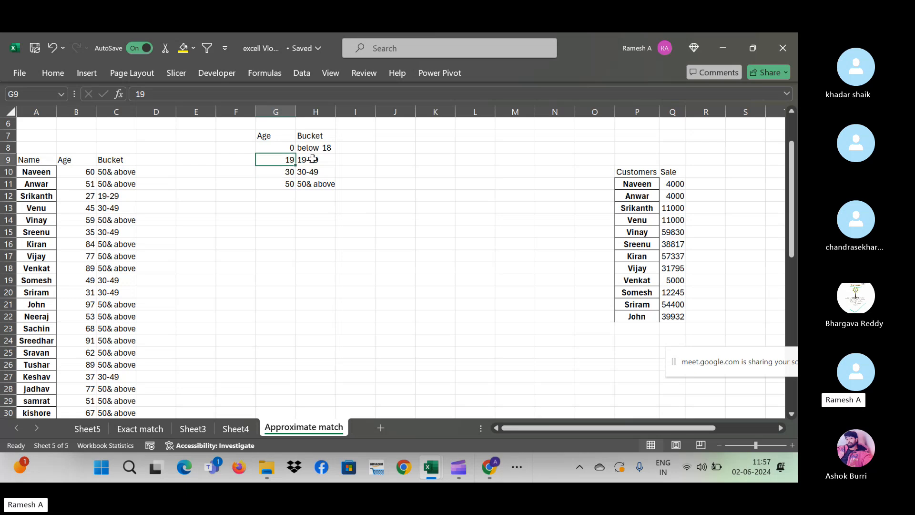
pyautogui.click(312, 160)
pyautogui.click(284, 162)
pyautogui.click(95, 198)
pyautogui.click(319, 157)
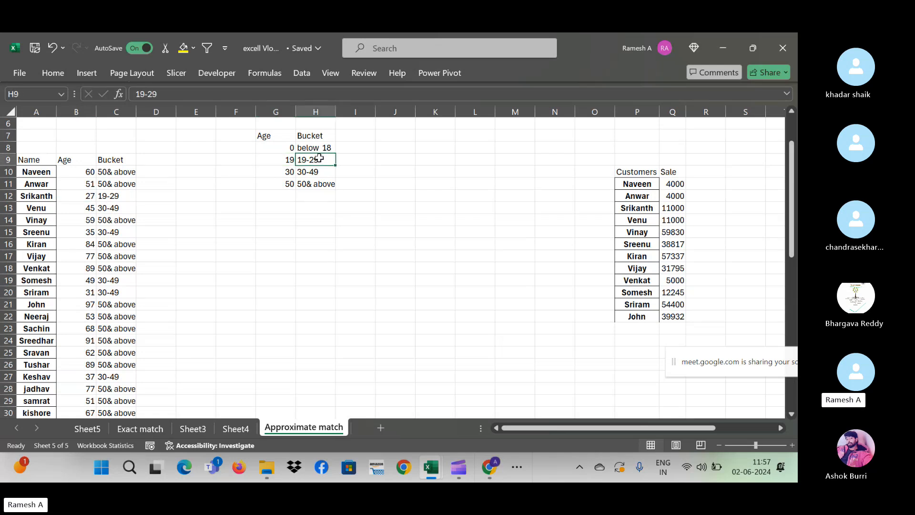
pyautogui.click(104, 212)
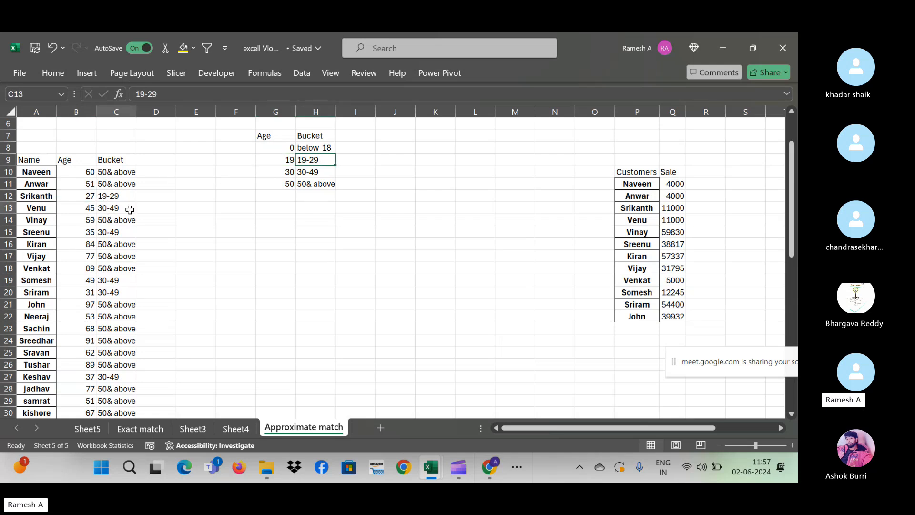
pyautogui.click(252, 161)
pyautogui.click(286, 151)
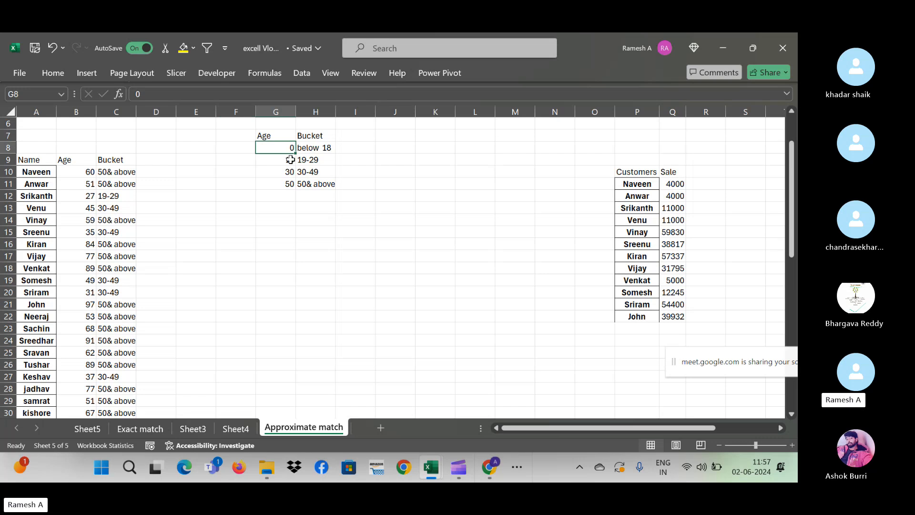
pyautogui.click(288, 162)
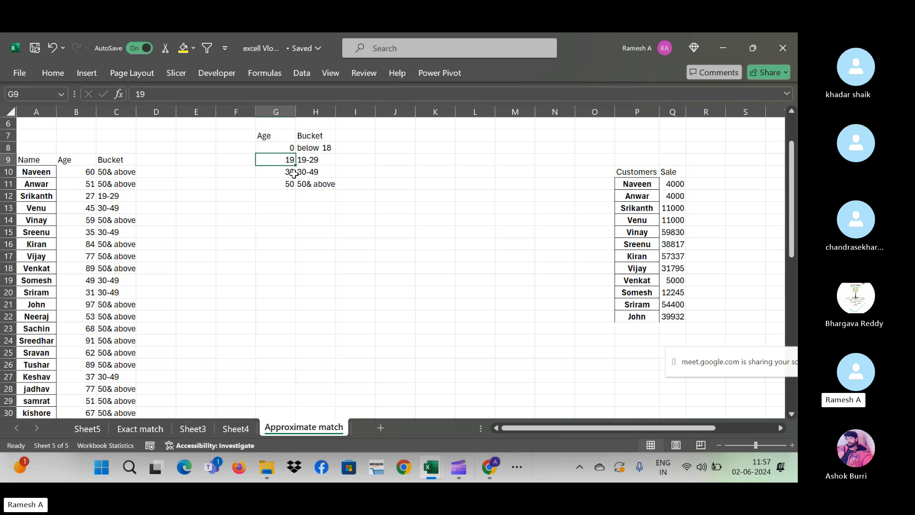
pyautogui.click(293, 172)
pyautogui.click(288, 184)
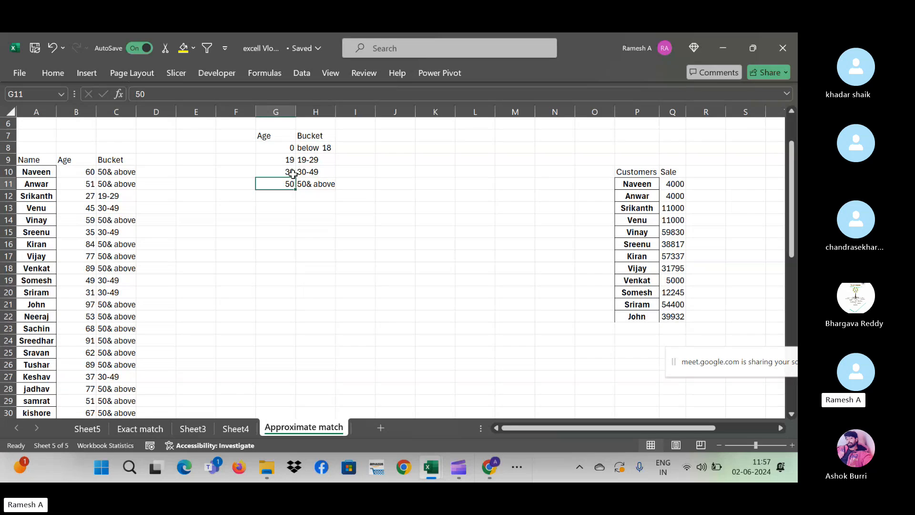
pyautogui.click(289, 170)
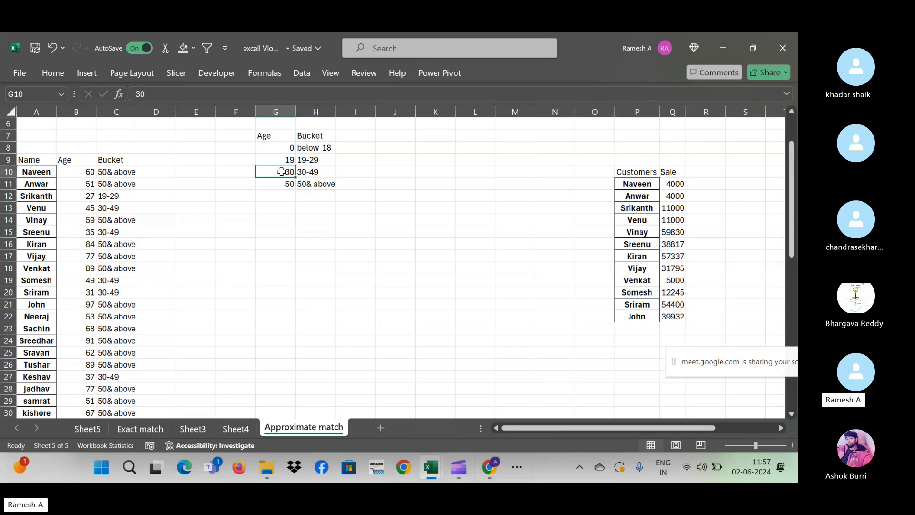
pyautogui.click(306, 173)
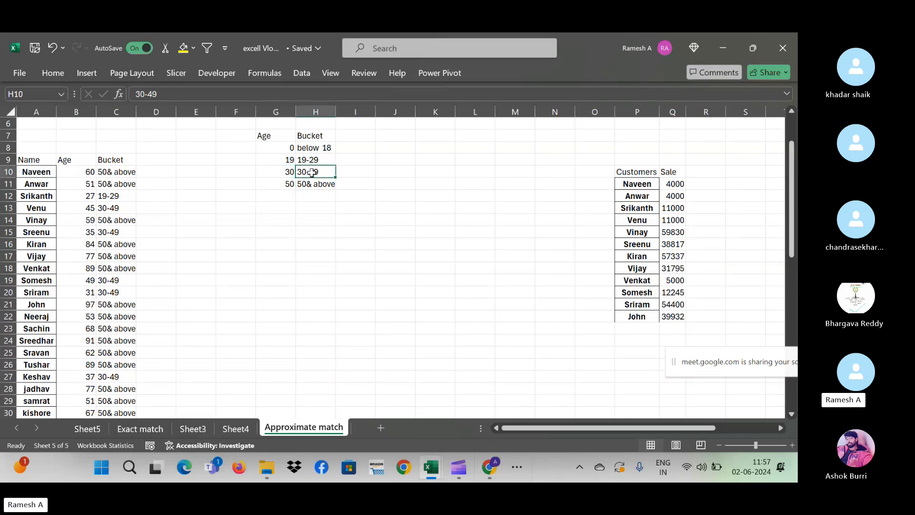
pyautogui.click(129, 207)
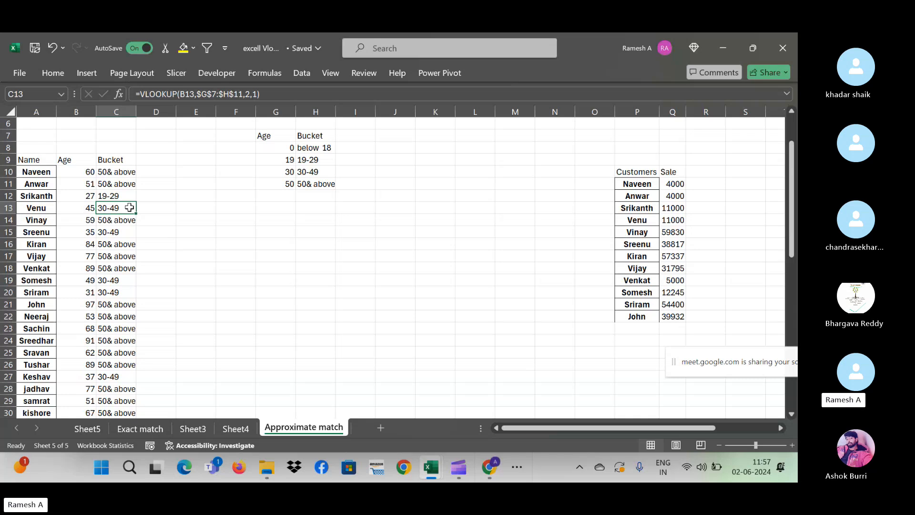
pyautogui.click(209, 209)
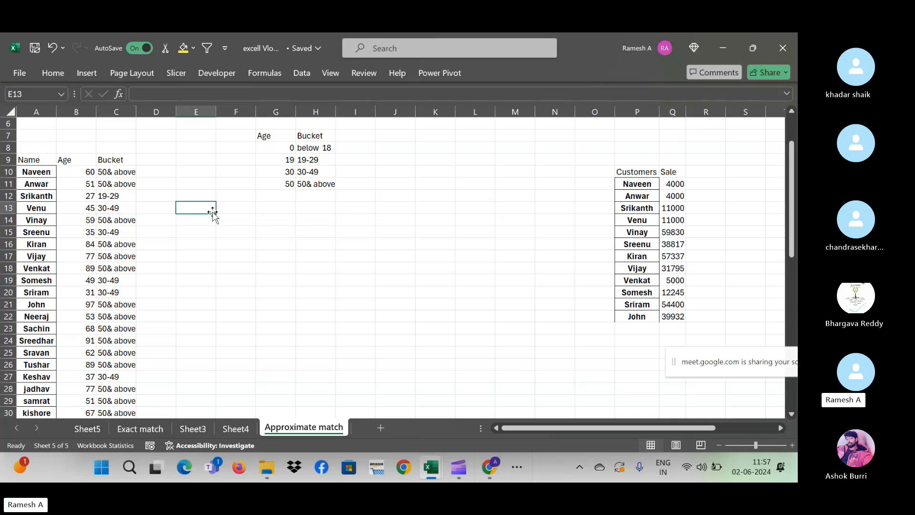
pyautogui.hotkey('ctrl', 'Up')
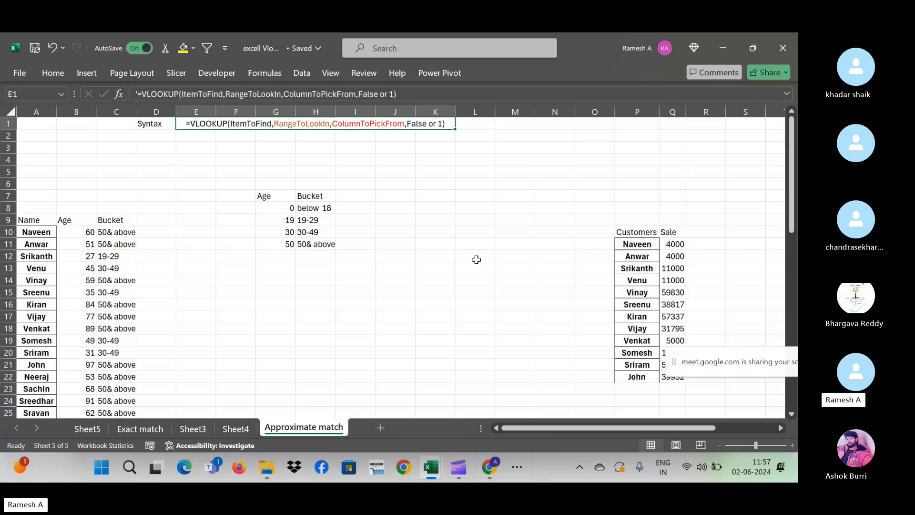
# - Compare Naveen's age 60 against the 30 and 50 thresholds, then return to C10's formula
pyautogui.click(355, 217)
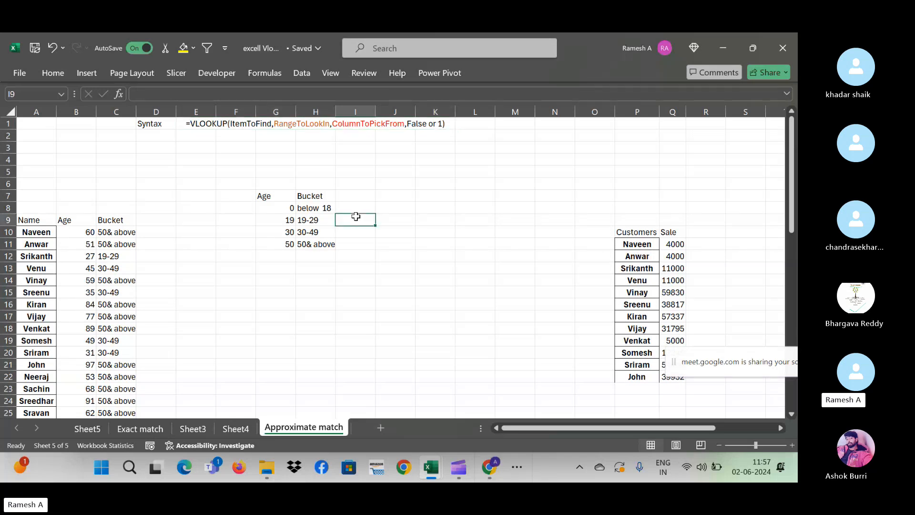
pyautogui.click(82, 230)
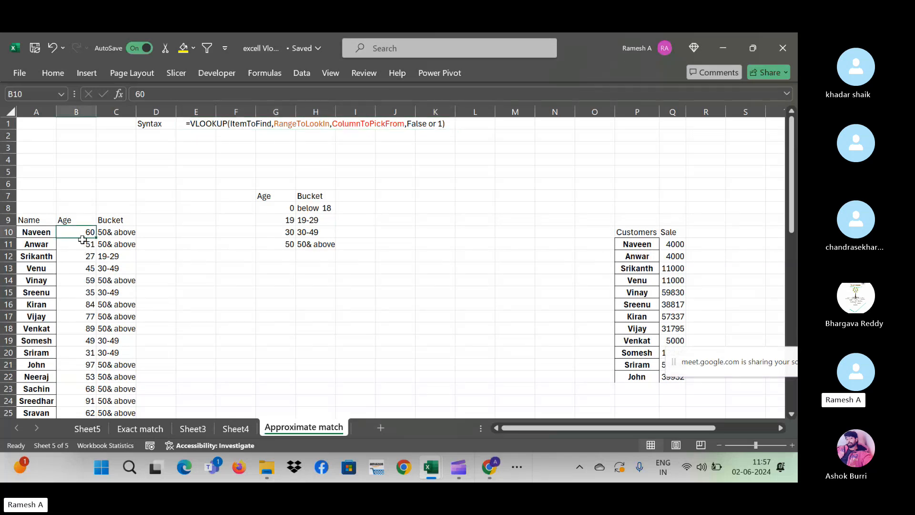
pyautogui.click(281, 232)
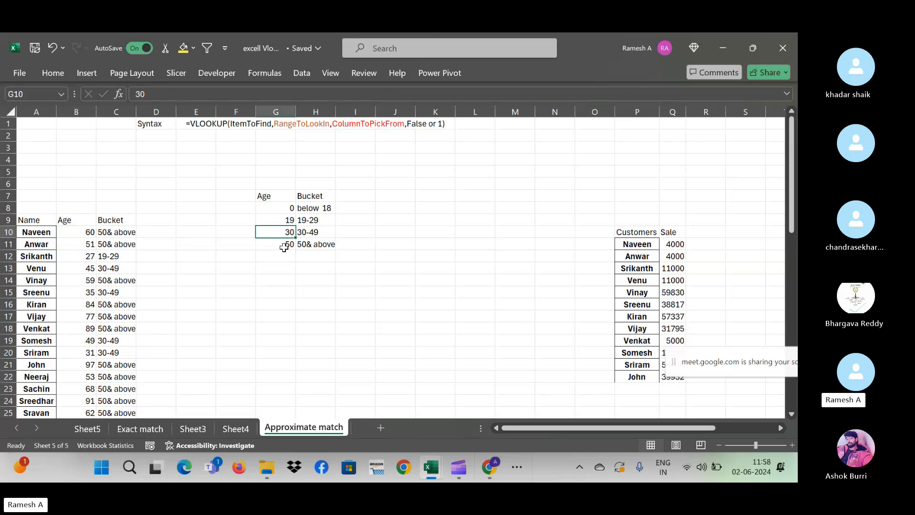
pyautogui.click(284, 248)
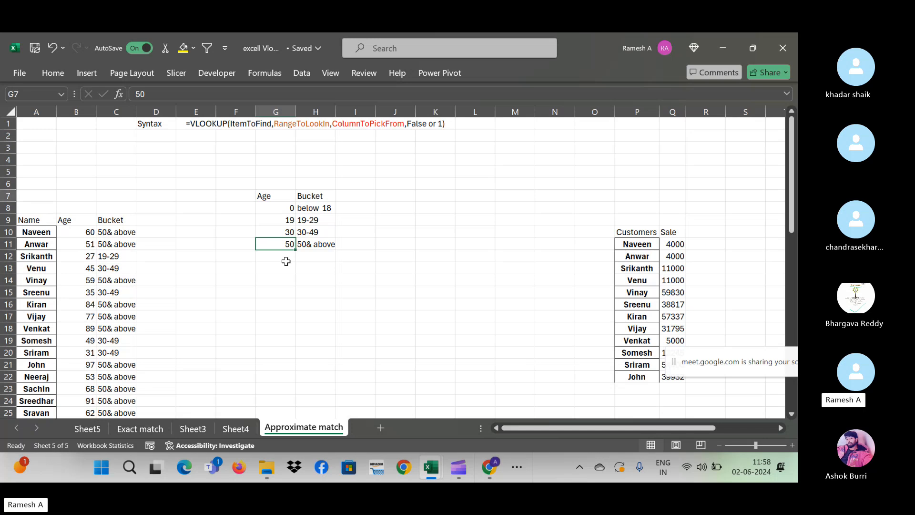
pyautogui.press('Up')
pyautogui.press('Up')
pyautogui.press('Up')
pyautogui.press('Up')
pyautogui.press('Left')
pyautogui.press('Left')
pyautogui.press('Left')
pyautogui.press('Left')
pyautogui.press('Left')
pyautogui.press('Right')
pyautogui.press('Right')
pyautogui.press('Right')
pyautogui.press('Right')
pyautogui.press('Right')
pyautogui.press('Right')
pyautogui.press('Right')
pyautogui.press('Right')
pyautogui.press('Right')
pyautogui.press('Right')
pyautogui.press('Right')
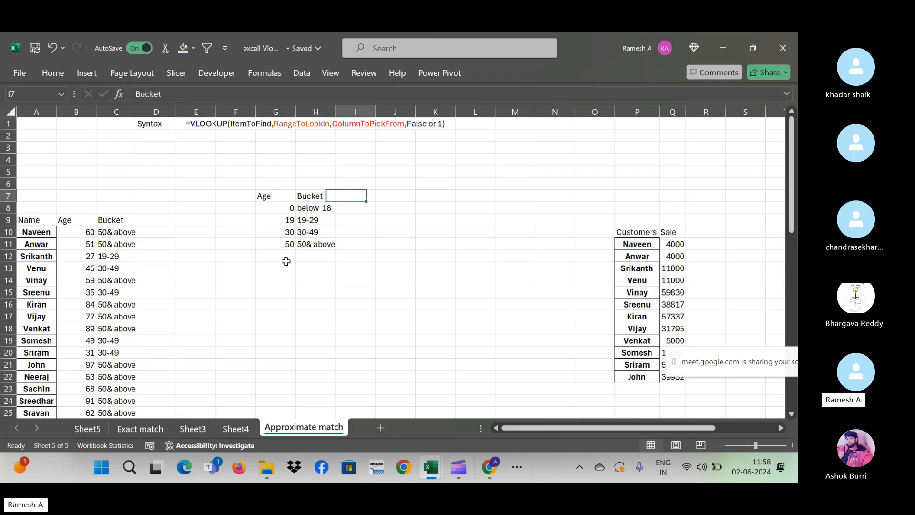
pyautogui.press('Left')
pyautogui.press('Left')
pyautogui.press('Left')
pyautogui.press('Left')
pyautogui.press('Left')
pyautogui.press('Left')
pyautogui.press('Left')
pyautogui.press('Left')
pyautogui.press('Left')
pyautogui.press('Left')
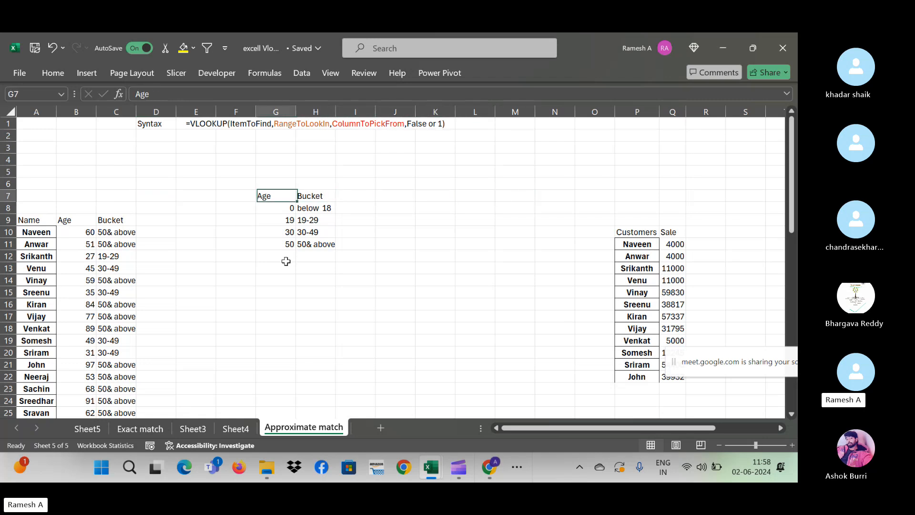
pyautogui.press('Down')
pyautogui.press('Down')
pyautogui.press('Down')
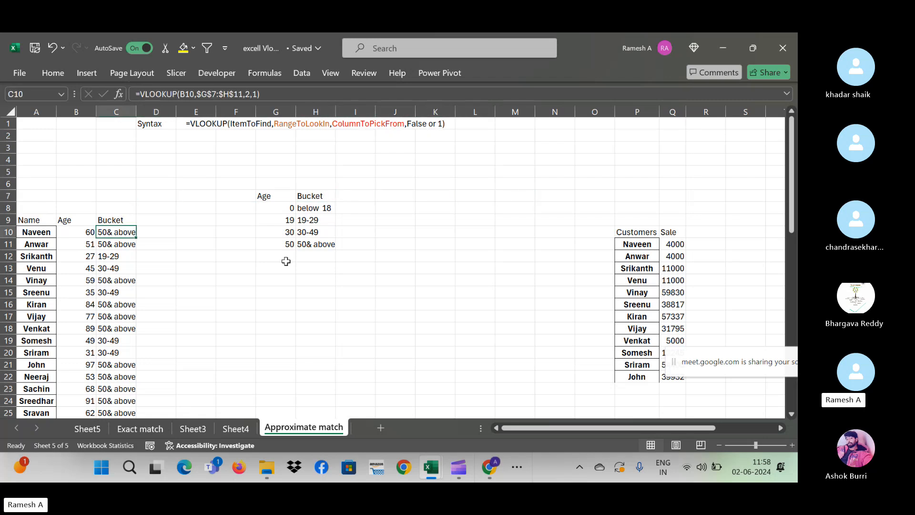
# - Select the Bucket results from C10 down and delete them
pyautogui.hotkey('ctrl', 'shift', 'Down')
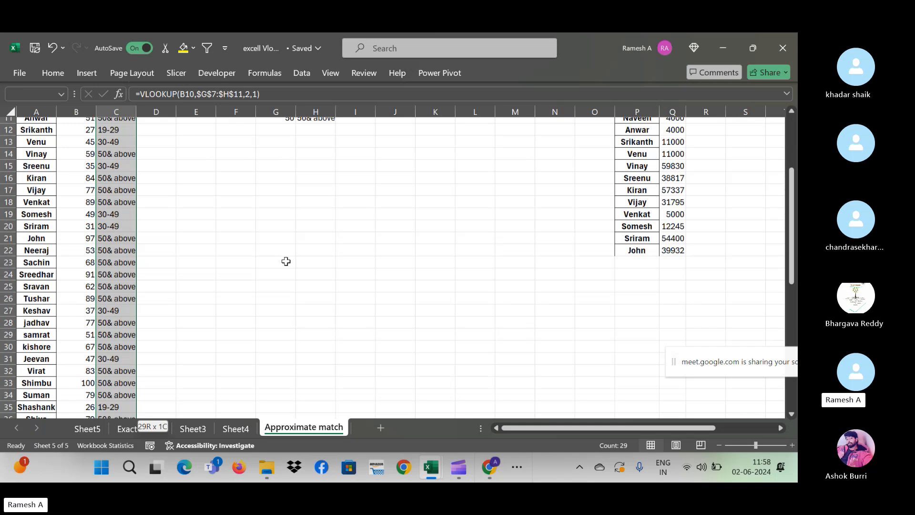
pyautogui.press('Delete')
pyautogui.press('Up')
pyautogui.press('Up')
pyautogui.press('Up')
pyautogui.press('Up')
pyautogui.press('Up')
pyautogui.press('Up')
pyautogui.press('Up')
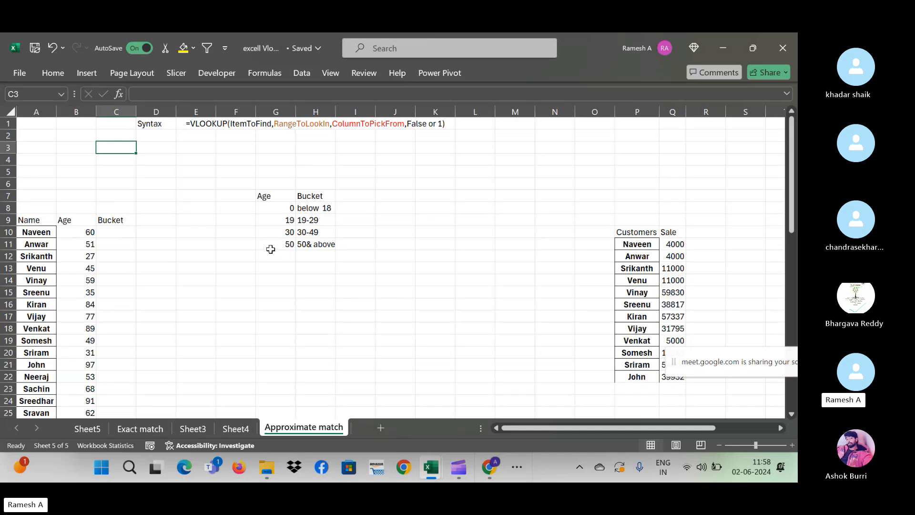
# - Review the band table's 0, 19, 30 and 50 thresholds and the 50& above label
pyautogui.click(289, 208)
pyautogui.click(340, 209)
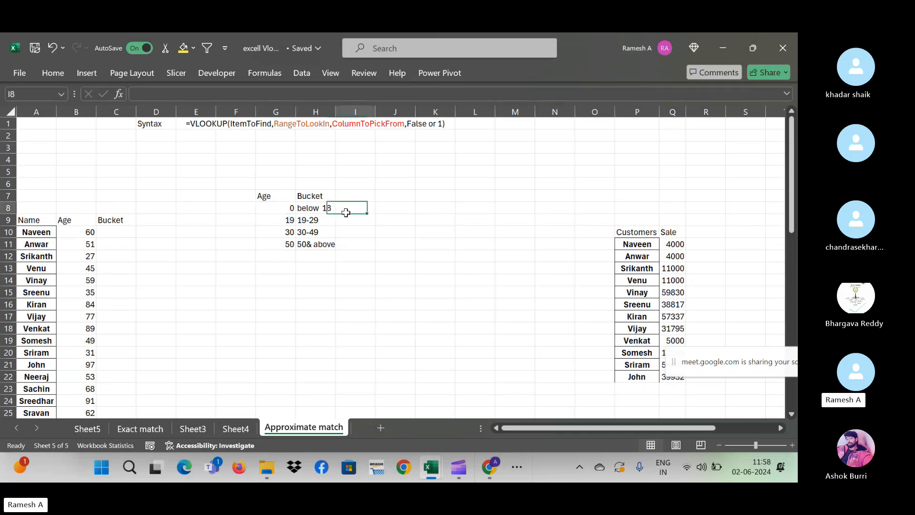
pyautogui.click(279, 208)
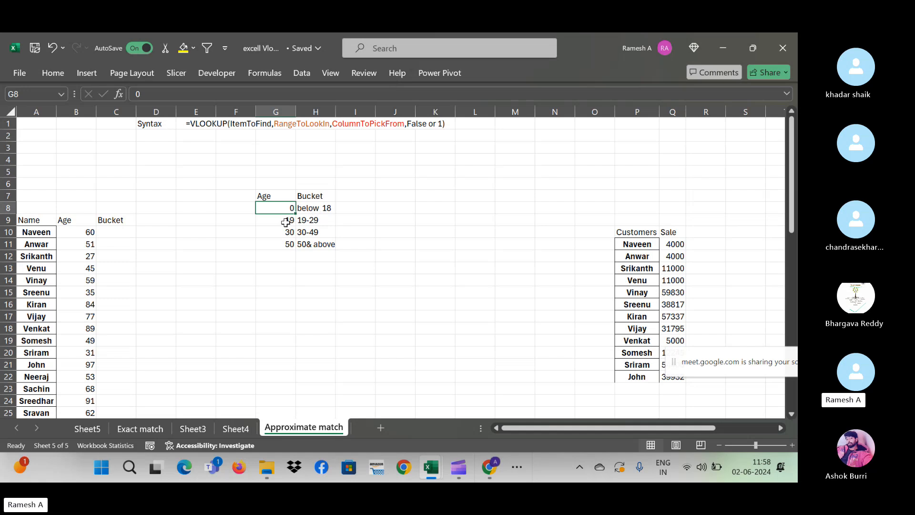
pyautogui.click(285, 222)
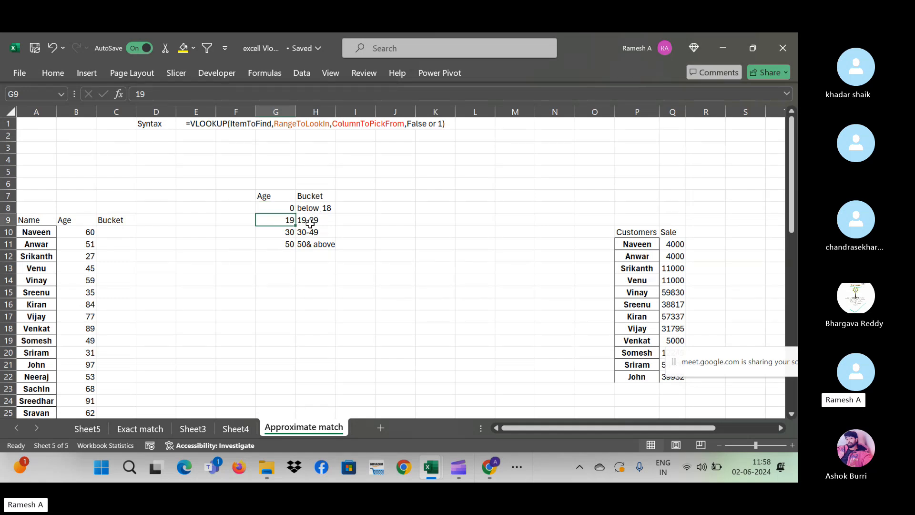
pyautogui.click(287, 232)
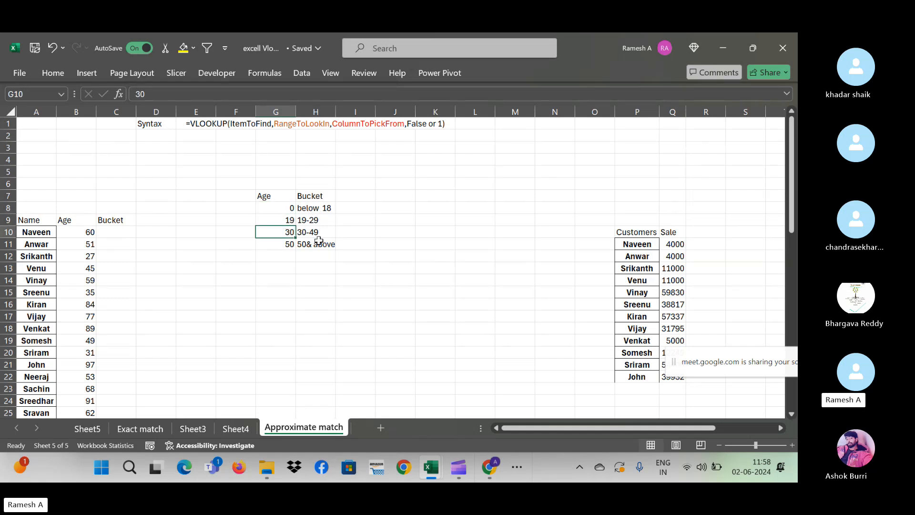
pyautogui.click(268, 242)
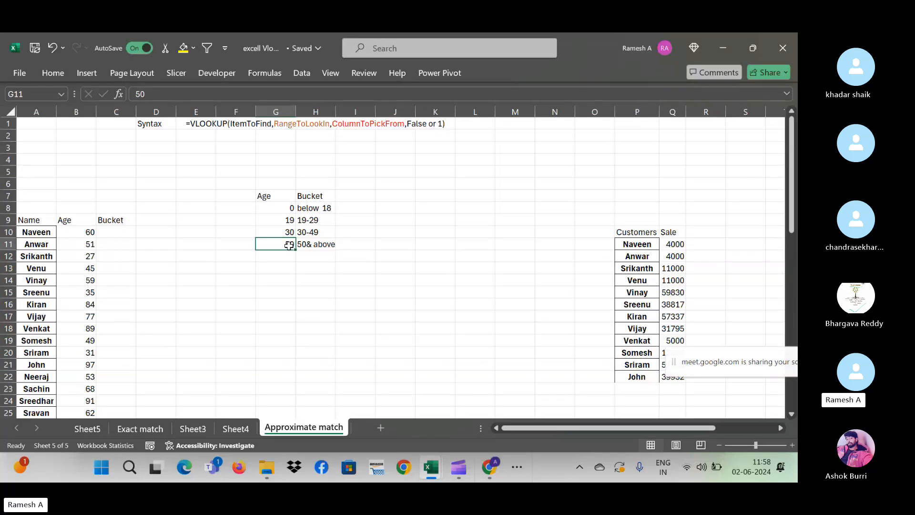
pyautogui.click(318, 244)
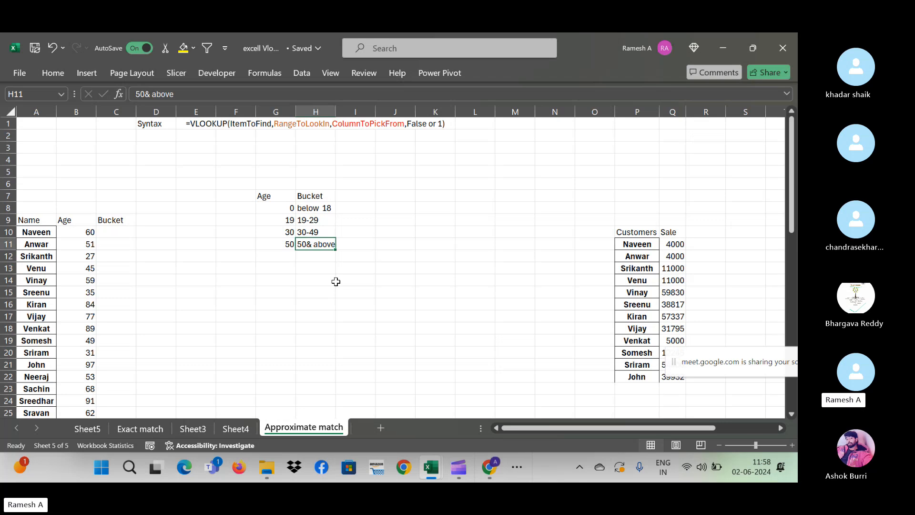
pyautogui.click(290, 206)
pyautogui.click(289, 218)
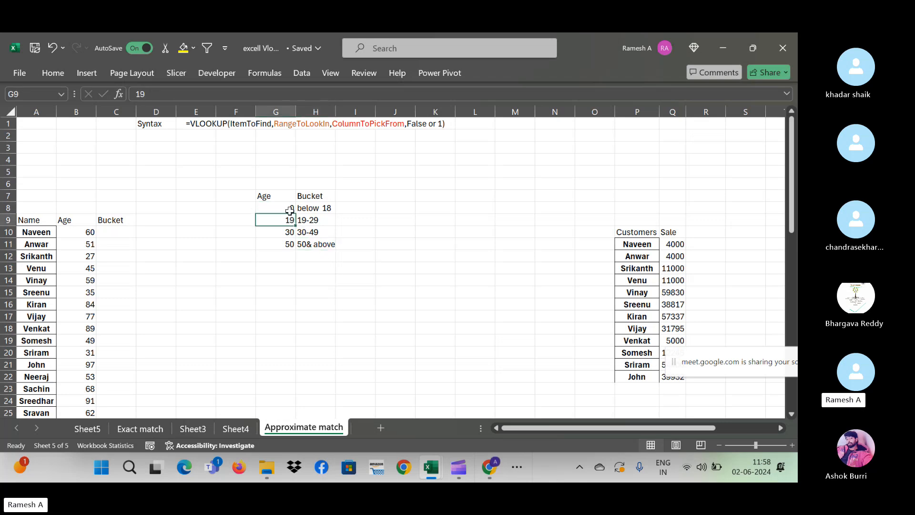
pyautogui.click(290, 209)
pyautogui.click(288, 218)
pyautogui.click(289, 232)
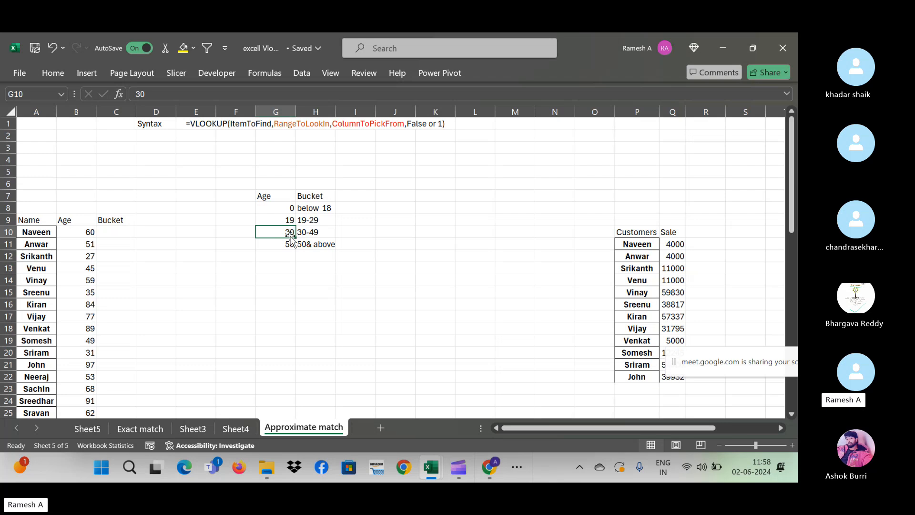
pyautogui.click(290, 246)
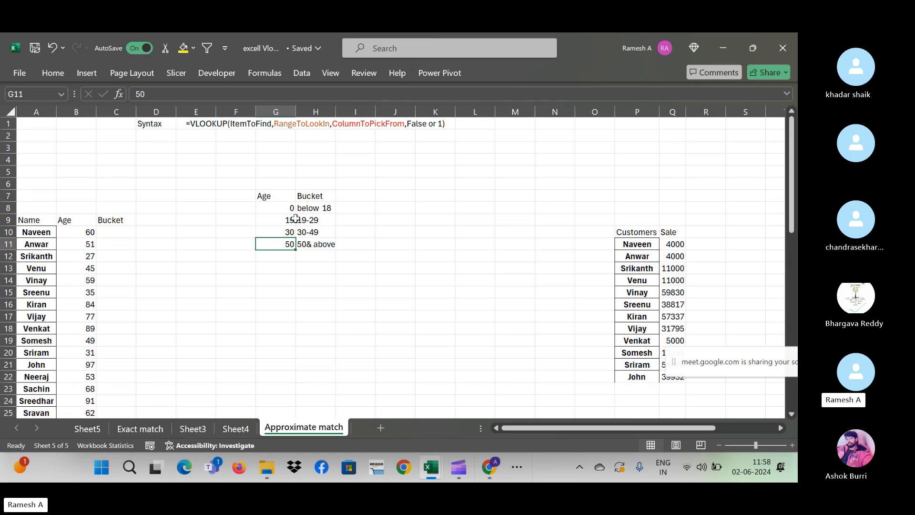
# - Review the lookup table's age thresholds 0, 19, 30 and 50
pyautogui.click(282, 204)
pyautogui.hotkey('ctrl', 'shift', 'Down')
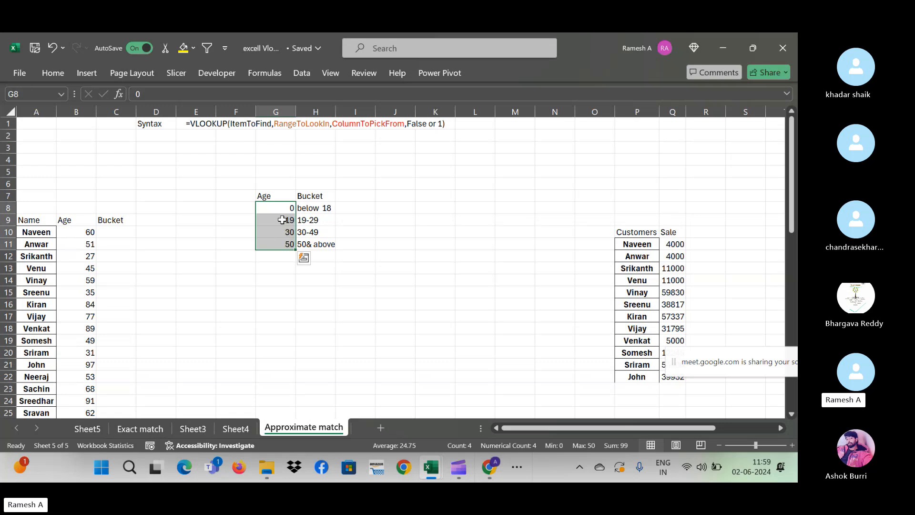
pyautogui.click(274, 204)
pyautogui.click(273, 222)
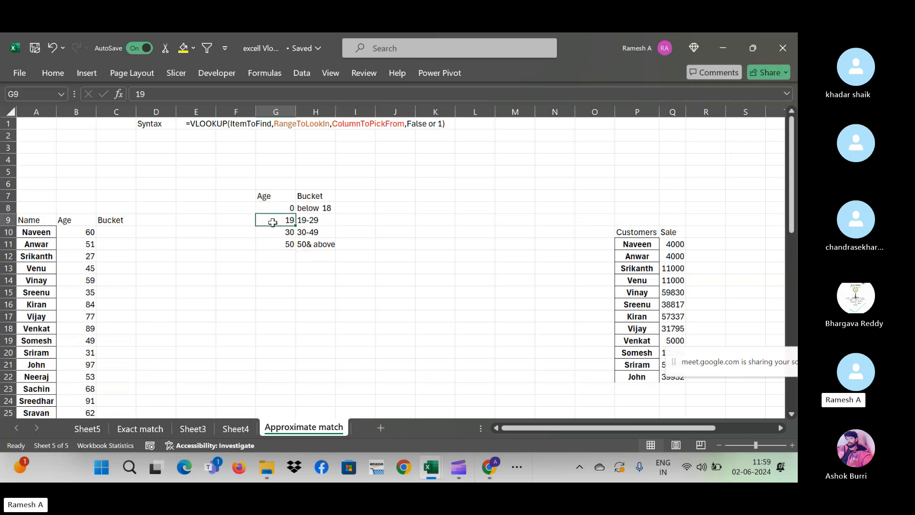
pyautogui.click(275, 239)
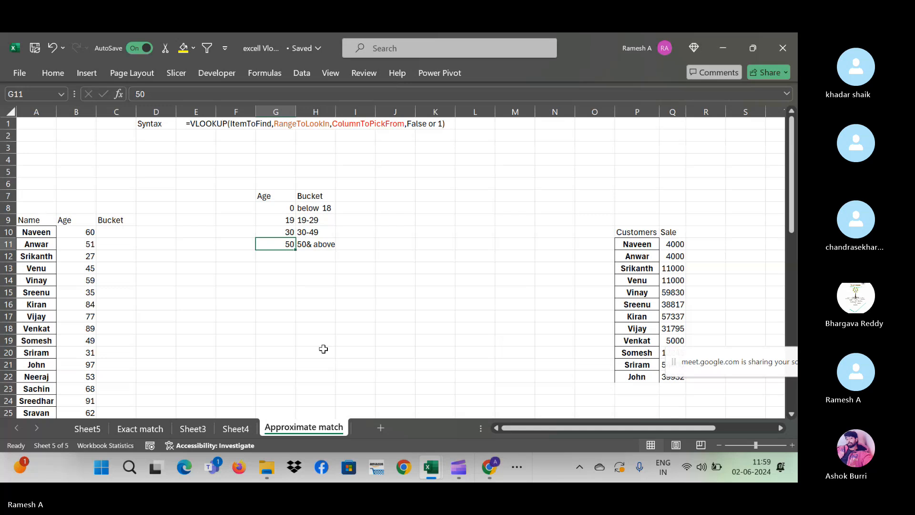
pyautogui.press('Up')
pyautogui.press('Up')
pyautogui.press('Up')
pyautogui.press('Up')
pyautogui.press('Down')
pyautogui.press('Down')
pyautogui.press('Down')
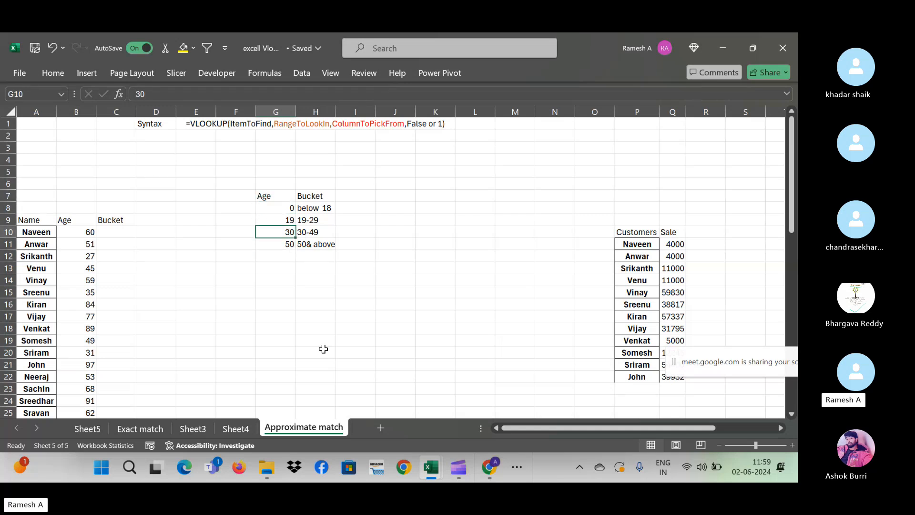
pyautogui.press('Up')
pyautogui.press('Up')
pyautogui.press('Up')
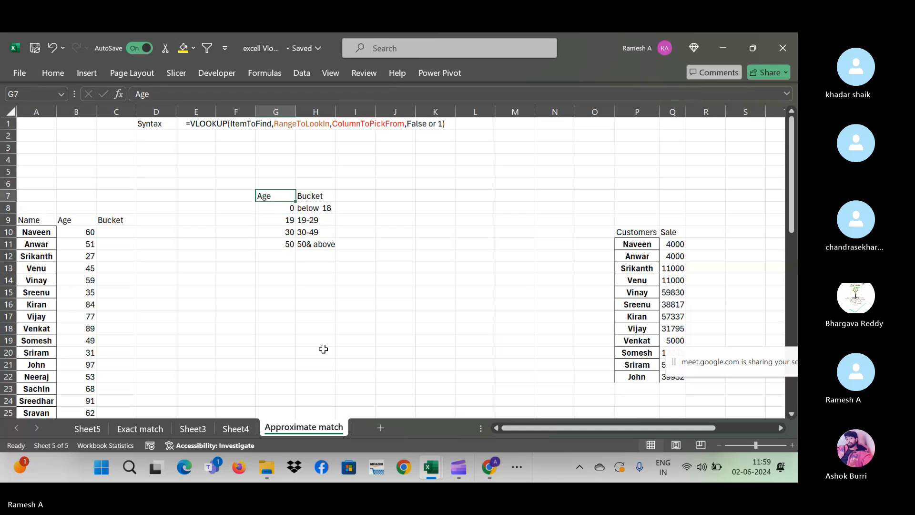
pyautogui.press('Down')
pyautogui.press('Down')
pyautogui.press('Down')
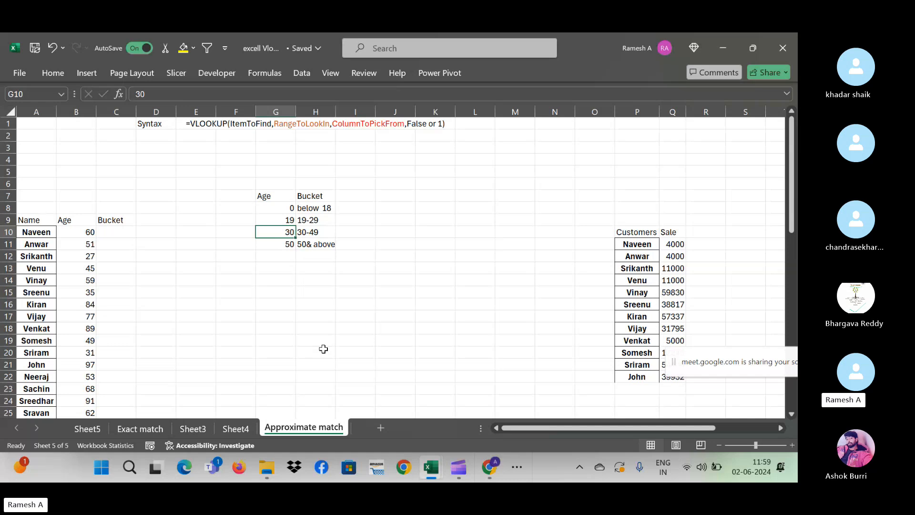
pyautogui.press('Down')
pyautogui.press('Down')
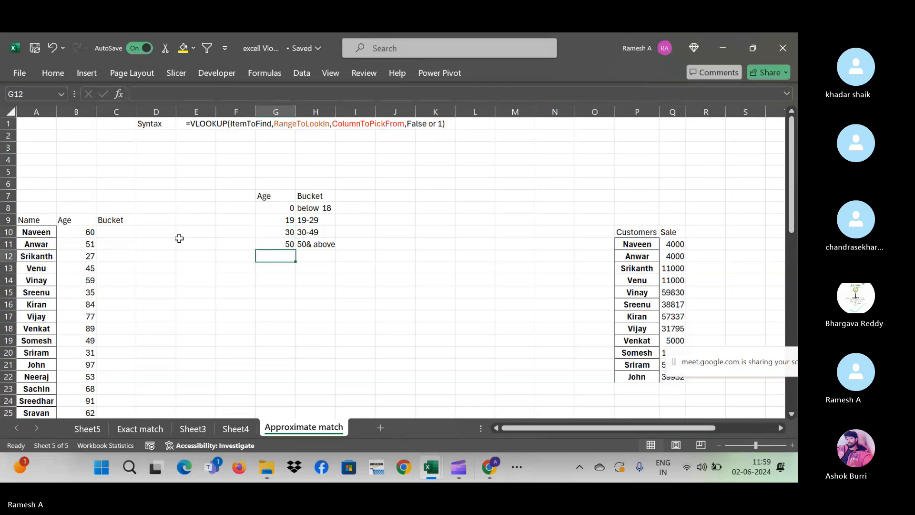
# - Check the first person's age of 60 against Bucket cell C10
pyautogui.click(123, 236)
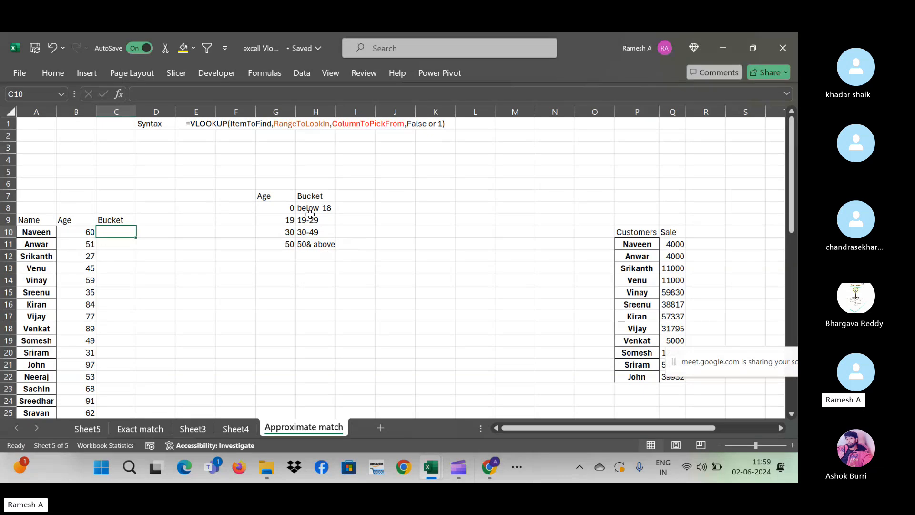
pyautogui.click(31, 232)
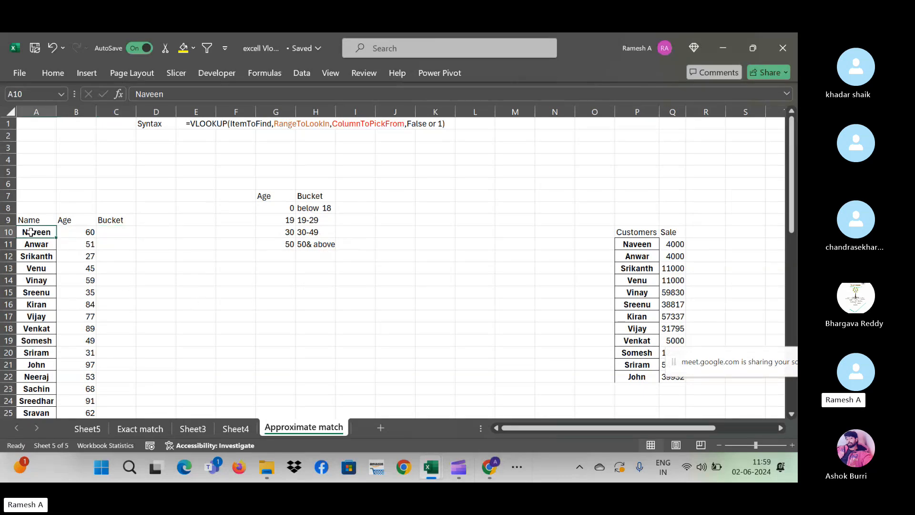
pyautogui.click(92, 234)
pyautogui.click(121, 233)
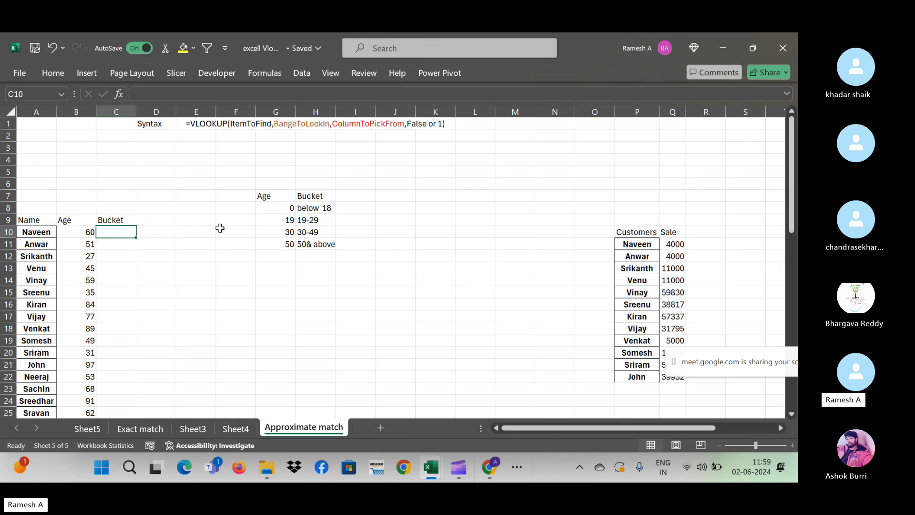
# - Hand-paste bucket labels: 50& above for ages 60 and 51, 19-29 for age 27
pyautogui.click(314, 245)
pyautogui.hotkey('ctrl', 'c')
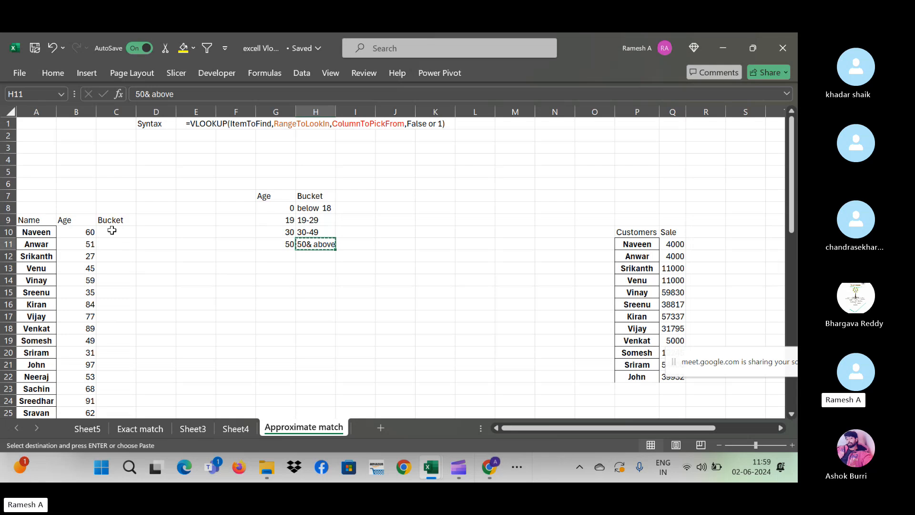
pyautogui.click(111, 230)
pyautogui.hotkey('ctrl', 'v')
pyautogui.click(110, 245)
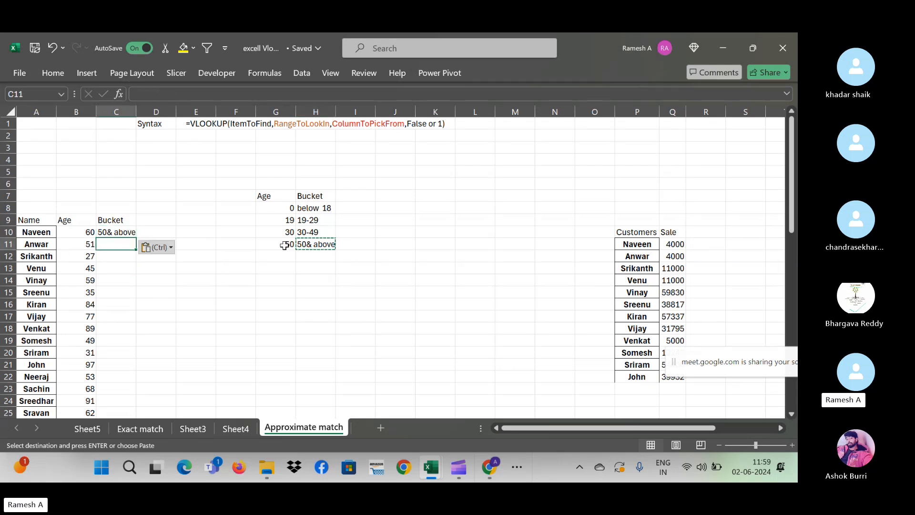
pyautogui.click(328, 244)
pyautogui.hotkey('ctrl', 'c')
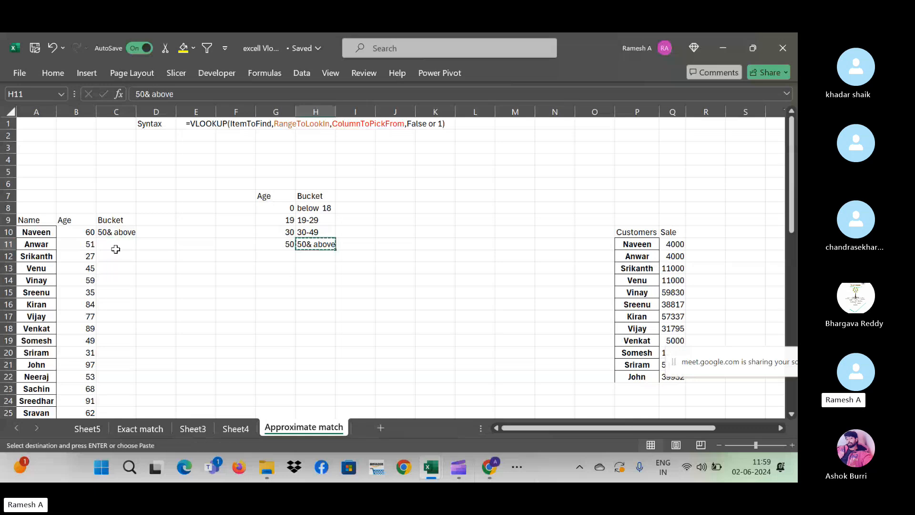
pyautogui.click(116, 247)
pyautogui.hotkey('ctrl', 'v')
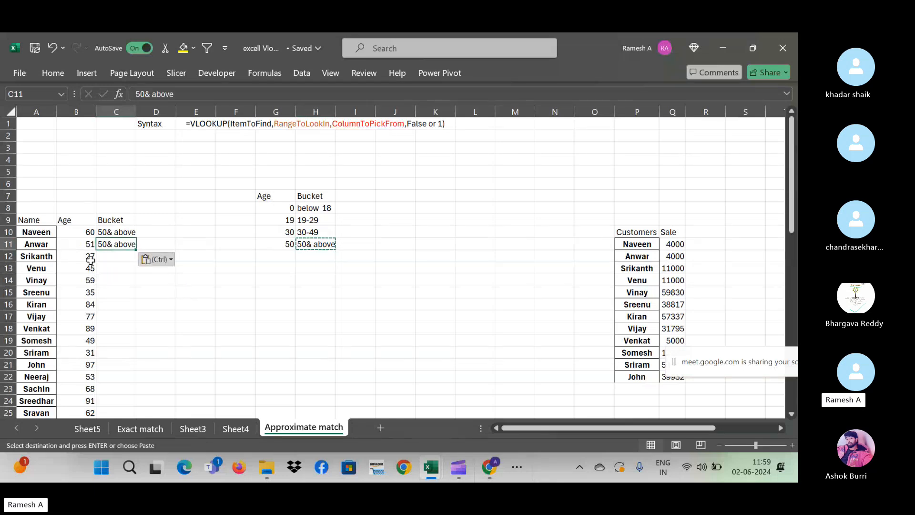
pyautogui.press('Escape')
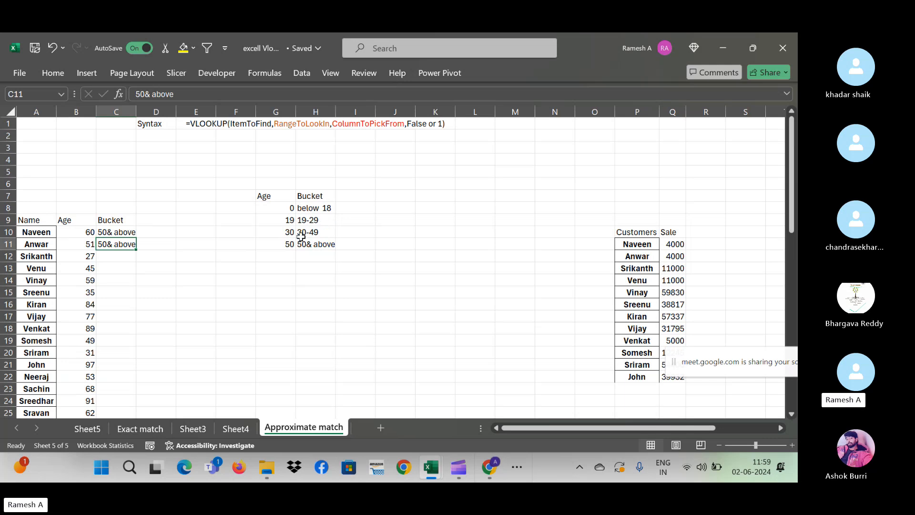
pyautogui.click(312, 221)
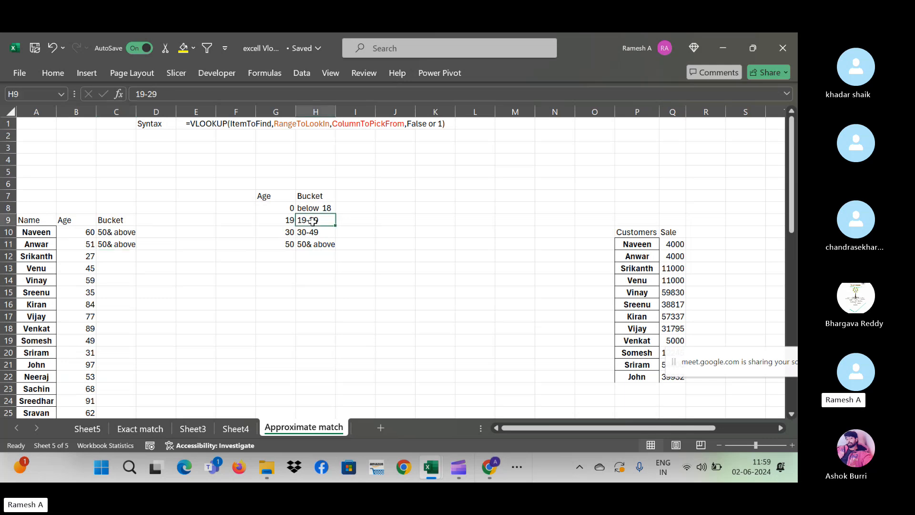
pyautogui.hotkey('ctrl', 'c')
pyautogui.press('Left')
pyautogui.press('Left')
pyautogui.press('Left')
pyautogui.press('Left')
pyautogui.press('Left')
pyautogui.press('Down')
pyautogui.press('Down')
pyautogui.press('Down')
pyautogui.hotkey('ctrl', 'v')
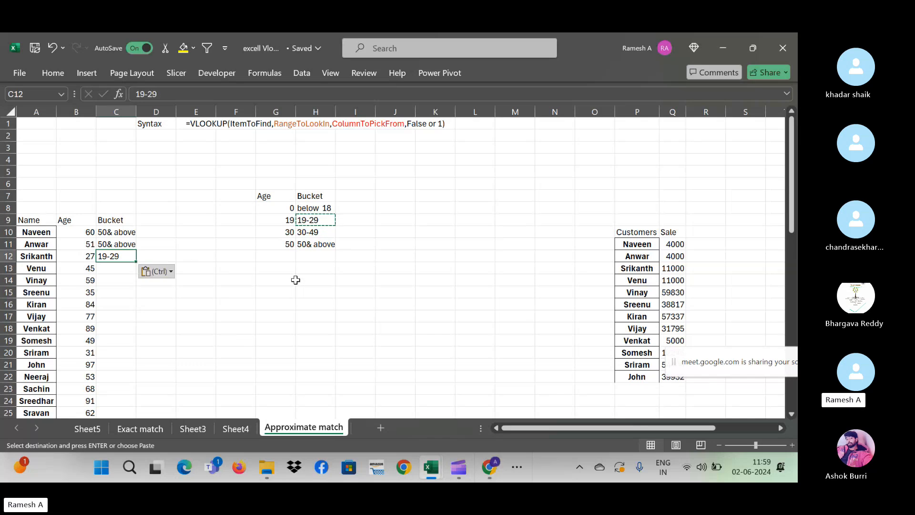
# - Clear the three hand-pasted bucket labels from C10:C12
pyautogui.press('Down')
pyautogui.press('Down')
pyautogui.press('Left')
pyautogui.hotkey('ctrl', 'Down')
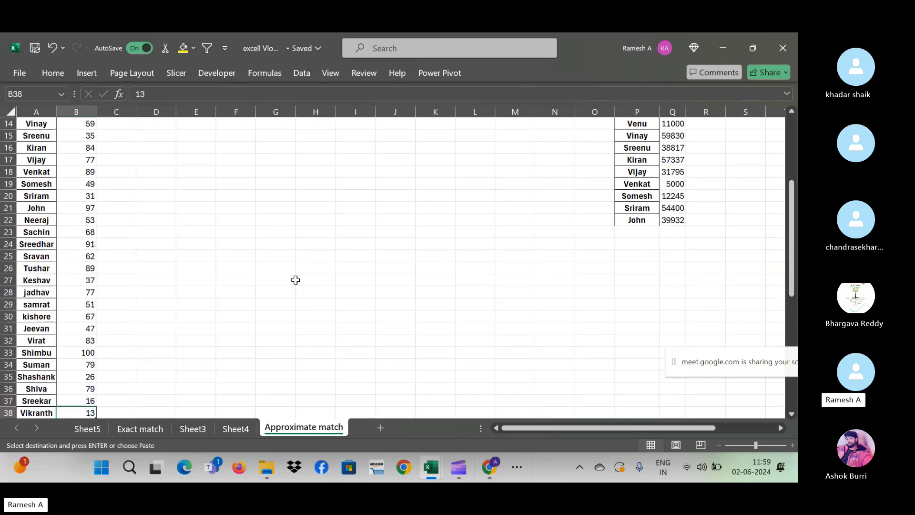
pyautogui.press('Right')
pyautogui.hotkey('ctrl', 'Up')
pyautogui.press('Up')
pyautogui.press('Up')
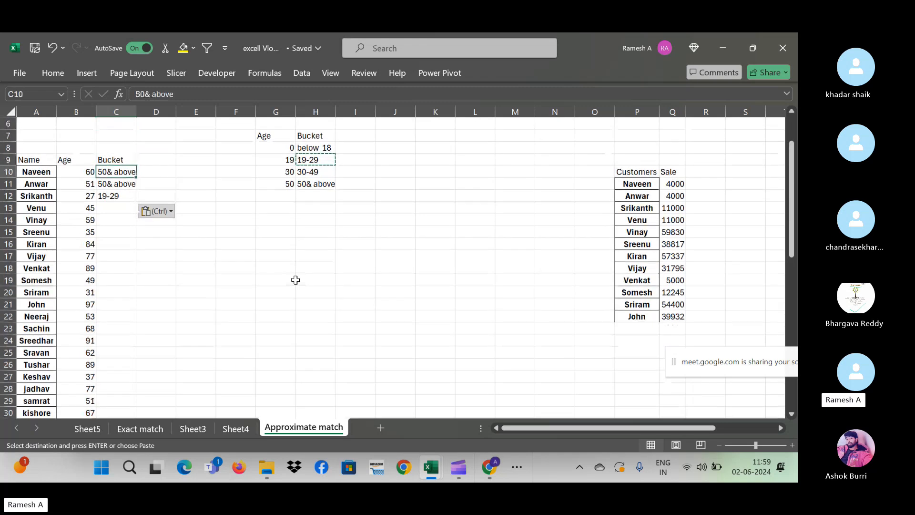
pyautogui.hotkey('shift', 'Down')
pyautogui.hotkey('shift', 'Down')
pyautogui.press('Delete')
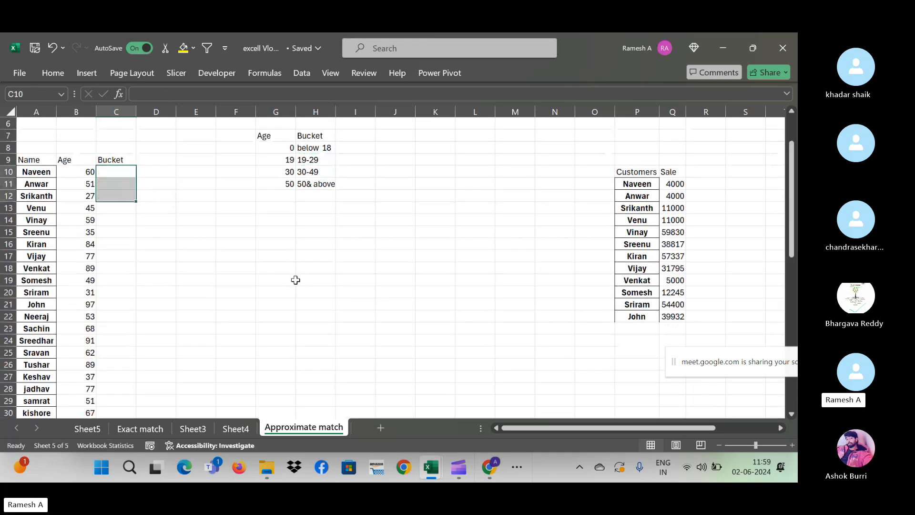
pyautogui.press('Up')
pyautogui.press('Down')
pyautogui.press('Down')
pyautogui.press('Up')
pyautogui.press('Up')
pyautogui.press('Up')
pyautogui.press('Up')
pyautogui.press('Up')
pyautogui.press('Up')
pyautogui.press('Up')
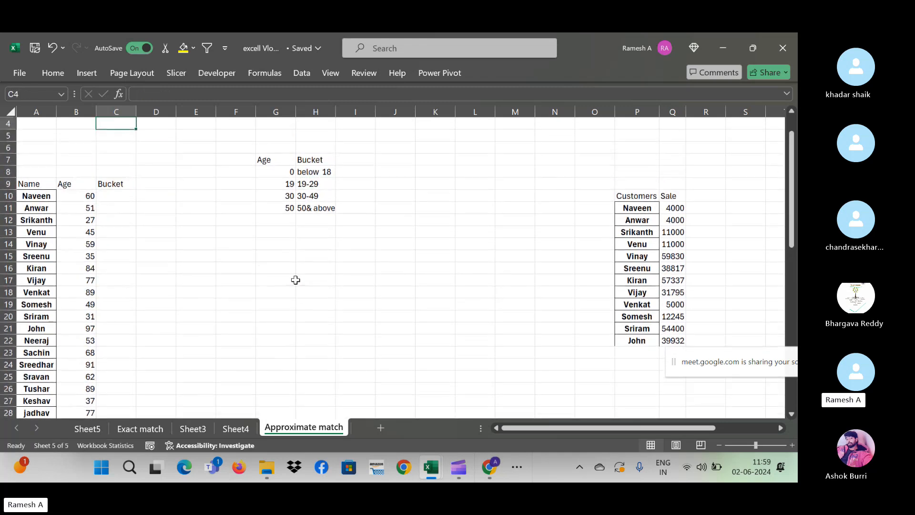
pyautogui.press('Down')
pyautogui.press('Down')
pyautogui.press('Down')
pyautogui.press('Down')
pyautogui.press('Down')
pyautogui.press('Down')
# - Start =VLOOKUP in C10 with lookup value B10 and absolute range $G$7:$H$11
pyautogui.write('=')
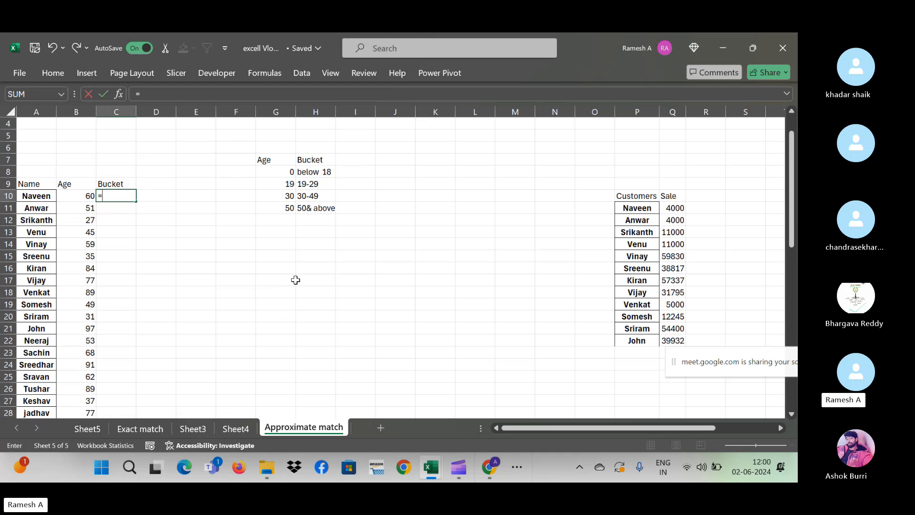
pyautogui.write('vlookup')
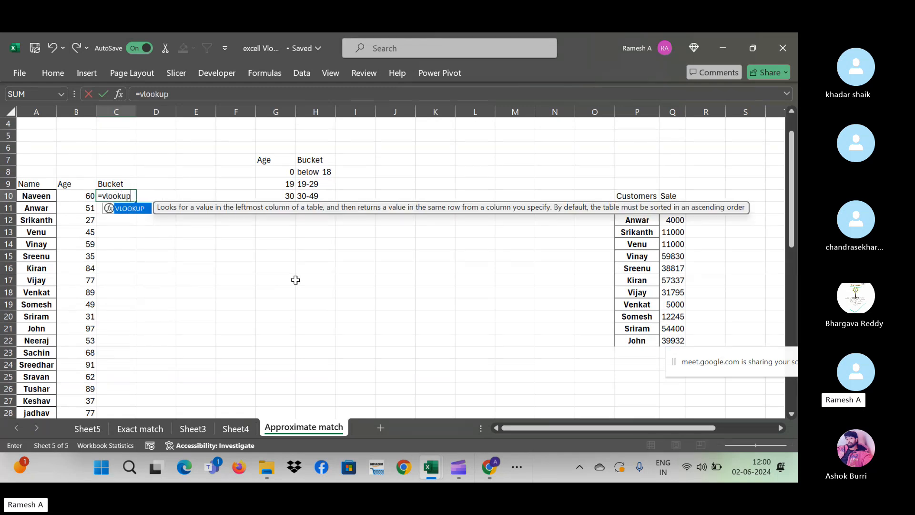
pyautogui.write('(')
pyautogui.press('Left')
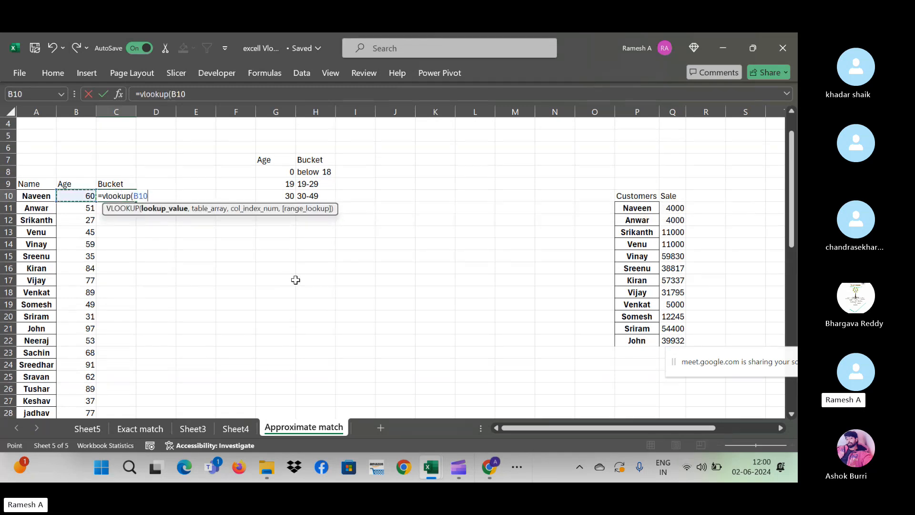
pyautogui.write(',')
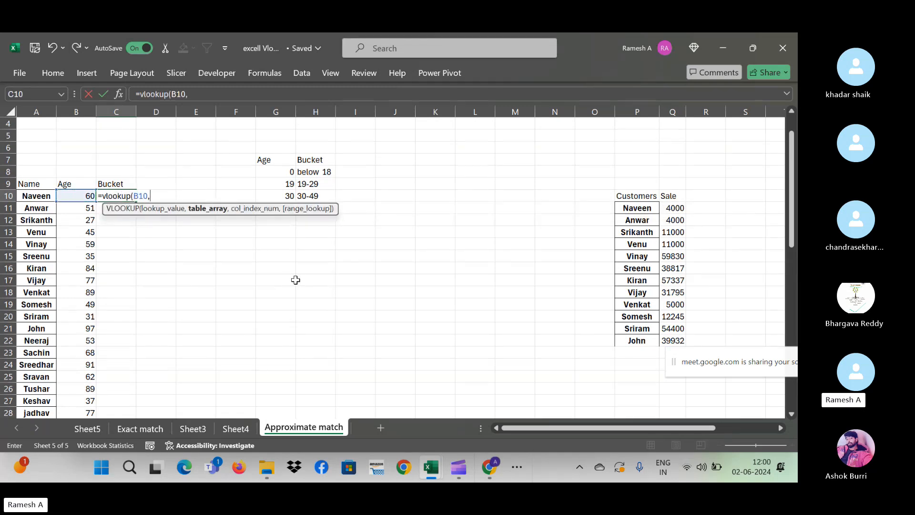
pyautogui.click(275, 162)
pyautogui.moveTo(275, 160); pyautogui.dragTo(324, 208)
pyautogui.doubleClick(285, 195)
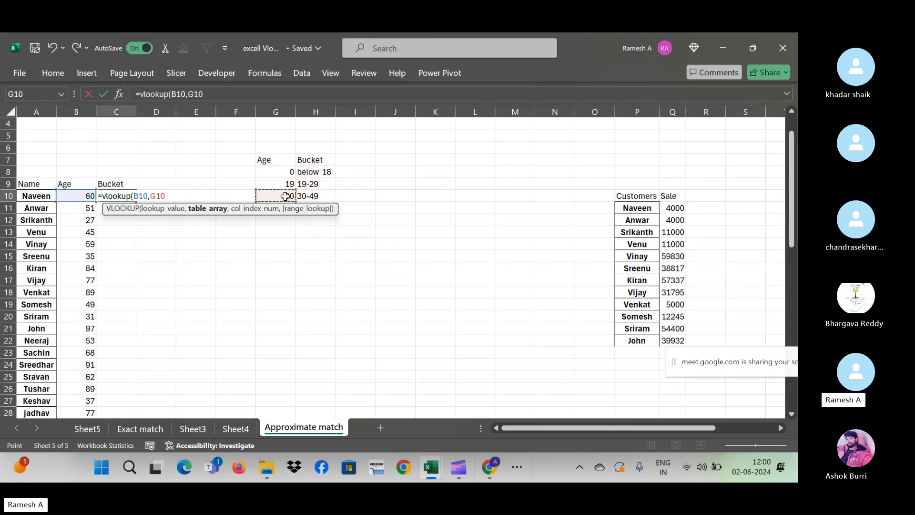
pyautogui.click(286, 160)
pyautogui.hotkey('ctrl', 'shift', 'Right')
pyautogui.hotkey('shift', 'Down')
pyautogui.hotkey('shift', 'Down')
pyautogui.hotkey('shift', 'Down')
pyautogui.hotkey('shift', 'Down')
pyautogui.hotkey('shift', 'Down')
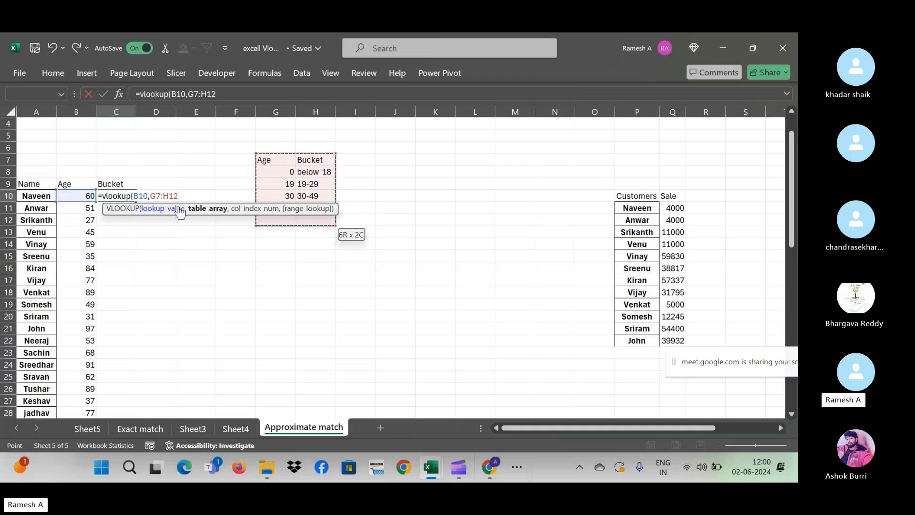
pyautogui.moveTo(103, 207); pyautogui.dragTo(193, 331)
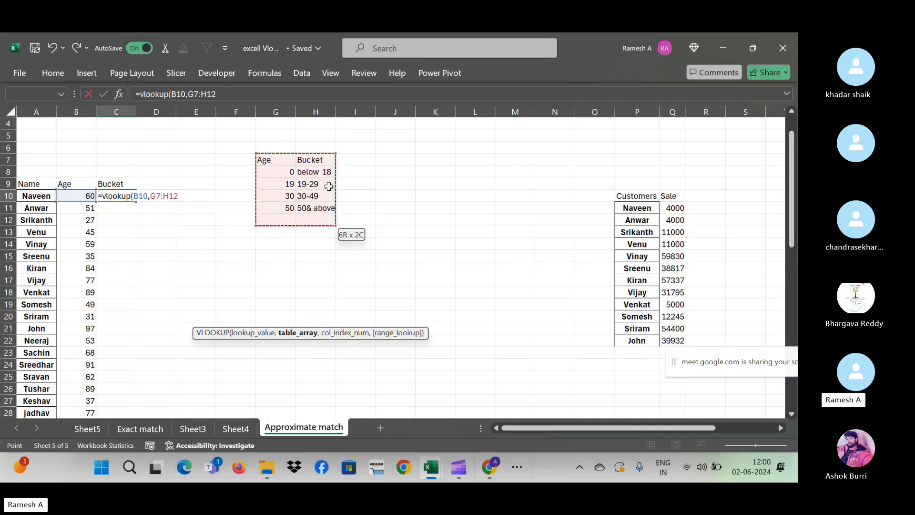
pyautogui.hotkey('shift', 'Up')
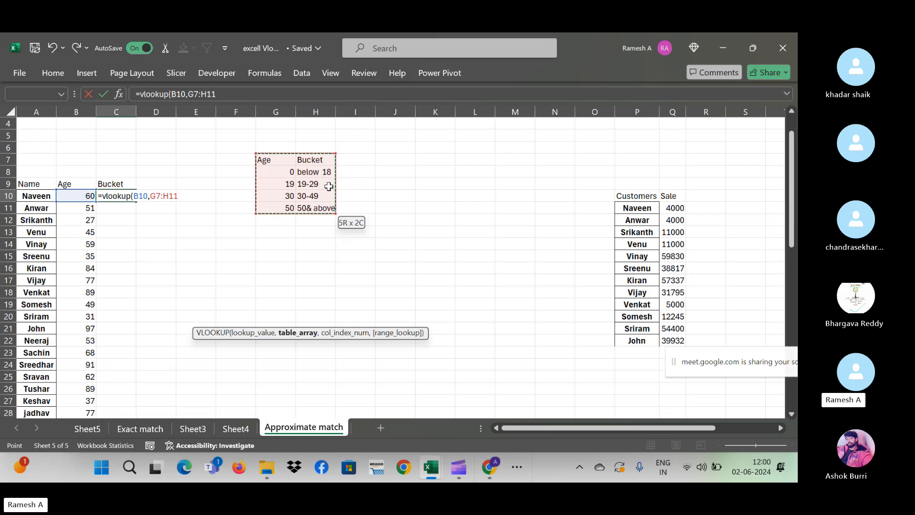
pyautogui.press('F4')
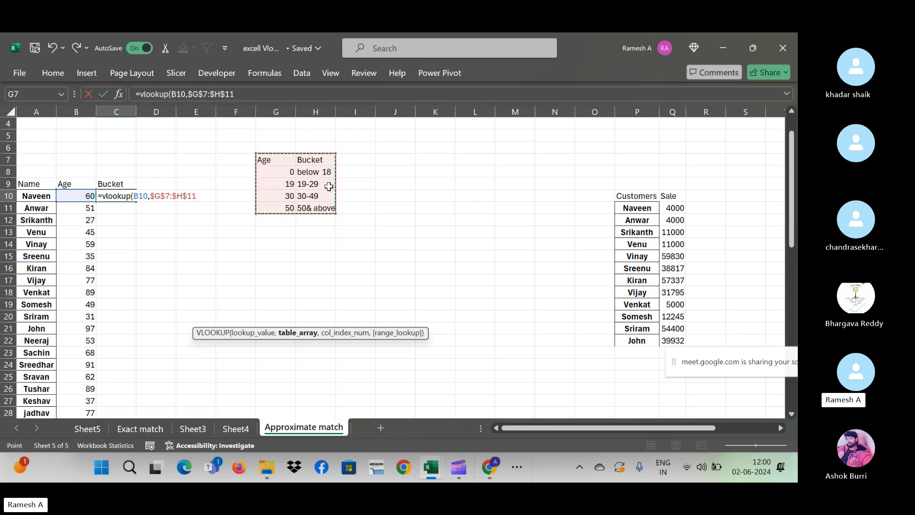
# - Finish the lookup with column 2 and exact match 0, giving #N/A for age 60
pyautogui.write(',')
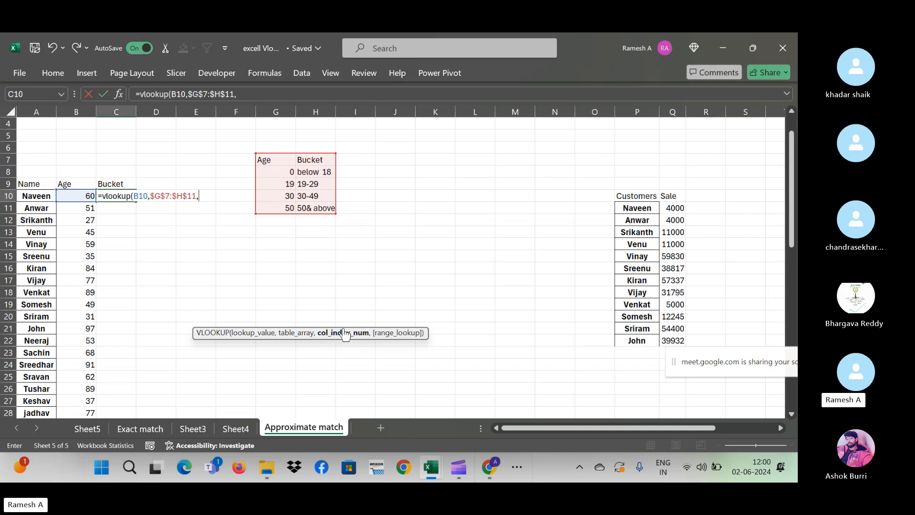
pyautogui.write('2,')
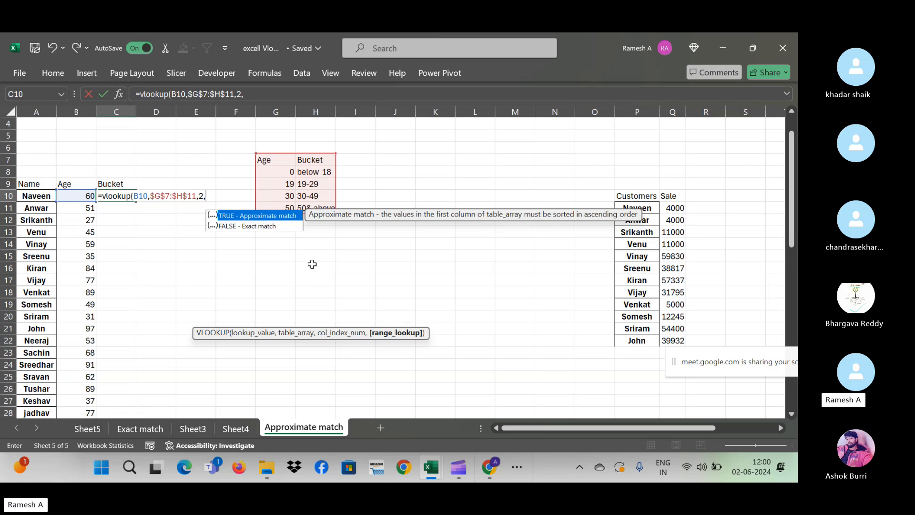
pyautogui.write('0)')
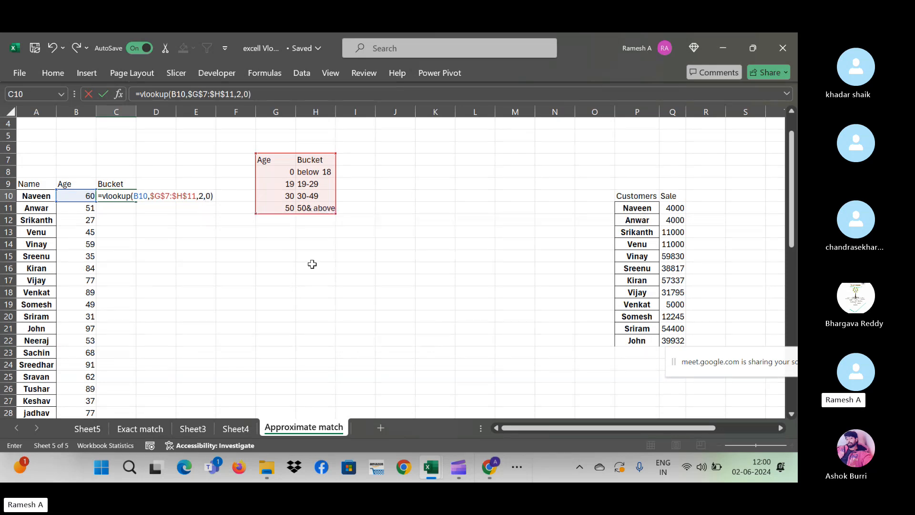
pyautogui.hotkey('ctrl', 'Return')
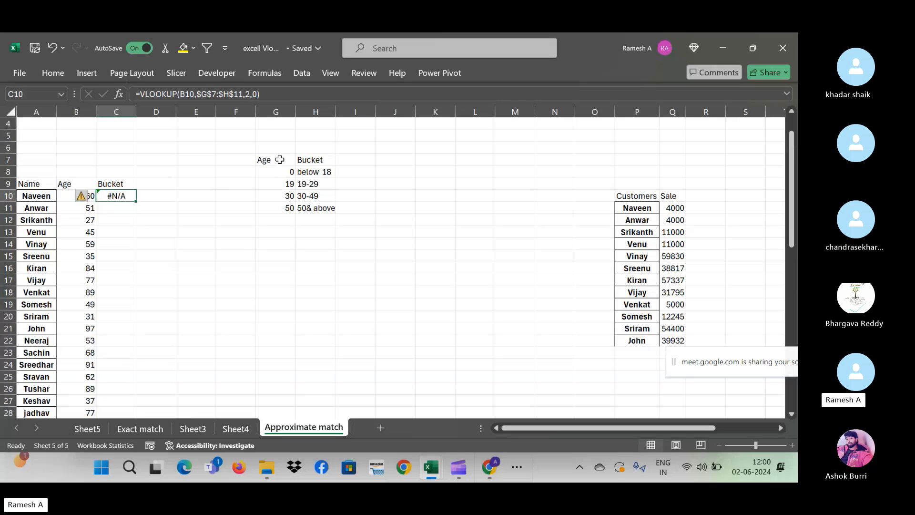
# - Check age boundaries 0, 30 and 50, then reopen C10's =VLOOKUP(B10,$G$7:$H$11,2,0) formula
pyautogui.click(284, 173)
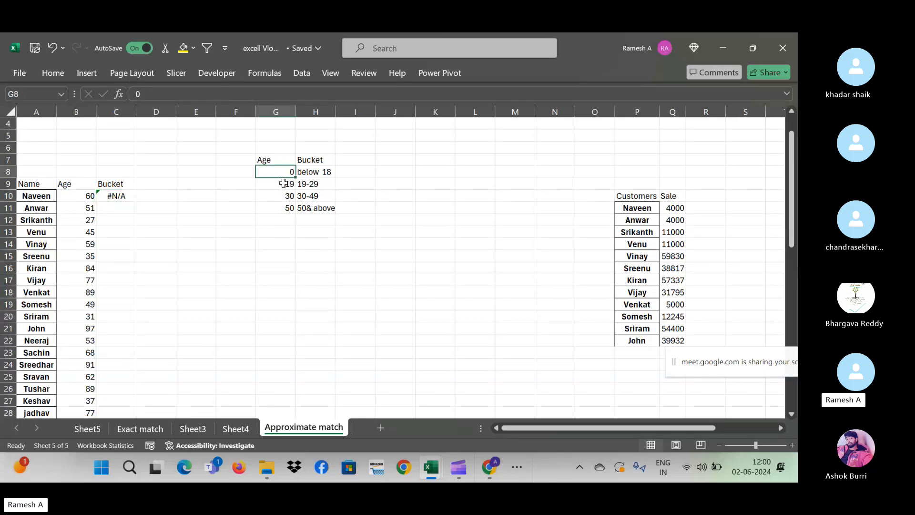
pyautogui.click(282, 196)
pyautogui.click(285, 208)
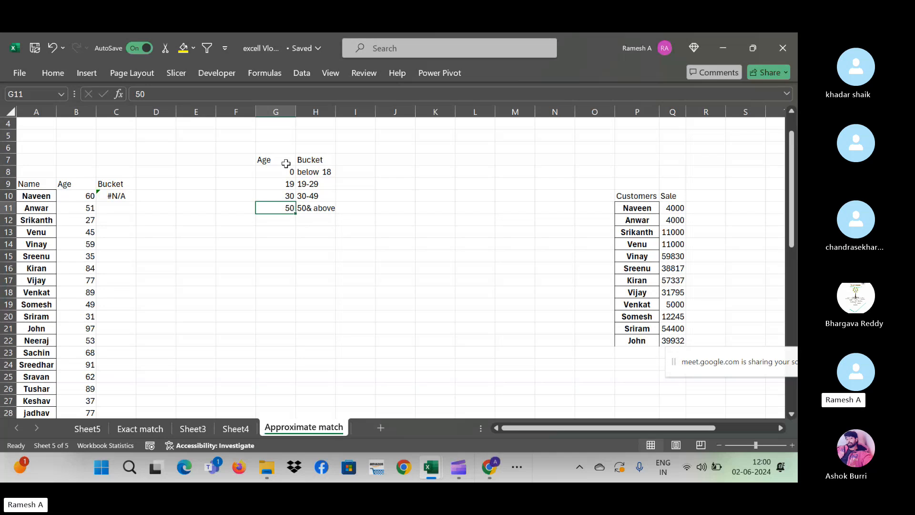
pyautogui.click(119, 195)
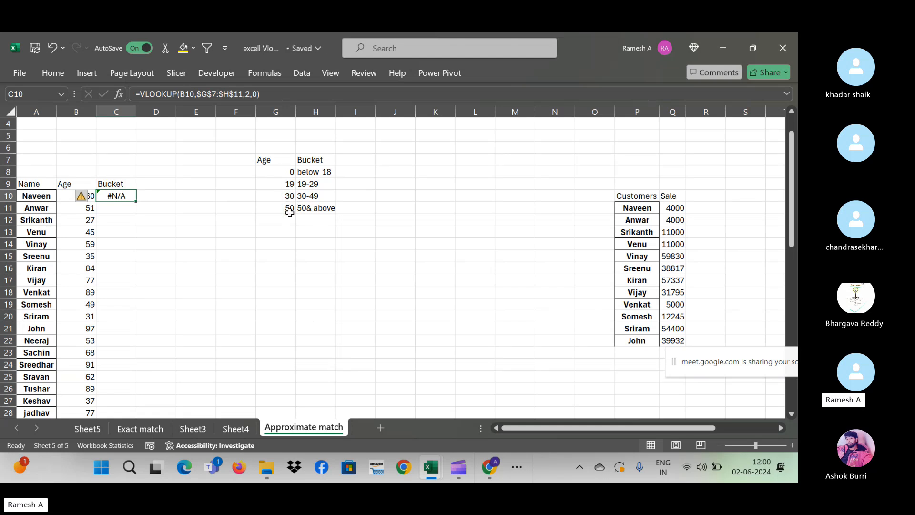
pyautogui.doubleClick(124, 196)
# - Change C10's match argument from 0 to 1 so it returns 50& above
pyautogui.click(218, 190)
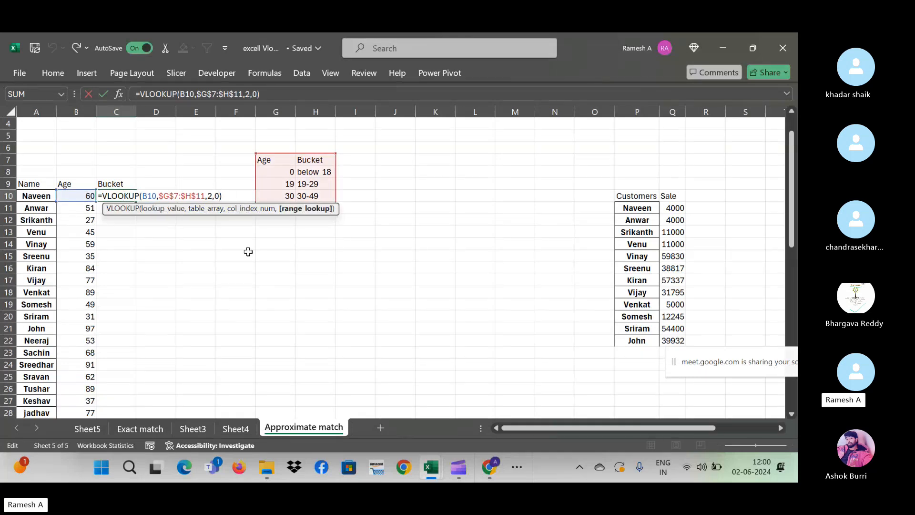
pyautogui.press('BackSpace')
pyautogui.write('1')
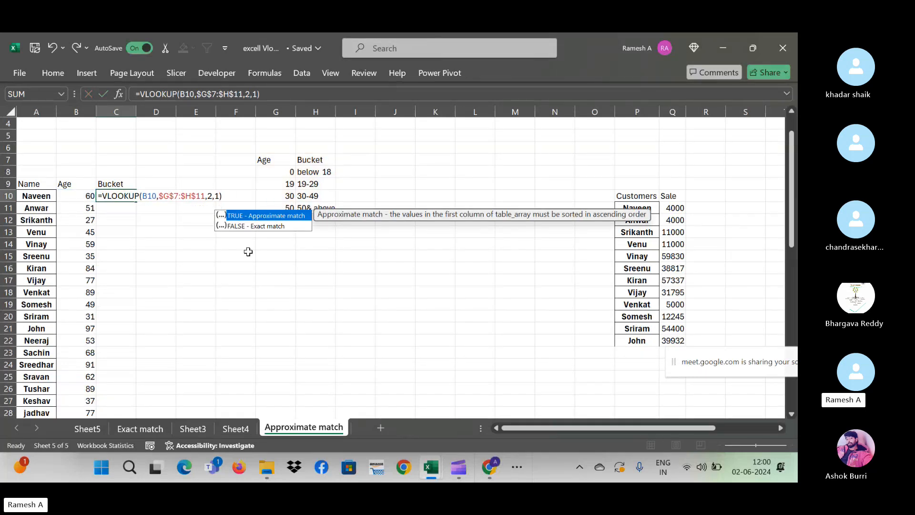
pyautogui.press('Return')
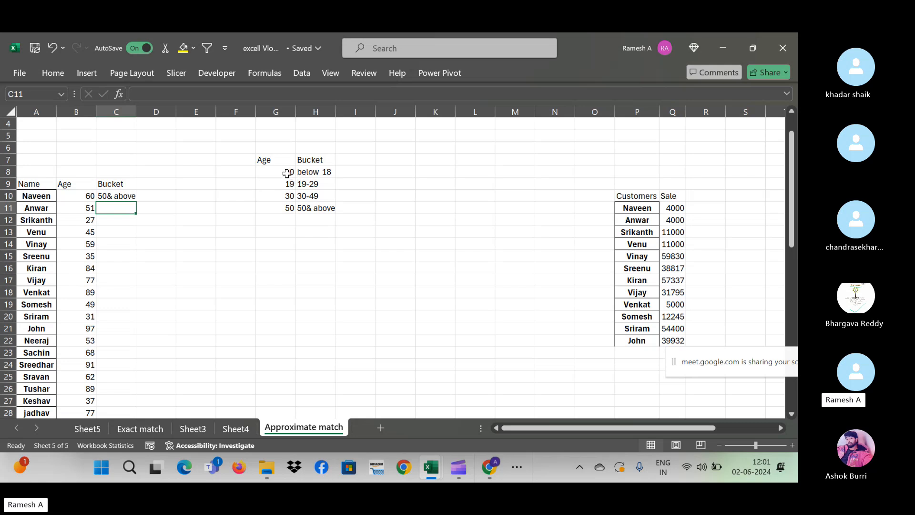
# - Compare ages 51 and 27 against the 0, 19, 30, 50 thresholds and 50& above label
pyautogui.click(287, 173)
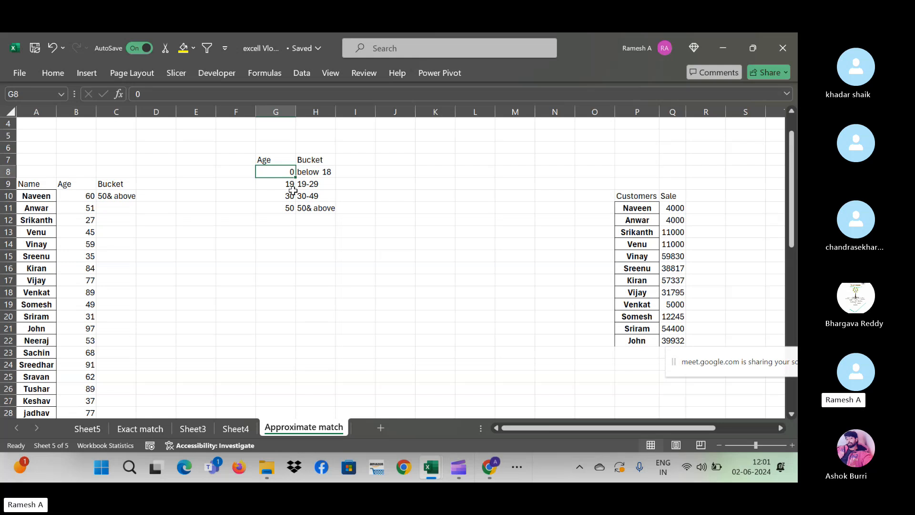
pyautogui.click(290, 183)
pyautogui.click(293, 197)
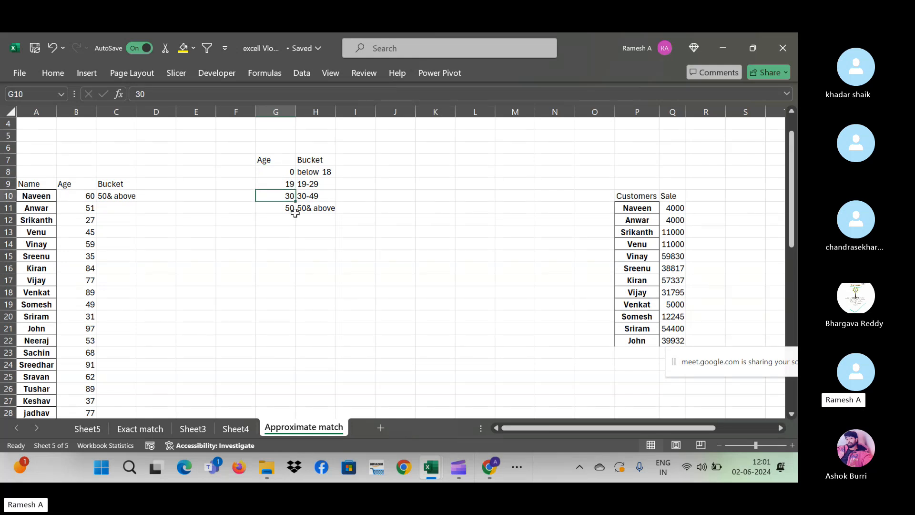
pyautogui.click(295, 212)
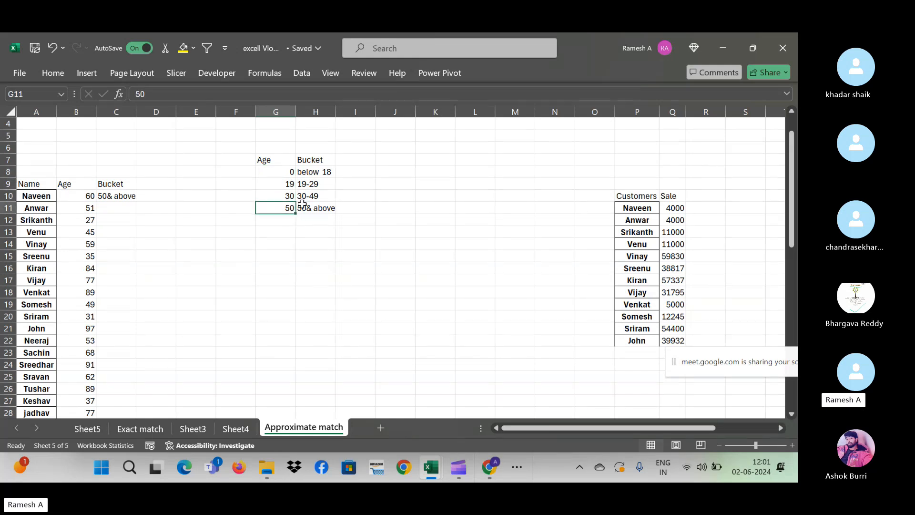
pyautogui.click(318, 206)
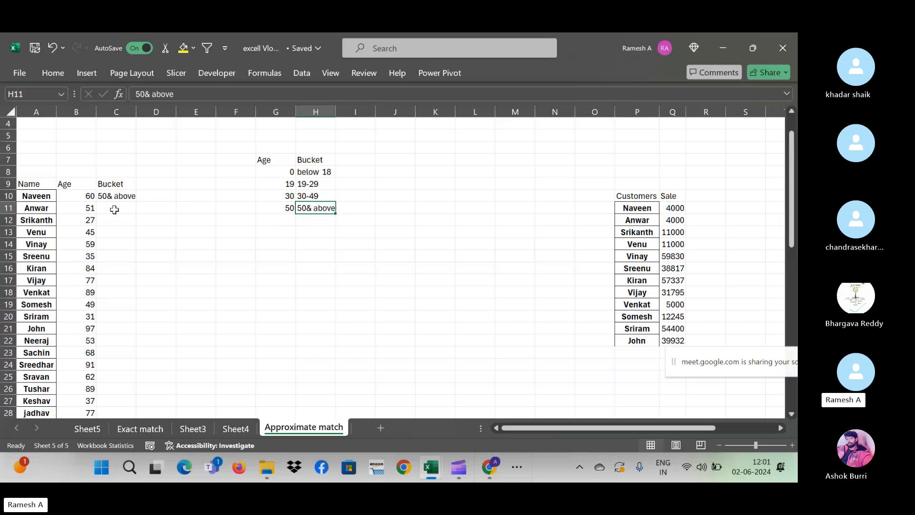
pyautogui.click(88, 210)
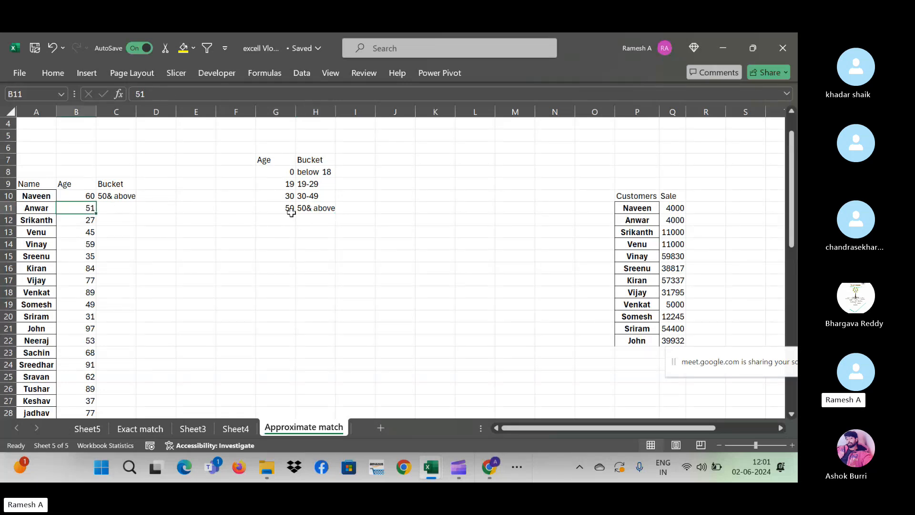
pyautogui.click(320, 212)
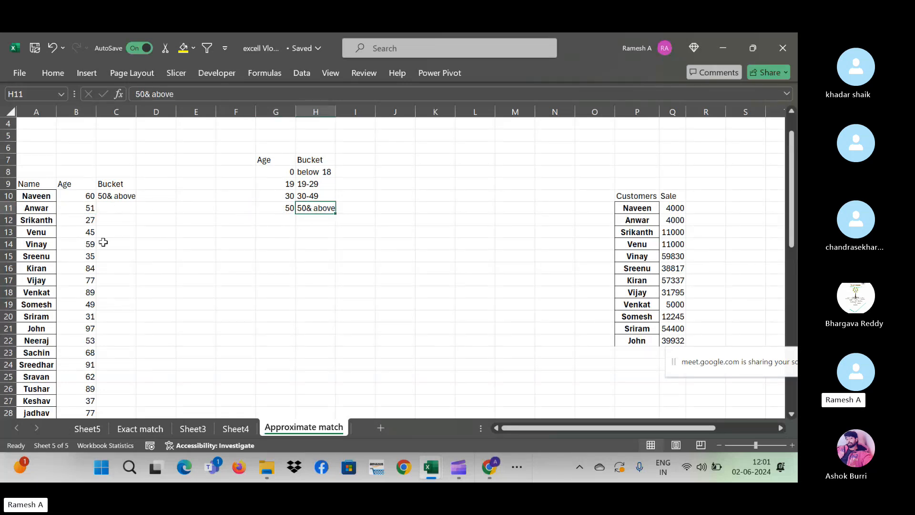
pyautogui.click(88, 222)
pyautogui.click(293, 173)
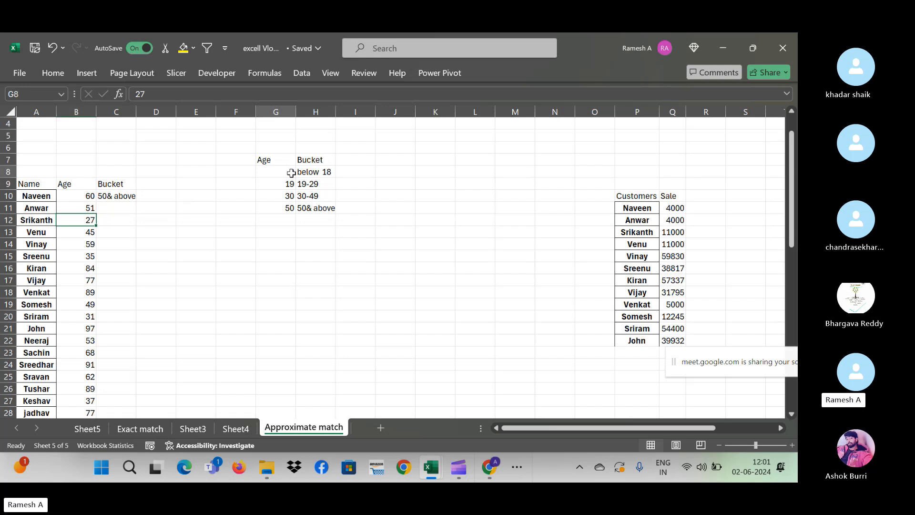
pyautogui.click(125, 197)
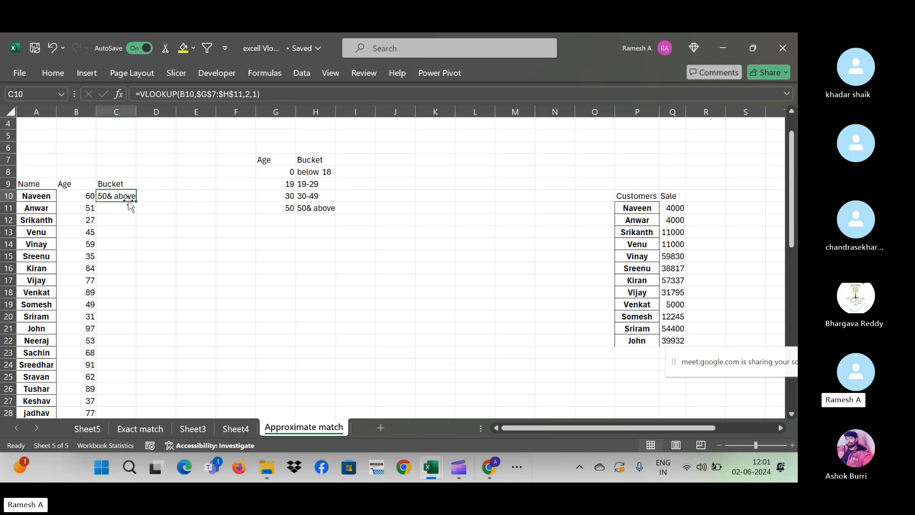
# - Copy the lookup down to C12 and confirm age 27 maps to 19-29 via boundary 19
pyautogui.moveTo(136, 201); pyautogui.dragTo(137, 230)
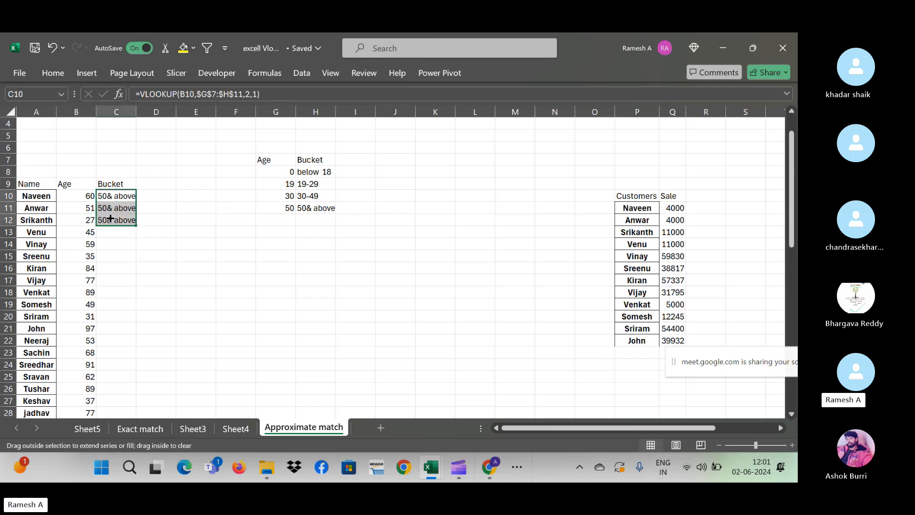
pyautogui.click(104, 220)
pyautogui.click(92, 222)
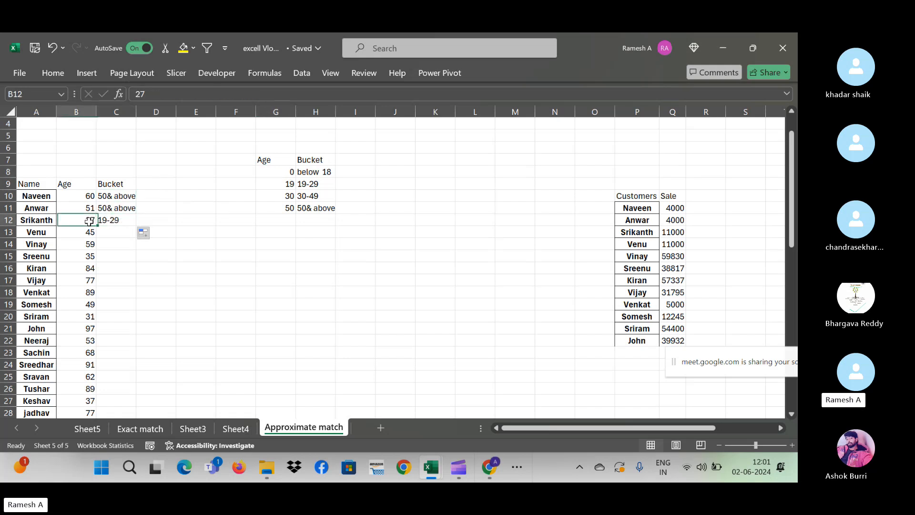
pyautogui.click(289, 184)
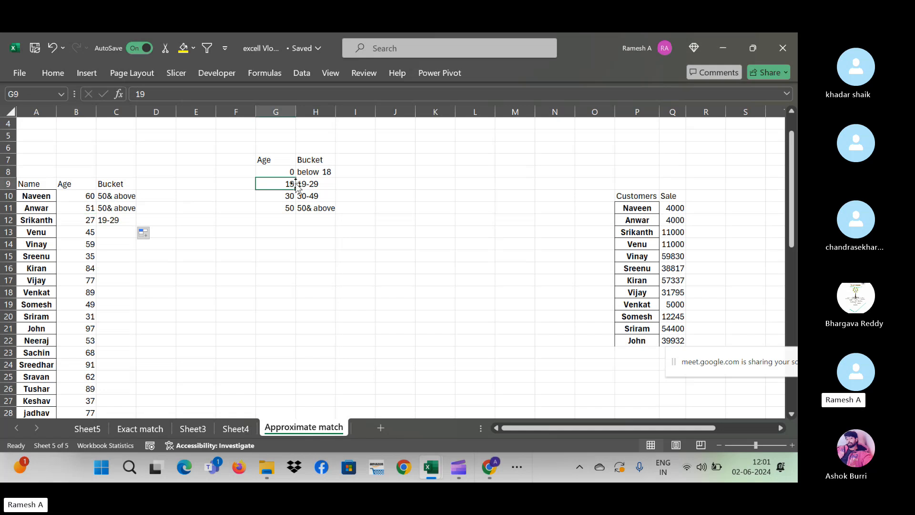
pyautogui.click(315, 183)
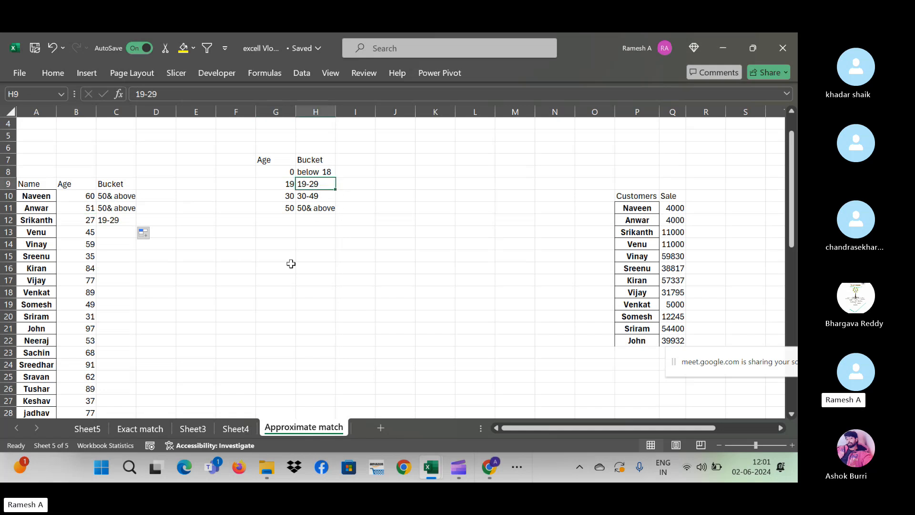
pyautogui.click(133, 216)
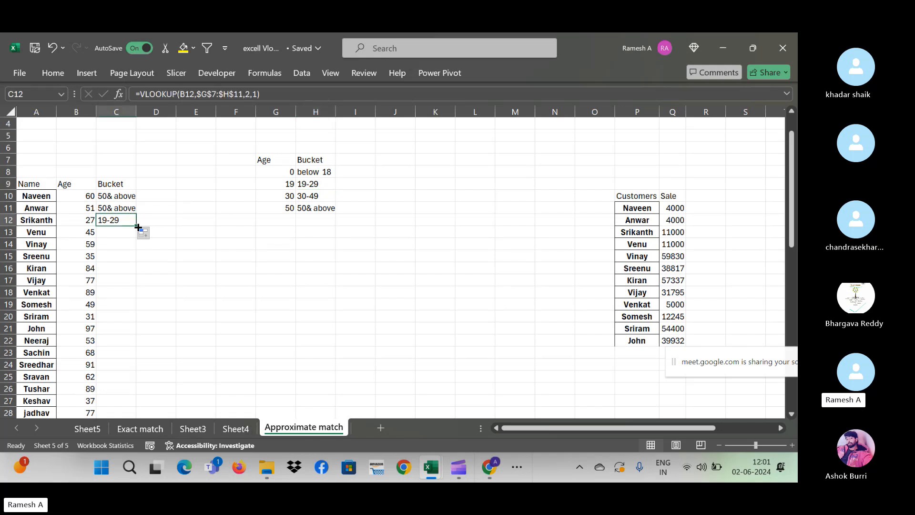
# - Fill the VLOOKUP down the whole Bucket column, then move to I8 beside below 18
pyautogui.doubleClick(138, 228)
pyautogui.click(252, 282)
pyautogui.press('Up')
pyautogui.press('Up')
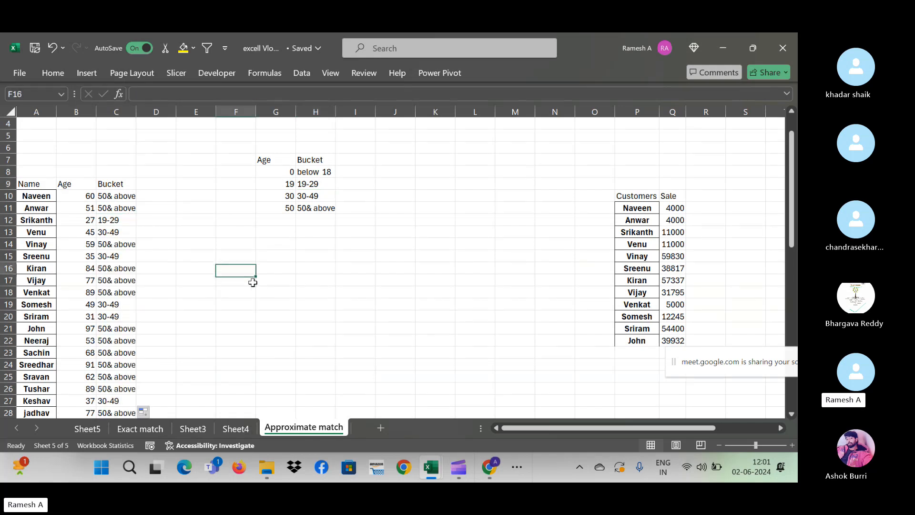
pyautogui.press('Left')
pyautogui.press('Up')
pyautogui.press('Up')
pyautogui.press('Up')
pyautogui.press('Up')
pyautogui.press('Up')
pyautogui.press('Right')
pyautogui.press('Right')
pyautogui.press('Right')
pyautogui.press('Right')
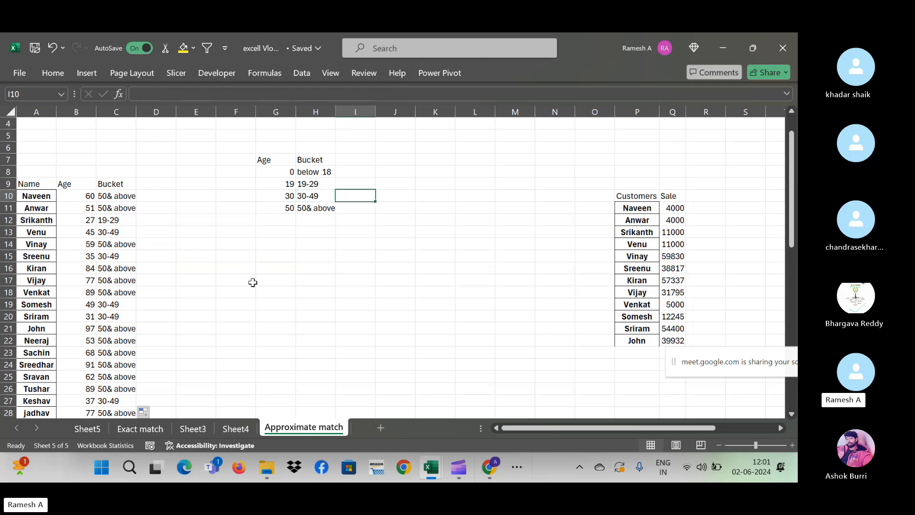
pyautogui.press('Up')
pyautogui.press('Up')
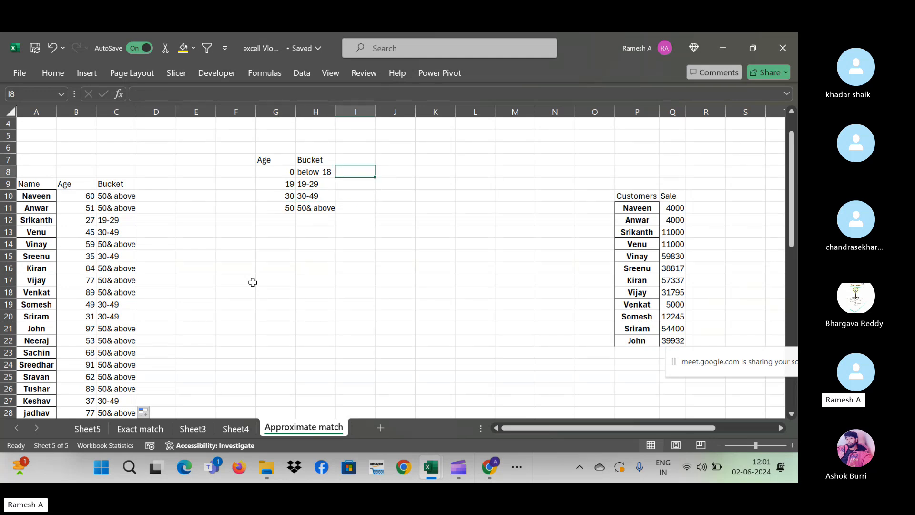
# - In I8 count below 18 results with =COUNTIF($C$10:$C$38, the below 18 label)
pyautogui.write('=cou')
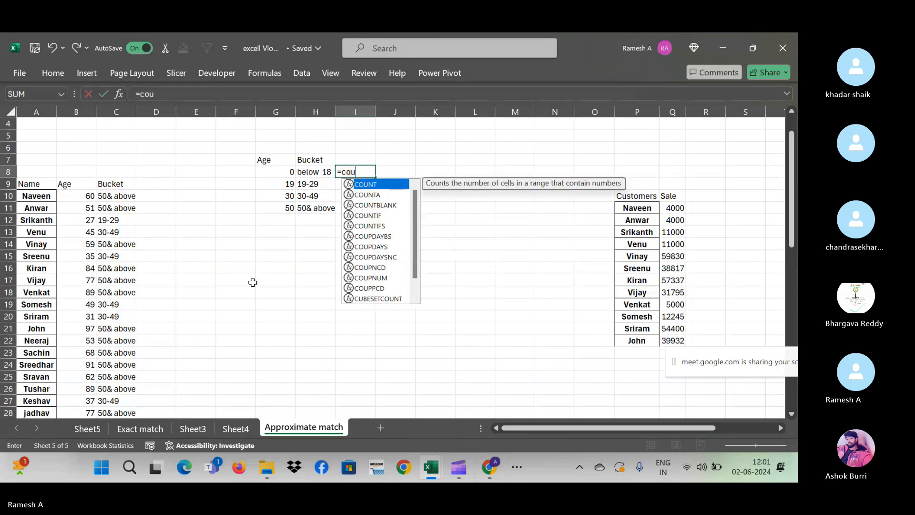
pyautogui.write('ntif')
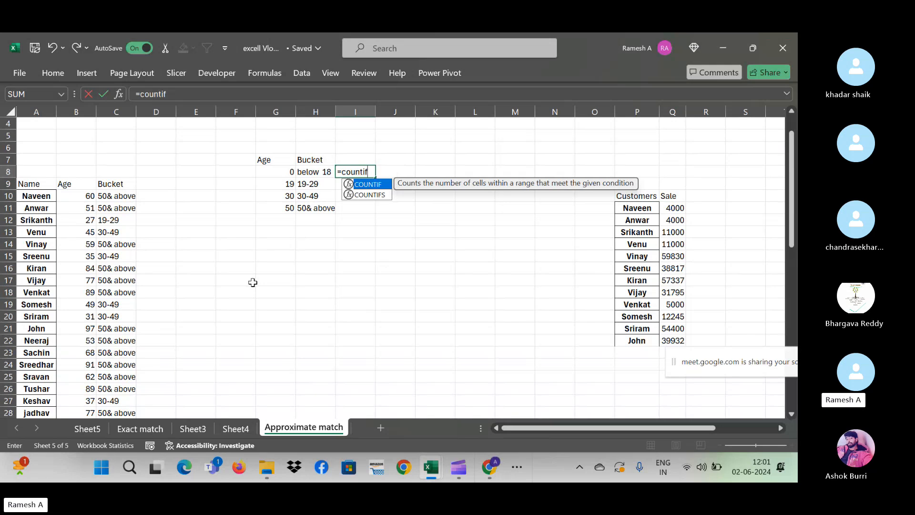
pyautogui.write('(')
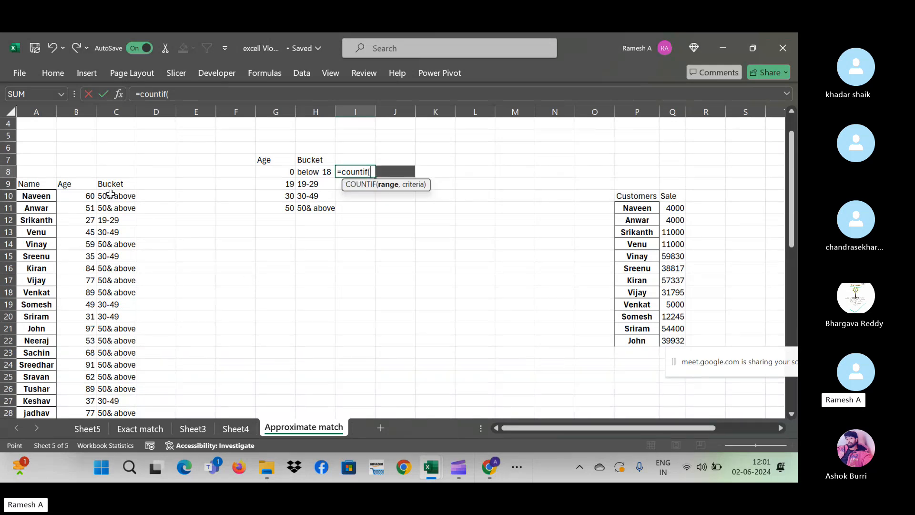
pyautogui.click(111, 193)
pyautogui.hotkey('ctrl', 'shift', 'Down')
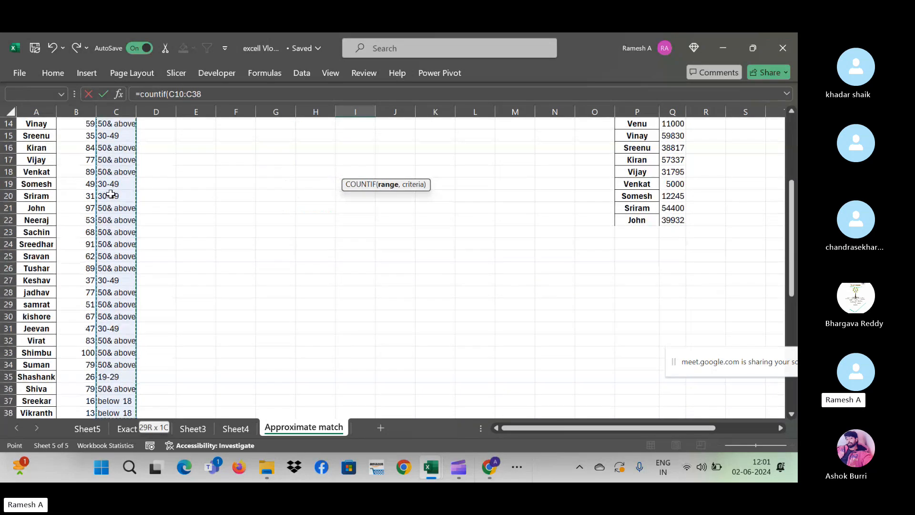
pyautogui.write(',')
pyautogui.scroll(3, 111, 193)
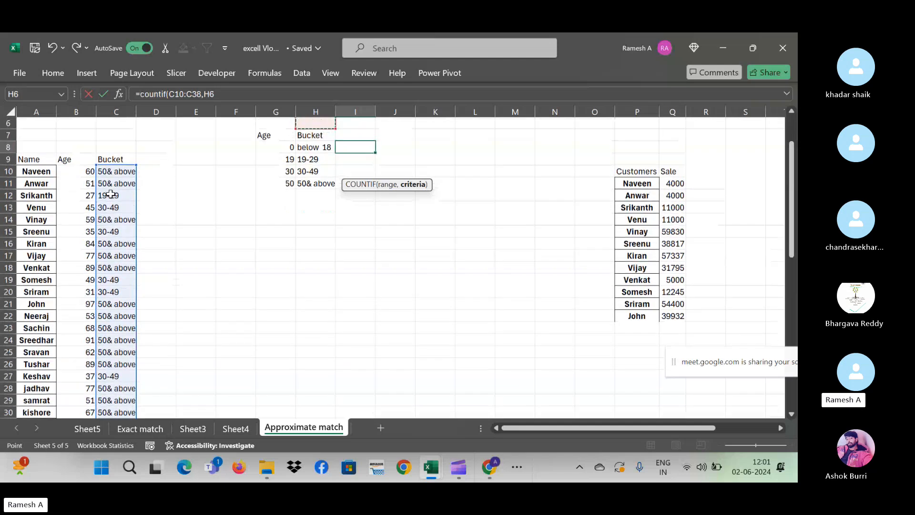
pyautogui.press('Left')
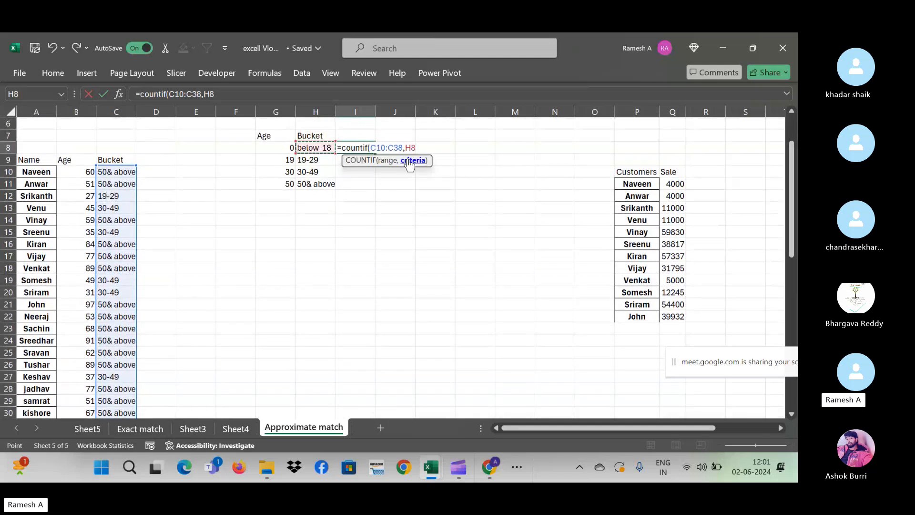
pyautogui.moveTo(403, 147); pyautogui.dragTo(370, 148)
pyautogui.press('F4')
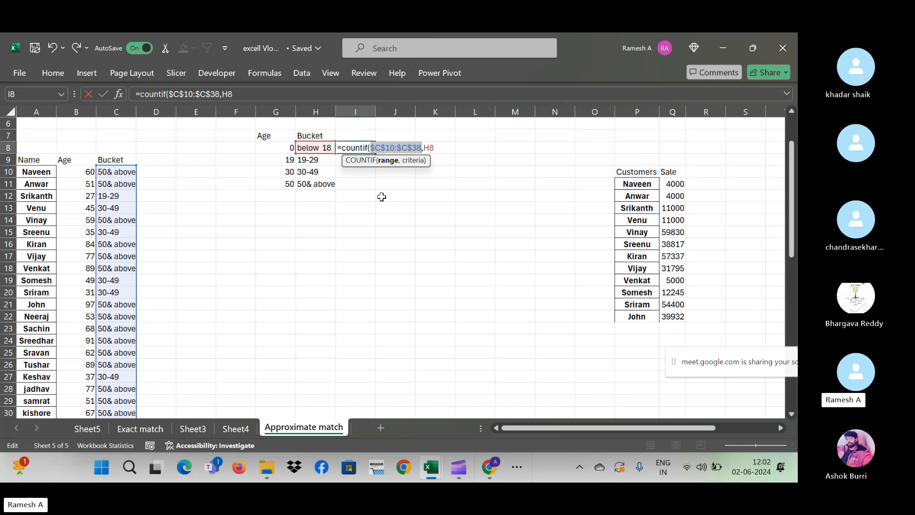
pyautogui.press('Return')
# - Fill the COUNTIF down to all four buckets, giving 2, 2, 6 and 19
pyautogui.press('Left')
pyautogui.press('Right')
pyautogui.press('Down')
pyautogui.press('Down')
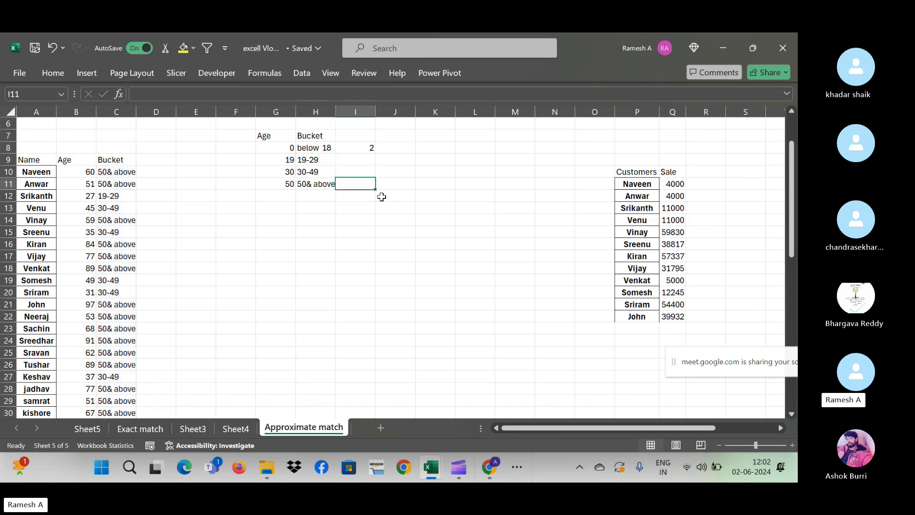
pyautogui.hotkey('shift', 'Up')
pyautogui.hotkey('shift', 'Up')
pyautogui.hotkey('shift', 'Up')
pyautogui.hotkey('ctrl', 'd')
pyautogui.press('Up')
pyautogui.press('Up')
pyautogui.press('Up')
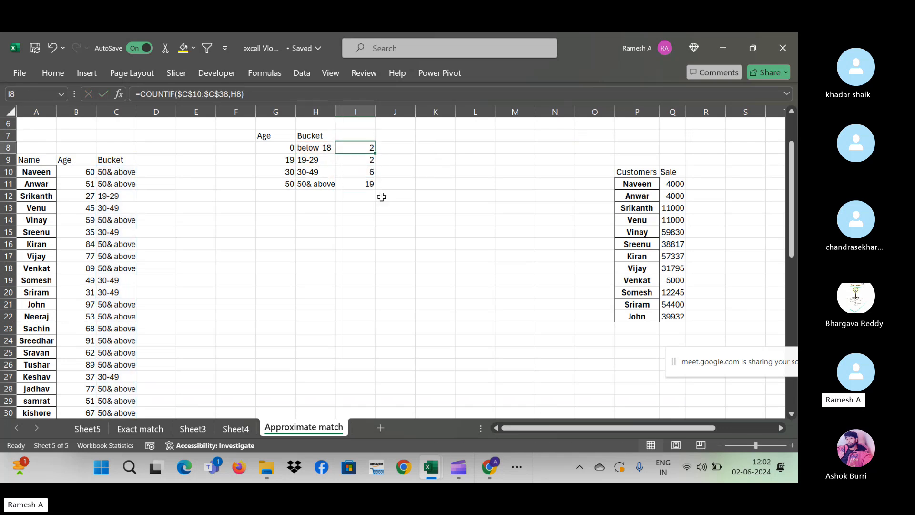
pyautogui.click(111, 376)
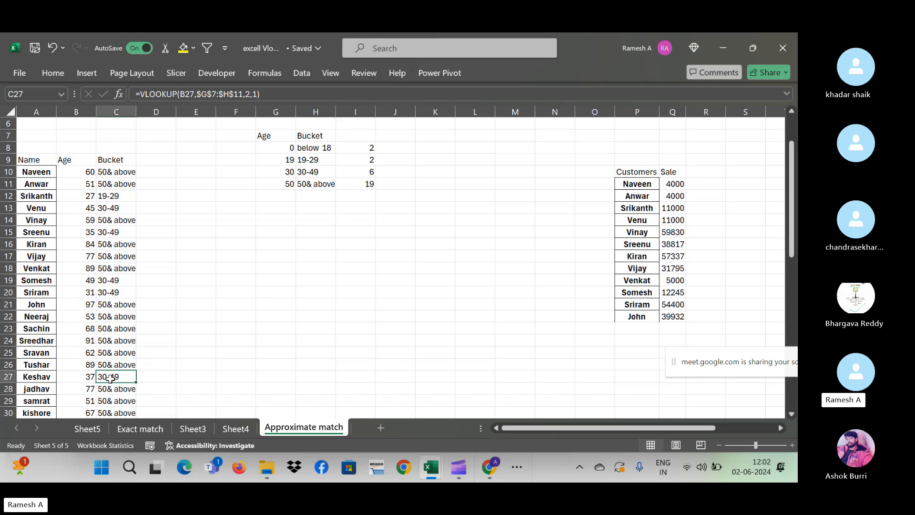
pyautogui.press('Down')
pyautogui.press('Down')
pyautogui.press('Down')
pyautogui.press('Down')
pyautogui.press('Down')
pyautogui.press('Down')
pyautogui.press('Down')
pyautogui.press('Down')
pyautogui.press('Down')
pyautogui.press('Down')
pyautogui.press('Down')
pyautogui.press('Down')
pyautogui.press('Down')
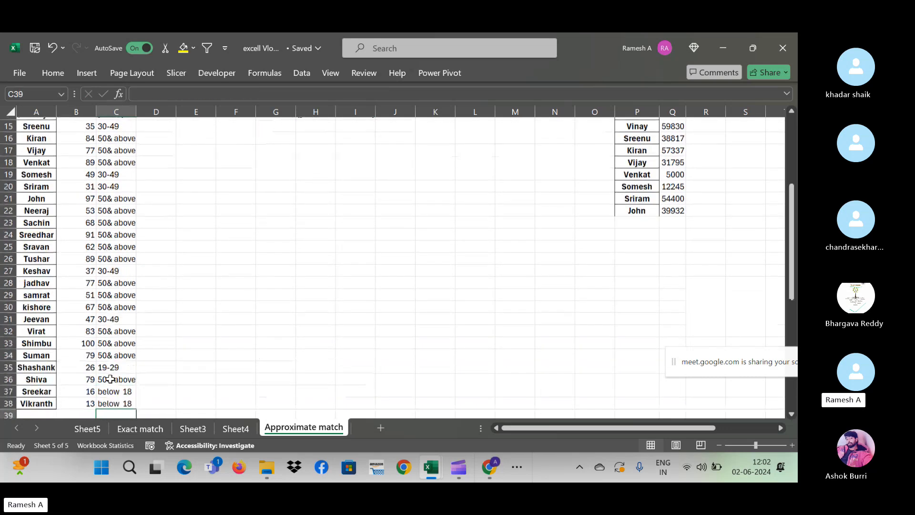
pyautogui.press('Up')
pyautogui.press('Up')
pyautogui.hotkey('shift', 'Down')
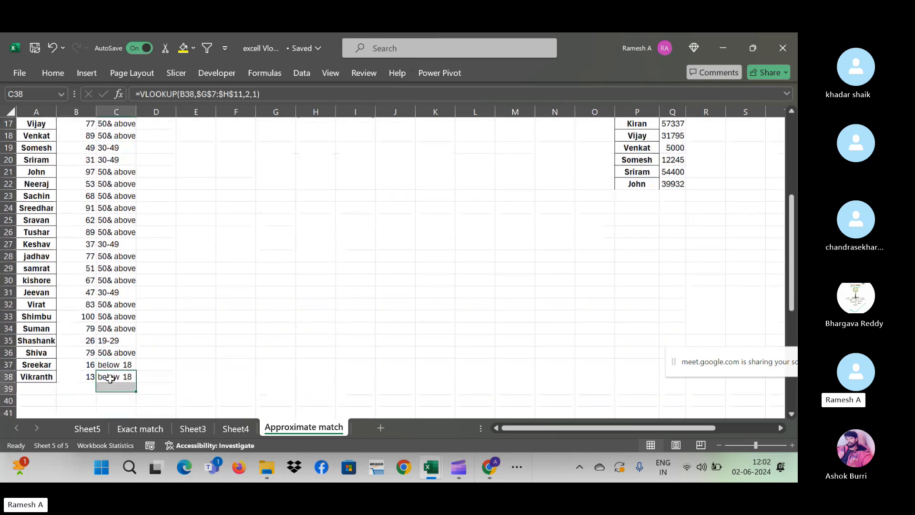
pyautogui.hotkey('shift', 'Up')
pyautogui.hotkey('shift', 'Up')
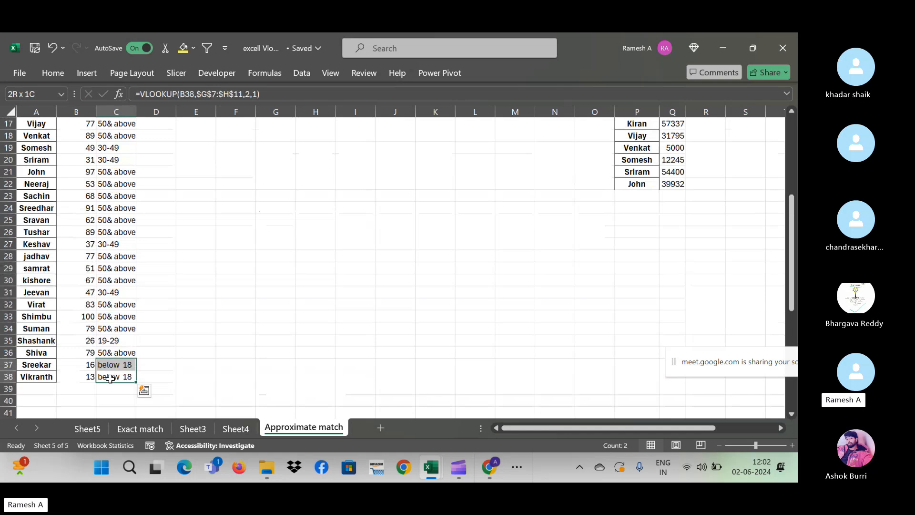
pyautogui.hotkey('ctrl', 'Up')
pyautogui.hotkey('ctrl', 'Up')
pyautogui.press('Down')
pyautogui.press('Down')
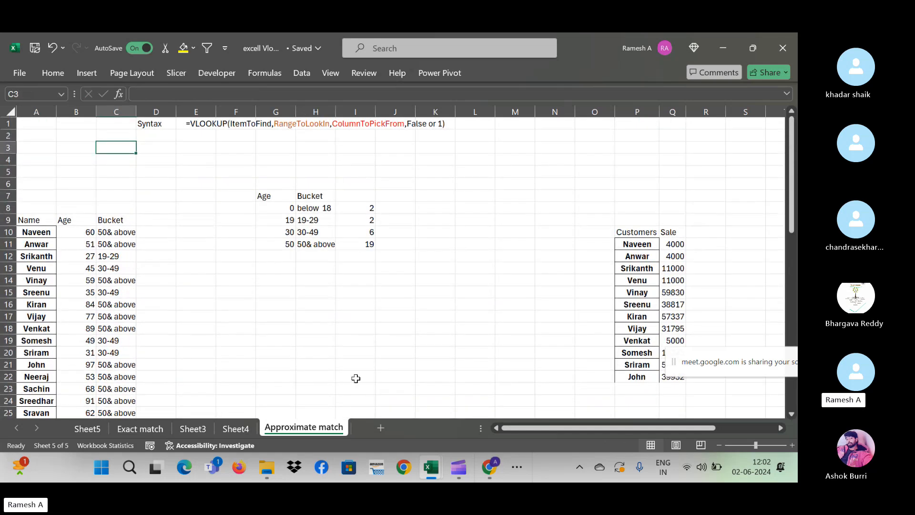
pyautogui.click(366, 206)
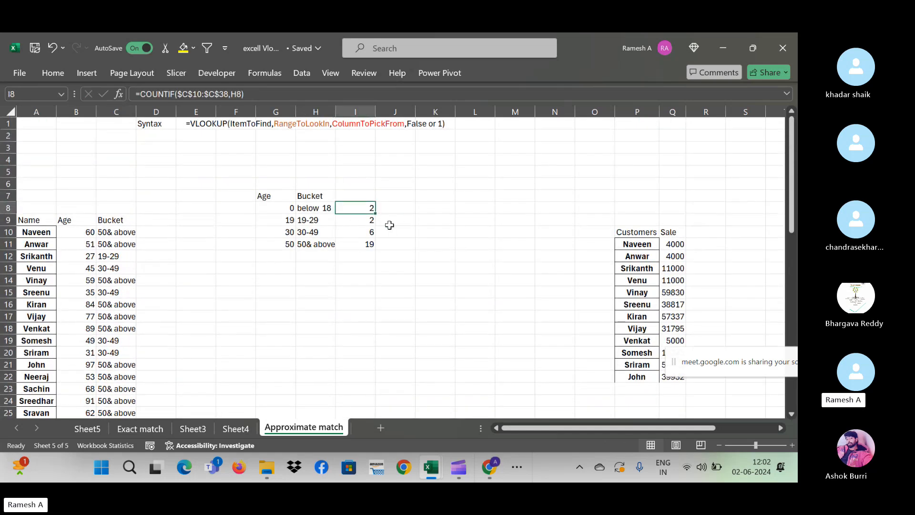
pyautogui.click(362, 222)
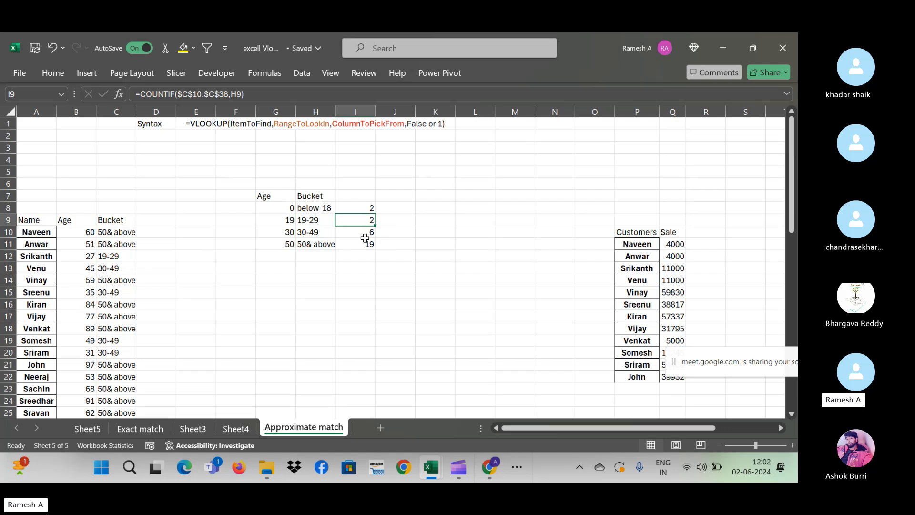
pyautogui.click(365, 238)
pyautogui.click(370, 245)
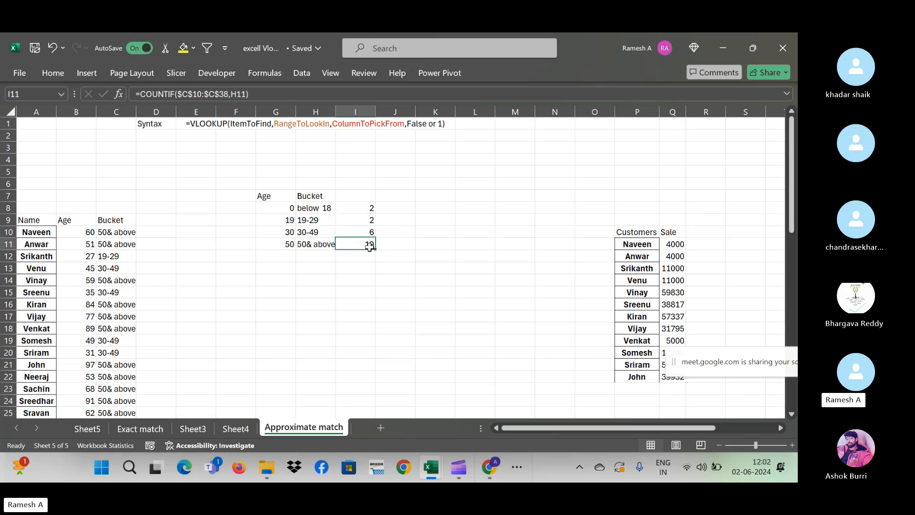
pyautogui.moveTo(366, 219); pyautogui.dragTo(368, 244)
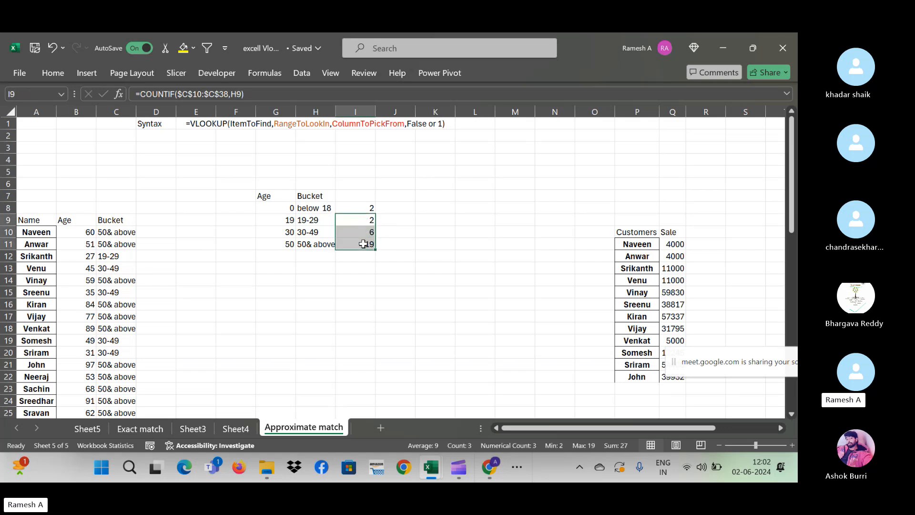
pyautogui.click(313, 210)
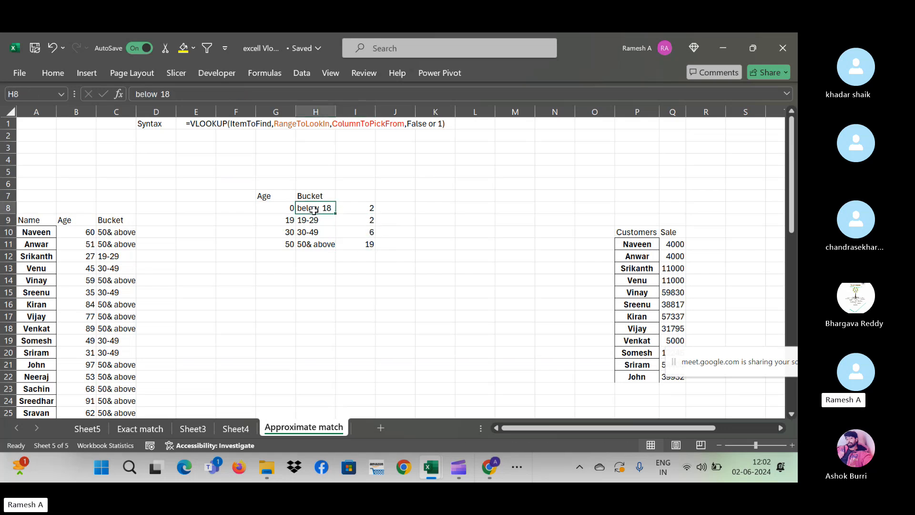
pyautogui.click(361, 222)
pyautogui.click(369, 235)
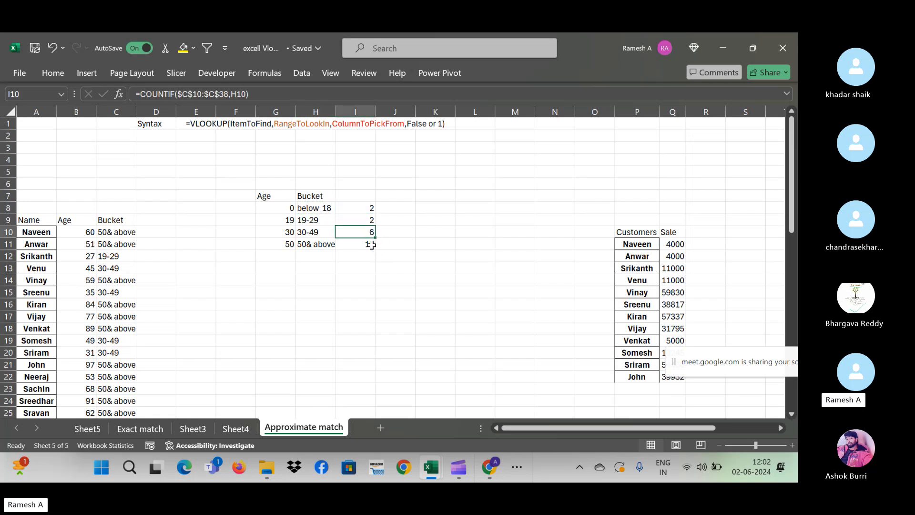
pyautogui.click(371, 245)
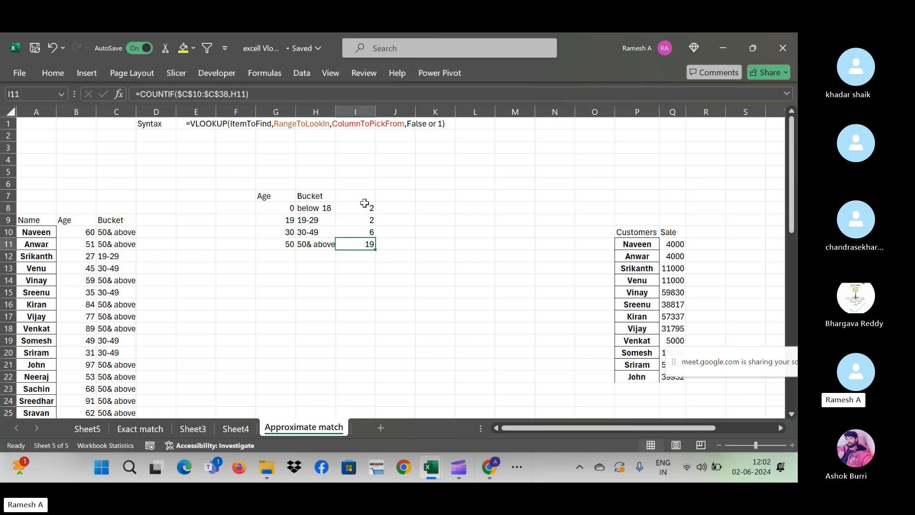
pyautogui.moveTo(365, 203); pyautogui.dragTo(363, 257)
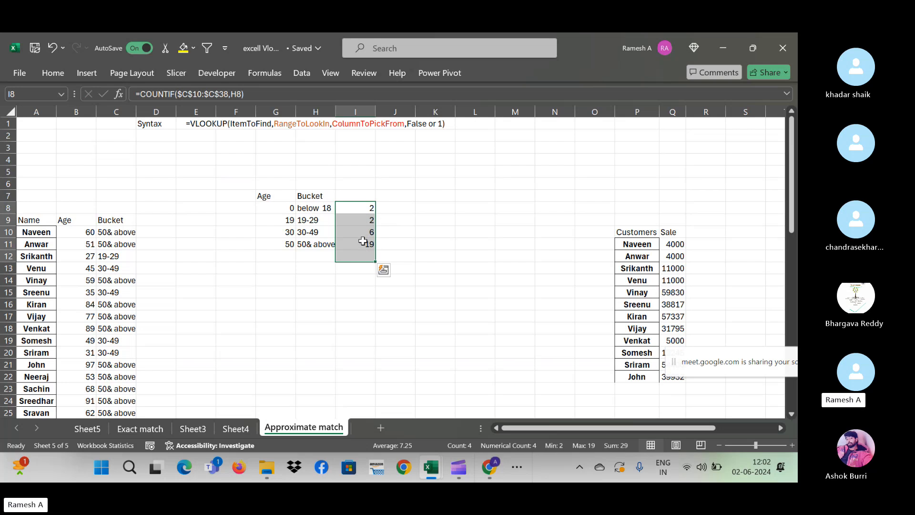
# - Delete the bucket counts and move right to the sales slab's Lower/Upper values table
pyautogui.press('Delete')
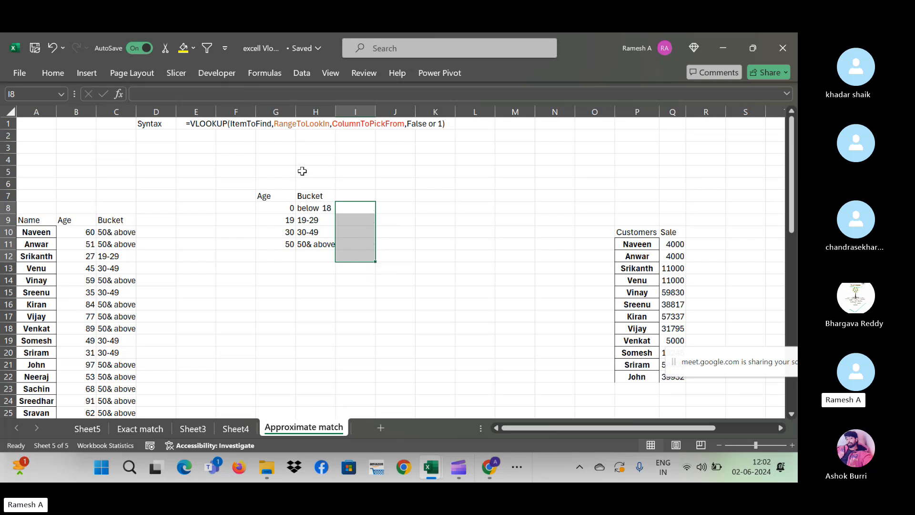
pyautogui.click(127, 233)
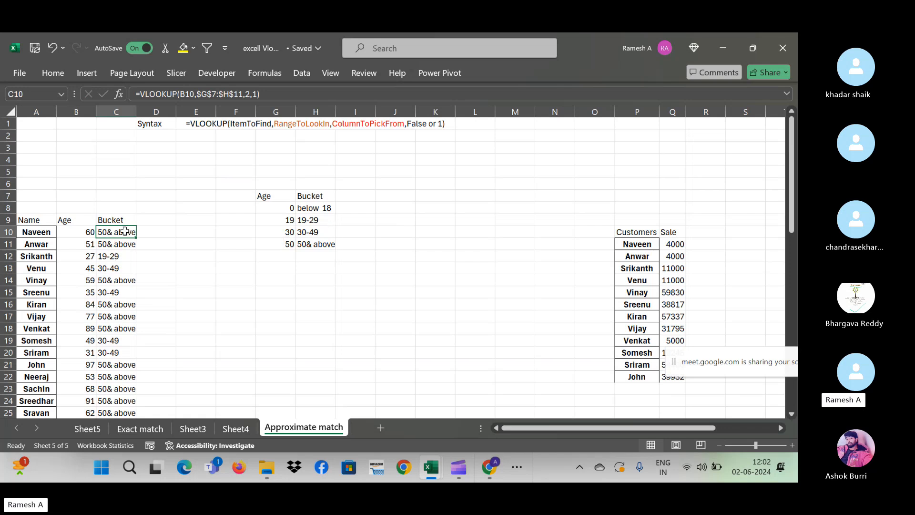
pyautogui.press('Right')
pyautogui.press('Right')
pyautogui.press('Right')
pyautogui.press('Right')
pyautogui.press('Right')
pyautogui.press('Right')
pyautogui.press('Right')
pyautogui.press('Right')
pyautogui.press('Right')
pyautogui.press('Right')
pyautogui.press('Right')
pyautogui.press('Right')
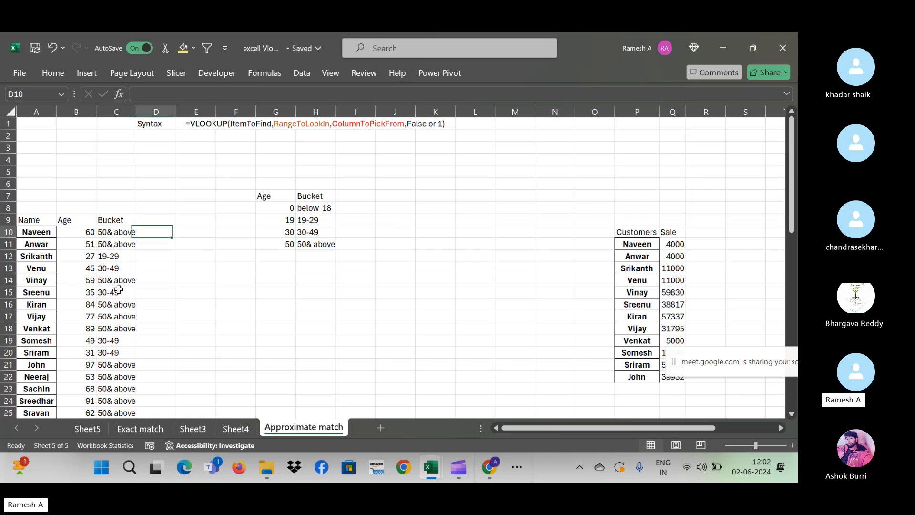
pyautogui.press('Right')
pyautogui.press('Right')
pyautogui.press('Right')
pyautogui.press('Right')
pyautogui.press('Right')
pyautogui.press('Right')
pyautogui.press('Right')
pyautogui.press('Right')
pyautogui.press('Right')
pyautogui.press('Right')
pyautogui.press('Right')
pyautogui.press('Right')
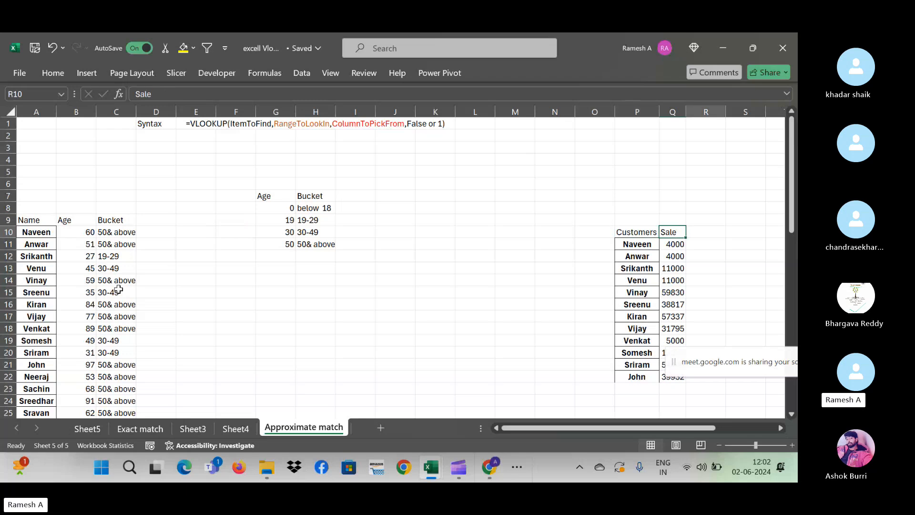
pyautogui.press('Right')
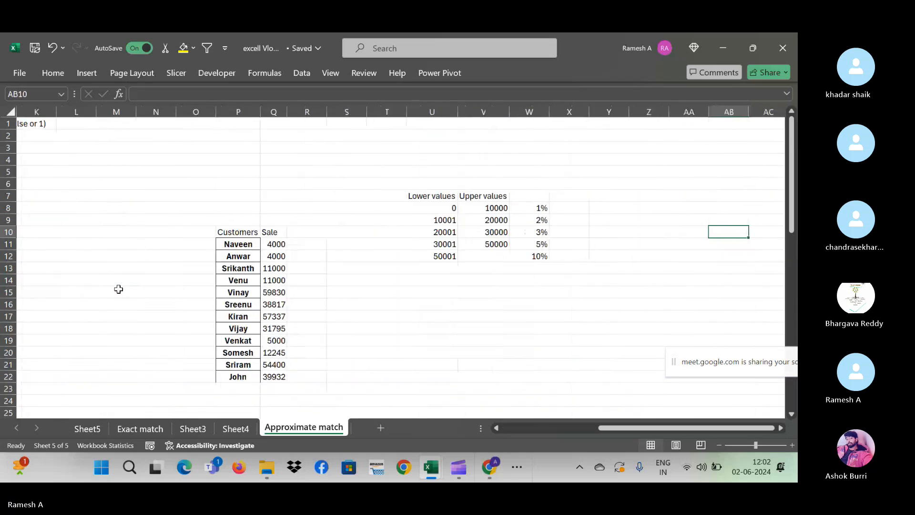
pyautogui.press('Left')
pyautogui.press('Left')
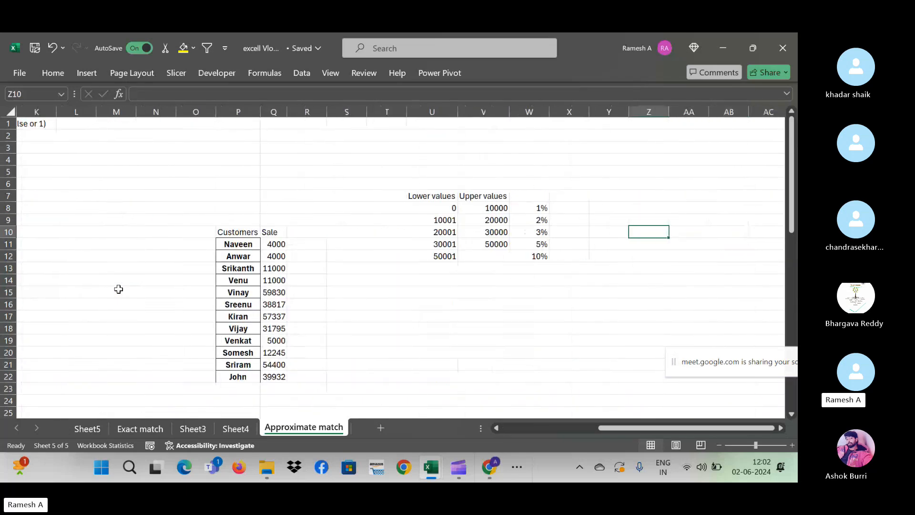
pyautogui.press('Left')
pyautogui.press('Left')
pyautogui.press('Left')
pyautogui.press('Left')
pyautogui.press('Left')
pyautogui.press('Up')
pyautogui.press('Up')
pyautogui.press('Right')
pyautogui.press('Left')
pyautogui.press('Right')
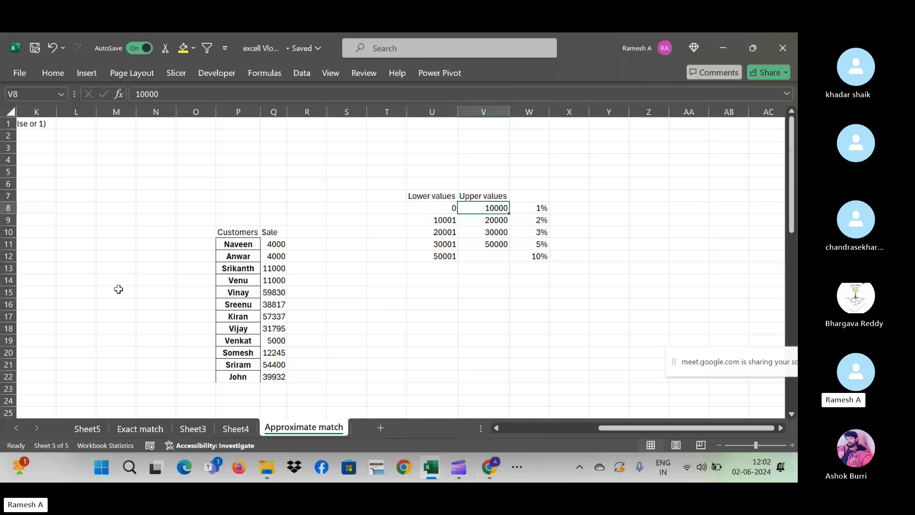
pyautogui.press('Left')
pyautogui.press('Down')
pyautogui.press('Down')
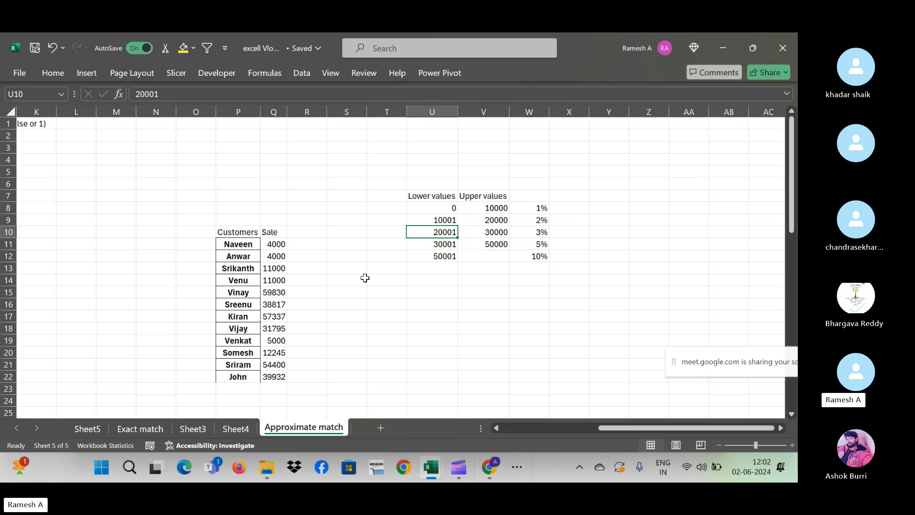
# - Review the slab ranges 0–10000 and 10001–20000, ending at the empty cell left of them
pyautogui.click(292, 243)
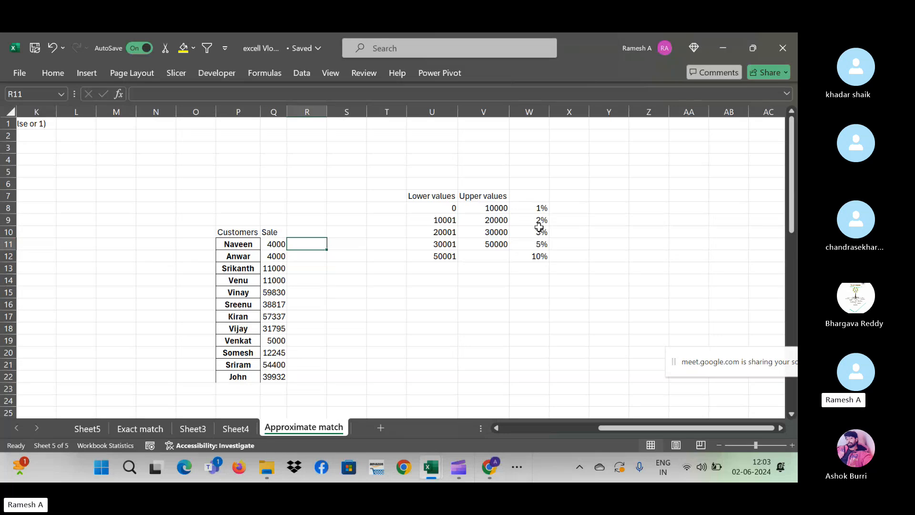
pyautogui.click(450, 209)
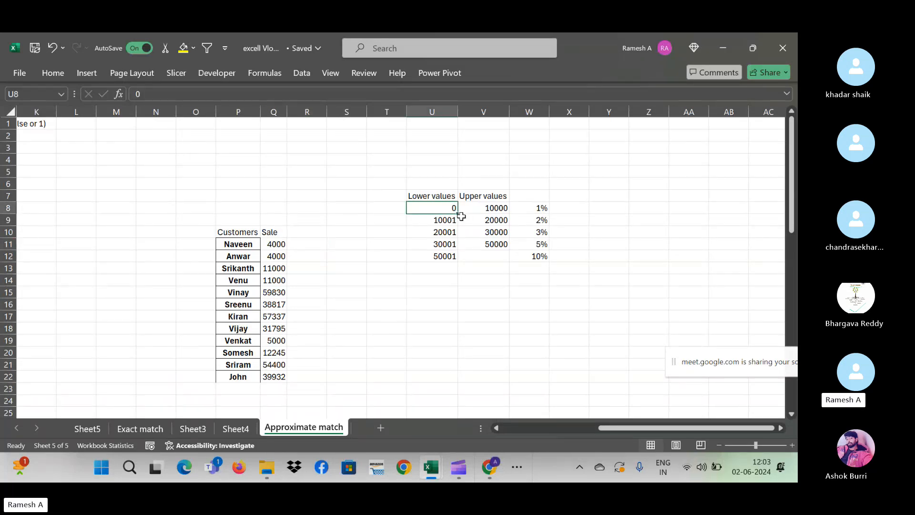
pyautogui.press('Right')
pyautogui.press('Left')
pyautogui.press('Right')
pyautogui.press('Right')
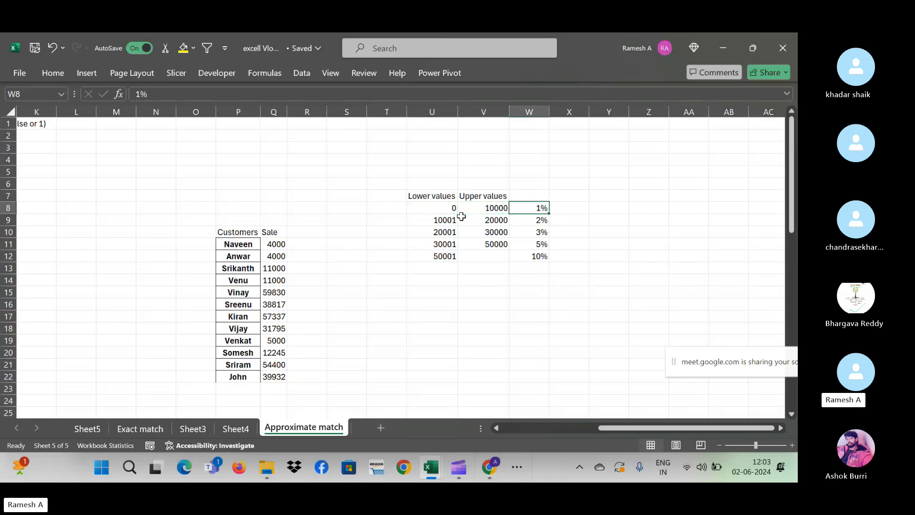
pyautogui.press('Down')
pyautogui.press('Left')
pyautogui.press('Left')
pyautogui.hotkey('shift', 'Right')
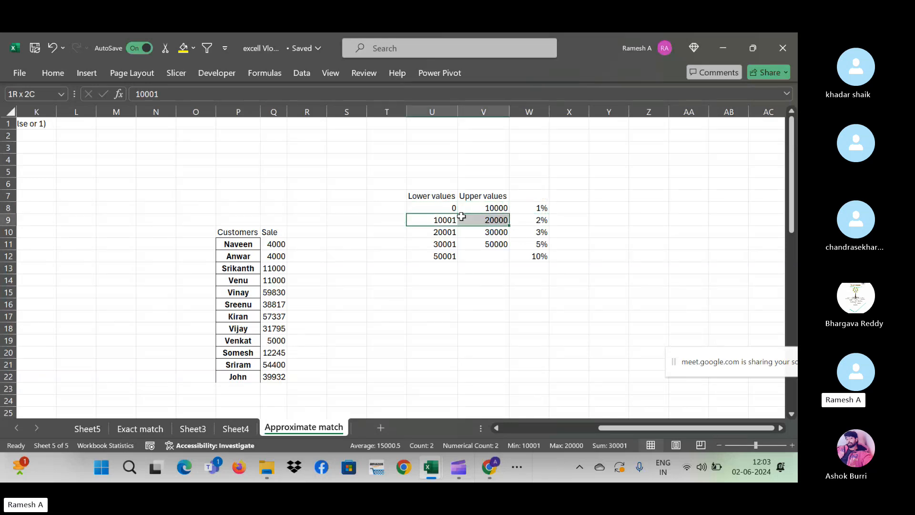
pyautogui.press('Left')
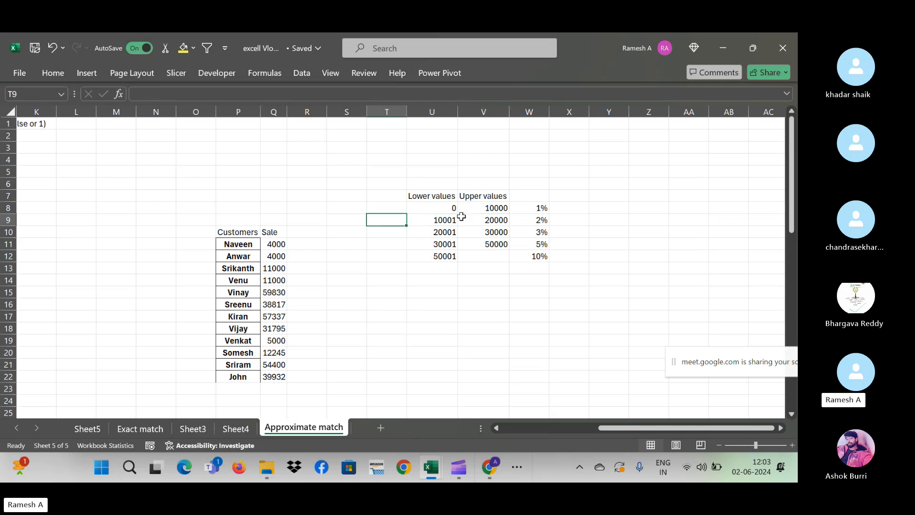
pyautogui.press('Up')
pyautogui.write('Sla')
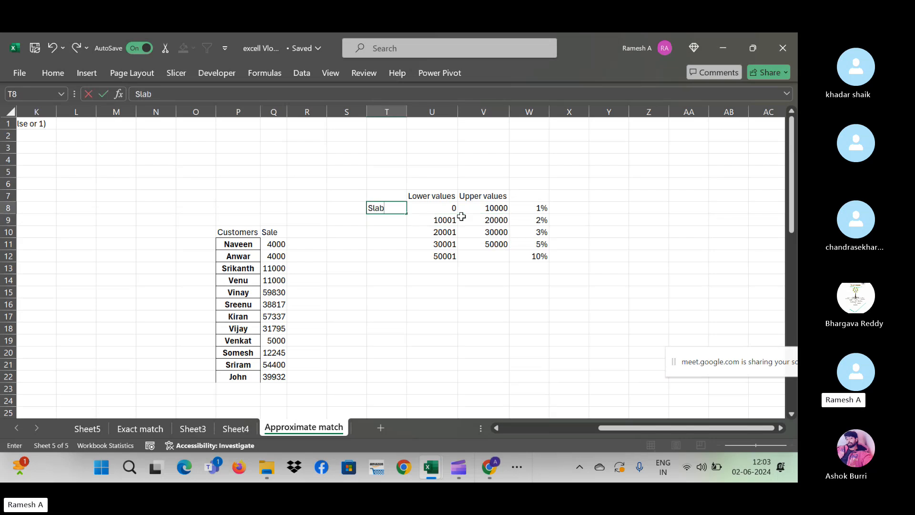
pyautogui.press('Down')
pyautogui.press('Right')
pyautogui.press('Up')
pyautogui.press('Right')
pyautogui.press('Right')
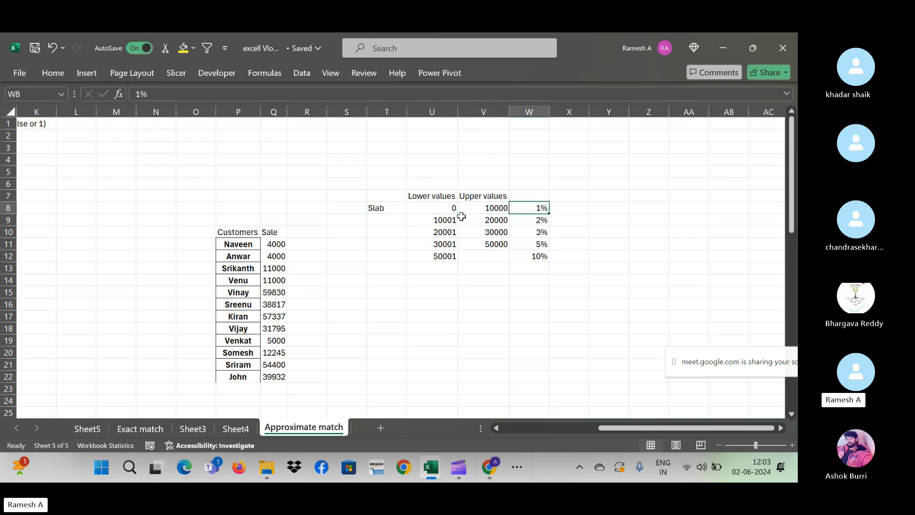
pyautogui.press('Down')
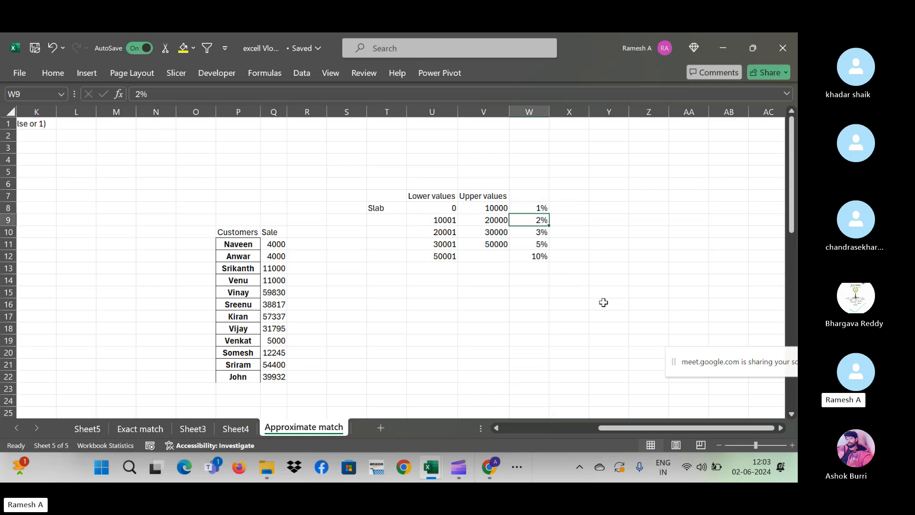
pyautogui.press('Left')
pyautogui.press('Left')
pyautogui.press('Right')
pyautogui.press('Right')
pyautogui.press('Down')
pyautogui.press('Left')
pyautogui.press('Left')
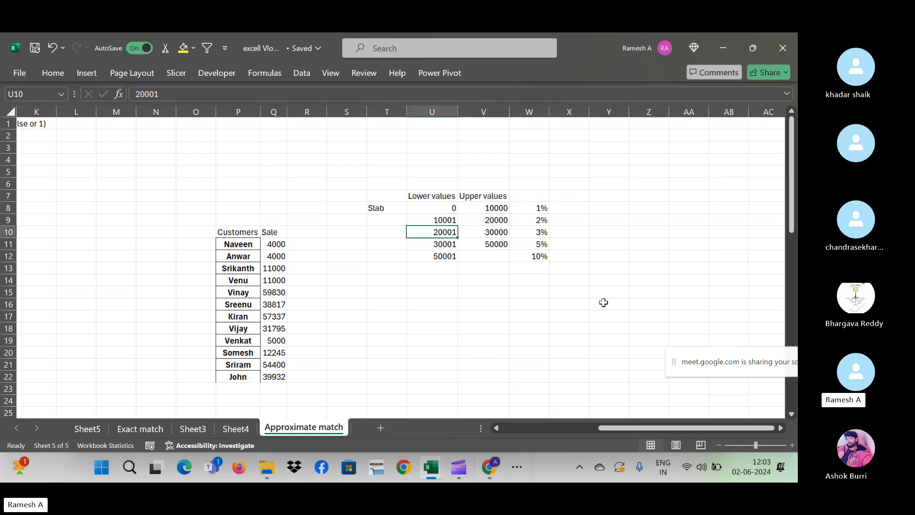
pyautogui.press('Right')
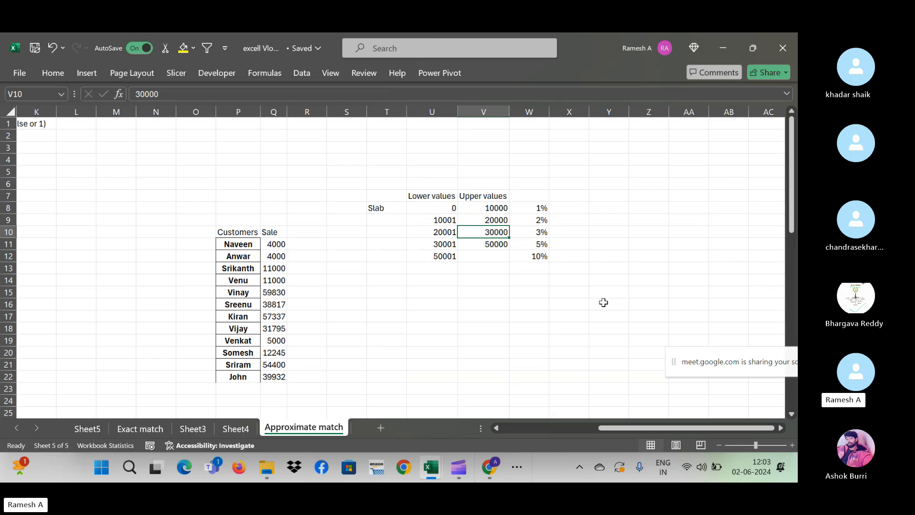
pyautogui.press('Right')
pyautogui.press('Down')
pyautogui.press('Left')
pyautogui.press('Left')
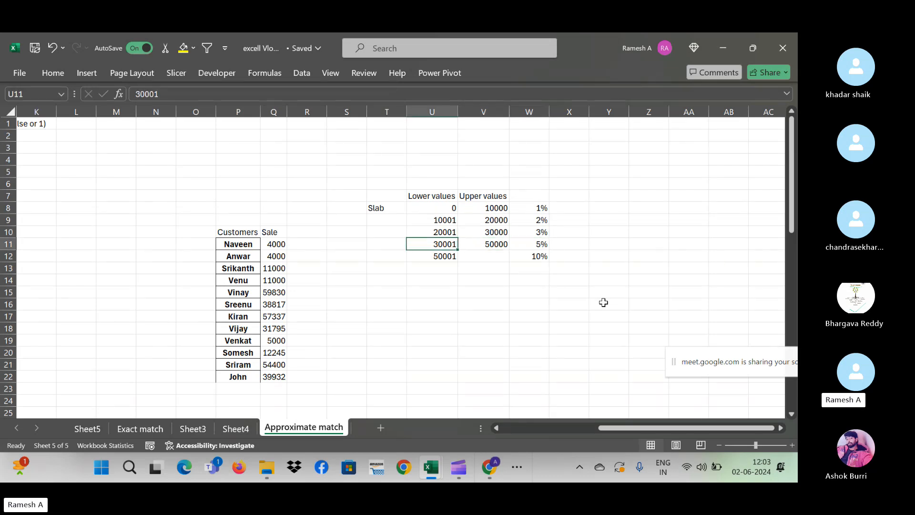
pyautogui.press('Right')
pyautogui.press('Right')
pyautogui.press('Down')
pyautogui.press('Left')
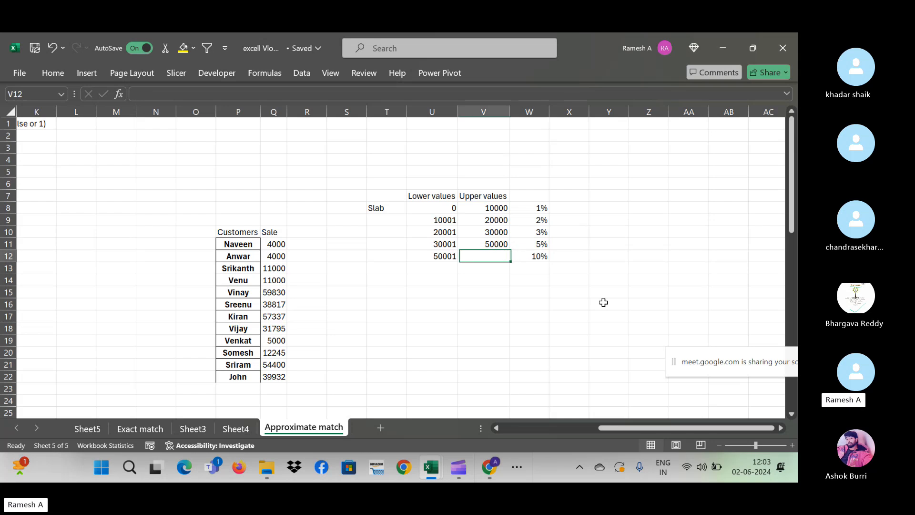
pyautogui.press('Left')
pyautogui.press('Left')
pyautogui.press('Right')
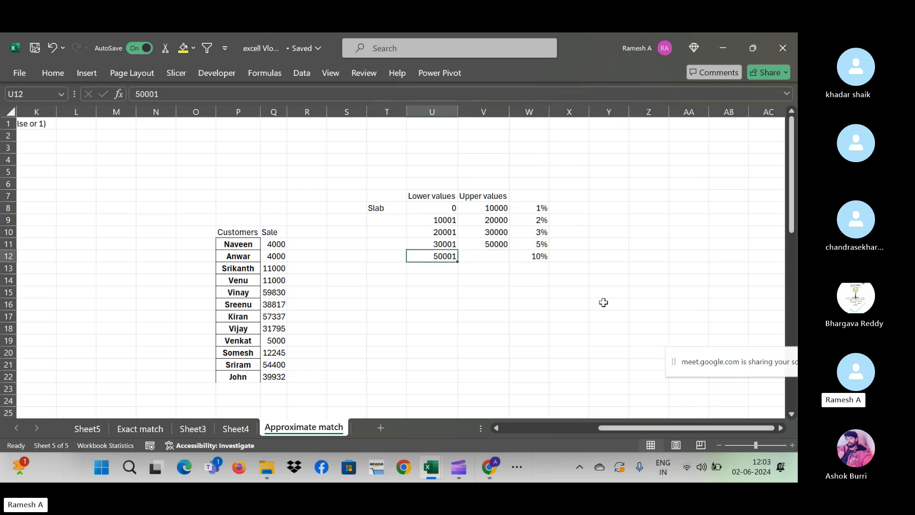
pyautogui.press('Right')
pyautogui.press('Right')
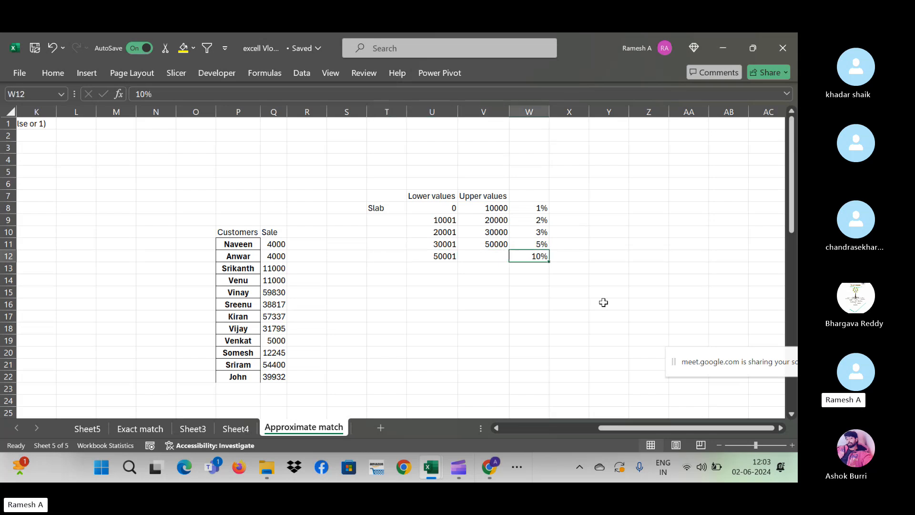
pyautogui.press('Up')
pyautogui.press('Up')
pyautogui.press('Up')
pyautogui.press('Left')
pyautogui.press('Left')
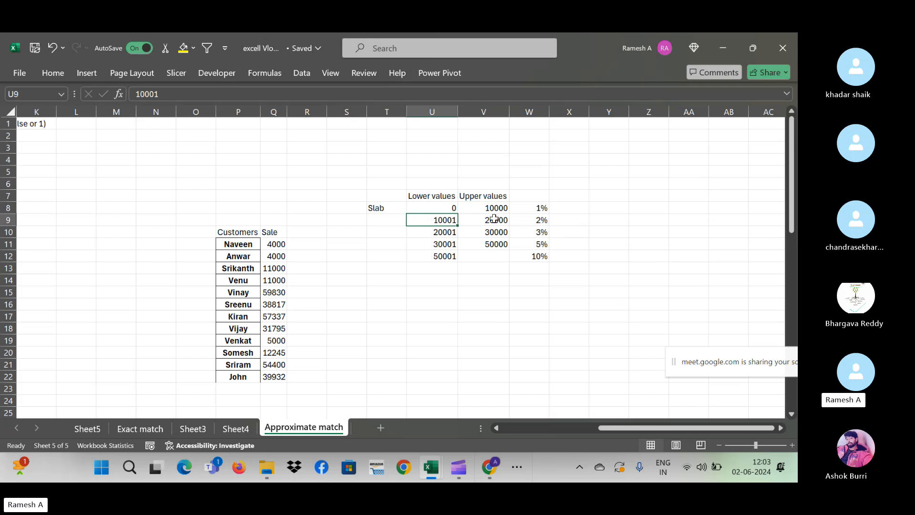
pyautogui.click(481, 209)
# - Set the first upper value to 9999 and the second slab to 10000–10999
pyautogui.write('999')
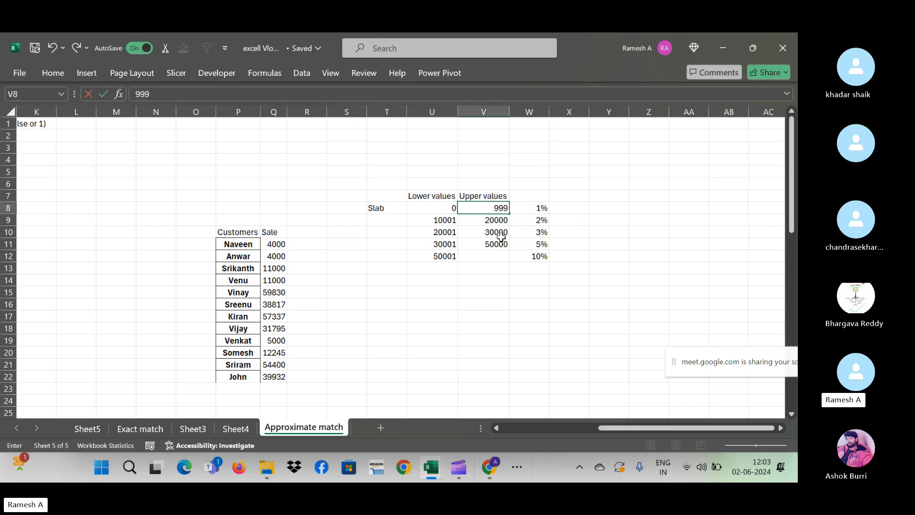
pyautogui.write('9')
pyautogui.press('BackSpace')
pyautogui.press('Down')
pyautogui.press('Left')
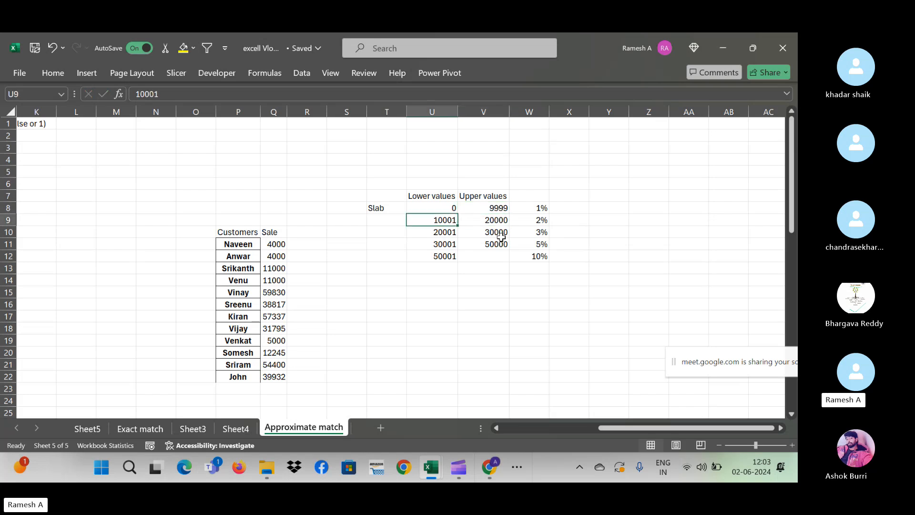
pyautogui.write('10000')
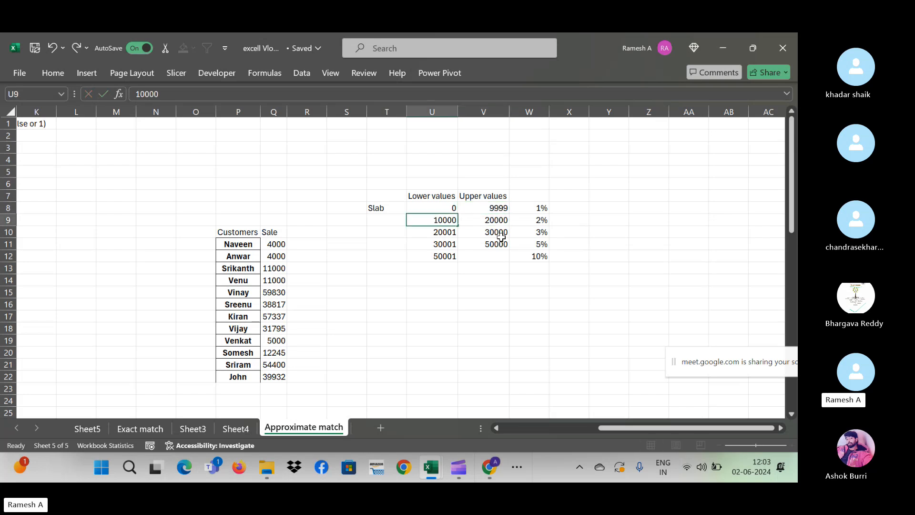
pyautogui.press('Right')
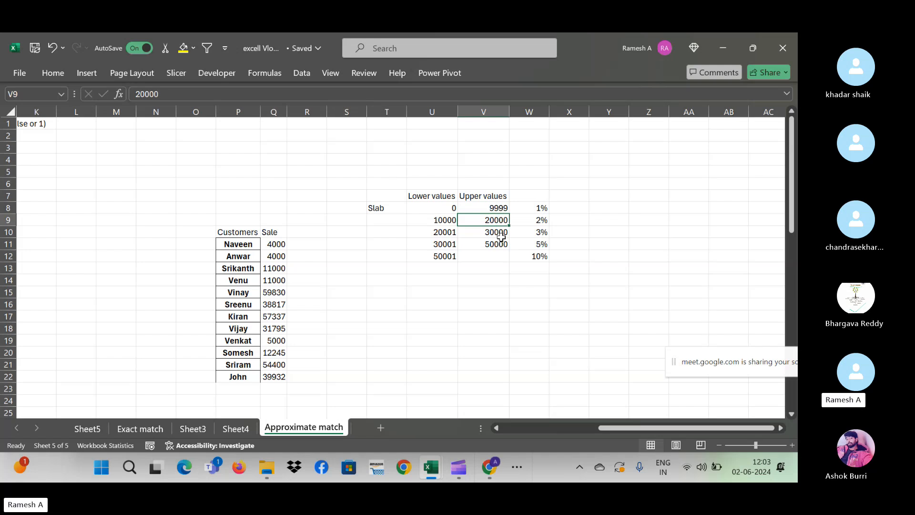
pyautogui.write('109999')
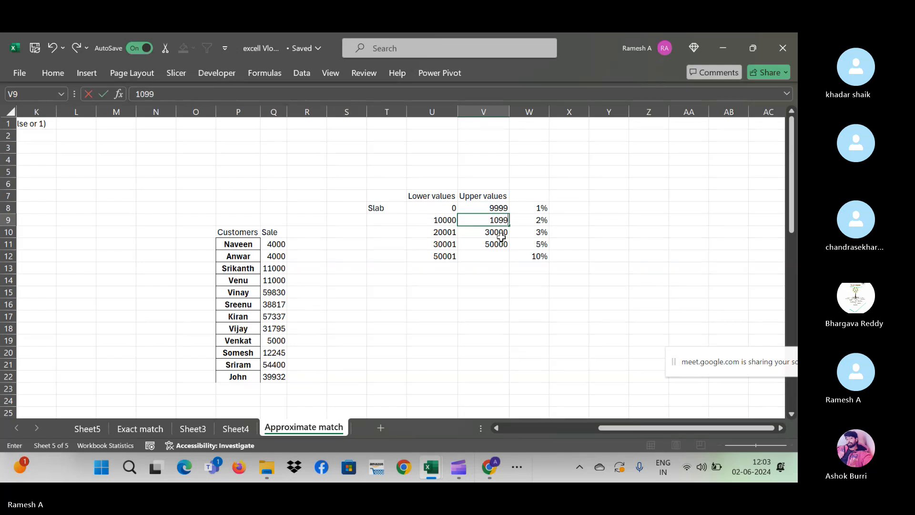
pyautogui.press('Return')
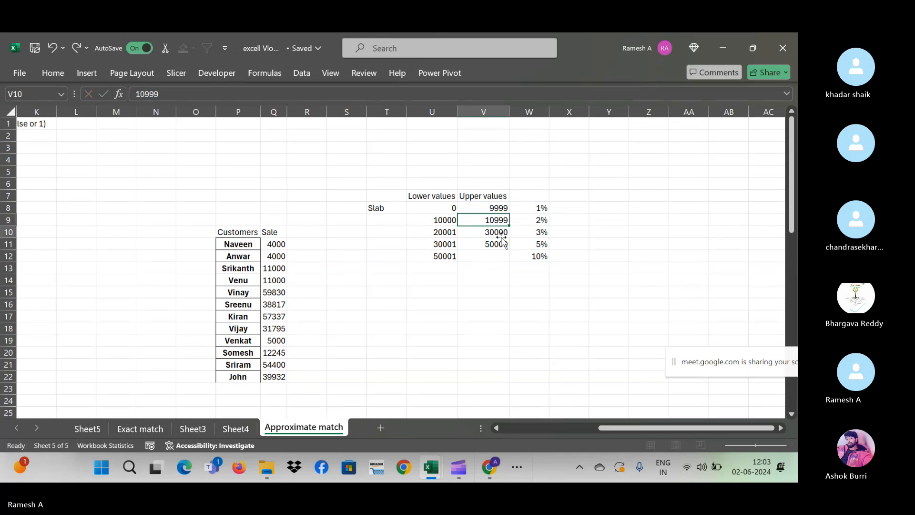
# - Set the third slab to 20000–20999 and the fourth slab to 30000–30999
pyautogui.press('Left')
pyautogui.write('20000')
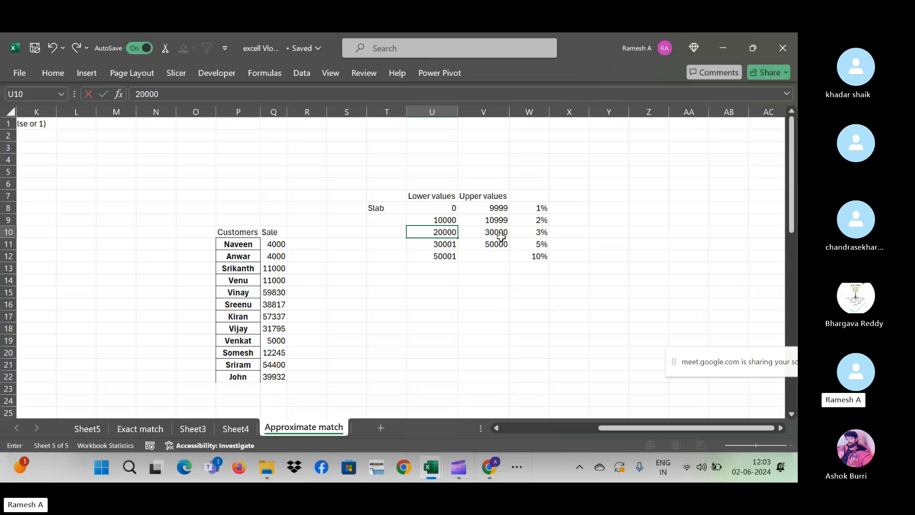
pyautogui.press('Right')
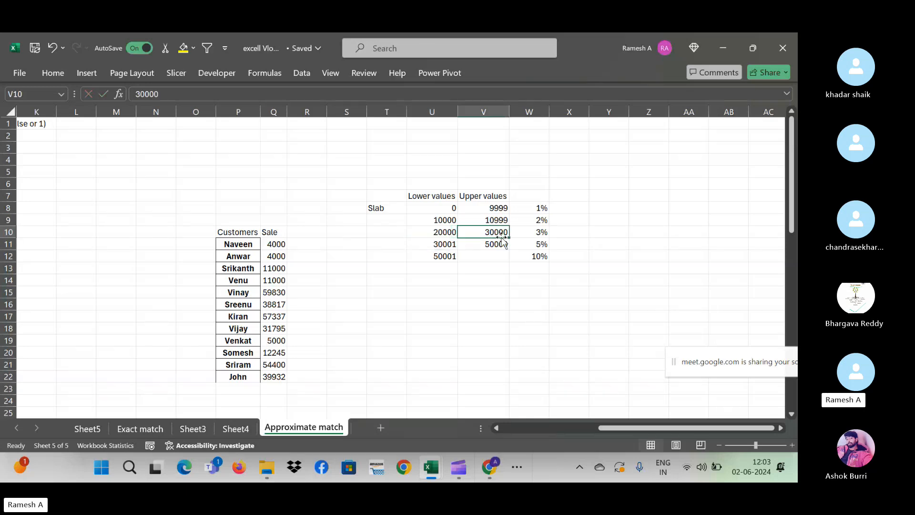
pyautogui.write('20999')
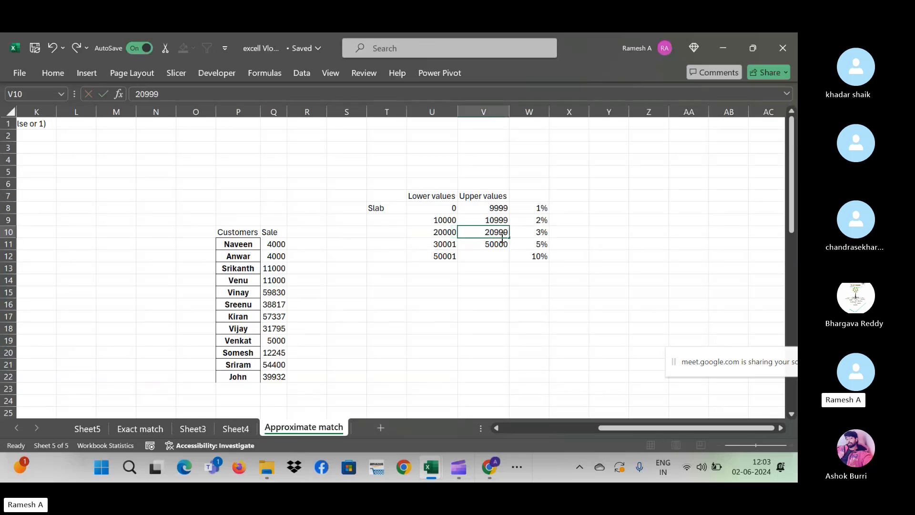
pyautogui.press('Return')
pyautogui.press('Left')
pyautogui.write('30000')
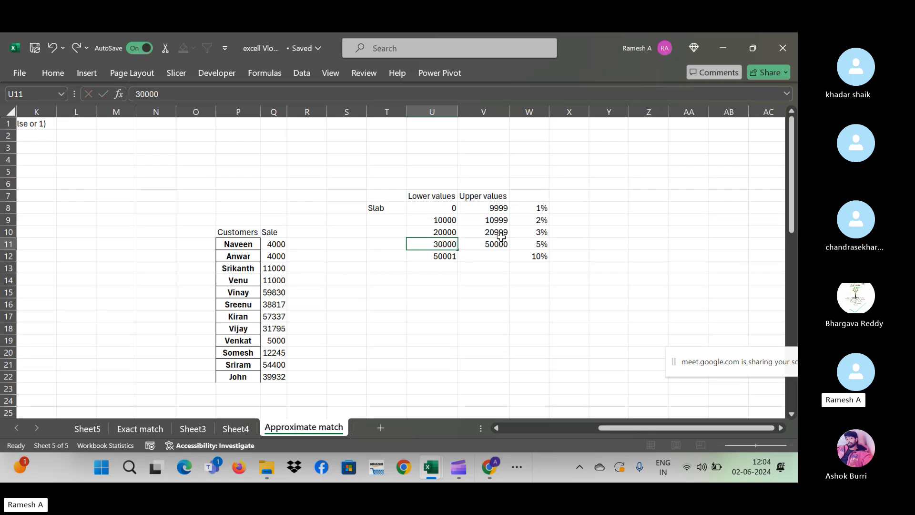
pyautogui.click(503, 242)
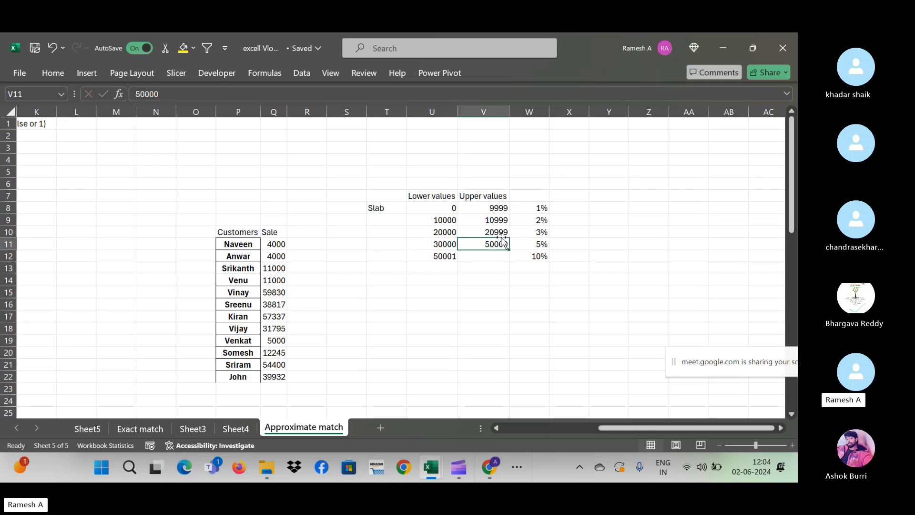
pyautogui.write('30999')
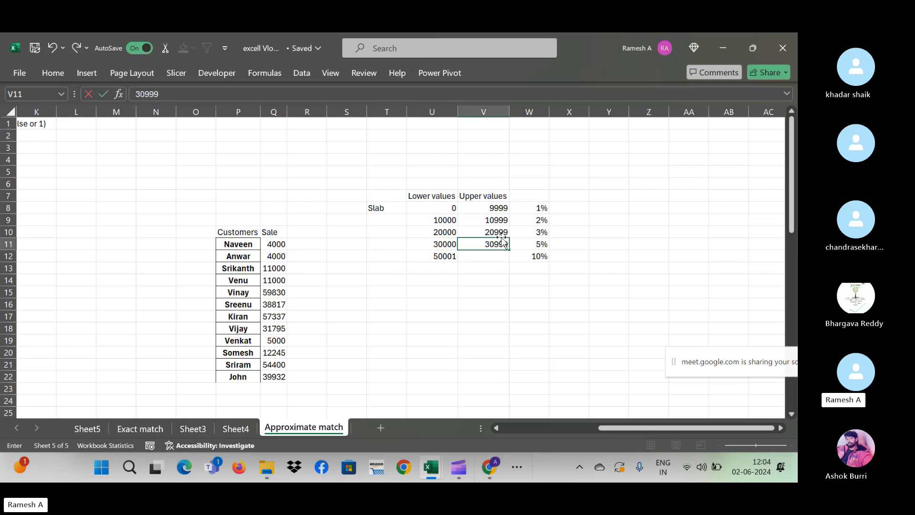
pyautogui.press('Return')
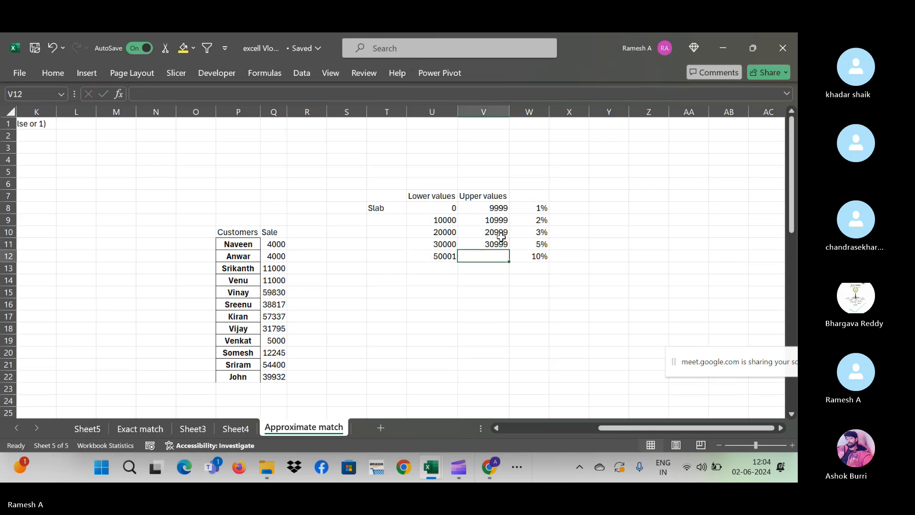
pyautogui.click(442, 268)
pyautogui.click(441, 258)
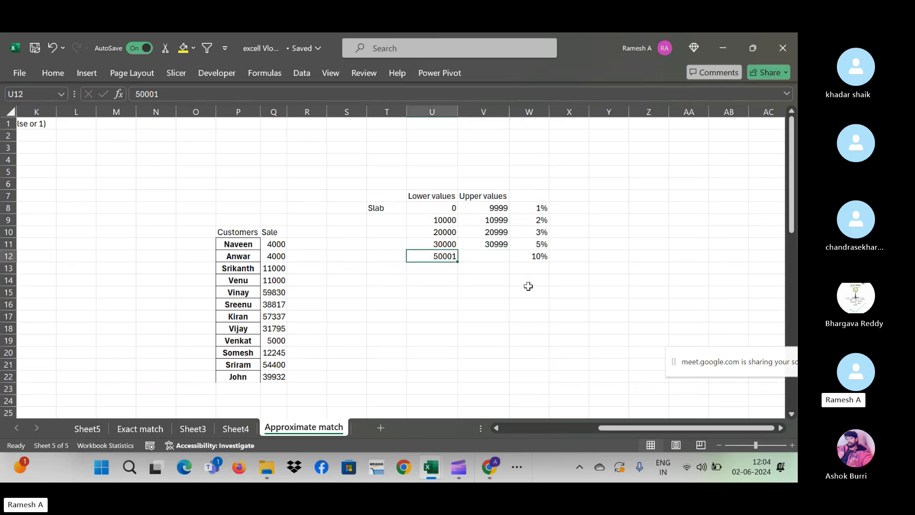
pyautogui.doubleClick(494, 232)
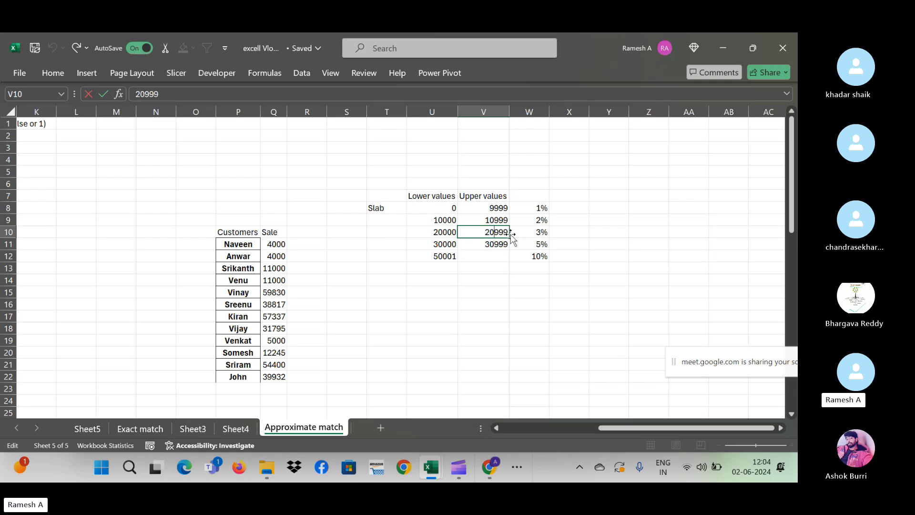
pyautogui.press('BackSpace')
pyautogui.write('9')
pyautogui.press('Return')
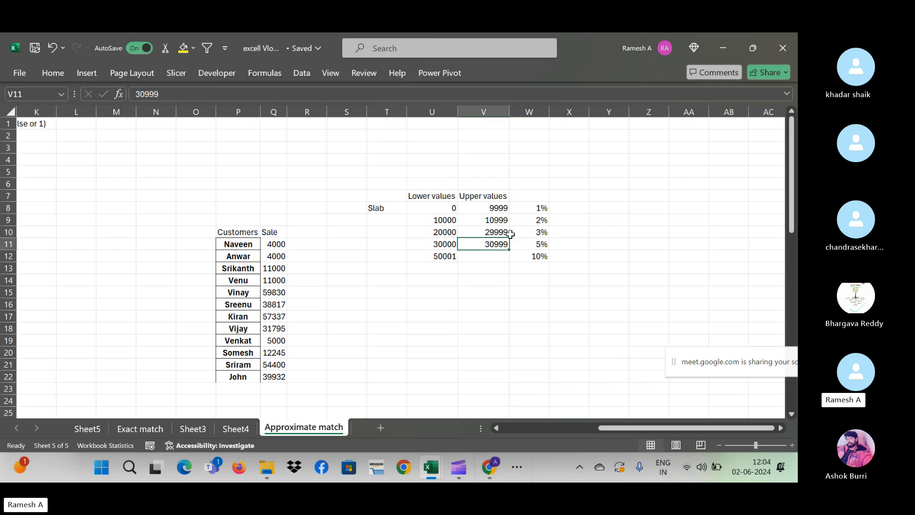
pyautogui.doubleClick(495, 219)
pyautogui.press('BackSpace')
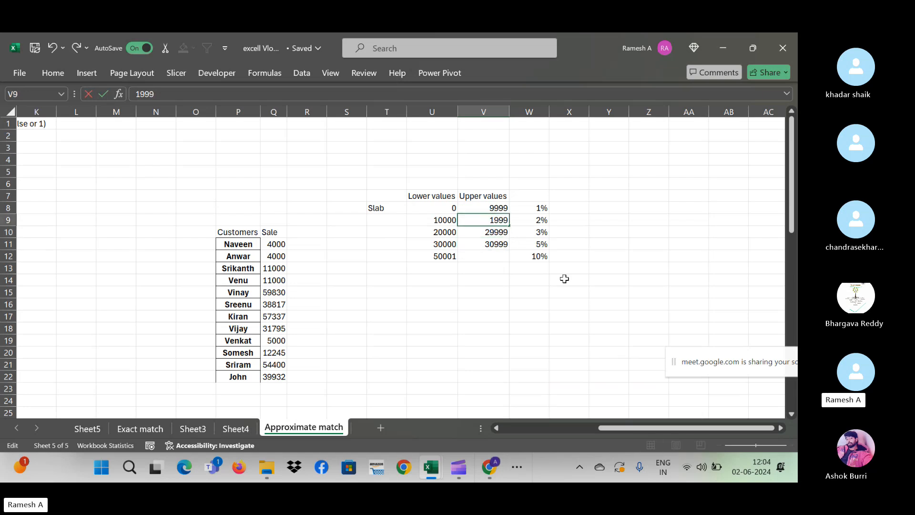
pyautogui.write('9')
pyautogui.press('Return')
pyautogui.press('Down')
pyautogui.press('Down')
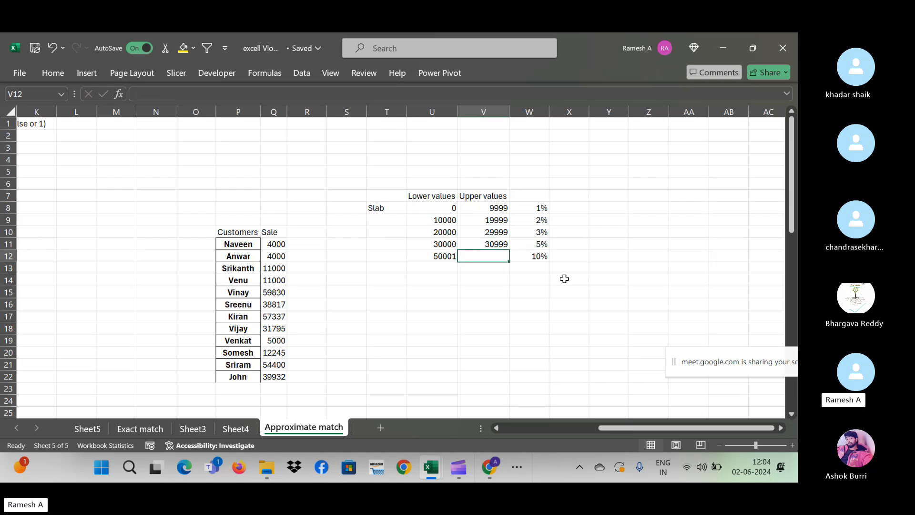
pyautogui.press('Up')
pyautogui.doubleClick(492, 243)
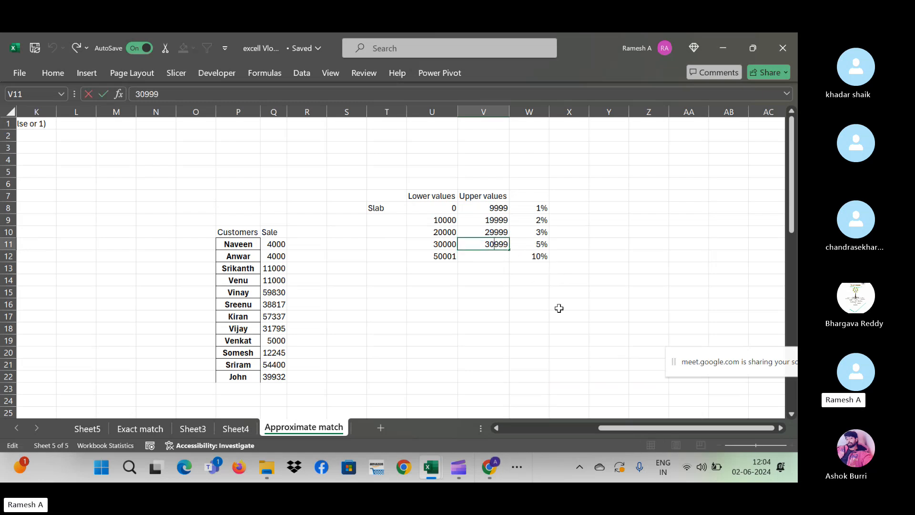
pyautogui.press('BackSpace')
pyautogui.press('Return')
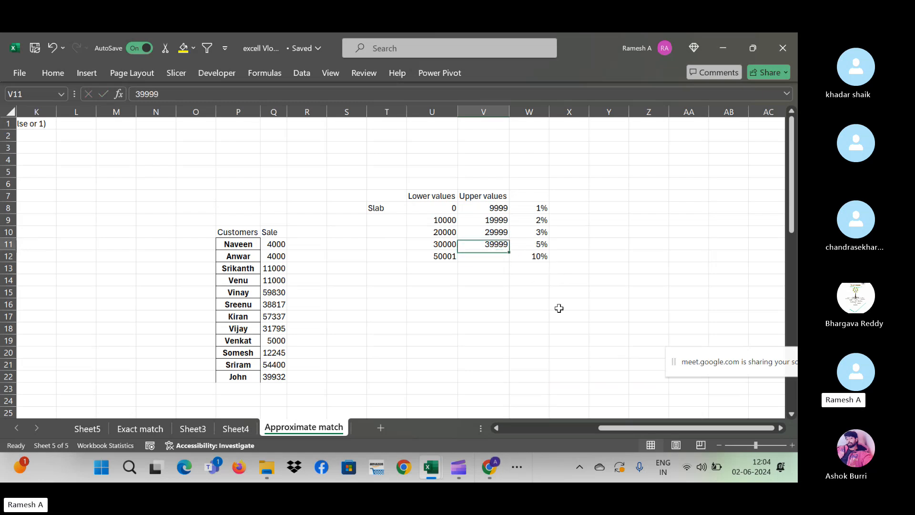
pyautogui.press('Up')
pyautogui.write('49999')
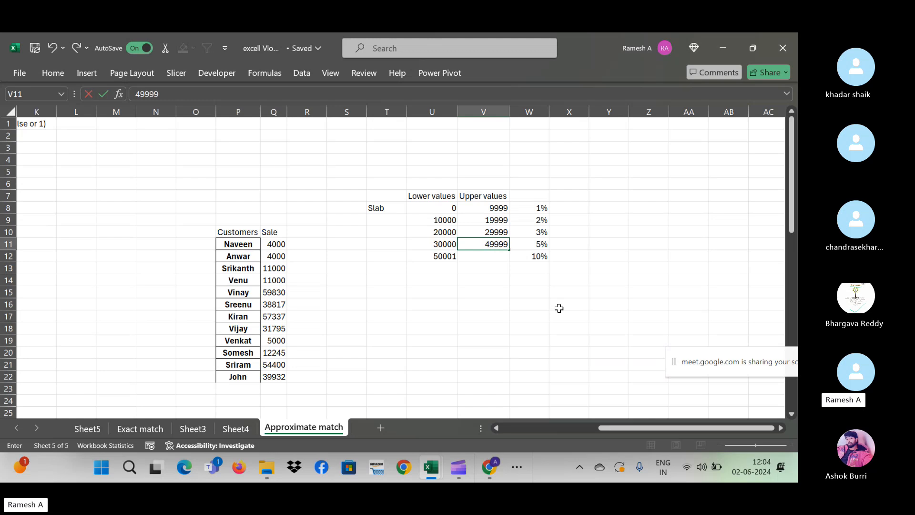
pyautogui.press('Return')
pyautogui.press('Left')
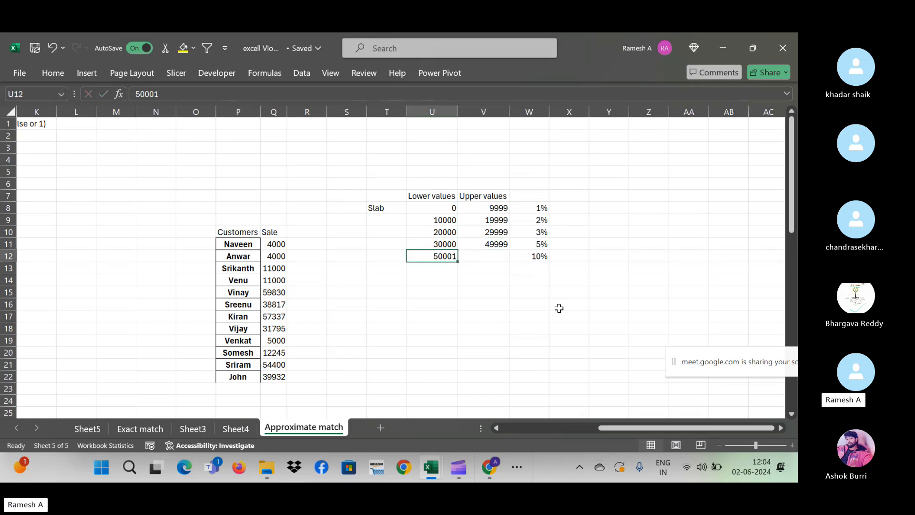
pyautogui.write('50000')
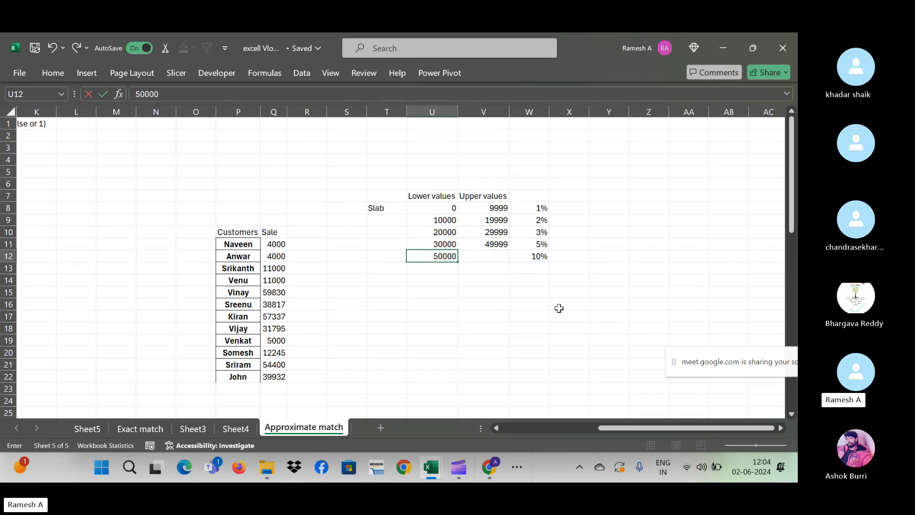
pyautogui.press('Return')
pyautogui.press('Up')
pyautogui.press('Up')
pyautogui.press('Up')
pyautogui.press('Up')
pyautogui.press('Up')
pyautogui.press('Right')
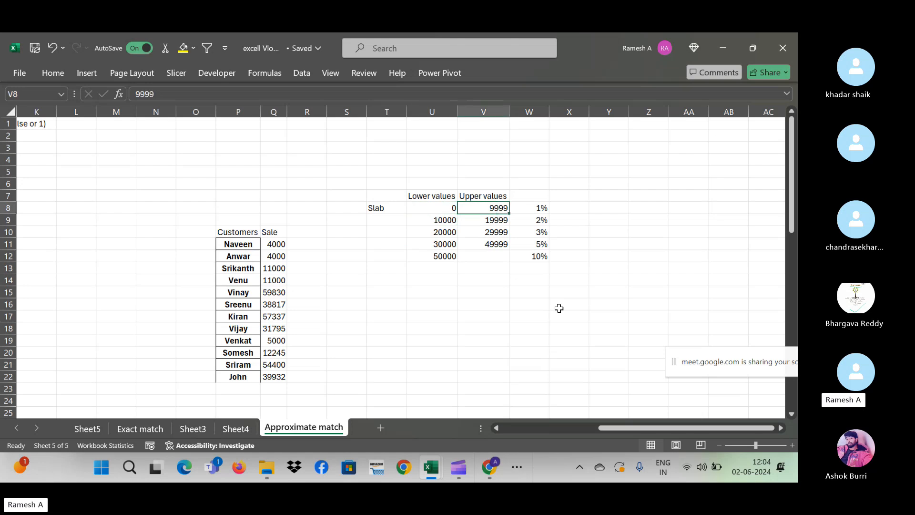
pyautogui.press('Left')
pyautogui.press('Down')
pyautogui.press('Down')
pyautogui.press('Up')
pyautogui.press('Up')
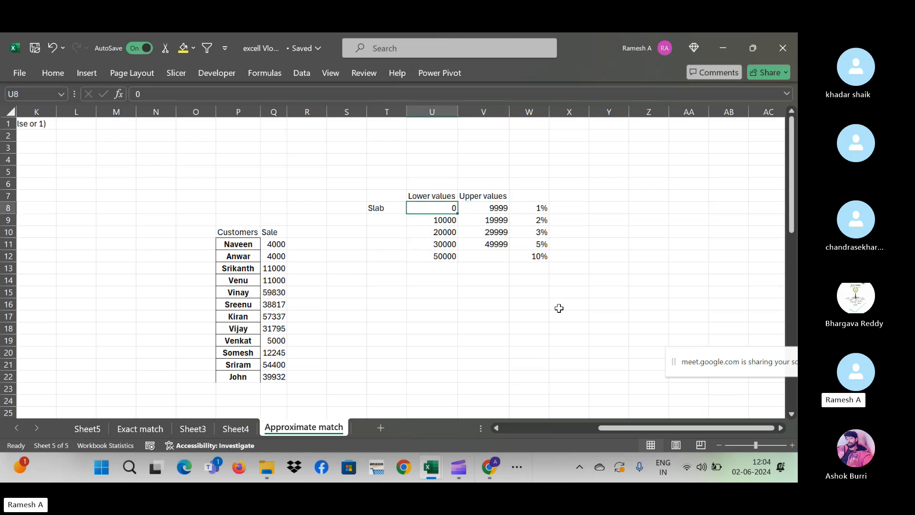
pyautogui.press('Right')
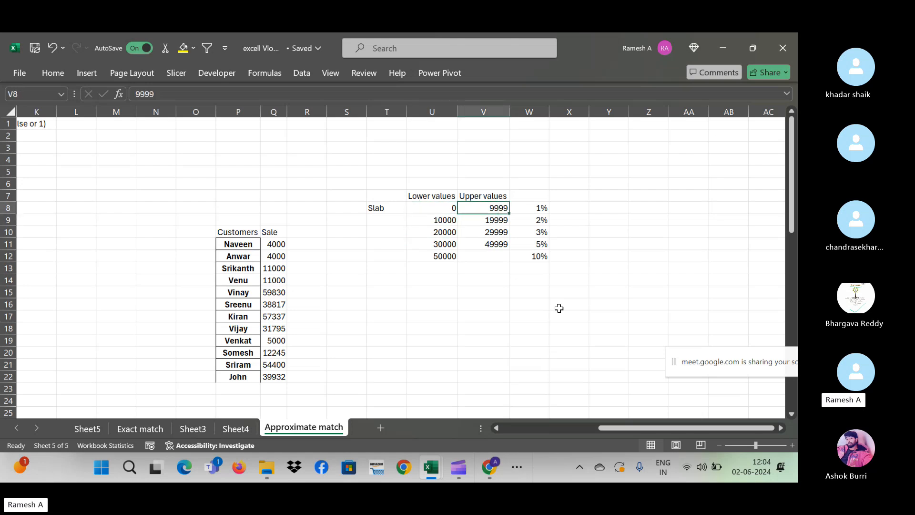
pyautogui.press('Right')
pyautogui.press('Down')
pyautogui.press('Left')
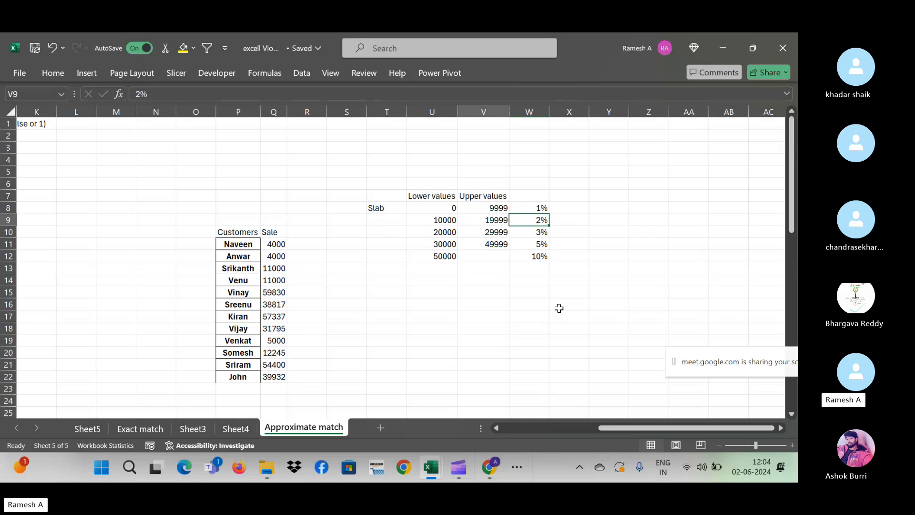
pyautogui.press('Right')
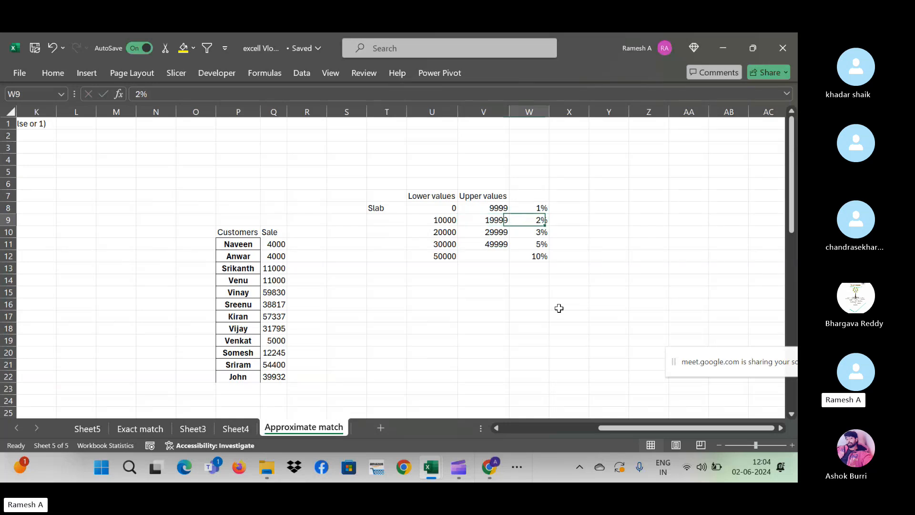
pyautogui.press('Down')
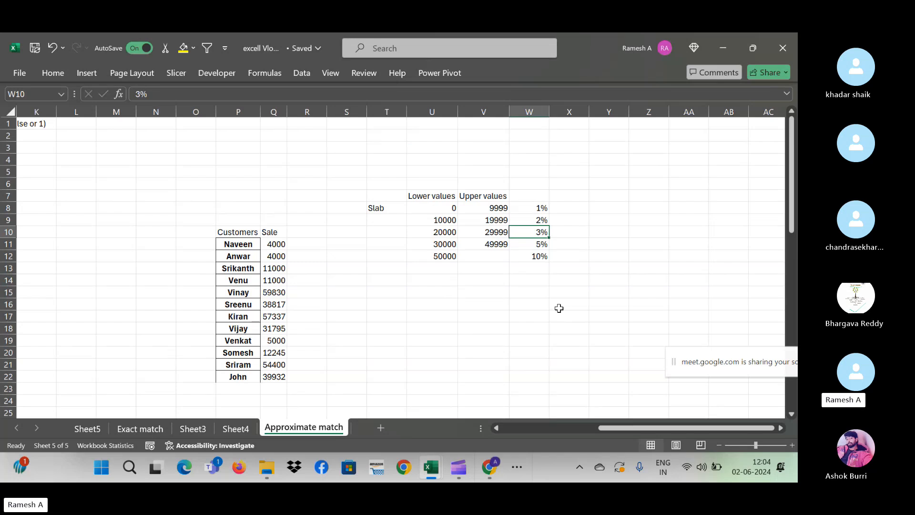
pyautogui.press('Down')
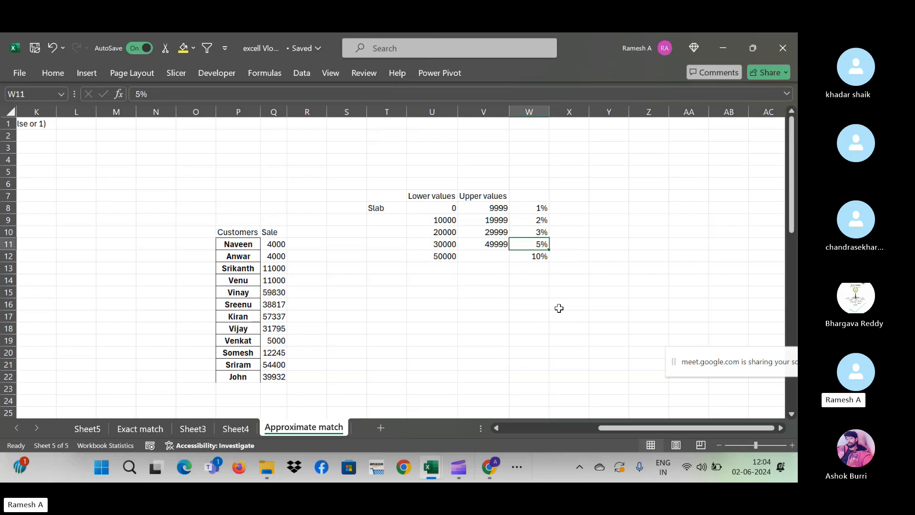
pyautogui.press('Left')
pyautogui.press('Right')
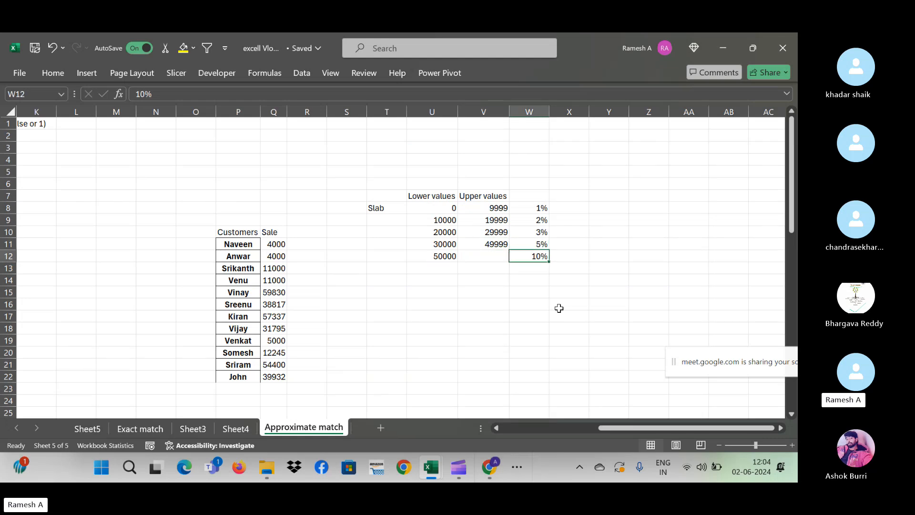
pyautogui.press('Left')
pyautogui.press('Right')
pyautogui.press('Up')
pyautogui.press('Up')
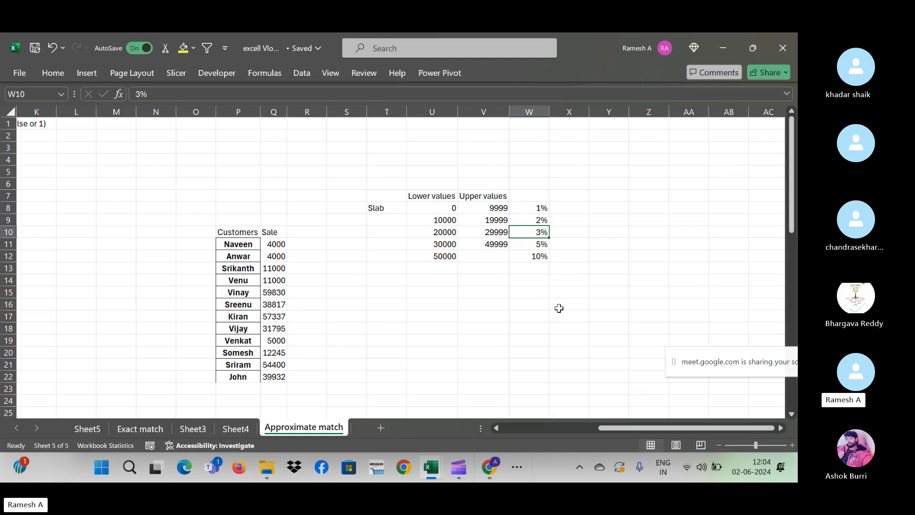
pyautogui.press('Left')
pyautogui.press('Left')
pyautogui.press('Left')
pyautogui.press('Left')
pyautogui.press('Left')
pyautogui.press('Left')
pyautogui.press('Left')
pyautogui.press('Left')
pyautogui.press('Left')
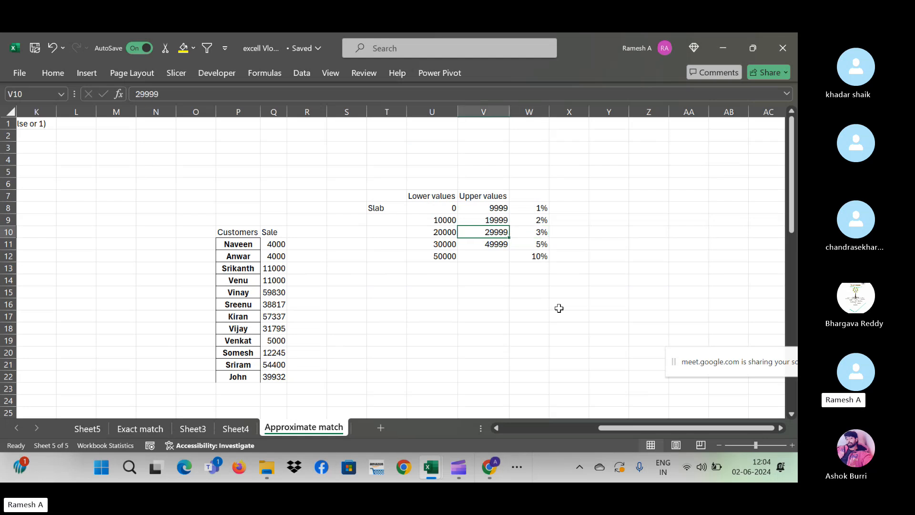
pyautogui.press('Right')
pyautogui.press('Right')
pyautogui.press('Right')
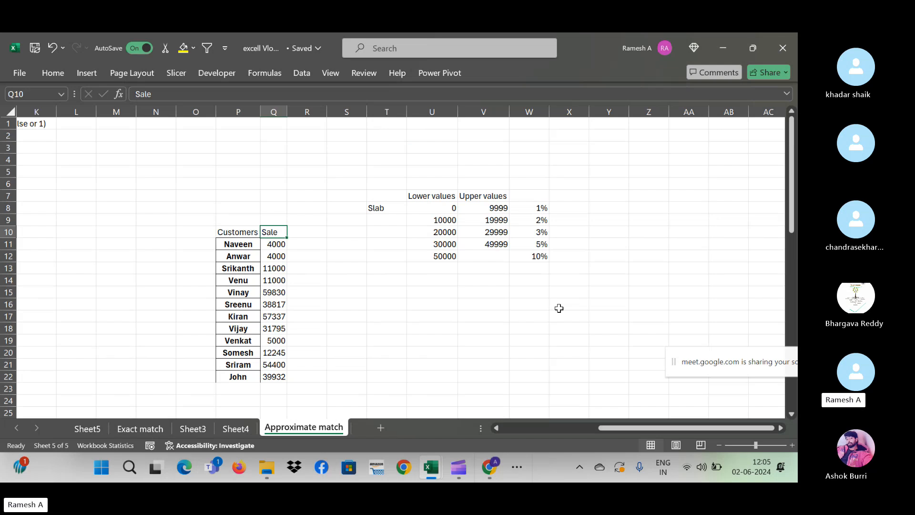
# - Change the Sale header to 'Purchase' and move to the first 4000 purchase
pyautogui.write('Pur')
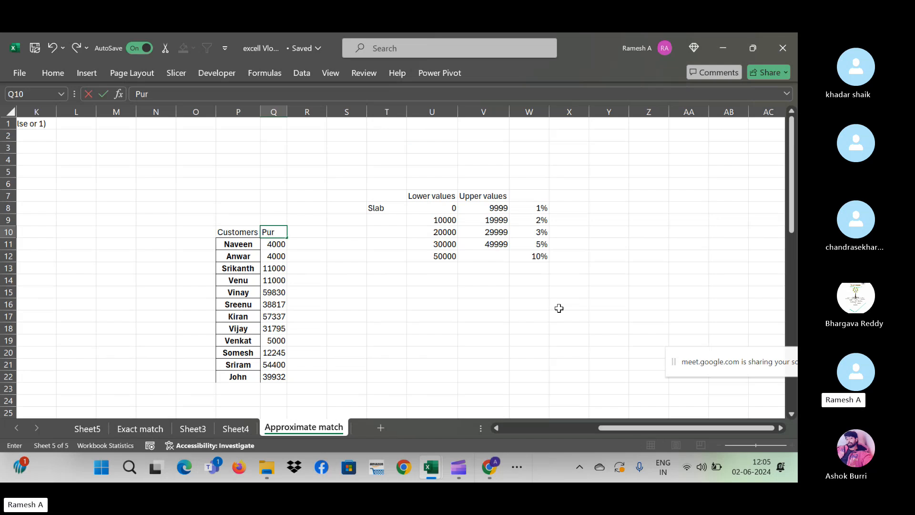
pyautogui.write('chase')
pyautogui.press('Return')
pyautogui.press('Down')
pyautogui.press('Down')
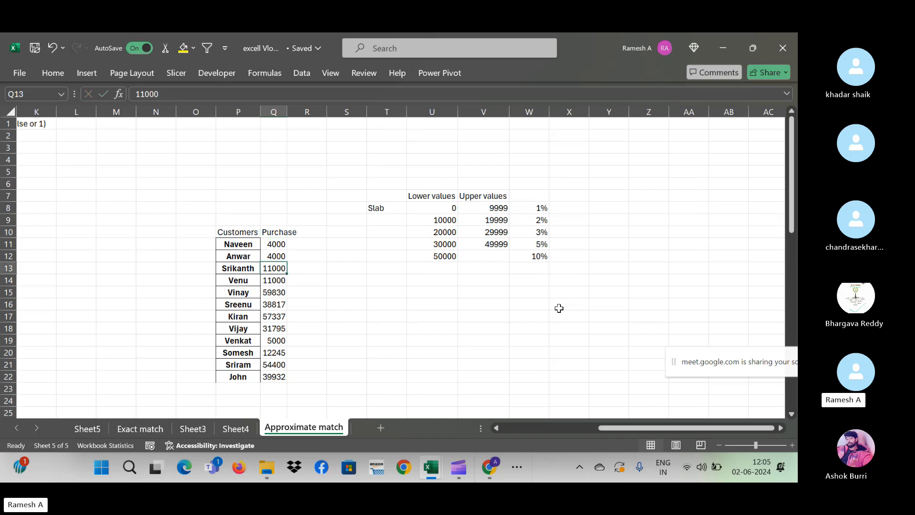
pyautogui.press('Right')
pyautogui.press('Up')
pyautogui.press('Up')
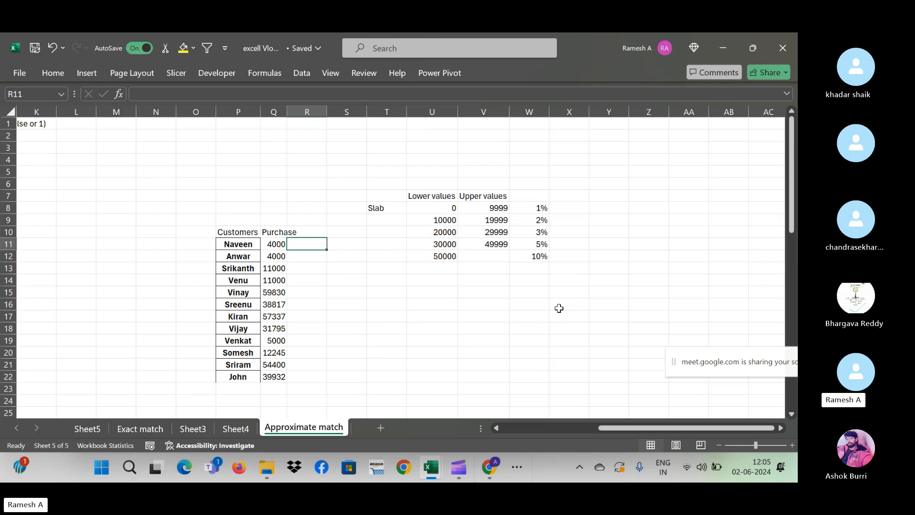
pyautogui.press('Left')
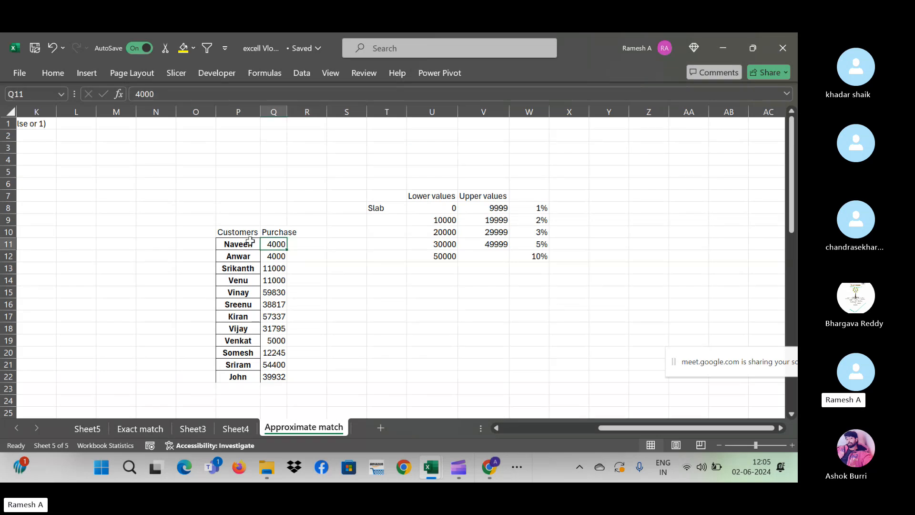
# - Select the slab lower values U8:U12, then pick result cell R11
pyautogui.click(449, 205)
pyautogui.moveTo(455, 227); pyautogui.dragTo(455, 256)
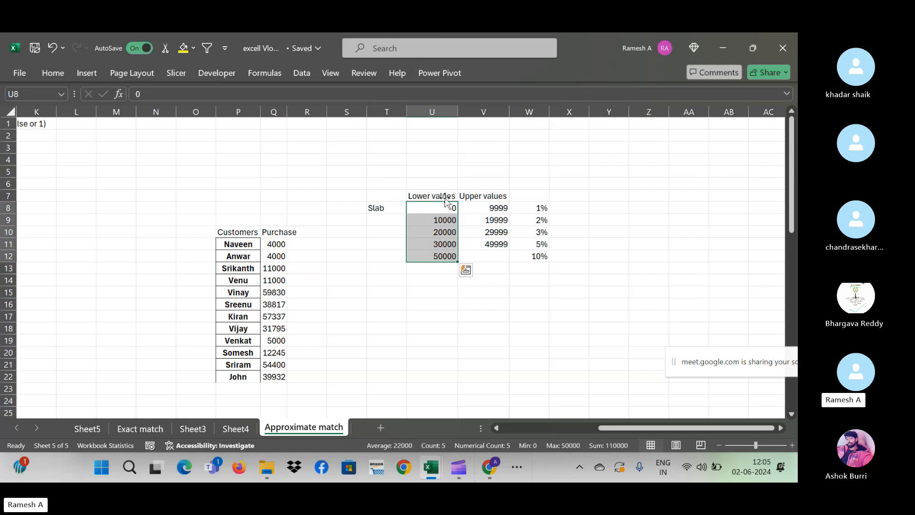
pyautogui.click(299, 242)
# - Enter =VLOOKUP(Q11,$U$8:$W$12,3,1) in R11 with the slab table range made absolute
pyautogui.write('=')
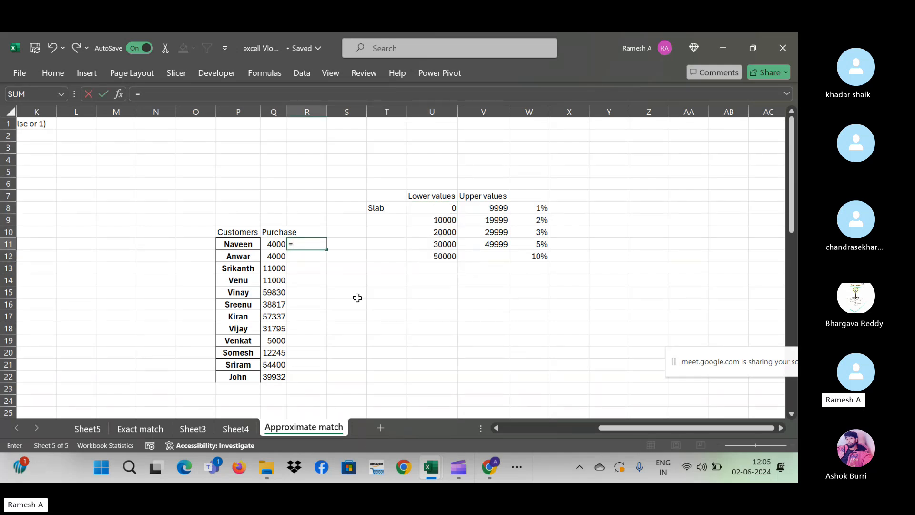
pyautogui.write('vlooku')
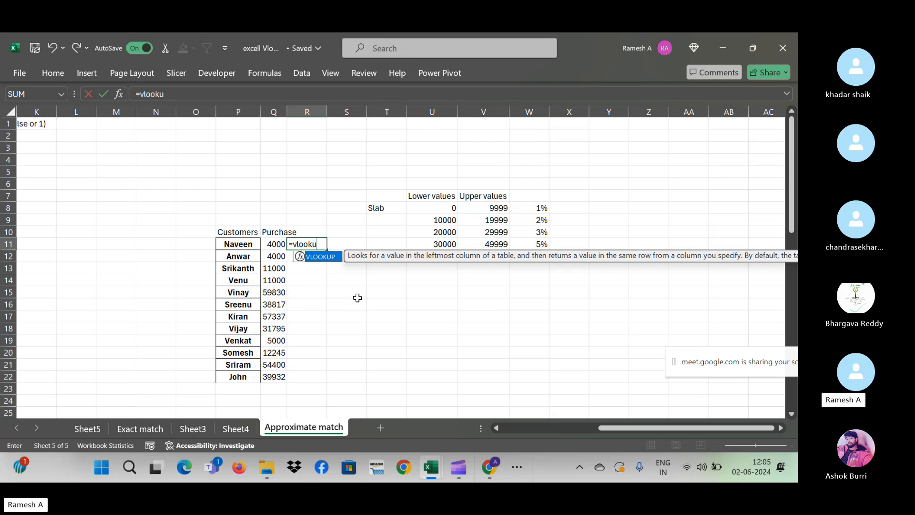
pyautogui.write('p(')
pyautogui.press('Left')
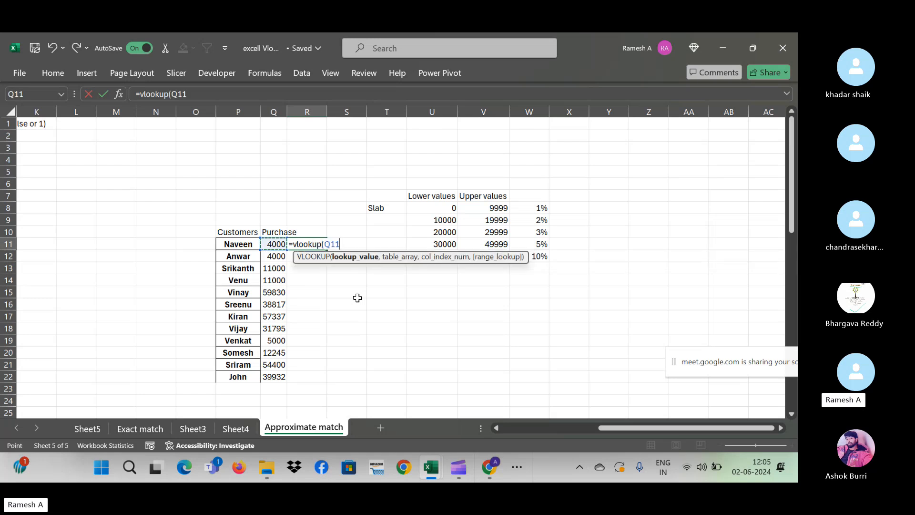
pyautogui.write(',')
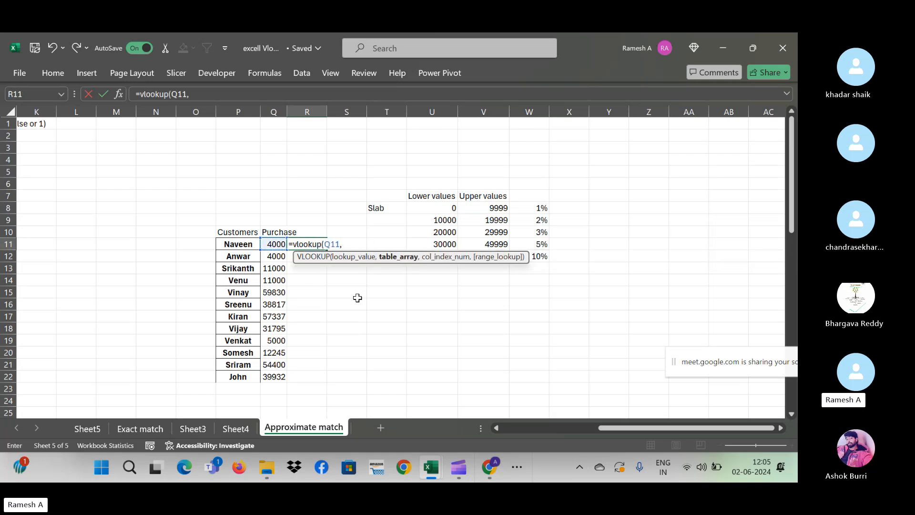
pyautogui.click(452, 206)
pyautogui.hotkey('shift', 'Right')
pyautogui.hotkey('shift', 'Right')
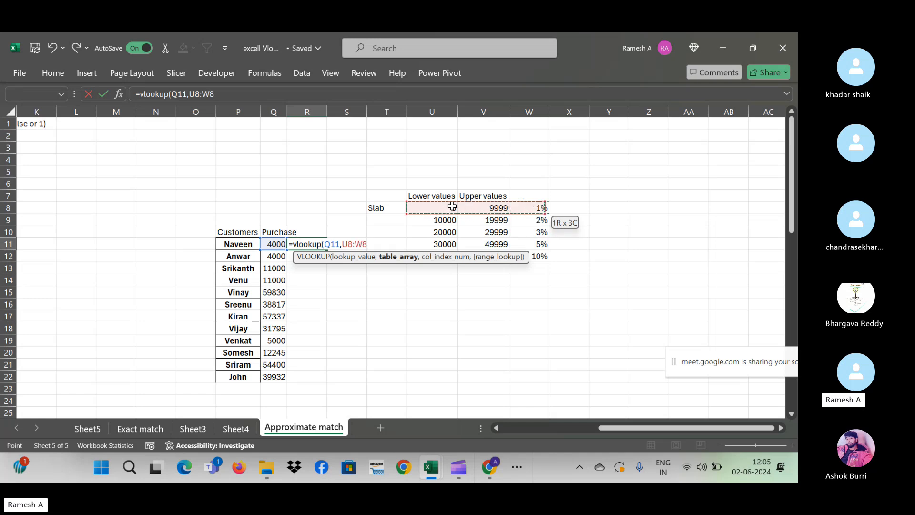
pyautogui.hotkey('ctrl', 'shift', 'Down')
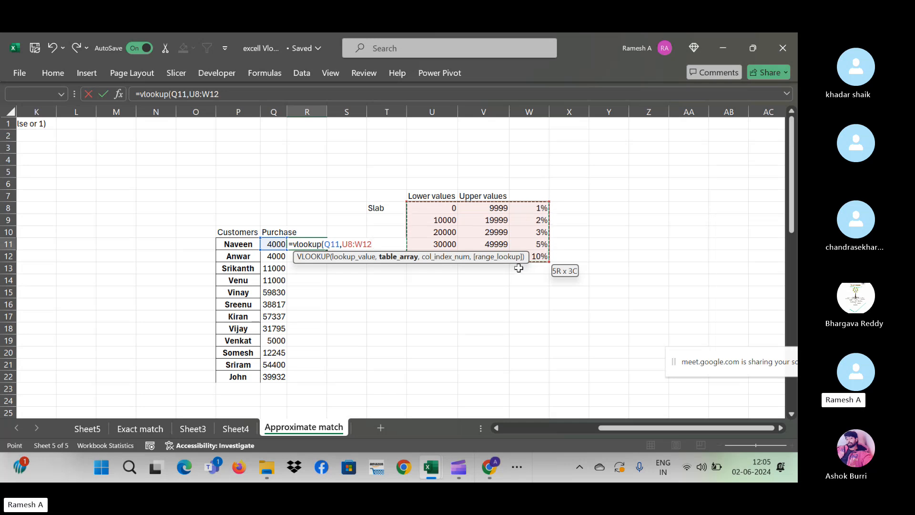
pyautogui.press('F4')
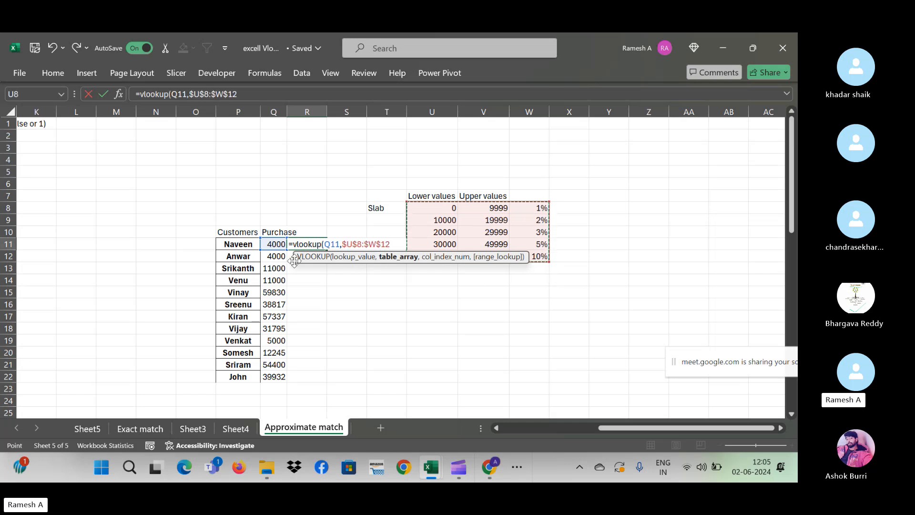
pyautogui.moveTo(300, 260); pyautogui.dragTo(366, 314)
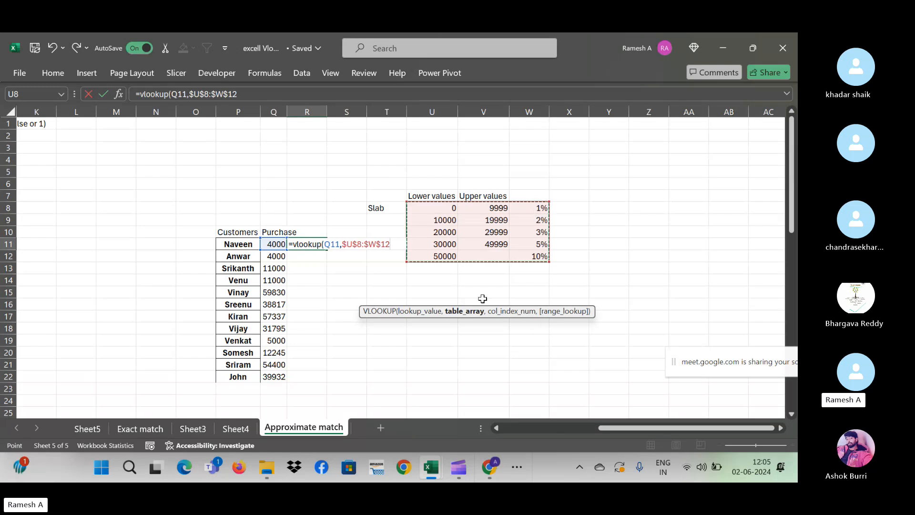
pyautogui.write(',3,')
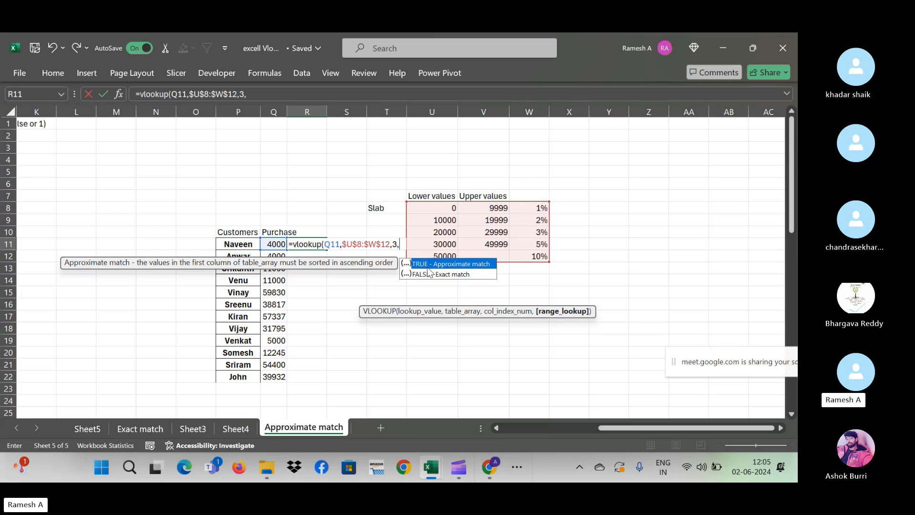
pyautogui.write('t')
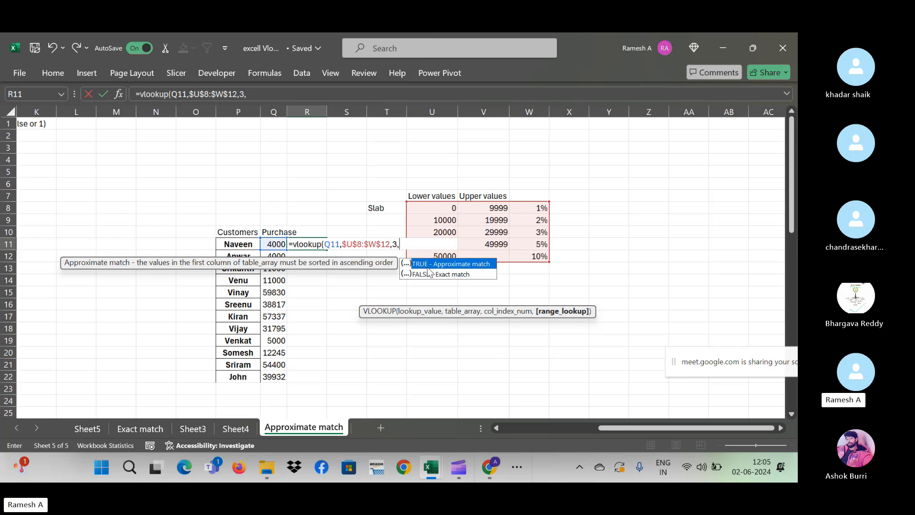
pyautogui.write(')')
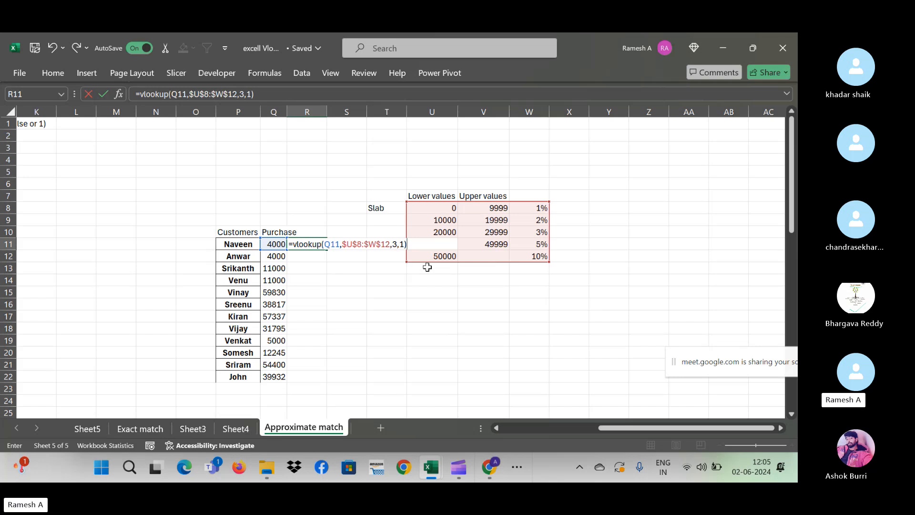
pyautogui.press('Return')
# - Move through the purchase column to its last row and back to the first purchase
pyautogui.press('Left')
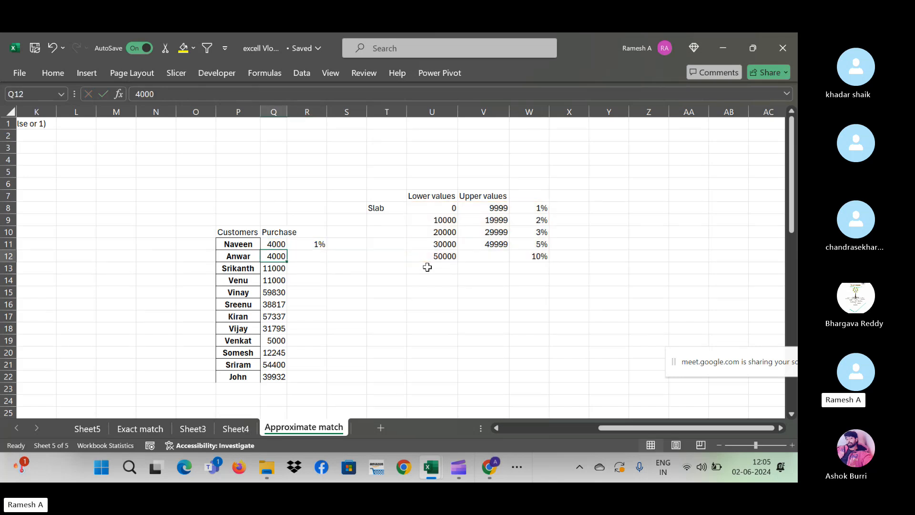
pyautogui.press('Down')
pyautogui.press('Down')
pyautogui.hotkey('ctrl', 'Down')
pyautogui.hotkey('ctrl', 'Up')
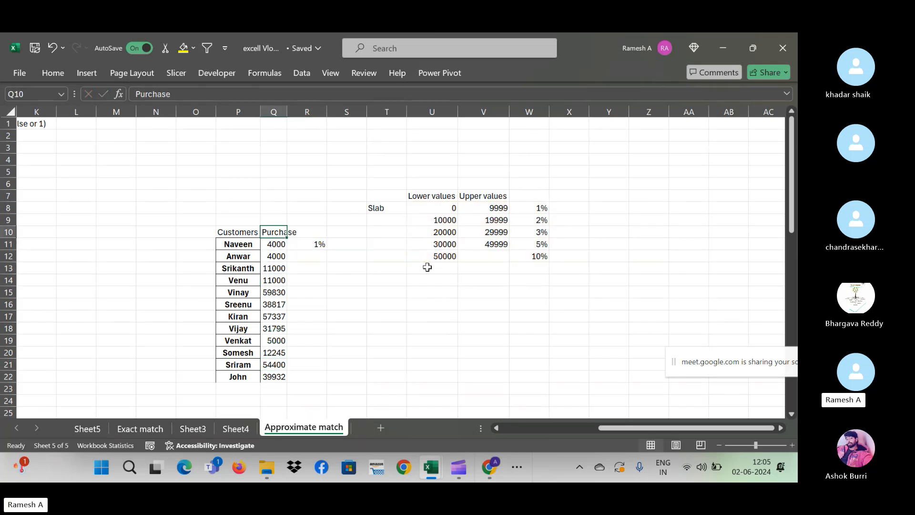
pyautogui.press('Right')
pyautogui.press('Down')
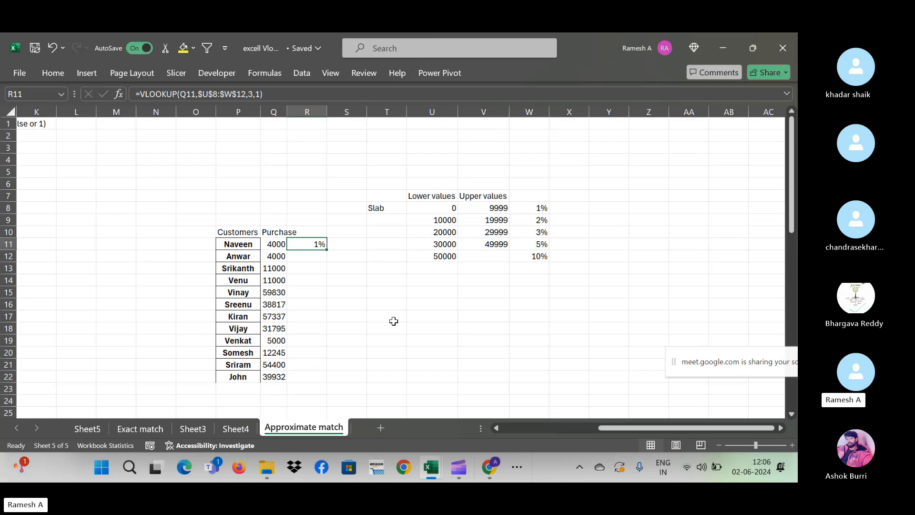
pyautogui.press('Left')
pyautogui.hotkey('ctrl', 'Down')
pyautogui.press('Right')
pyautogui.hotkey('ctrl', 'shift', 'Up')
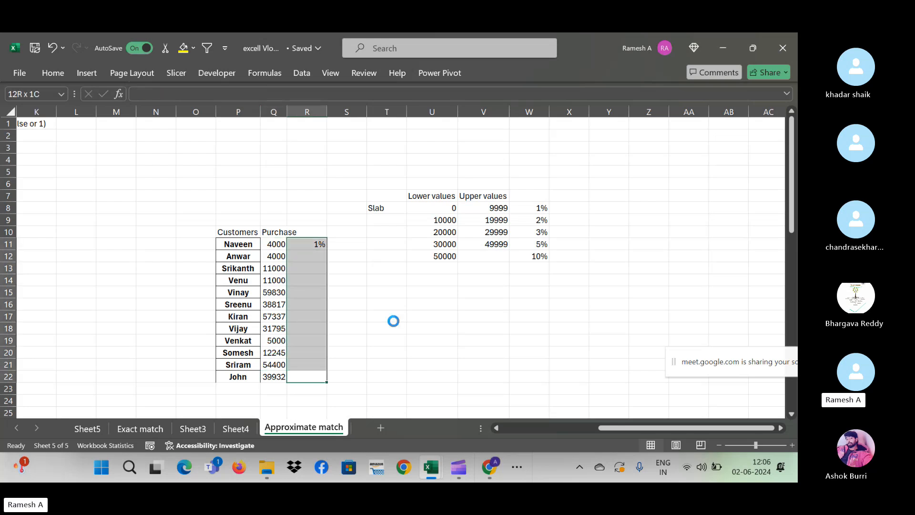
pyautogui.hotkey('ctrl', 'd')
pyautogui.click(318, 244)
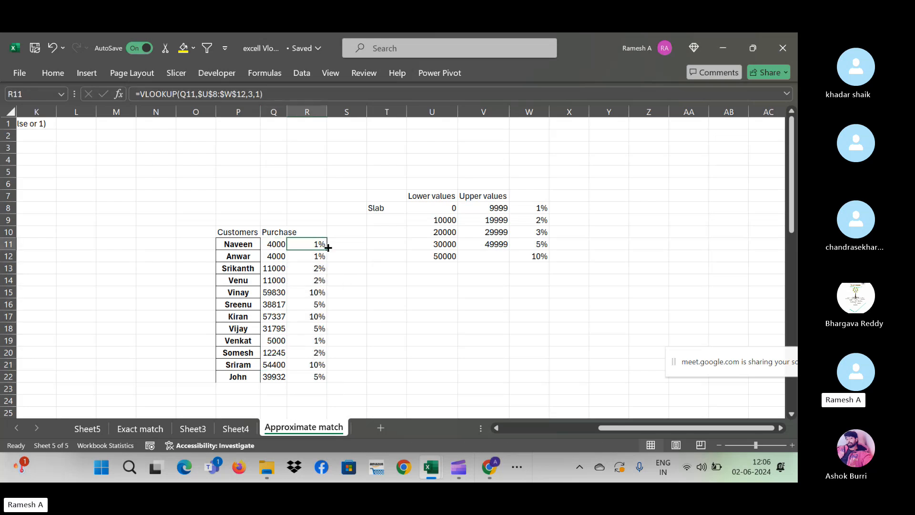
pyautogui.moveTo(329, 248); pyautogui.dragTo(346, 380)
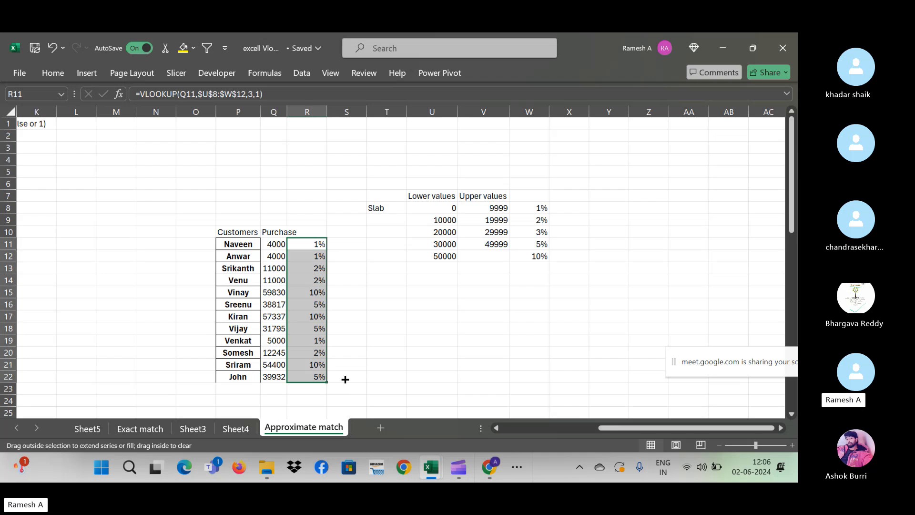
pyautogui.moveTo(310, 250); pyautogui.dragTo(311, 380)
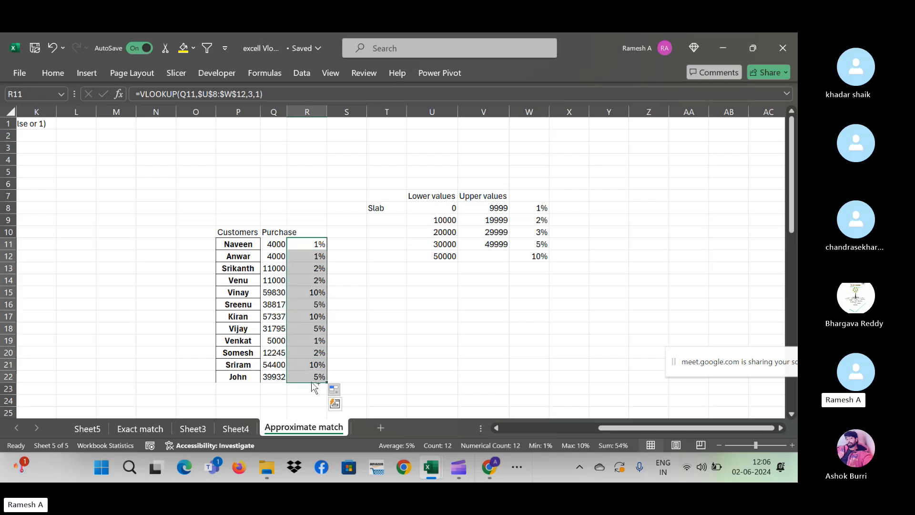
pyautogui.press('Left')
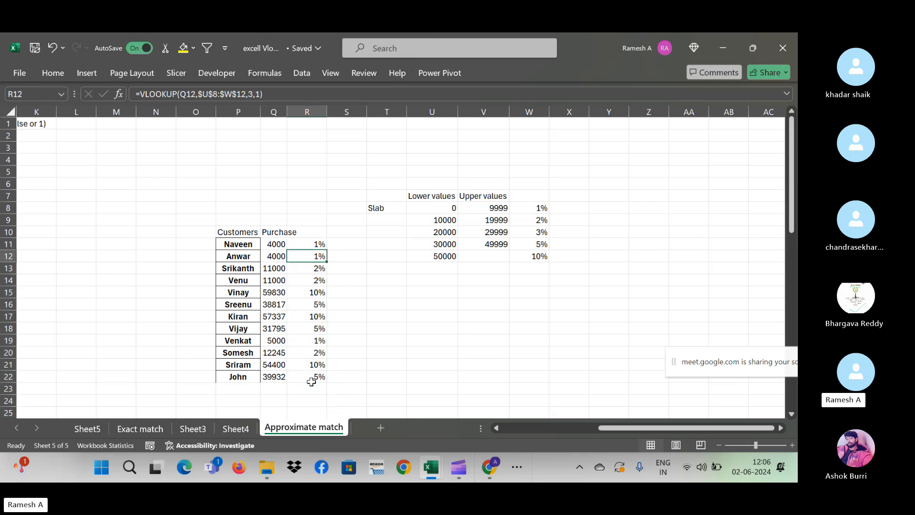
pyautogui.press('Right')
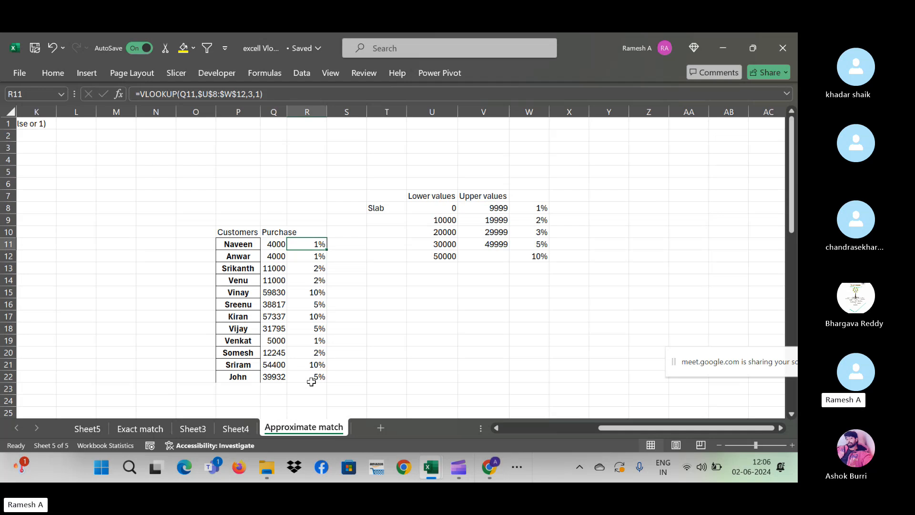
pyautogui.moveTo(451, 208); pyautogui.dragTo(484, 206)
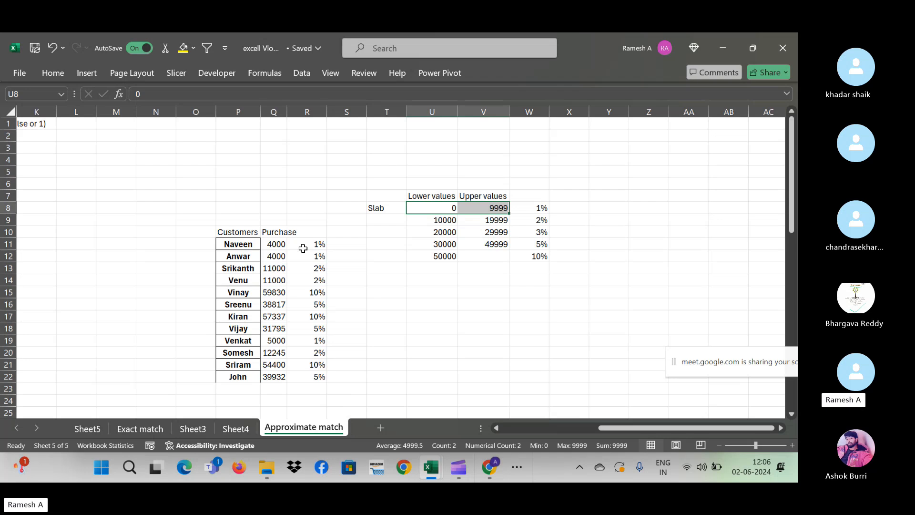
pyautogui.click(285, 255)
pyautogui.click(271, 271)
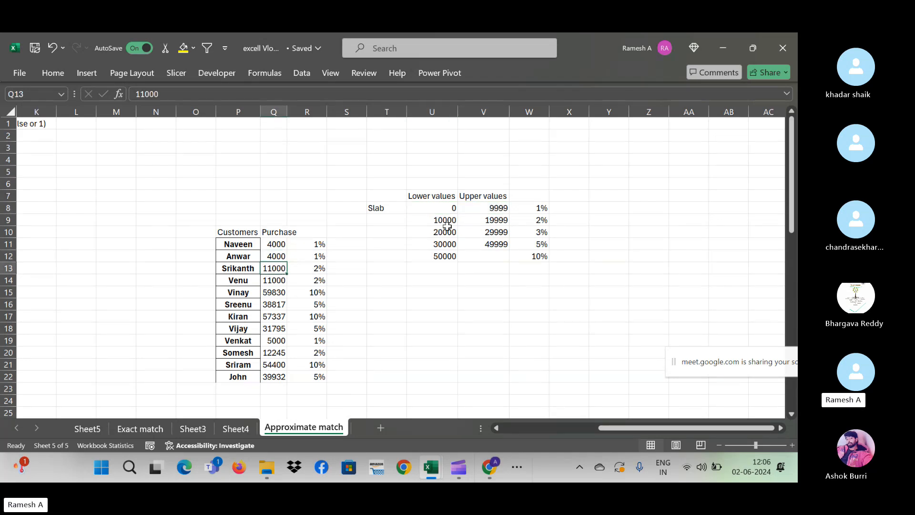
pyautogui.click(486, 221)
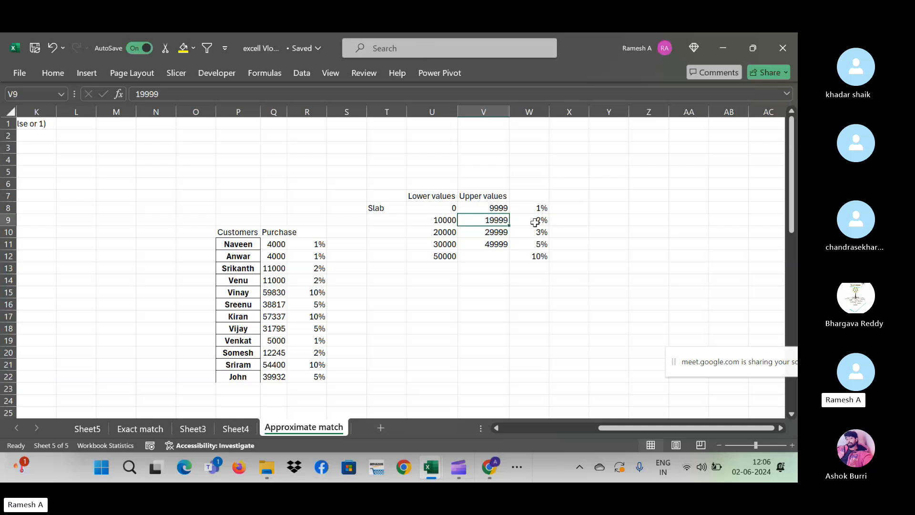
pyautogui.click(309, 269)
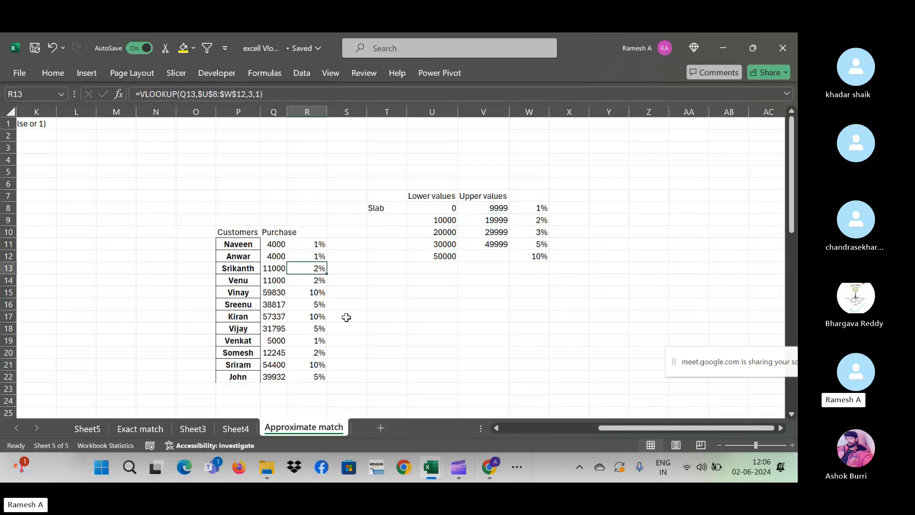
pyautogui.press('Up')
pyautogui.press('Up')
pyautogui.press('Up')
pyautogui.press('Up')
pyautogui.press('Up')
pyautogui.press('Up')
pyautogui.press('Up')
pyautogui.press('Up')
pyautogui.press('Up')
pyautogui.press('Up')
pyautogui.press('Up')
pyautogui.press('Up')
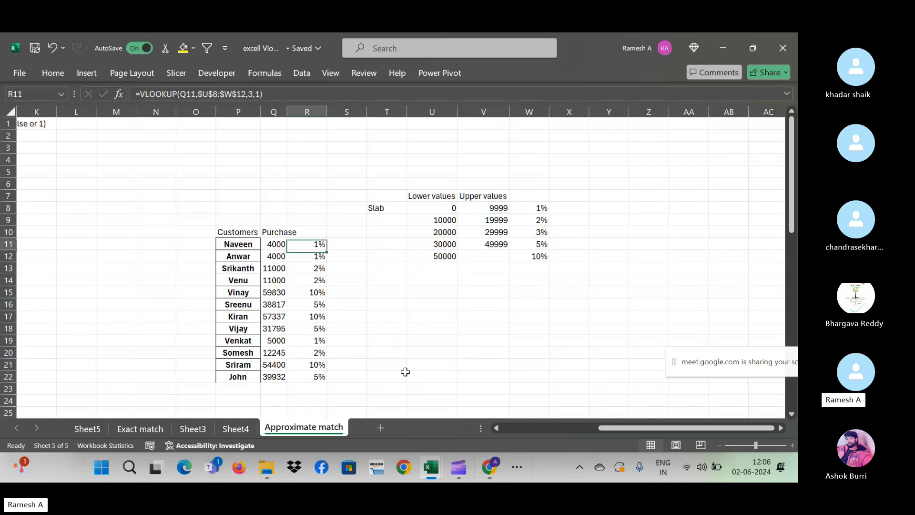
# - Open the Exact match sheet and inspect its marks lookup formula and first roll number 45
pyautogui.hscroll(-5, 405, 372)
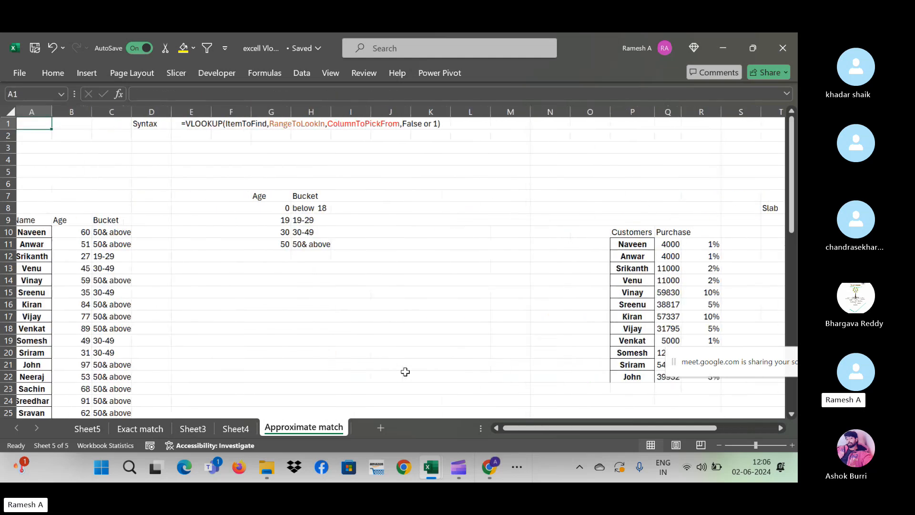
pyautogui.click(124, 432)
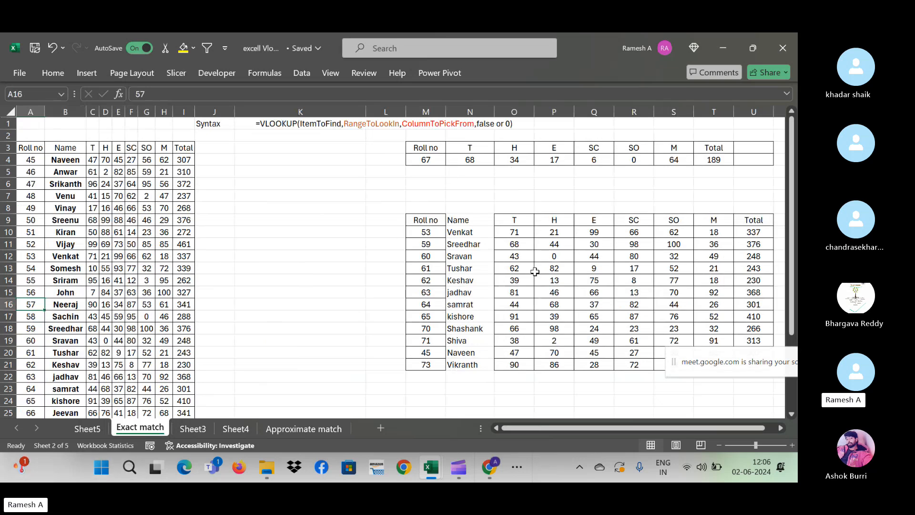
pyautogui.click(552, 232)
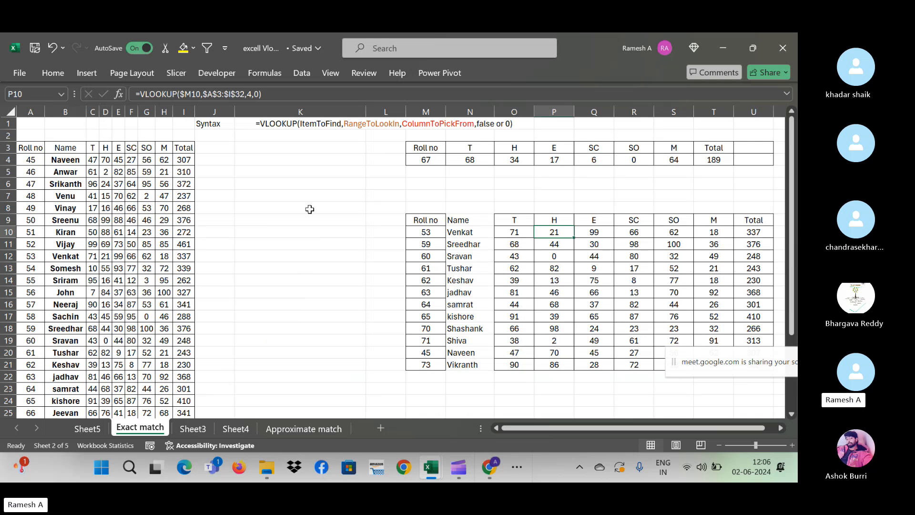
pyautogui.click(32, 163)
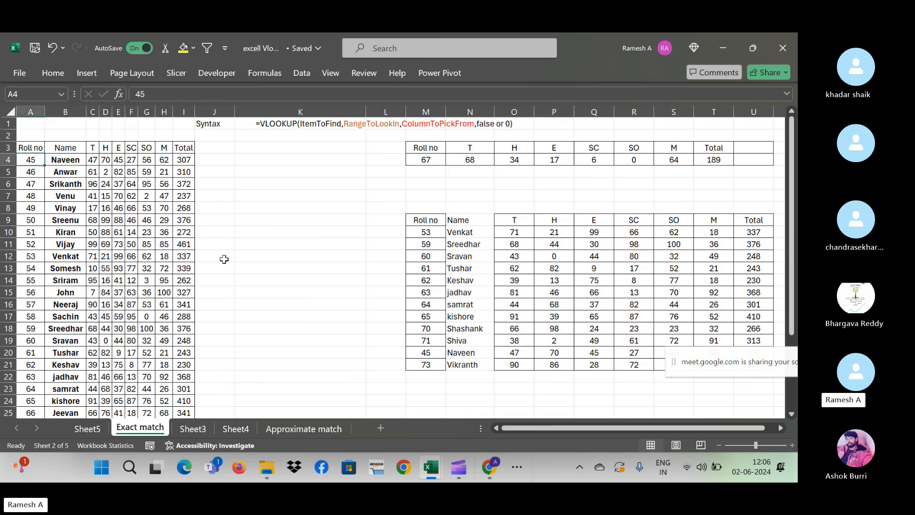
# - Change roll number 53 in the source table to 55
pyautogui.click(42, 253)
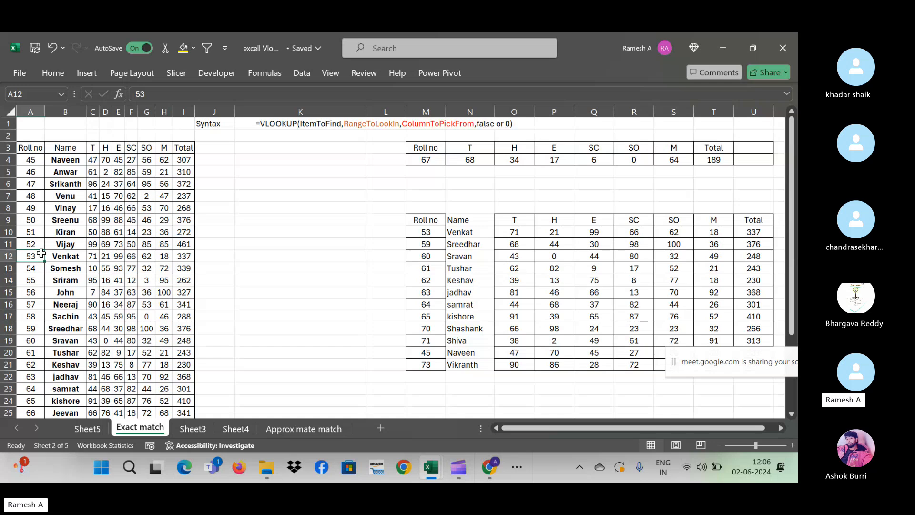
pyautogui.write('55')
pyautogui.press('Return')
pyautogui.press('Right')
pyautogui.press('Right')
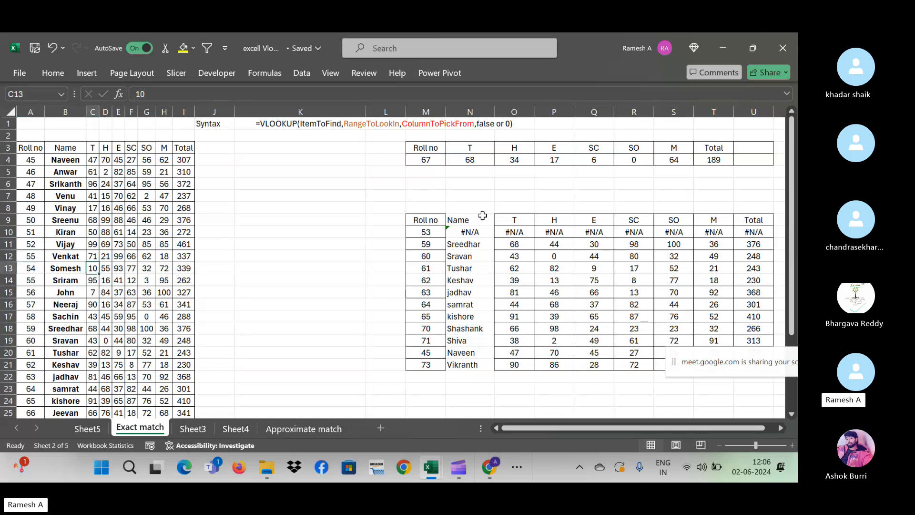
# - Make N10's lookup approximate by dropping its 0 argument, undo it, and return to Approximate match
pyautogui.doubleClick(479, 231)
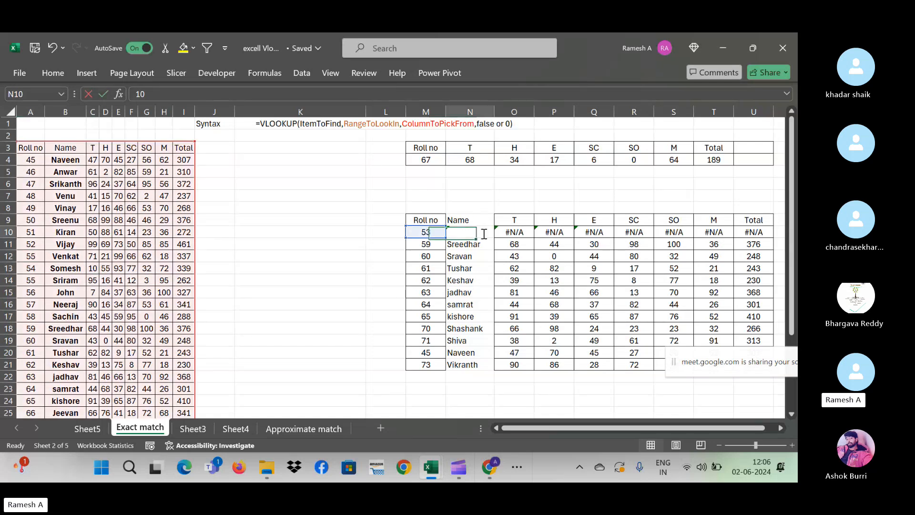
pyautogui.click(569, 232)
pyautogui.press('BackSpace')
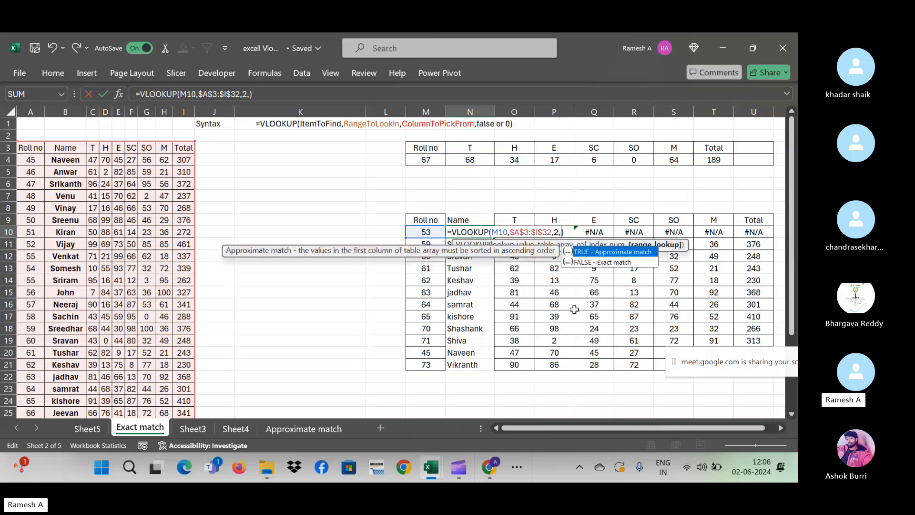
pyautogui.press('Return')
pyautogui.press('Up')
pyautogui.press('Left')
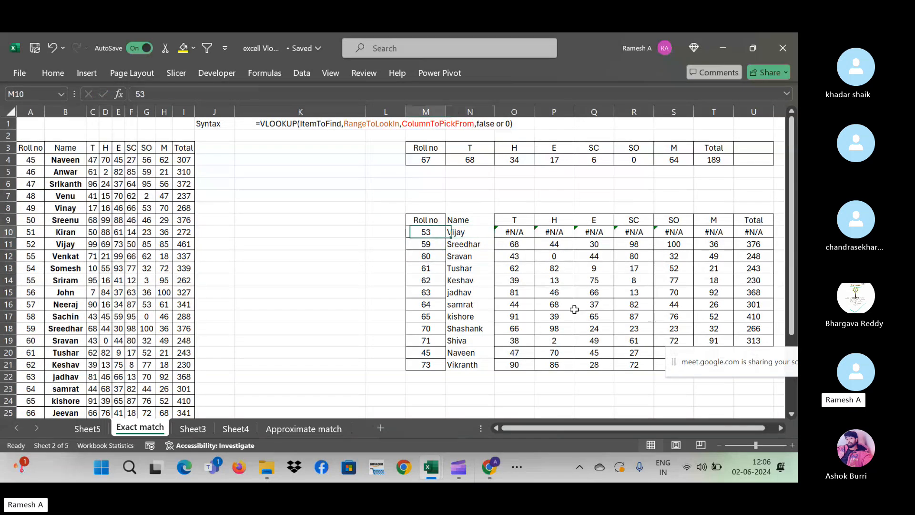
pyautogui.press('Right')
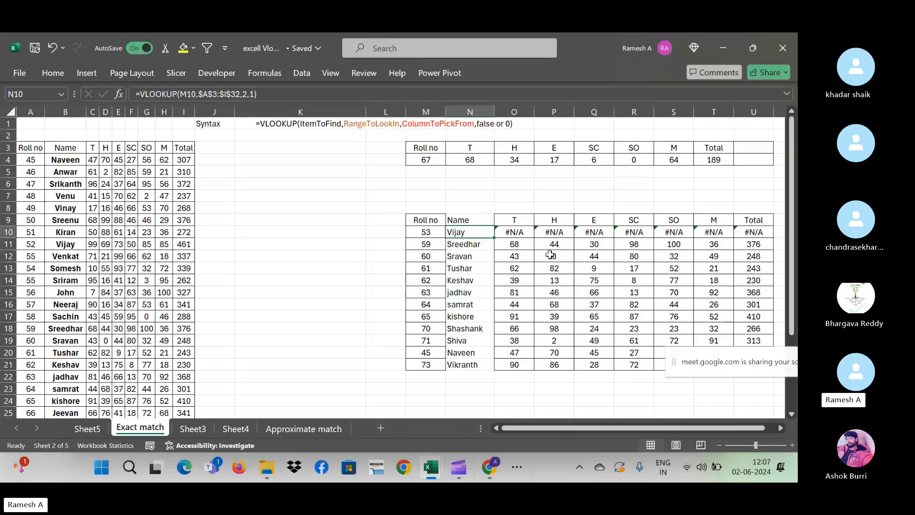
pyautogui.hotkey('ctrl', 'z')
pyautogui.hotkey('ctrl', 'z')
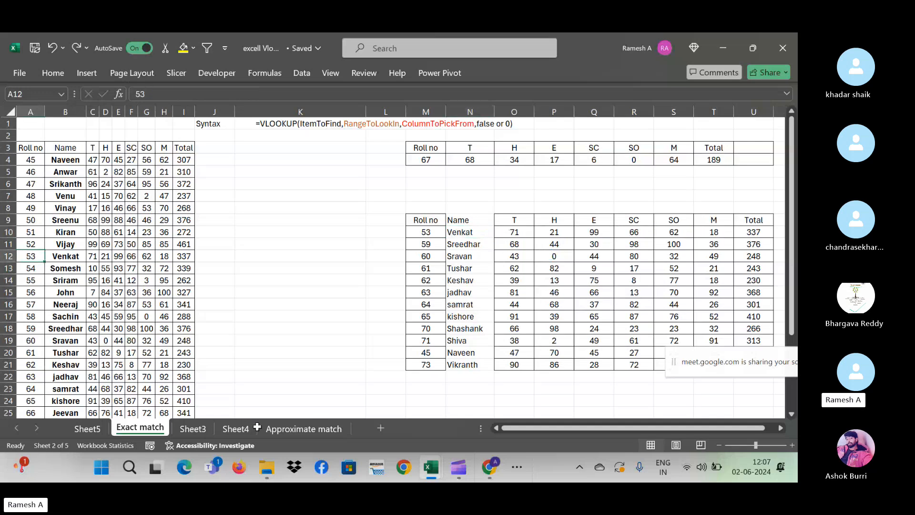
pyautogui.click(278, 429)
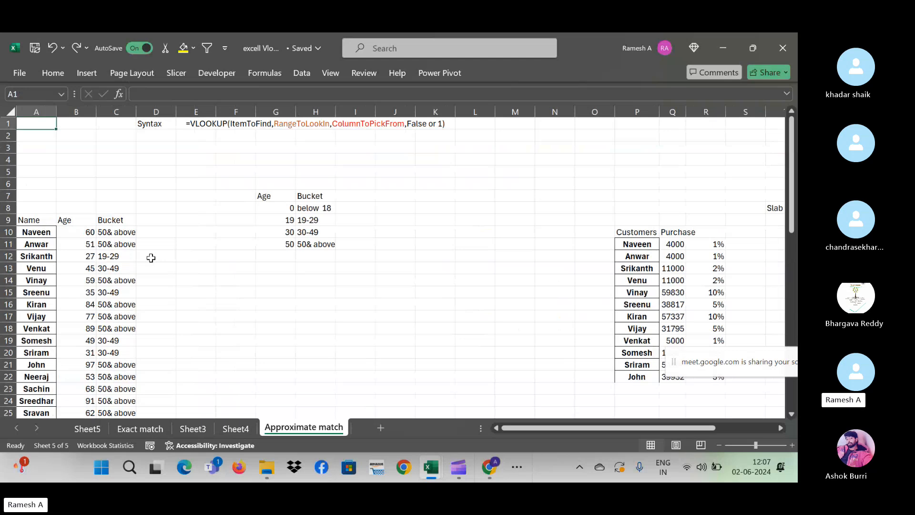
# - Check the name list down to Anwar and Naveen's age of 60
pyautogui.press('Down')
pyautogui.press('Down')
pyautogui.press('Down')
pyautogui.press('Down')
pyautogui.press('Down')
pyautogui.press('Down')
pyautogui.press('Down')
pyautogui.press('Down')
pyautogui.press('Down')
pyautogui.press('Down')
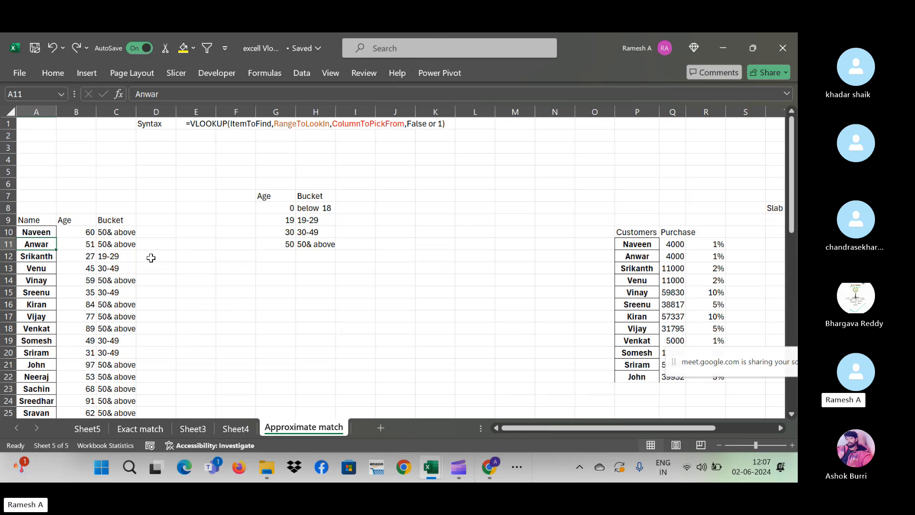
pyautogui.click(74, 232)
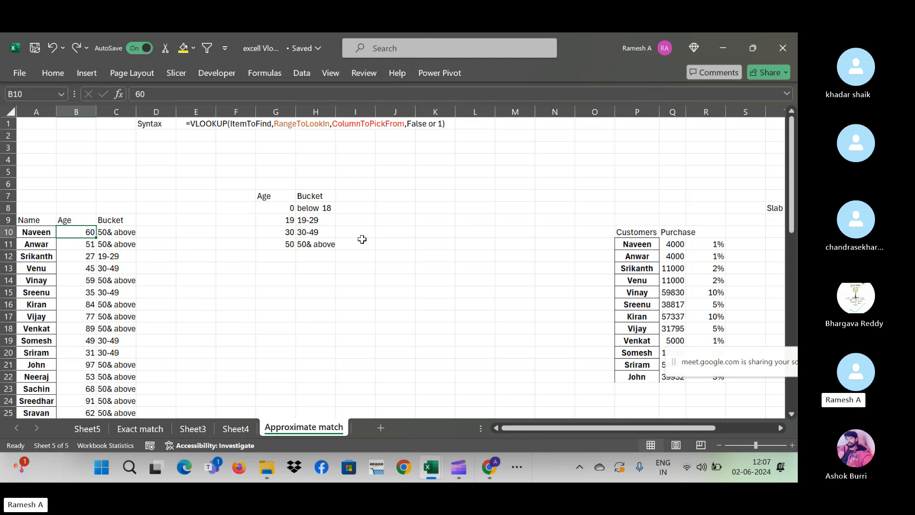
pyautogui.click(286, 291)
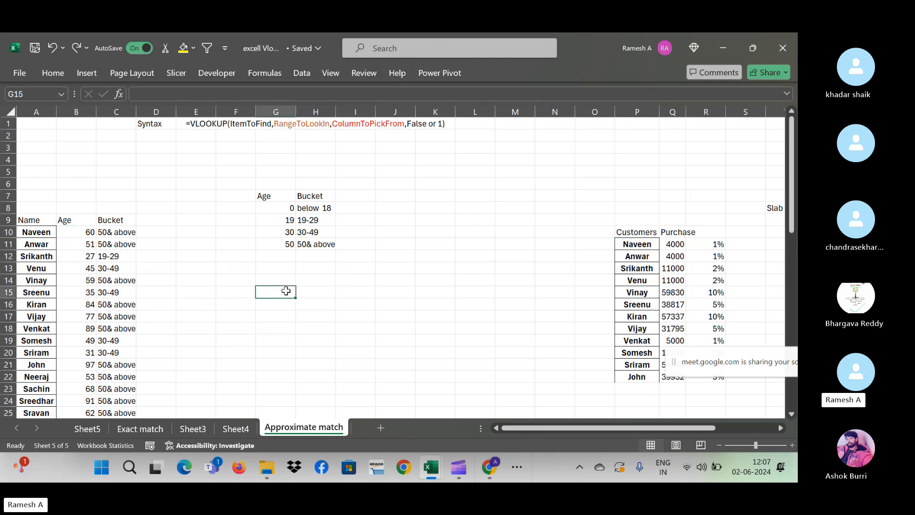
# - Show the top of Sheet5's product table, then bring the Google Meet call window forward
pyautogui.click(83, 427)
pyautogui.hotkey('ctrl', 'Home')
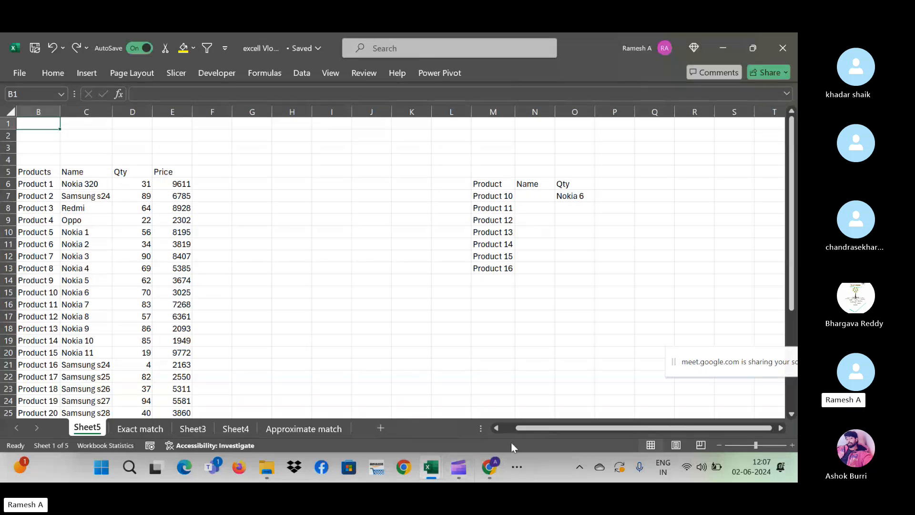
pyautogui.click(490, 479)
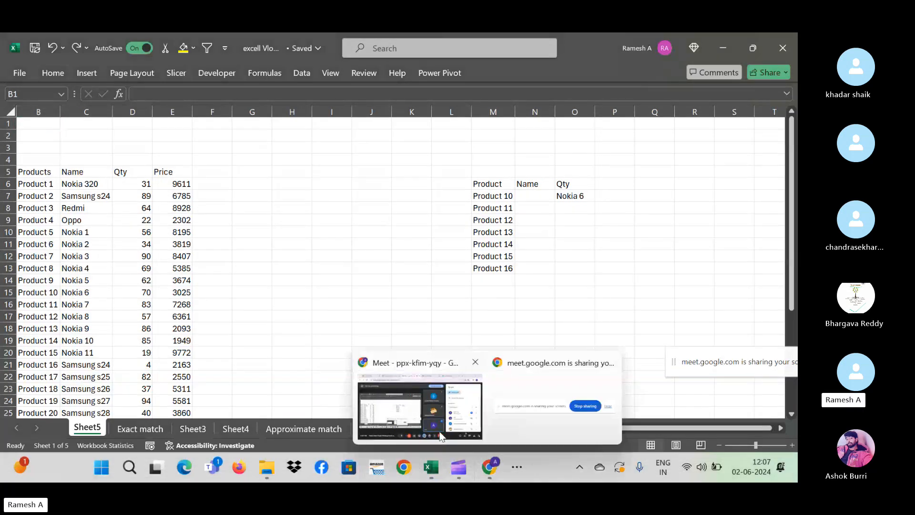
pyautogui.click(388, 408)
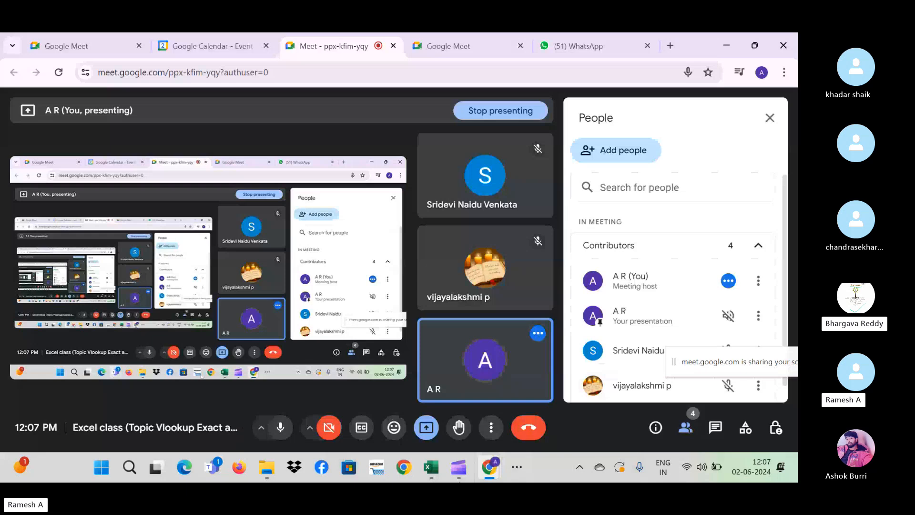
pyautogui.moveTo(474, 462)
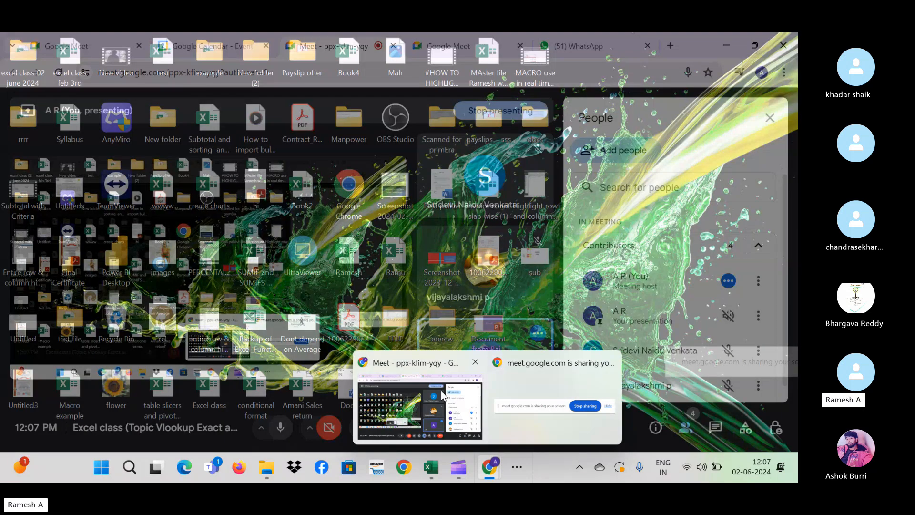
pyautogui.click(398, 404)
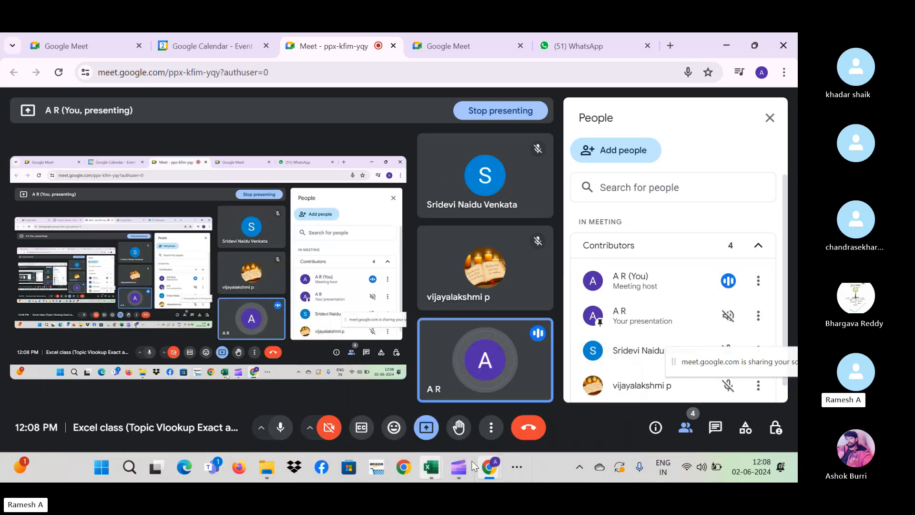
pyautogui.click(432, 470)
# - Return to the Excel class workbook and review the early plan dates, Introduction and Formatting Numbers details
pyautogui.click(381, 407)
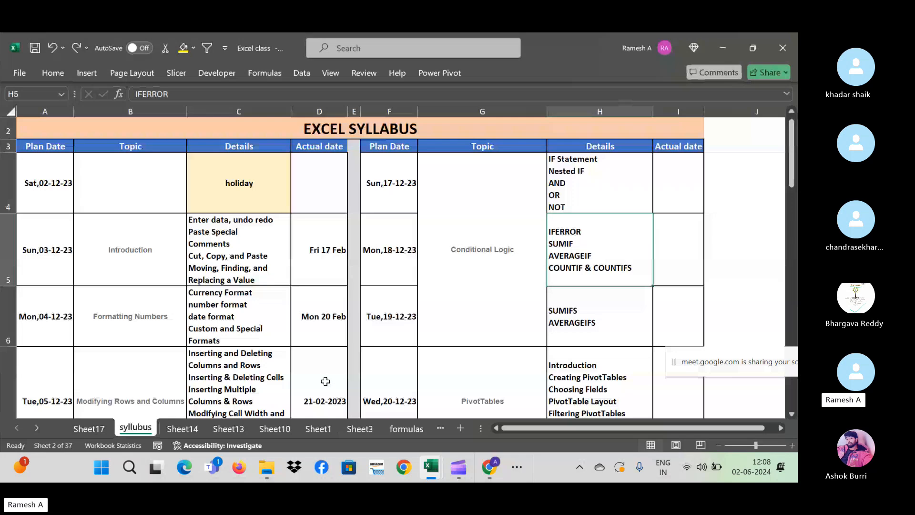
pyautogui.click(68, 206)
pyautogui.press('Down')
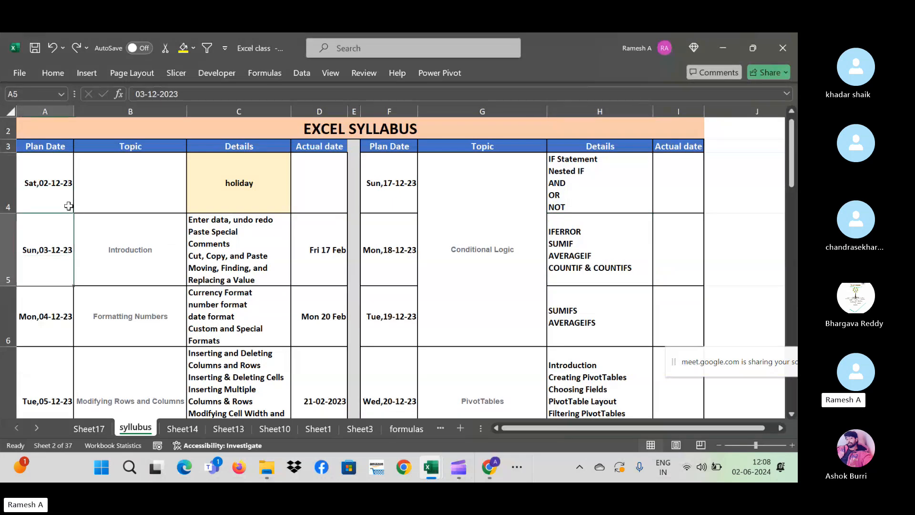
pyautogui.press('Down')
pyautogui.press('Right')
pyautogui.press('Up')
pyautogui.press('Up')
pyautogui.press('Right')
pyautogui.press('Down')
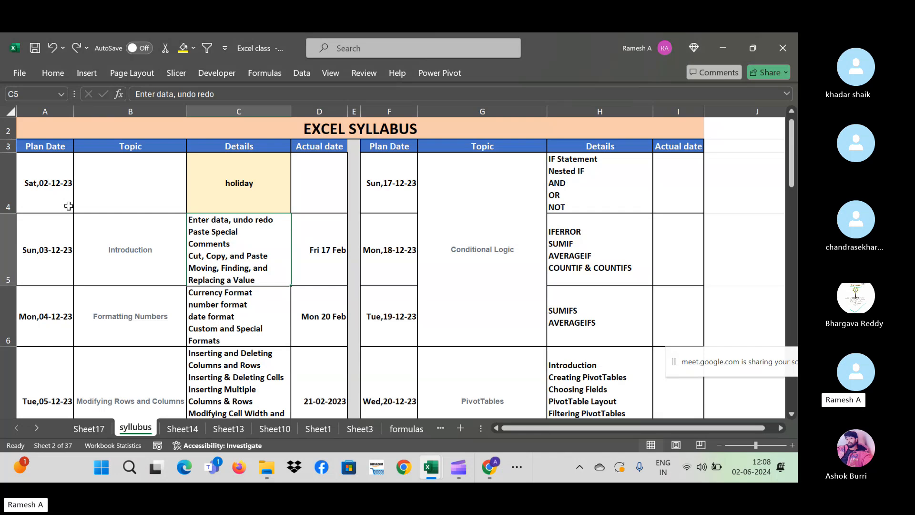
pyautogui.press('Down')
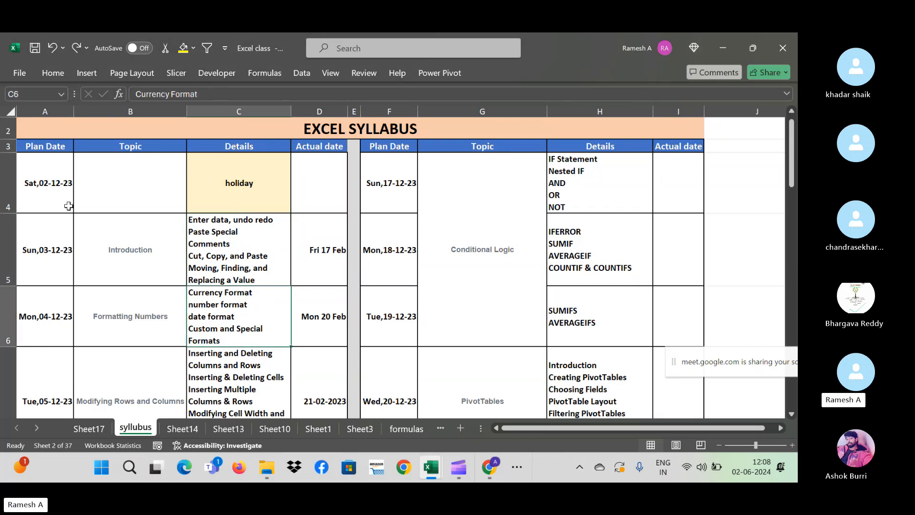
pyautogui.press('Left')
pyautogui.press('Left')
pyautogui.press('Right')
pyautogui.press('Right')
pyautogui.press('Left')
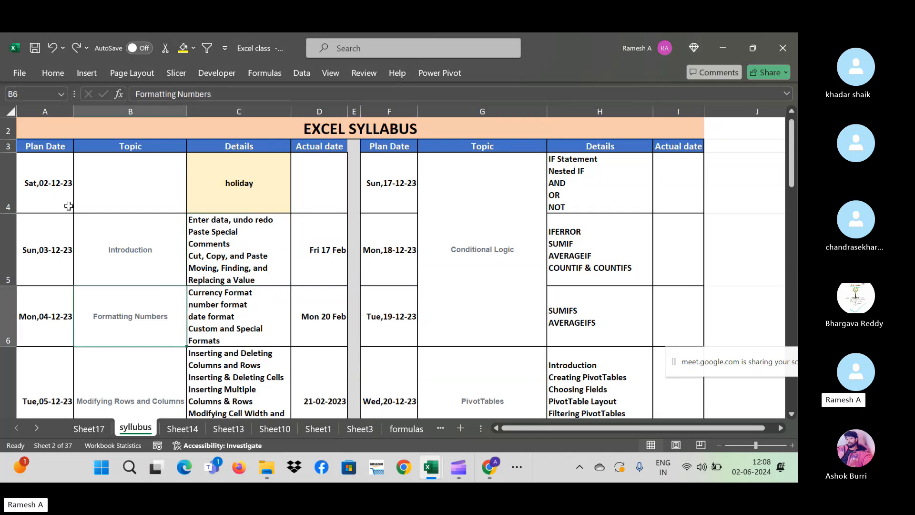
pyautogui.press('Right')
# - Step down the Details column past Understanding Formulas and Changing Views to the VLOOKUP Lookups row
pyautogui.press('Down')
pyautogui.press('Down')
pyautogui.press('Up')
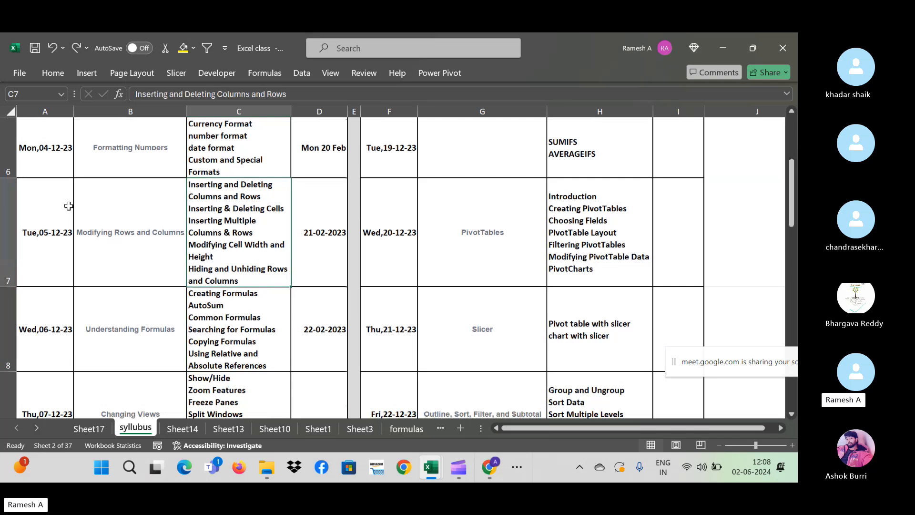
pyautogui.press('Down')
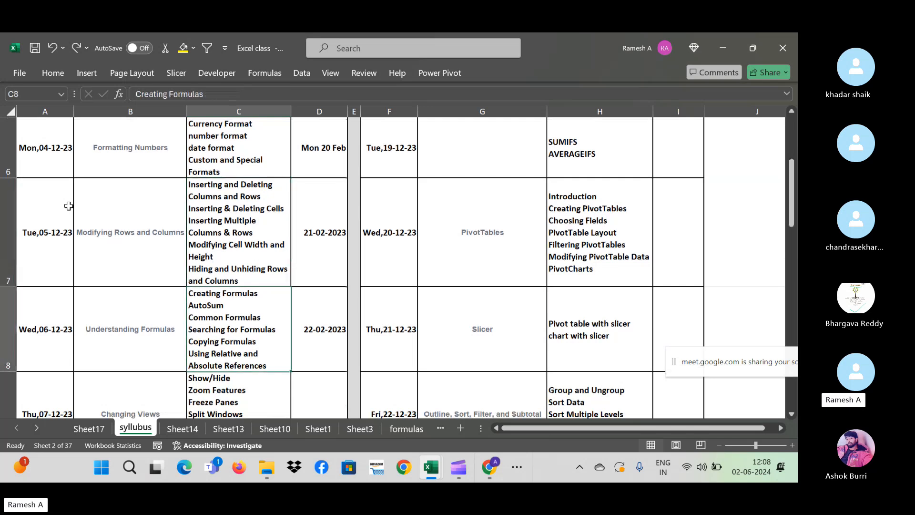
pyautogui.press('Down')
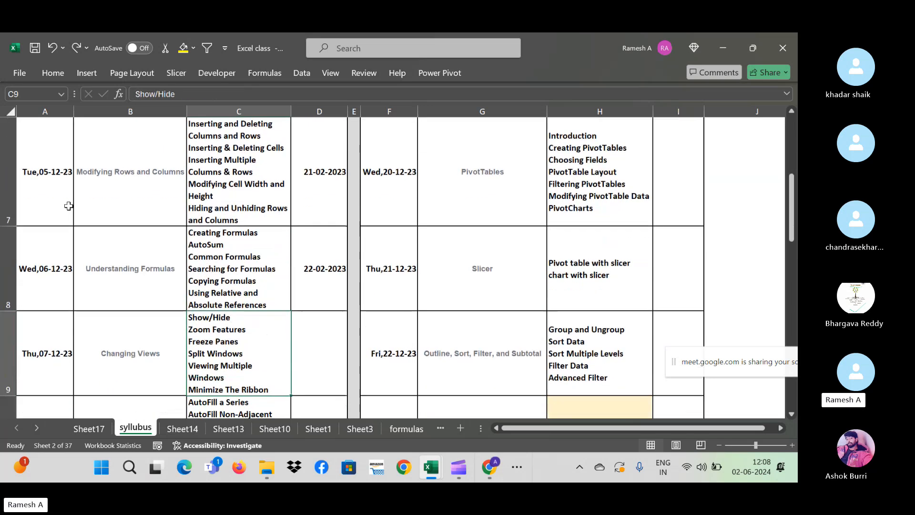
pyautogui.press('Up')
pyautogui.press('Down')
pyautogui.press('Down')
pyautogui.press('Down')
pyautogui.press('Down')
pyautogui.press('Down')
pyautogui.press('Down')
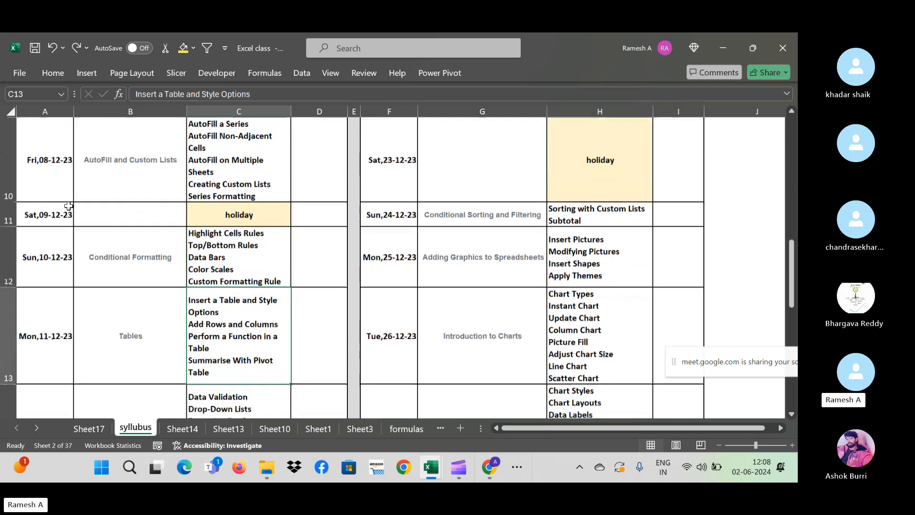
pyautogui.press('Up')
pyautogui.press('Down')
pyautogui.press('Up')
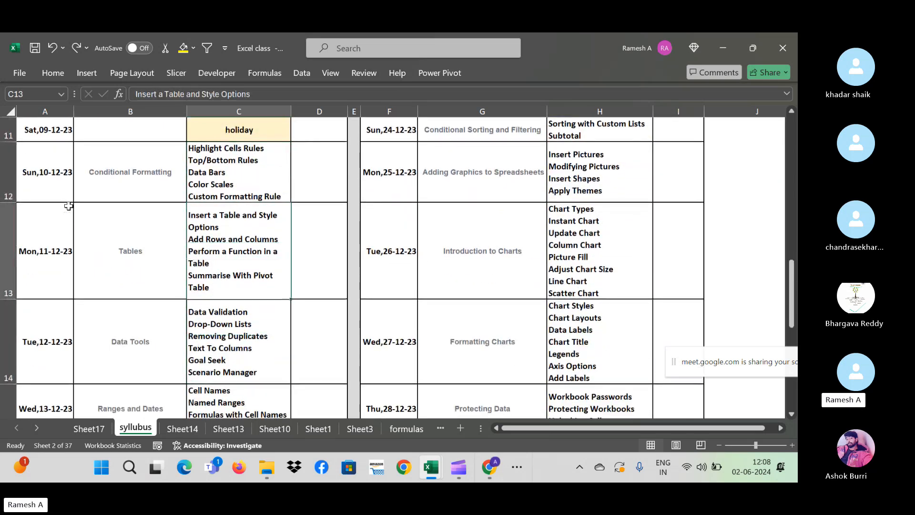
pyautogui.press('Down')
pyautogui.press('Down')
pyautogui.press('Down')
pyautogui.press('Down')
pyautogui.press('Down')
pyautogui.press('Right')
pyautogui.press('Right')
pyautogui.press('Right')
pyautogui.press('Right')
pyautogui.press('Right')
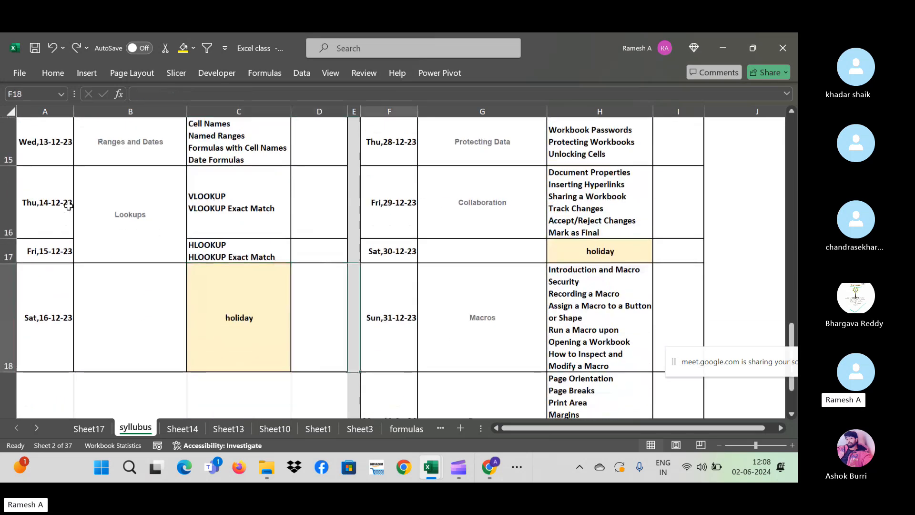
pyautogui.press('Up')
pyautogui.press('Up')
pyautogui.press('Up')
pyautogui.press('Up')
pyautogui.press('Up')
pyautogui.press('Up')
pyautogui.press('Up')
pyautogui.press('Up')
pyautogui.press('Up')
pyautogui.press('Up')
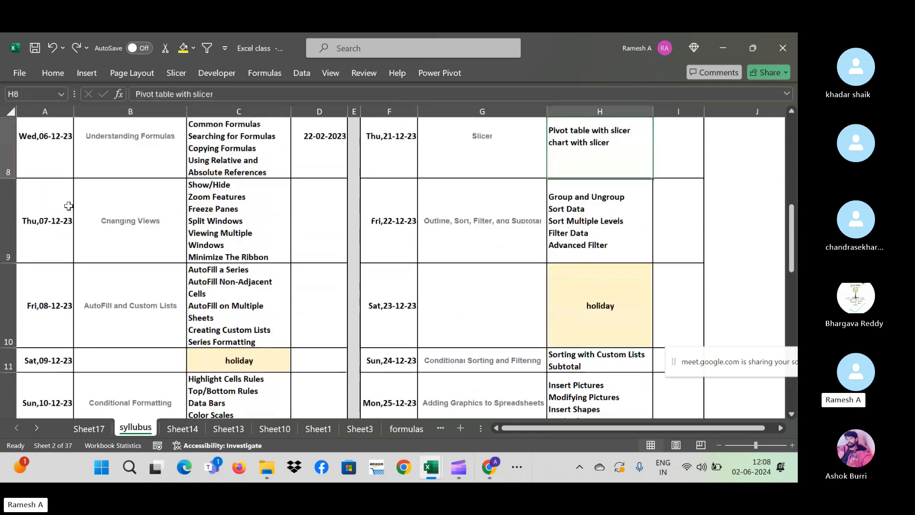
pyautogui.press('Up')
pyautogui.press('Up')
pyautogui.press('Up')
pyautogui.press('Up')
pyautogui.press('Up')
pyautogui.press('Up')
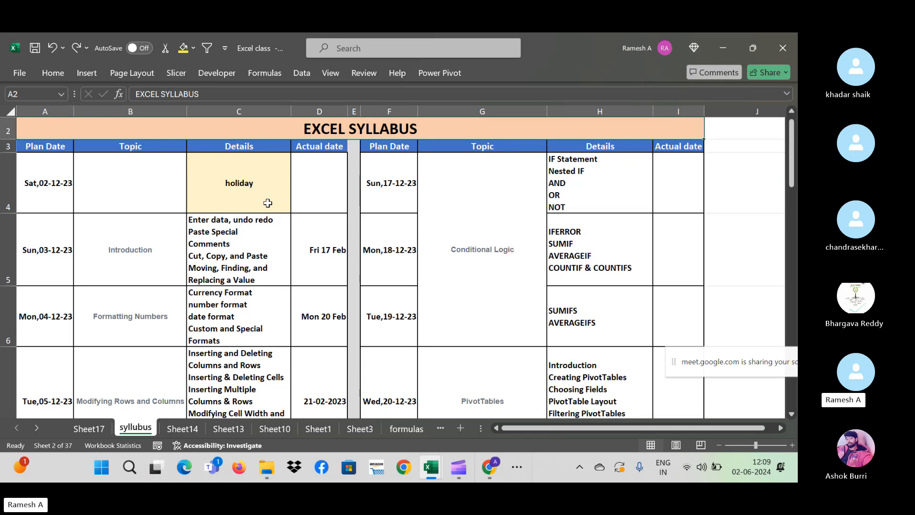
# - Review the IF Statement, SUMIFS, slicer, Protecting Data and Collaboration details, glancing at Meet
pyautogui.click(561, 189)
pyautogui.press('Down')
pyautogui.press('Down')
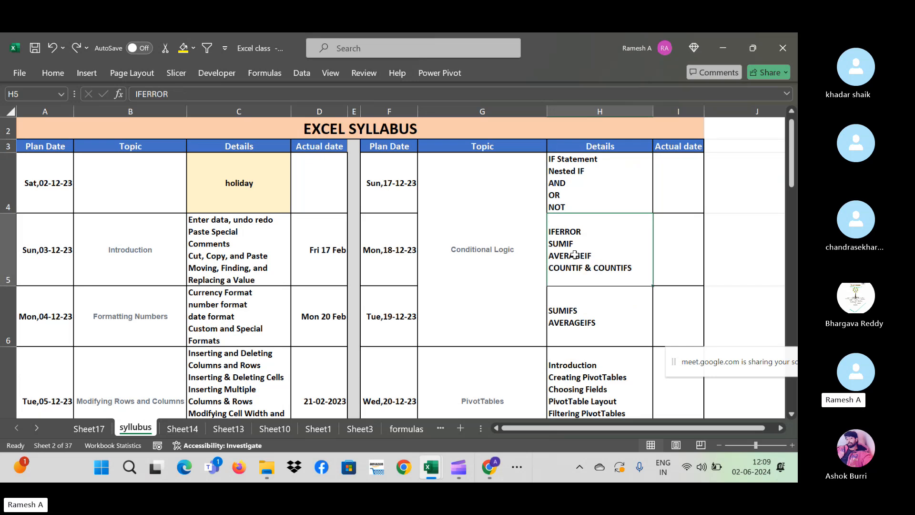
pyautogui.press('Up')
pyautogui.press('Up')
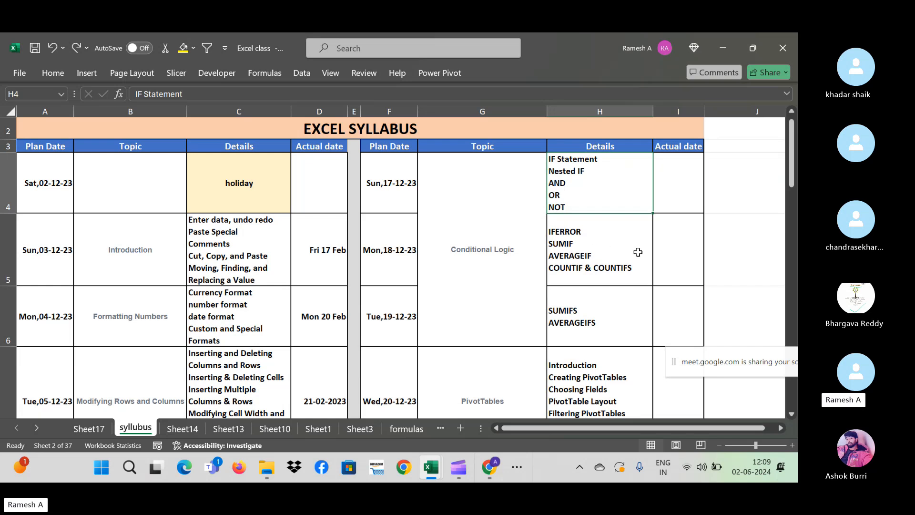
pyautogui.press('Down')
pyautogui.press('Down')
pyautogui.press('Down')
pyautogui.press('Down')
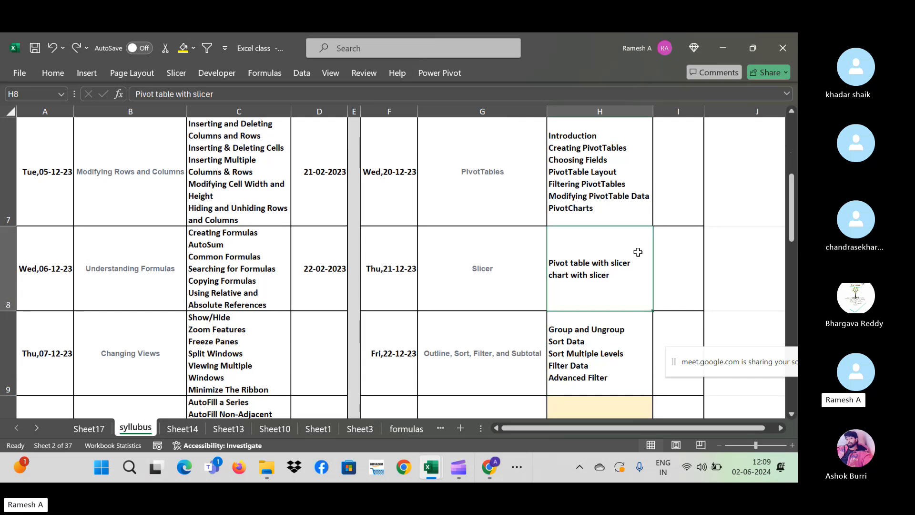
pyautogui.press('Down')
pyautogui.press('Down')
pyautogui.press('Down')
pyautogui.press('Down')
pyautogui.press('Down')
pyautogui.press('Down')
pyautogui.press('Down')
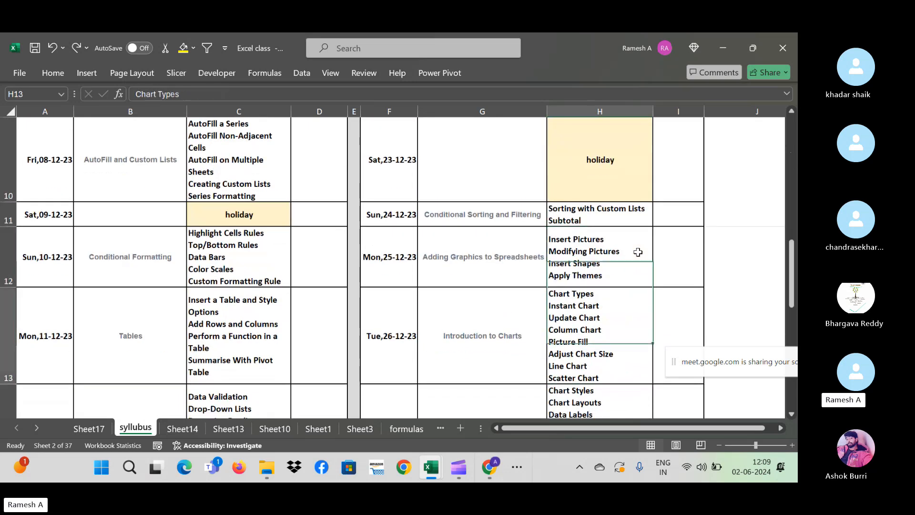
pyautogui.press('Down')
pyautogui.hotkey('alt', 'Tab')
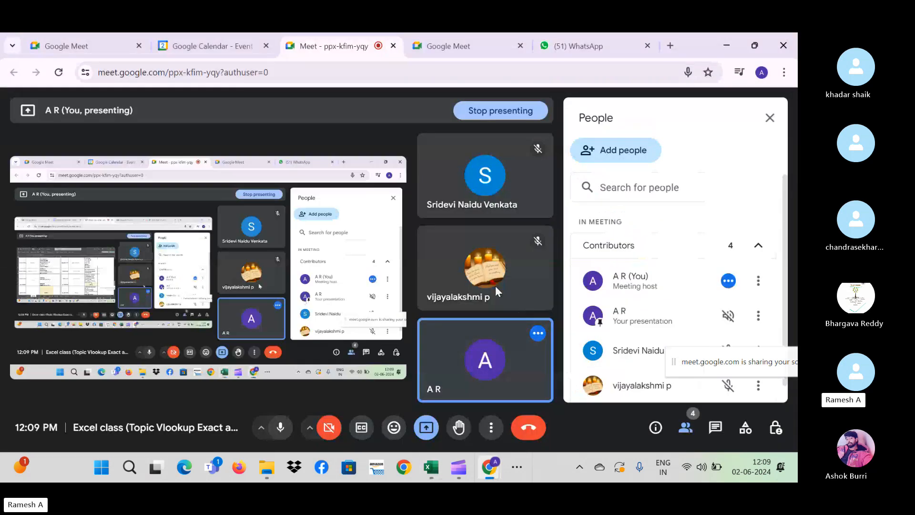
pyautogui.hotkey('alt', 'Tab')
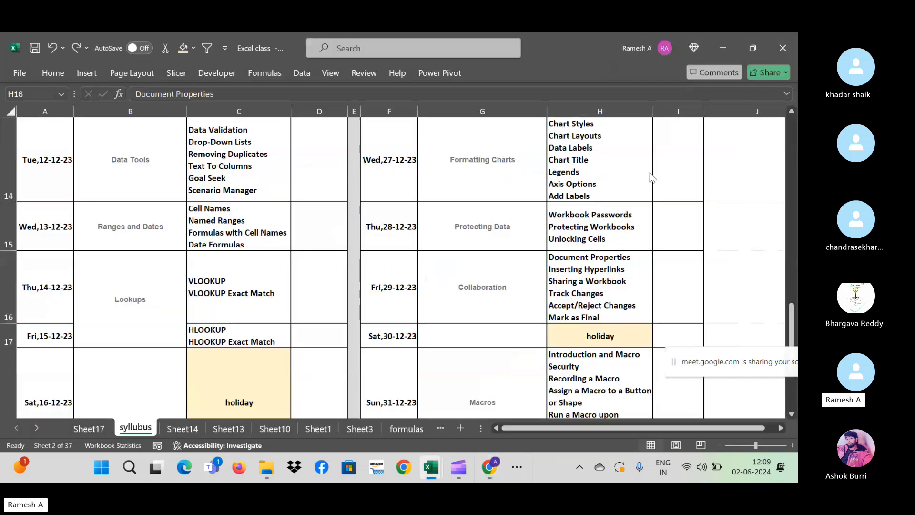
# - Use Alt+Tab to bring up the open-window switcher from Excel
pyautogui.hotkey('alt', 'Tab')
pyautogui.press('Tab')
pyautogui.press('Tab')
pyautogui.press('Tab')
pyautogui.press('Tab')
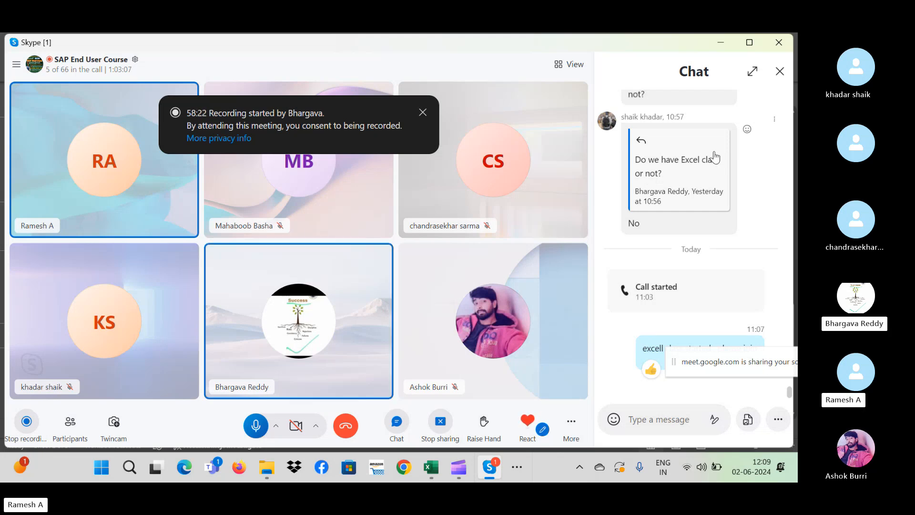
# - Bring back the Excel class workbook, pick the Collaboration date cell, peek at Sheet14, return to syllubus
pyautogui.moveTo(502, 461)
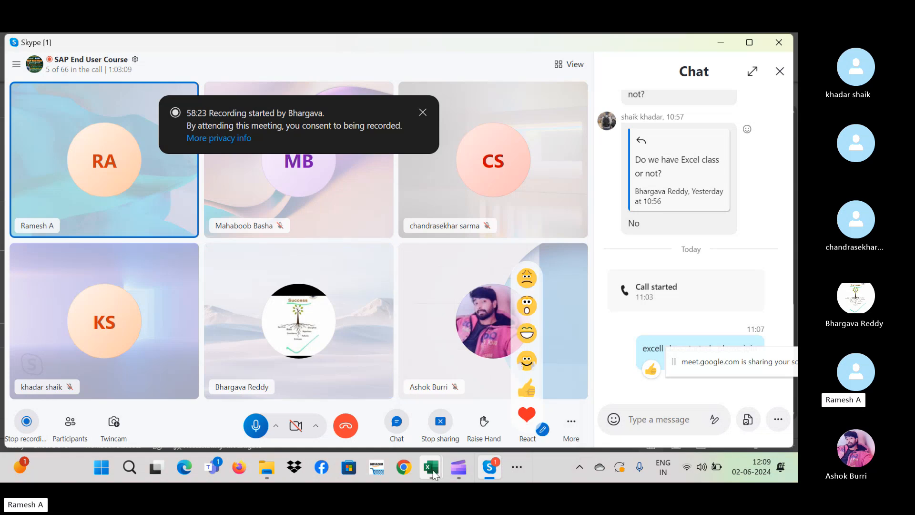
pyautogui.moveTo(430, 467)
pyautogui.click(375, 431)
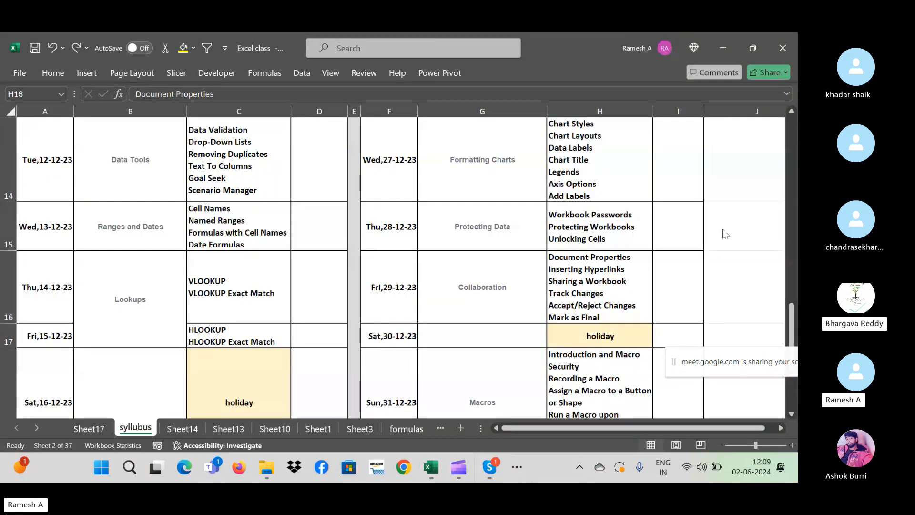
pyautogui.click(693, 263)
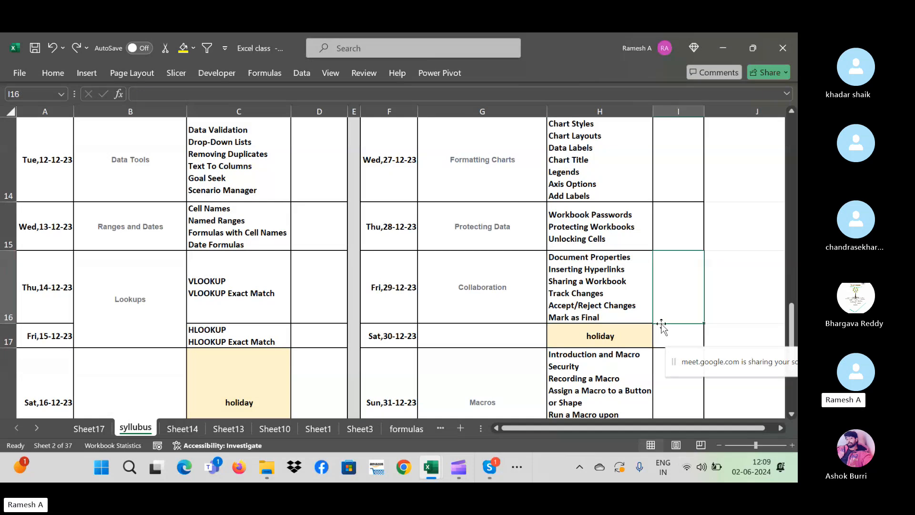
pyautogui.click(183, 428)
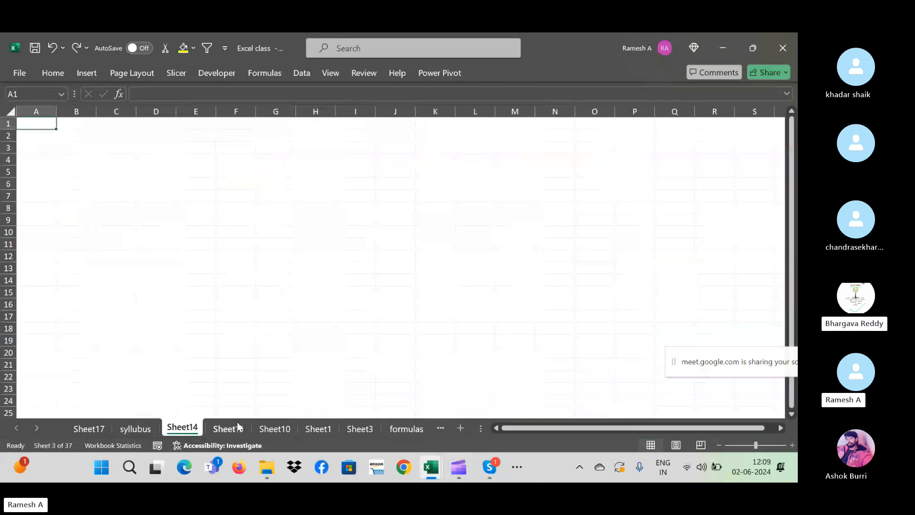
pyautogui.click(134, 428)
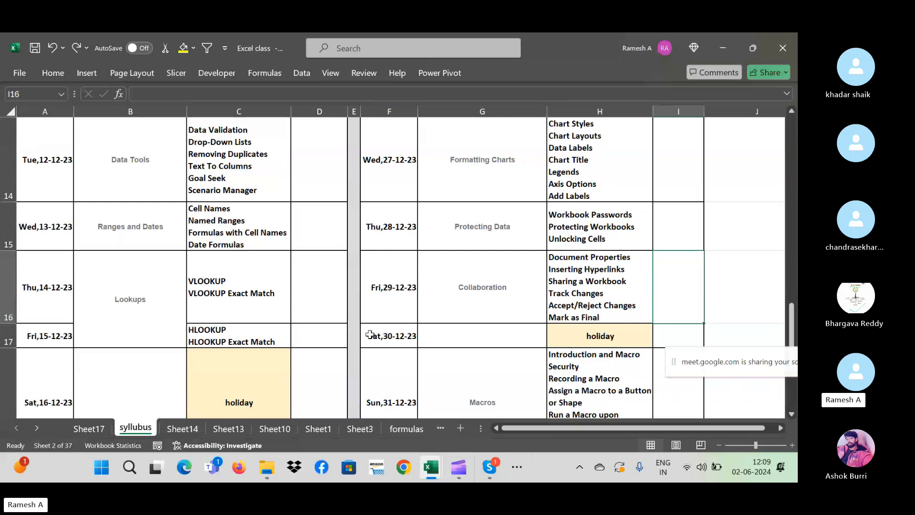
# - Bring the Skype SAP End User Course call forward from its taskbar preview
pyautogui.moveTo(483, 468)
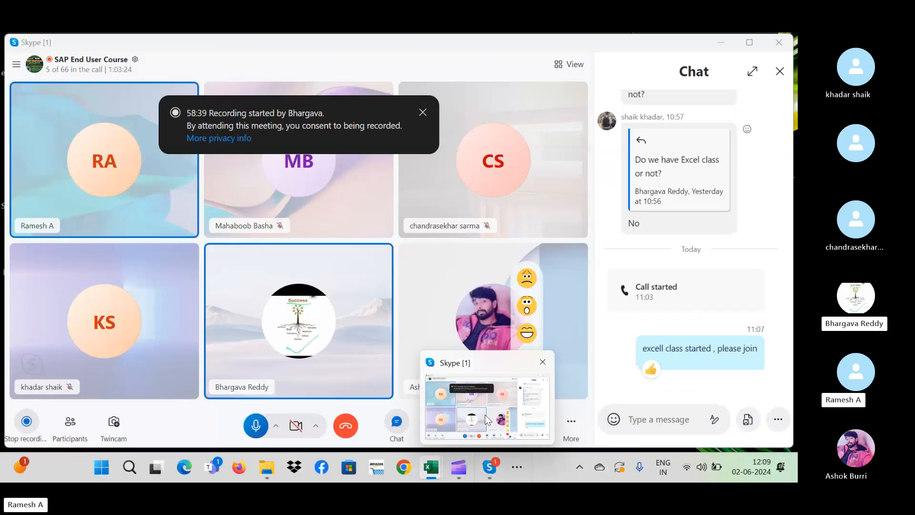
pyautogui.moveTo(496, 418)
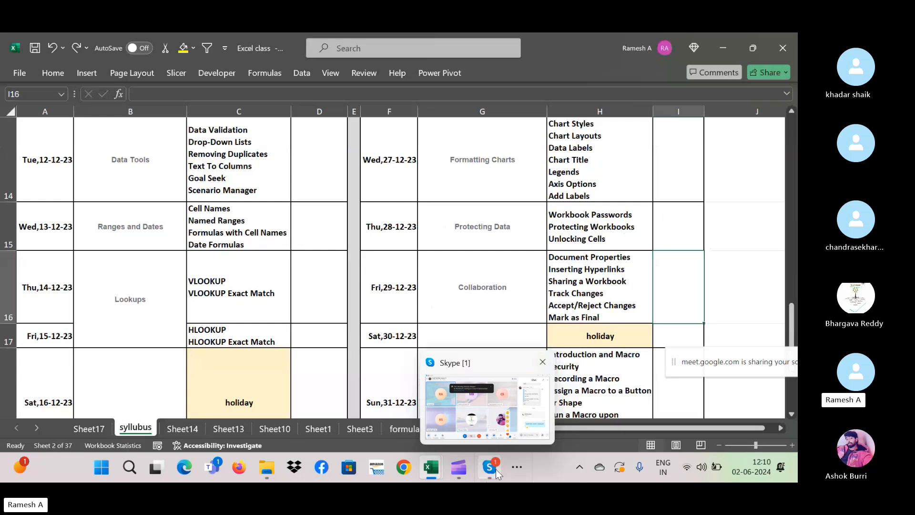
pyautogui.click(497, 475)
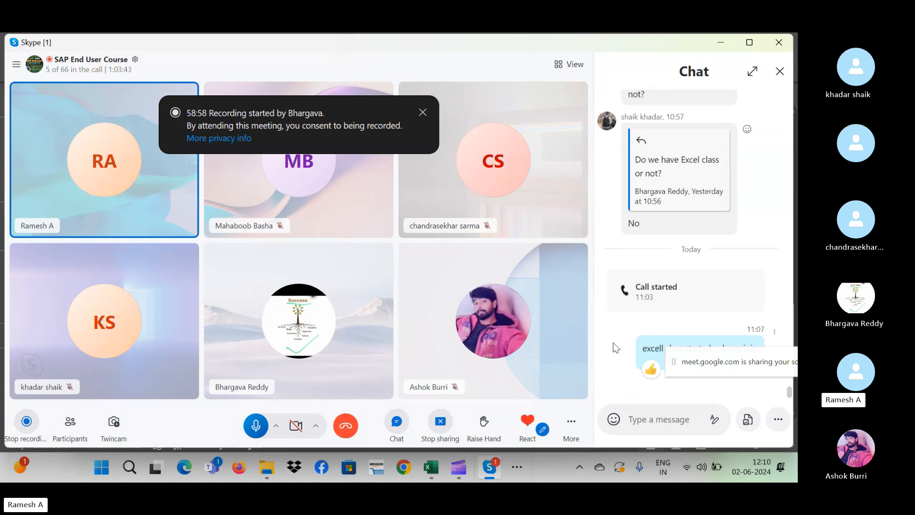
# - Minimise the Skype call so Excel's Lookups, Collaboration and Macros rows show again
pyautogui.click(721, 42)
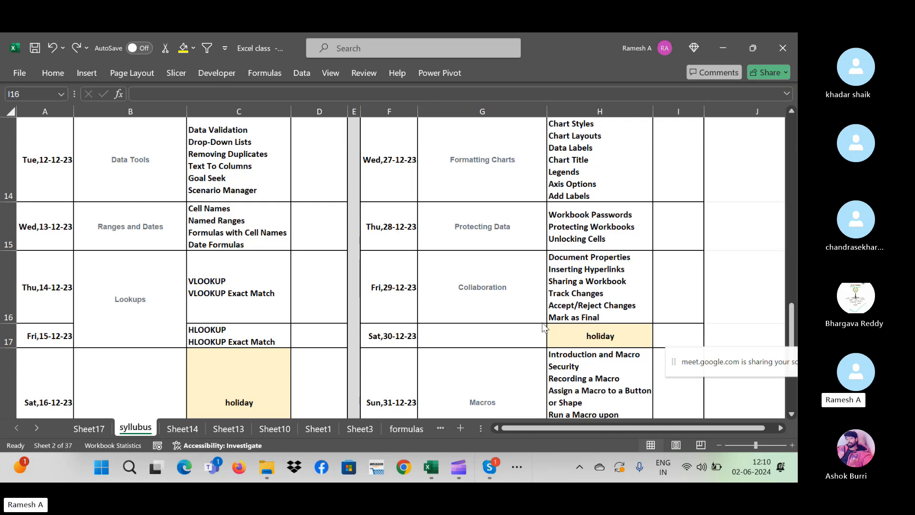
# - Review the Excel syllabus sheet down to the Printing topic rows
pyautogui.hotkey('alt', 'Tab')
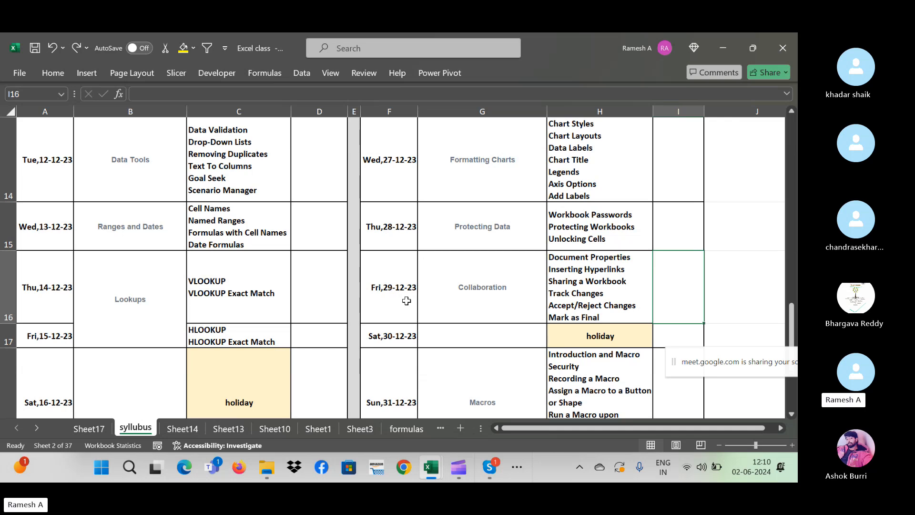
pyautogui.click(326, 283)
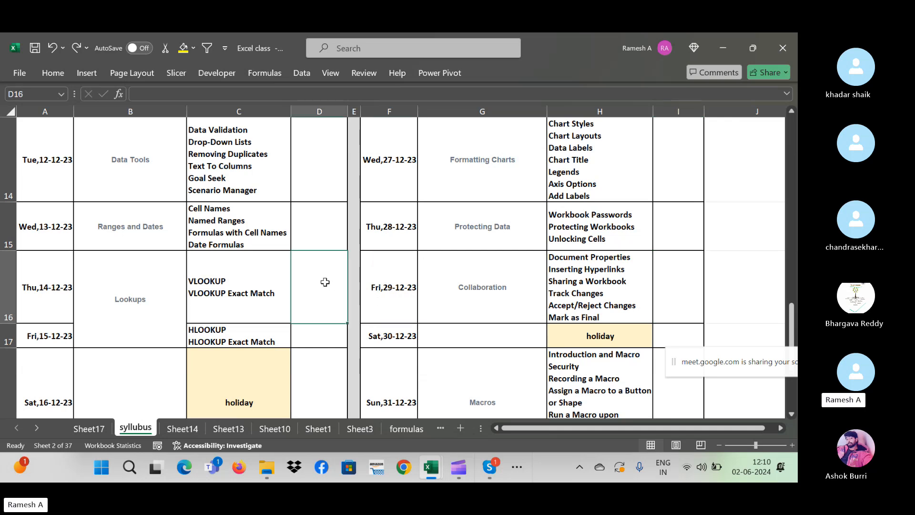
pyautogui.click(598, 339)
pyautogui.press('Down')
pyautogui.press('Down')
pyautogui.press('Down')
pyautogui.press('Down')
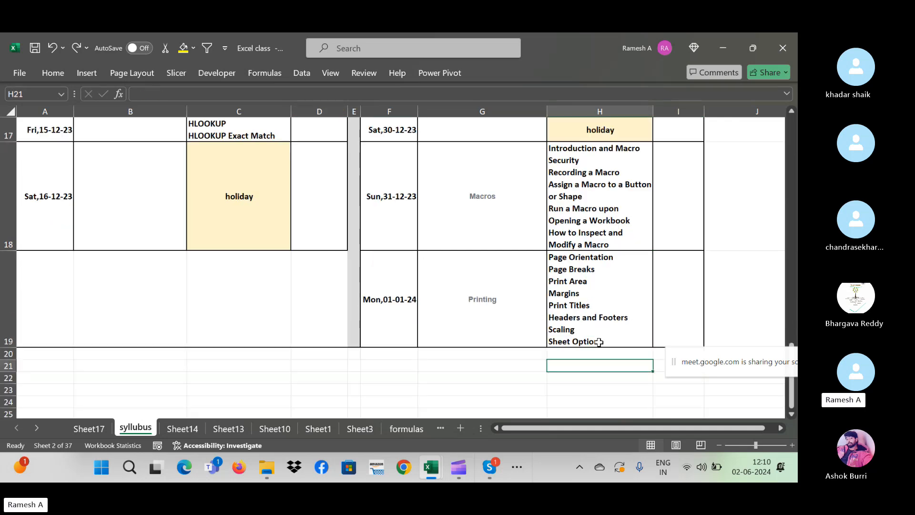
pyautogui.press('Up')
pyautogui.press('Up')
pyautogui.press('Down')
pyautogui.press('Down')
# - Jump back up to the EXCEL SYLLABUS title, then bring the Skype call forward
pyautogui.click(341, 369)
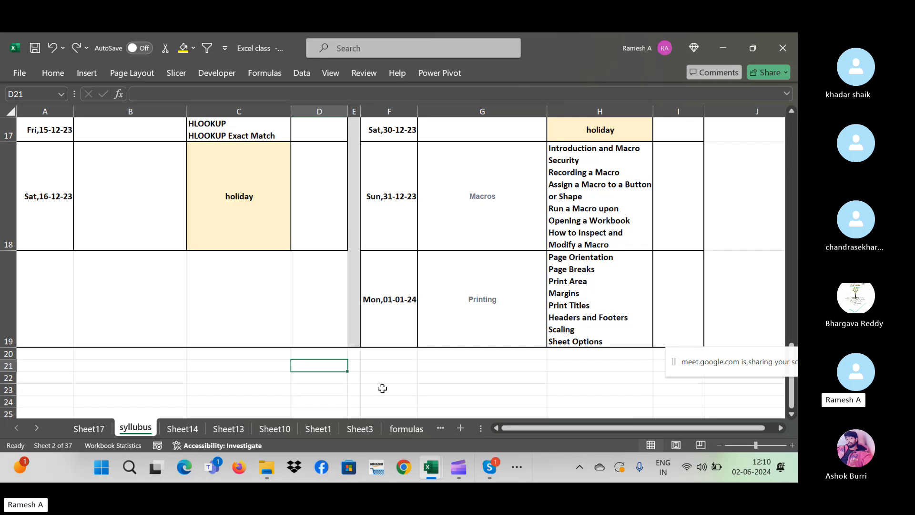
pyautogui.hotkey('ctrl', 'Up')
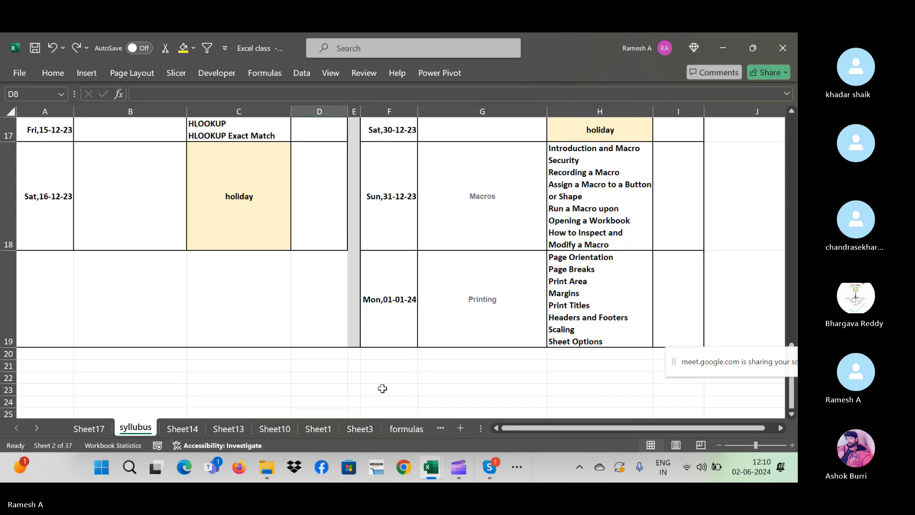
pyautogui.hotkey('ctrl', 'Up')
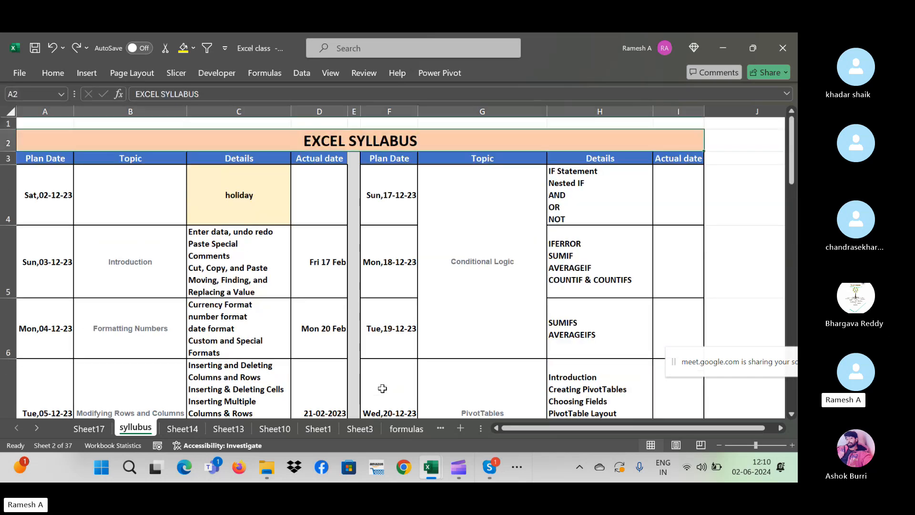
pyautogui.click(489, 466)
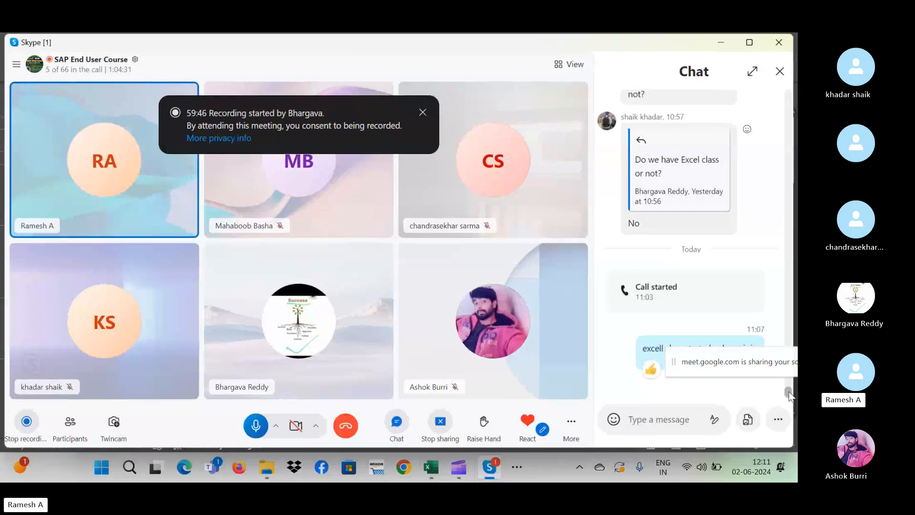
# - Scroll up through earlier Skype course chat messages, then return to the Excel class workbook
pyautogui.moveTo(788, 392); pyautogui.dragTo(793, 208)
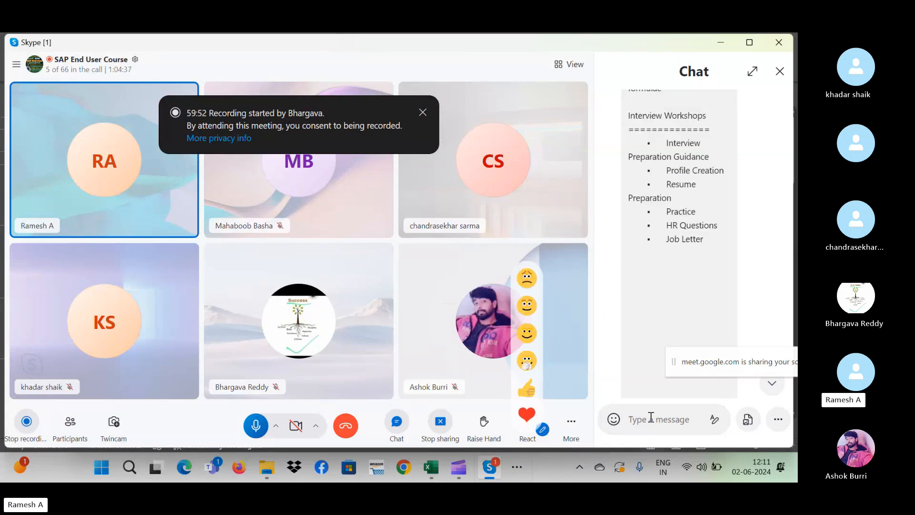
pyautogui.hotkey('alt', 'Tab')
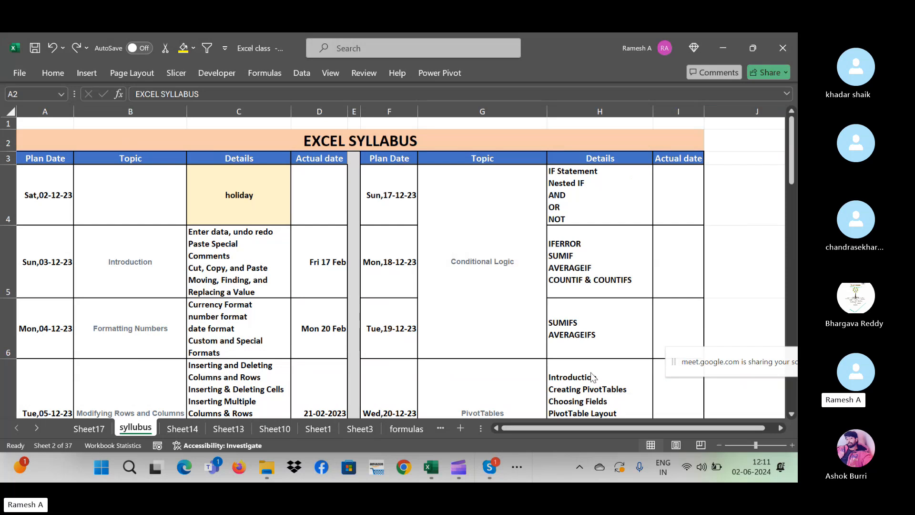
# - Cycle through open windows to Chrome's Google Meet presentation and dismiss the profile picker
pyautogui.hotkey('alt', 'Tab')
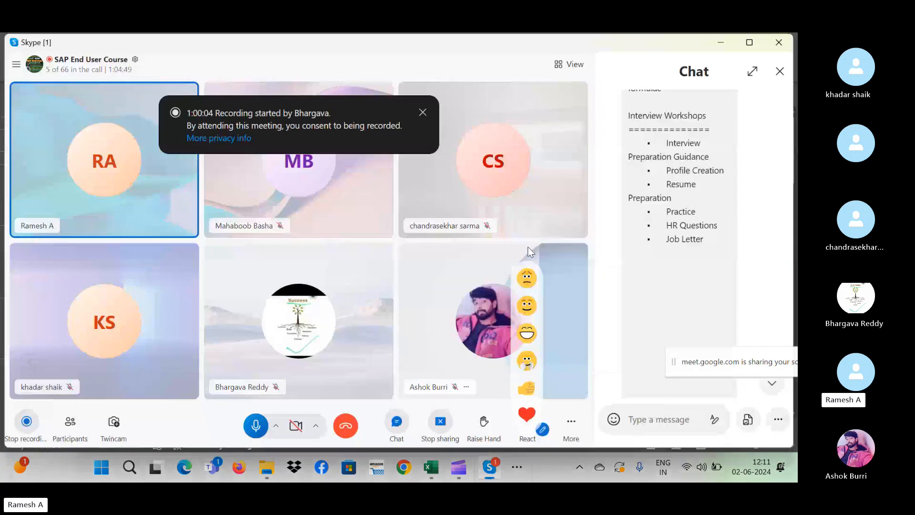
pyautogui.hotkey('alt', 'Tab')
pyautogui.press('Tab')
pyautogui.press('Tab')
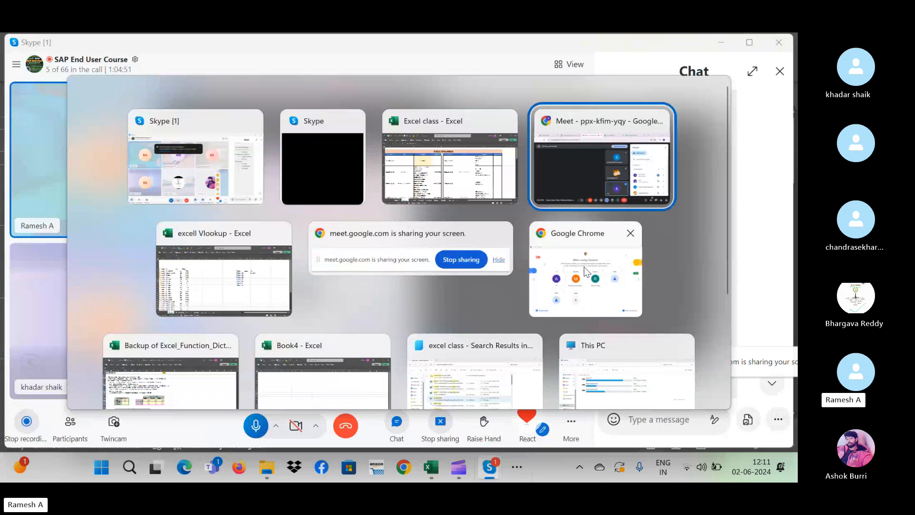
pyautogui.hotkey('alt', 'Tab')
pyautogui.press('Tab')
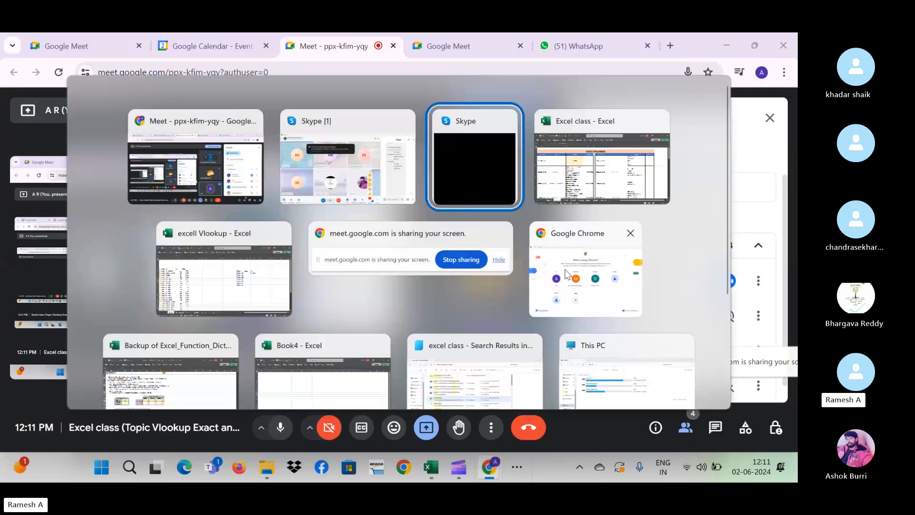
pyautogui.press('Tab')
pyautogui.hotkey('alt', 'Tab')
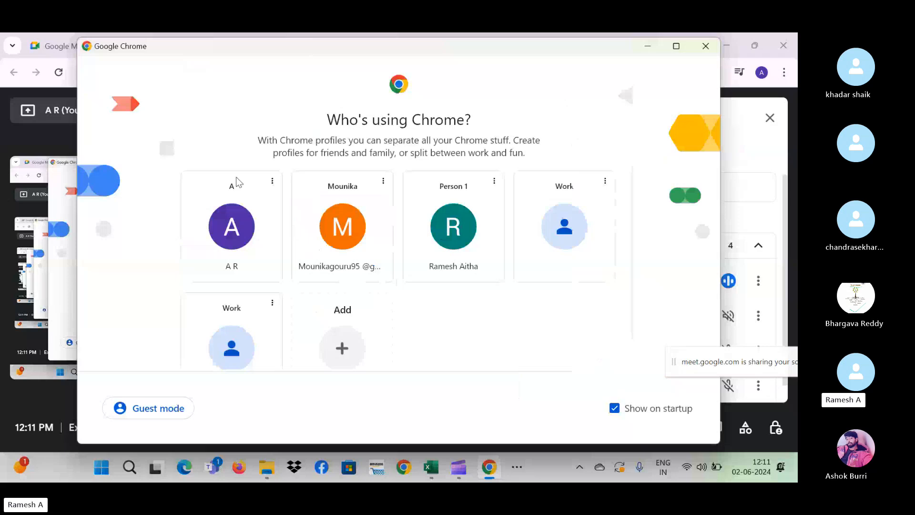
pyautogui.click(227, 220)
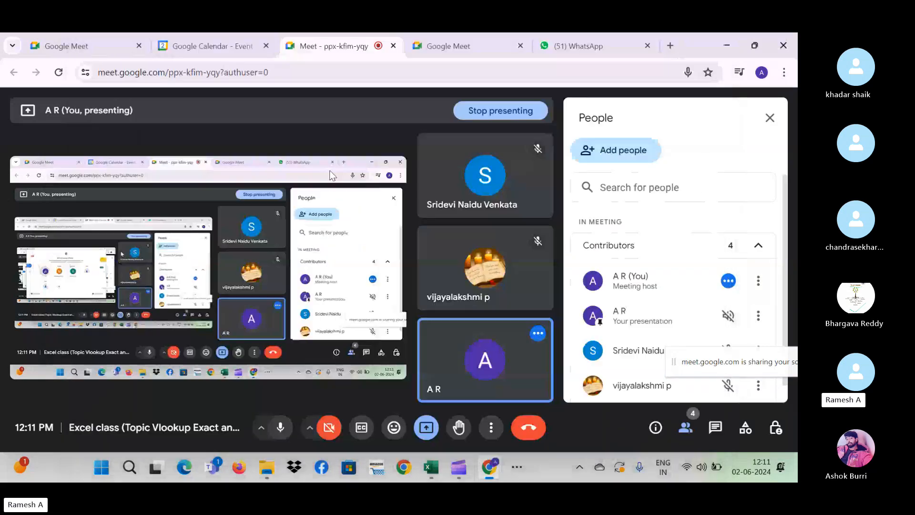
# - In a new tab, search 'jaexc' and open the JA EXCEL blog
pyautogui.click(587, 44)
pyautogui.click(670, 45)
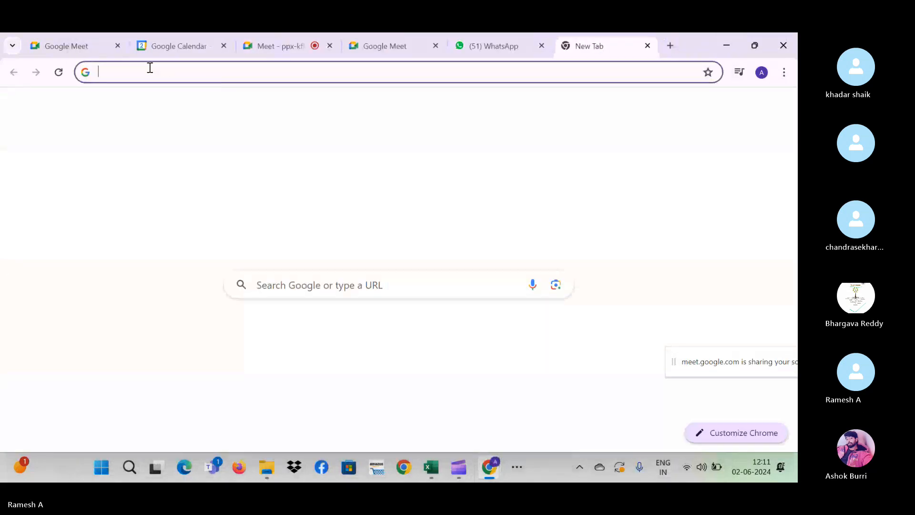
pyautogui.click(148, 73)
pyautogui.write('jae')
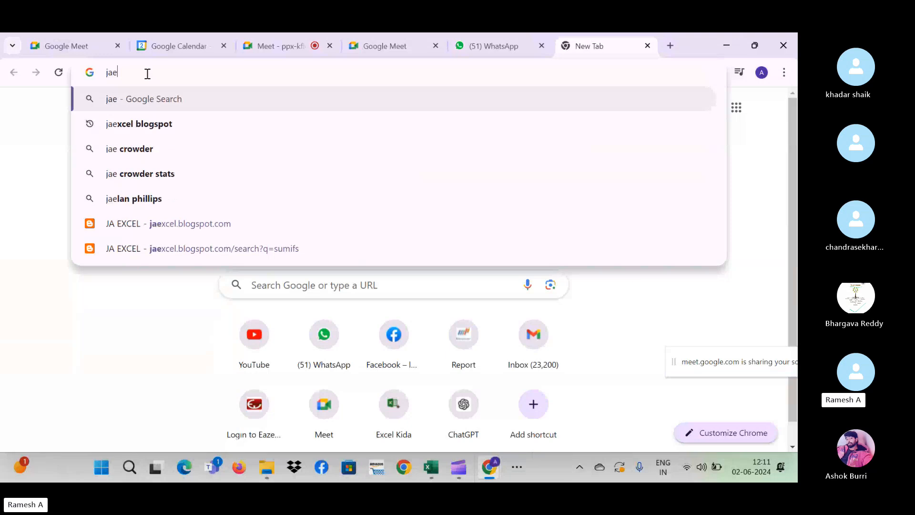
pyautogui.write('xce')
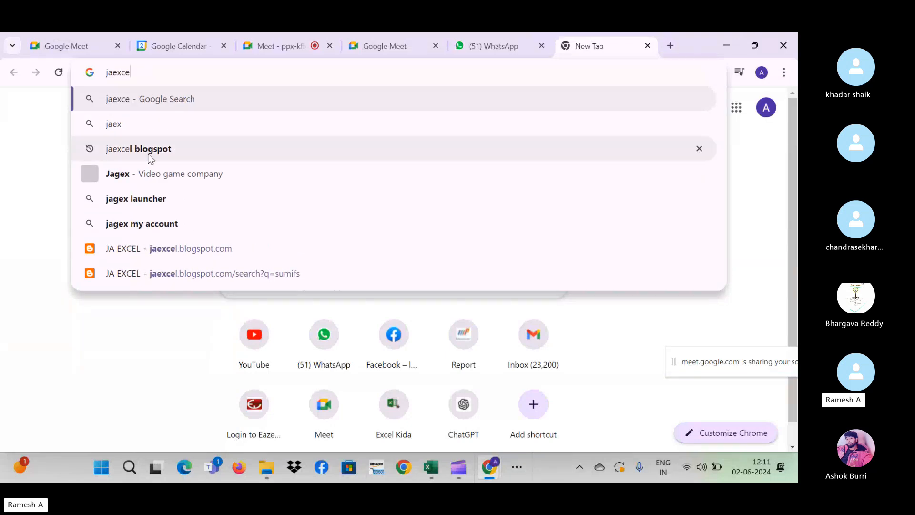
pyautogui.click(161, 241)
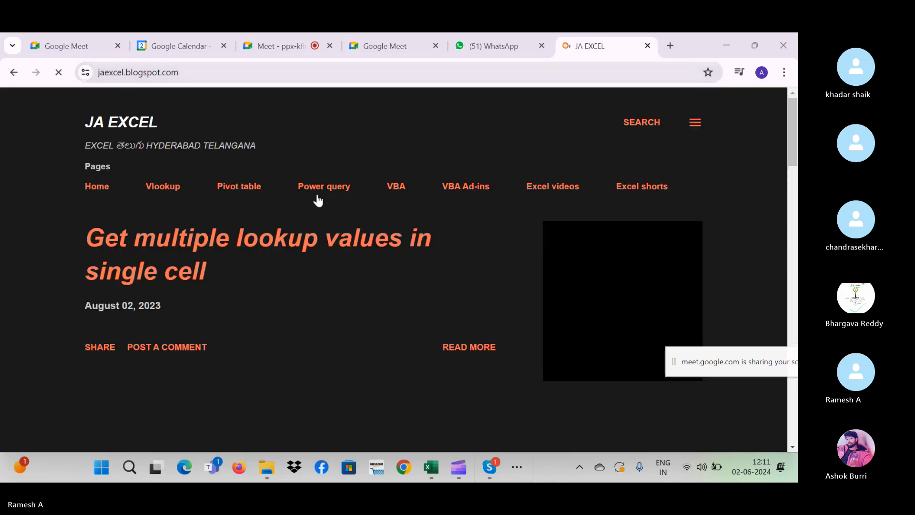
# - Show the blog's posts labelled Vlookup and scroll through them
pyautogui.click(165, 185)
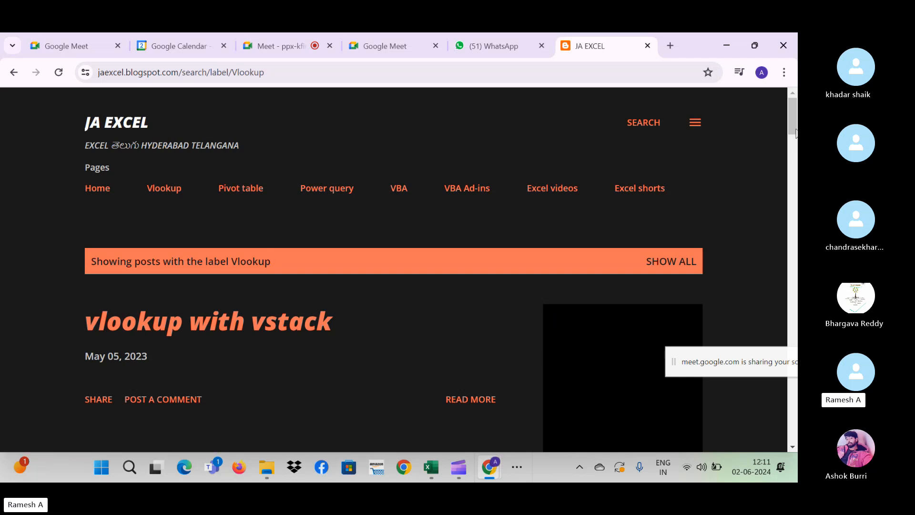
pyautogui.moveTo(795, 132); pyautogui.dragTo(767, 282)
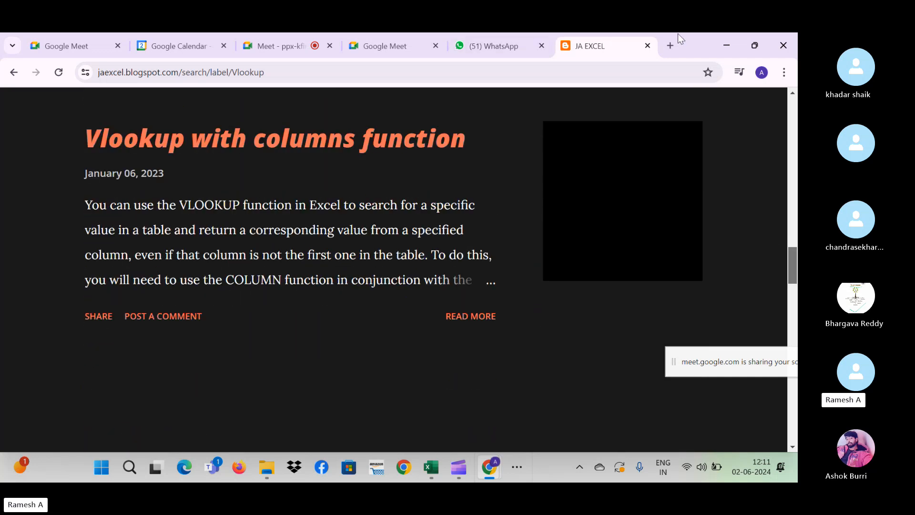
pyautogui.click(670, 46)
# - Go to youtube.com, search 'J A Excel' and open the J A EXCEL channel
pyautogui.write('you')
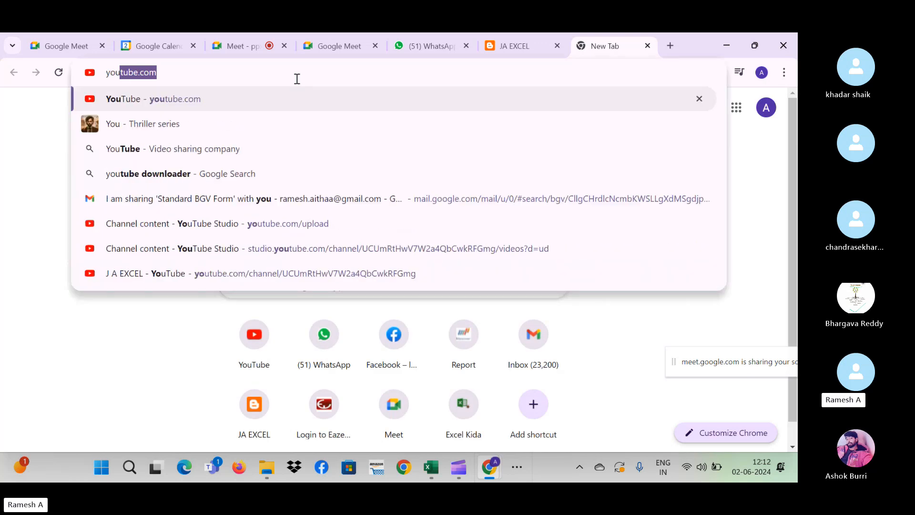
pyautogui.press('Return')
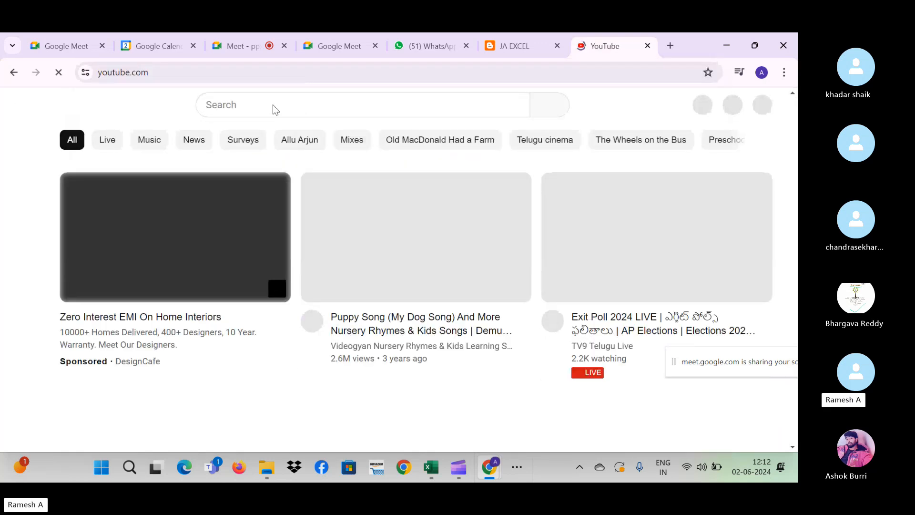
pyautogui.click(243, 105)
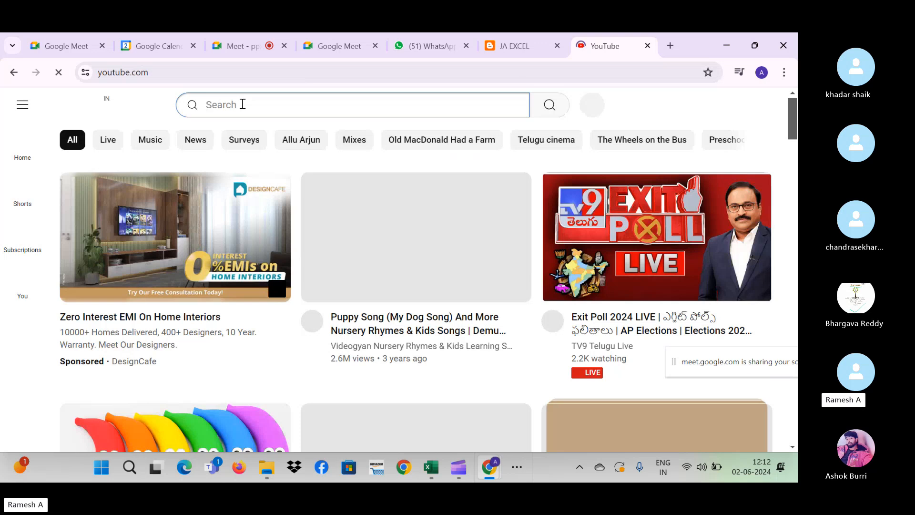
pyautogui.write('J A E')
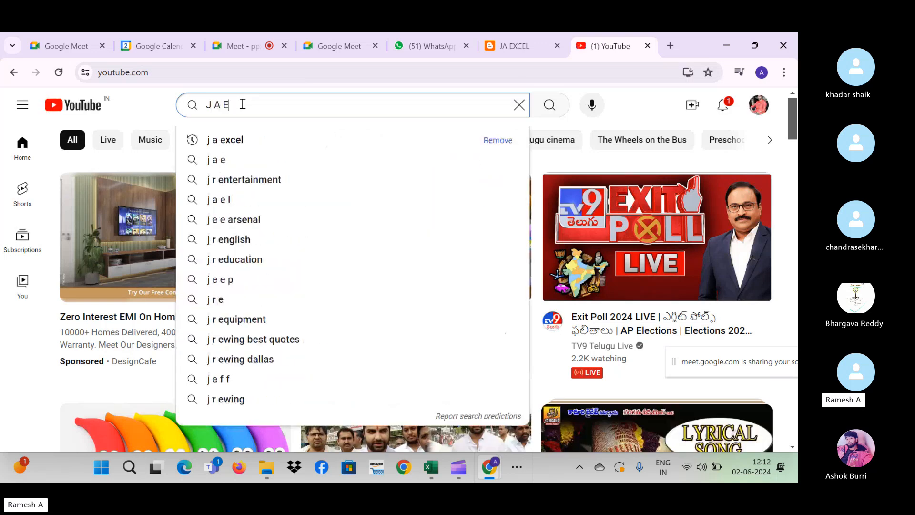
pyautogui.write('xcel')
pyautogui.press('Return')
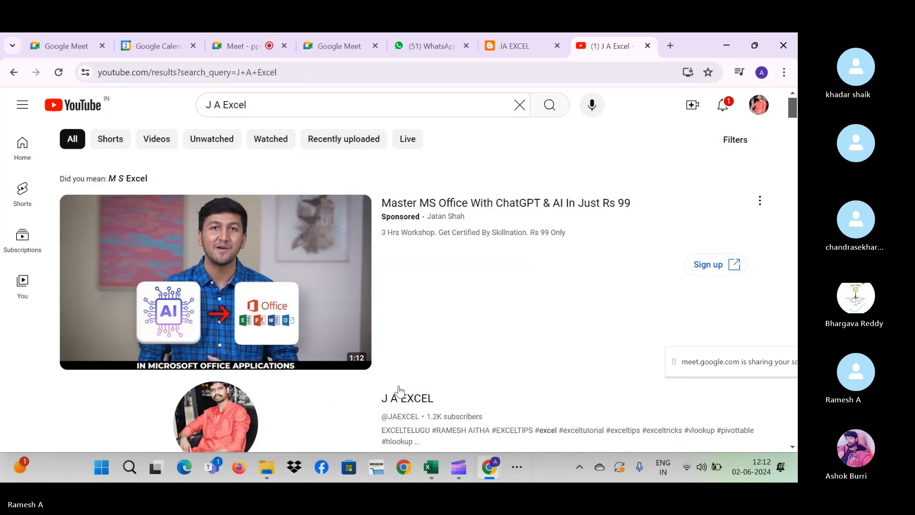
pyautogui.click(400, 395)
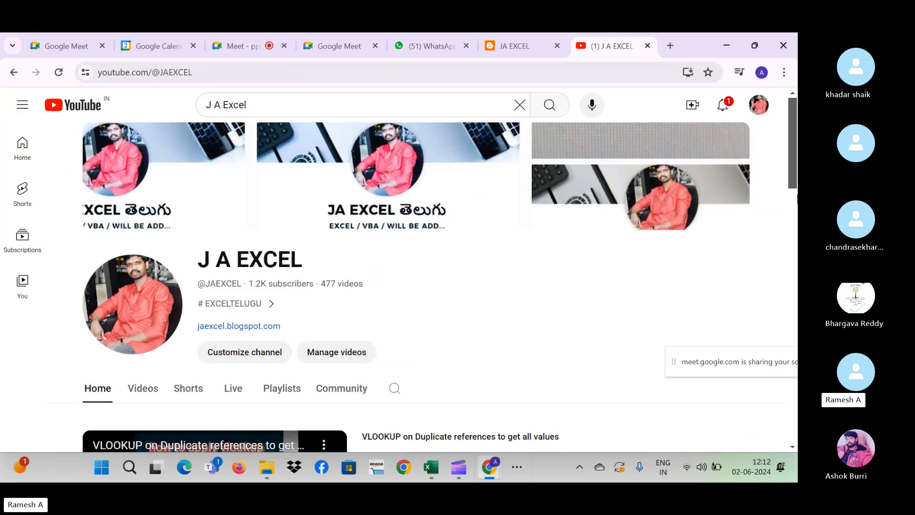
# - List the channel's videos, glance at the Meet and Calendar tabs, then return to Skype
pyautogui.scroll(-4, 460, 246)
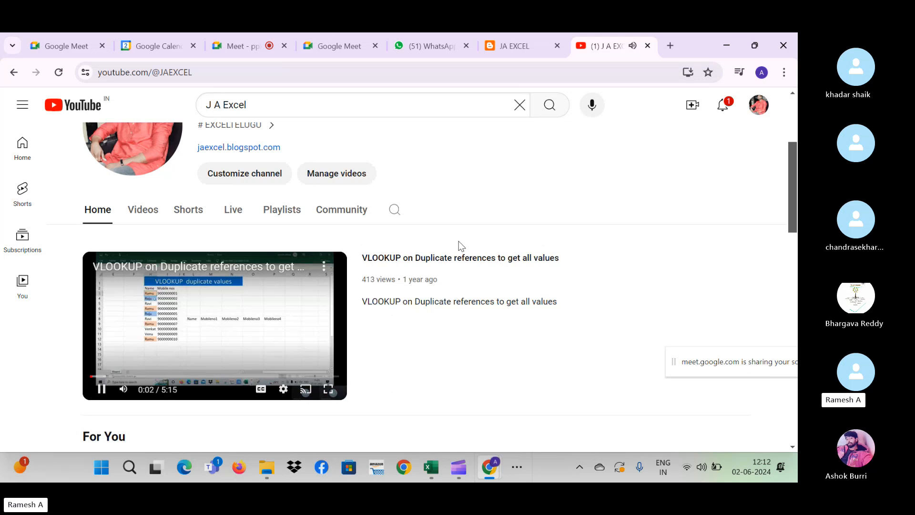
pyautogui.click(138, 212)
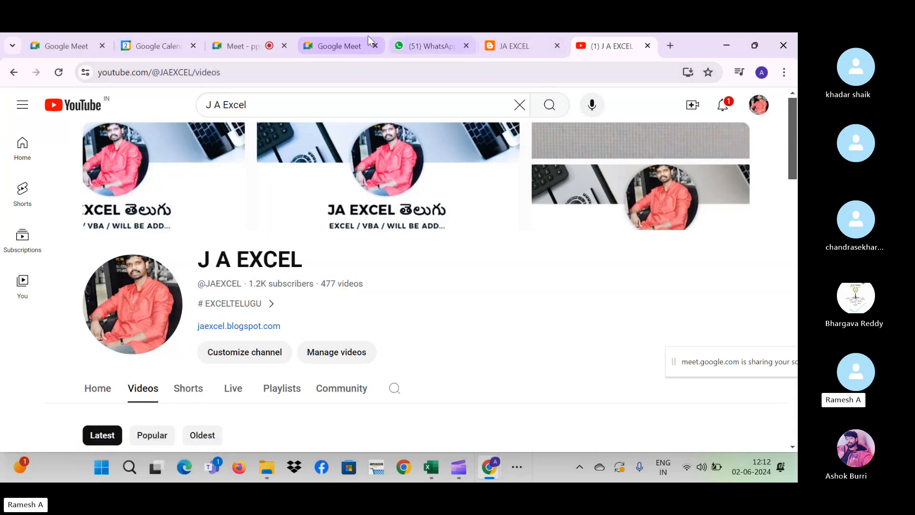
pyautogui.click(353, 41)
pyautogui.click(151, 36)
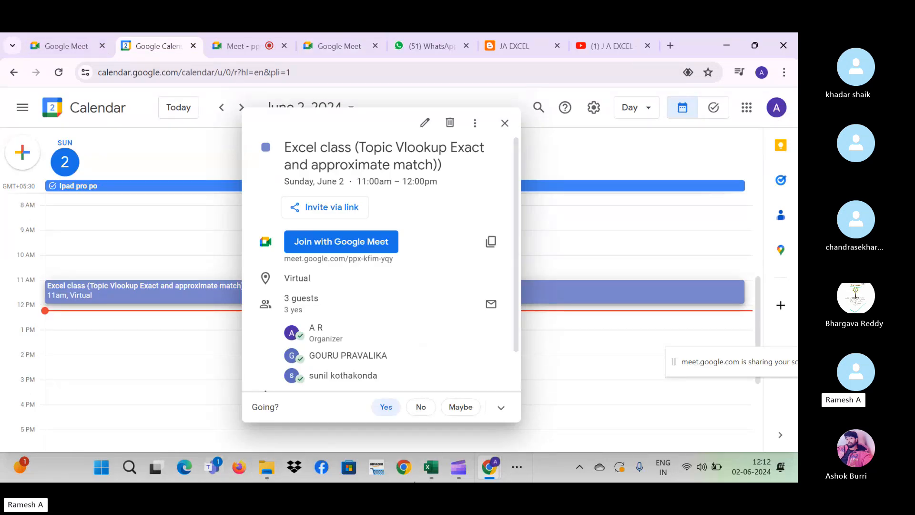
pyautogui.hotkey('alt', 'Tab')
pyautogui.press('Tab')
pyautogui.press('Tab')
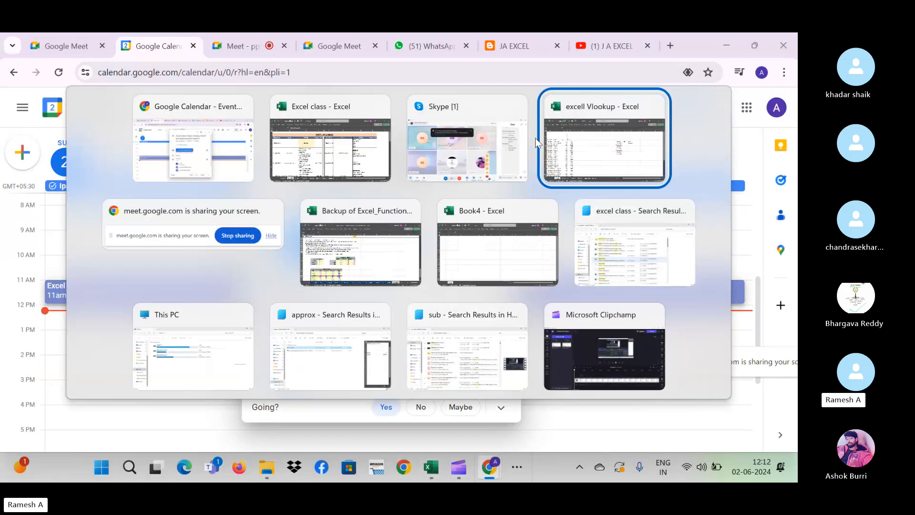
pyautogui.click(509, 159)
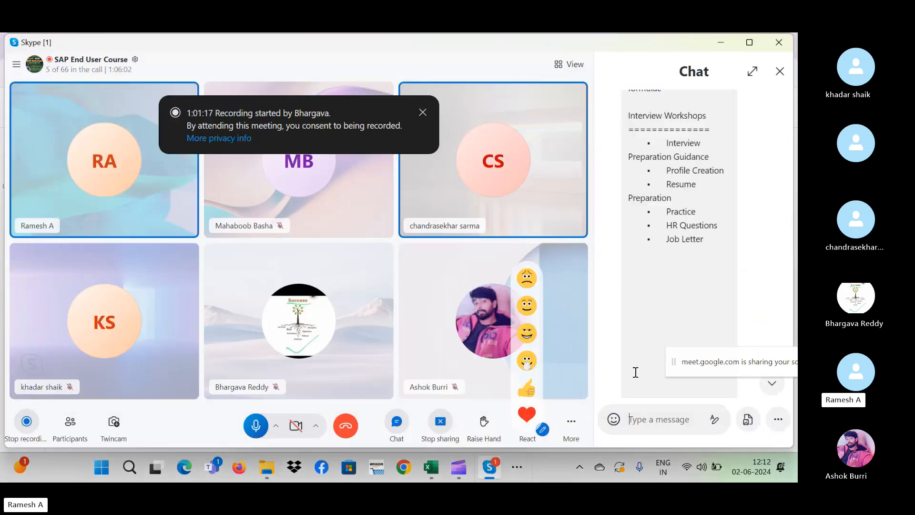
pyautogui.click(648, 423)
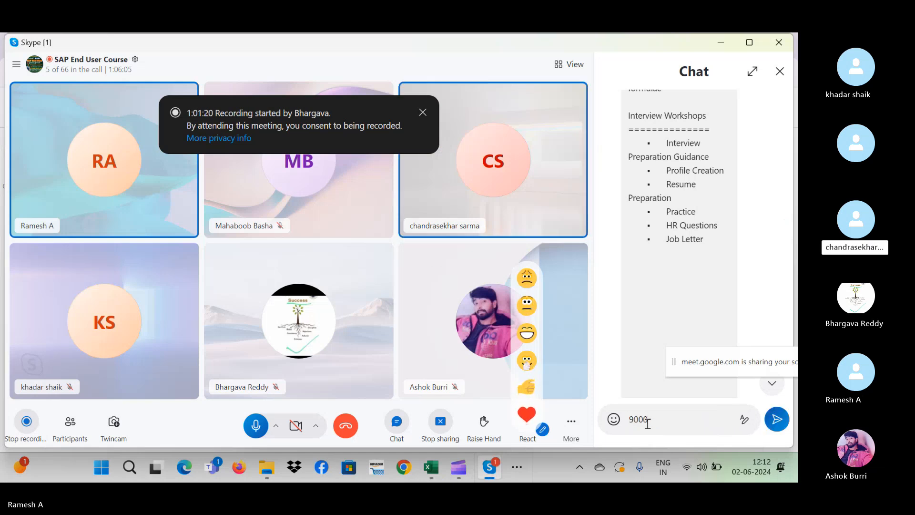
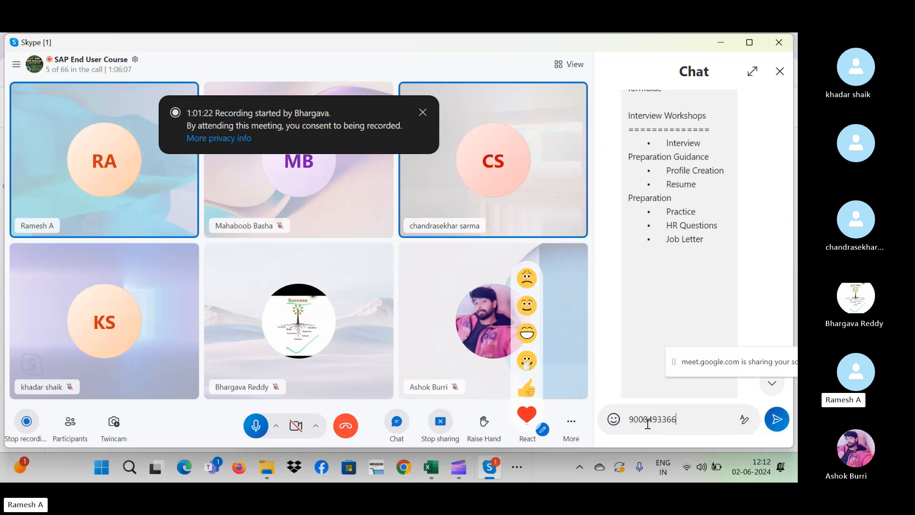
pyautogui.press('Return')
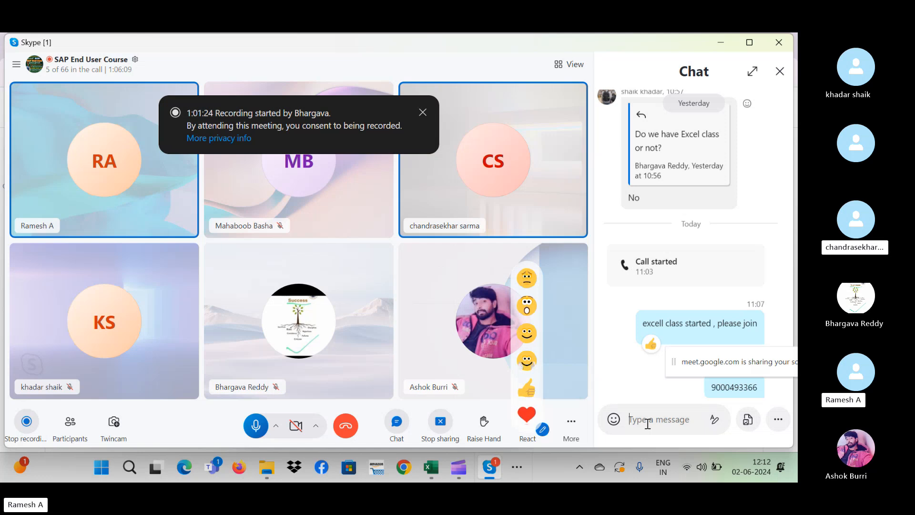
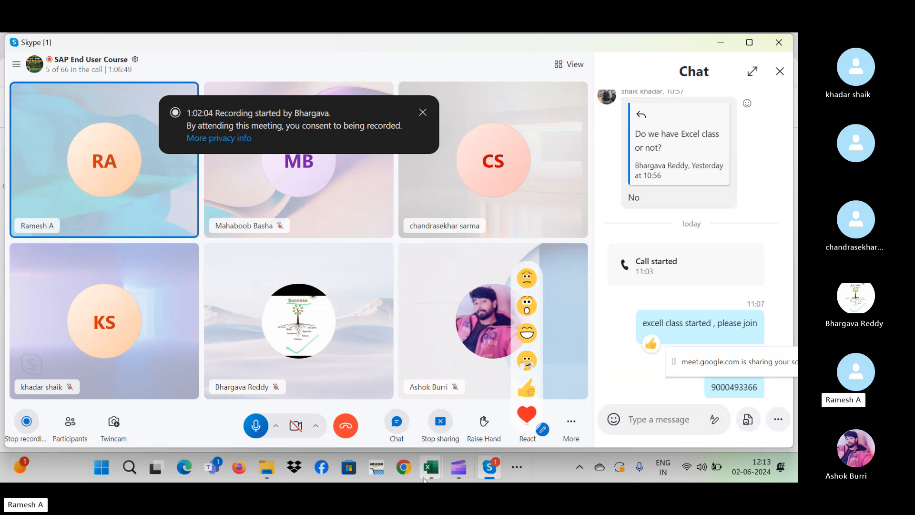
# - Switch to the 'excell Vlookup' workbook and select N7, the Name cell for Product 10
pyautogui.click(431, 466)
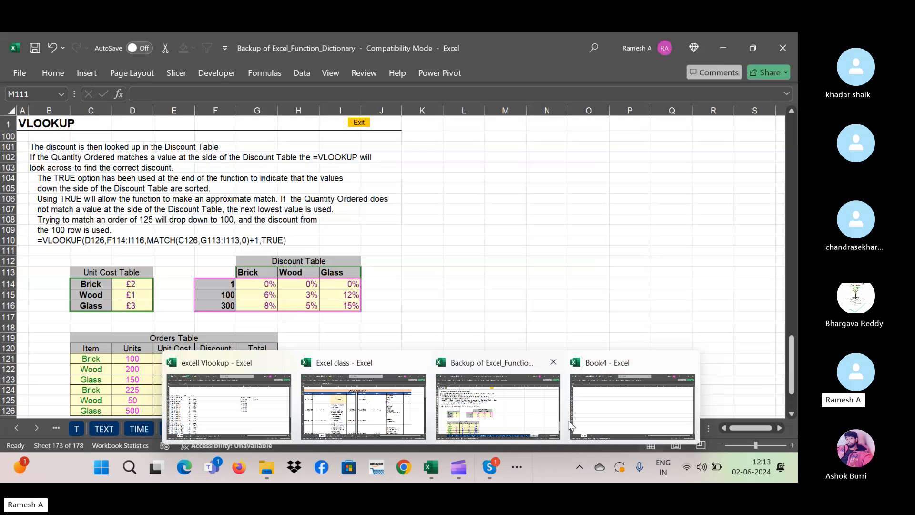
pyautogui.click(568, 420)
pyautogui.hotkey('alt', 'Tab')
pyautogui.hotkey('alt', 'Tab')
pyautogui.hotkey('alt', 'Tab')
pyautogui.hotkey('alt', 'Tab')
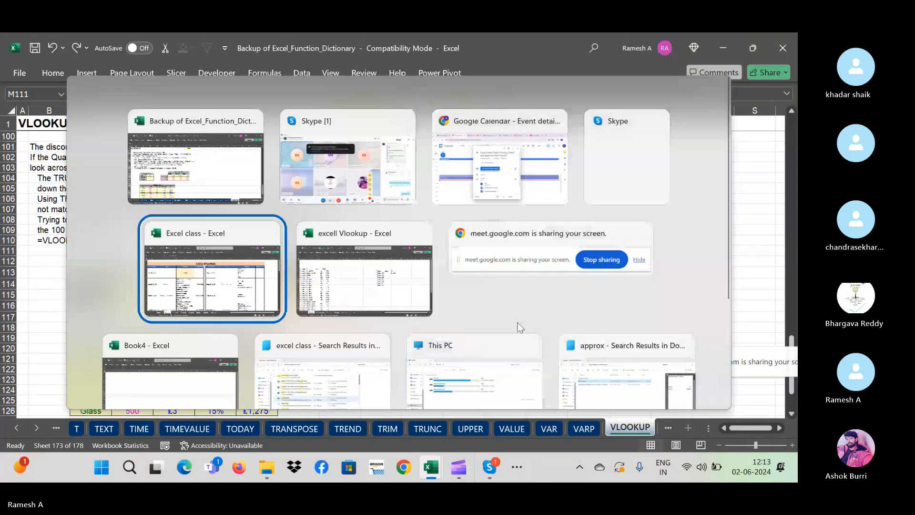
pyautogui.hotkey('alt', 'Tab')
pyautogui.hotkey('alt', 'Tab')
pyautogui.hotkey('alt', 'Tab')
pyautogui.hotkey('alt', 'Tab')
pyautogui.hotkey('alt', 'Tab')
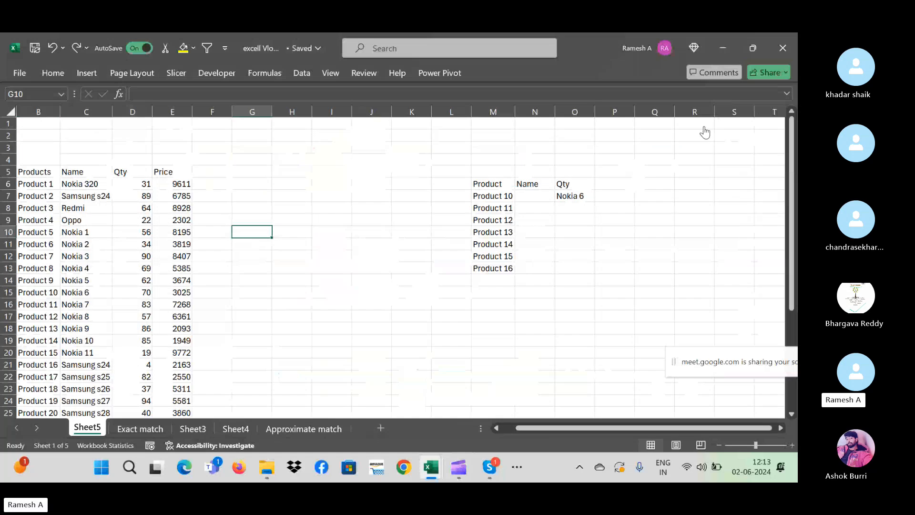
pyautogui.click(546, 196)
# - Clear the old Nokia 6 result in O7 and start an XLOOKUP in N7 using M7
pyautogui.press('Right')
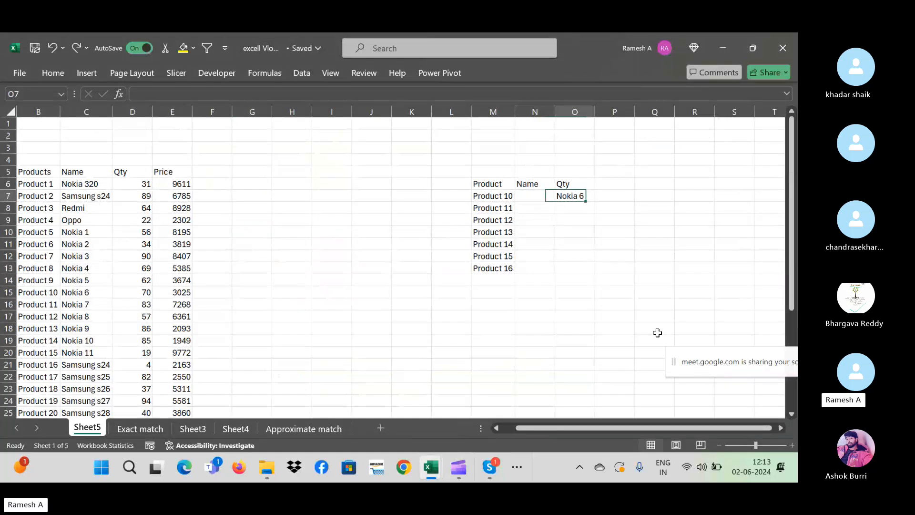
pyautogui.press('Delete')
pyautogui.press('Left')
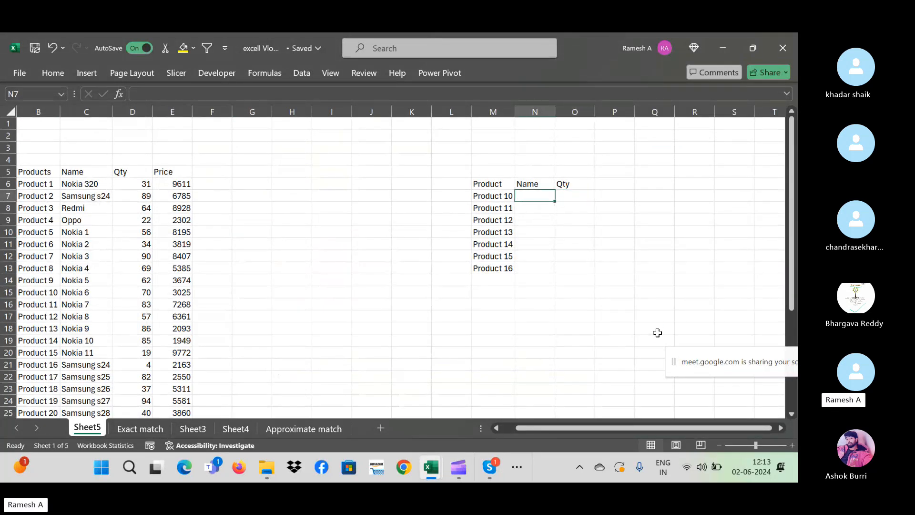
pyautogui.write('=x')
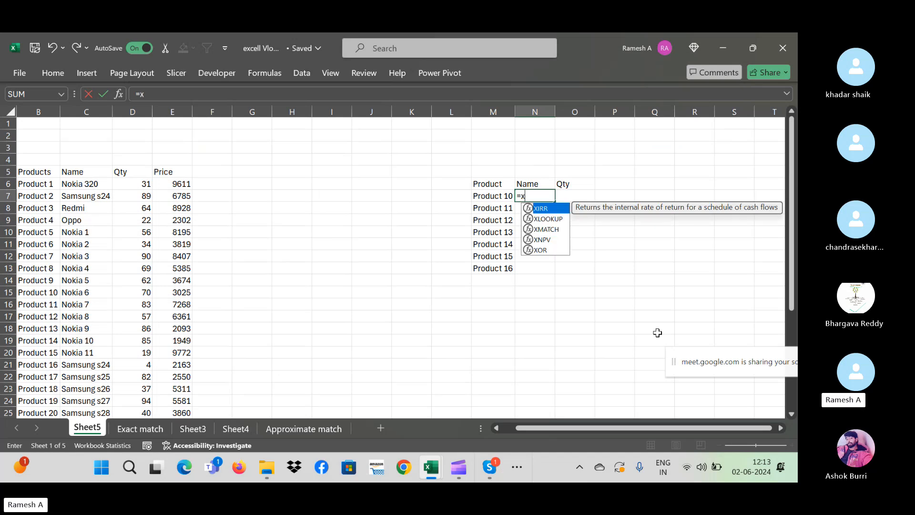
pyautogui.write('lookup(')
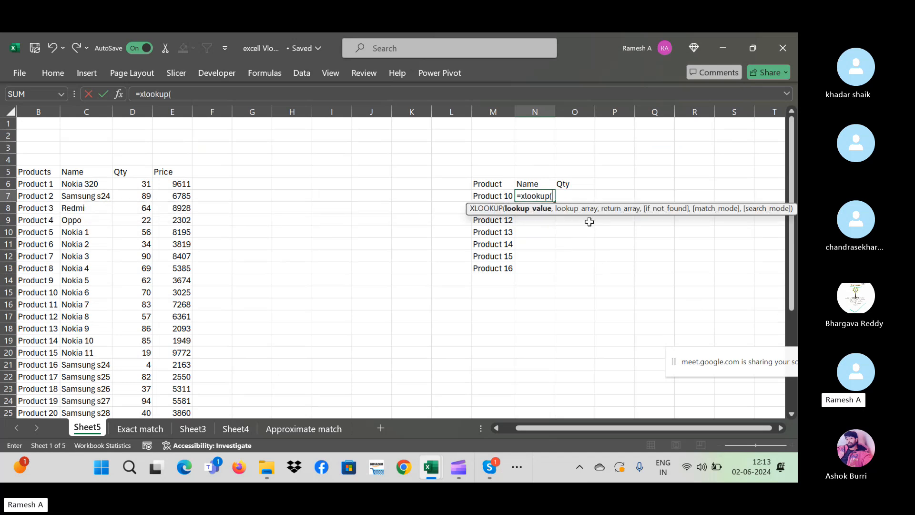
pyautogui.click(489, 194)
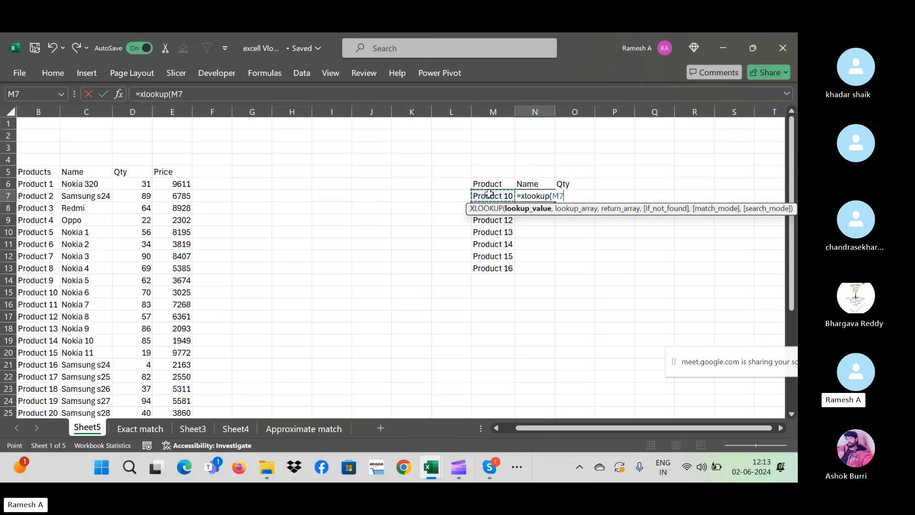
pyautogui.write(',')
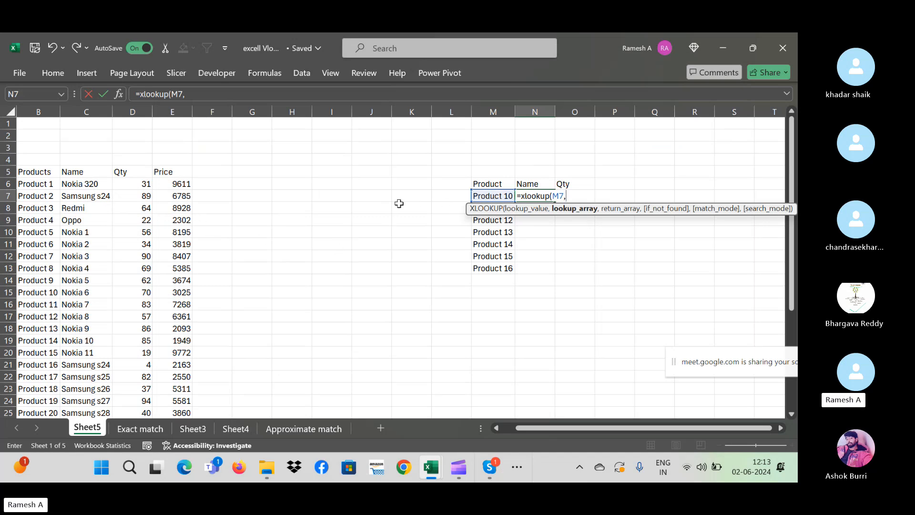
# - Complete =XLOOKUP(M7,$B$6:$B$36,$C$6:$C$36) in N7
pyautogui.click(39, 181)
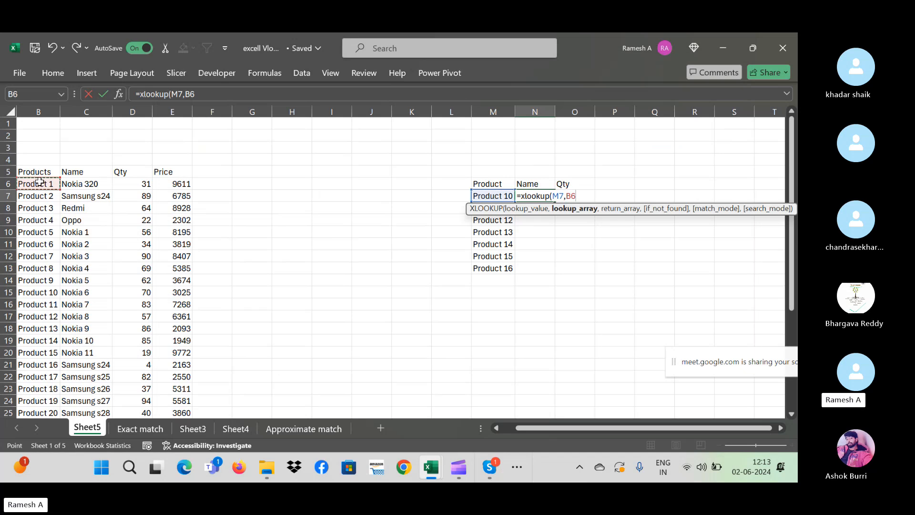
pyautogui.hotkey('ctrl', 'shift', 'Down')
pyautogui.press('F4')
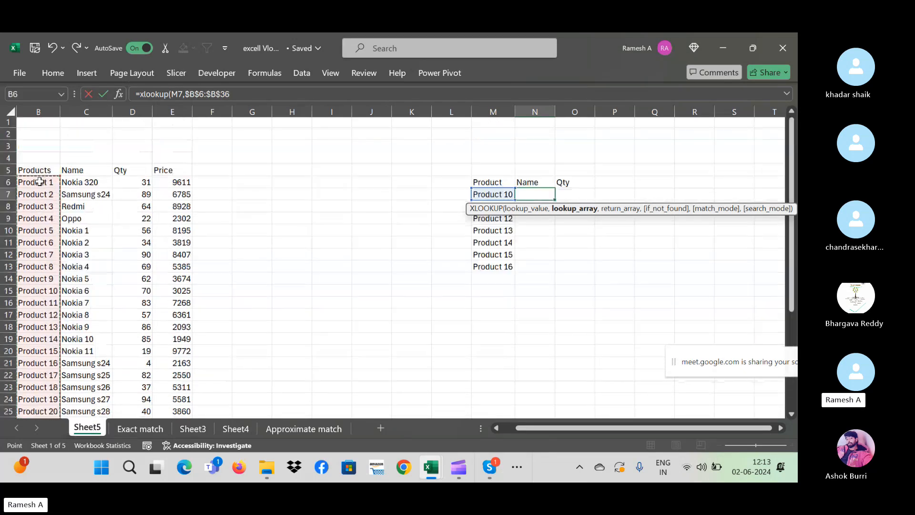
pyautogui.write(',')
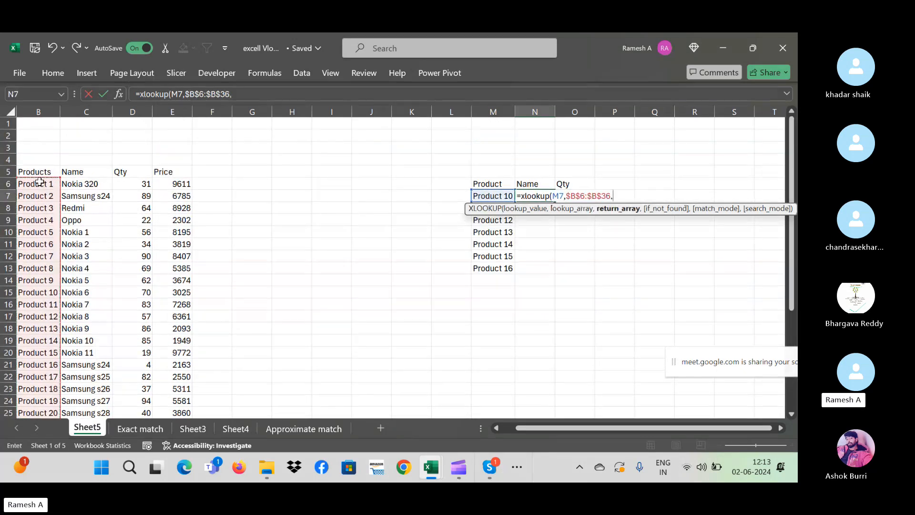
pyautogui.click(100, 188)
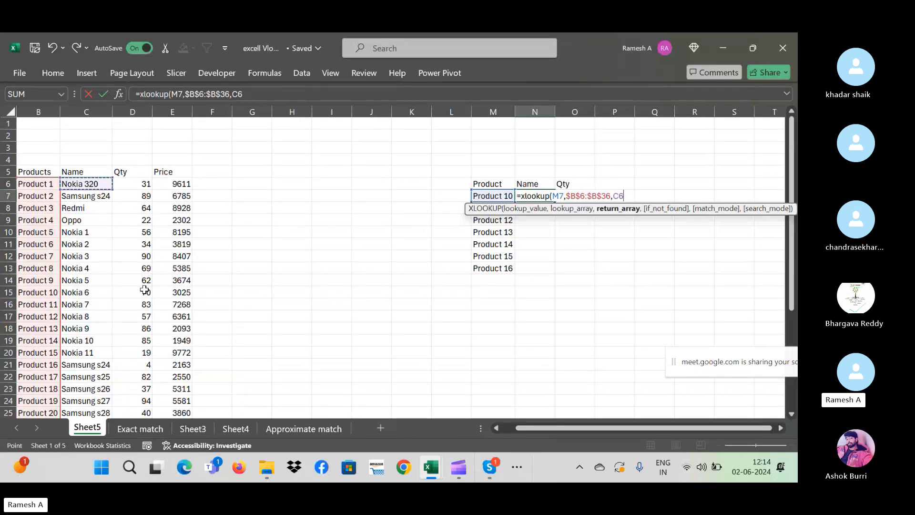
pyautogui.hotkey('ctrl', 'shift', 'Down')
pyautogui.press('F4')
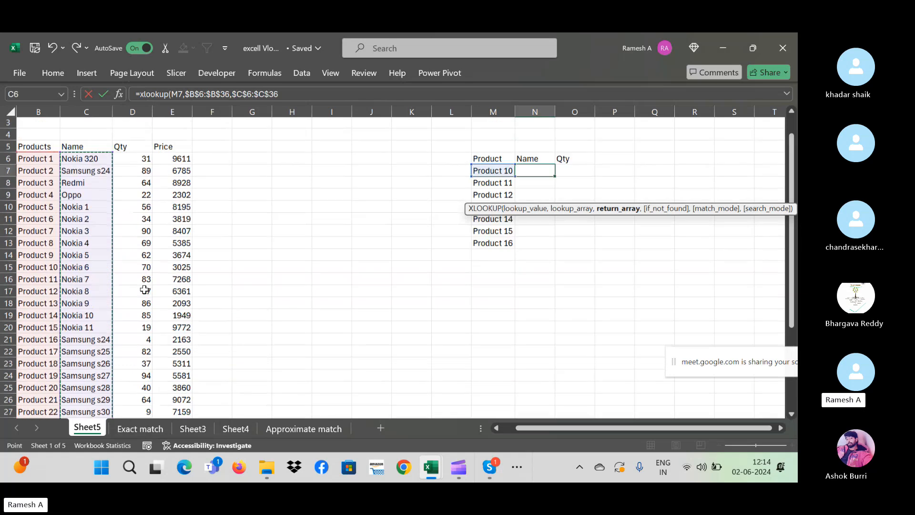
pyautogui.write(')')
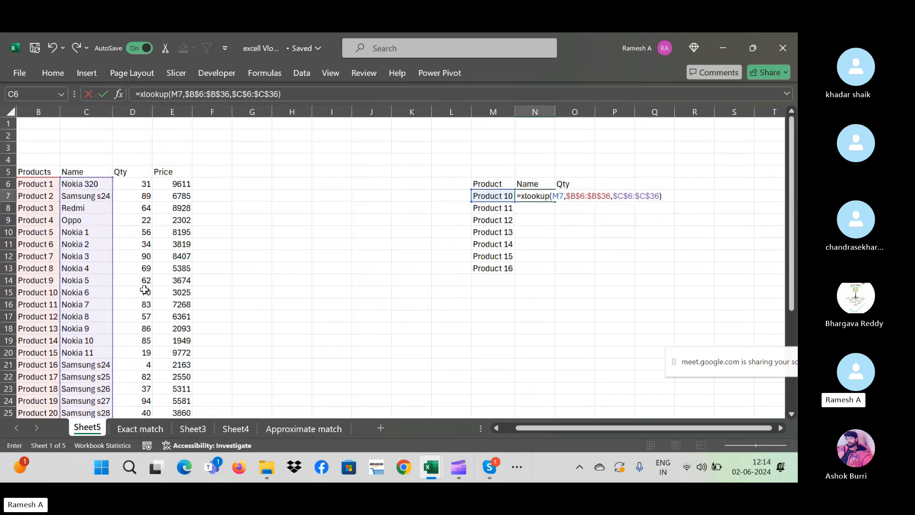
pyautogui.press('Return')
# - Fill the N7 XLOOKUP down through N13 for Products 10–16 with Ctrl+D
pyautogui.press('Up')
pyautogui.press('Left')
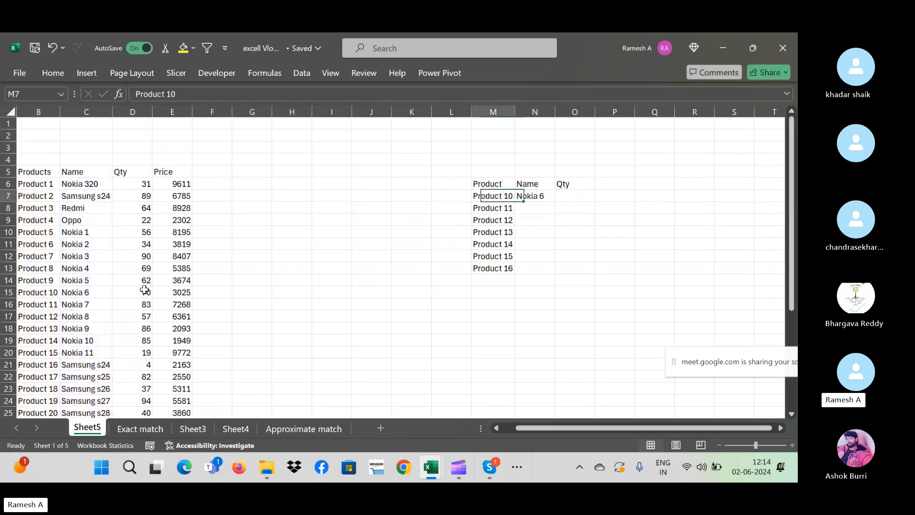
pyautogui.hotkey('ctrl', 'Down')
pyautogui.press('Right')
pyautogui.hotkey('ctrl', 'shift', 'Up')
pyautogui.hotkey('ctrl', 'd')
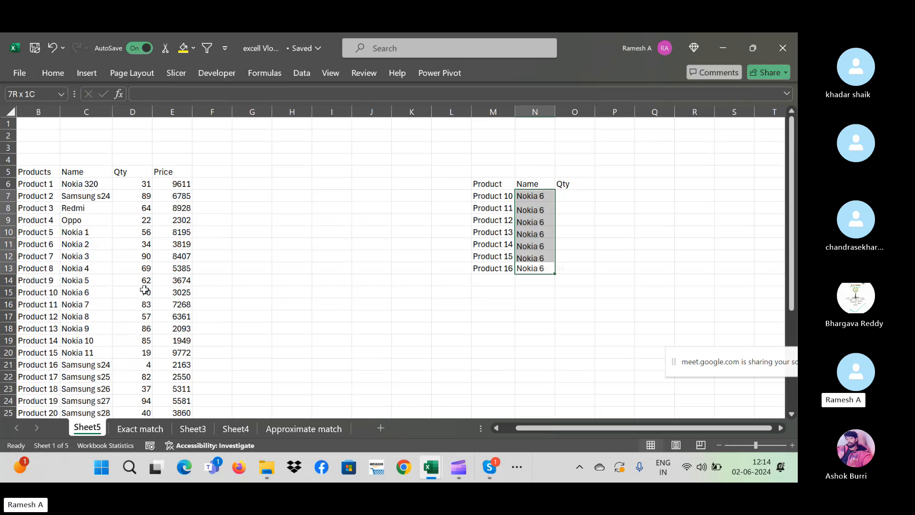
# - Delete the XLOOKUP results in N7:N13, leaving the Name column empty
pyautogui.press('Up')
pyautogui.press('Up')
pyautogui.press('Up')
pyautogui.press('Up')
pyautogui.press('Up')
pyautogui.press('Up')
pyautogui.press('Up')
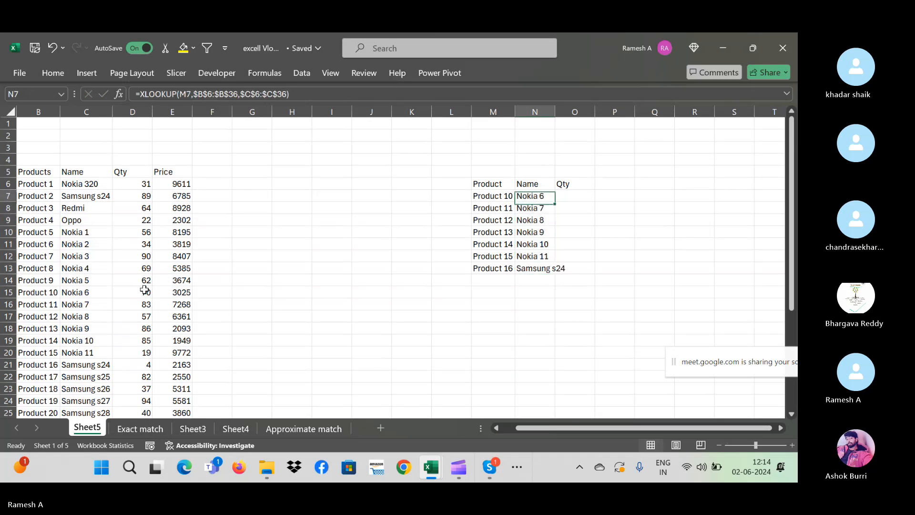
pyautogui.press('Down')
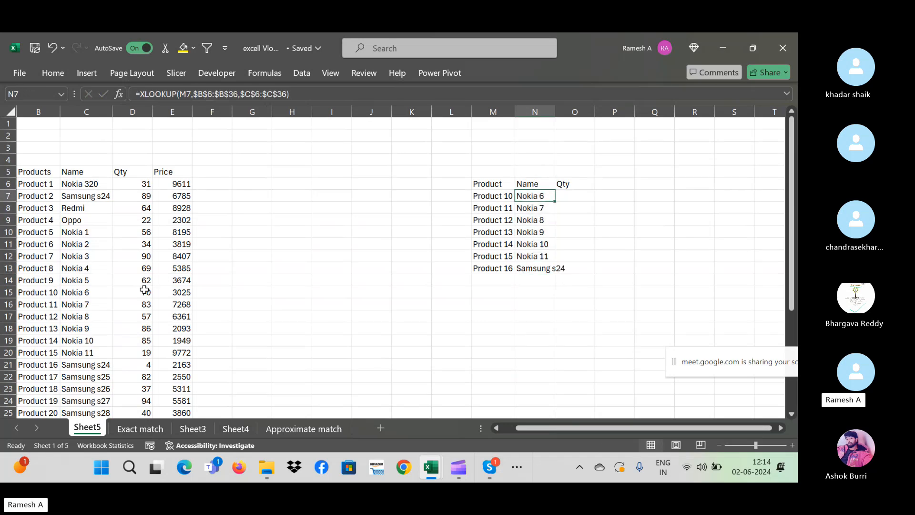
pyautogui.hotkey('ctrl', 'shift', 'Down')
pyautogui.press('Delete')
pyautogui.press('Up')
# - Start the XLOOKUP in N7 with lookup value M7 and lookup range $B$6:$B$36
pyautogui.press('Down')
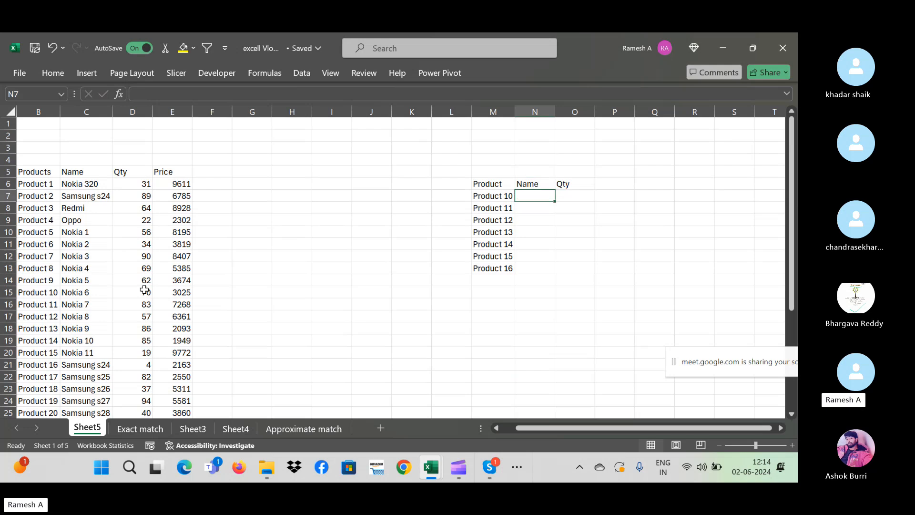
pyautogui.write('=xlooku')
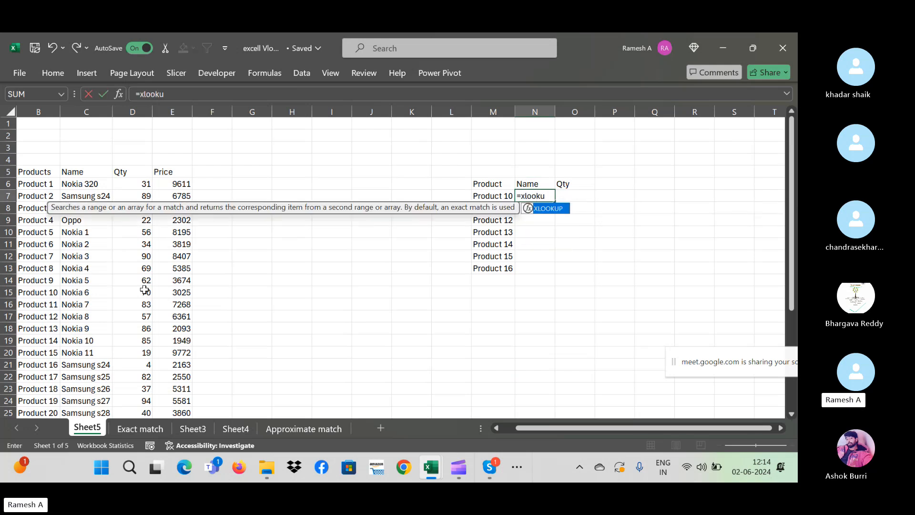
pyautogui.write('p(')
pyautogui.press('Left')
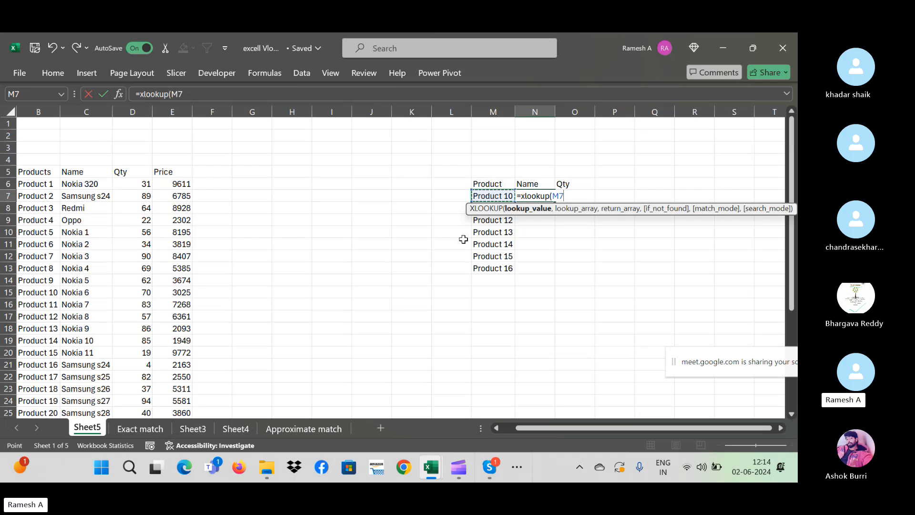
pyautogui.moveTo(467, 210); pyautogui.dragTo(525, 253)
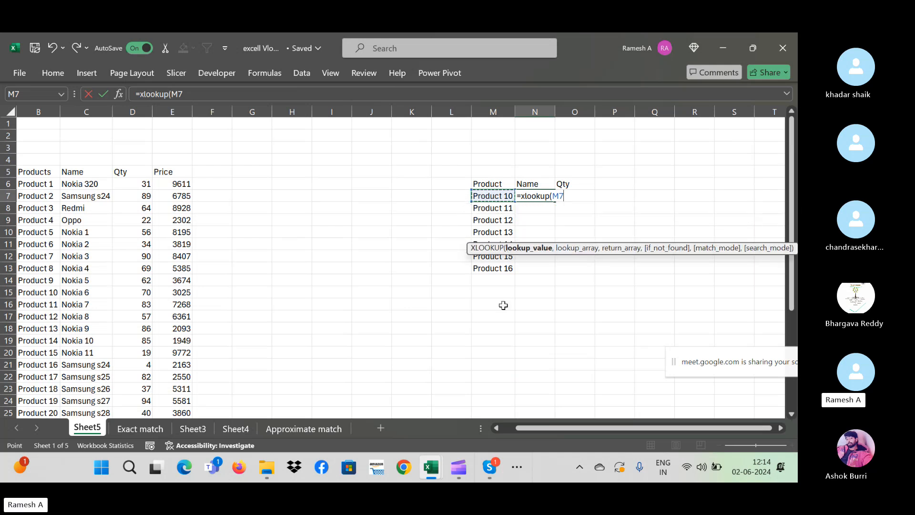
pyautogui.write(',')
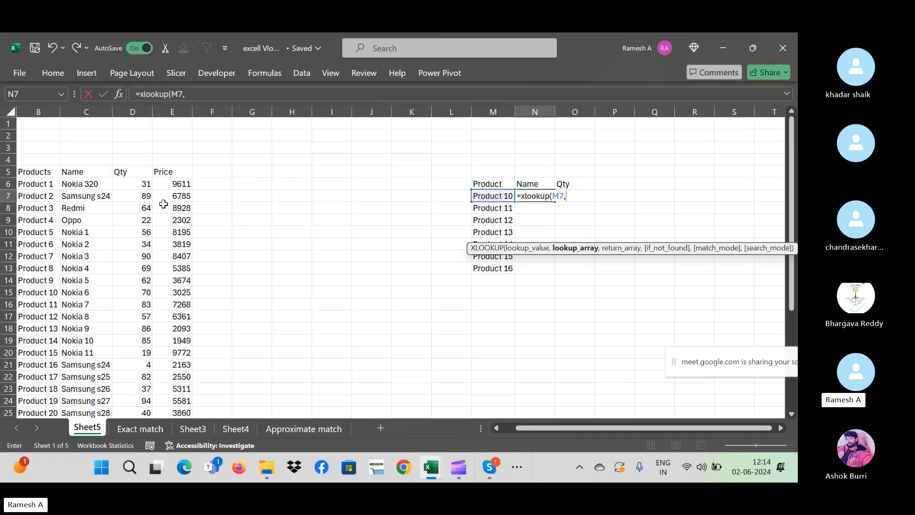
pyautogui.click(43, 186)
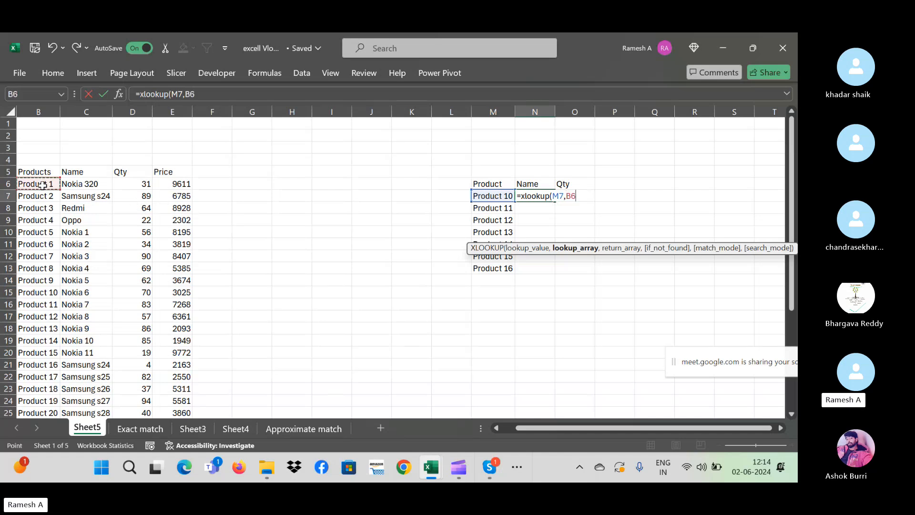
pyautogui.hotkey('ctrl', 'shift', 'Down')
pyautogui.press('F4')
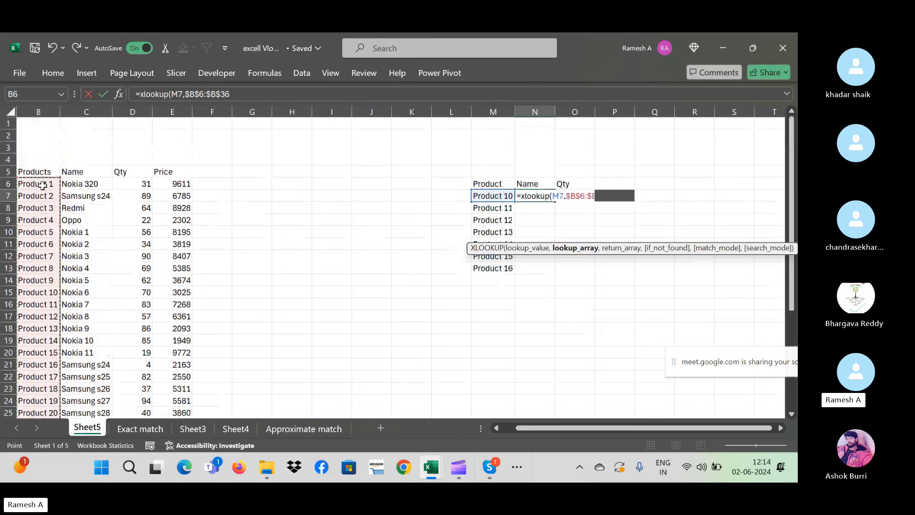
pyautogui.write(',')
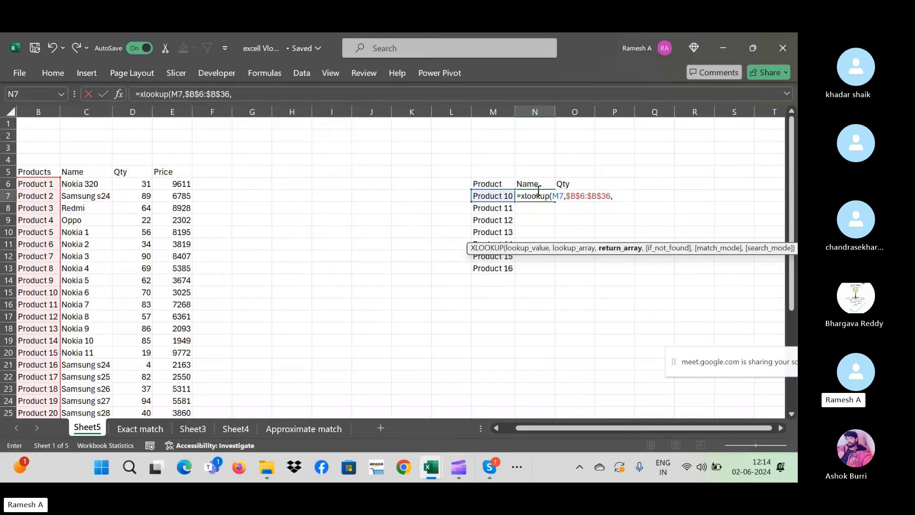
# - Add return range $C$6:$C$36 and commit the Name formula, showing Nokia 6
pyautogui.click(70, 184)
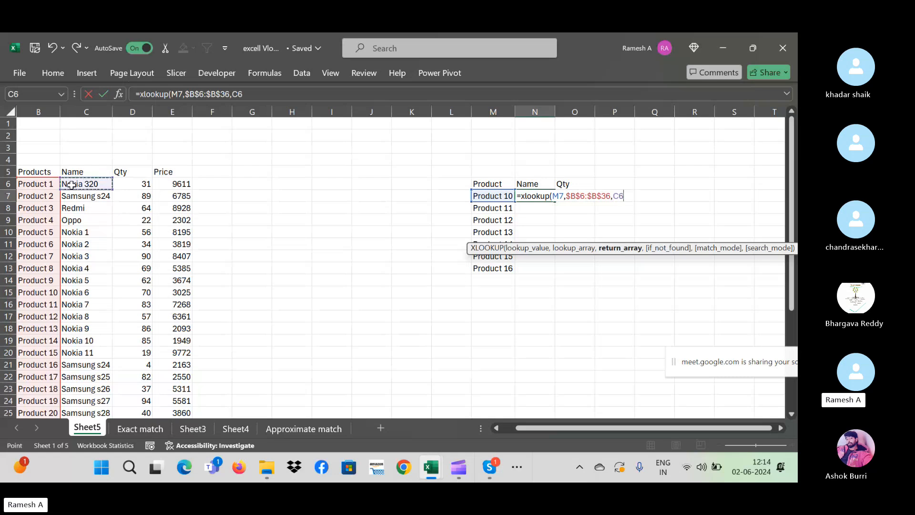
pyautogui.hotkey('ctrl', 'shift', 'Down')
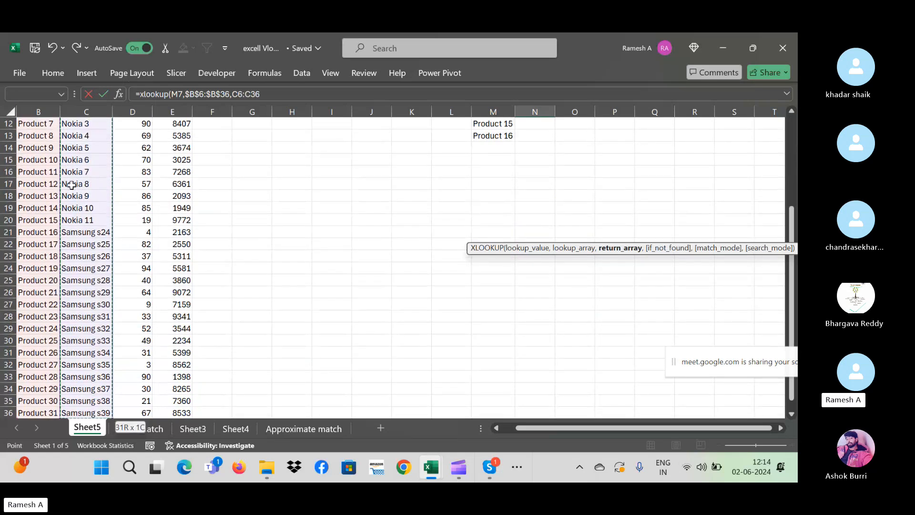
pyautogui.press('F4')
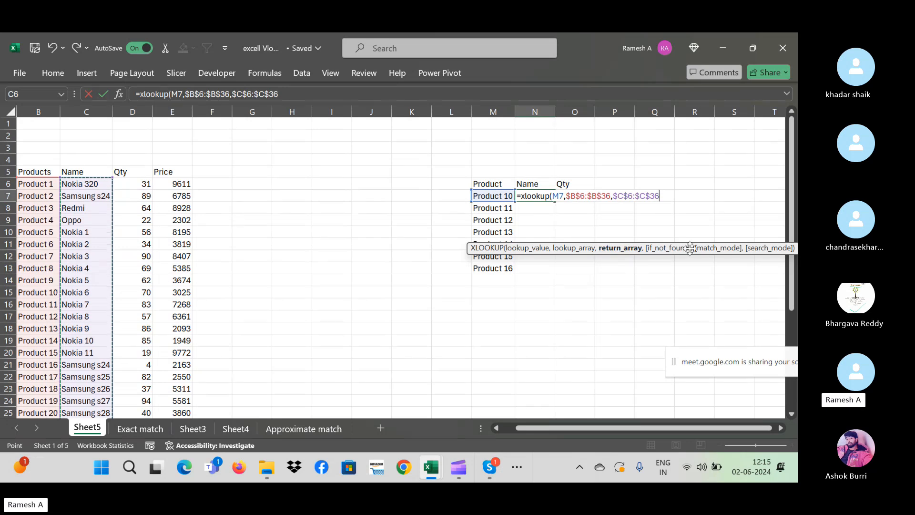
pyautogui.write(',')
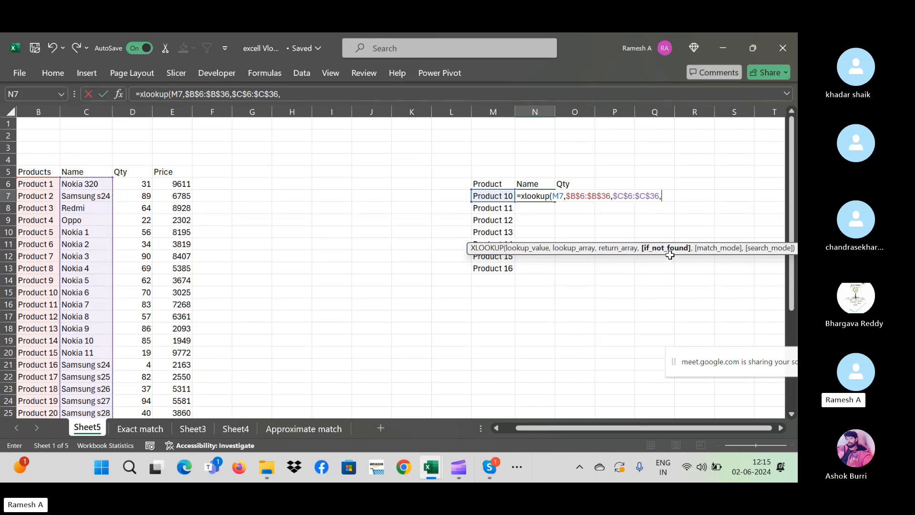
pyautogui.press('BackSpace')
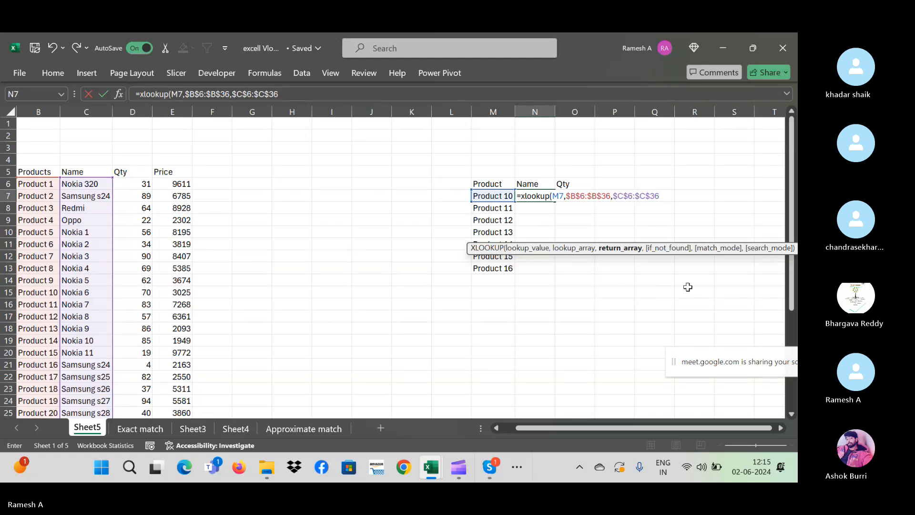
pyautogui.press('Return')
pyautogui.press('Down')
pyautogui.press('Down')
pyautogui.press('Down')
pyautogui.press('Down')
pyautogui.press('Down')
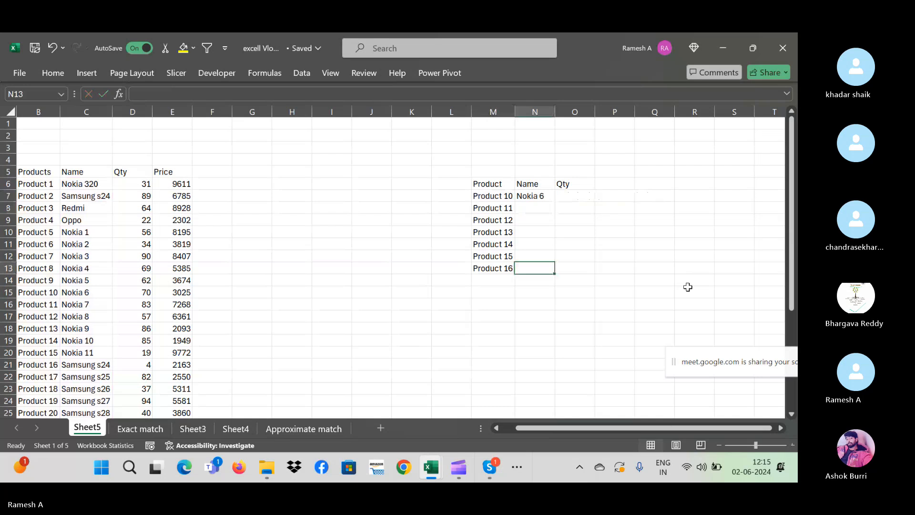
# - Fill the Name formula down N7:N13 and begin a formula in O7
pyautogui.hotkey('ctrl', 'shift', 'Up')
pyautogui.hotkey('ctrl', 'd')
pyautogui.press('Right')
pyautogui.hotkey('ctrl', 'Up')
pyautogui.press('Down')
pyautogui.write('=')
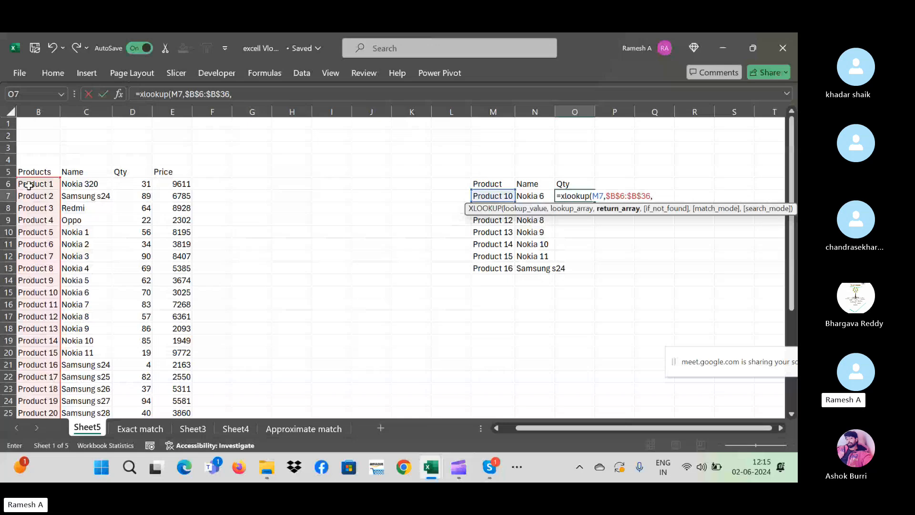
# - Complete =XLOOKUP(M7,$B$6:$B$36,$D$6:$D$36) in O7, accepting Excel's suggested correction
pyautogui.click(137, 185)
pyautogui.hotkey('ctrl', 'shift', 'Down')
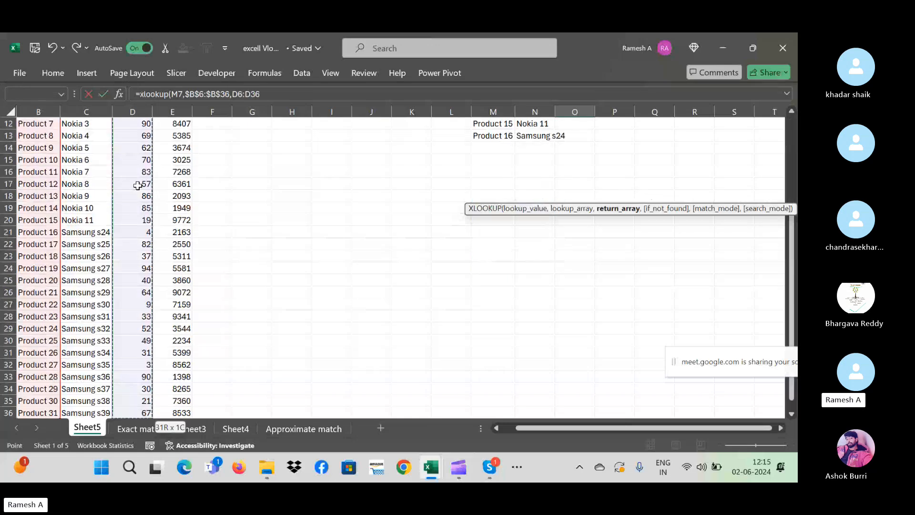
pyautogui.press('F4')
pyautogui.write(')')
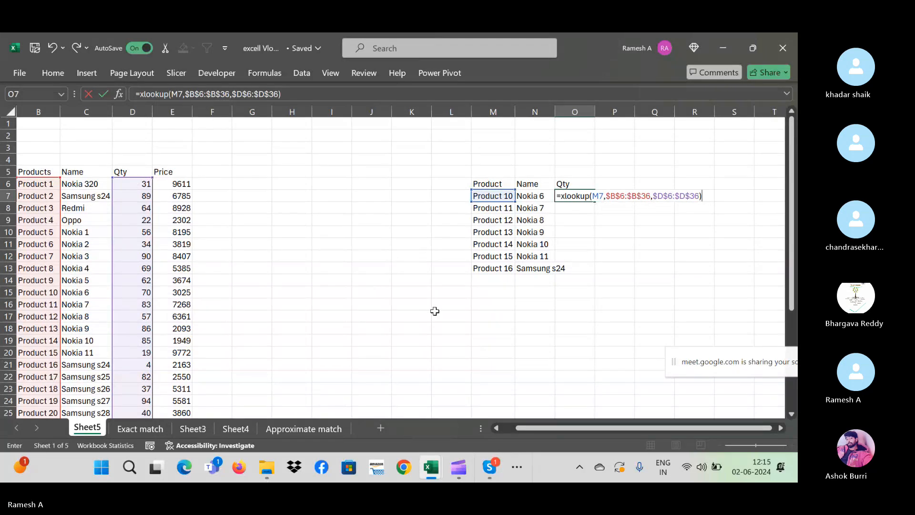
pyautogui.press('Return')
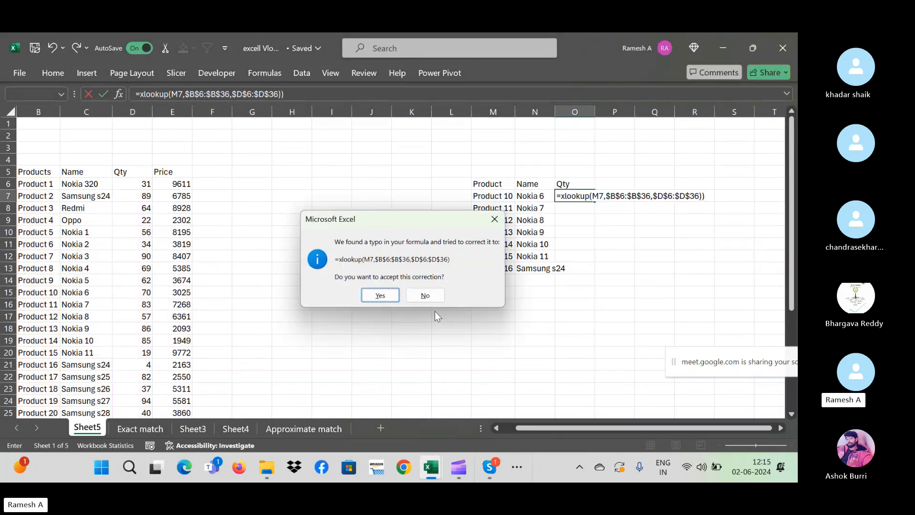
pyautogui.press('Return')
# - Fill the Qty formula down O7:O13, giving quantities 70 to 4, then switch to Skype
pyautogui.press('Up')
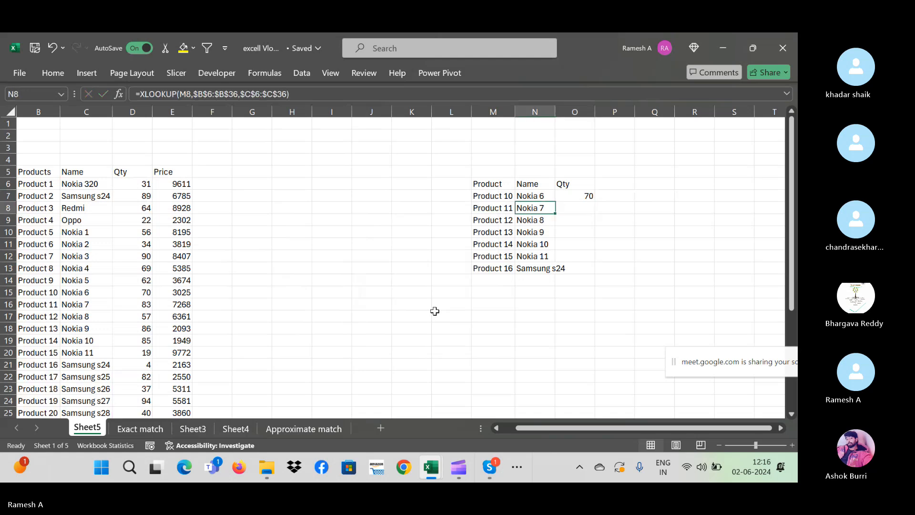
pyautogui.press('Down')
pyautogui.press('Down')
pyautogui.press('Down')
pyautogui.press('Down')
pyautogui.press('Down')
pyautogui.press('Down')
pyautogui.hotkey('ctrl', 'shift', 'Up')
pyautogui.hotkey('ctrl', 'd')
pyautogui.press('Down')
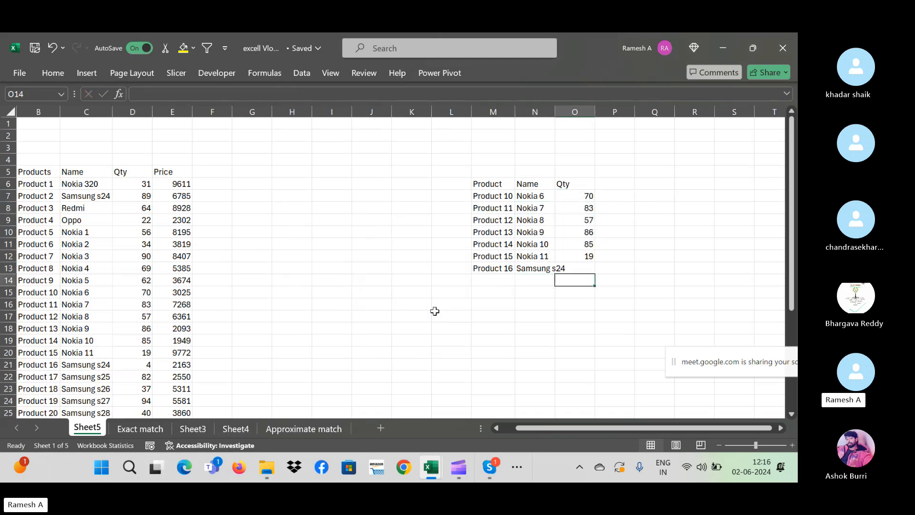
pyautogui.press('Up')
pyautogui.press('Up')
pyautogui.press('Up')
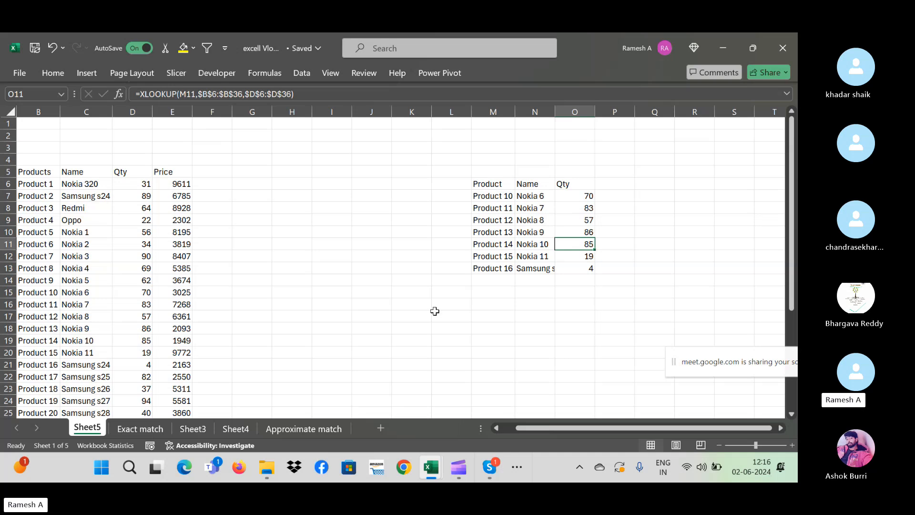
pyautogui.hotkey('alt', 'Tab')
pyautogui.hotkey('alt', 'Tab')
pyautogui.hotkey('alt', 'Tab')
pyautogui.hotkey('alt', 'Tab')
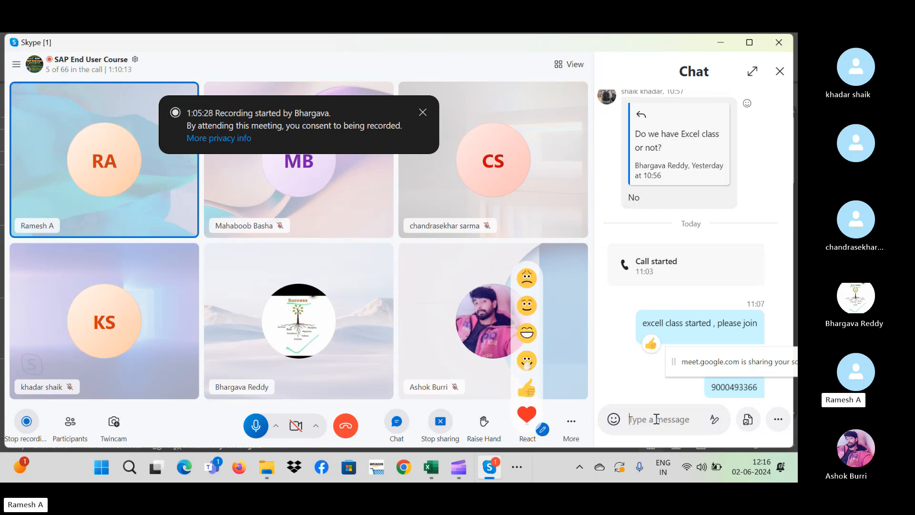
# - Scroll the Skype meeting chat up to earlier notes on unreleased gains and the OB08 T-code
pyautogui.hotkey('alt', 'Tab')
pyautogui.hotkey('alt', 'Tab')
pyautogui.hotkey('alt', 'Tab')
pyautogui.hotkey('alt', 'Tab')
pyautogui.hotkey('alt', 'Tab')
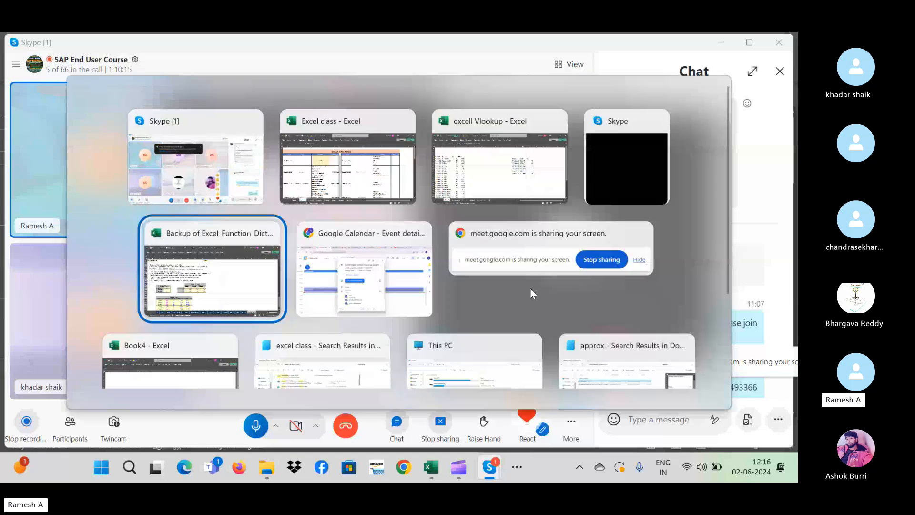
pyautogui.hotkey('alt', 'Tab')
pyautogui.hotkey('alt', 'Tab')
pyautogui.hotkey('alt', 'Tab')
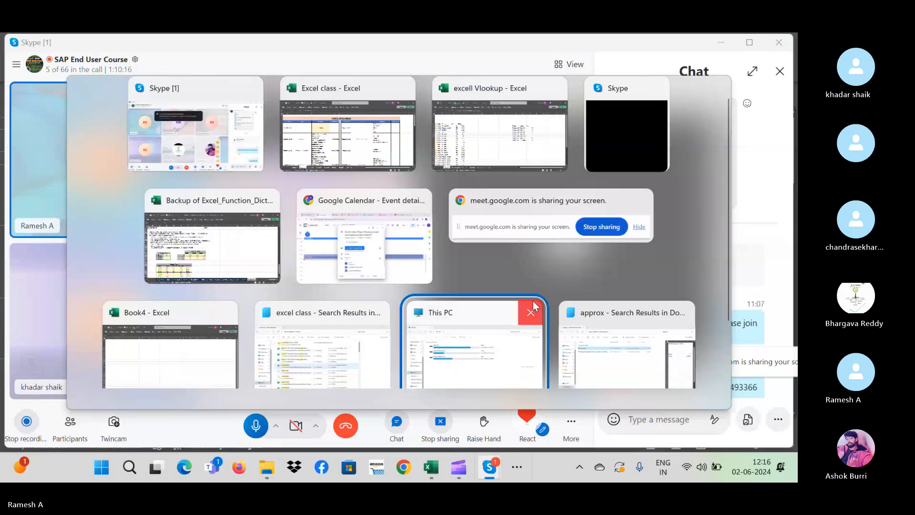
pyautogui.hotkey('alt', 'Tab')
pyautogui.hotkey('alt', 'Tab')
pyautogui.hotkey('alt', 'Tab')
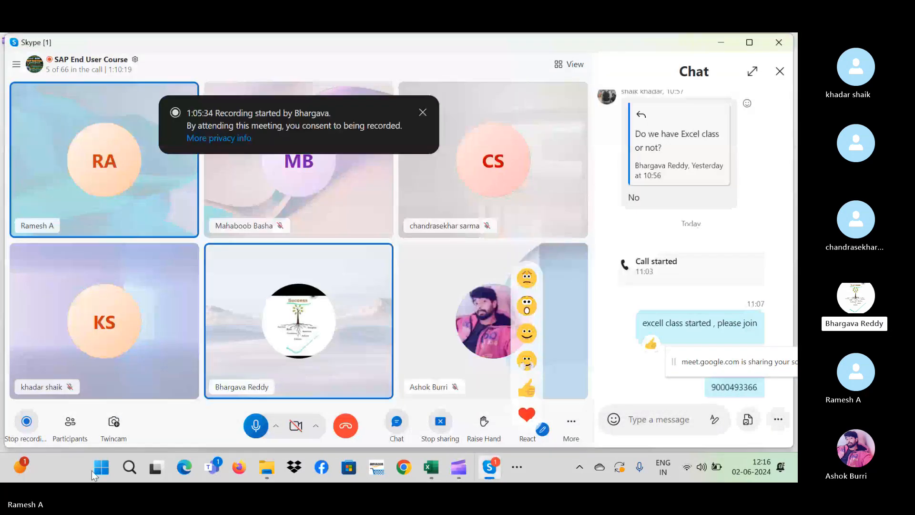
pyautogui.click(97, 471)
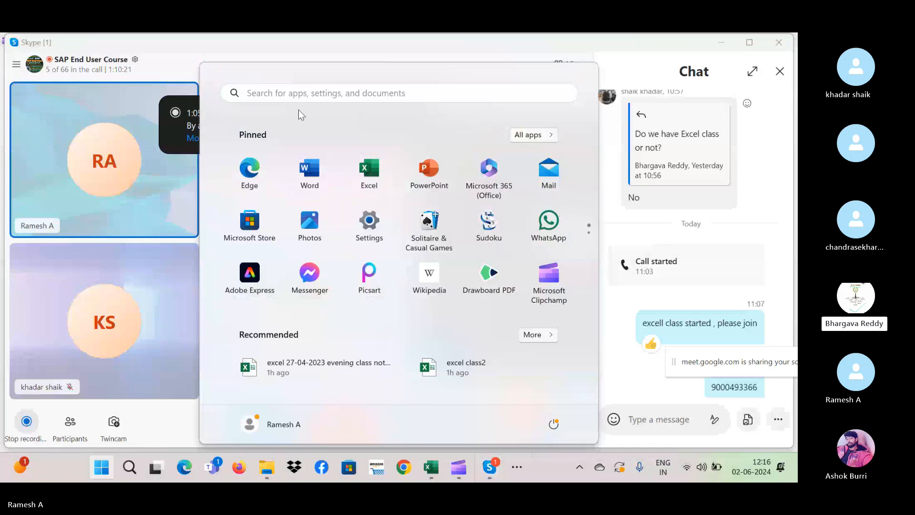
pyautogui.click(288, 93)
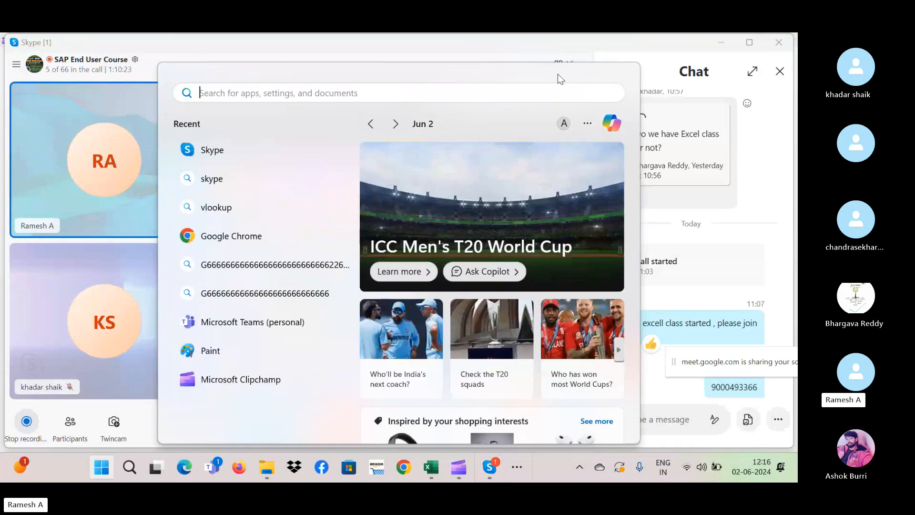
pyautogui.press('Escape')
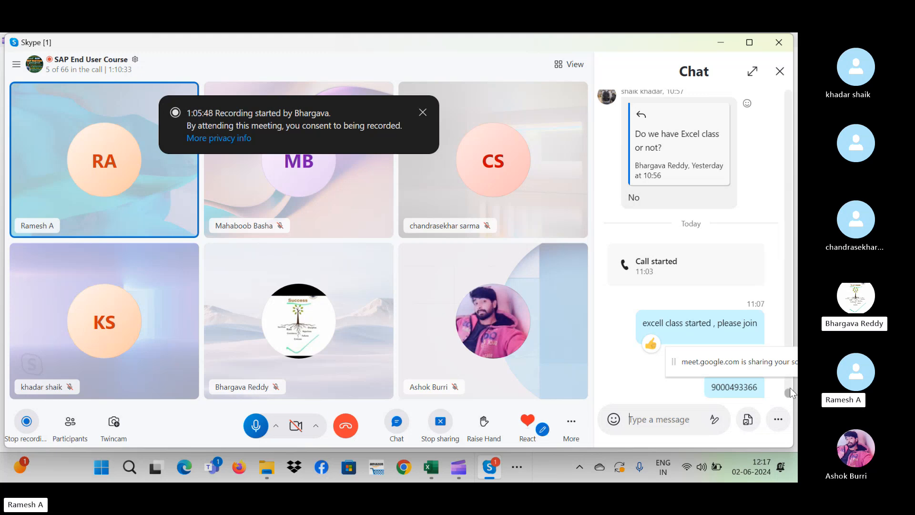
pyautogui.moveTo(789, 392); pyautogui.dragTo(780, 318)
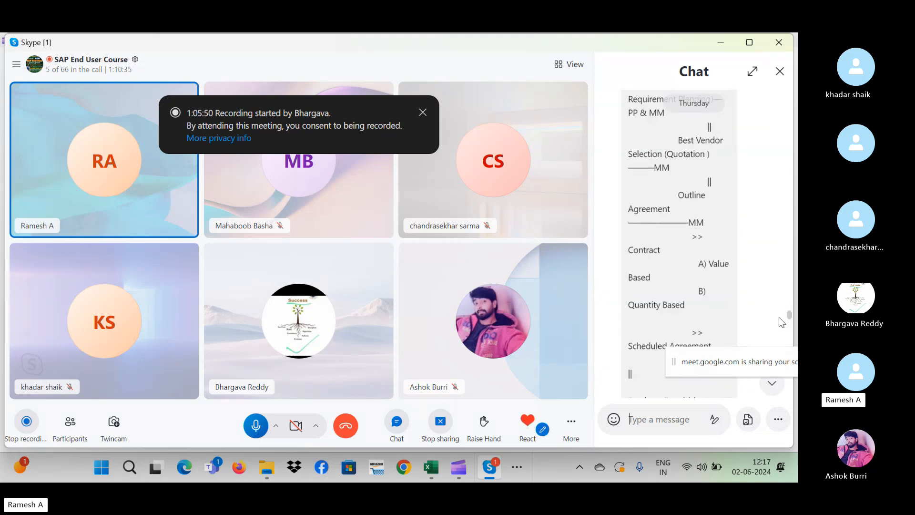
pyautogui.moveTo(788, 315); pyautogui.dragTo(789, 135)
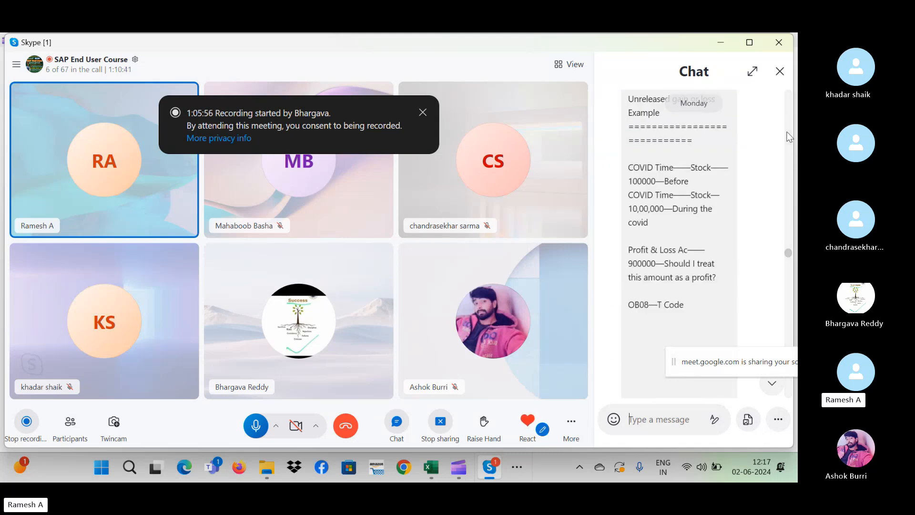